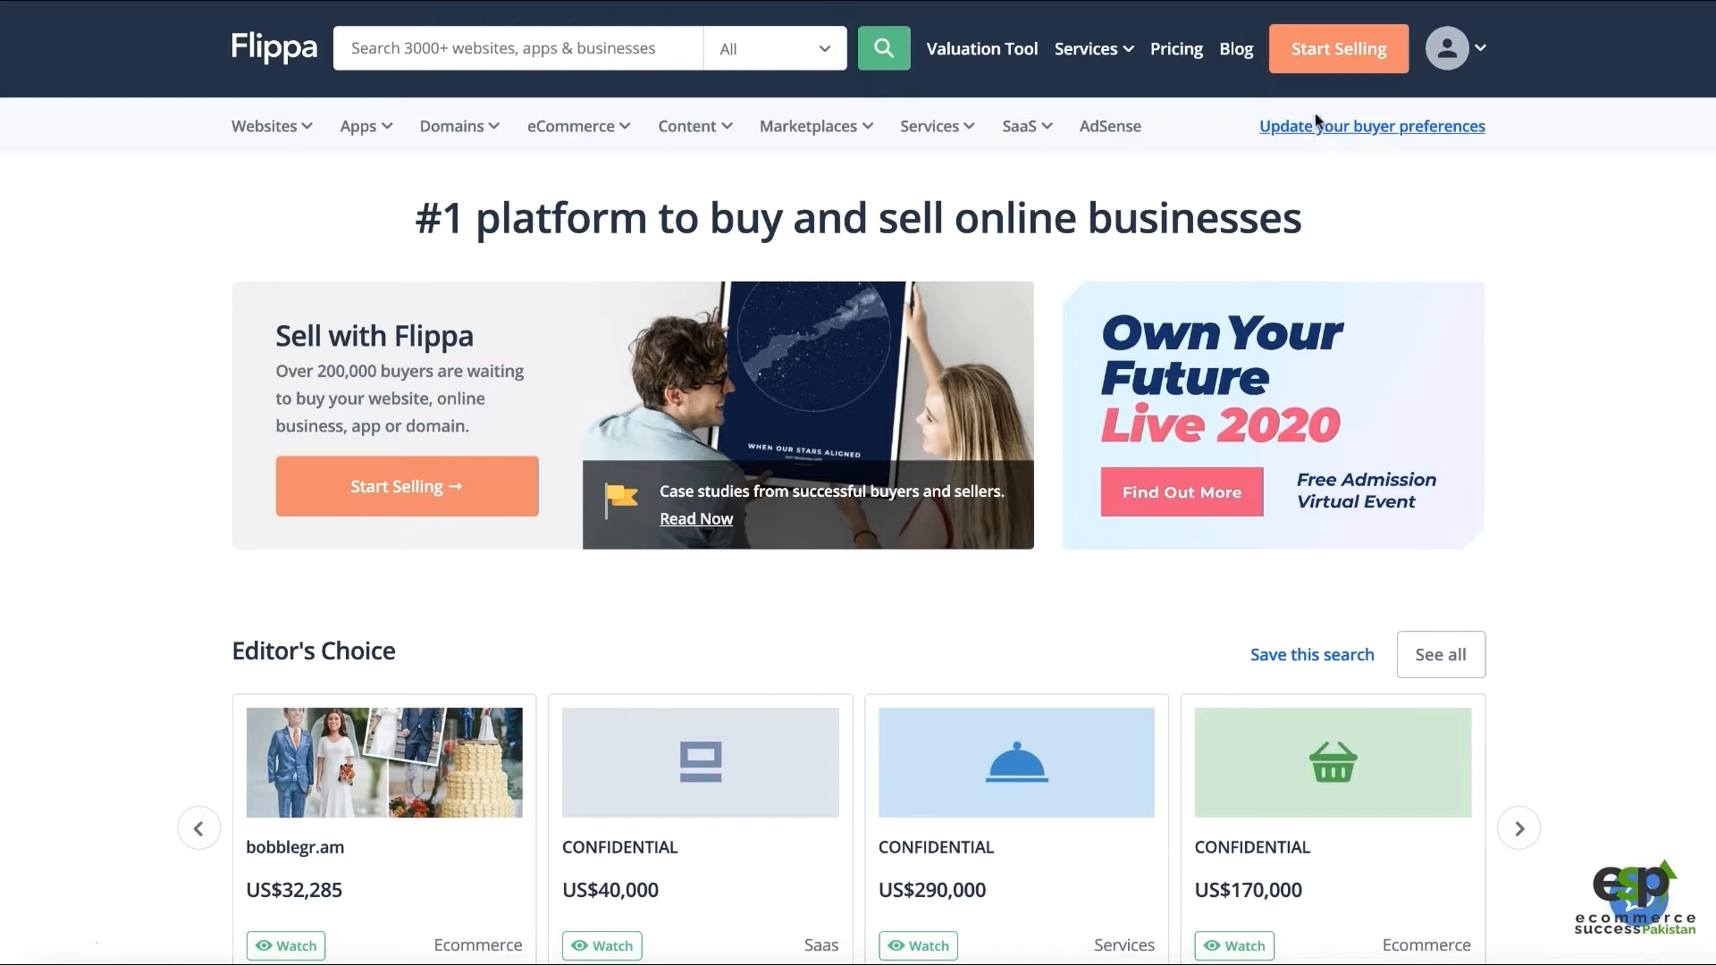
Start a new sell listing on Flippa and dismiss the cookie notice
{"action": "left_click", "coordinate": [1330, 64]}
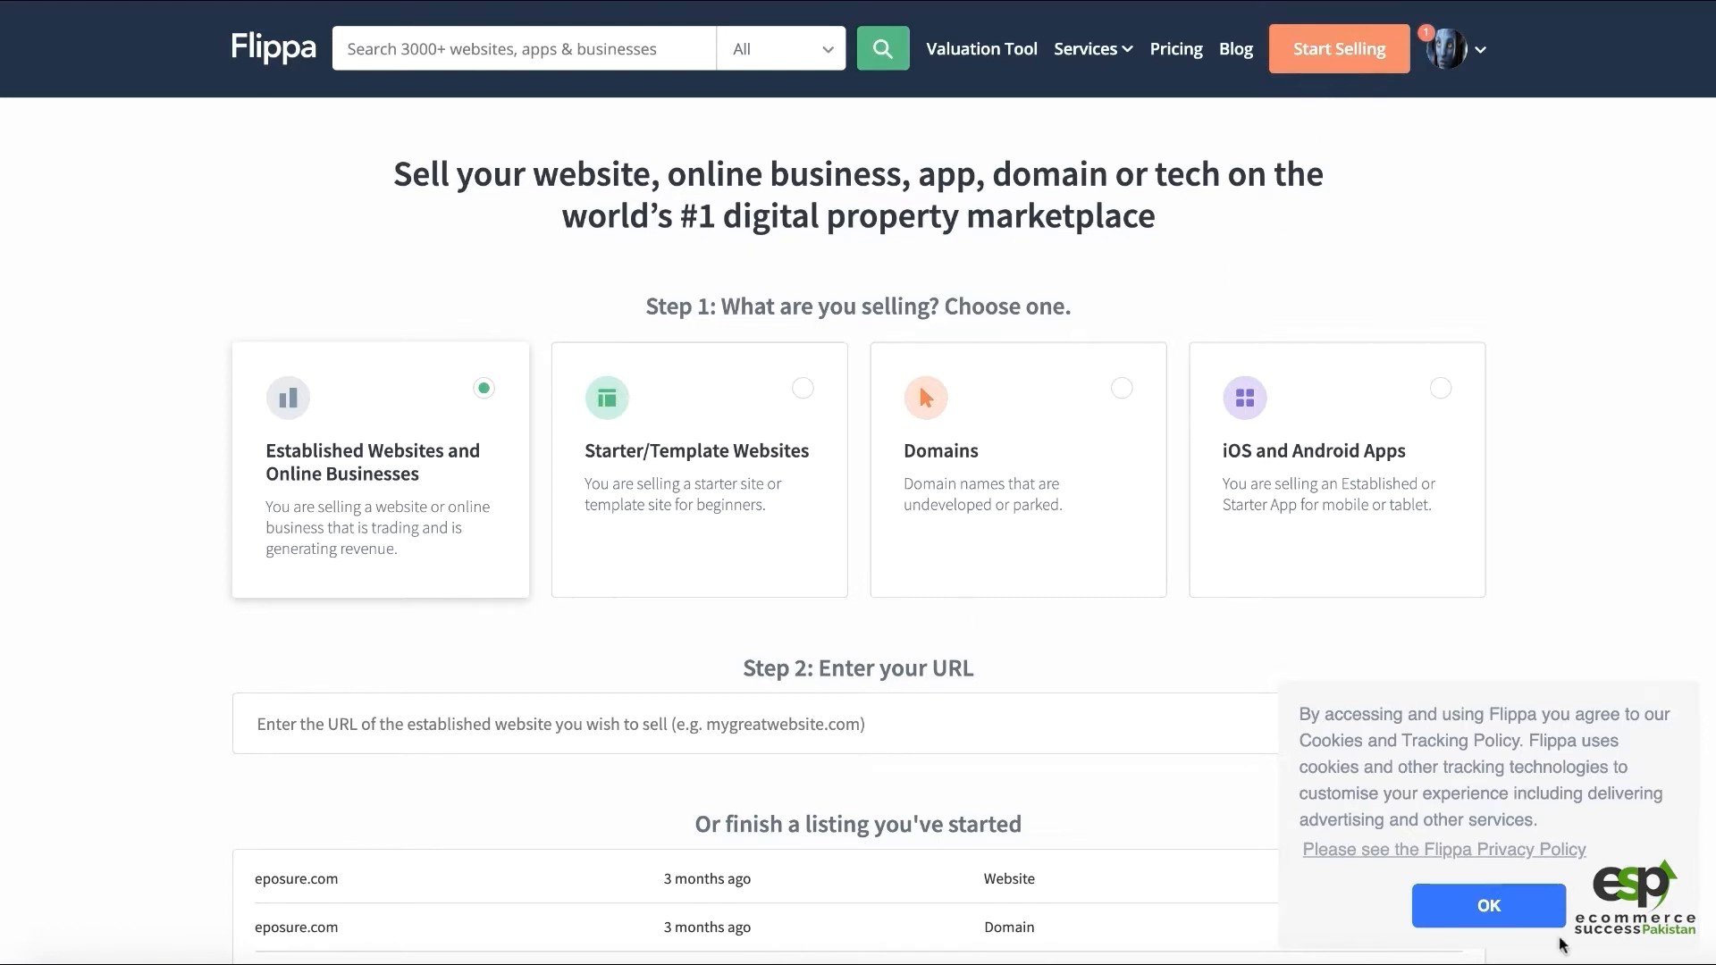
{"action": "left_click", "coordinate": [1521, 917]}
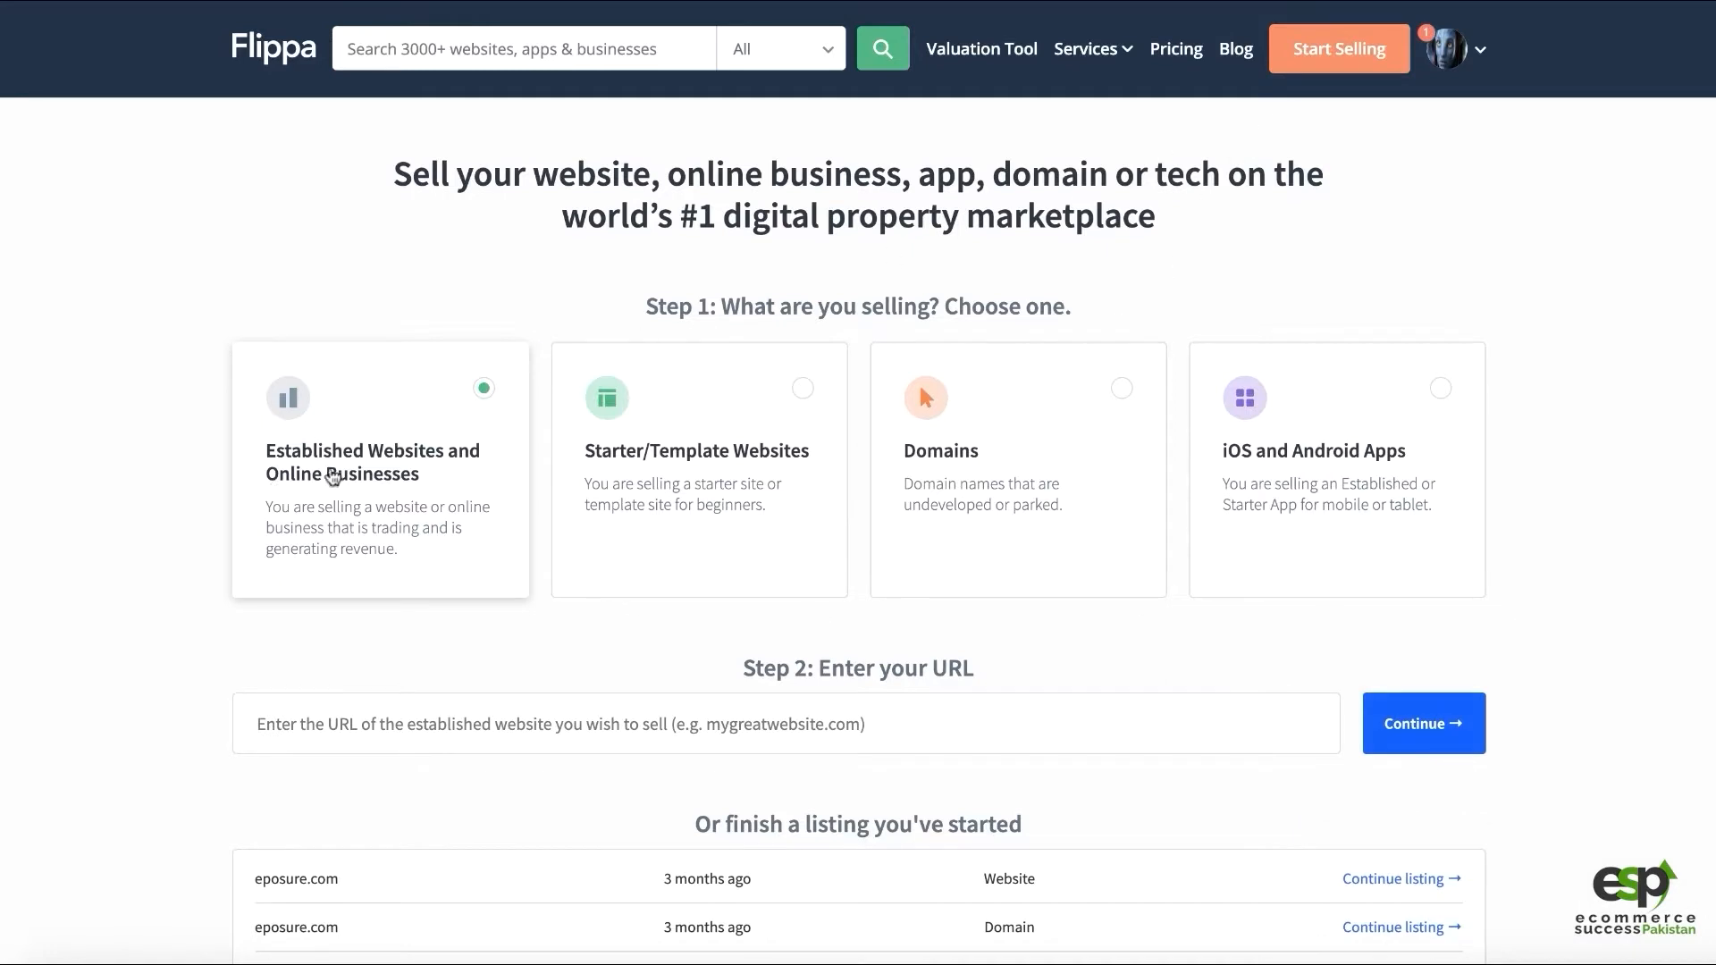
{"action": "scroll", "coordinate": [393, 310], "scroll_direction": "down", "scroll_amount": 1}
{"action": "scroll", "coordinate": [391, 318], "scroll_direction": "up", "scroll_amount": 1}
Settle on Starter/Template Websites as the property type after trying the other cards
{"action": "left_click", "coordinate": [812, 438]}
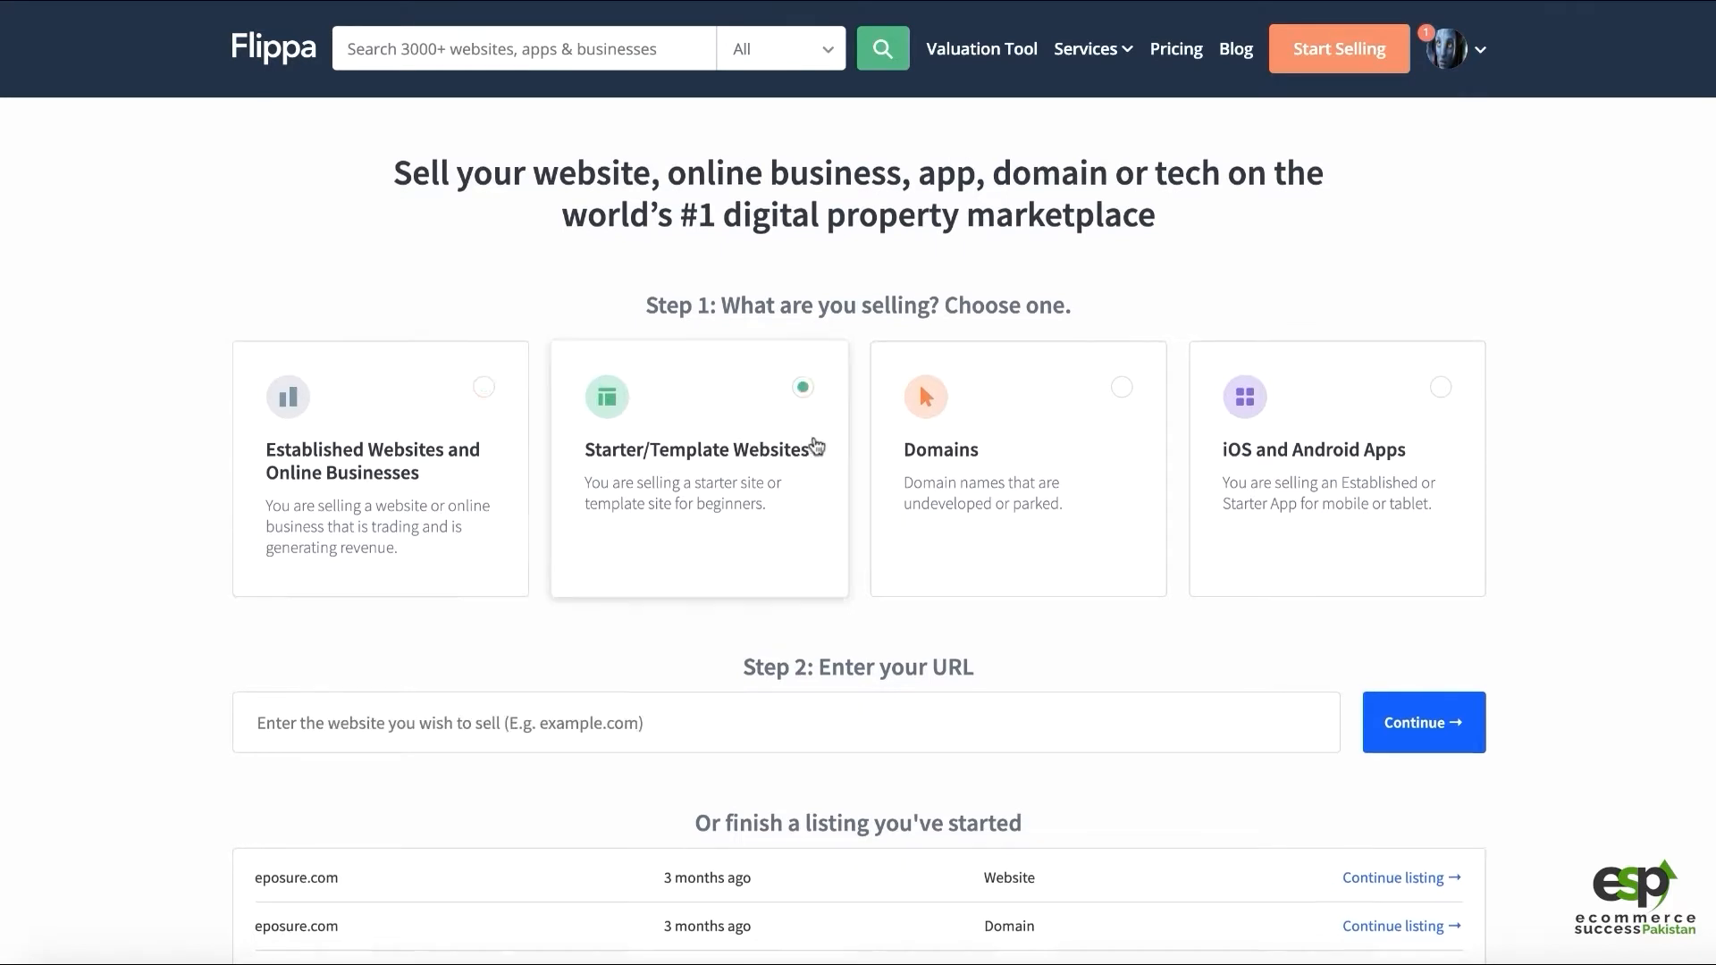
{"action": "left_click", "coordinate": [413, 338]}
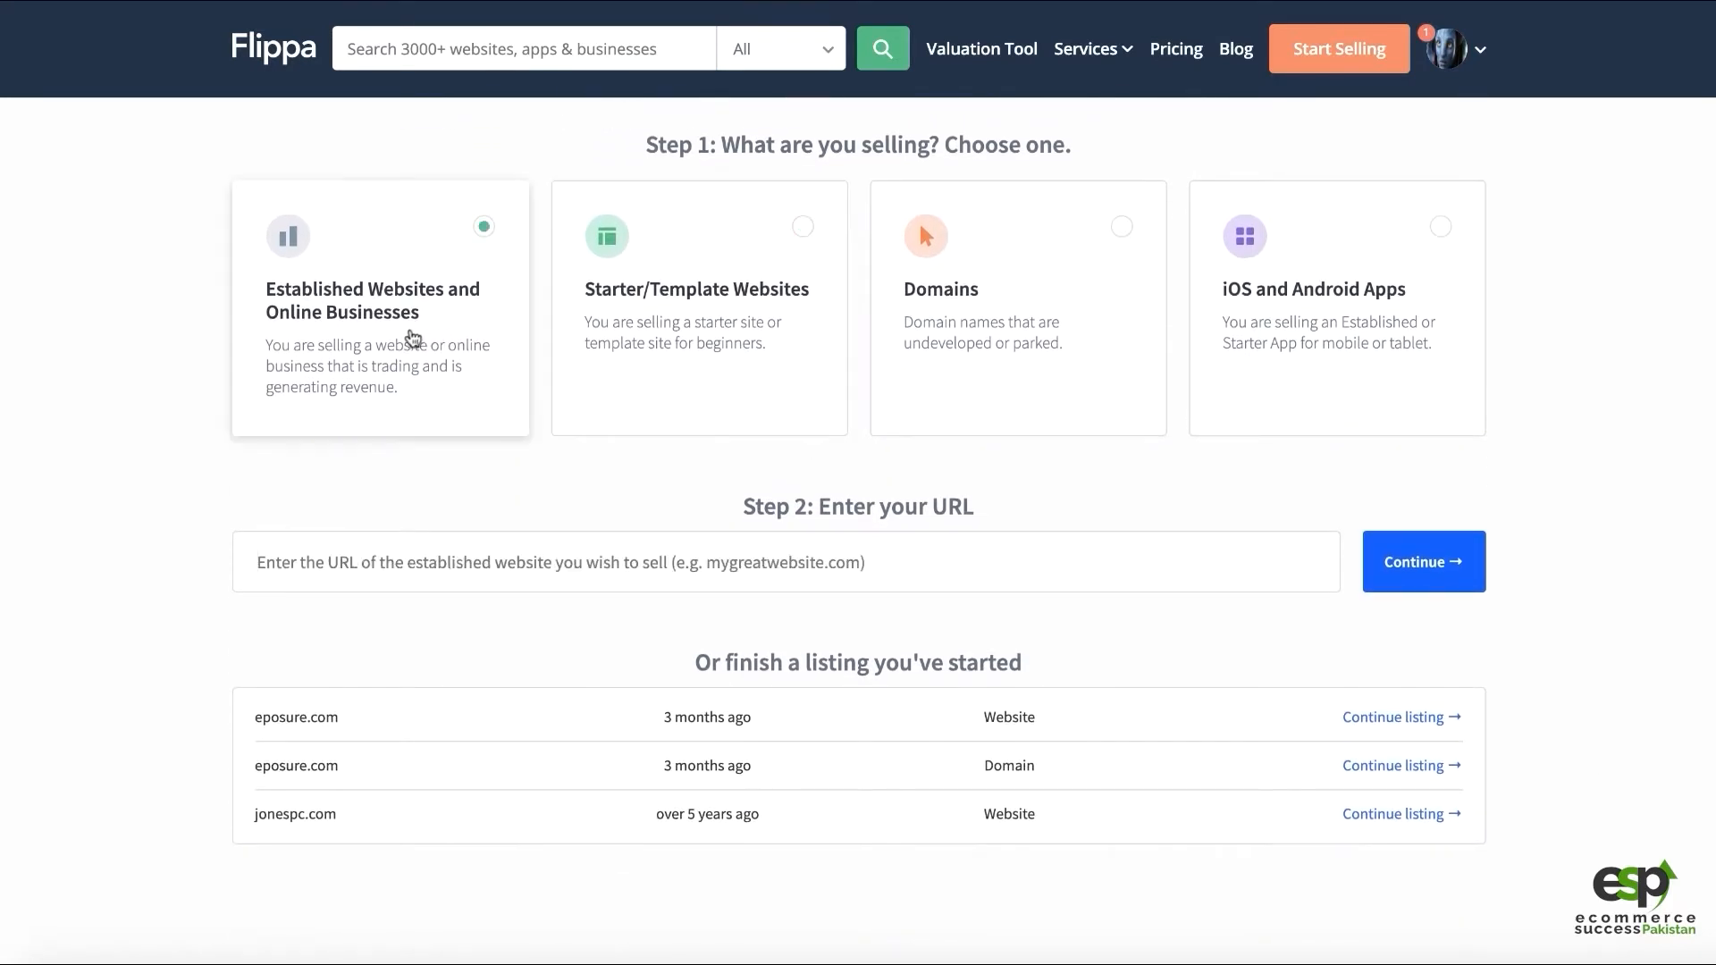
{"action": "left_click", "coordinate": [1017, 291]}
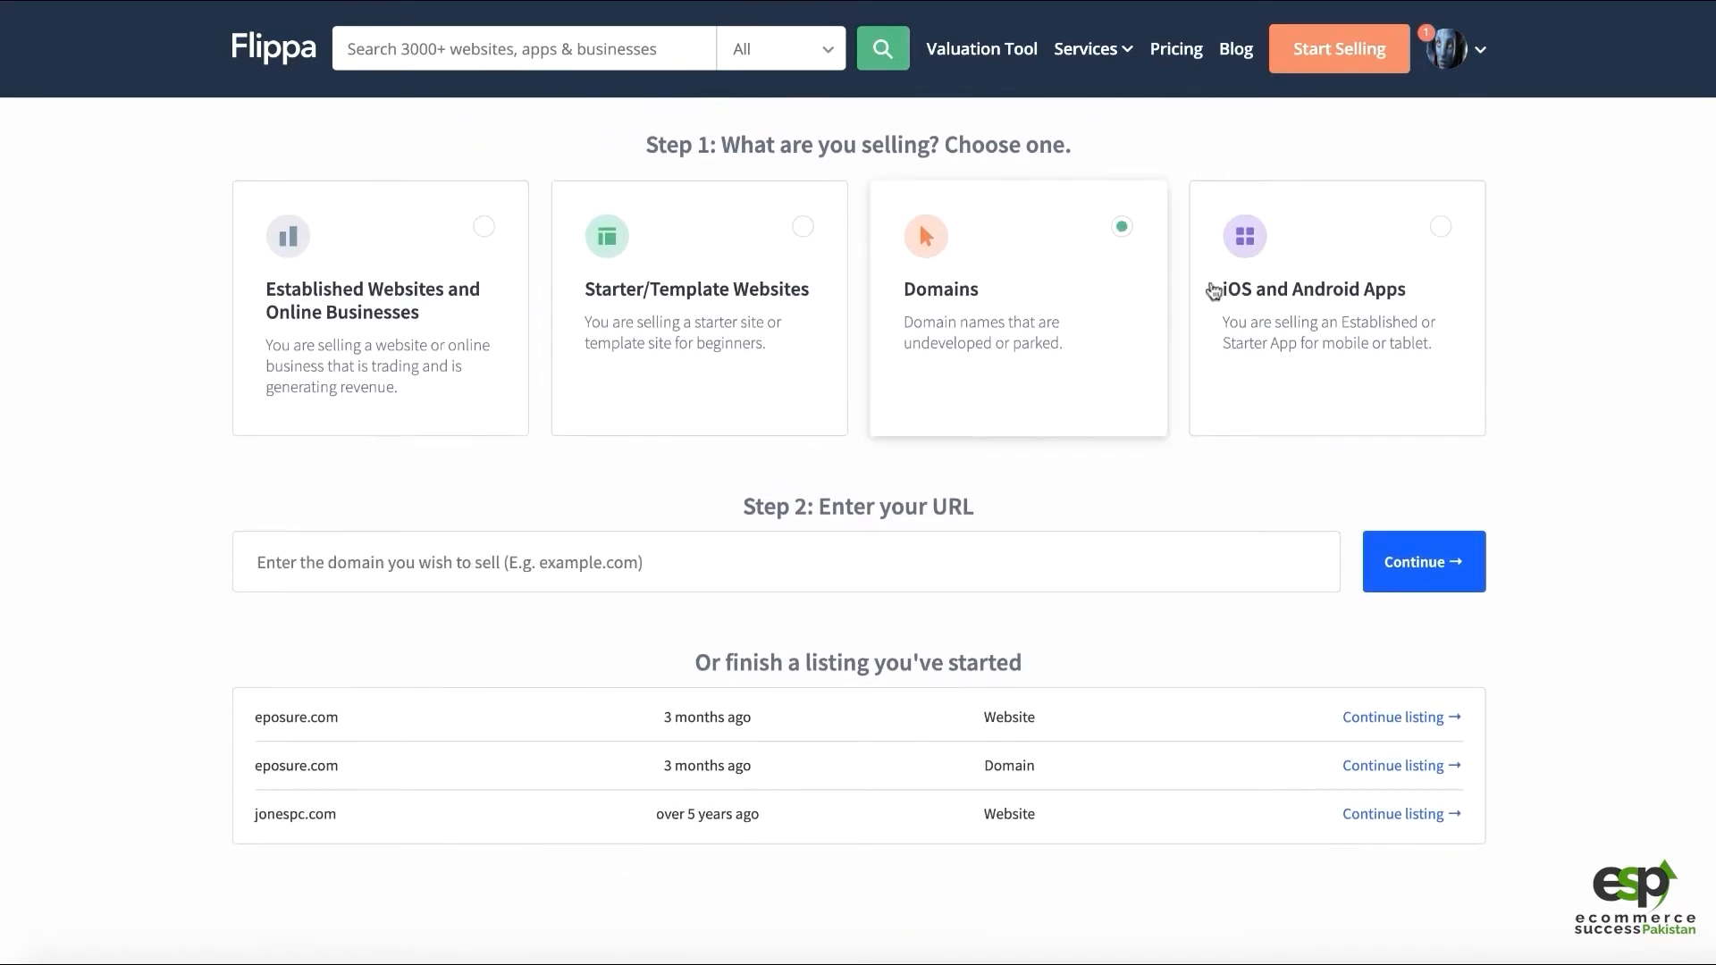
{"action": "left_click", "coordinate": [1287, 299]}
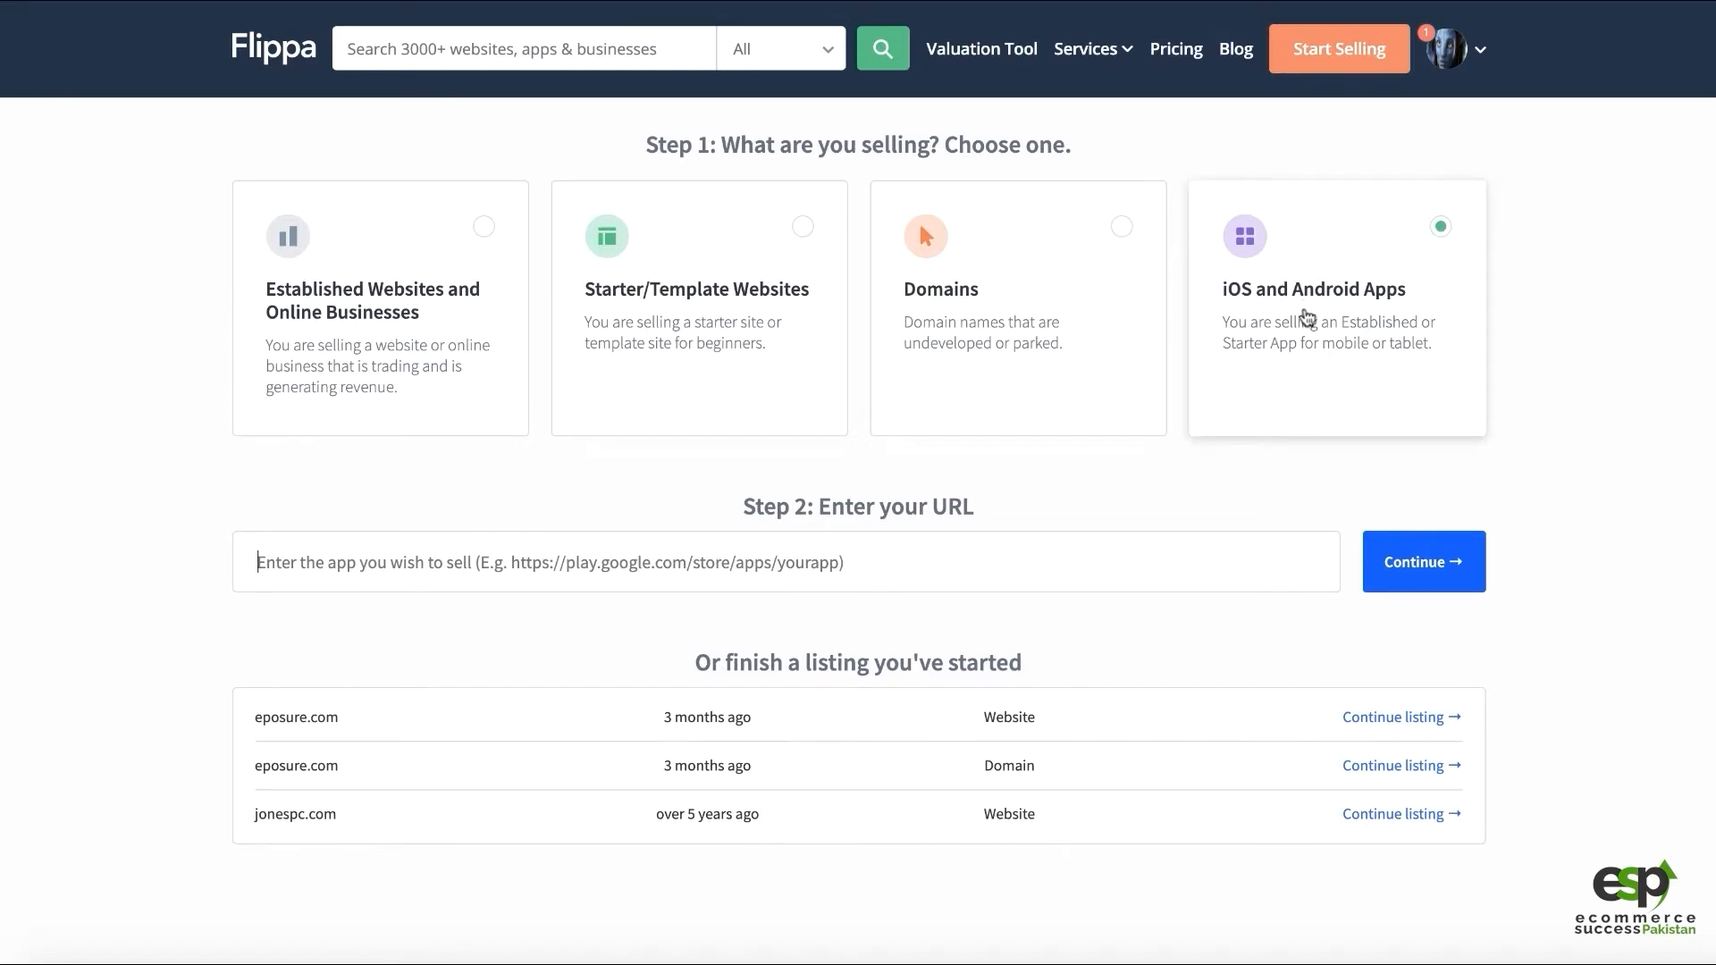
{"action": "left_click", "coordinate": [735, 325]}
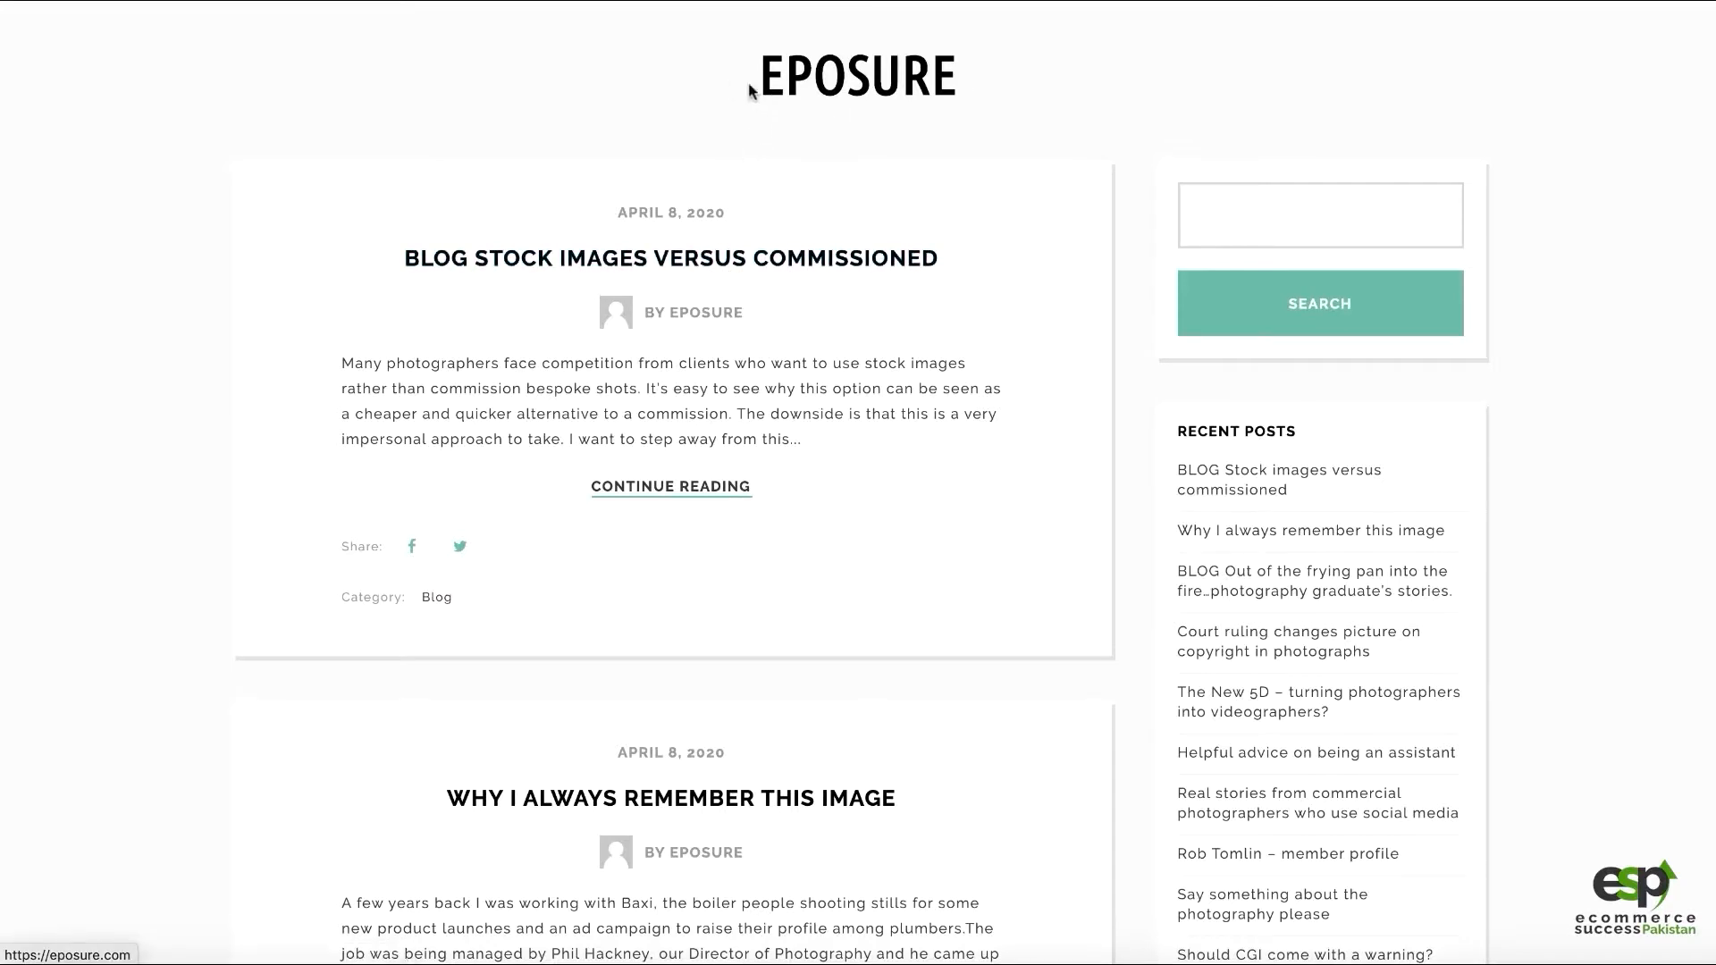
Scroll through the eposure.com blog posts and Recent Posts sidebar to review the site's content
{"action": "left_click_drag", "start_coordinate": [748, 78], "coordinate": [1008, 73]}
{"action": "left_click", "coordinate": [1008, 79]}
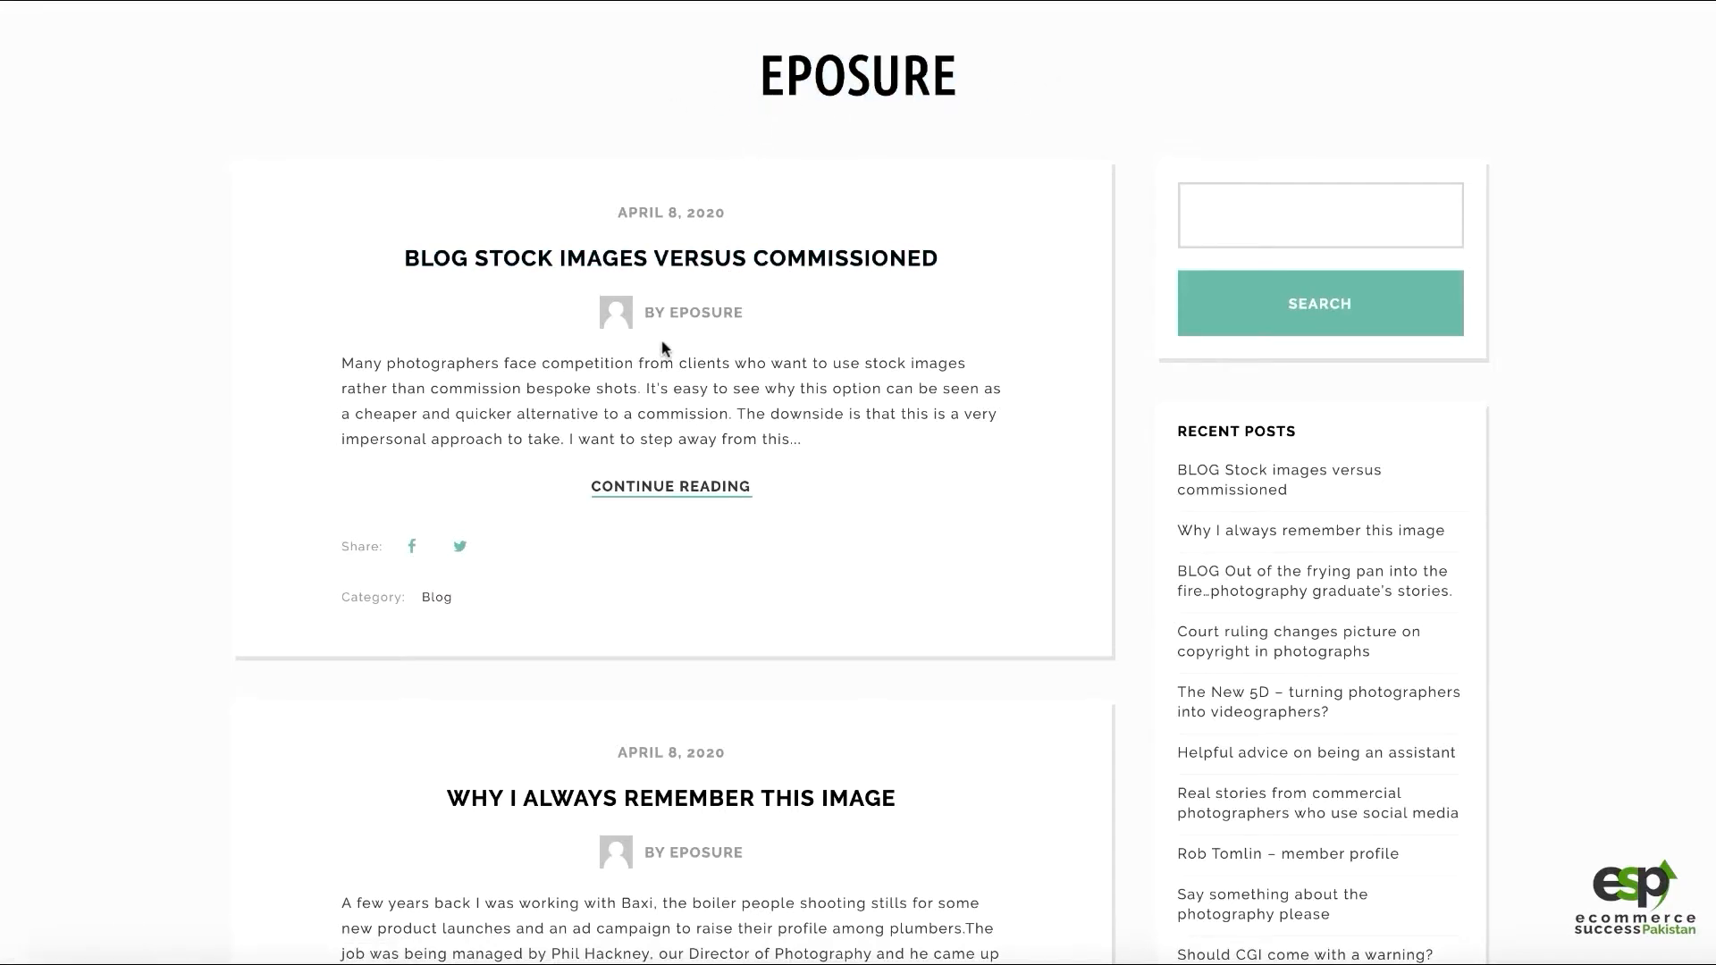
{"action": "scroll", "coordinate": [715, 286], "scroll_direction": "down", "scroll_amount": 1}
{"action": "scroll", "coordinate": [715, 286], "scroll_direction": "down", "scroll_amount": 20}
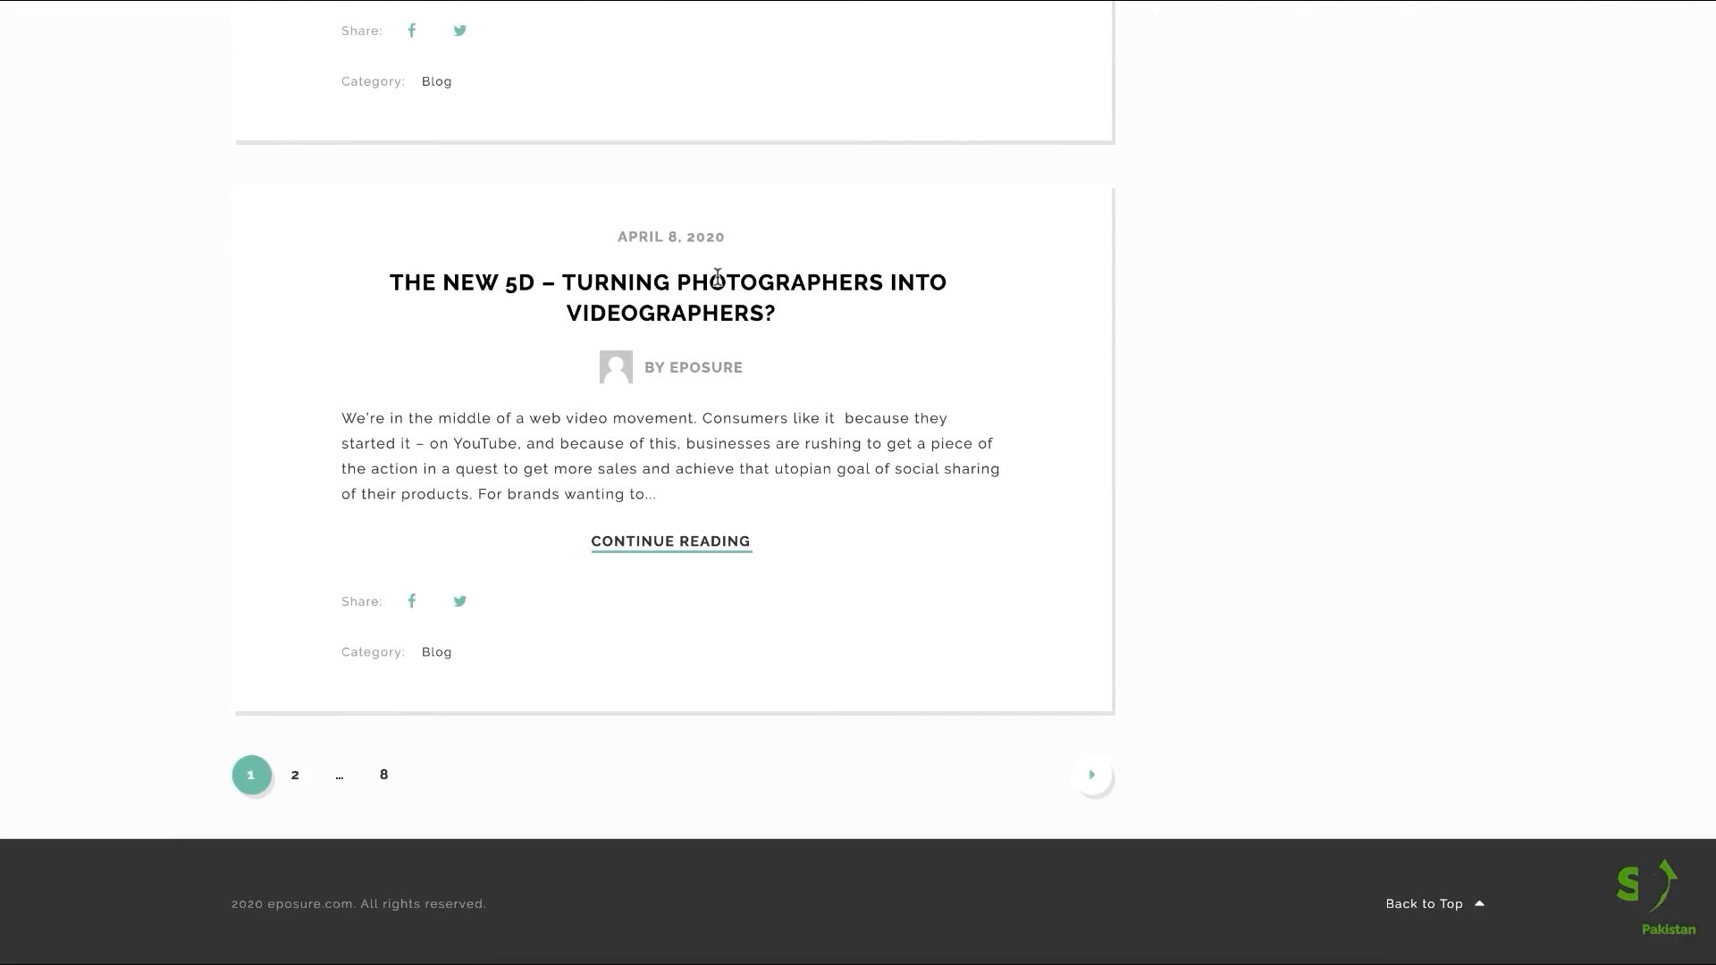
{"action": "scroll", "coordinate": [720, 284], "scroll_direction": "up", "scroll_amount": 20}
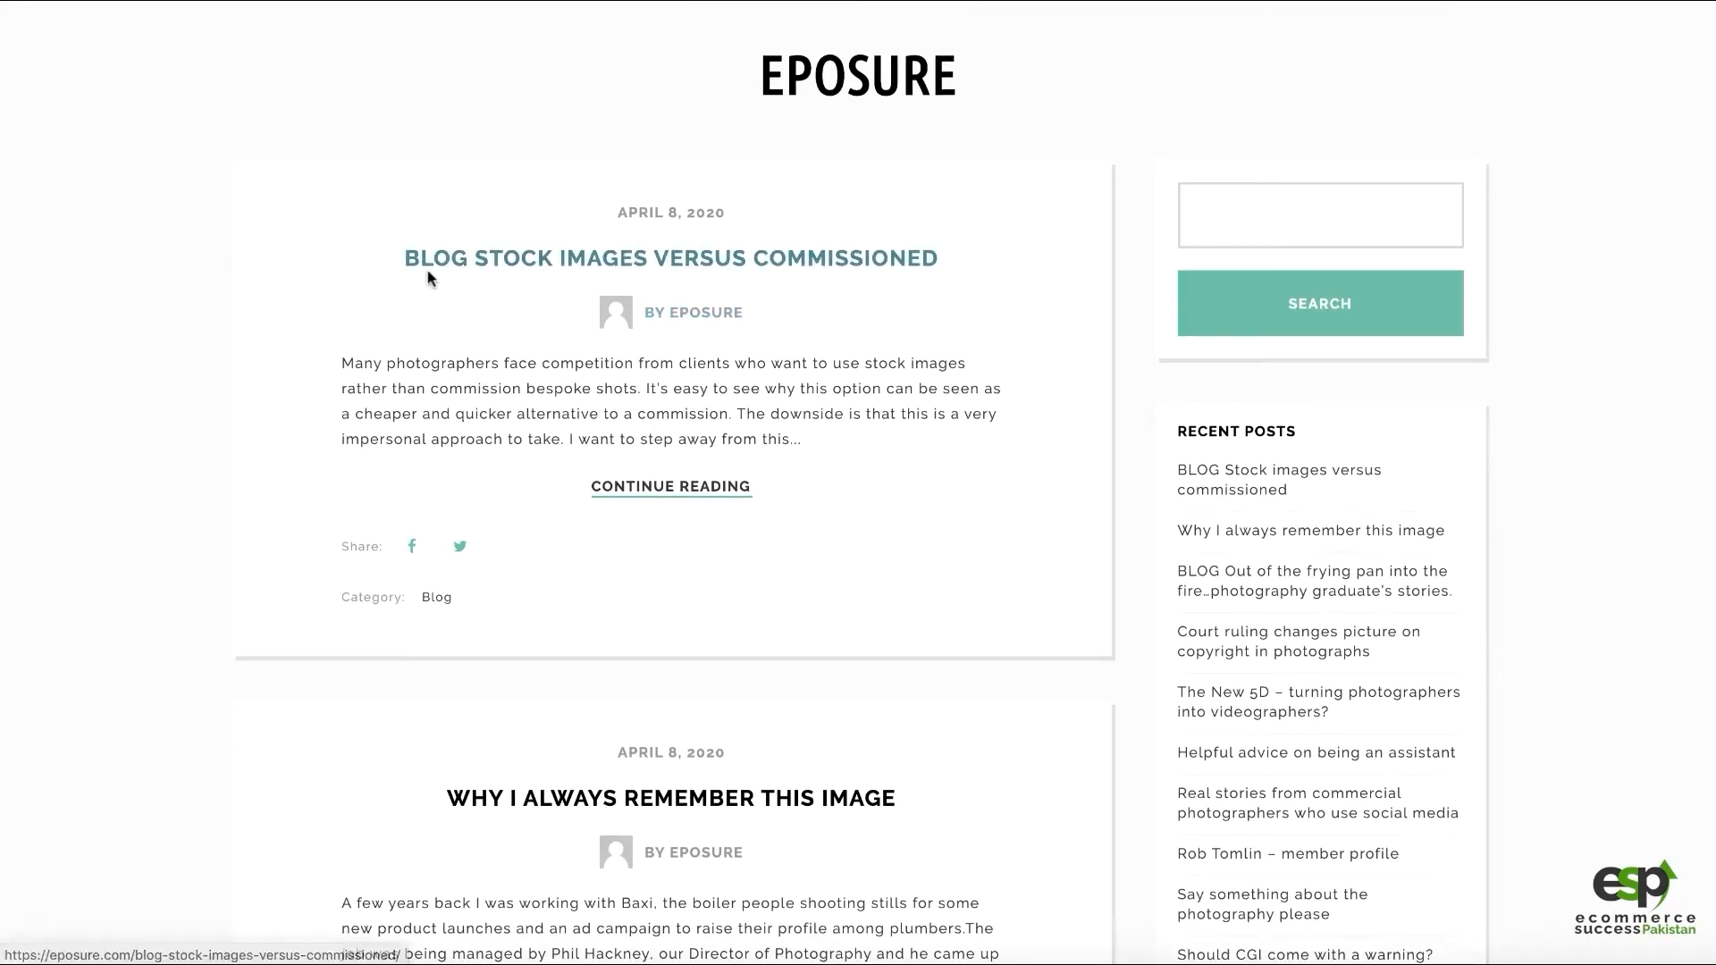
{"action": "scroll", "coordinate": [800, 304], "scroll_direction": "down", "scroll_amount": 15}
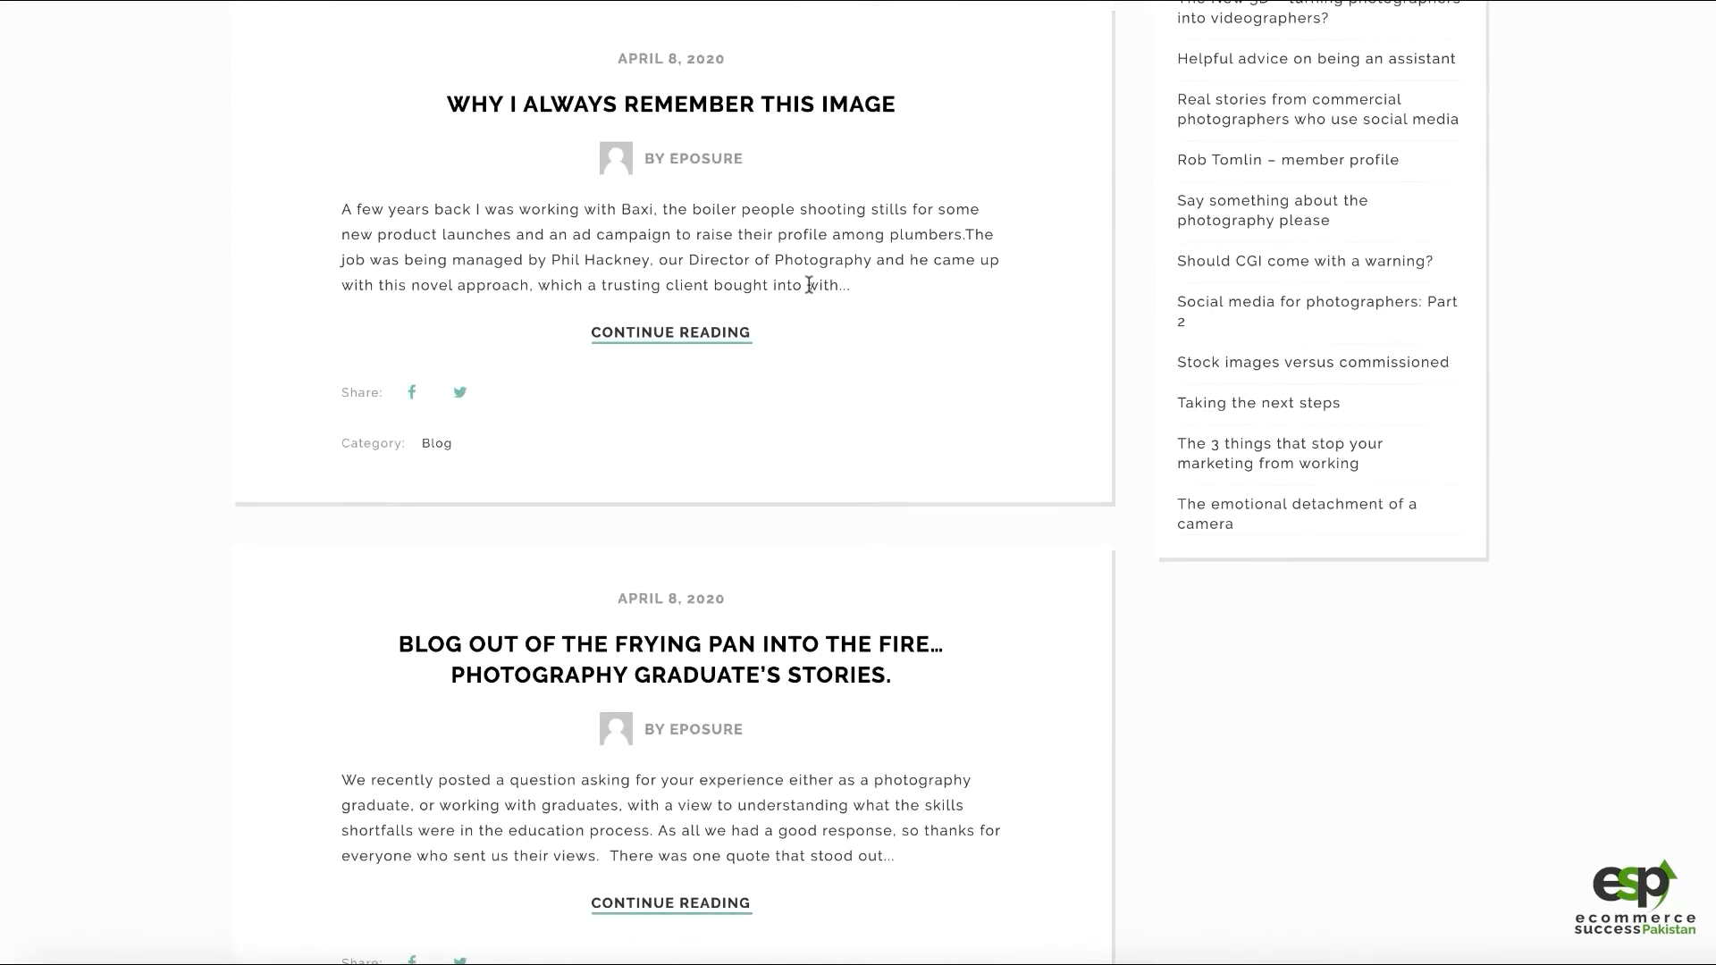
{"action": "scroll", "coordinate": [811, 277], "scroll_direction": "down", "scroll_amount": 4}
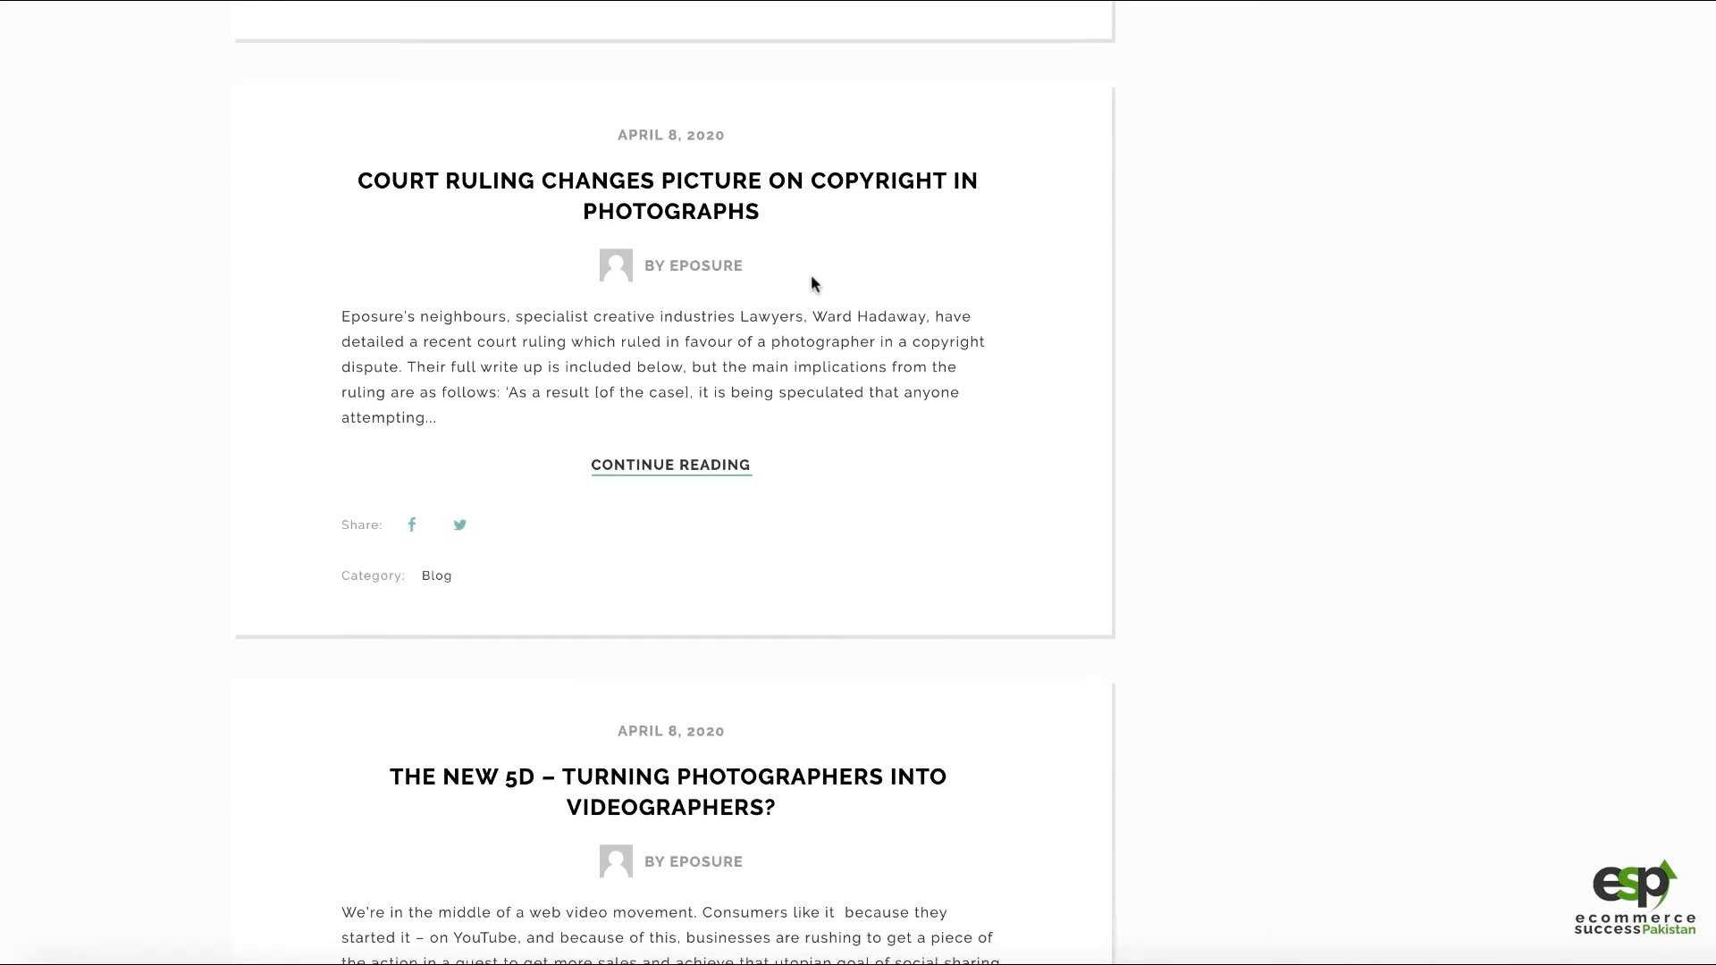
{"action": "scroll", "coordinate": [812, 277], "scroll_direction": "up", "scroll_amount": 11}
{"action": "scroll", "coordinate": [813, 286], "scroll_direction": "up", "scroll_amount": 8}
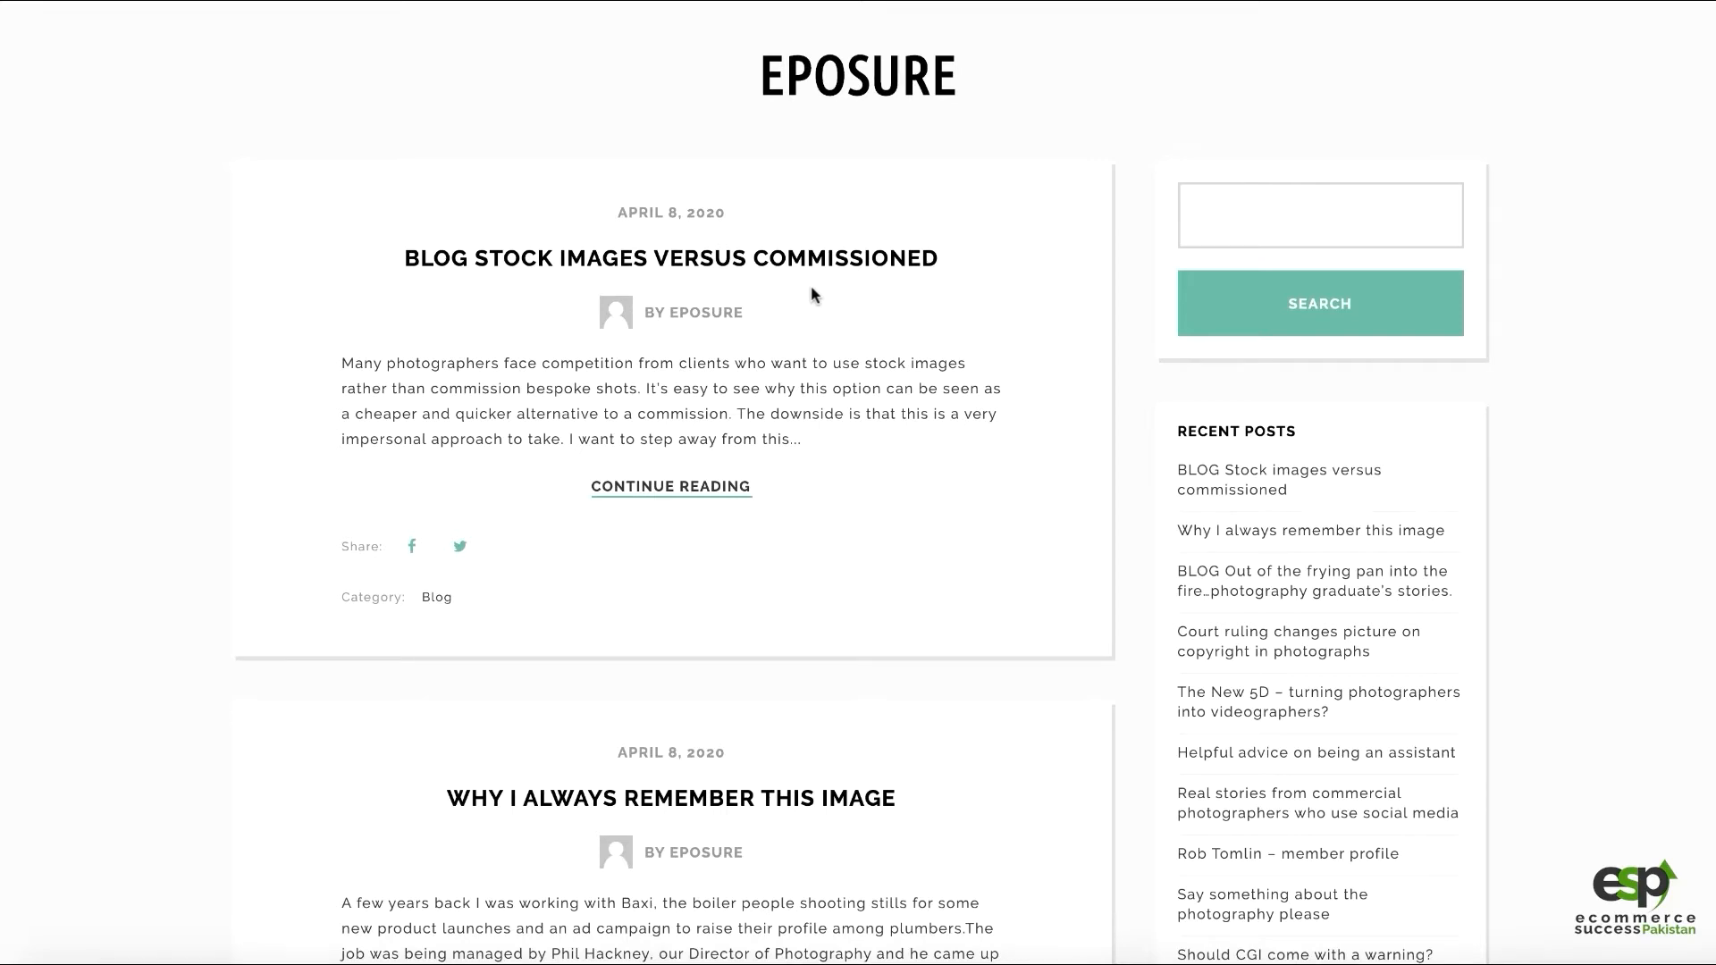
{"action": "scroll", "coordinate": [838, 311], "scroll_direction": "down", "scroll_amount": 2}
{"action": "scroll", "coordinate": [839, 311], "scroll_direction": "down", "scroll_amount": 6}
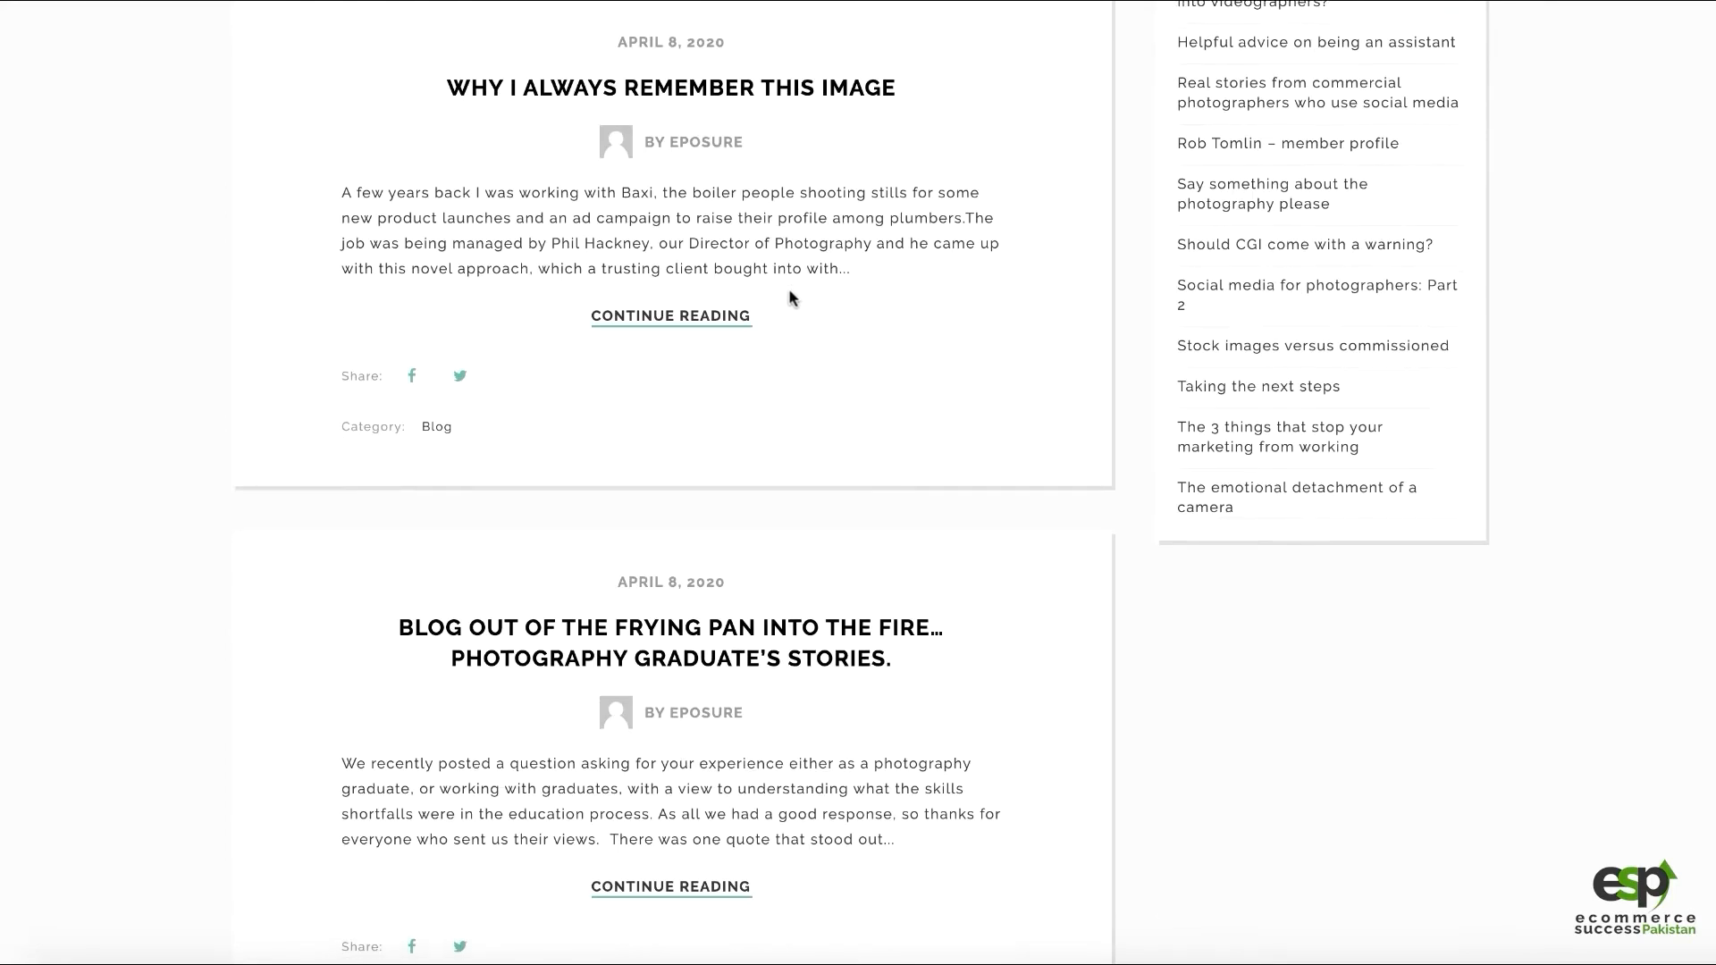
{"action": "scroll", "coordinate": [789, 295], "scroll_direction": "down", "scroll_amount": 7}
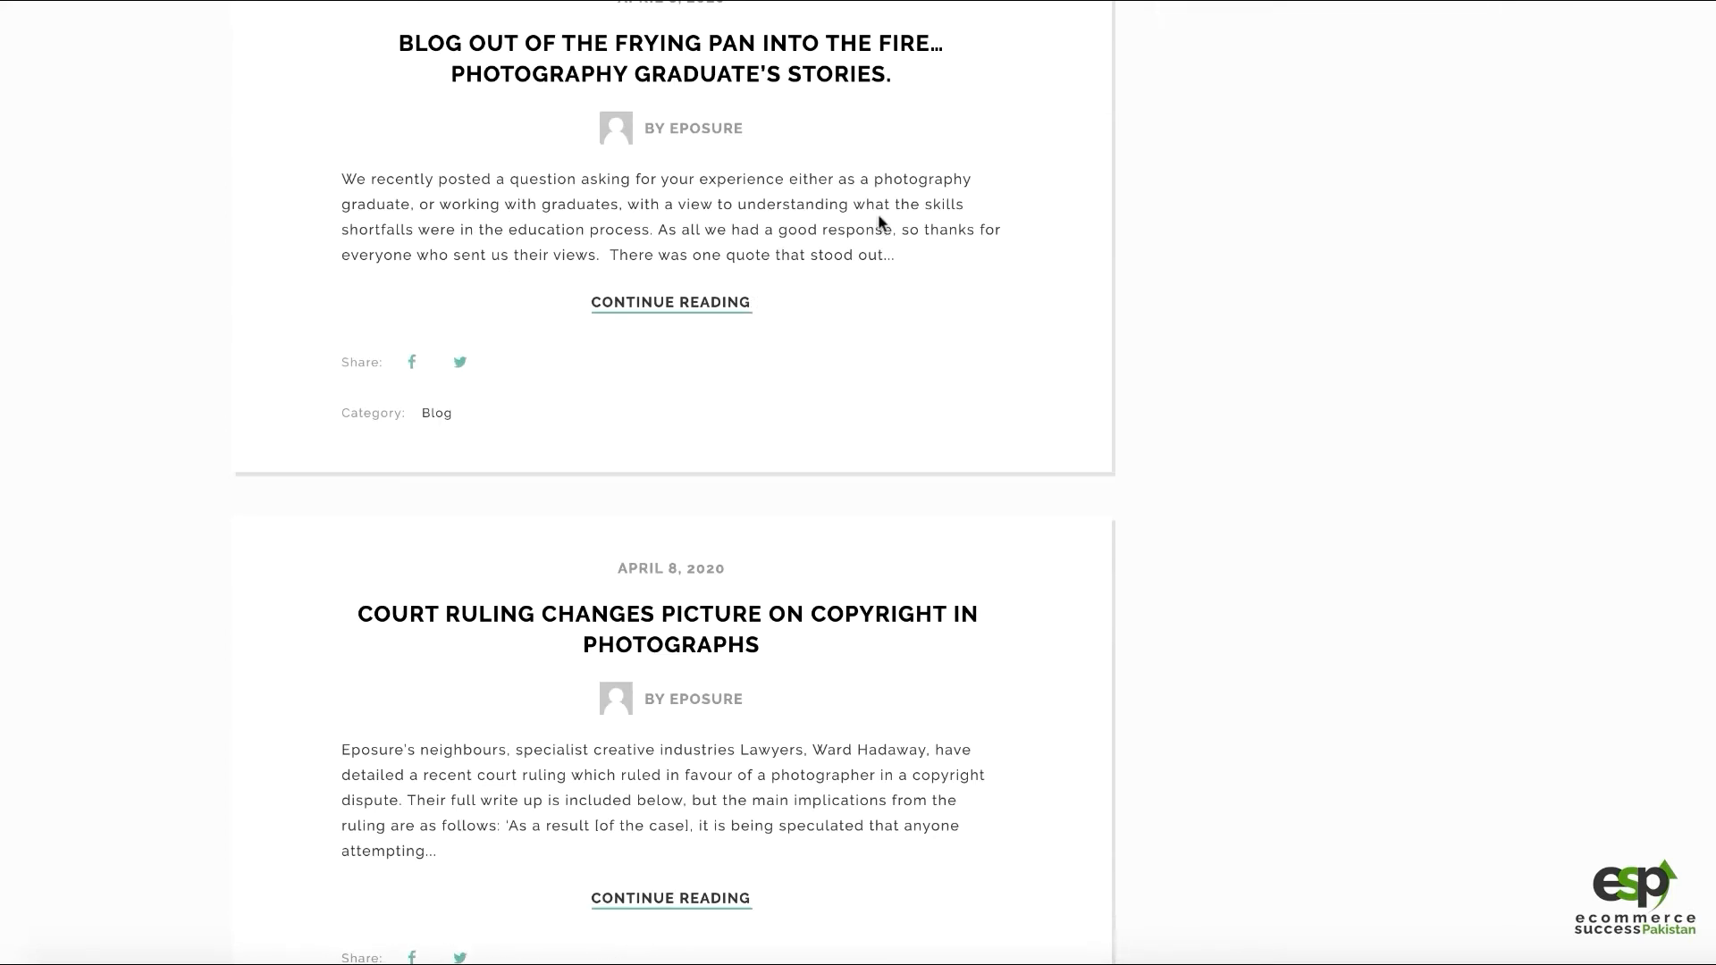
{"action": "scroll", "coordinate": [863, 411], "scroll_direction": "up", "scroll_amount": 13}
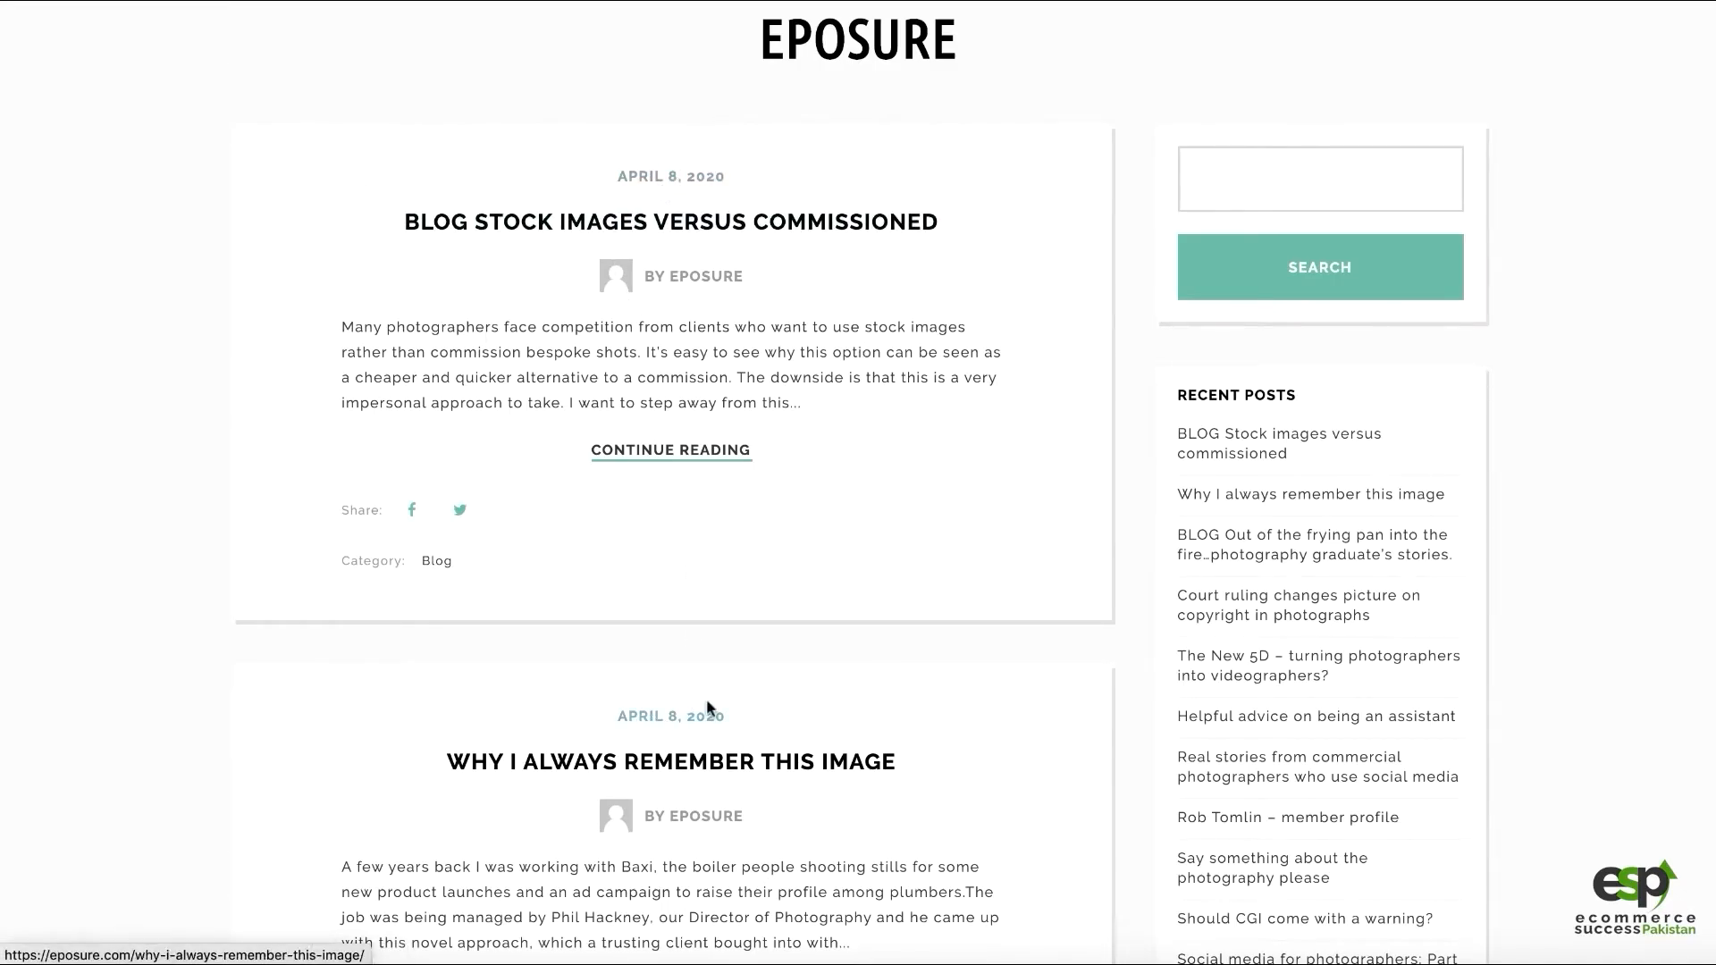
{"action": "scroll", "coordinate": [782, 308], "scroll_direction": "down", "scroll_amount": 8}
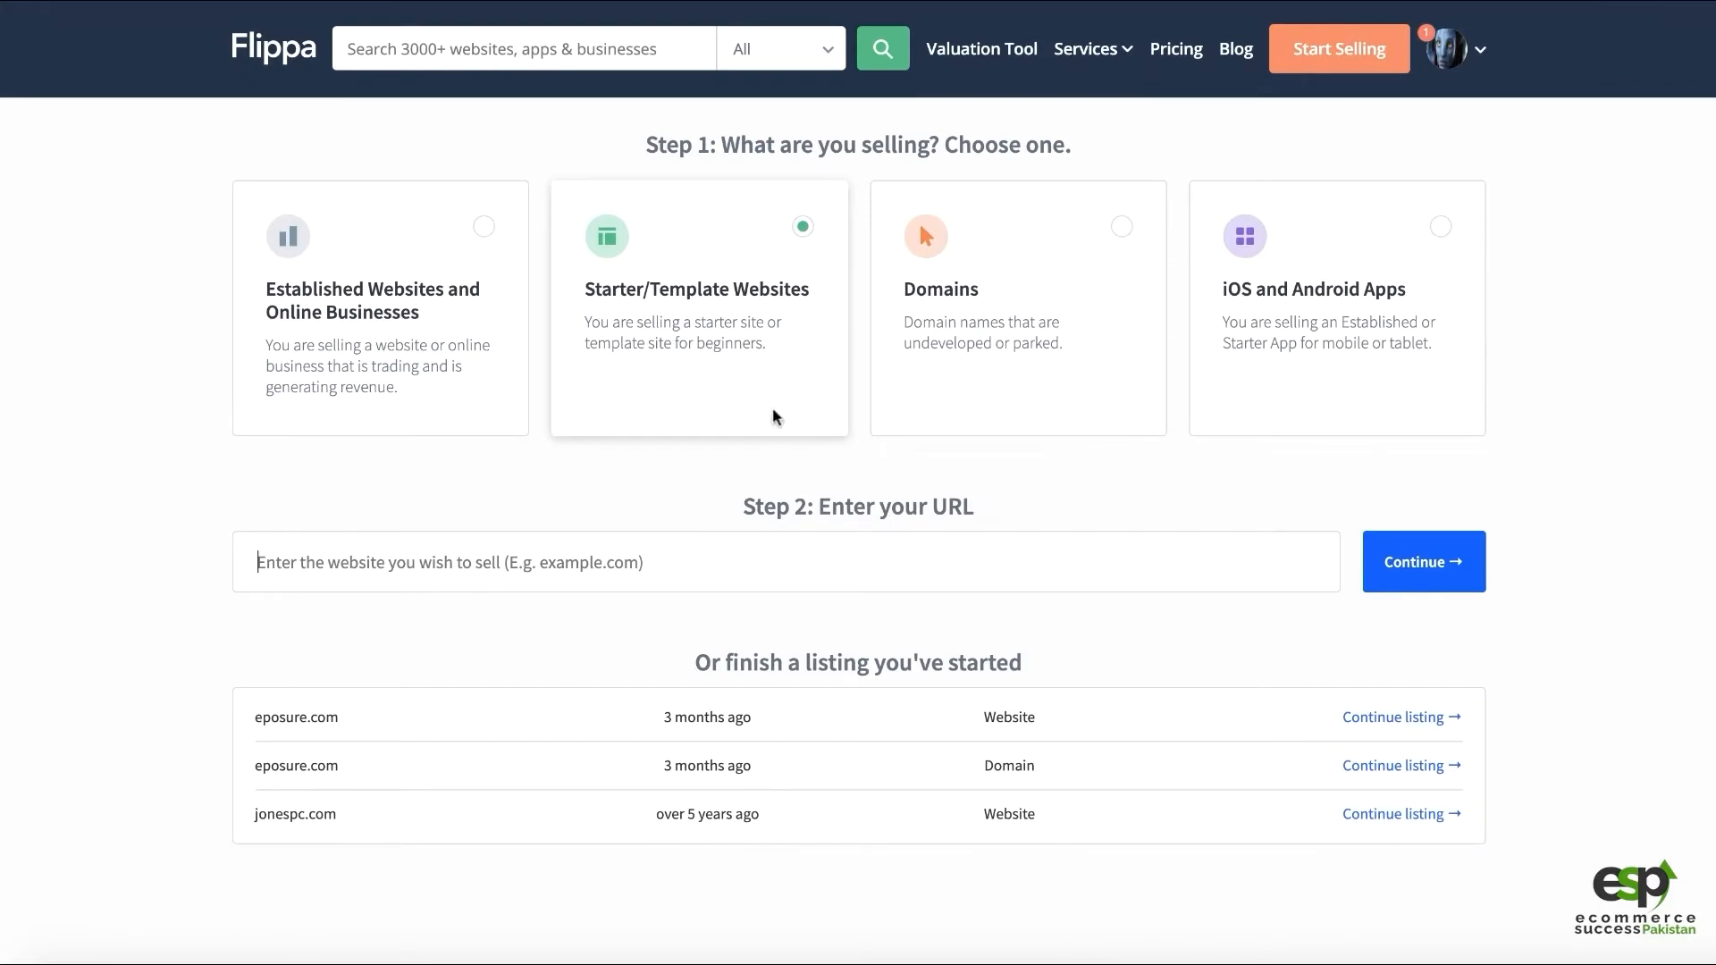
Enter eposure.com as the website URL and continue to the Basic Details form
{"action": "type", "text": "eposure.com"}
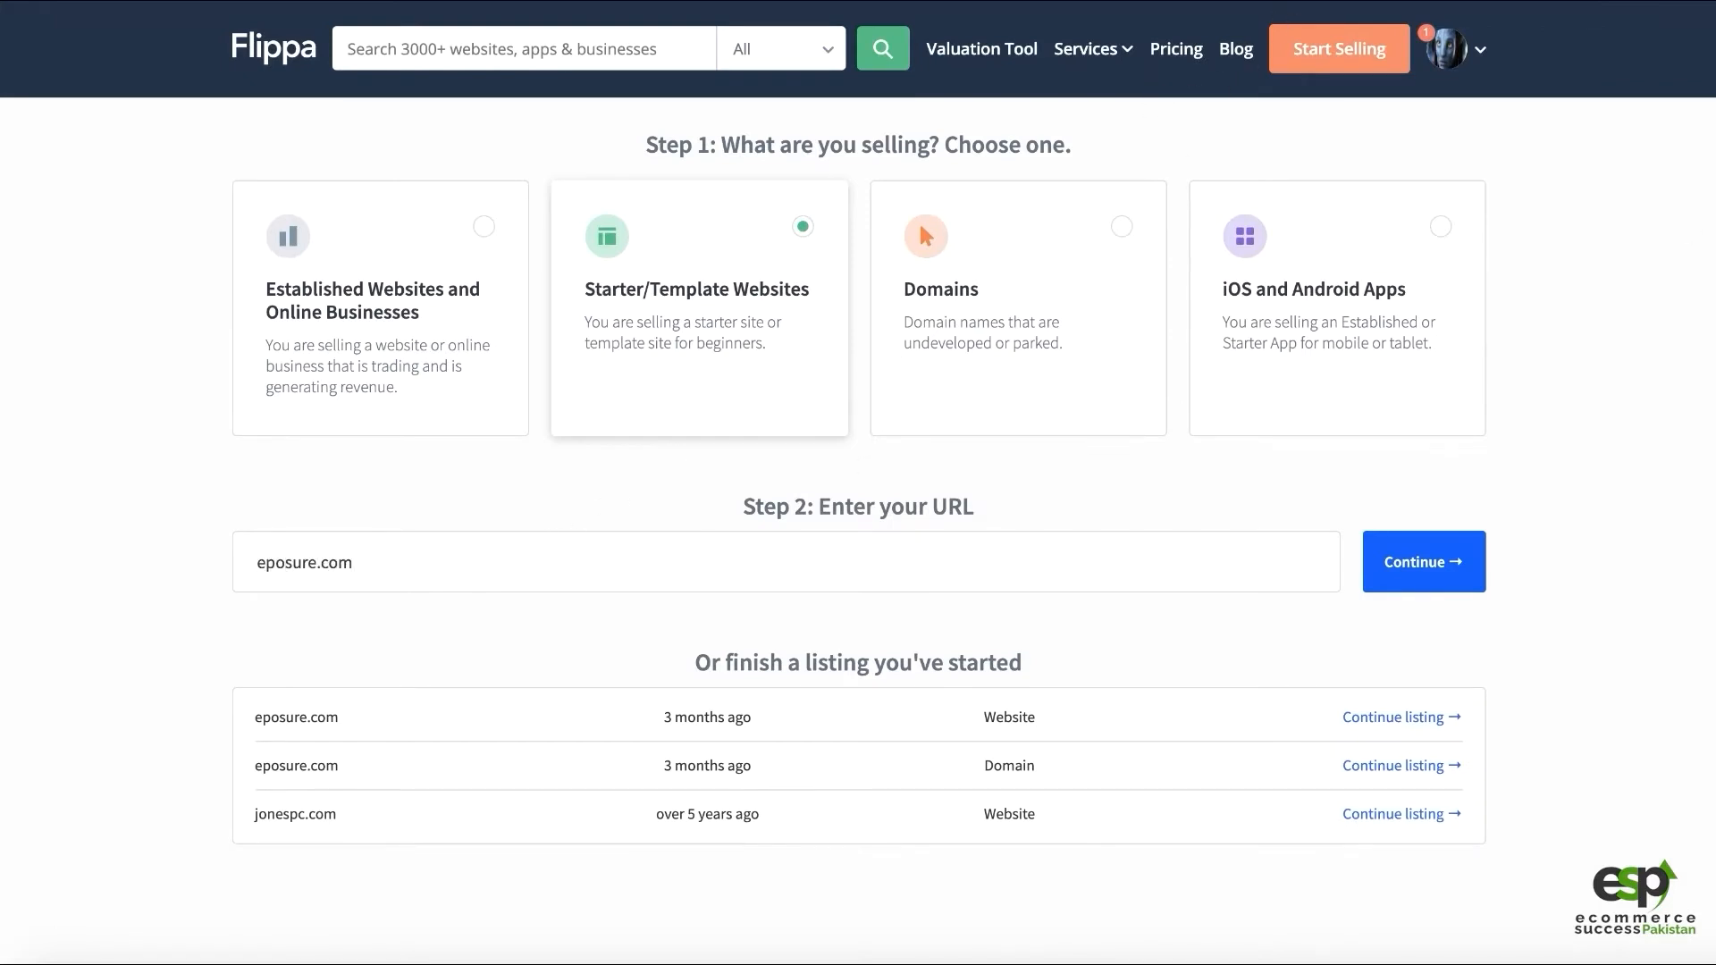
{"action": "left_click", "coordinate": [1441, 570]}
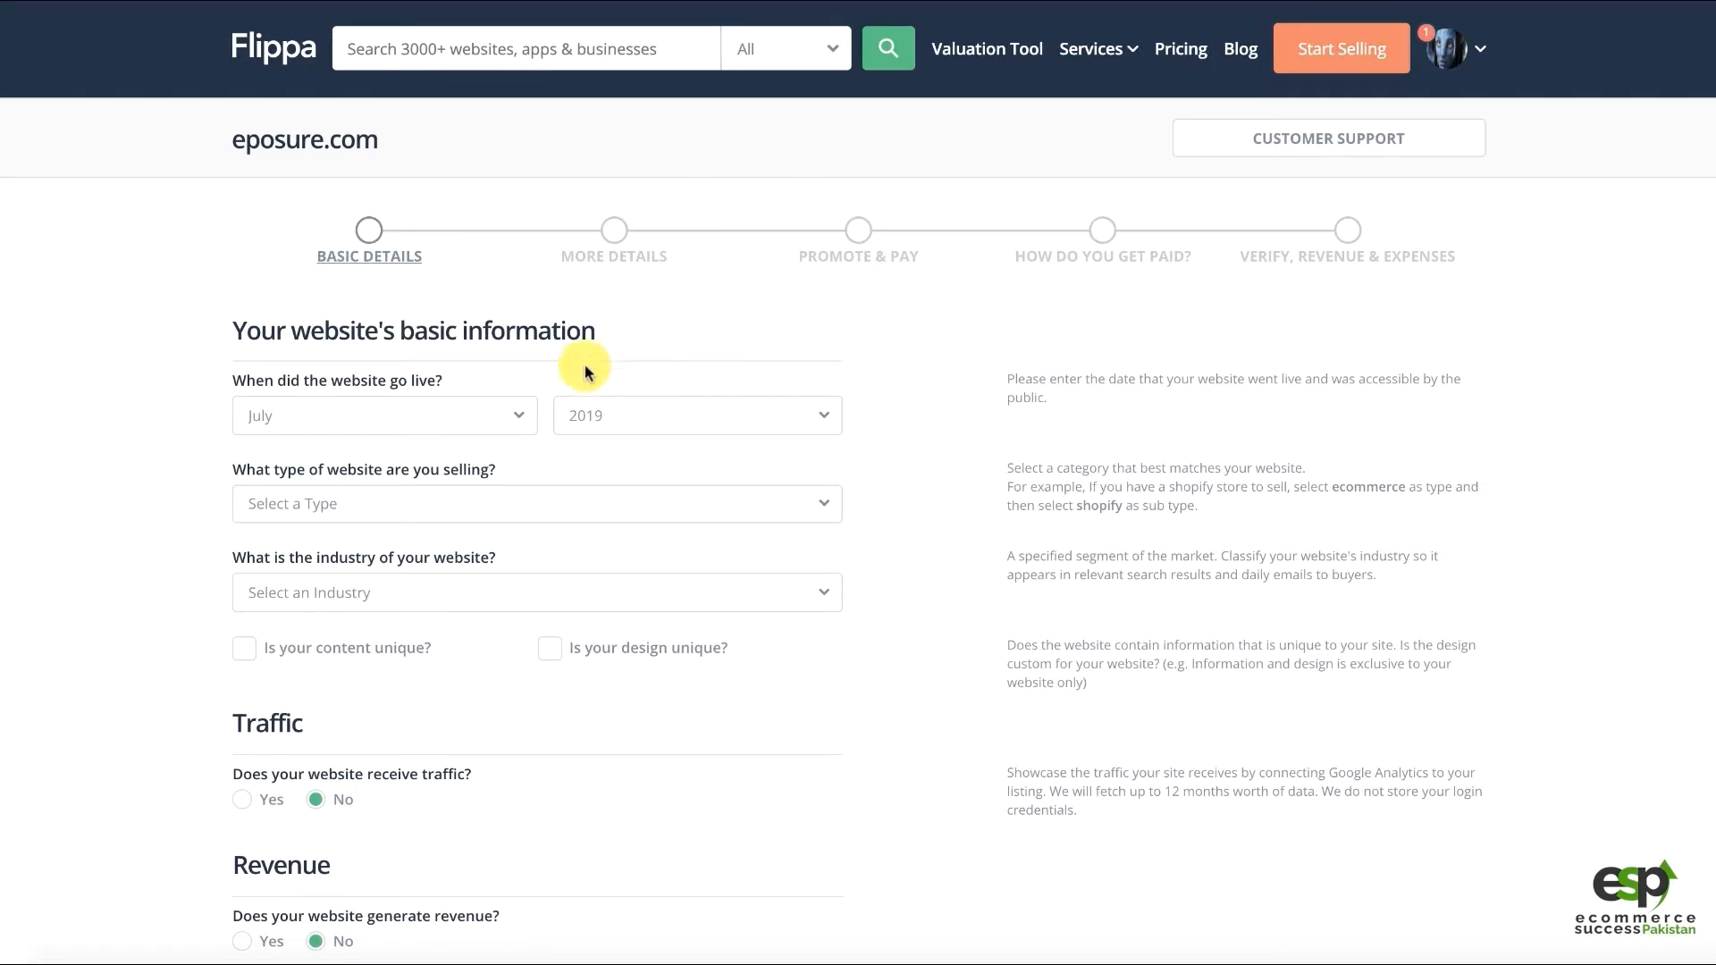
{"action": "scroll", "coordinate": [536, 393], "scroll_direction": "down", "scroll_amount": 3}
{"action": "scroll", "coordinate": [511, 386], "scroll_direction": "up", "scroll_amount": 3}
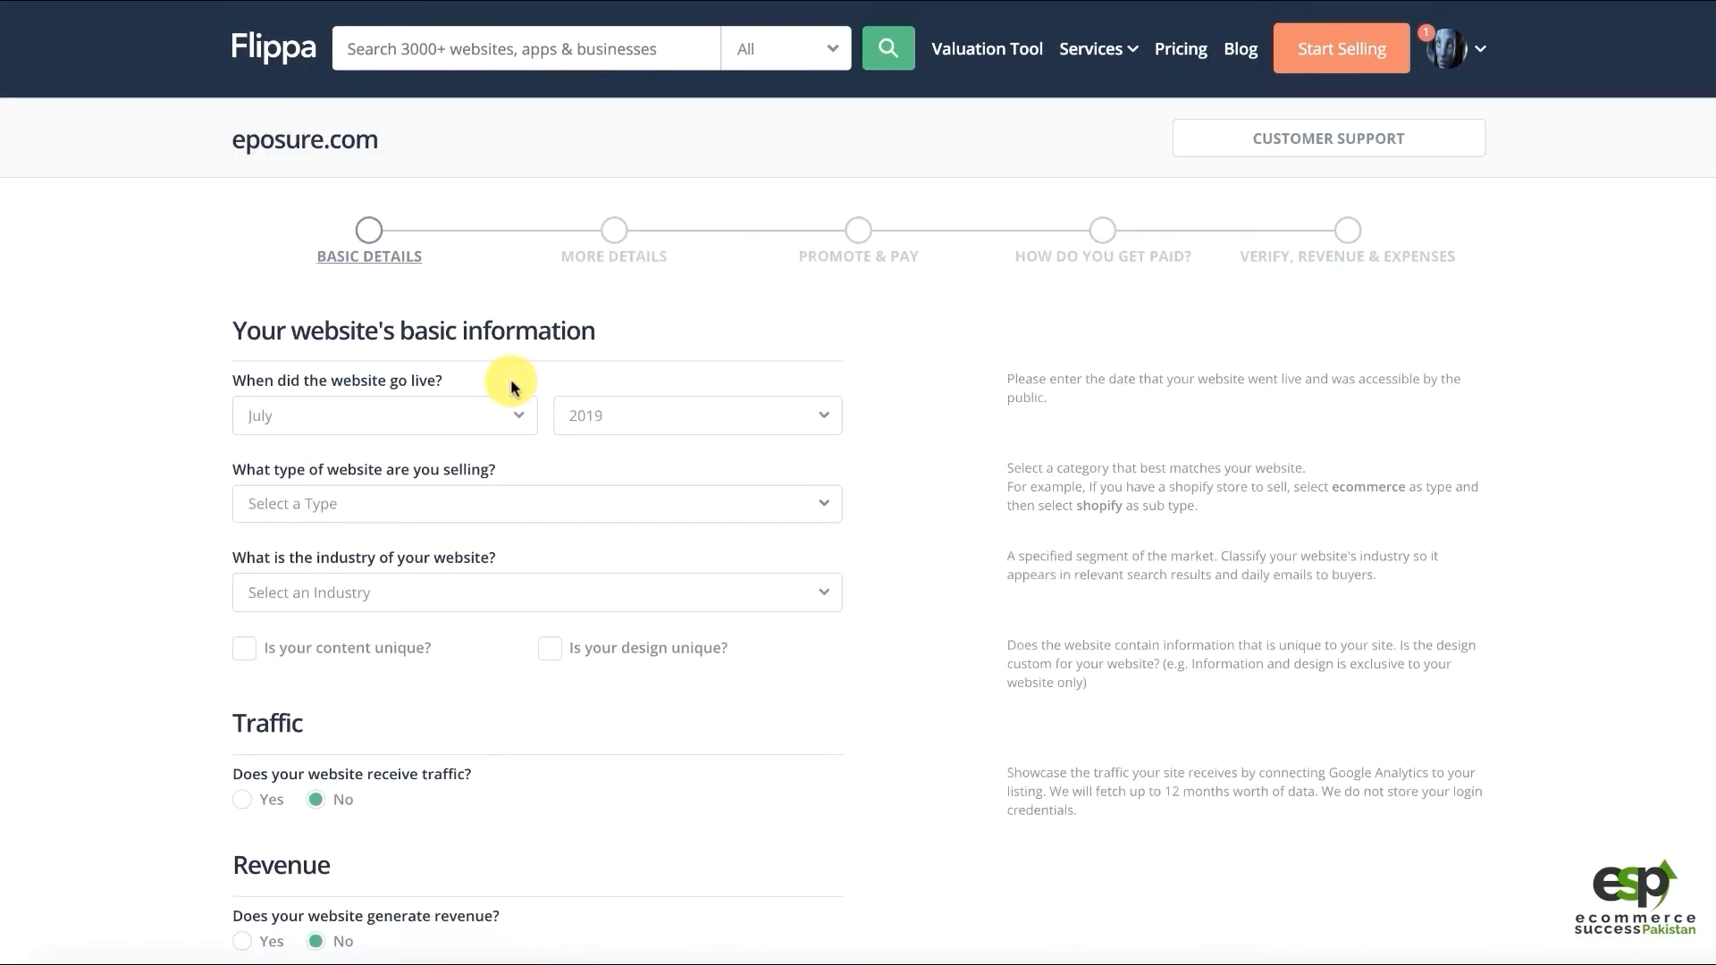
{"action": "left_click_drag", "start_coordinate": [326, 386], "coordinate": [444, 379]}
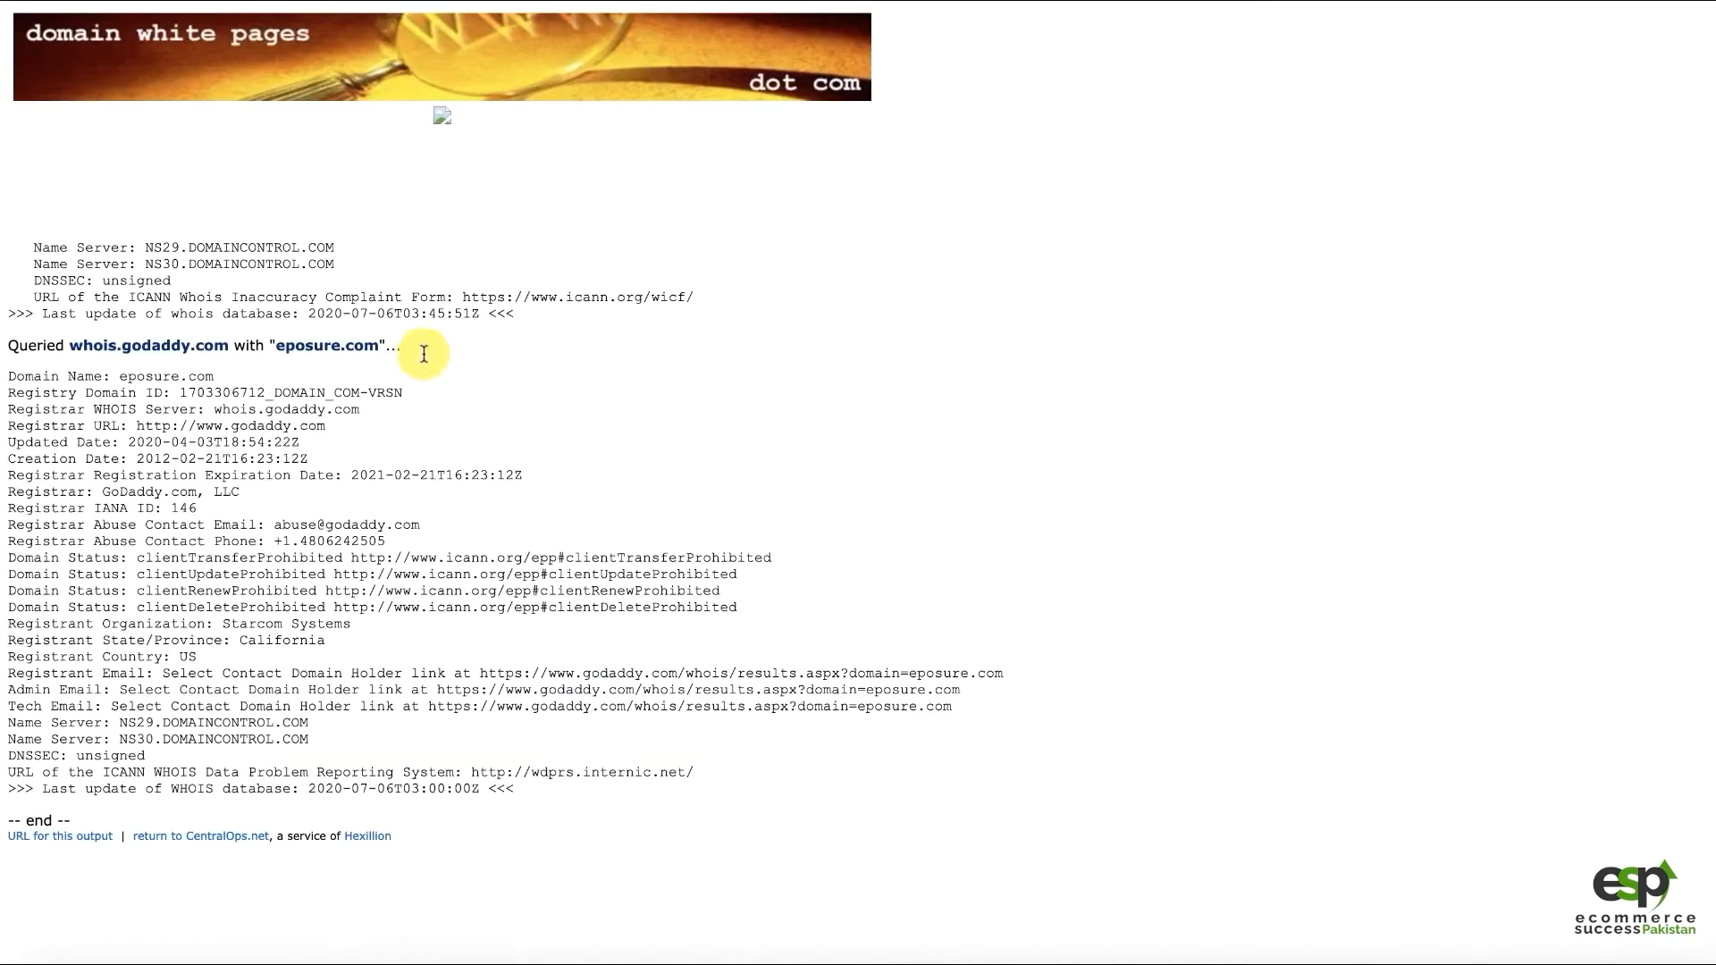
Locate the Creation Date 2012-02-21 in eposure.com's WHOIS record
{"action": "scroll", "coordinate": [248, 322], "scroll_direction": "up", "scroll_amount": 10}
{"action": "scroll", "coordinate": [295, 375], "scroll_direction": "up", "scroll_amount": 2}
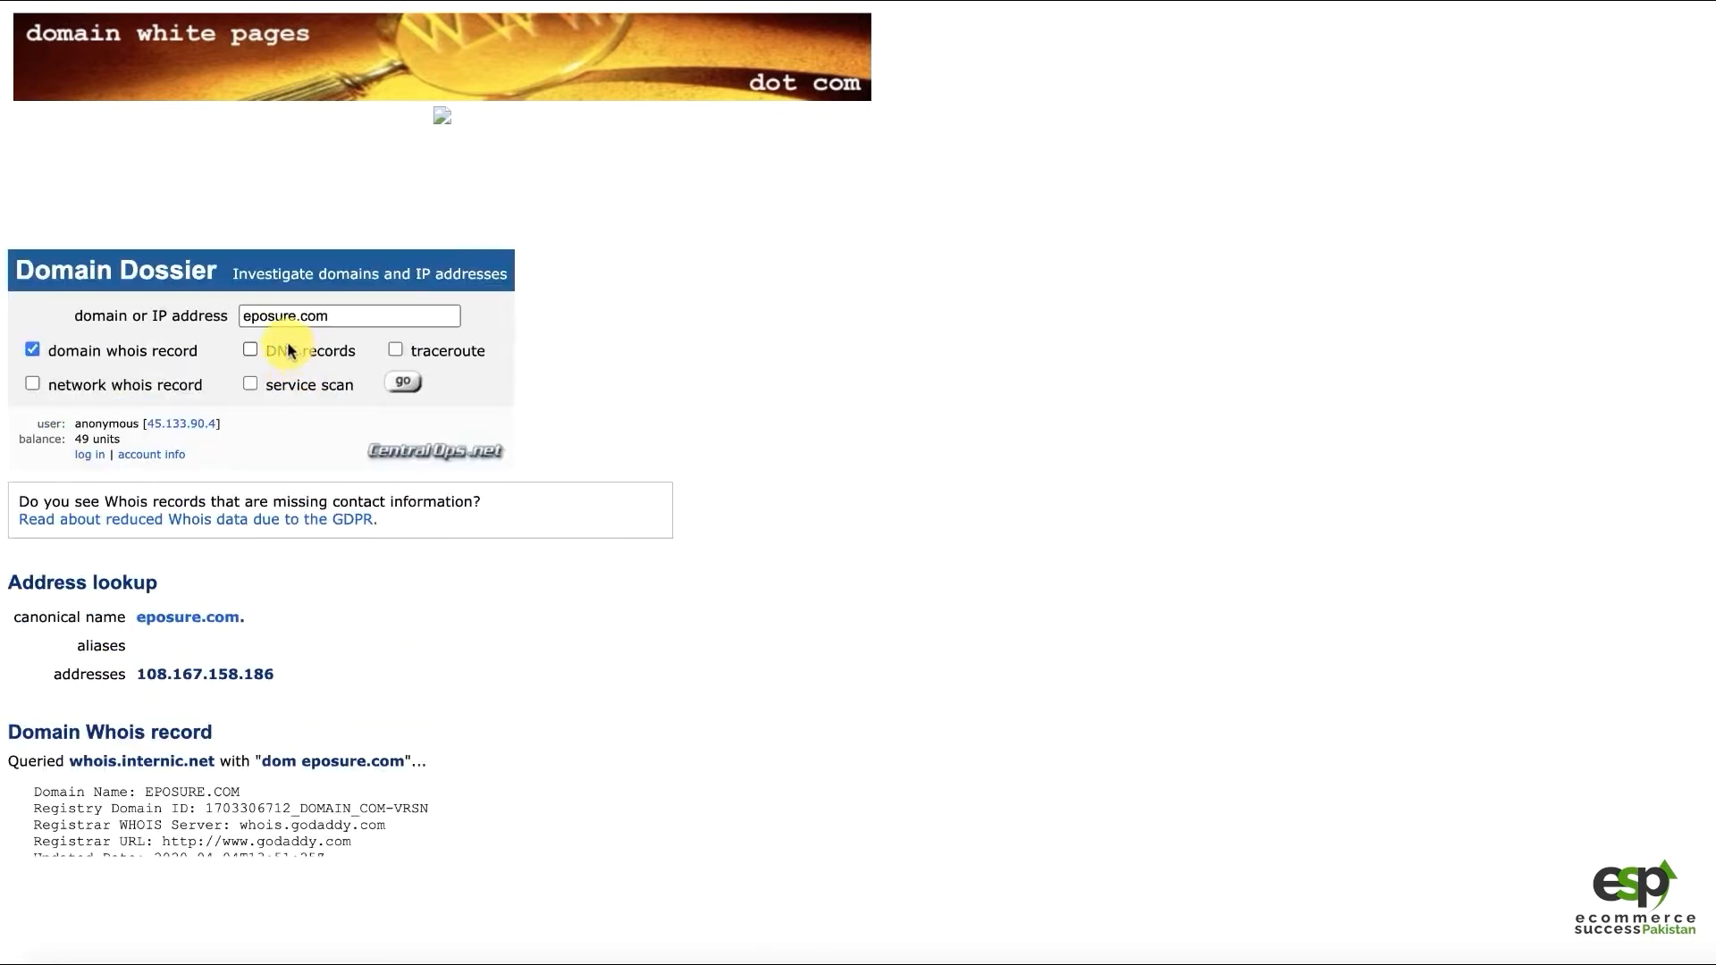
{"action": "scroll", "coordinate": [243, 633], "scroll_direction": "down", "scroll_amount": 3}
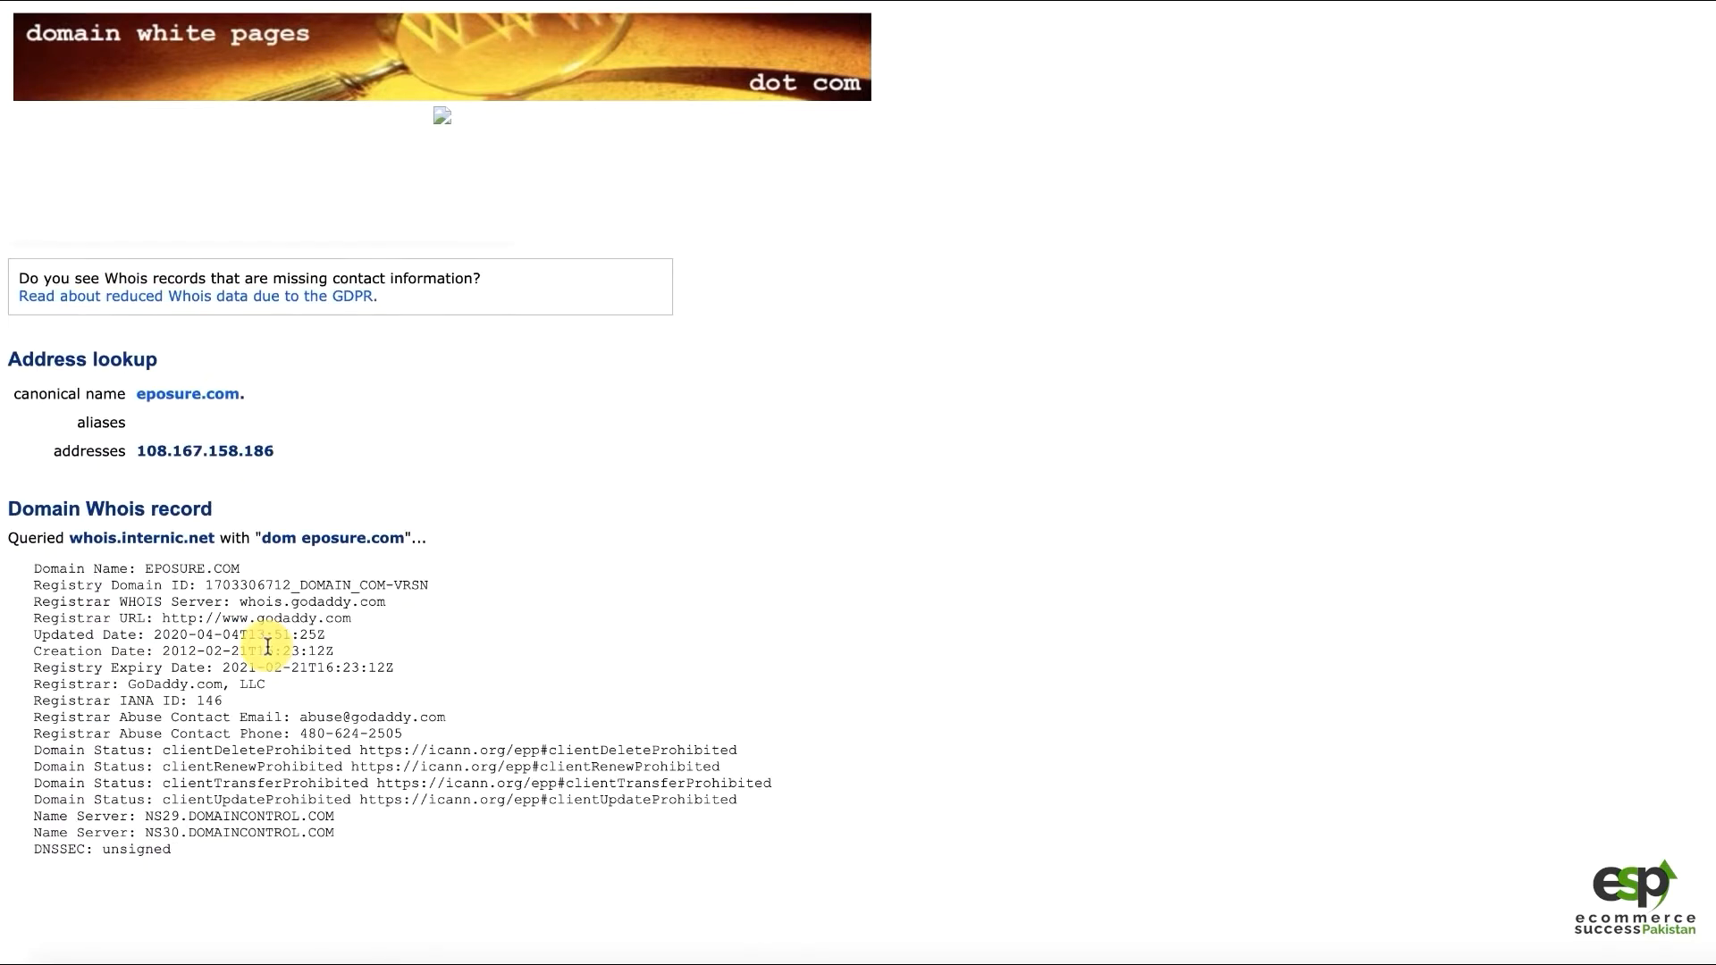
{"action": "left_click_drag", "start_coordinate": [185, 650], "coordinate": [30, 651]}
{"action": "left_click_drag", "start_coordinate": [210, 648], "coordinate": [286, 654]}
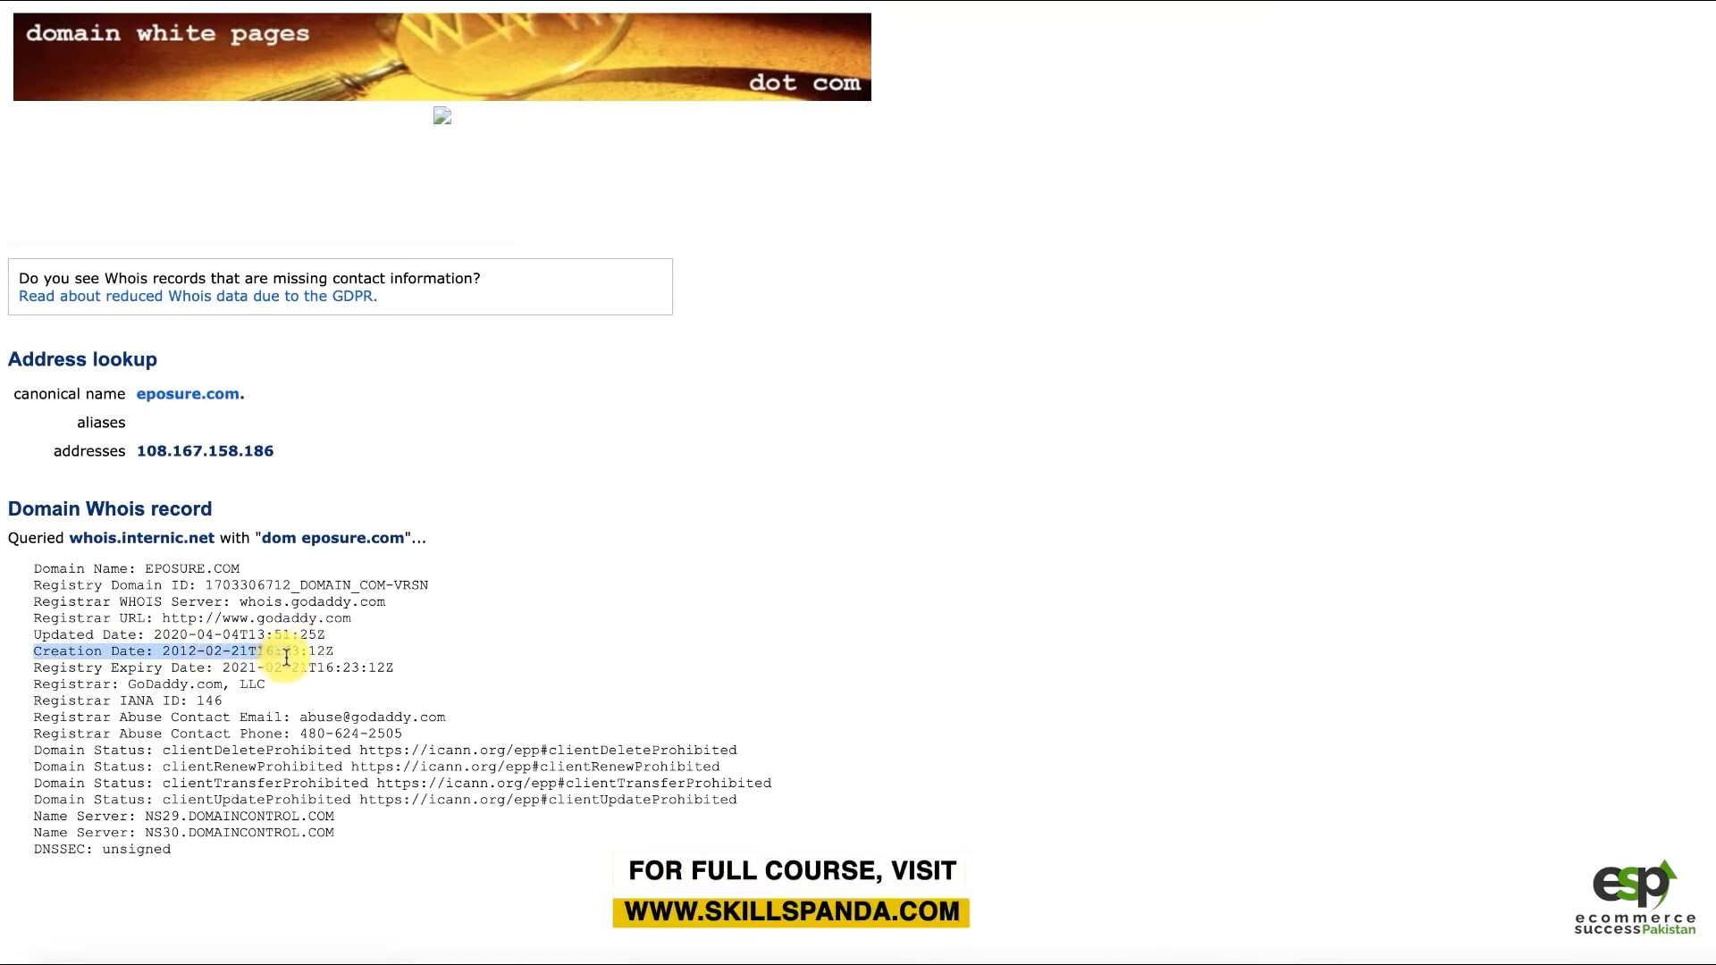
{"action": "left_click", "coordinate": [241, 640]}
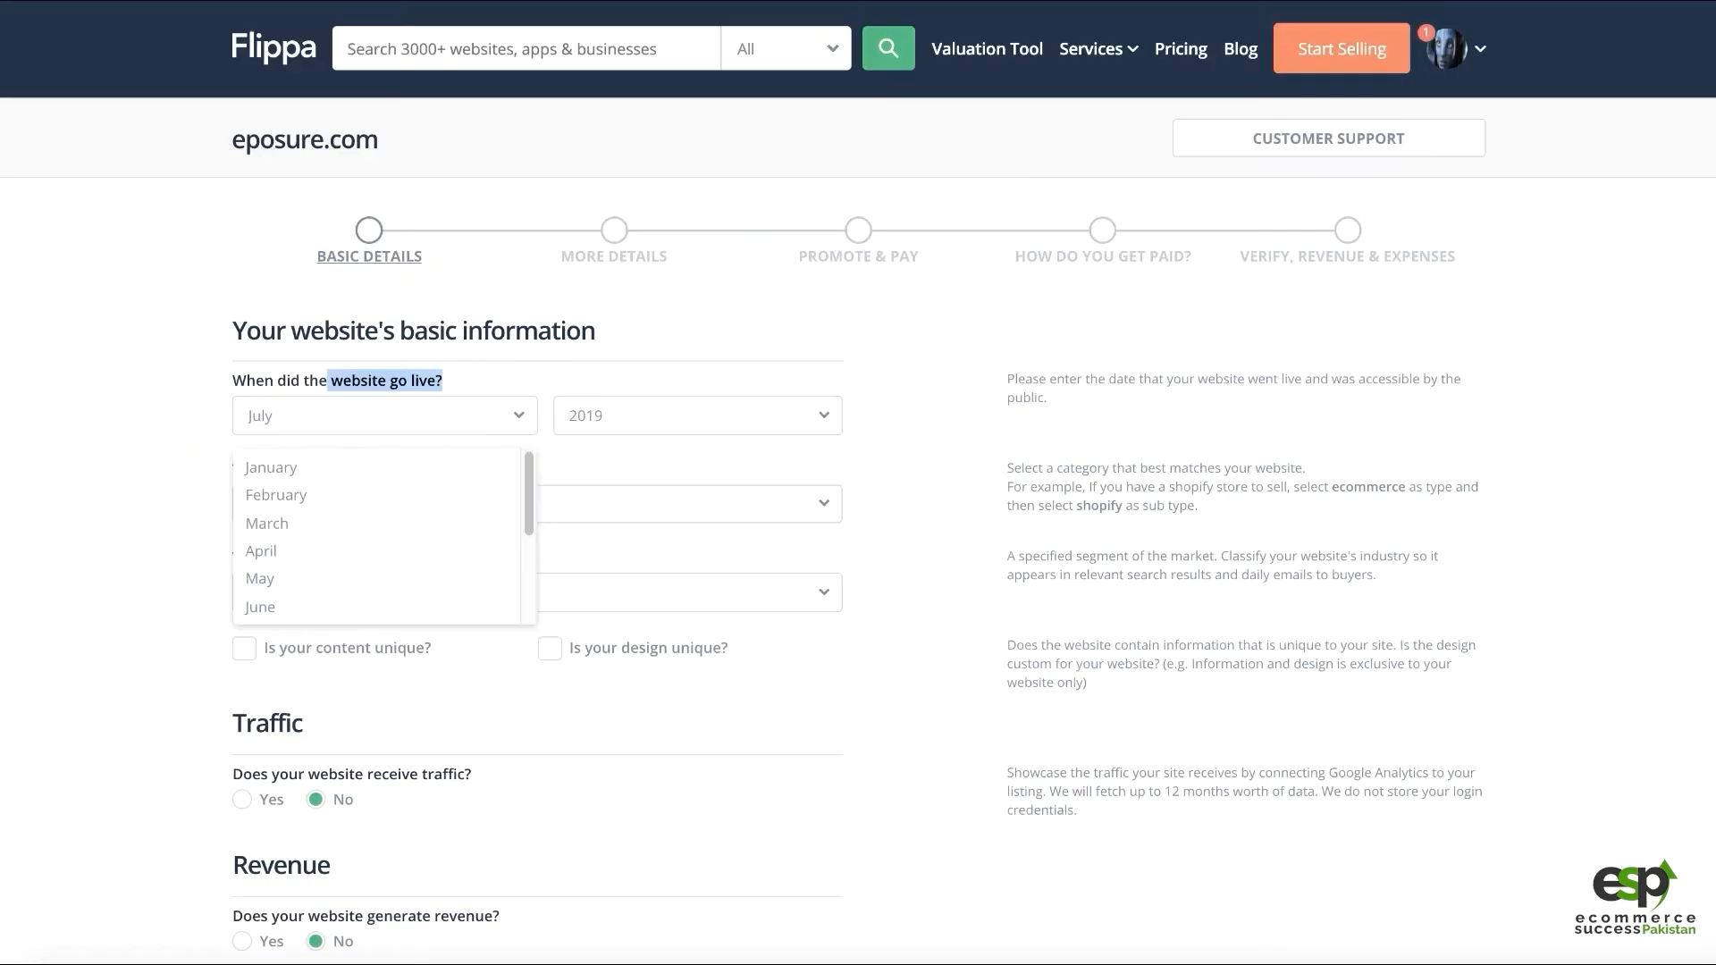
Set the website's go-live date to February 2012
{"action": "left_click", "coordinate": [287, 494]}
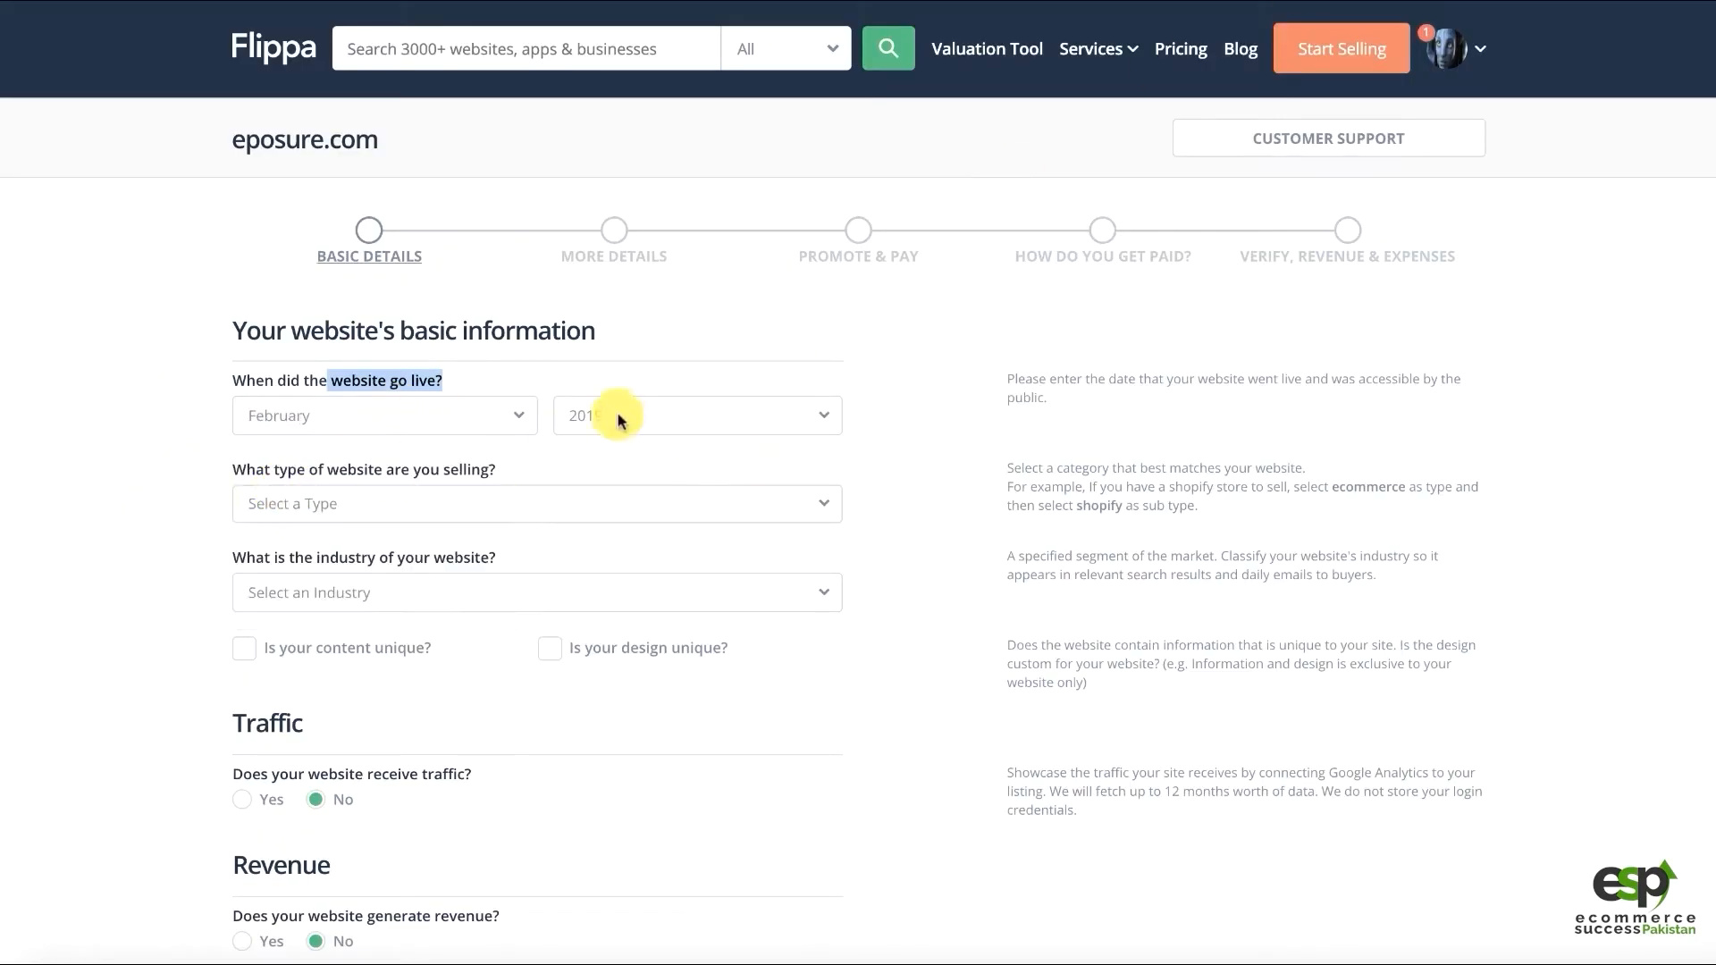
{"action": "left_click", "coordinate": [620, 420]}
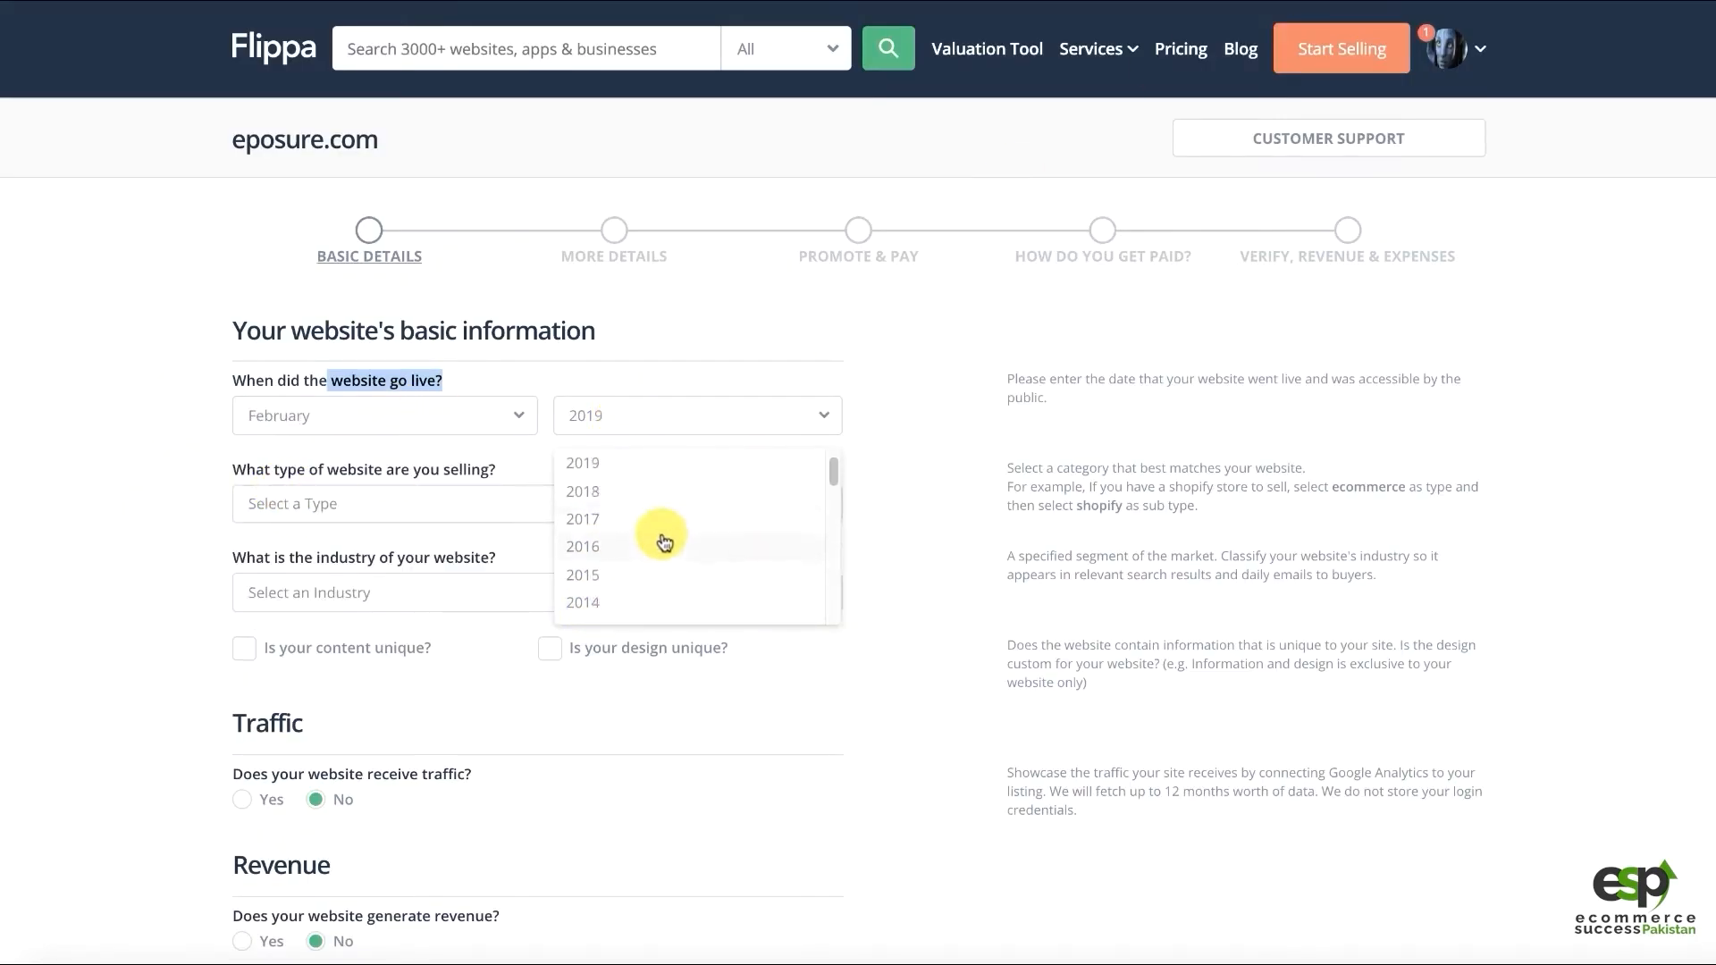
{"action": "scroll", "coordinate": [664, 542], "scroll_direction": "down", "scroll_amount": 1}
{"action": "left_click", "coordinate": [624, 586]}
Set the website type to Content with Blog as its sub-type
{"action": "left_click", "coordinate": [315, 517]}
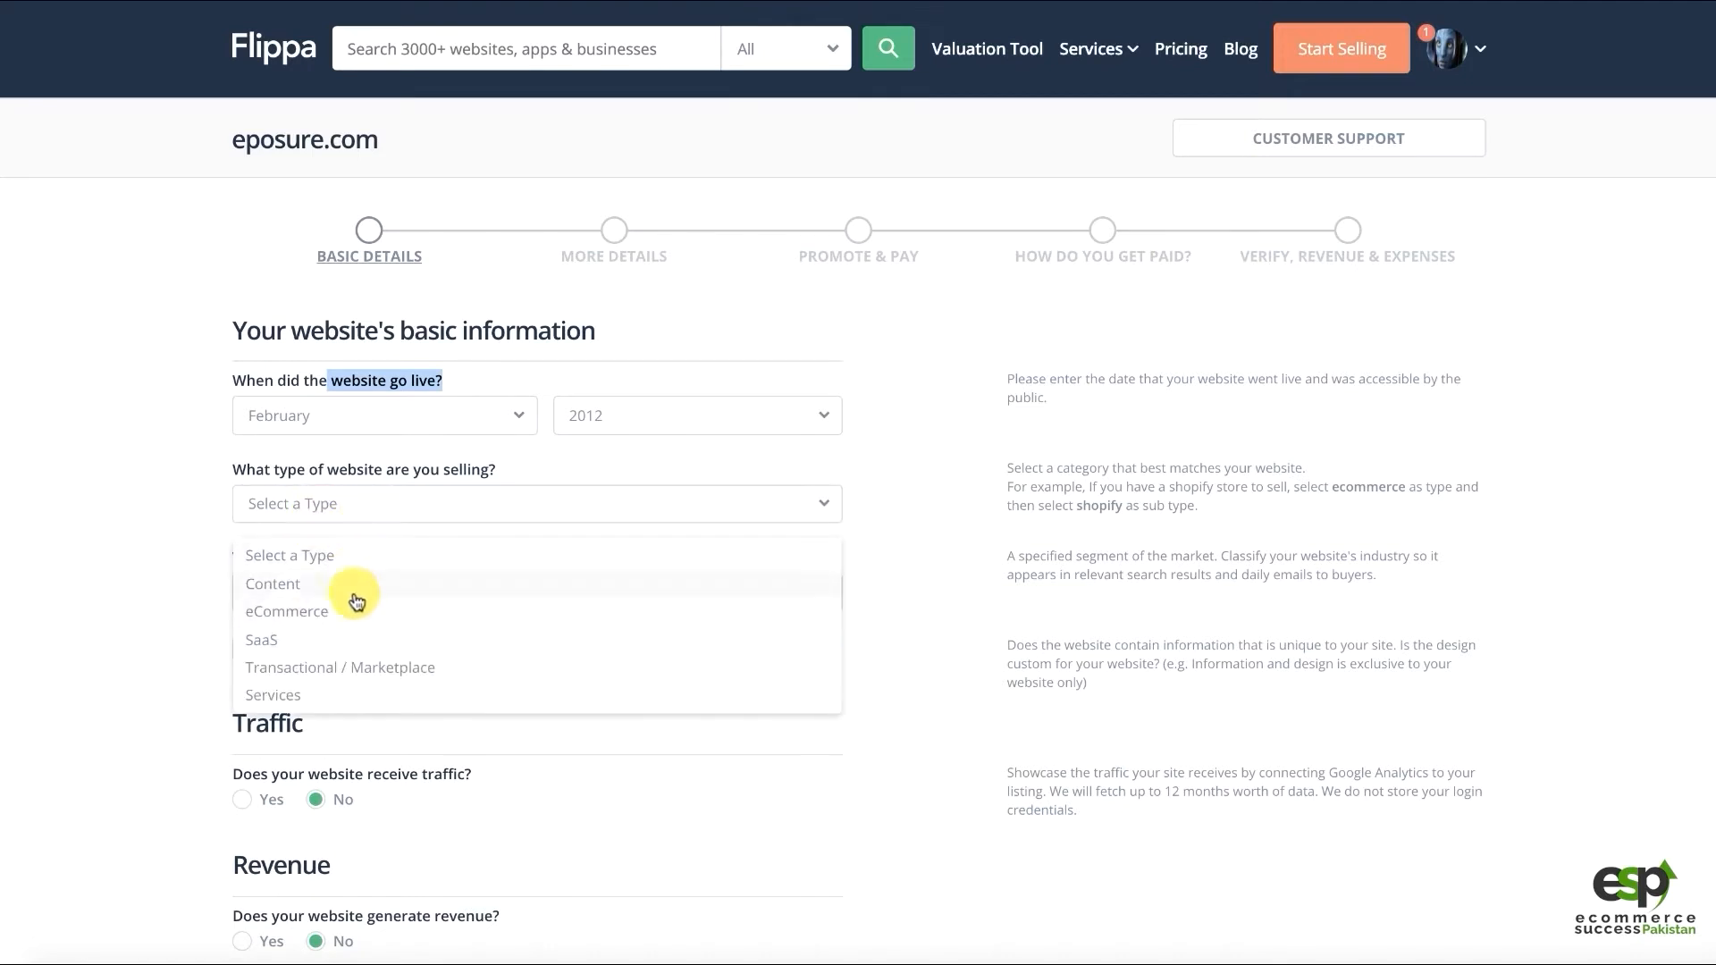
{"action": "left_click", "coordinate": [284, 596]}
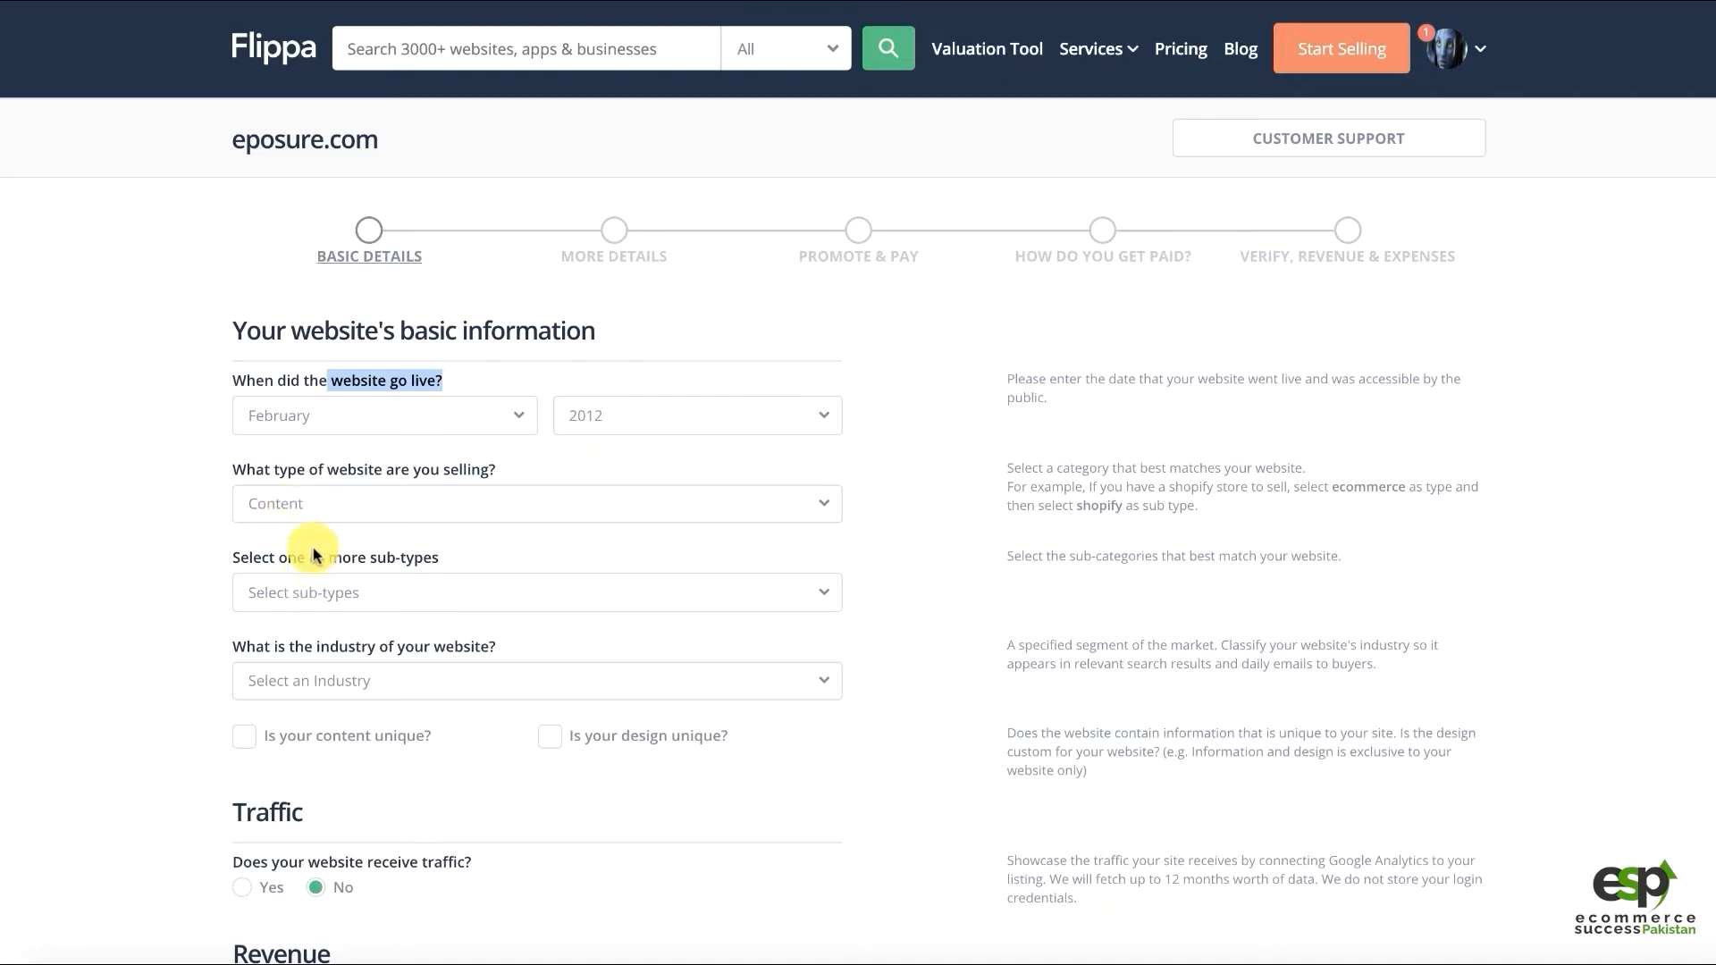
{"action": "left_click", "coordinate": [295, 513]}
{"action": "left_click", "coordinate": [286, 586]}
{"action": "left_click", "coordinate": [286, 589]}
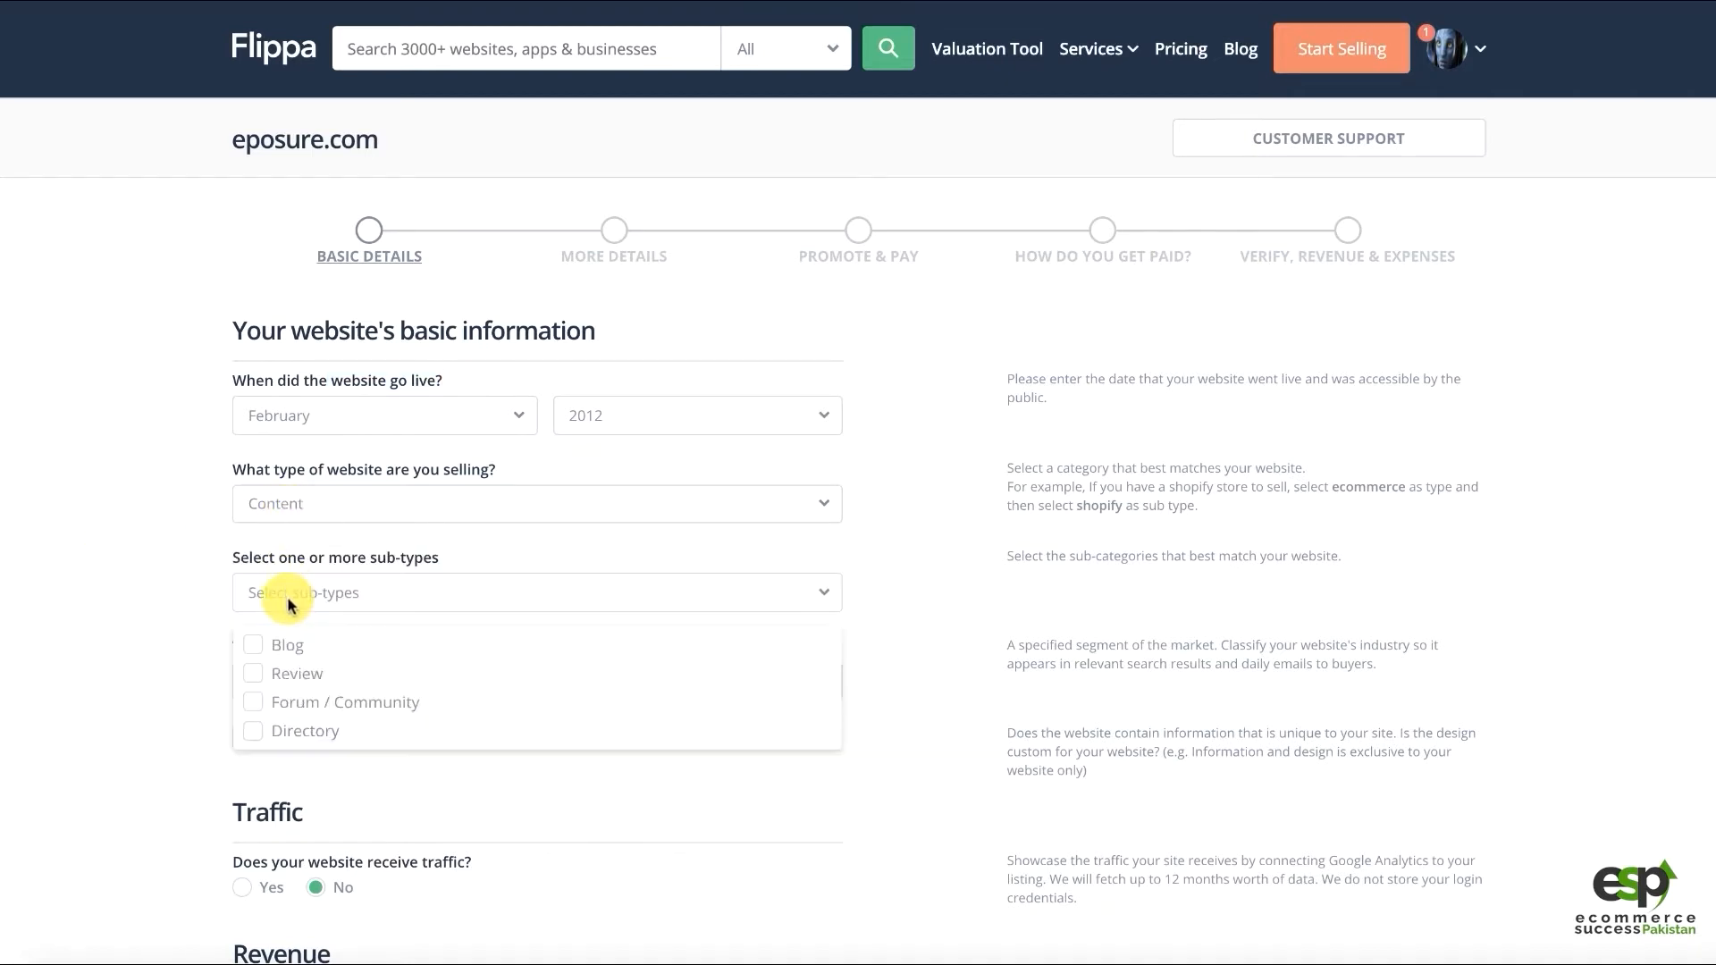
{"action": "left_click", "coordinate": [280, 650]}
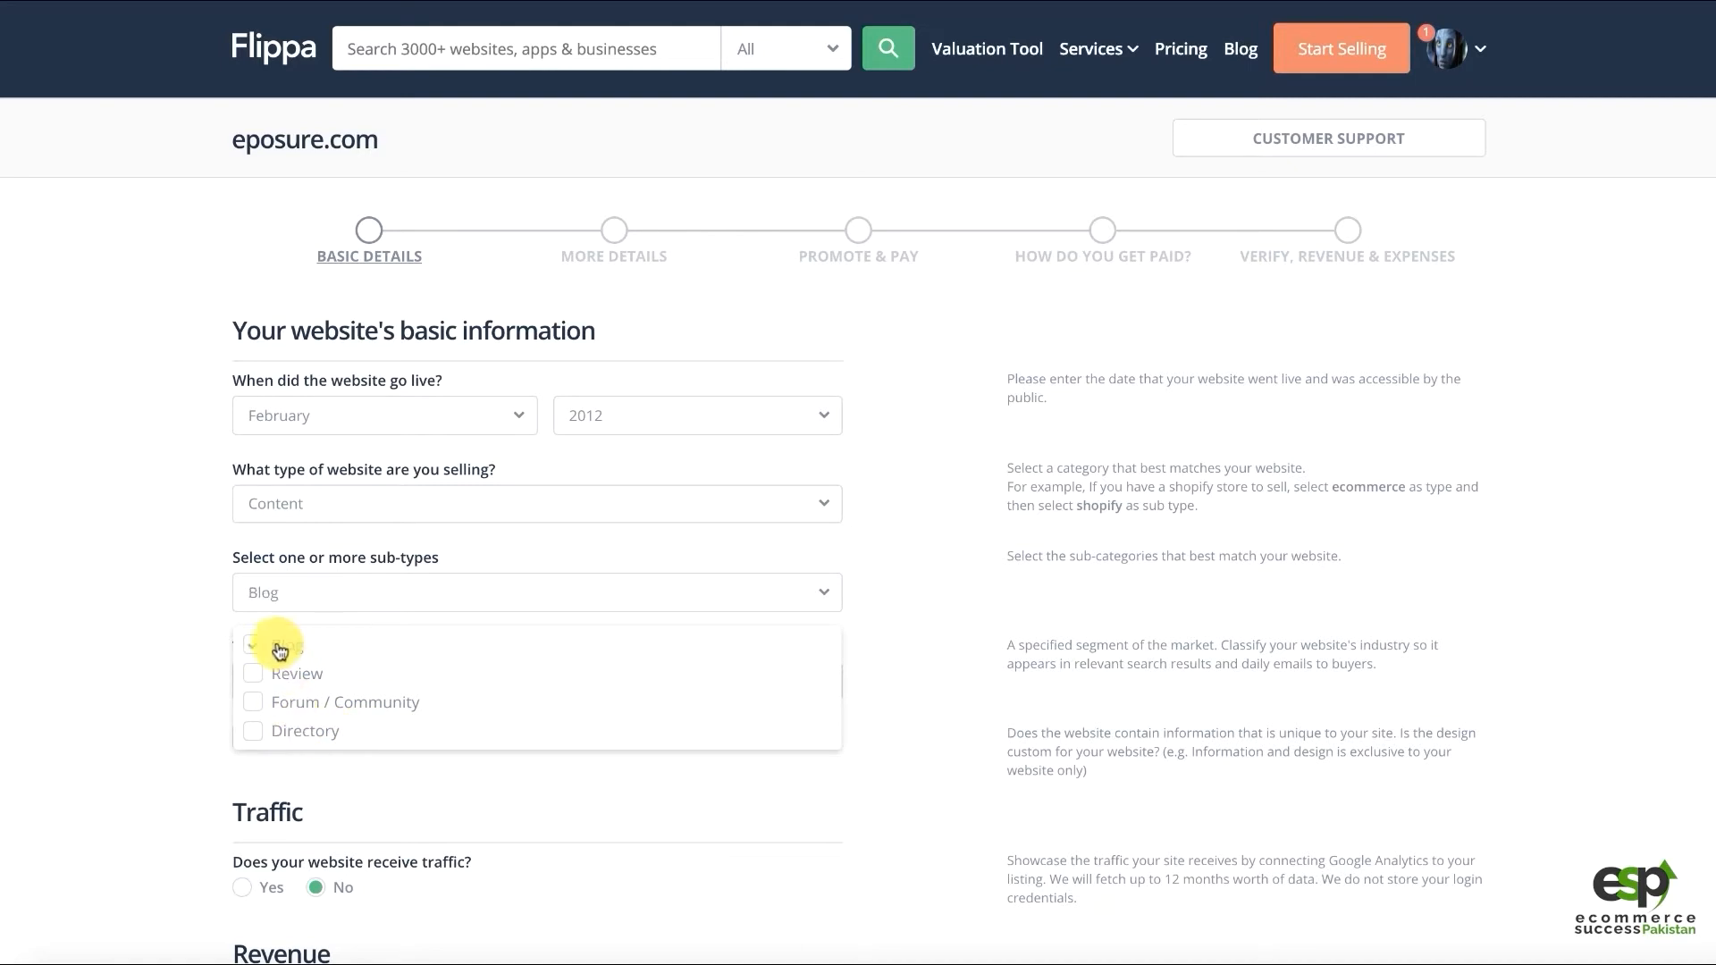
{"action": "left_click", "coordinate": [154, 642]}
{"action": "scroll", "coordinate": [181, 634], "scroll_direction": "down", "scroll_amount": 1}
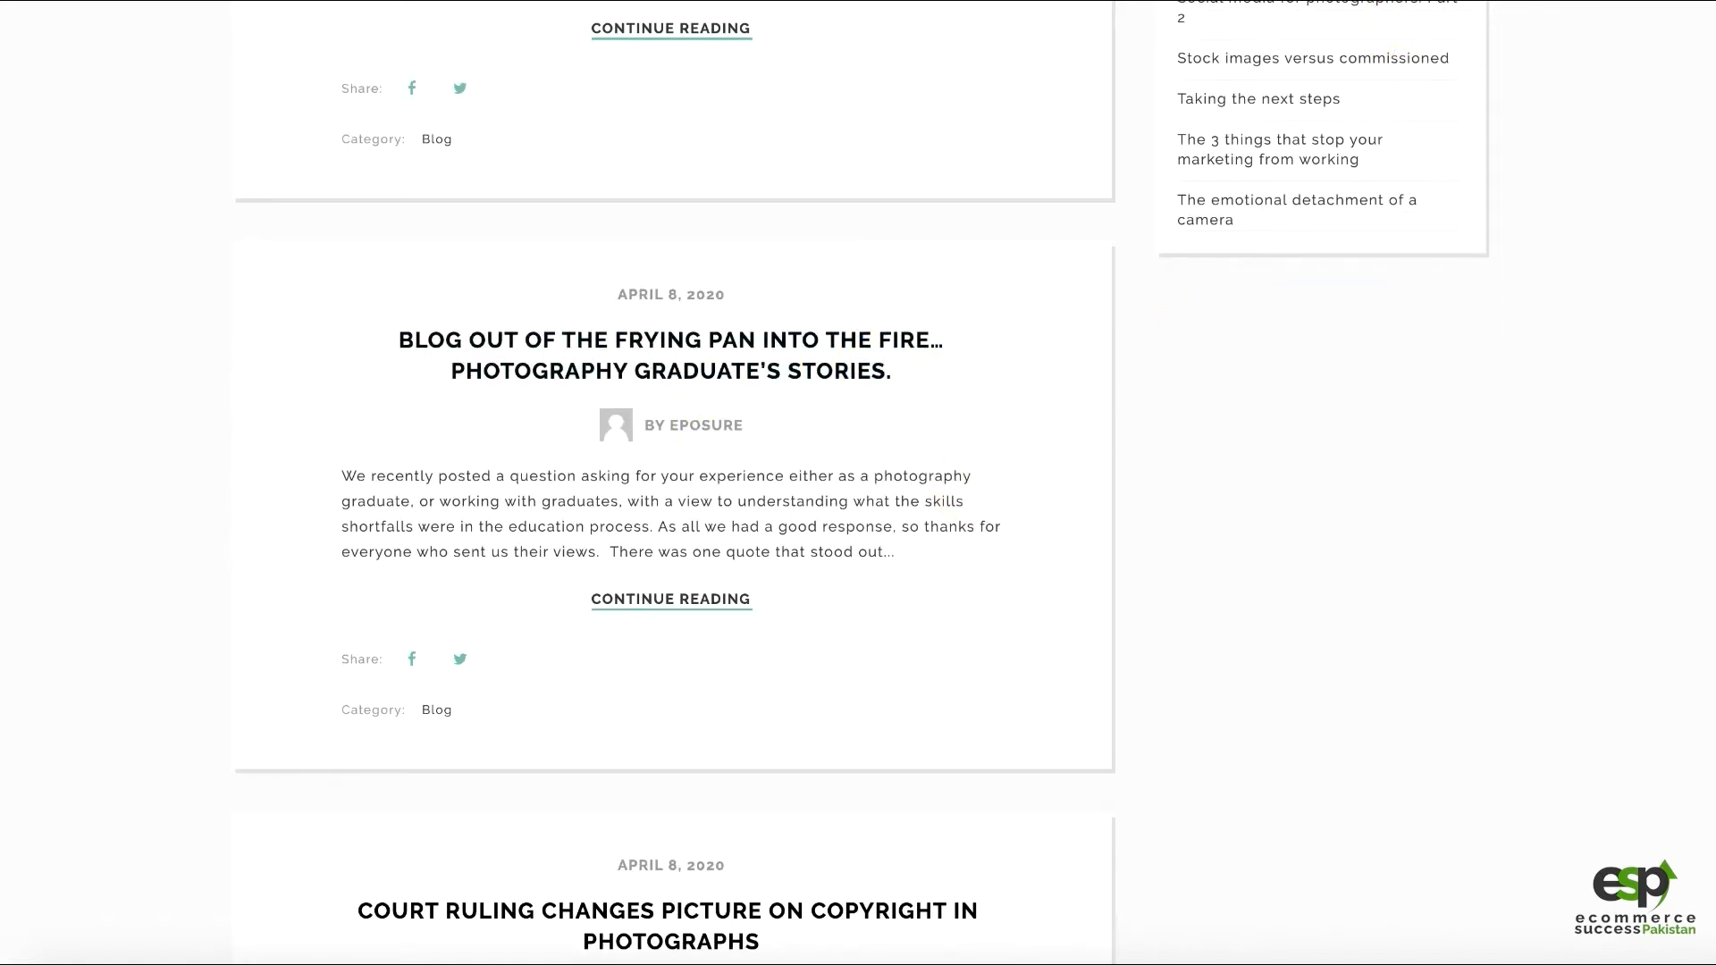
Scroll the blog down to the 'Court Ruling Changes Picture on Copyright in Photographs' post
{"action": "scroll", "coordinate": [843, 325], "scroll_direction": "down", "scroll_amount": 4}
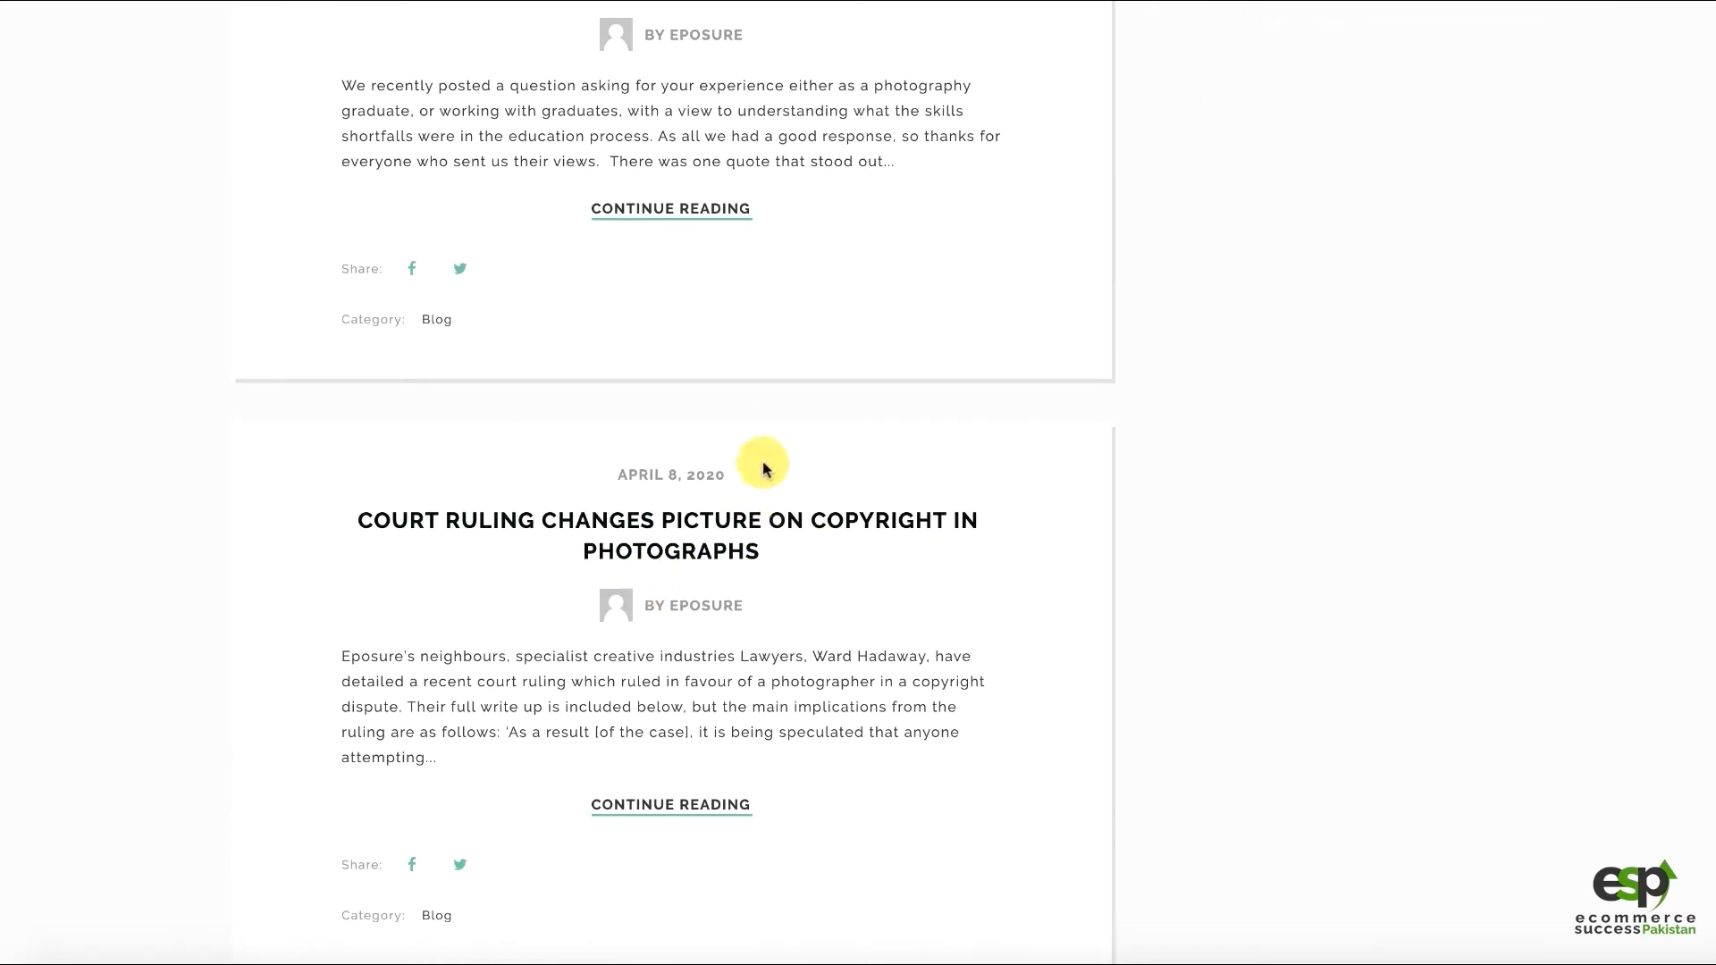
{"action": "scroll", "coordinate": [762, 467], "scroll_direction": "down", "scroll_amount": 2}
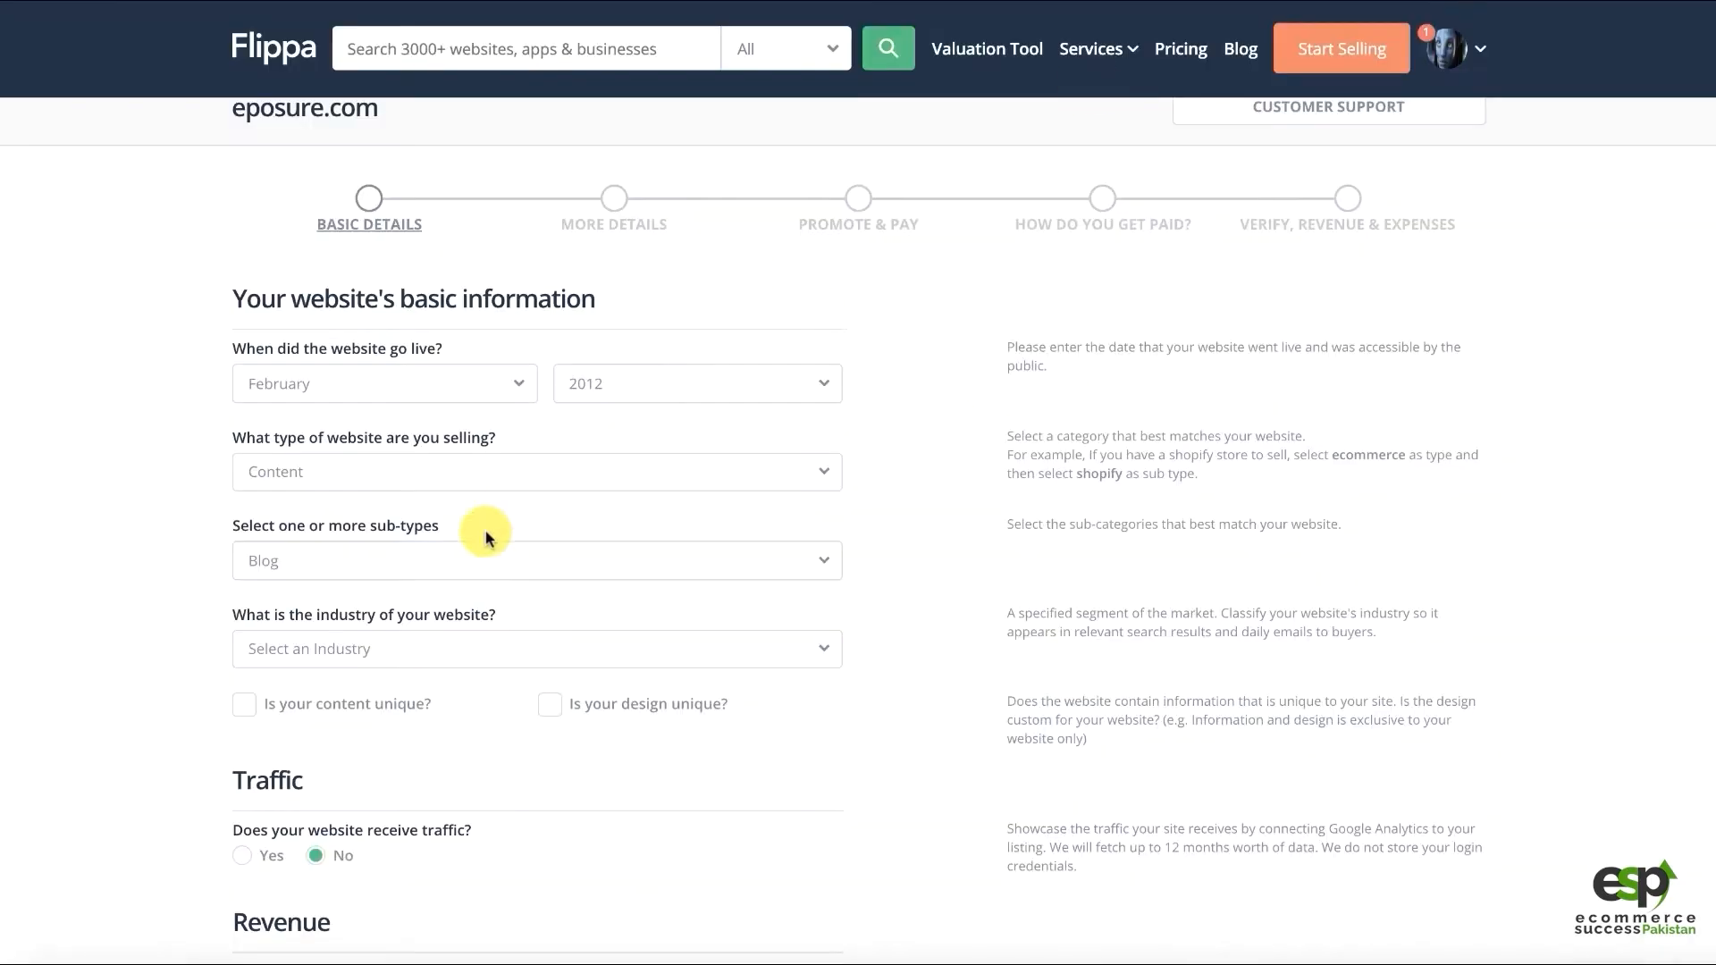
Choose Lifestyle as the website's industry and browse its sub-industries
{"action": "left_click", "coordinate": [306, 649]}
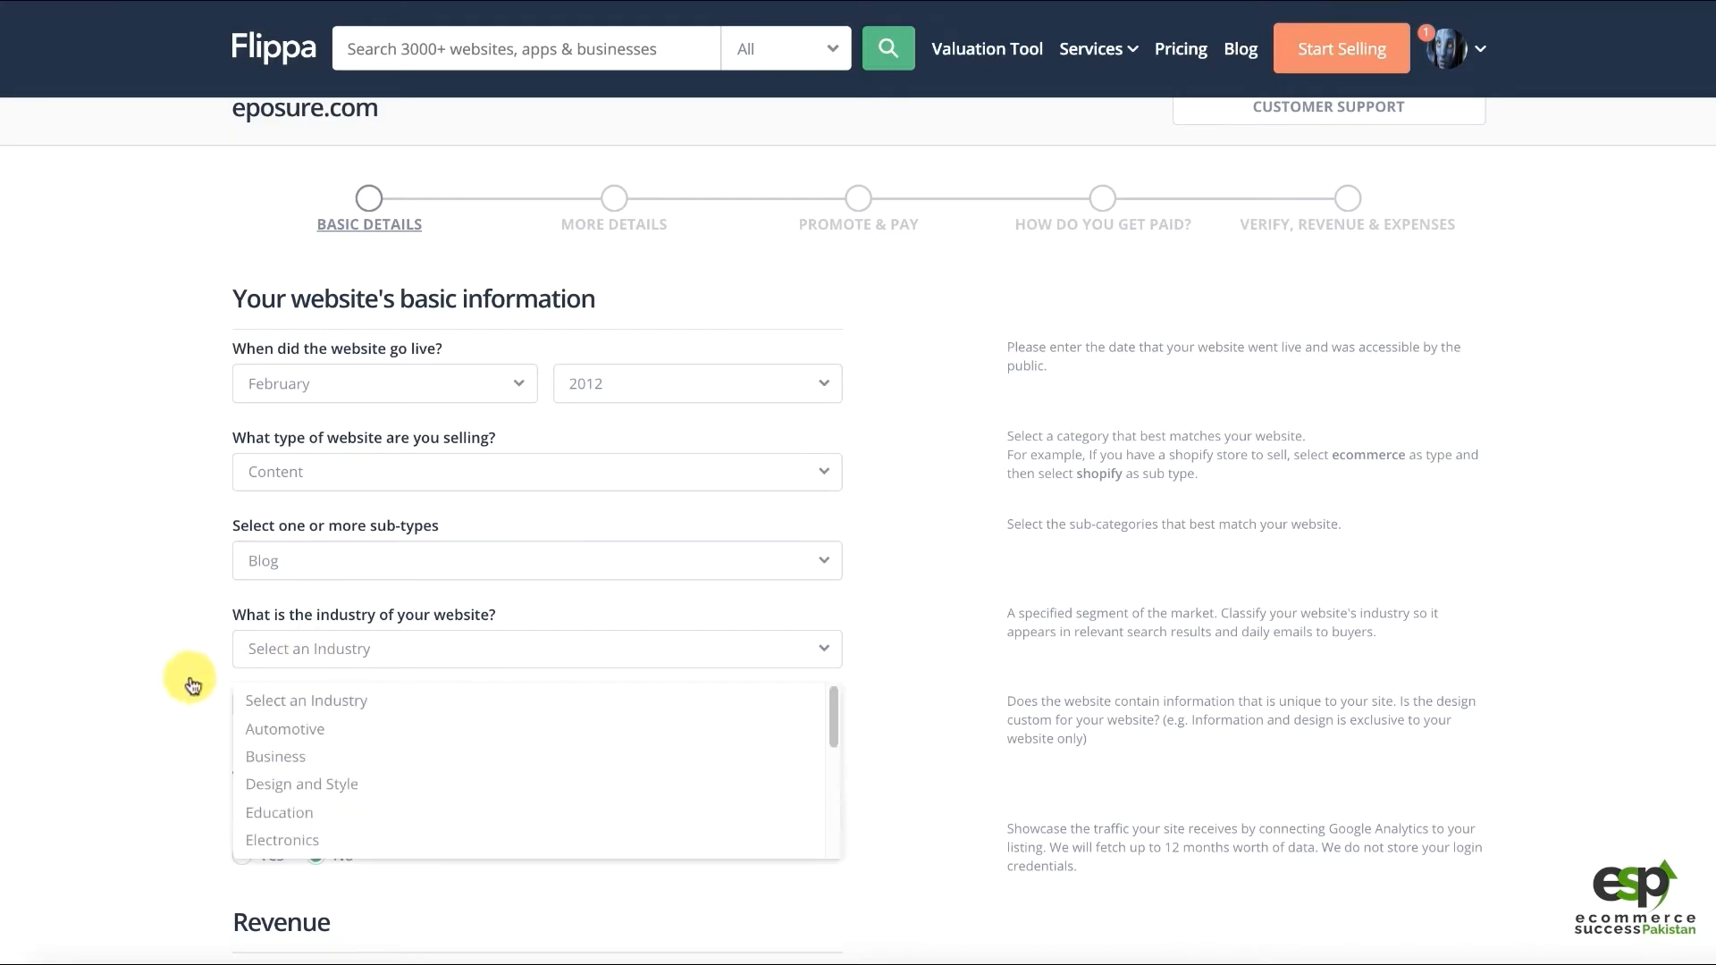
{"action": "scroll", "coordinate": [336, 731], "scroll_direction": "down", "scroll_amount": 1}
{"action": "scroll", "coordinate": [634, 790], "scroll_direction": "down", "scroll_amount": 3}
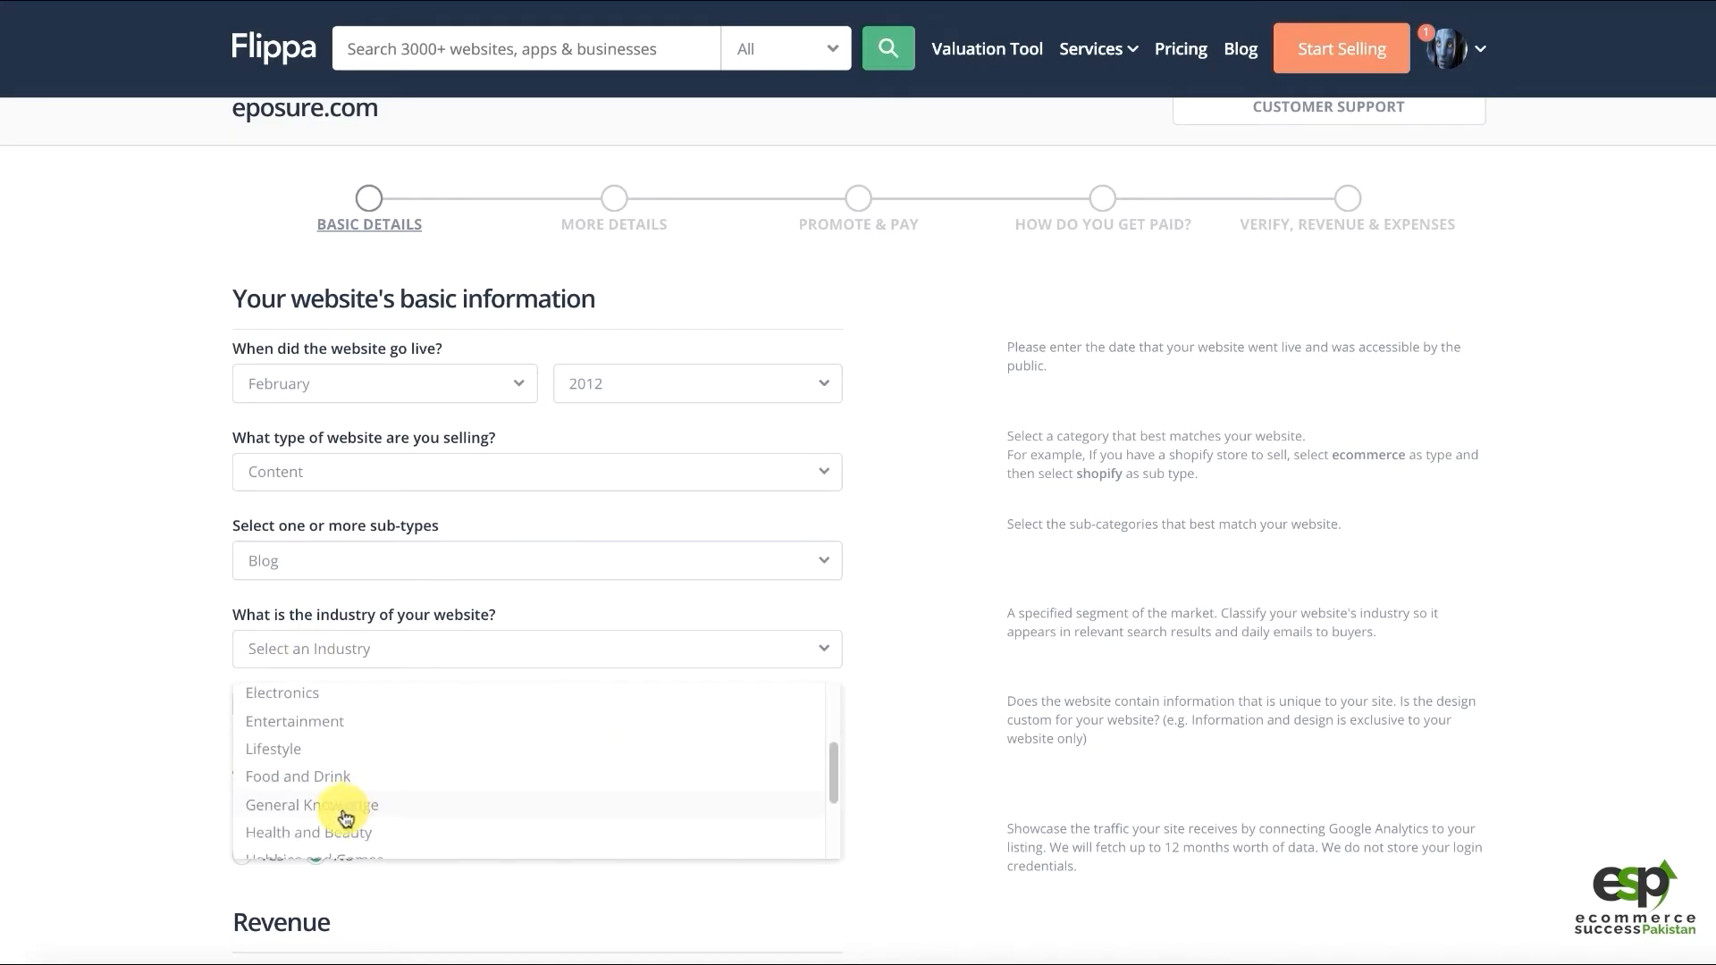
{"action": "scroll", "coordinate": [344, 810], "scroll_direction": "down", "scroll_amount": 3}
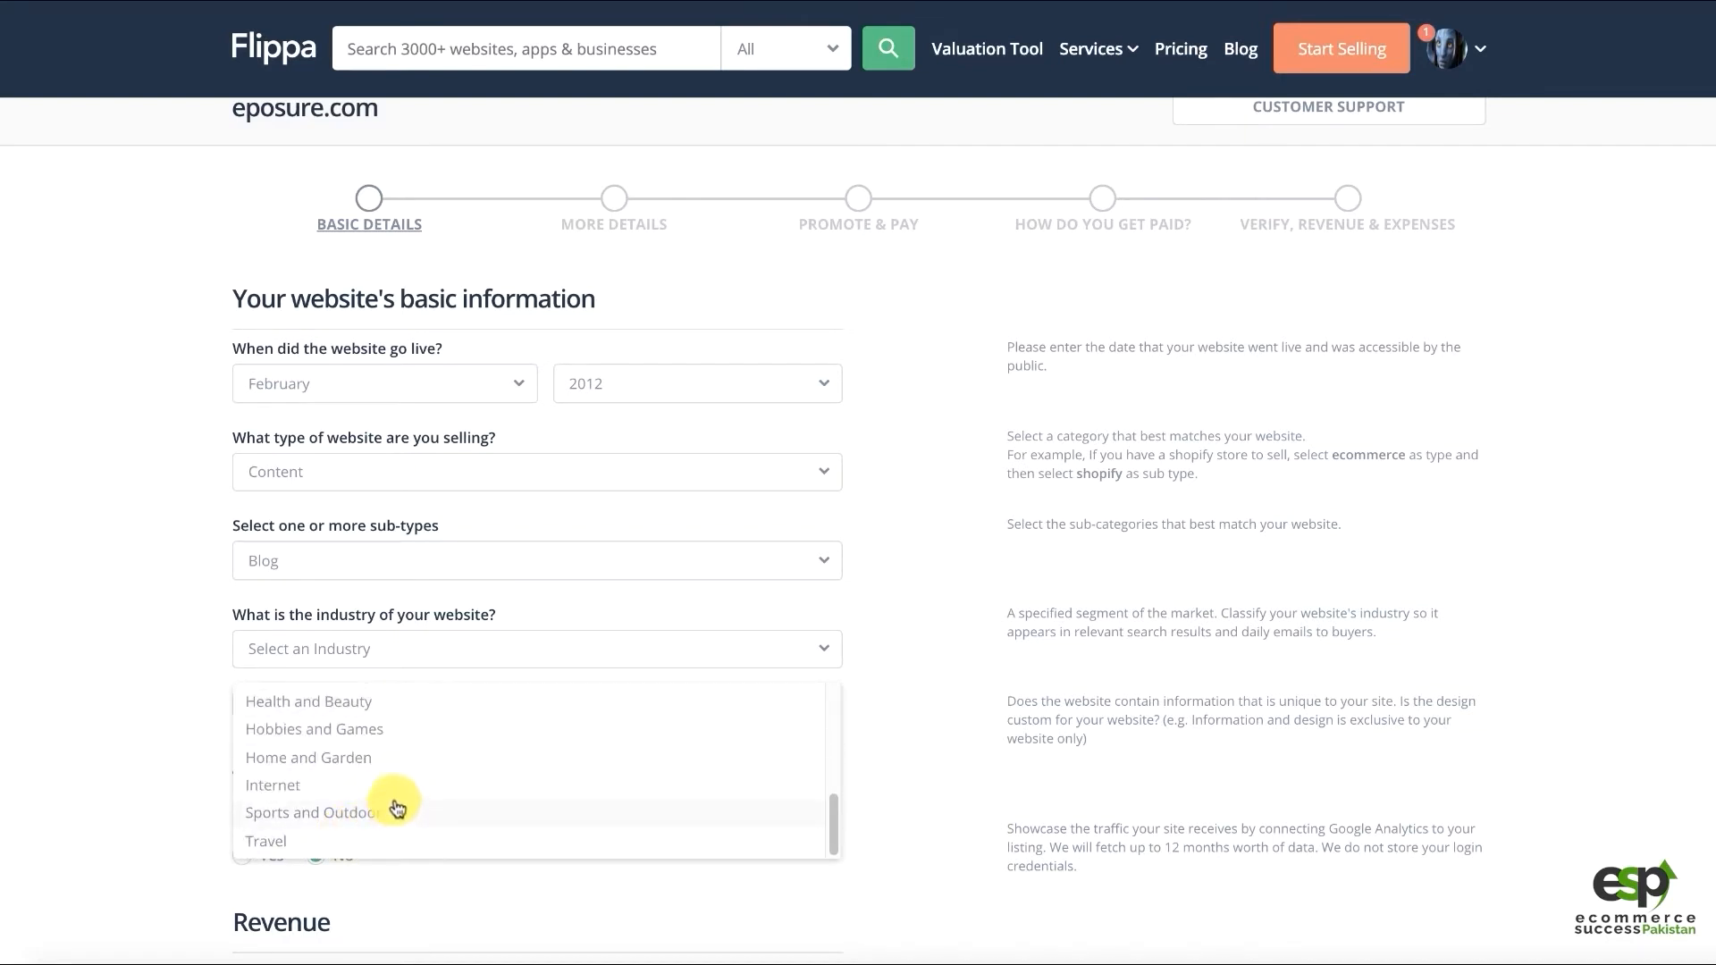
{"action": "scroll", "coordinate": [398, 784], "scroll_direction": "up", "scroll_amount": 1}
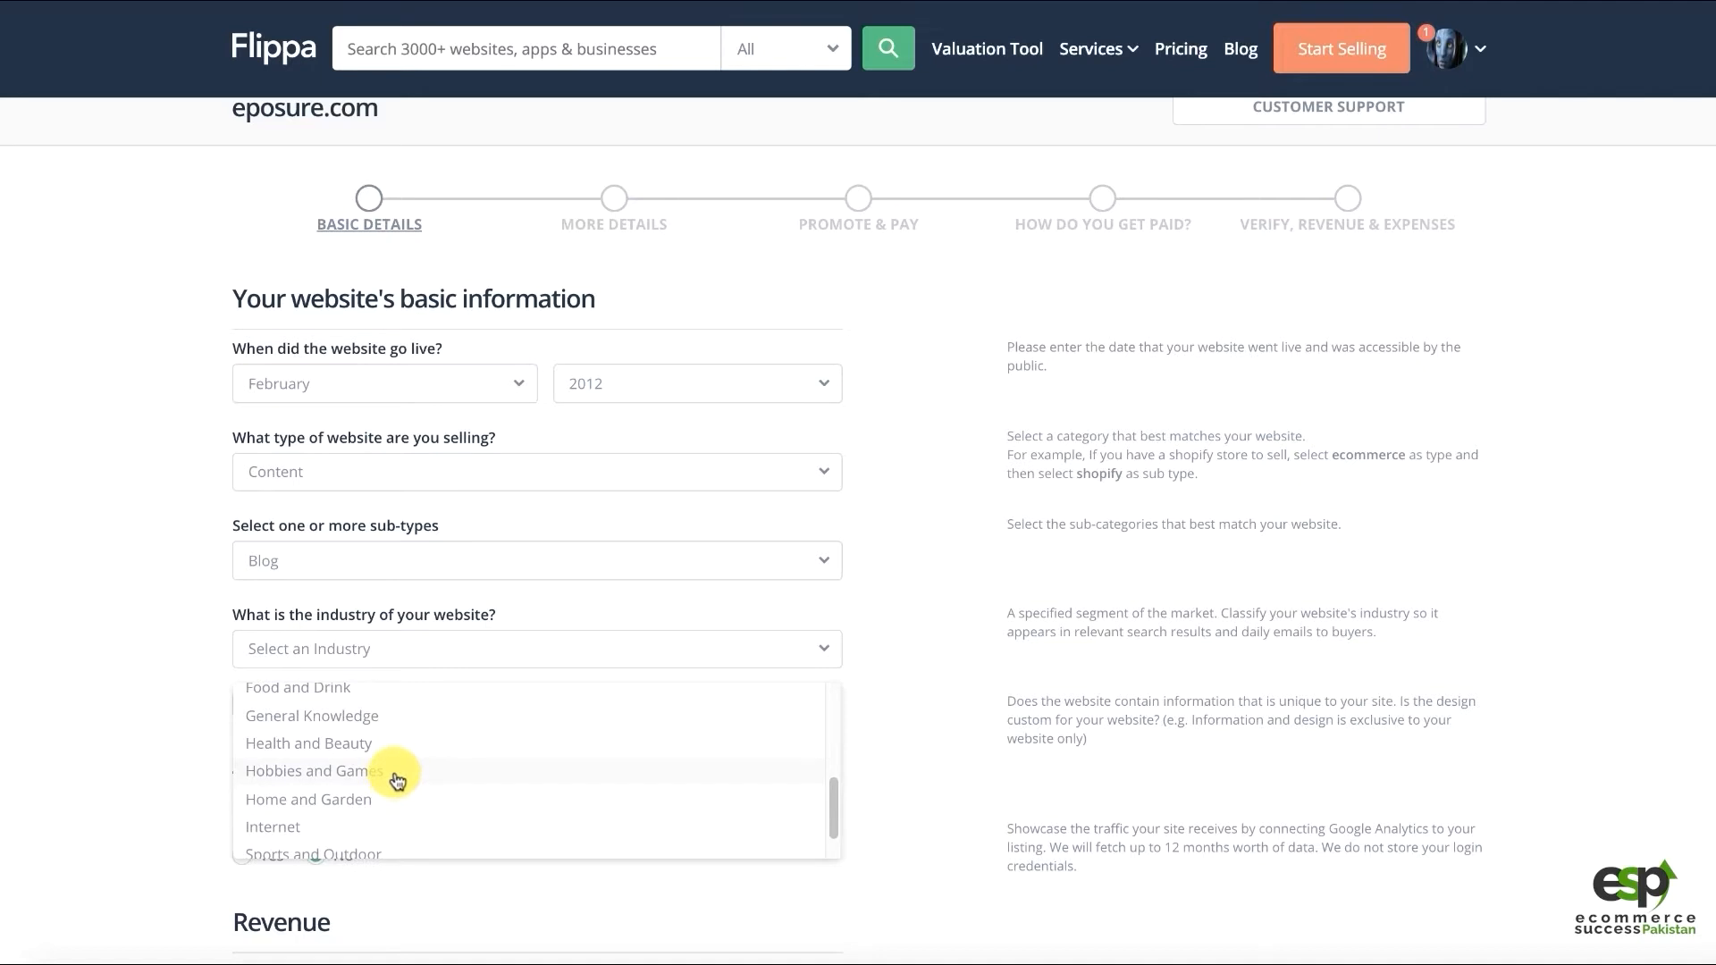
{"action": "scroll", "coordinate": [398, 782], "scroll_direction": "up", "scroll_amount": 3}
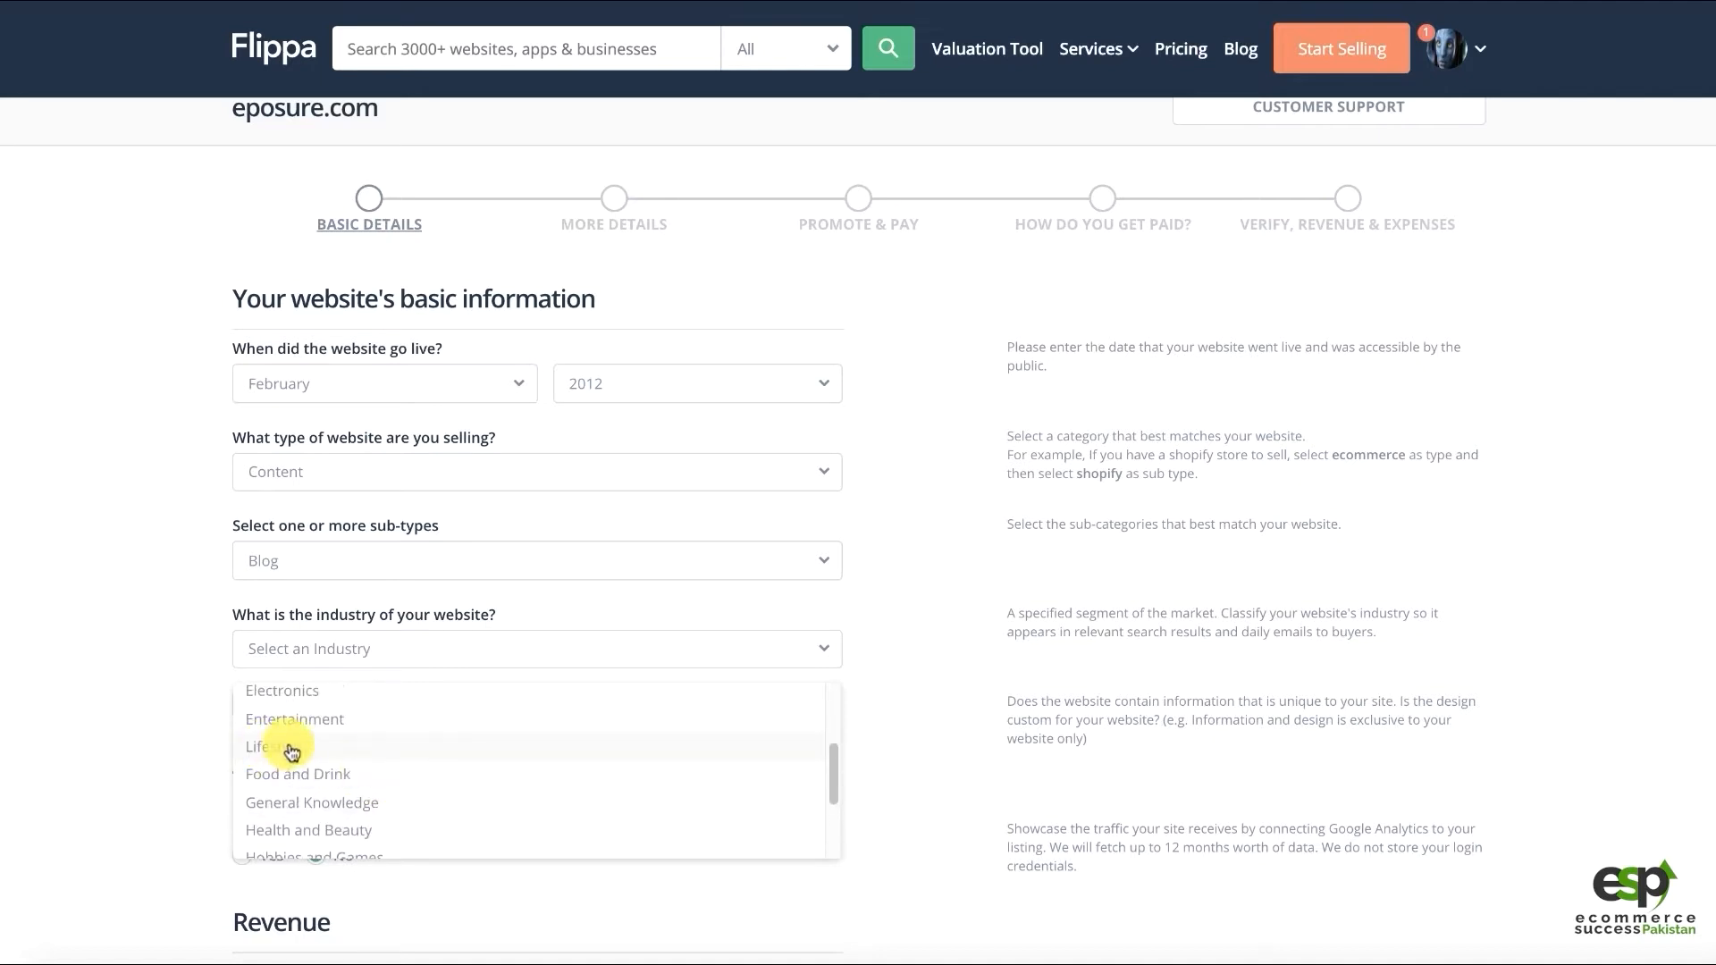
{"action": "left_click", "coordinate": [315, 760]}
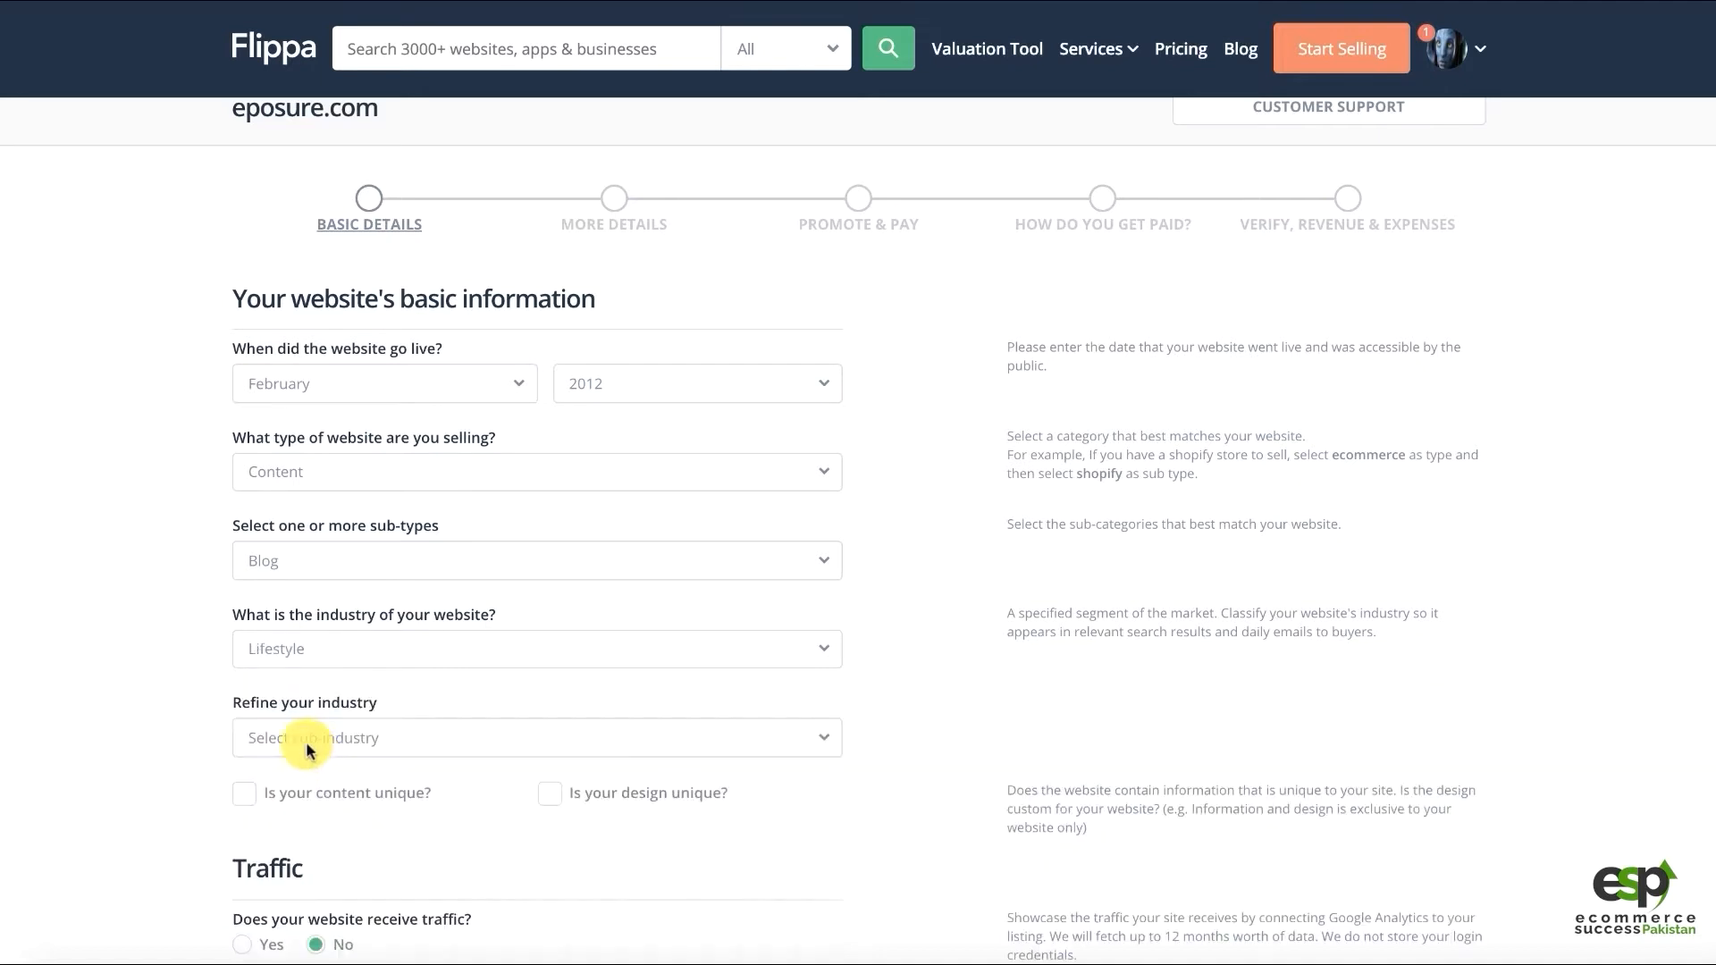
{"action": "left_click", "coordinate": [296, 738]}
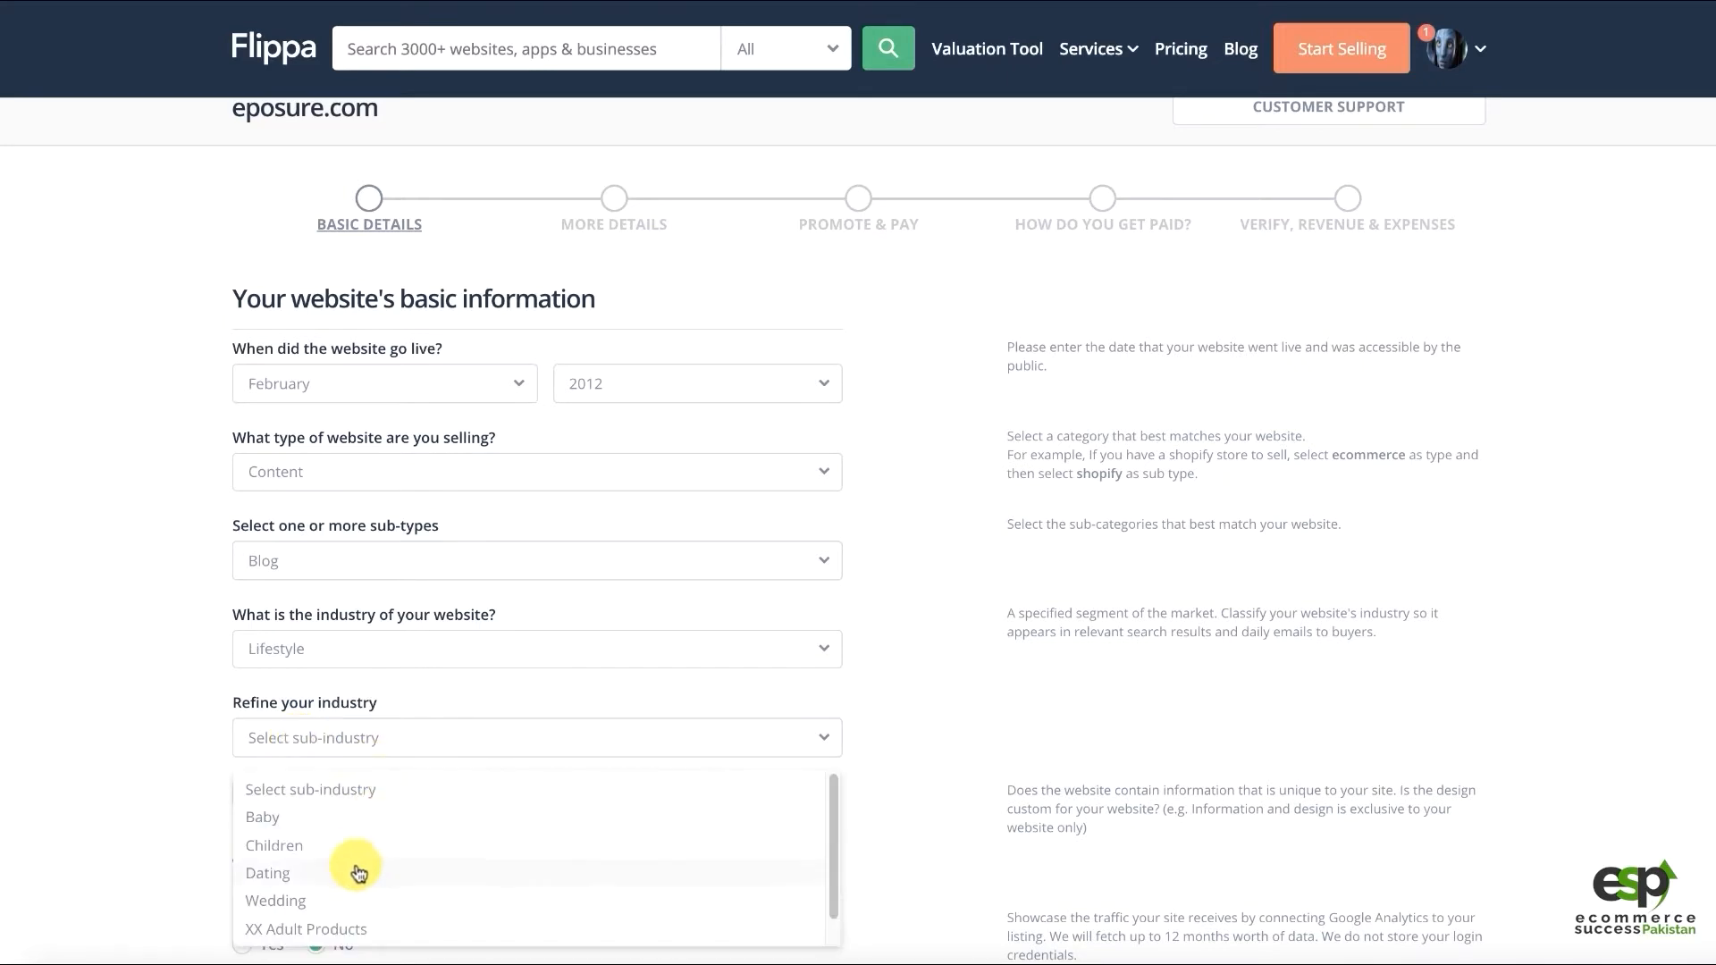
{"action": "scroll", "coordinate": [356, 873], "scroll_direction": "down", "scroll_amount": 1}
{"action": "scroll", "coordinate": [358, 865], "scroll_direction": "up", "scroll_amount": 1}
Try Sports and Outdoor and Hobbies and Games as alternative industries
{"action": "left_click", "coordinate": [303, 658]}
{"action": "scroll", "coordinate": [291, 802], "scroll_direction": "down", "scroll_amount": 2}
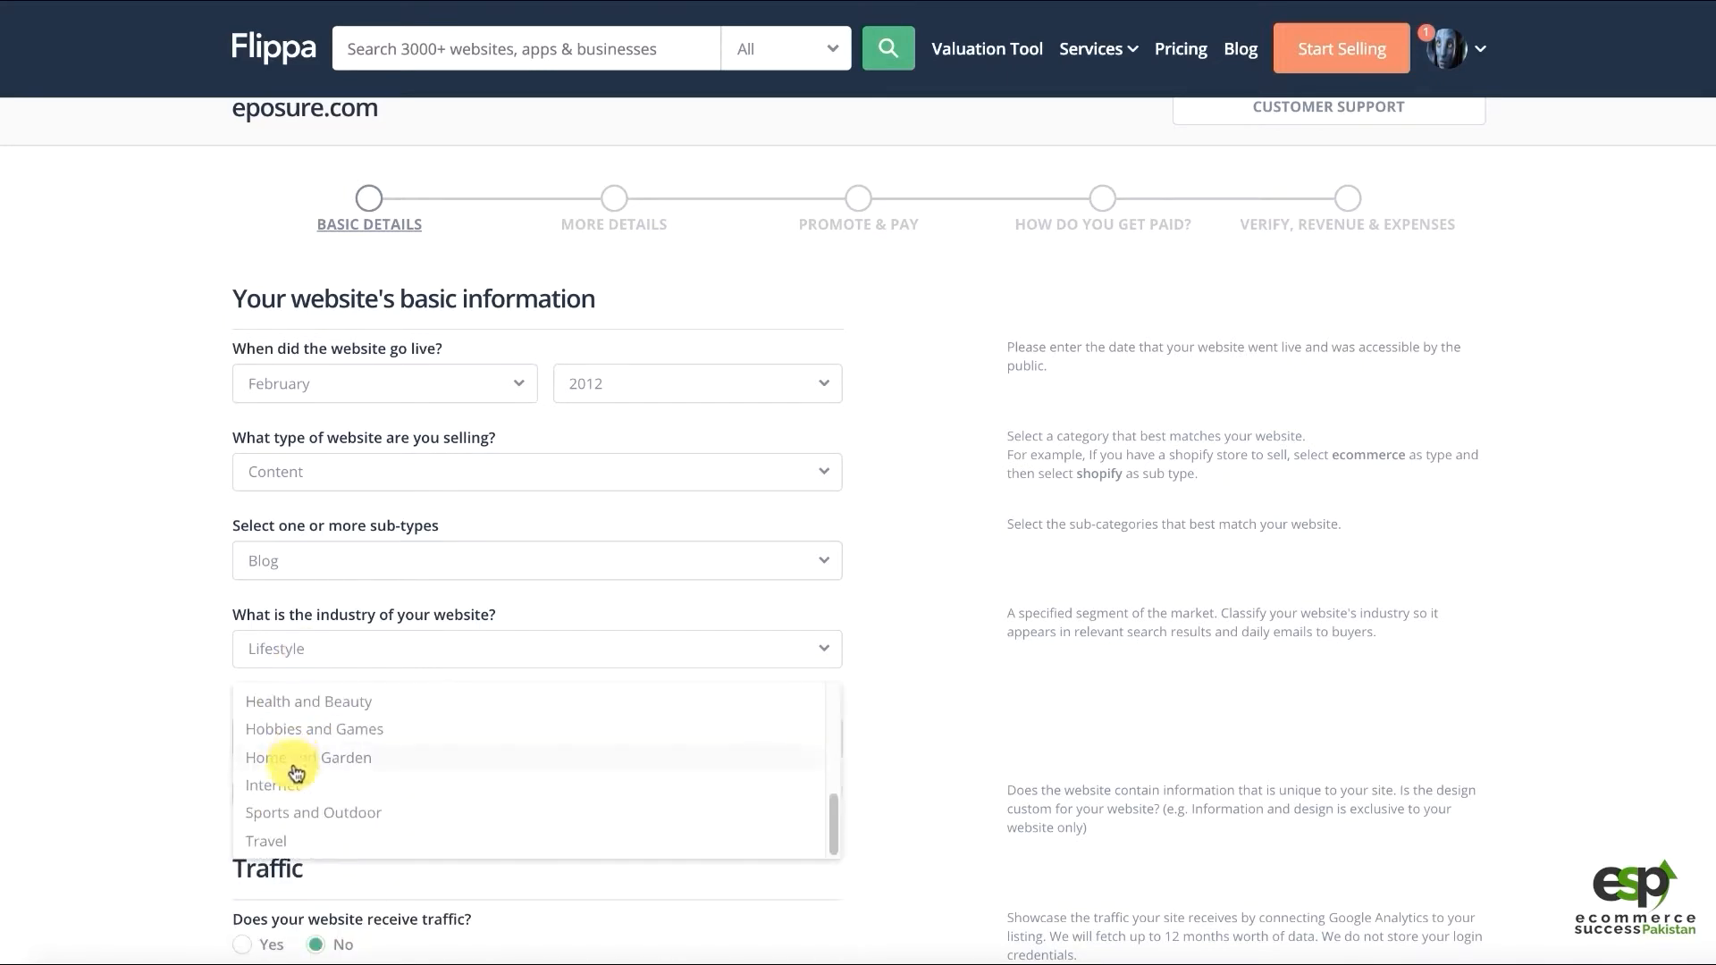
{"action": "left_click", "coordinate": [307, 812]}
{"action": "left_click", "coordinate": [301, 749]}
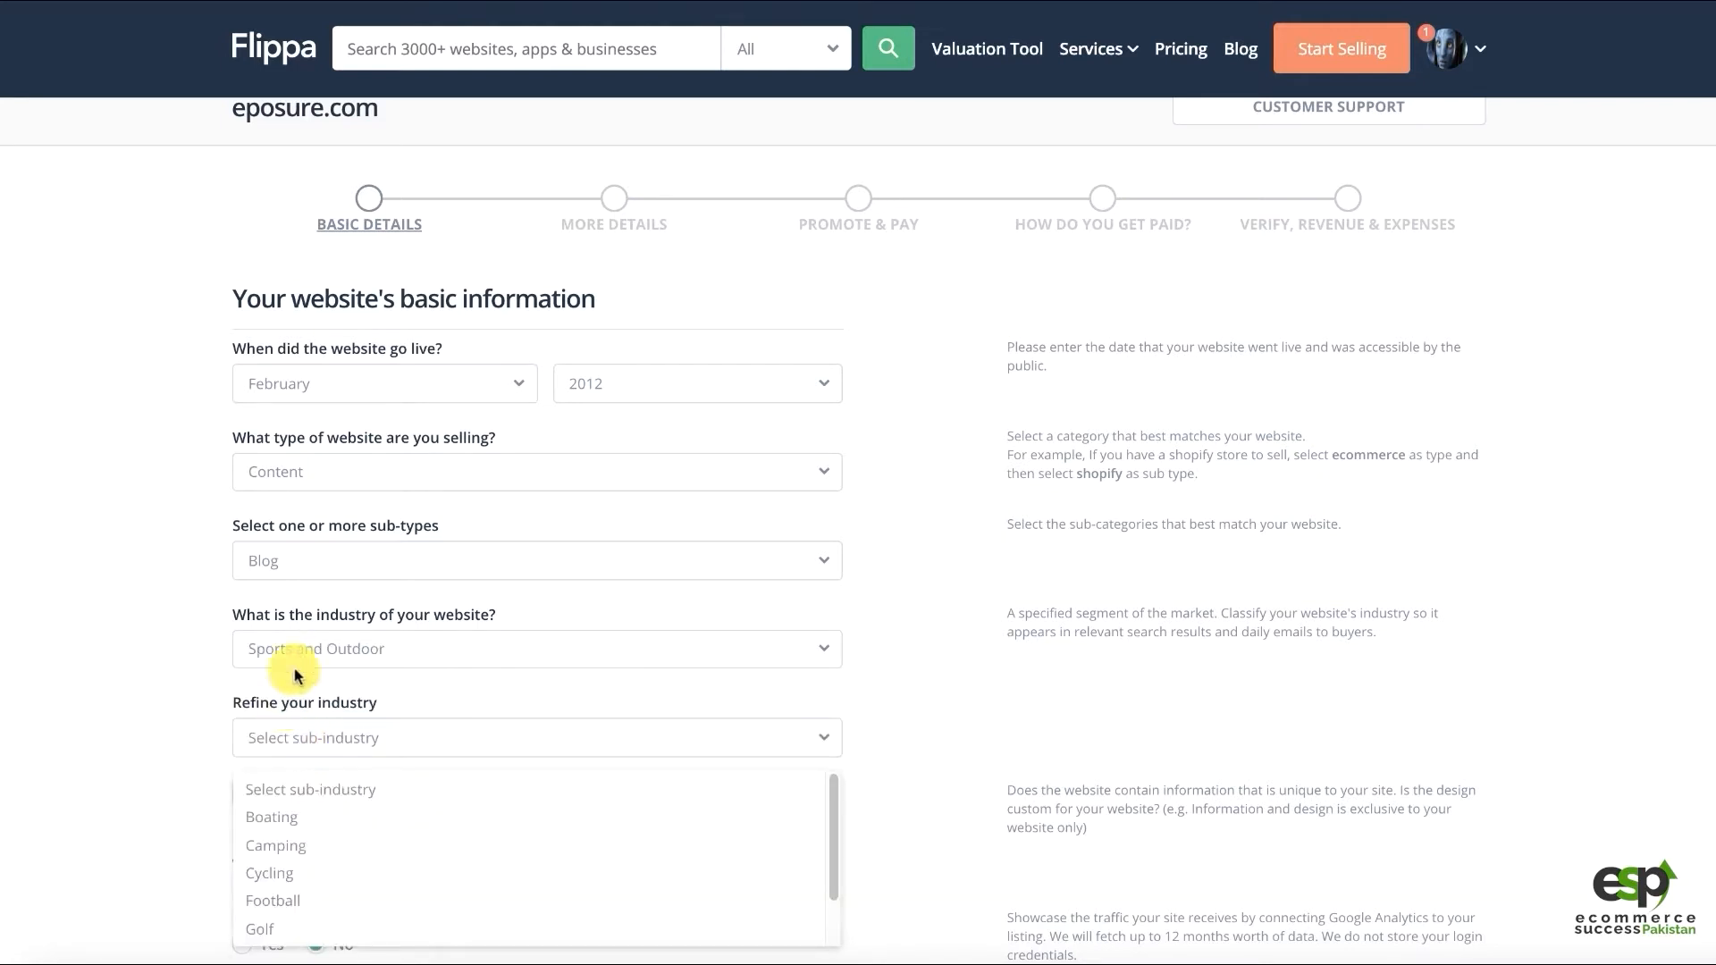
{"action": "left_click", "coordinate": [293, 652]}
{"action": "left_click", "coordinate": [308, 726]}
{"action": "left_click", "coordinate": [308, 731]}
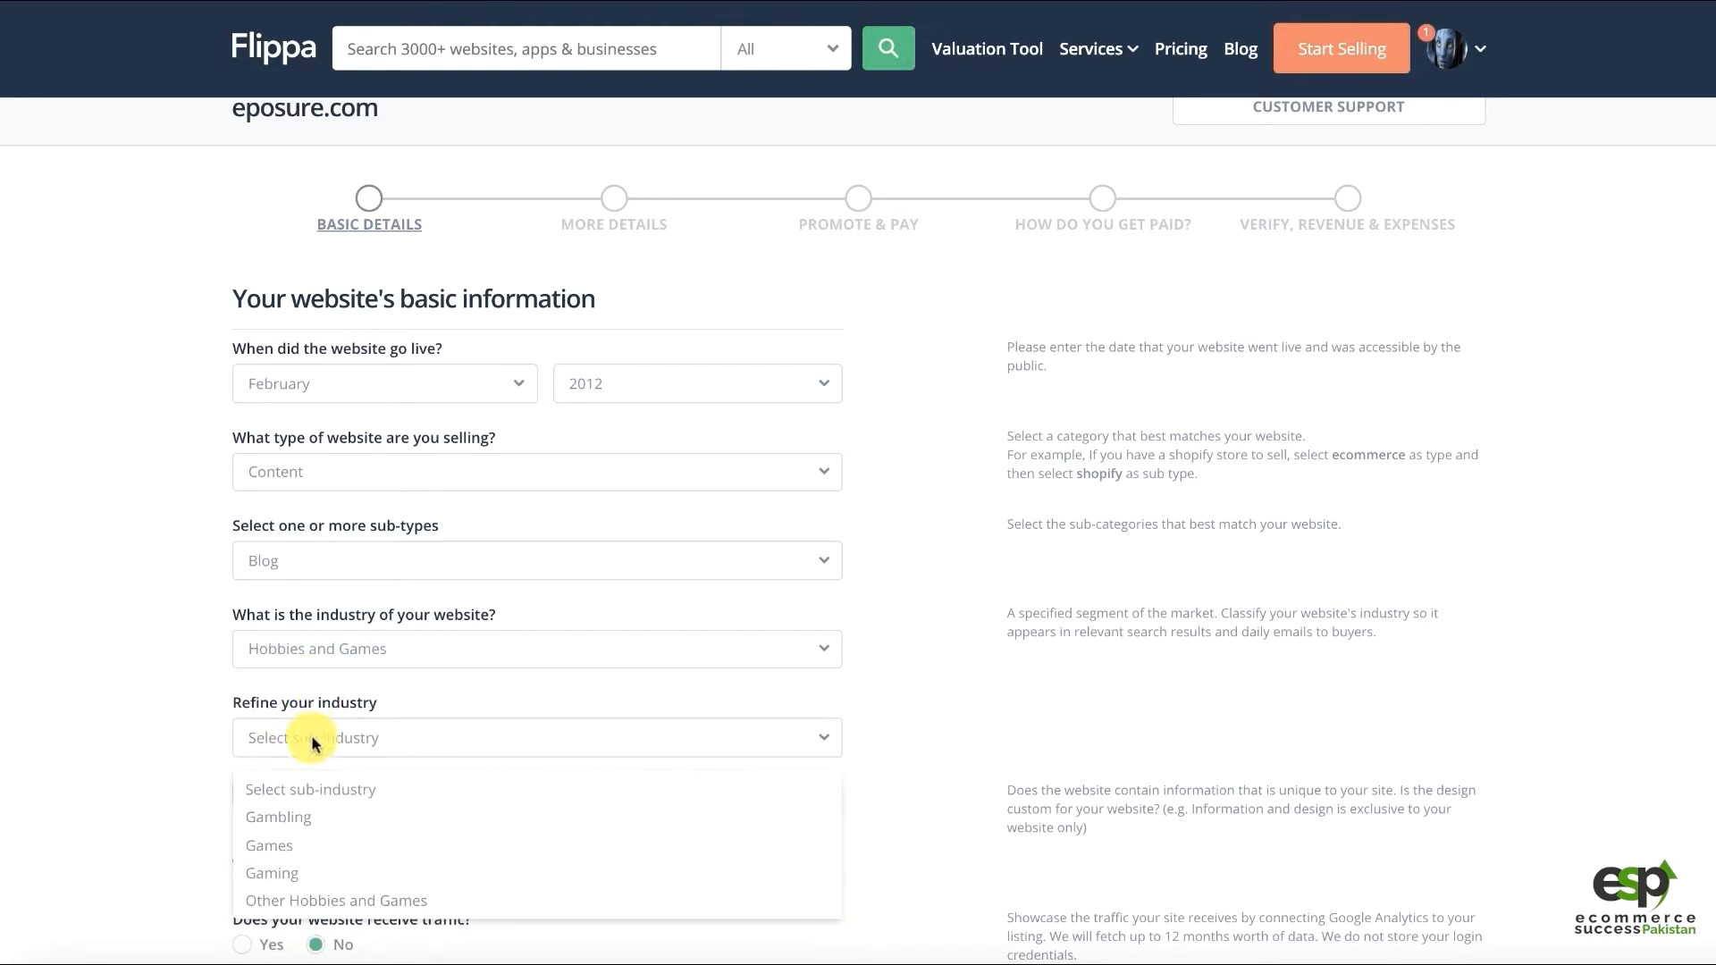
{"action": "scroll", "coordinate": [353, 860], "scroll_direction": "down", "scroll_amount": 1}
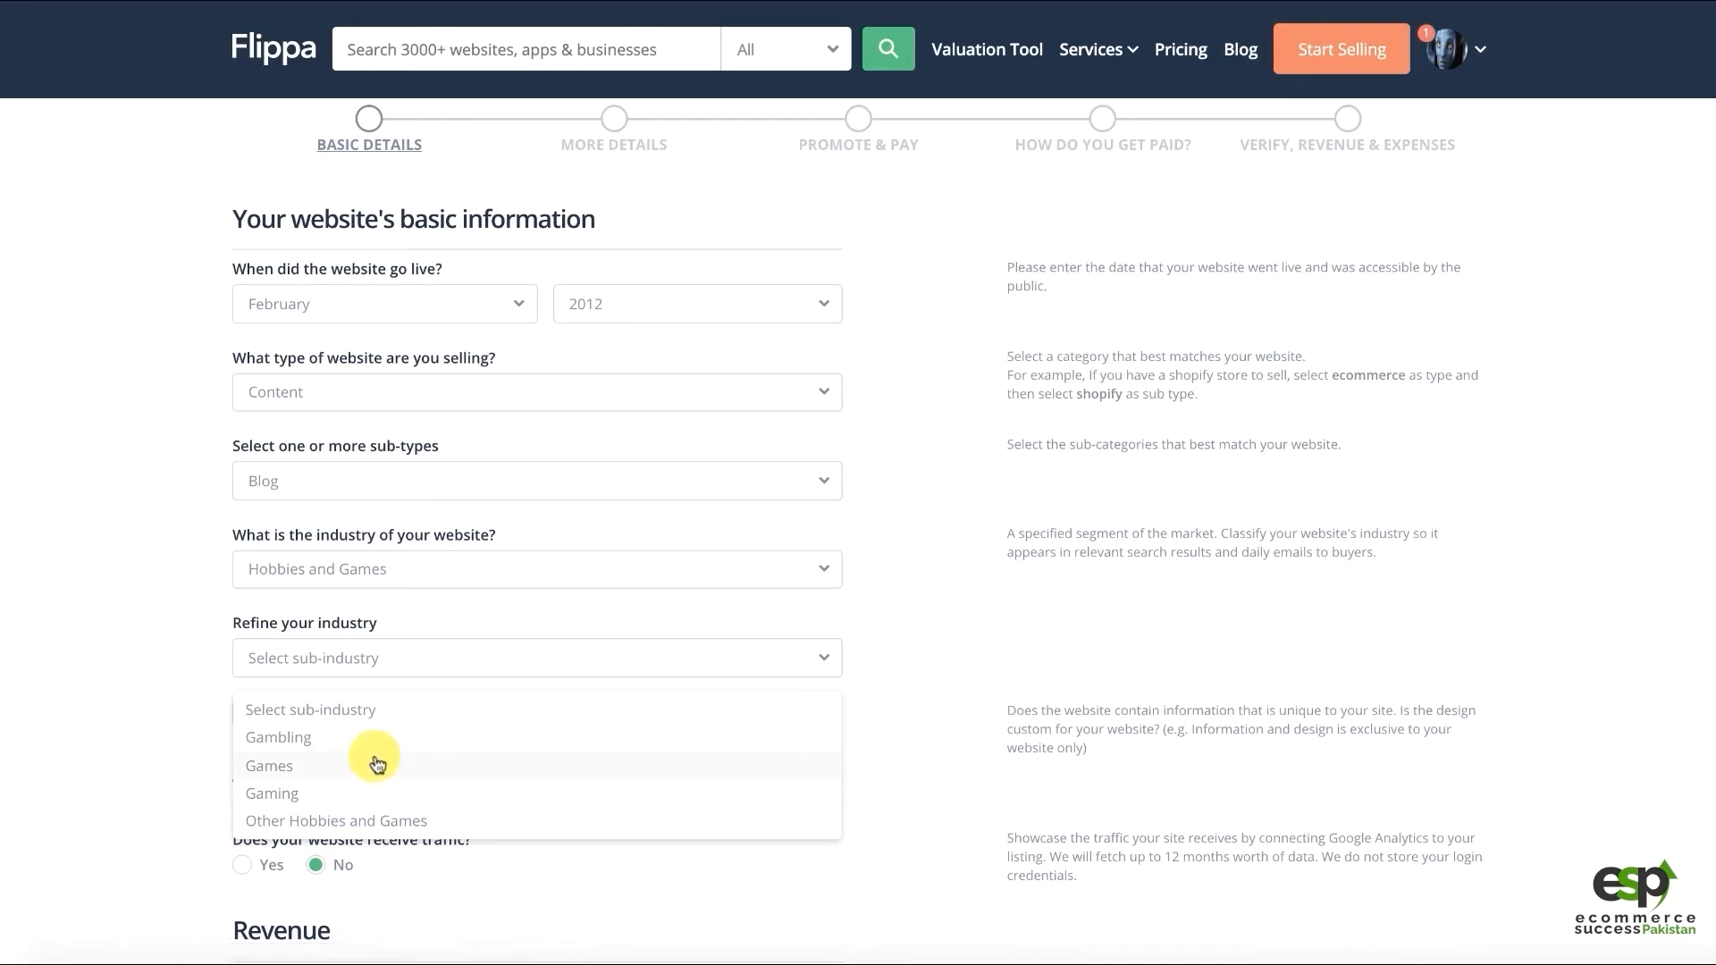
{"action": "left_click", "coordinate": [330, 567]}
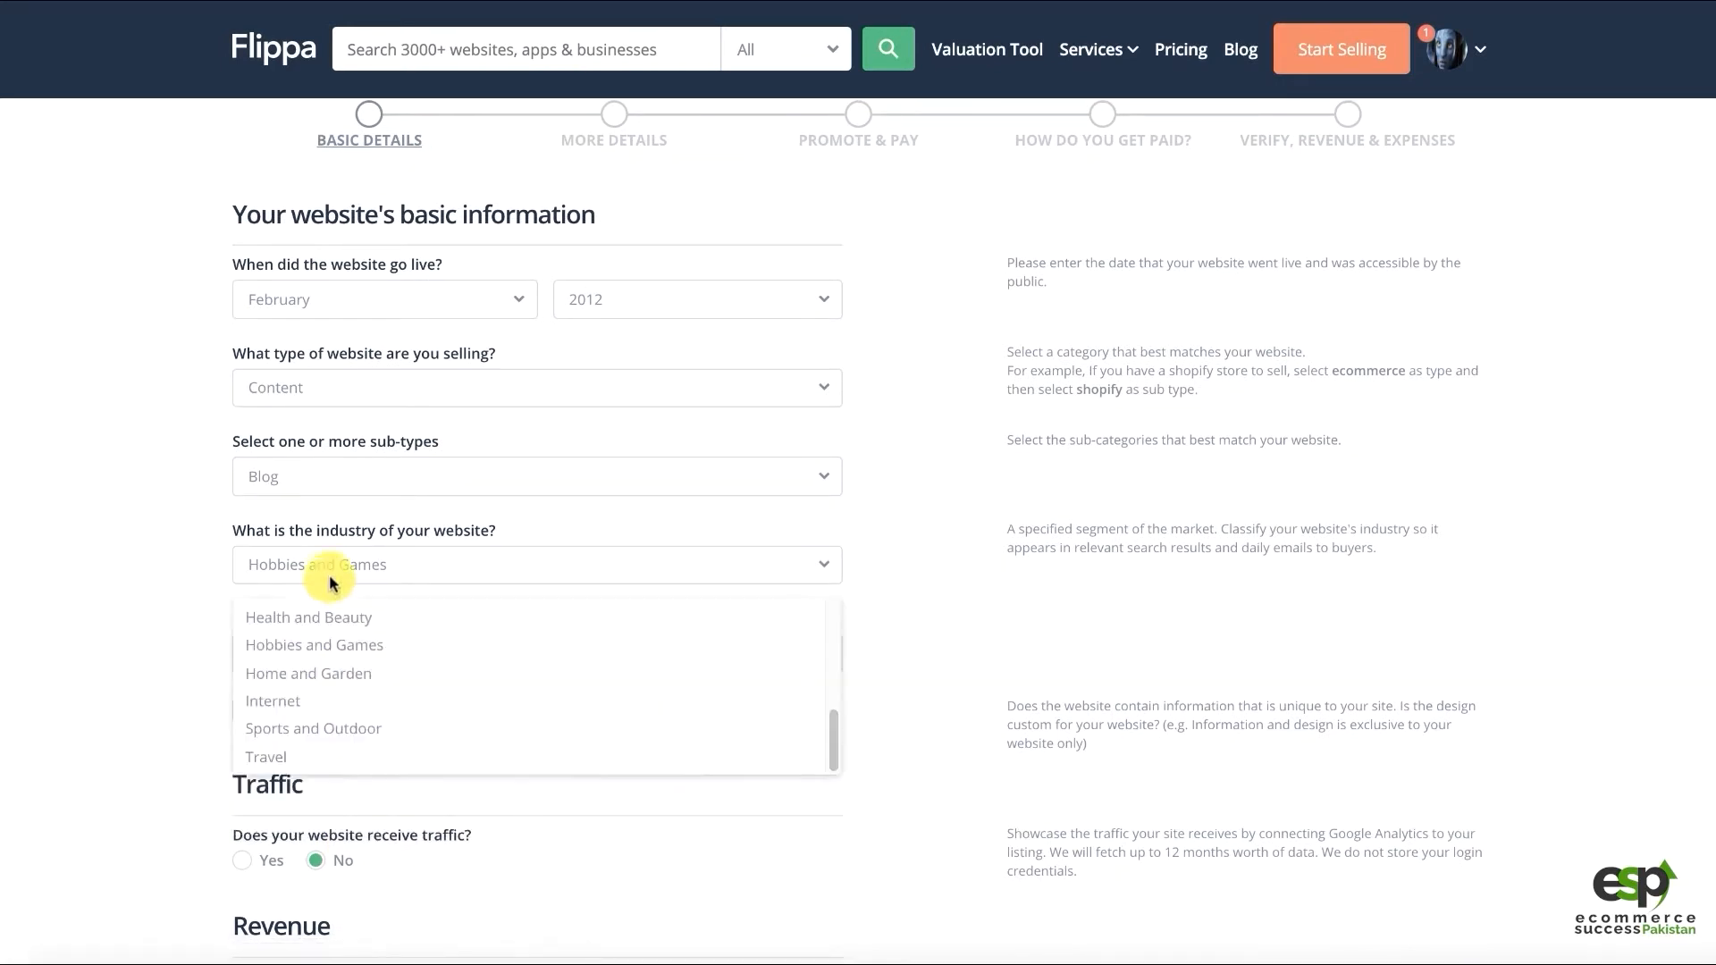
{"action": "left_click", "coordinate": [330, 572]}
{"action": "left_click", "coordinate": [330, 572]}
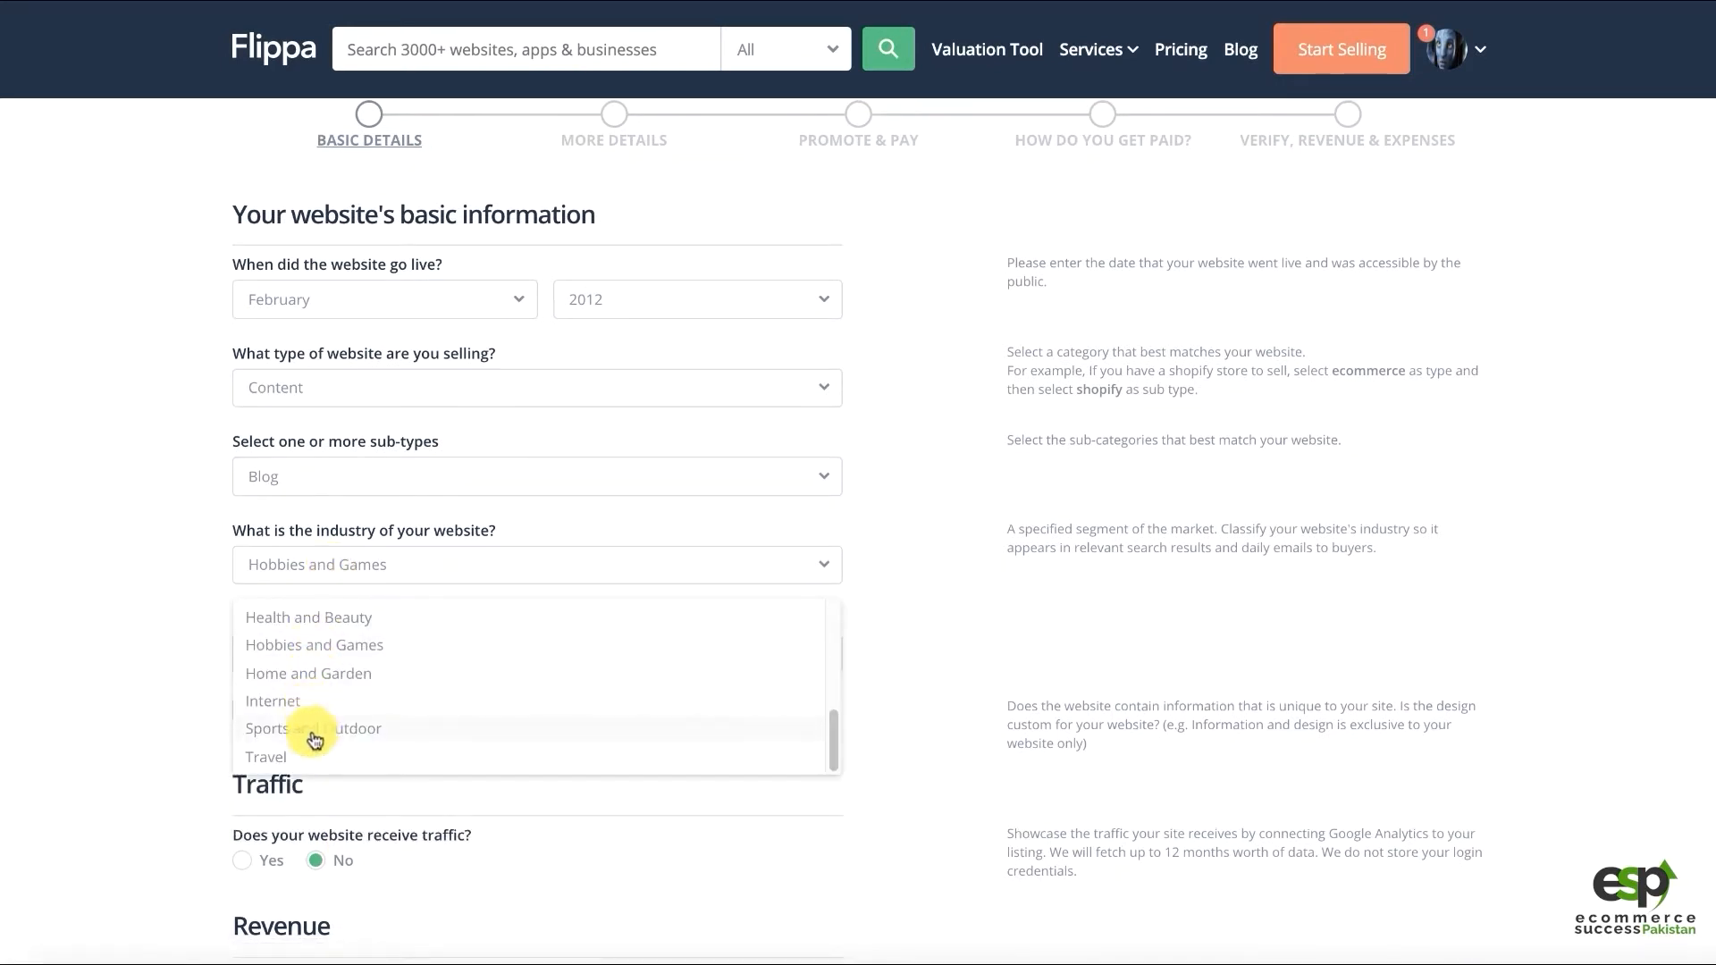
{"action": "left_click", "coordinate": [315, 738]}
{"action": "left_click", "coordinate": [311, 661]}
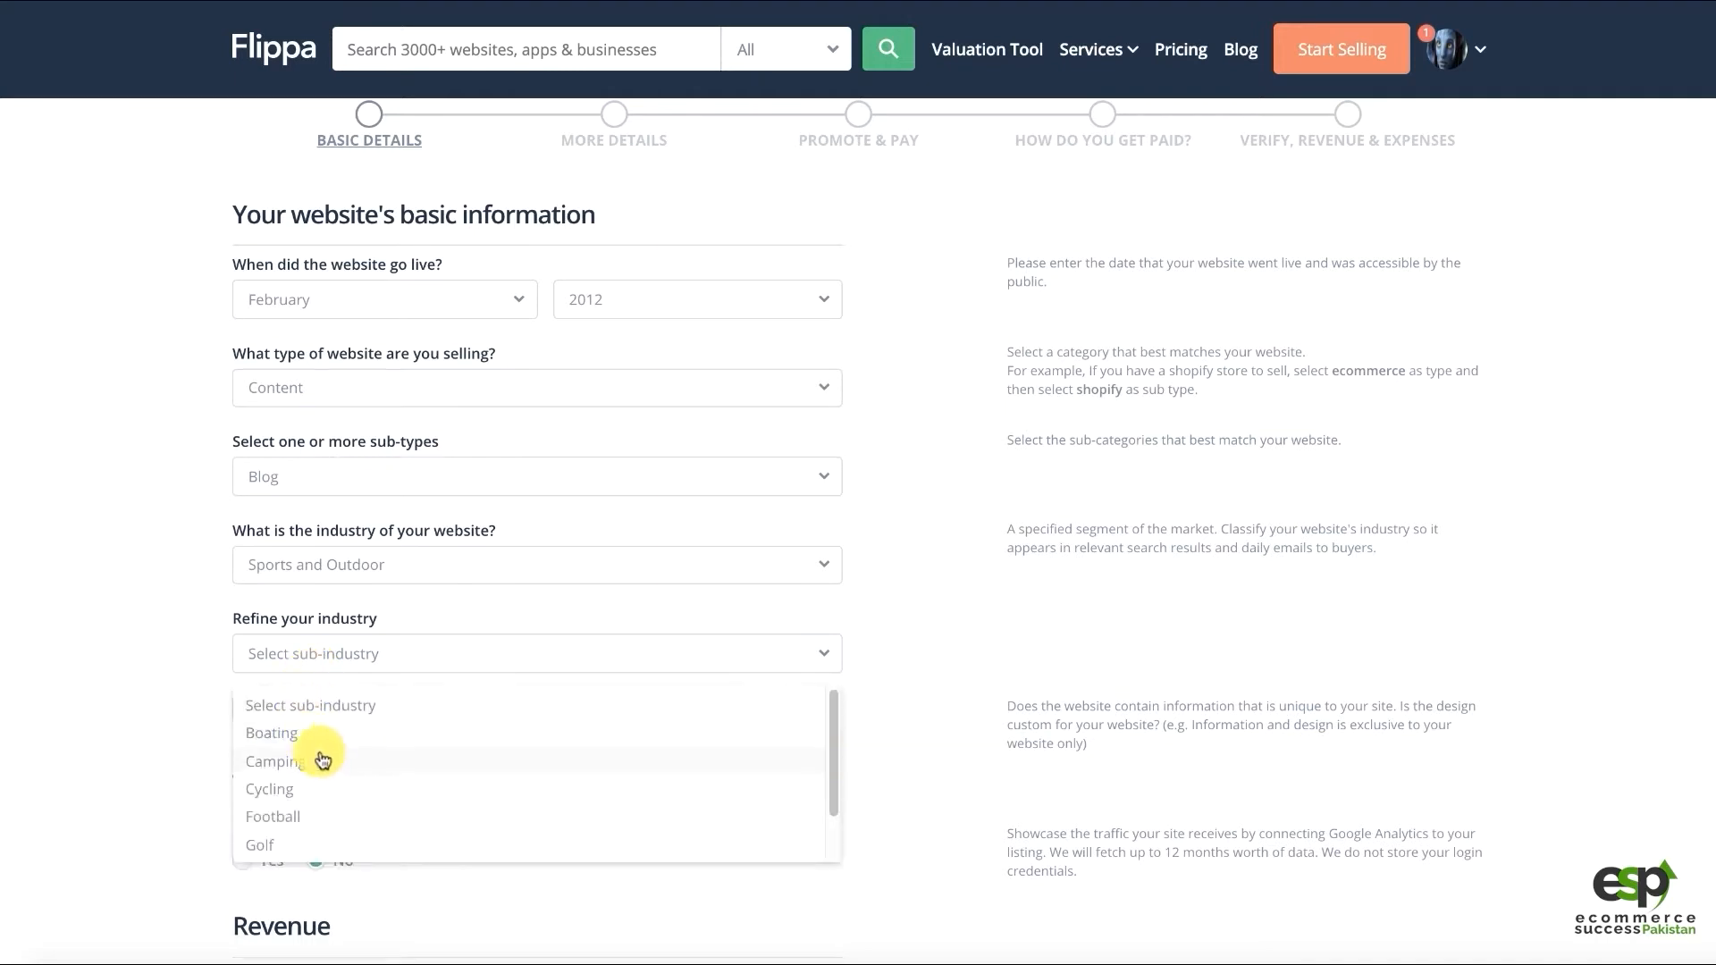
{"action": "scroll", "coordinate": [358, 766], "scroll_direction": "down", "scroll_amount": 2}
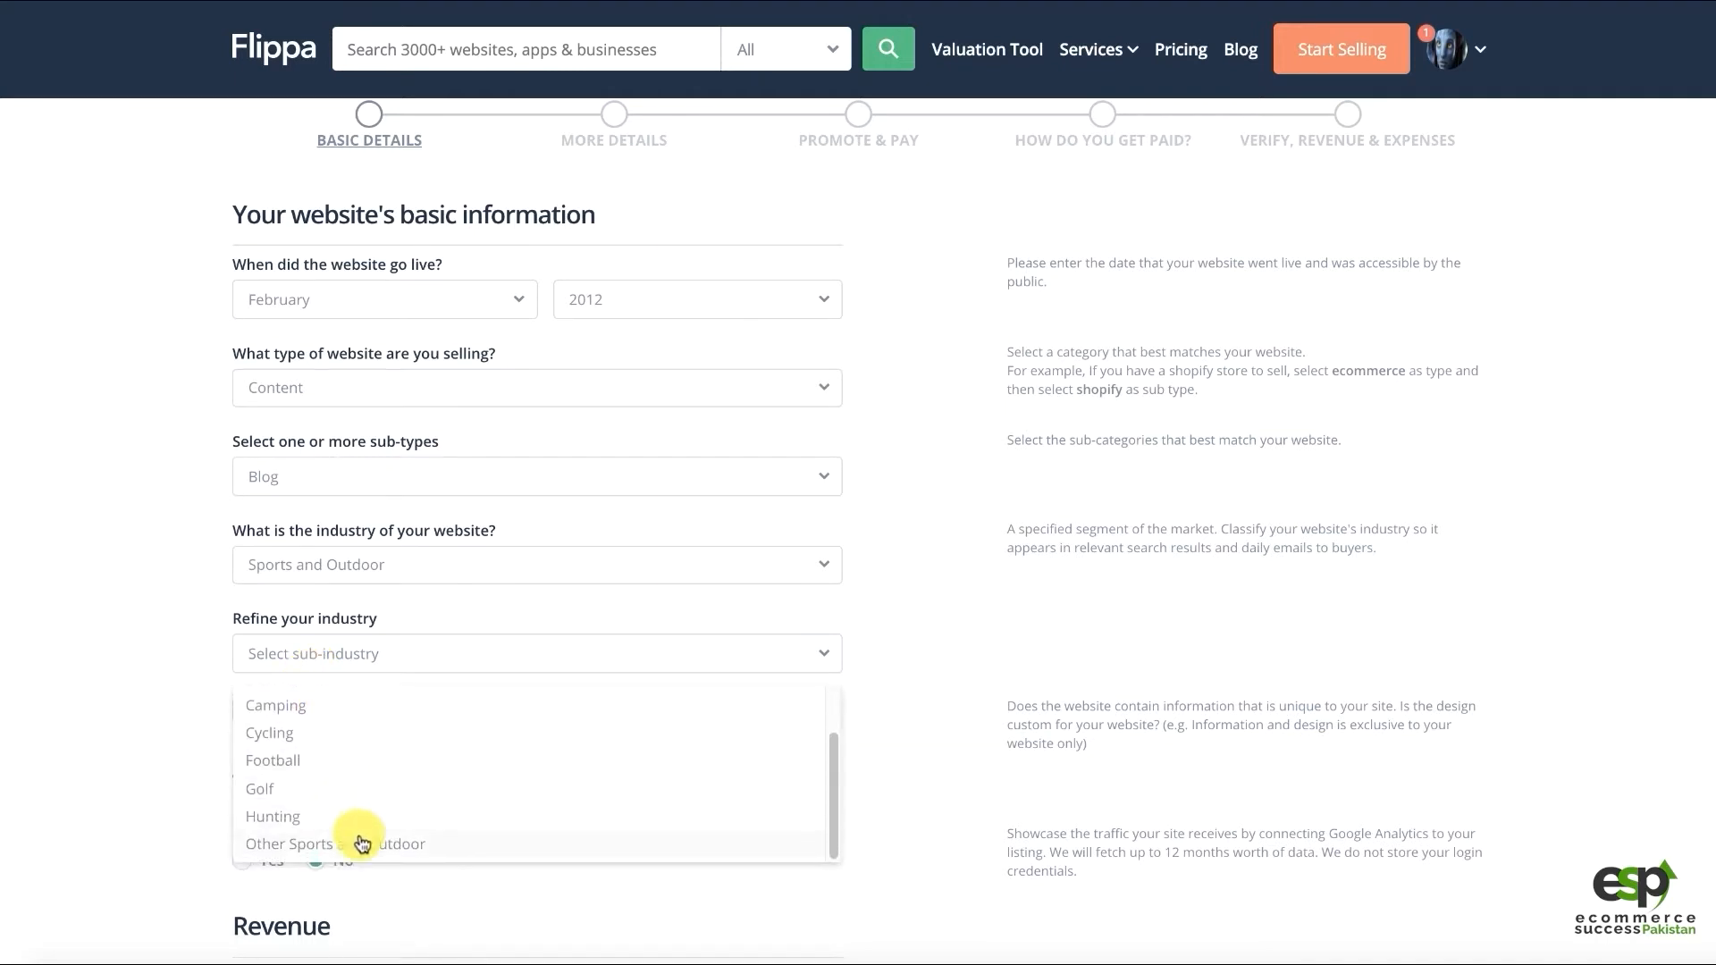
{"action": "scroll", "coordinate": [318, 795], "scroll_direction": "up", "scroll_amount": 2}
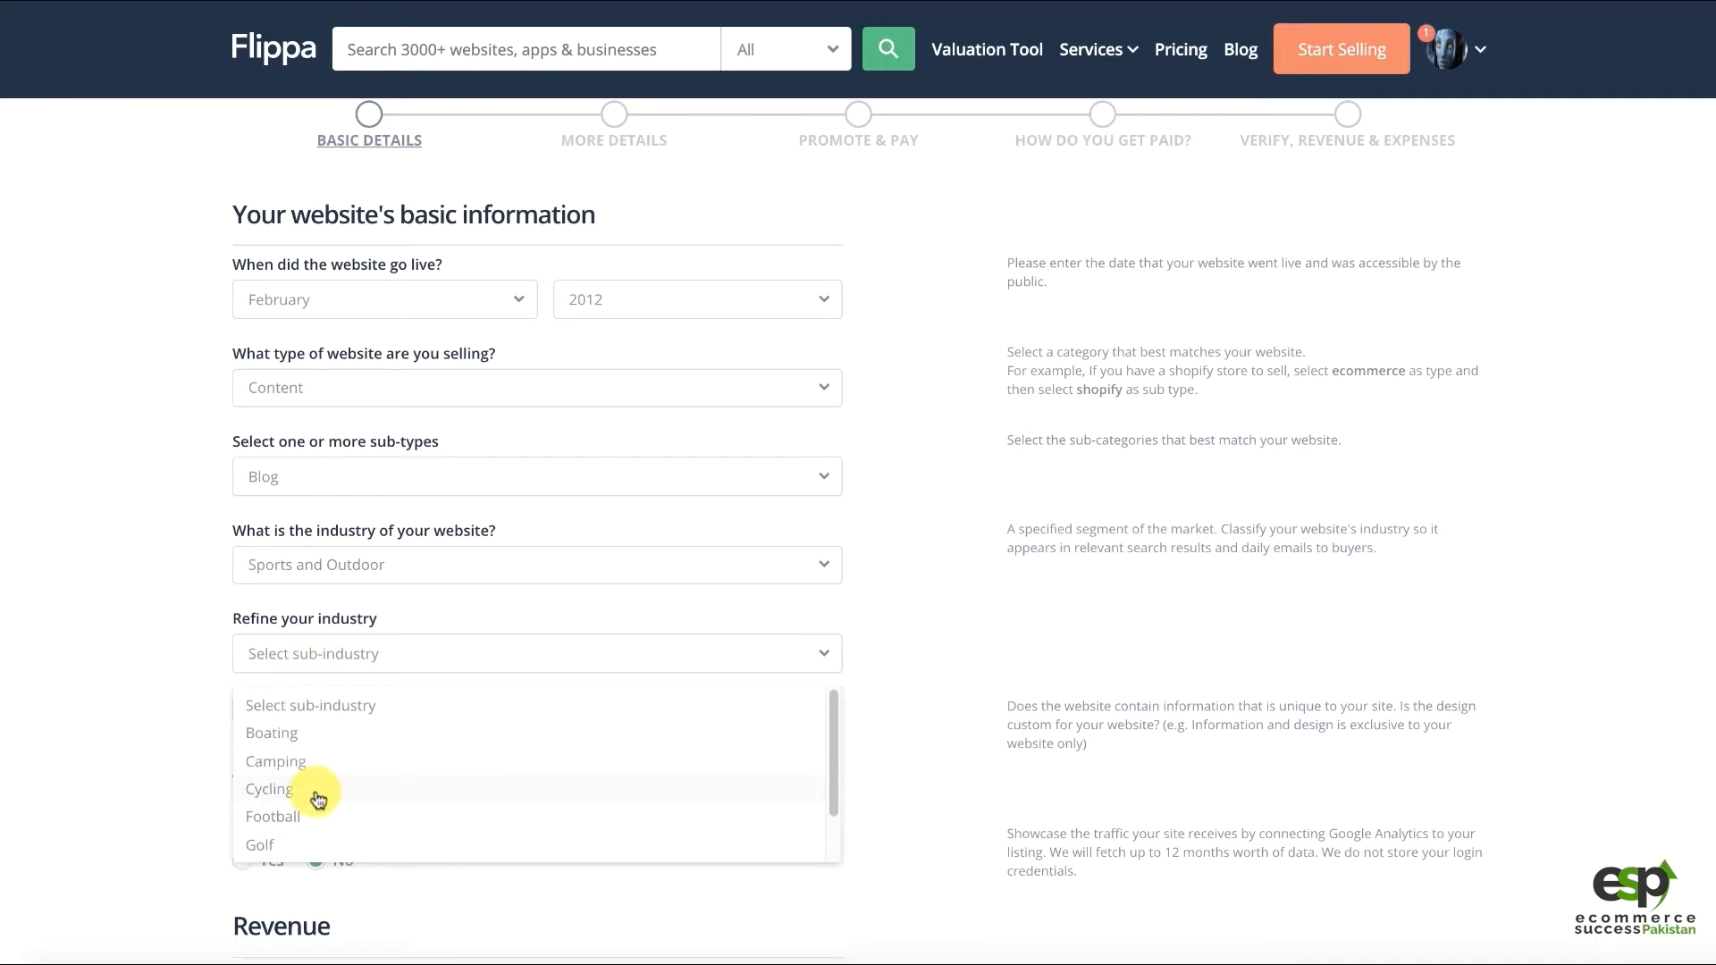
Try Travel with Other Travel, then General Knowledge as the industry
{"action": "left_click", "coordinate": [315, 567]}
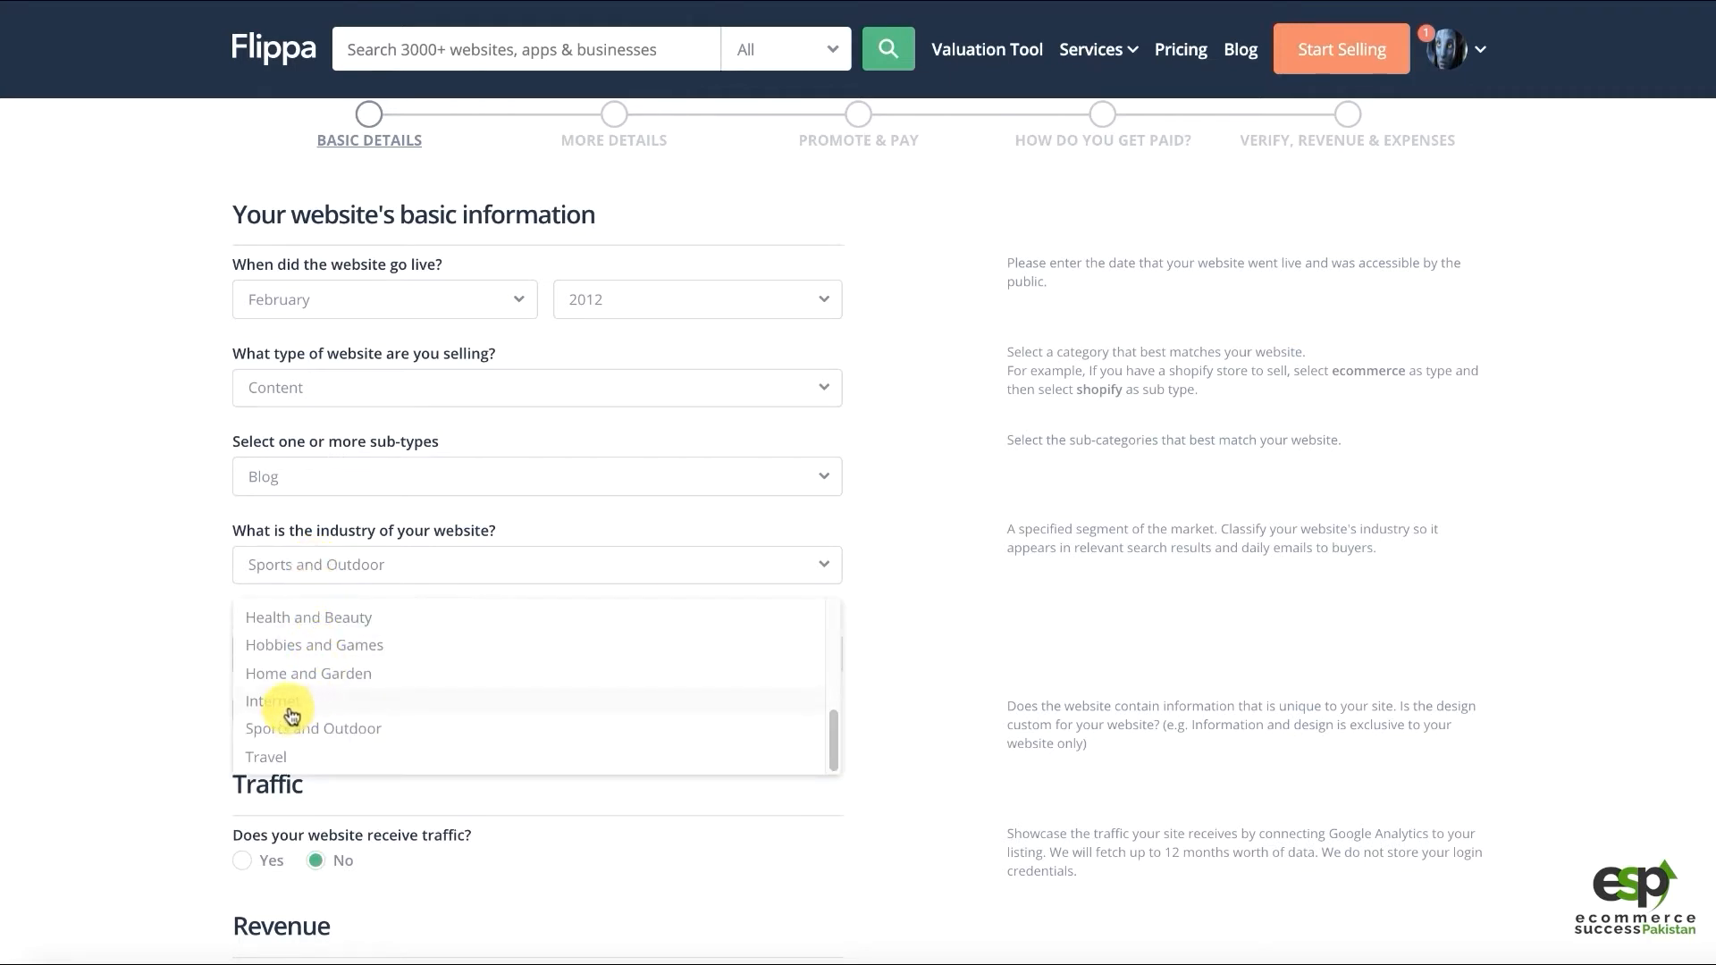
{"action": "left_click", "coordinate": [280, 756]}
{"action": "left_click", "coordinate": [298, 669]}
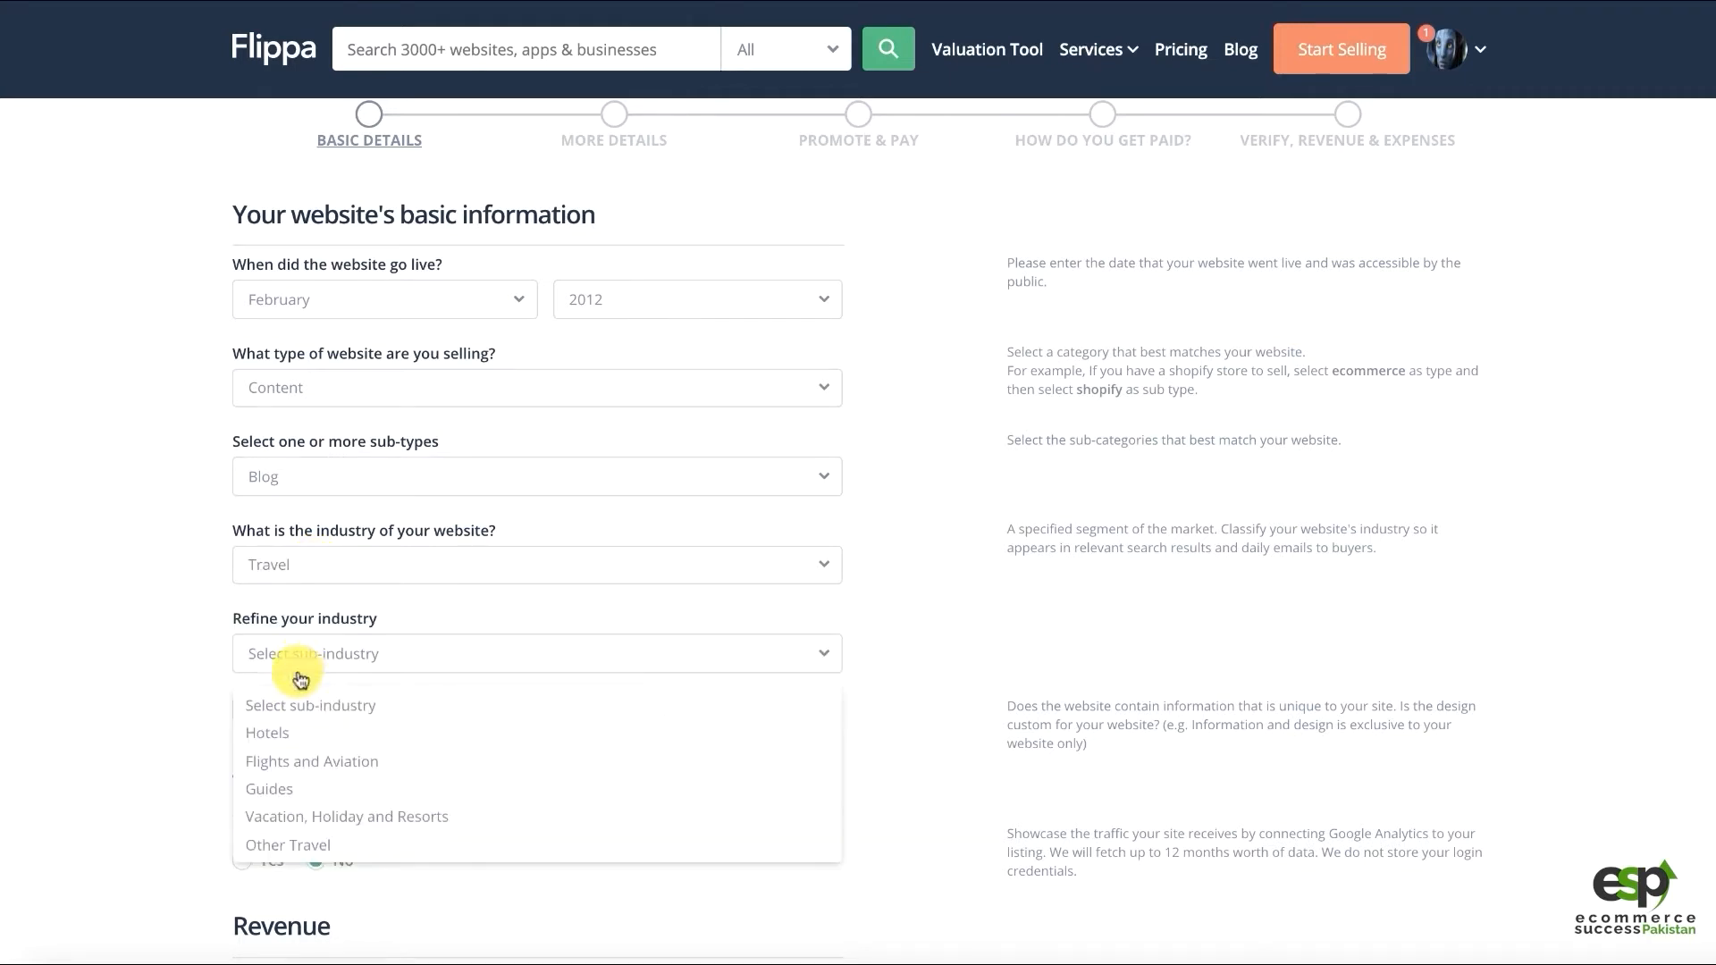
{"action": "left_click", "coordinate": [275, 847]}
{"action": "left_click", "coordinate": [272, 570]}
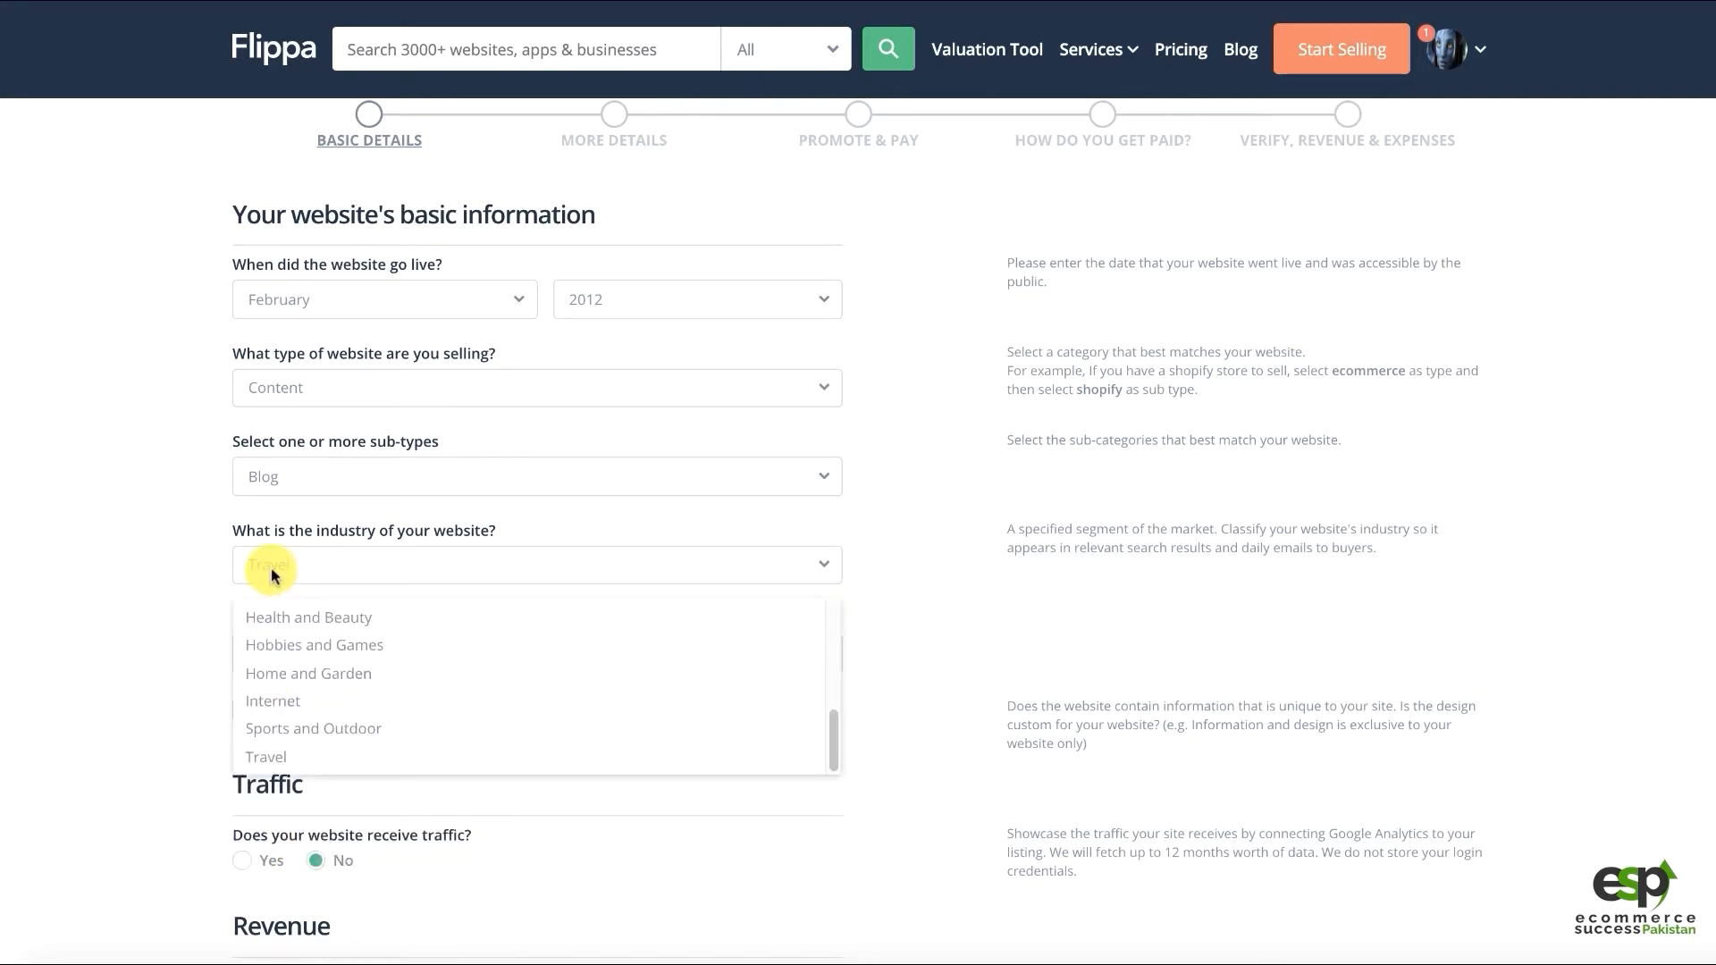
{"action": "scroll", "coordinate": [308, 653], "scroll_direction": "up", "scroll_amount": 2}
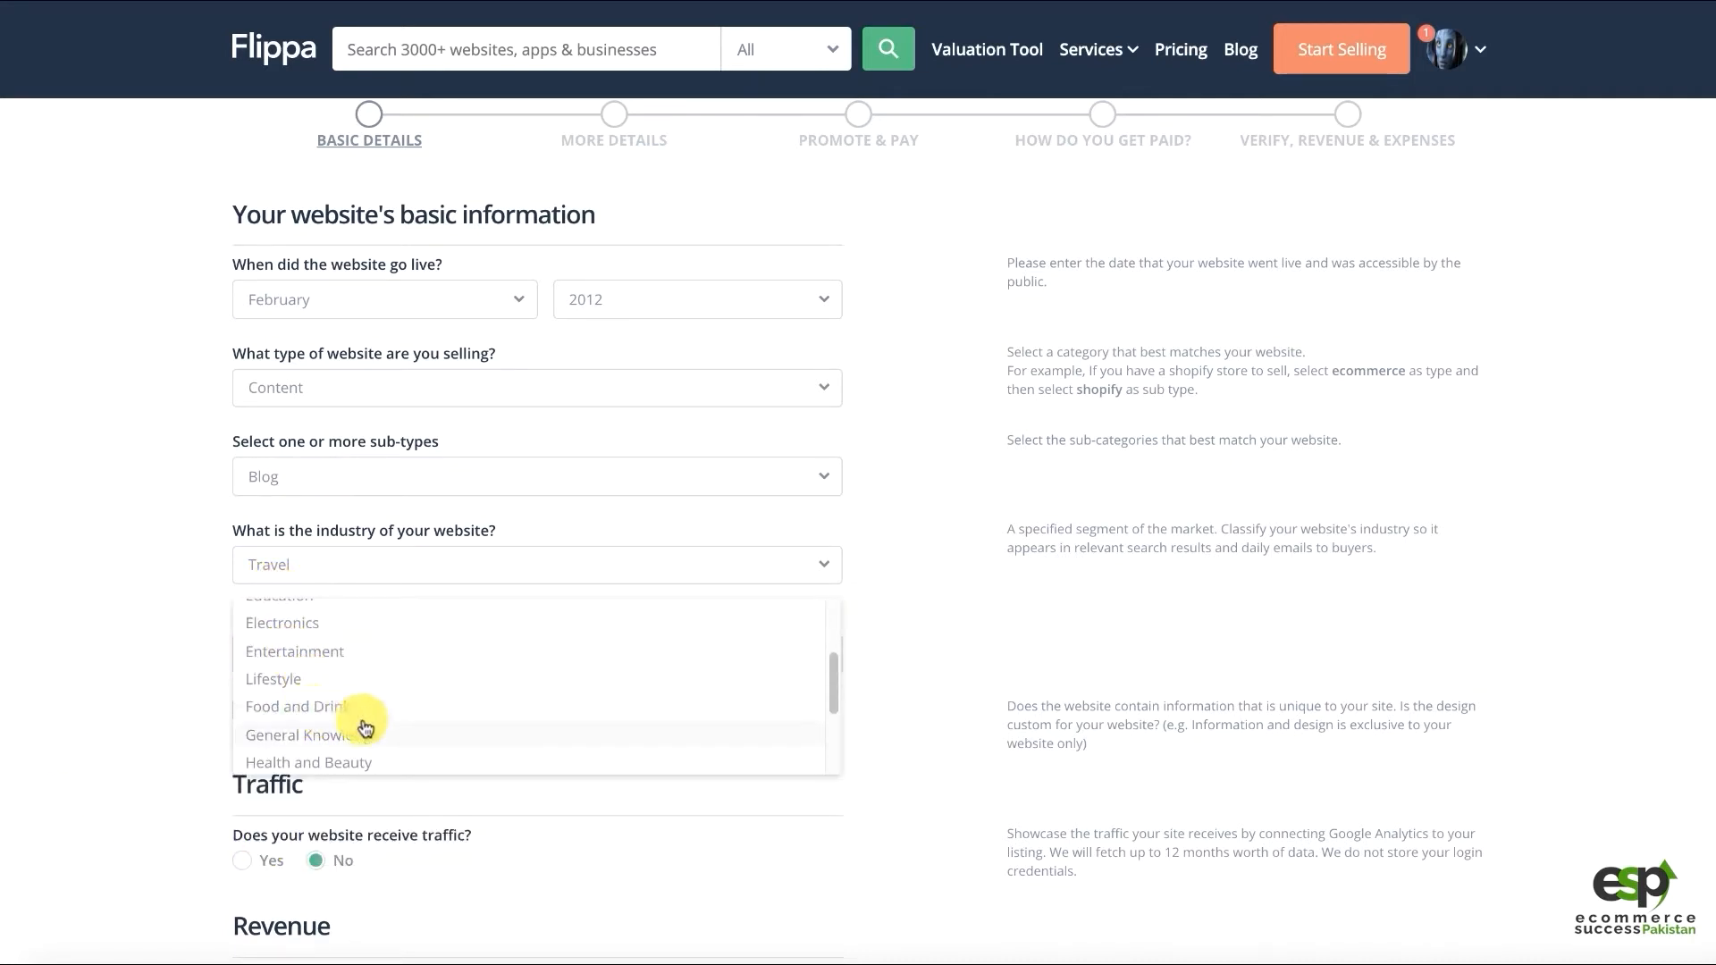
{"action": "left_click", "coordinate": [344, 733]}
{"action": "left_click", "coordinate": [299, 666]}
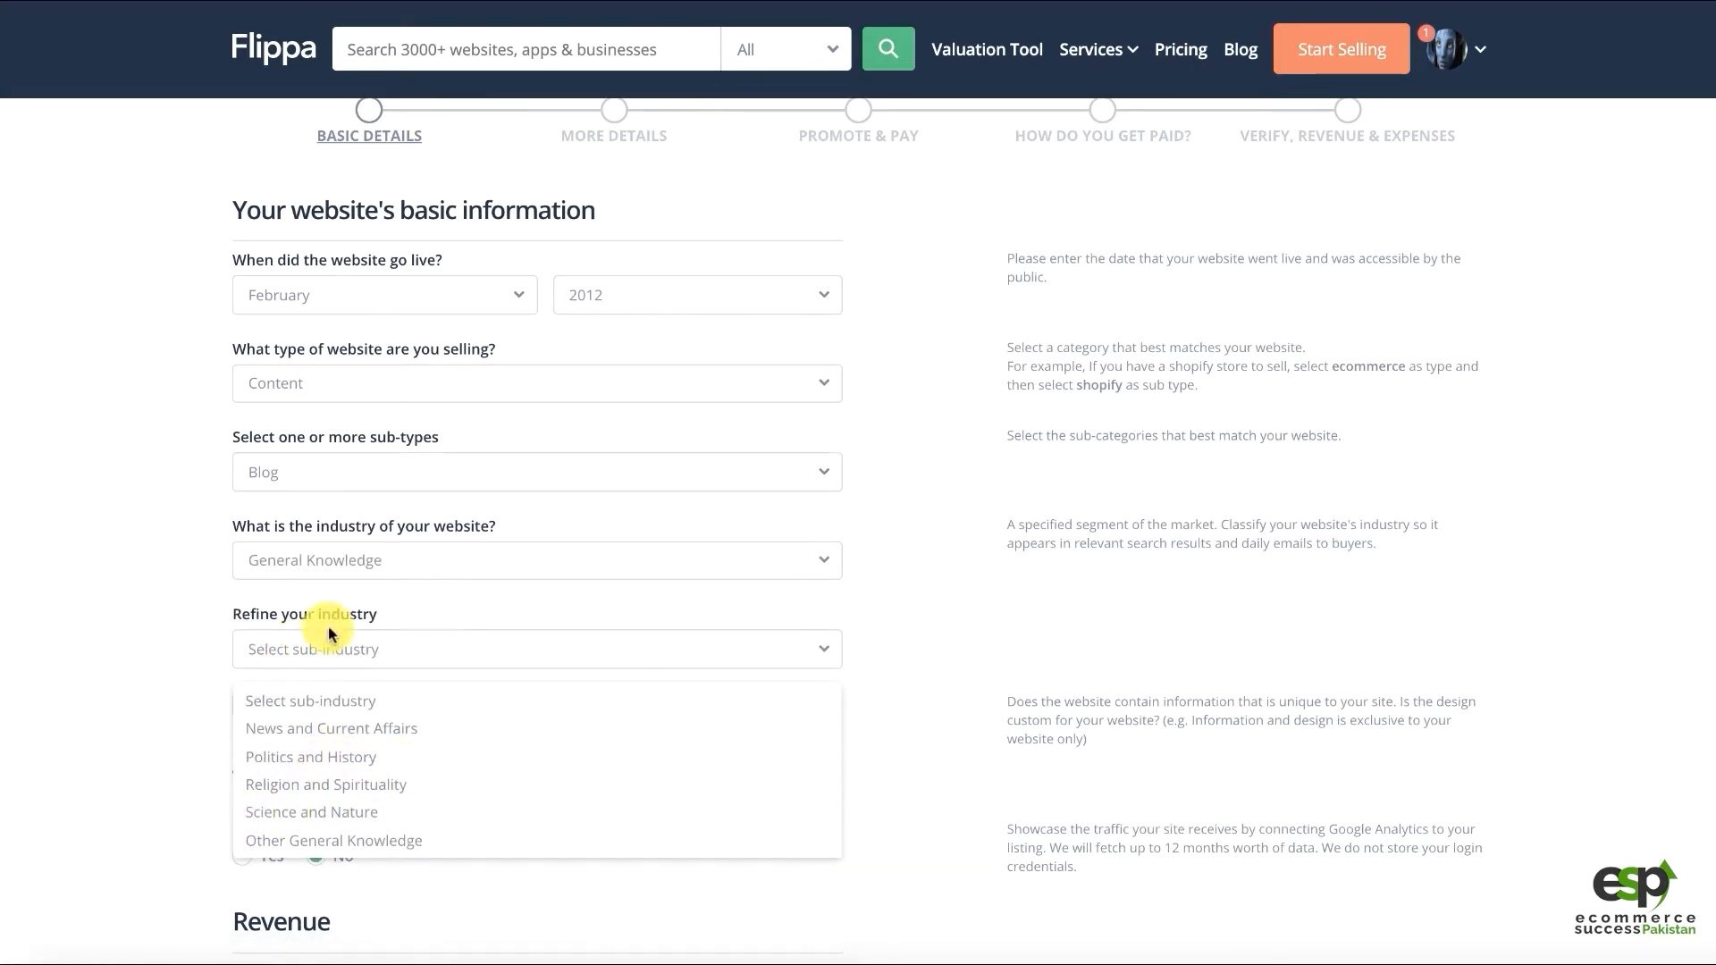
{"action": "left_click", "coordinate": [339, 559]}
Try Entertainment, then settle on Lifestyle and show its sub-industry list
{"action": "left_click", "coordinate": [345, 560]}
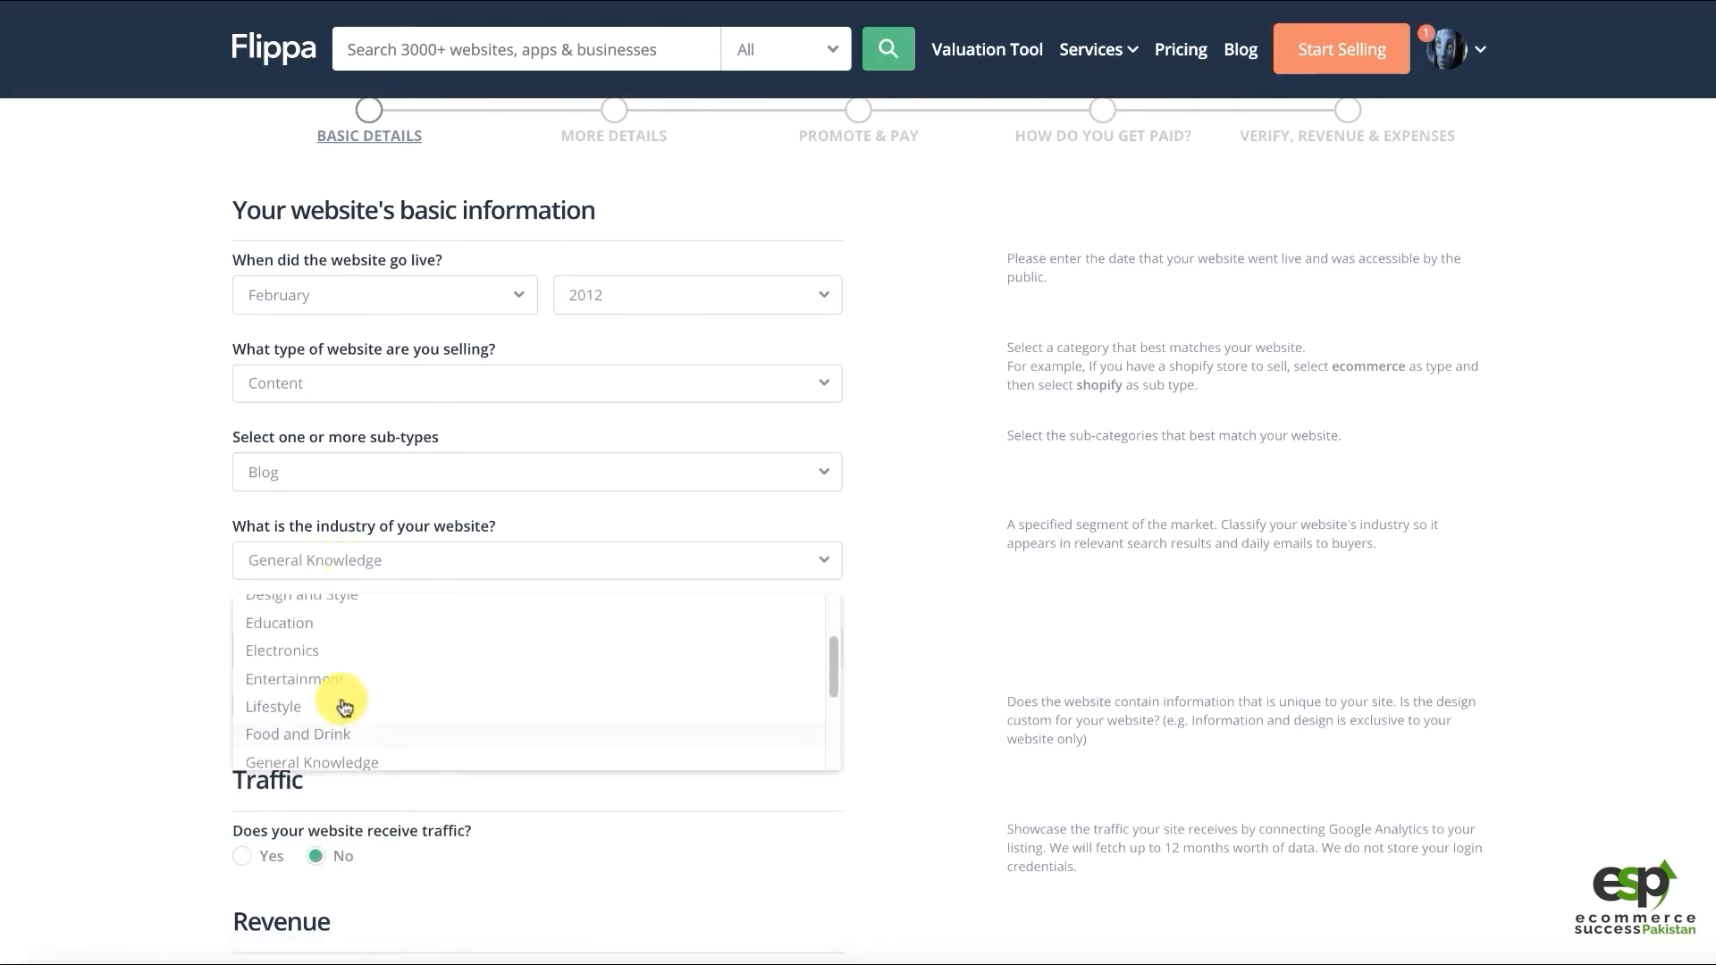
{"action": "left_click", "coordinate": [311, 693]}
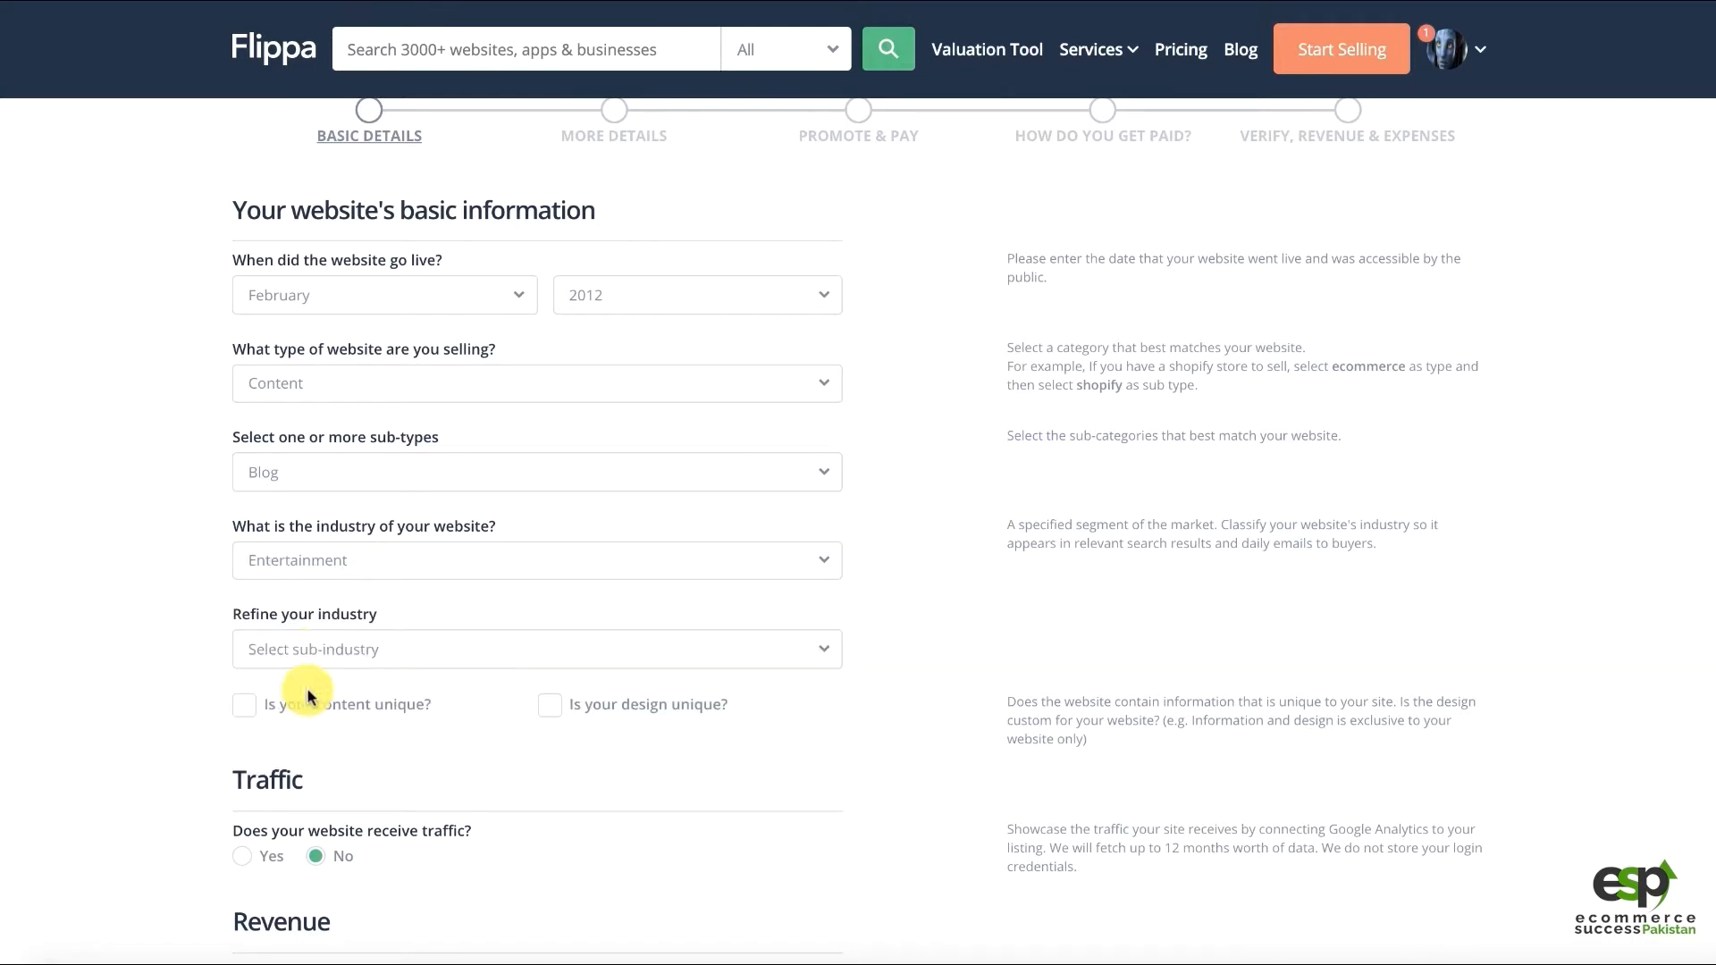
{"action": "left_click", "coordinate": [307, 650]}
{"action": "scroll", "coordinate": [362, 778], "scroll_direction": "down", "scroll_amount": 1}
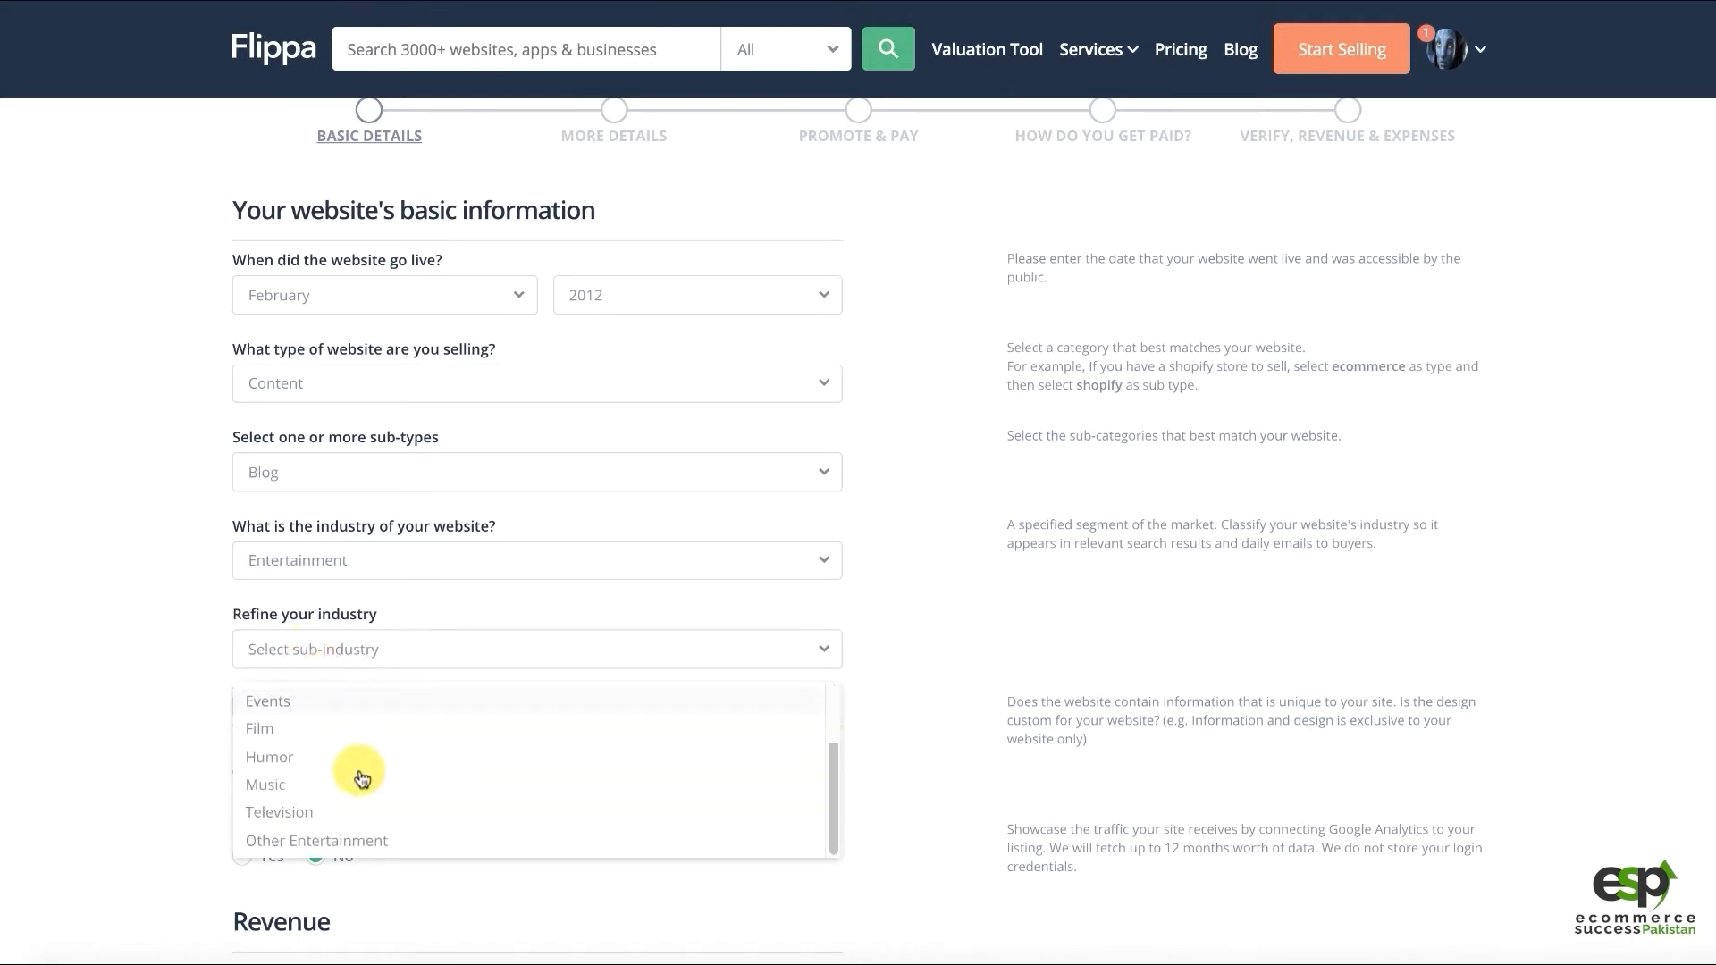
{"action": "left_click", "coordinate": [299, 563]}
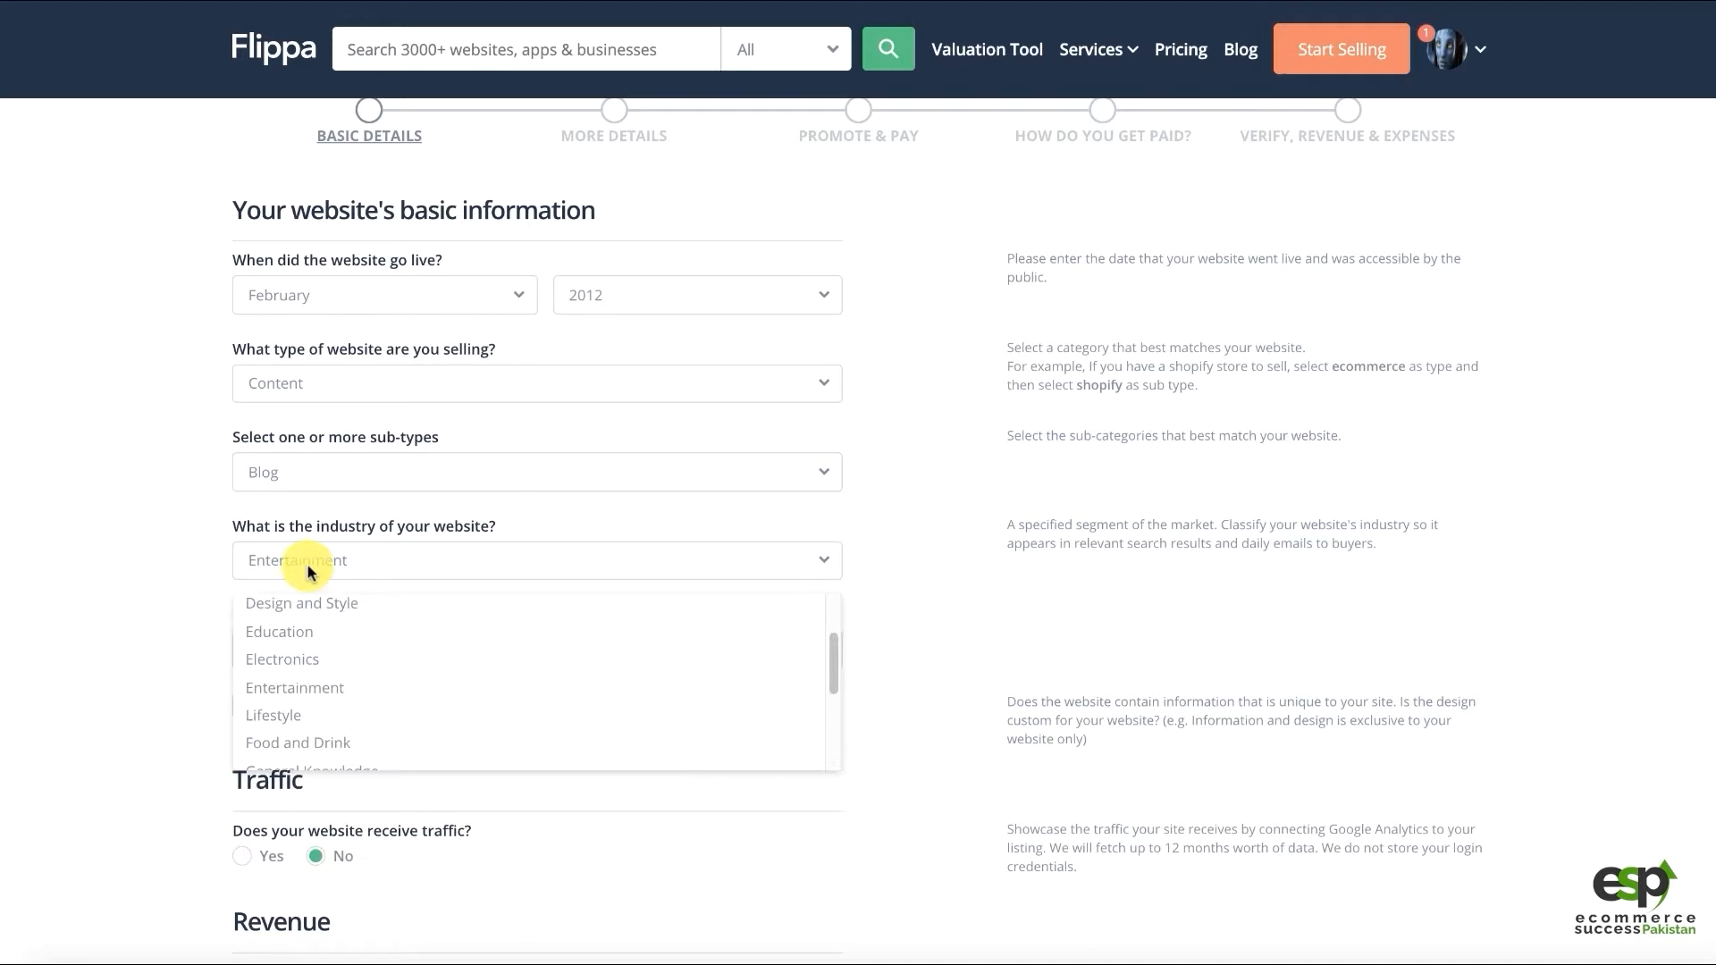
{"action": "left_click", "coordinate": [293, 717]}
{"action": "left_click", "coordinate": [287, 655]}
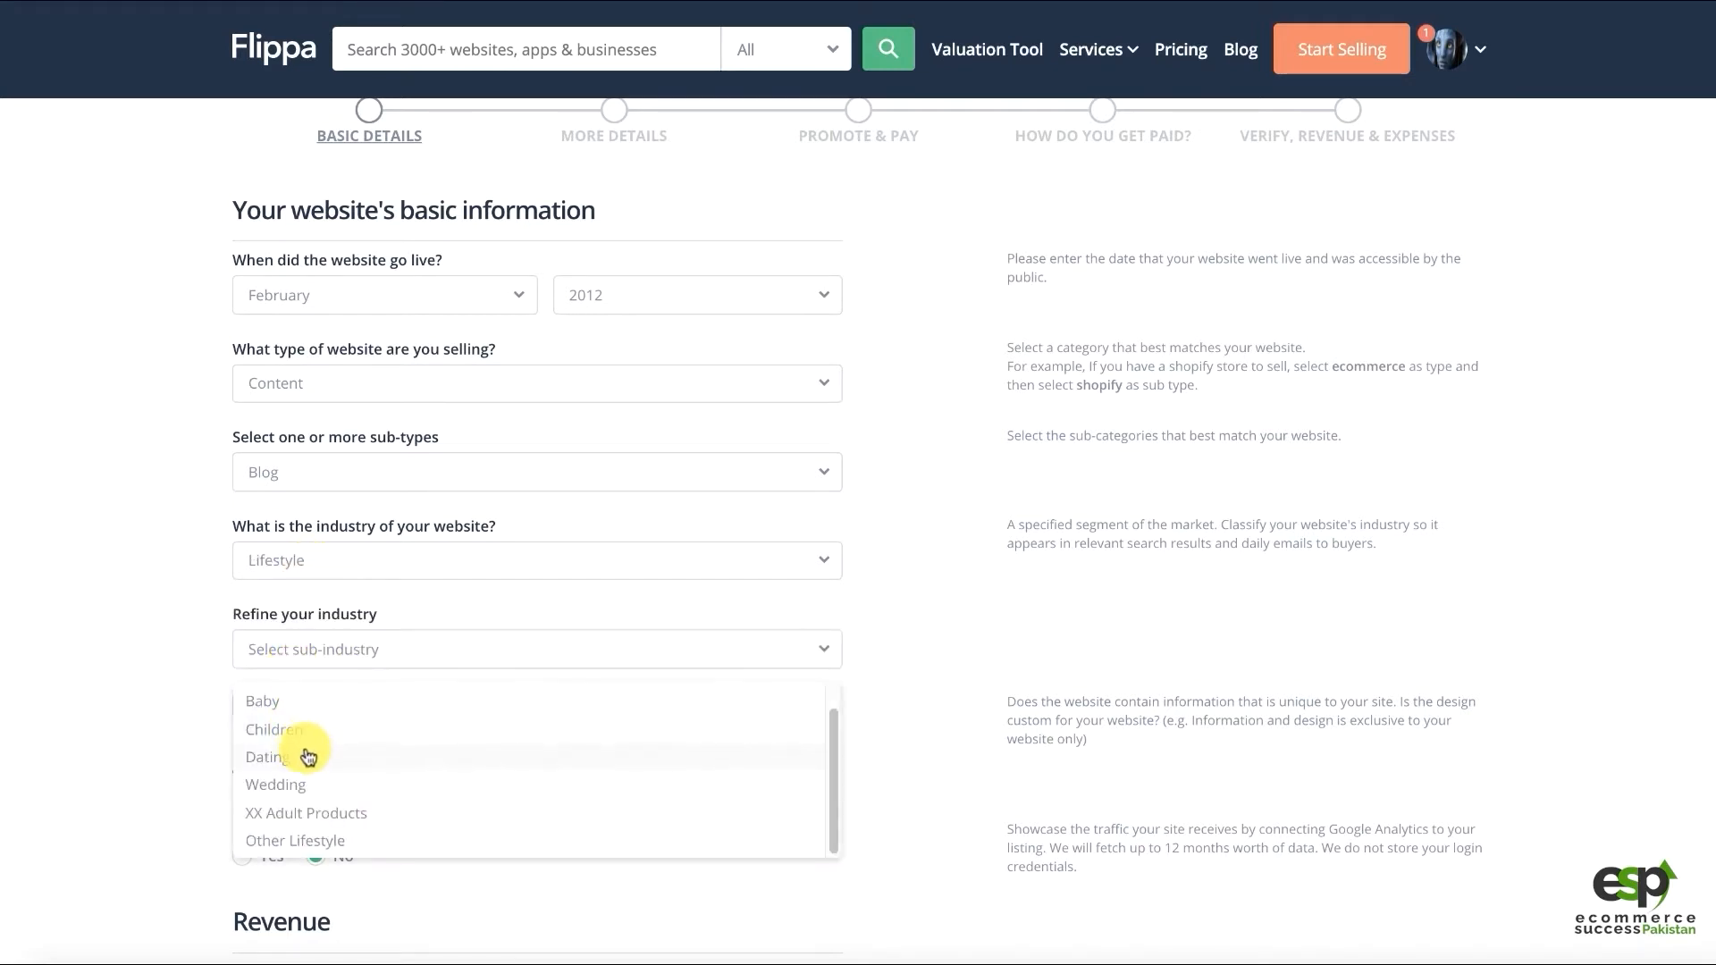
Set the sub-industry to Other Lifestyle and mark the design as unique
{"action": "left_click", "coordinate": [284, 842]}
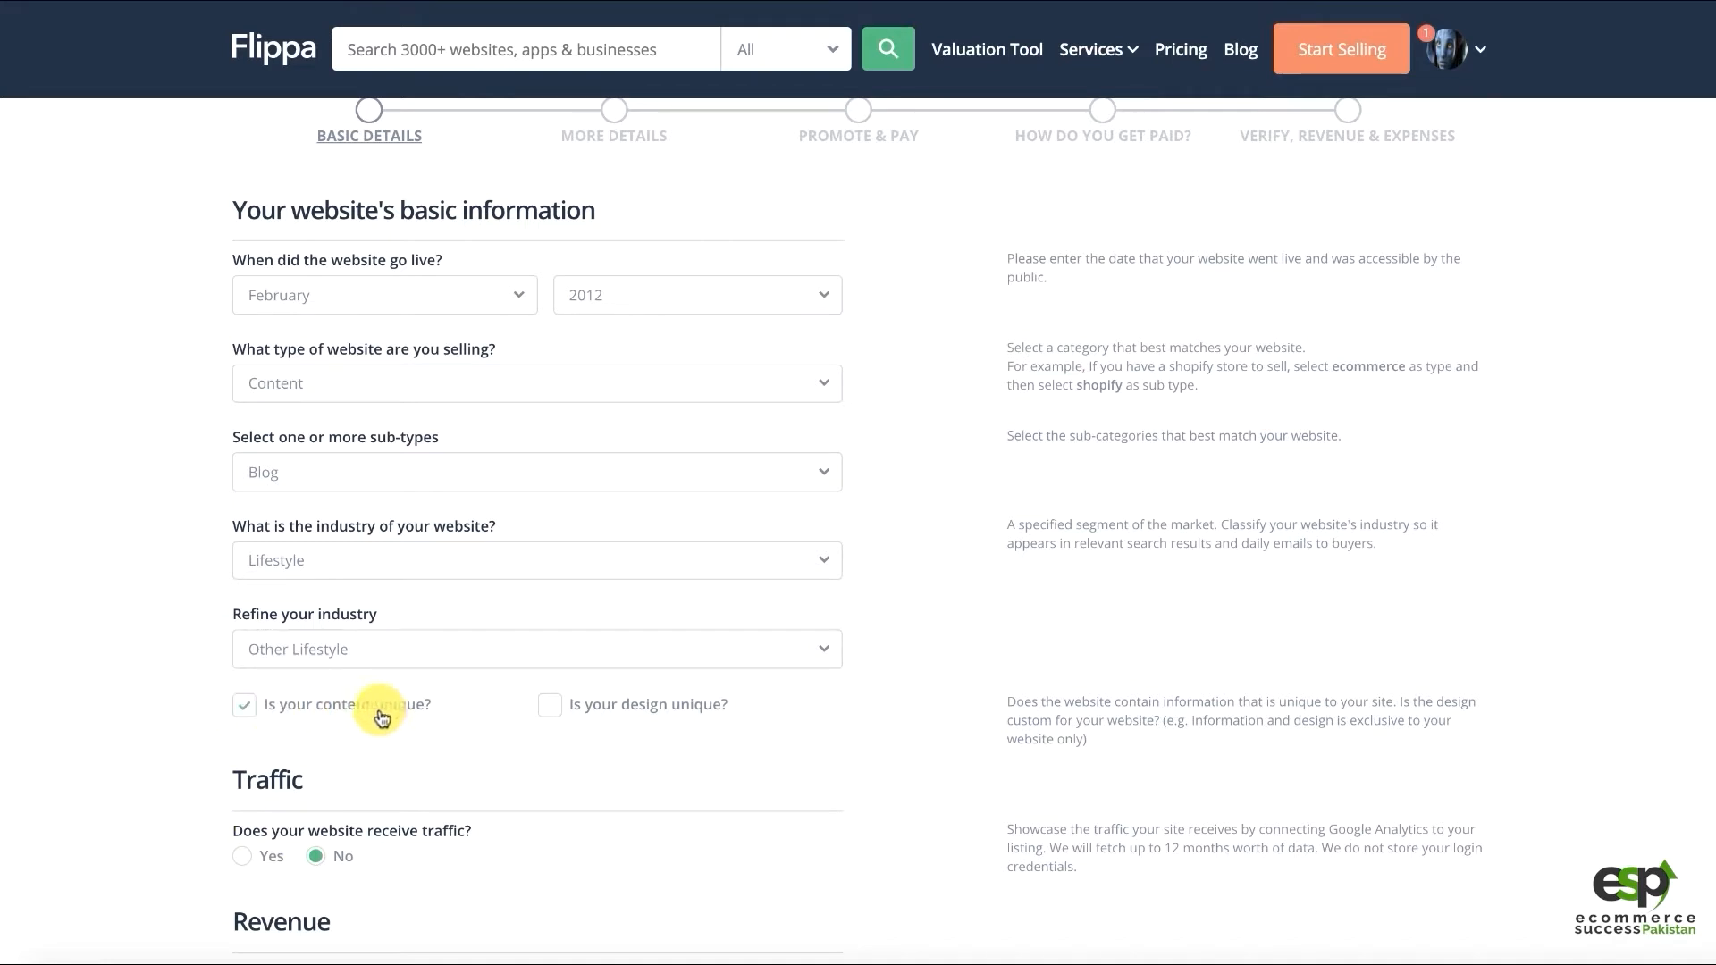
{"action": "left_click", "coordinate": [613, 715]}
{"action": "scroll", "coordinate": [143, 677], "scroll_direction": "down", "scroll_amount": 3}
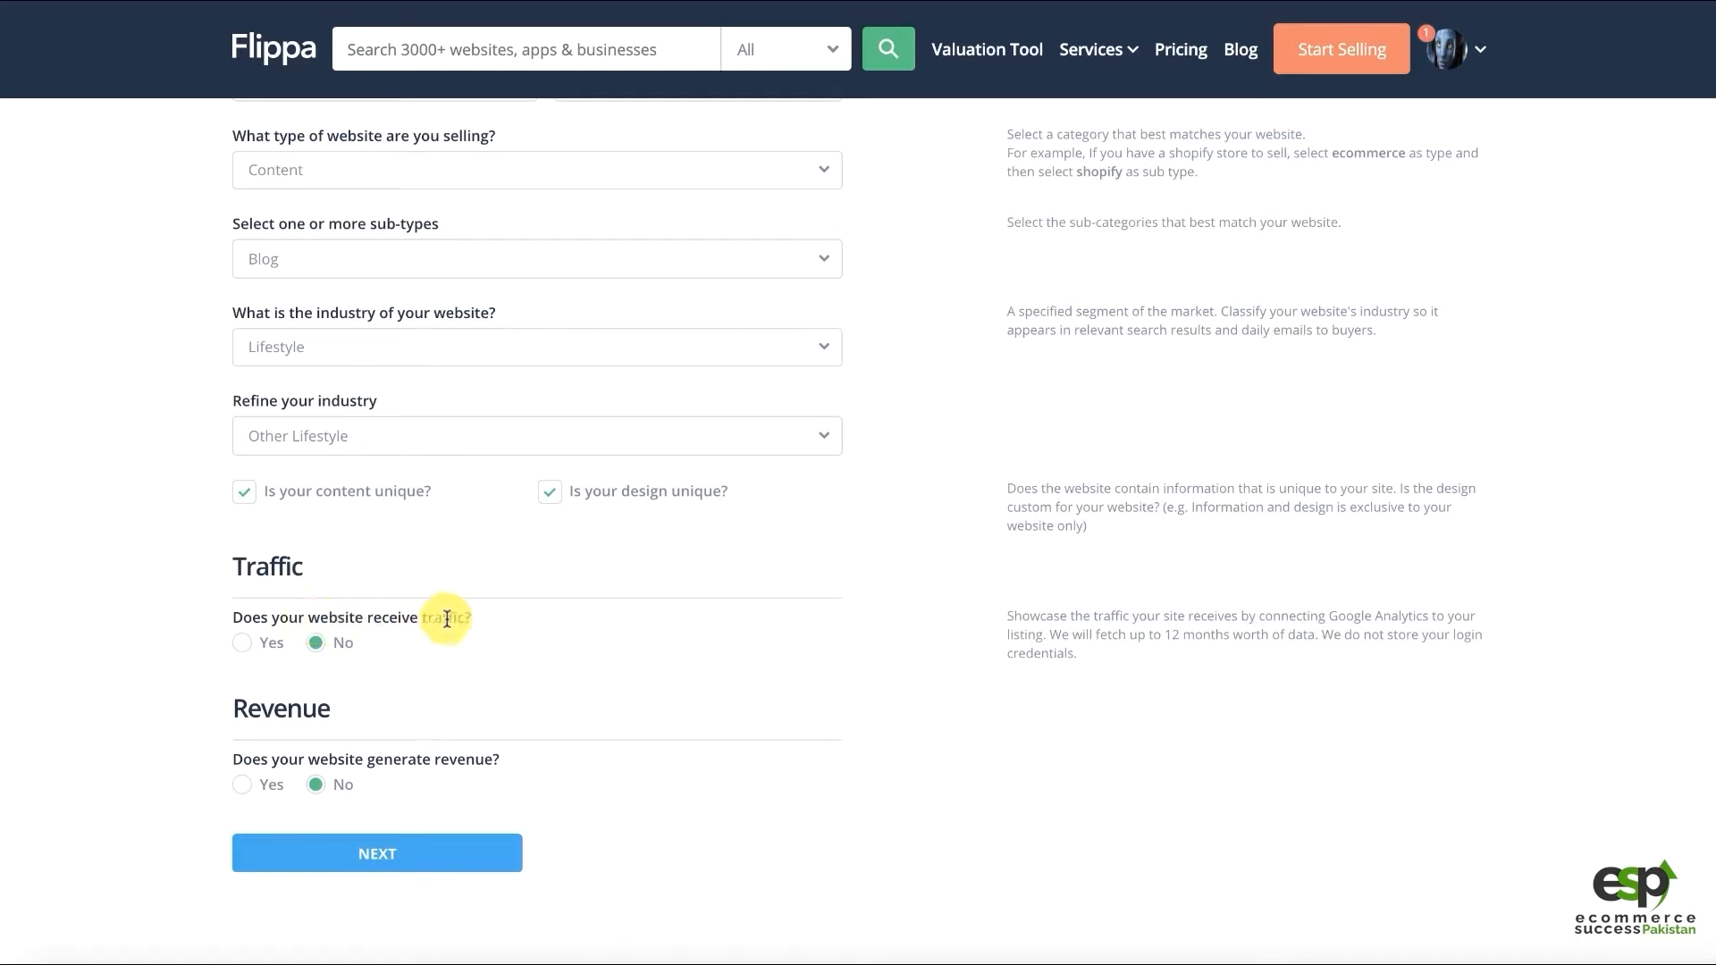
Leave the receiving-traffic answer at No
{"action": "left_click", "coordinate": [242, 642]}
{"action": "left_click", "coordinate": [316, 643]}
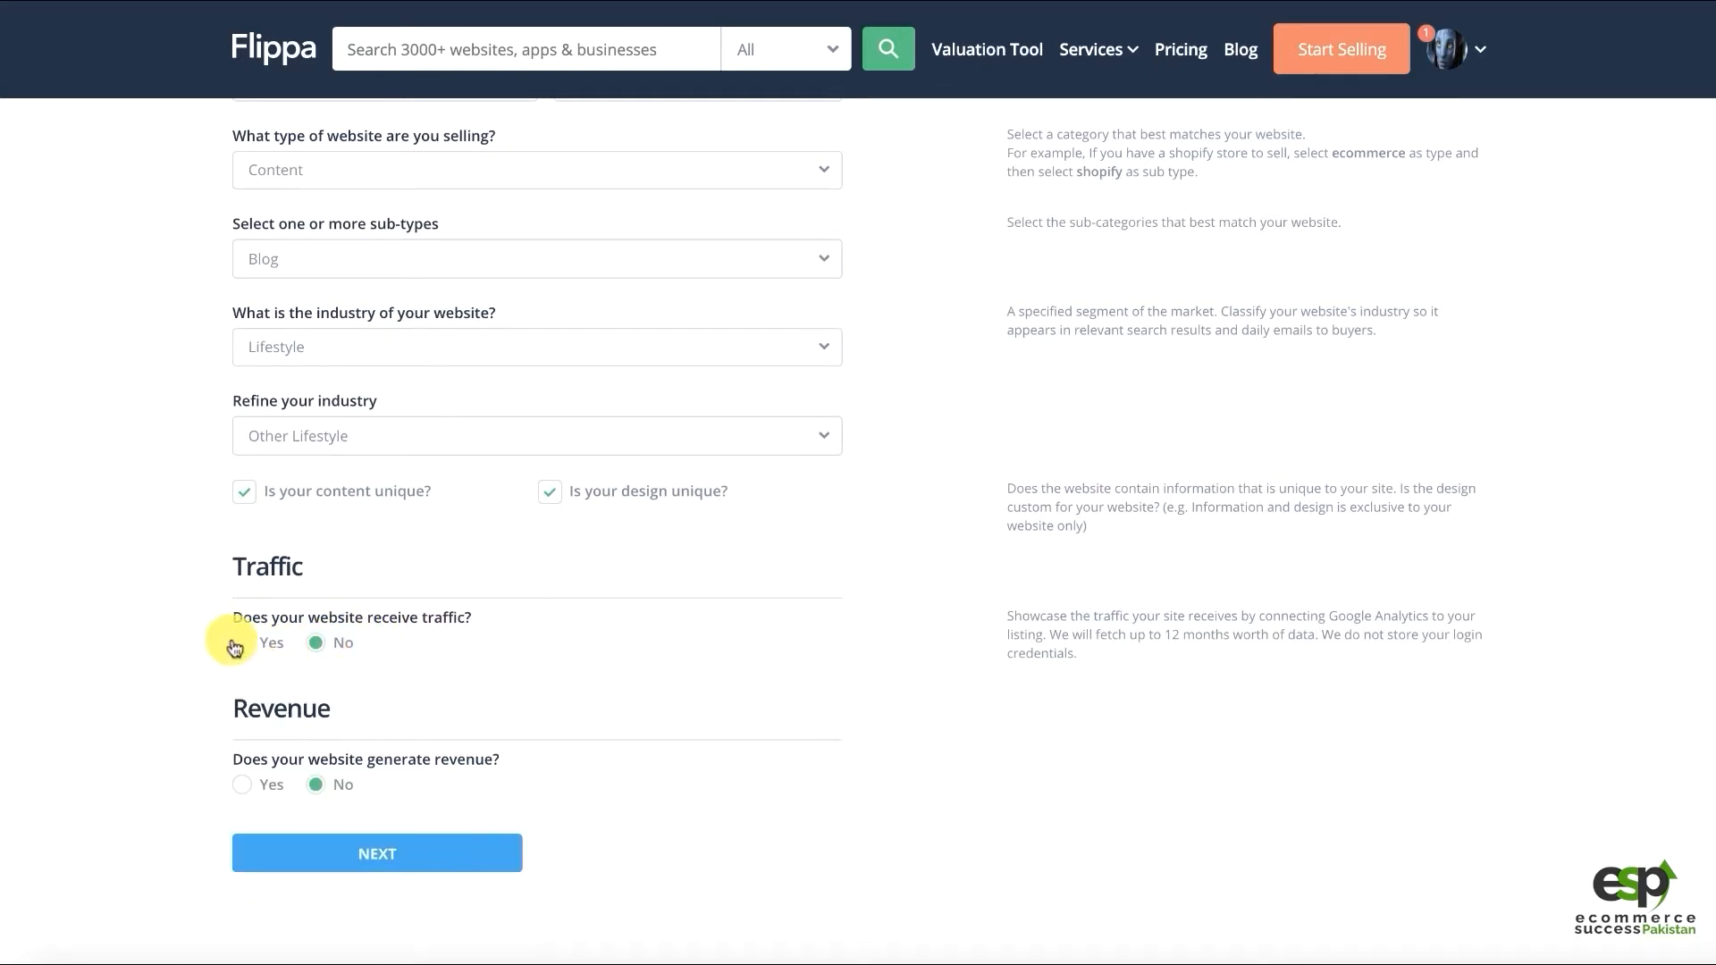
{"action": "left_click", "coordinate": [242, 643]}
{"action": "left_click", "coordinate": [316, 644]}
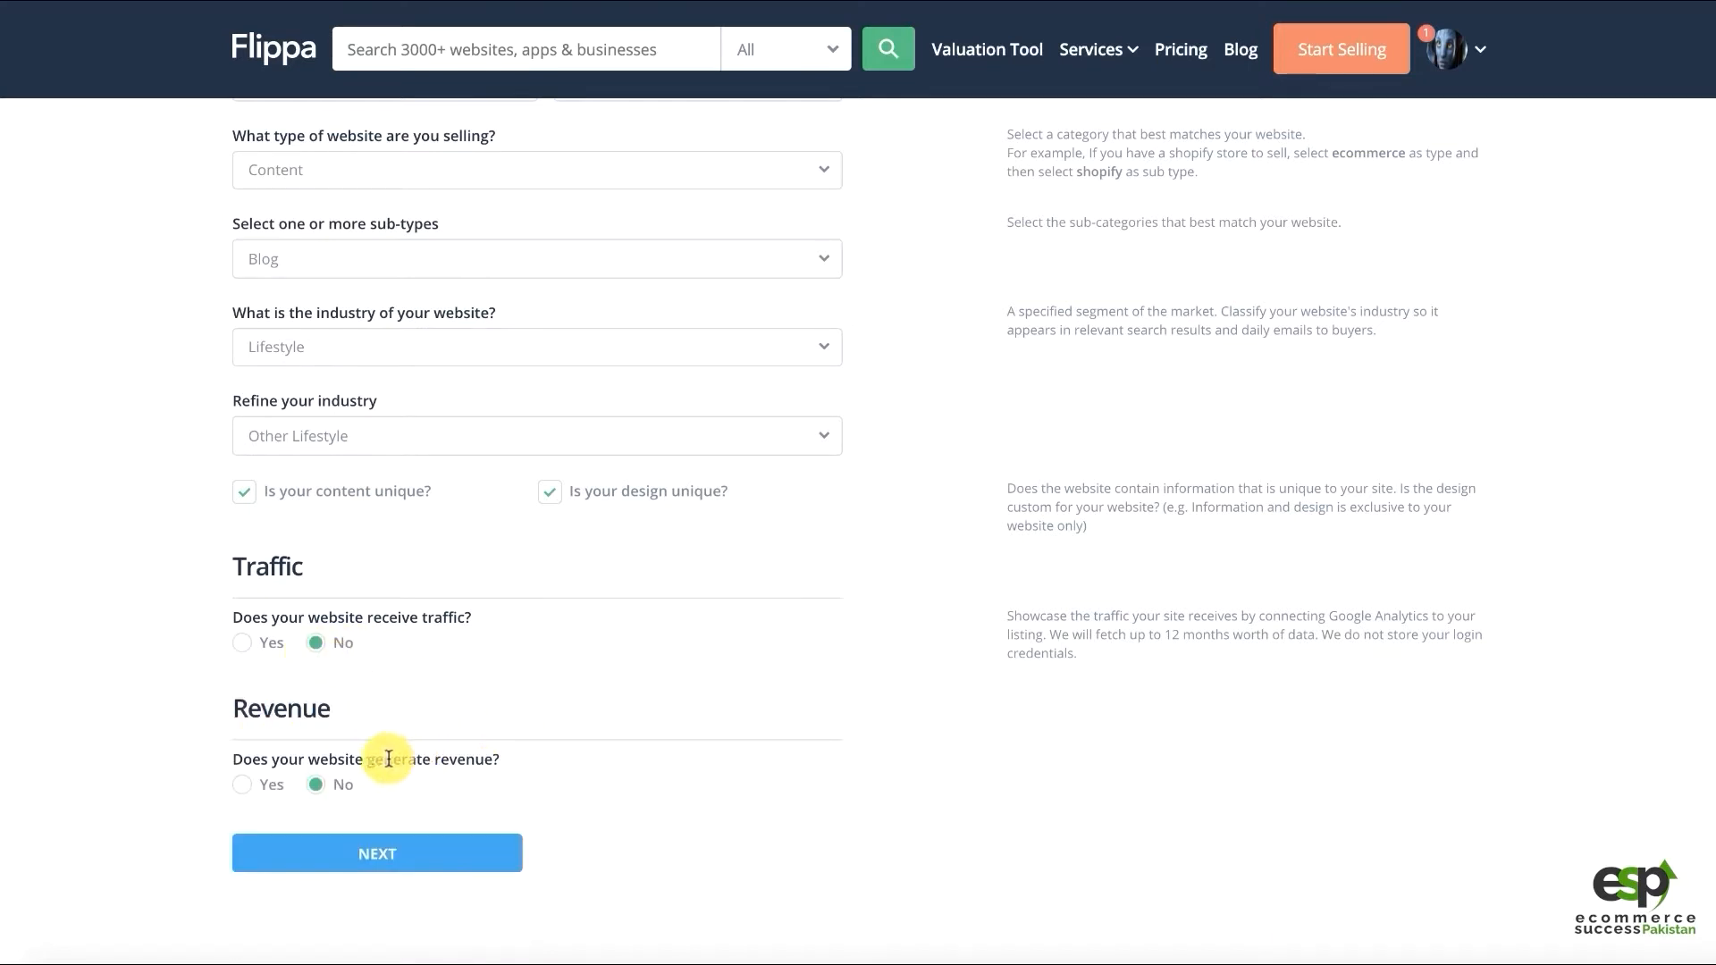
Leave the generating-revenue answer at No and submit the basic details
{"action": "left_click_drag", "start_coordinate": [261, 759], "coordinate": [522, 762]}
{"action": "scroll", "coordinate": [80, 582], "scroll_direction": "down", "scroll_amount": 3}
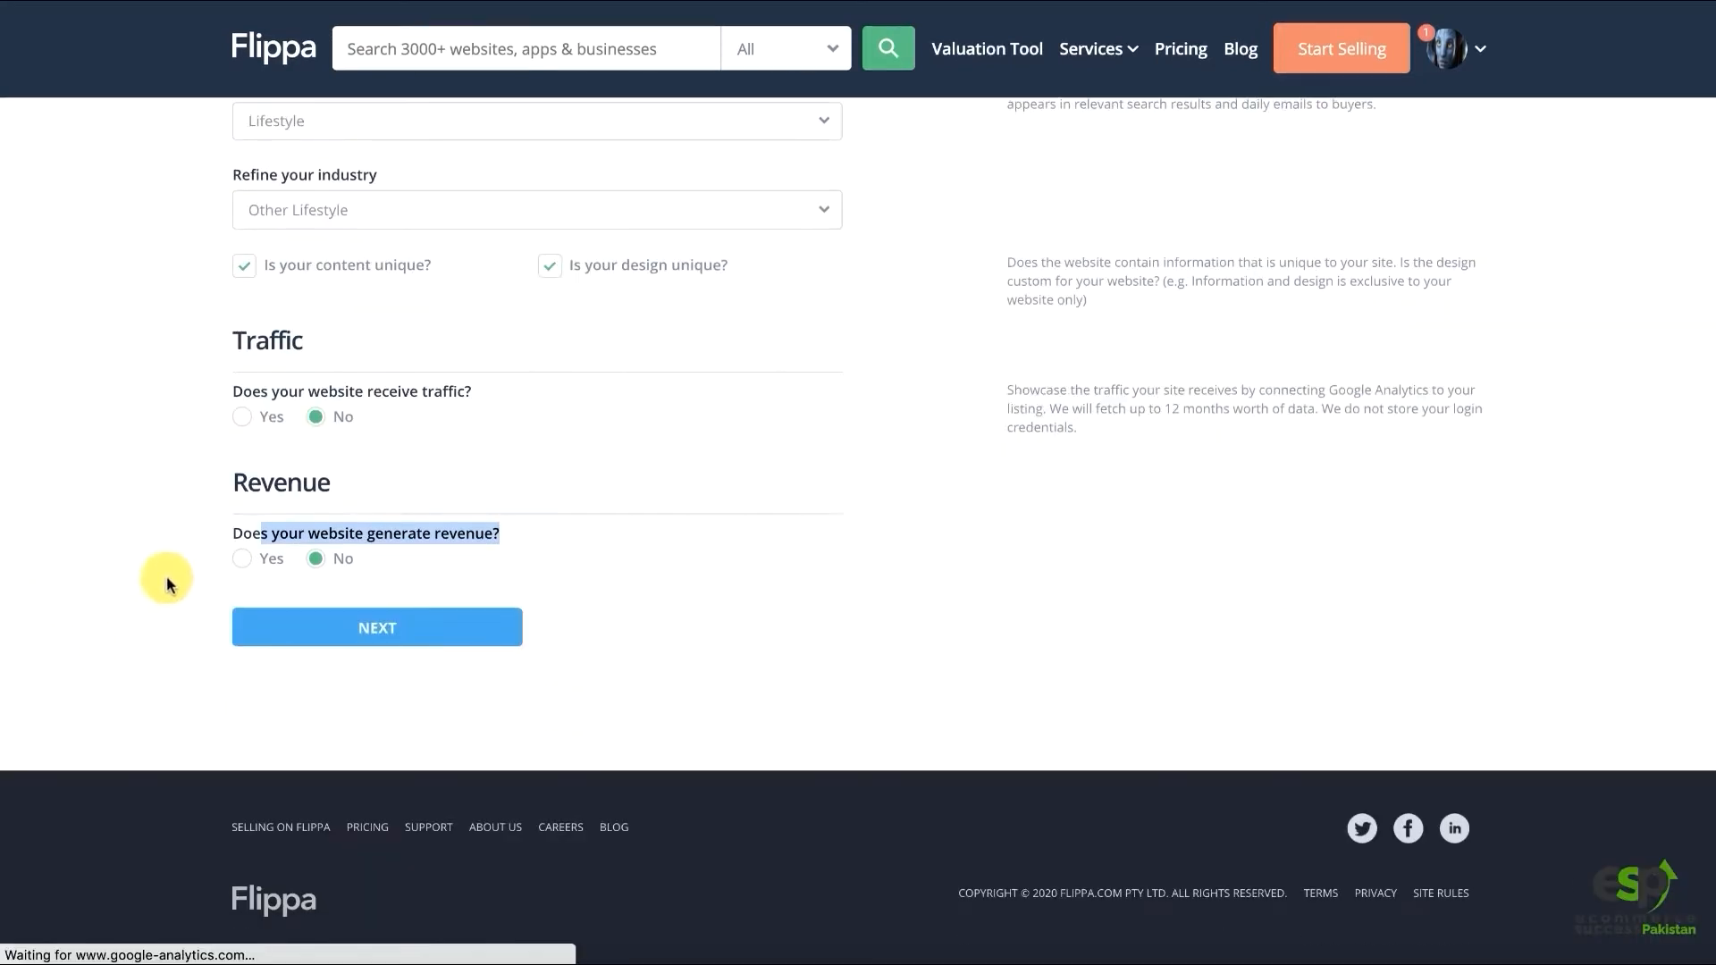
{"action": "left_click", "coordinate": [244, 560]}
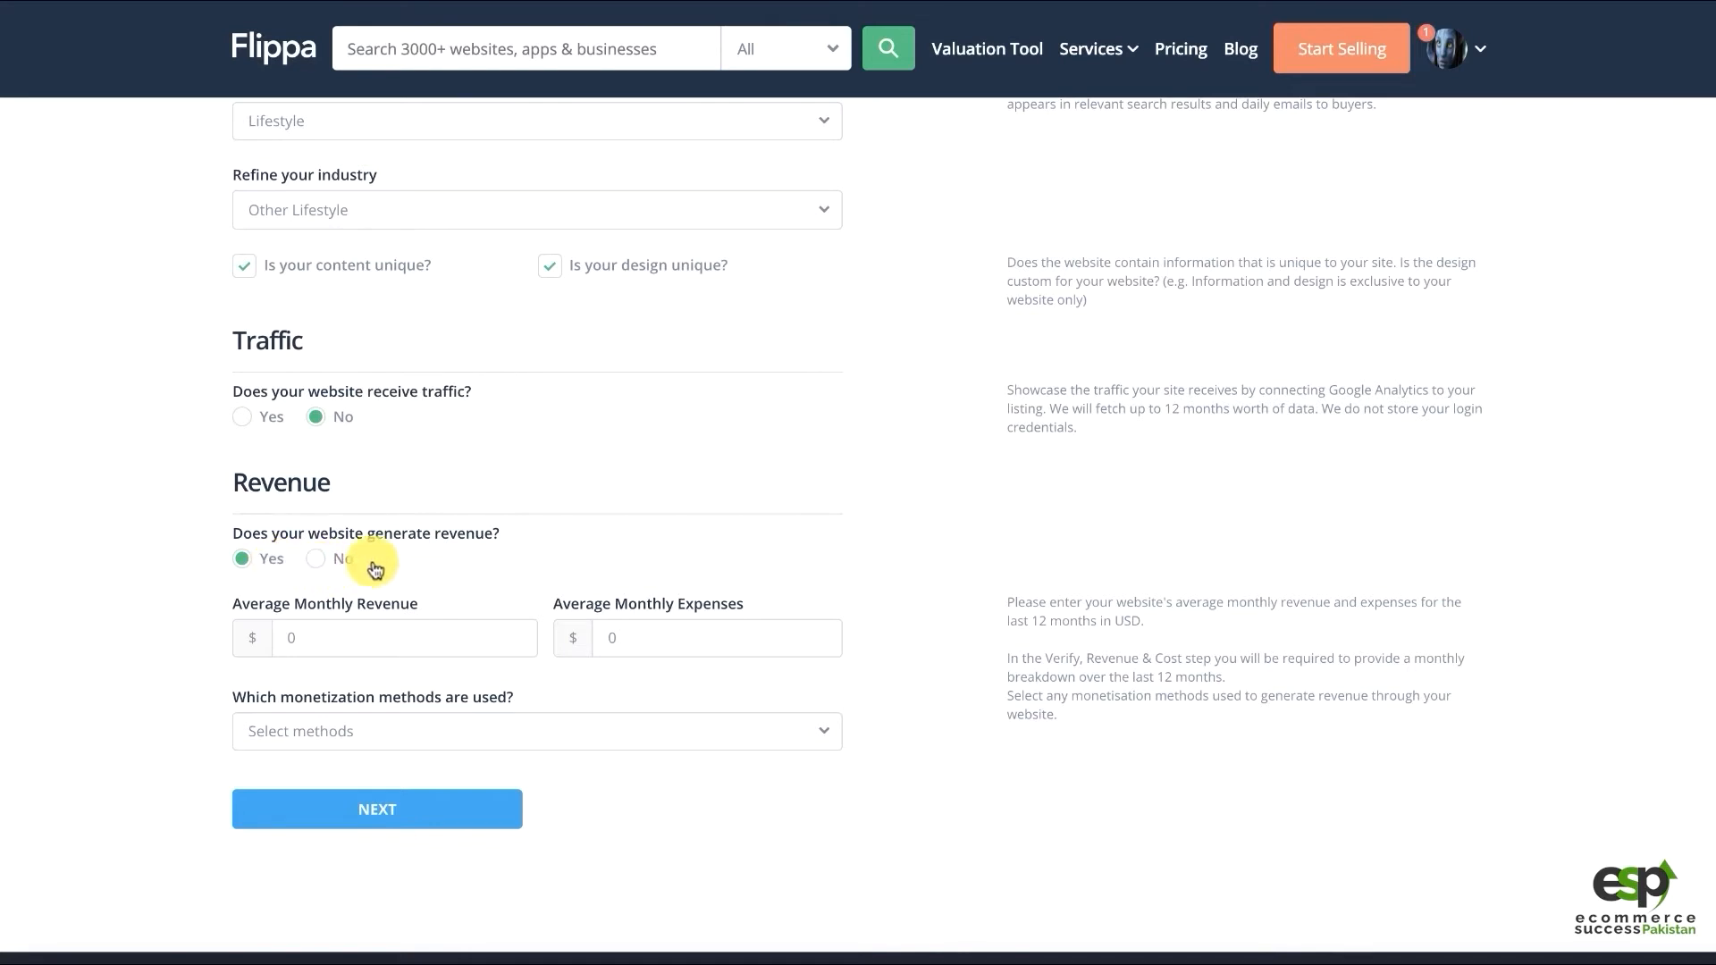
{"action": "left_click", "coordinate": [353, 561]}
{"action": "left_click", "coordinate": [372, 636]}
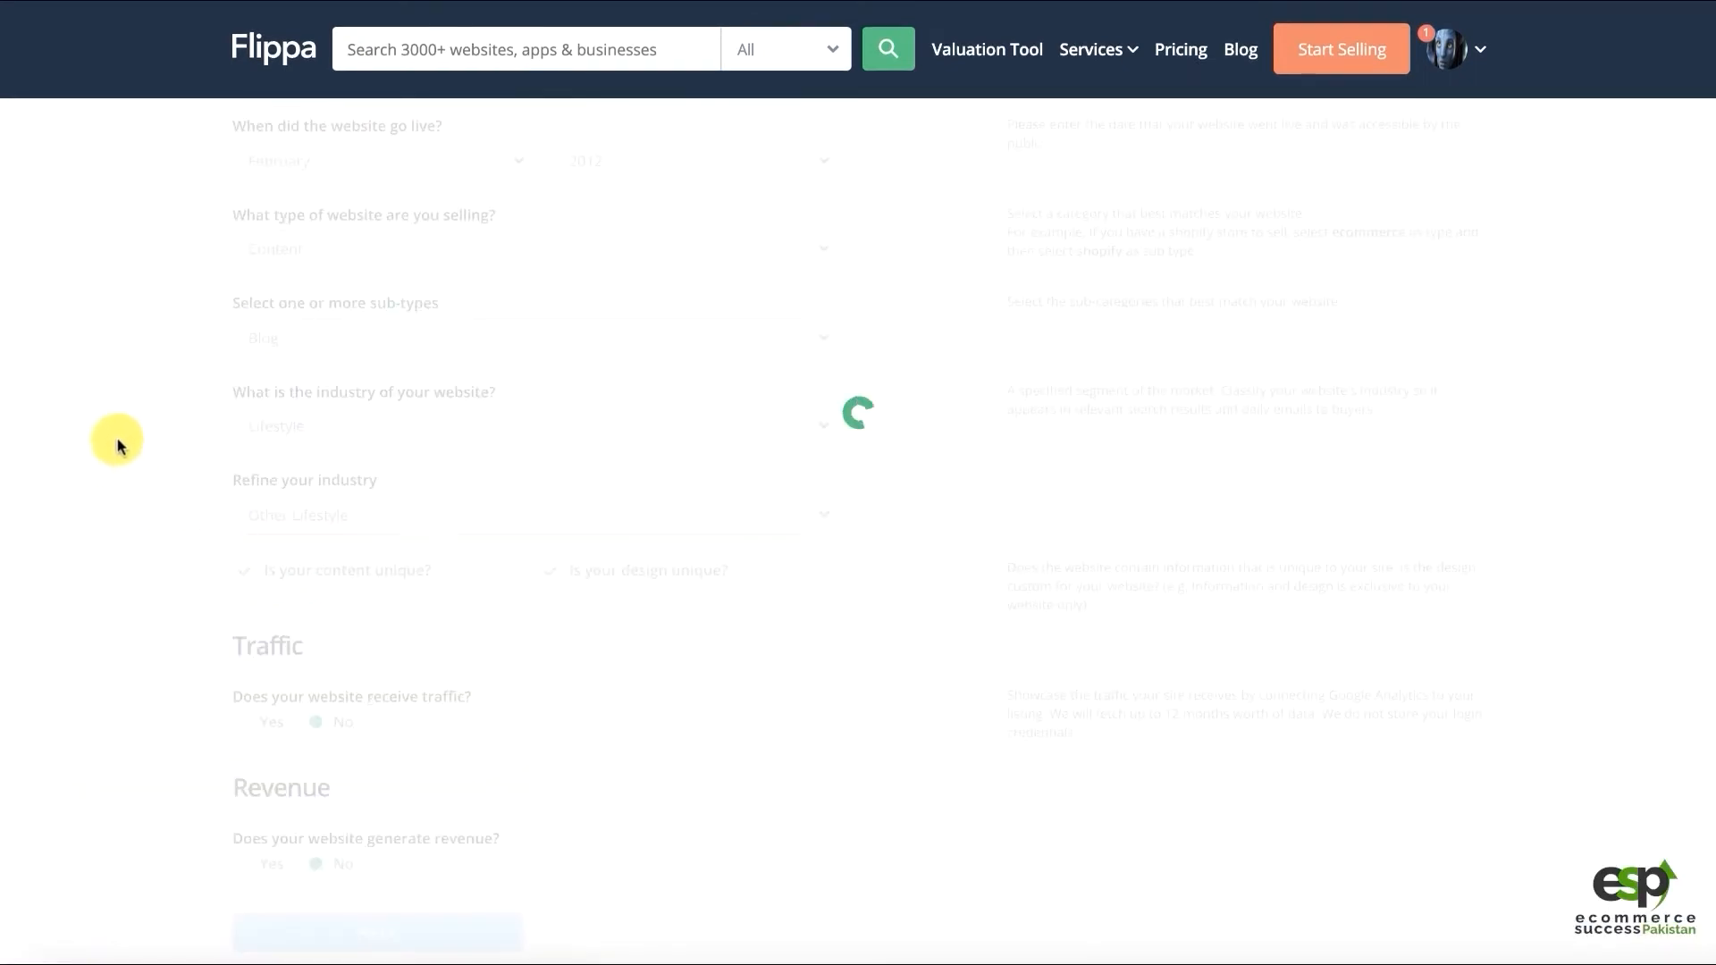
Enter the tagline 'ePosure.com - 12 Years Old Short Domain - Easy to Remember, Niche Specific'
{"action": "left_click", "coordinate": [322, 419]}
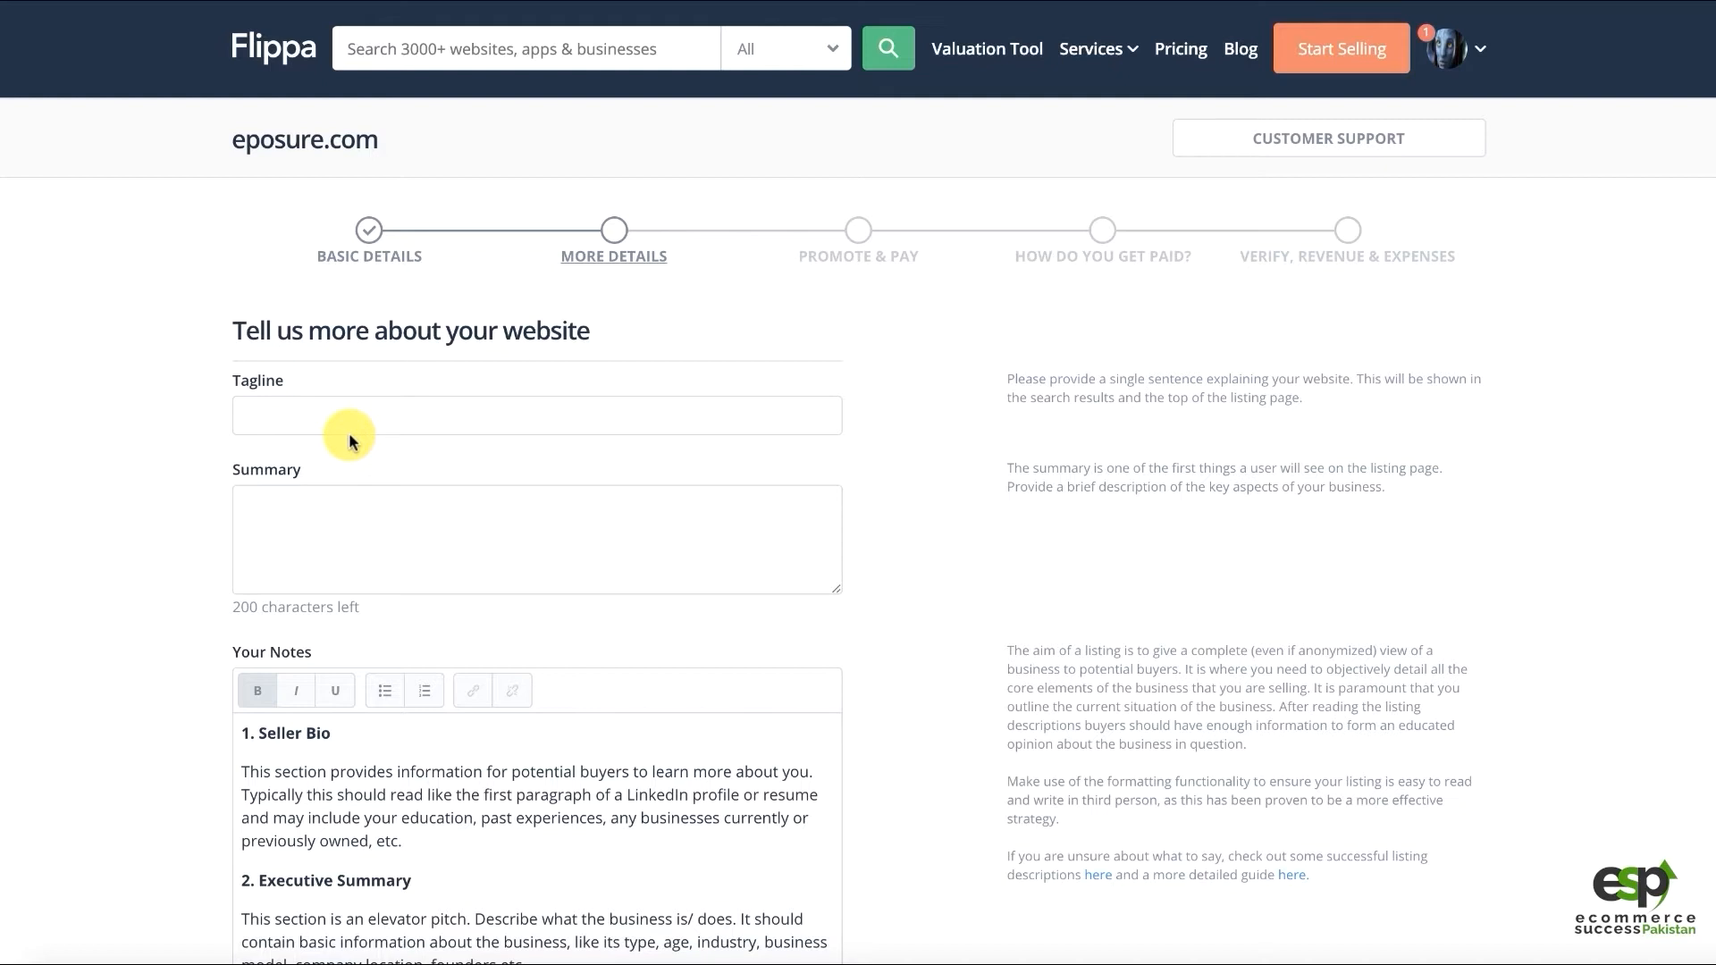
{"action": "type", "text": "eP"}
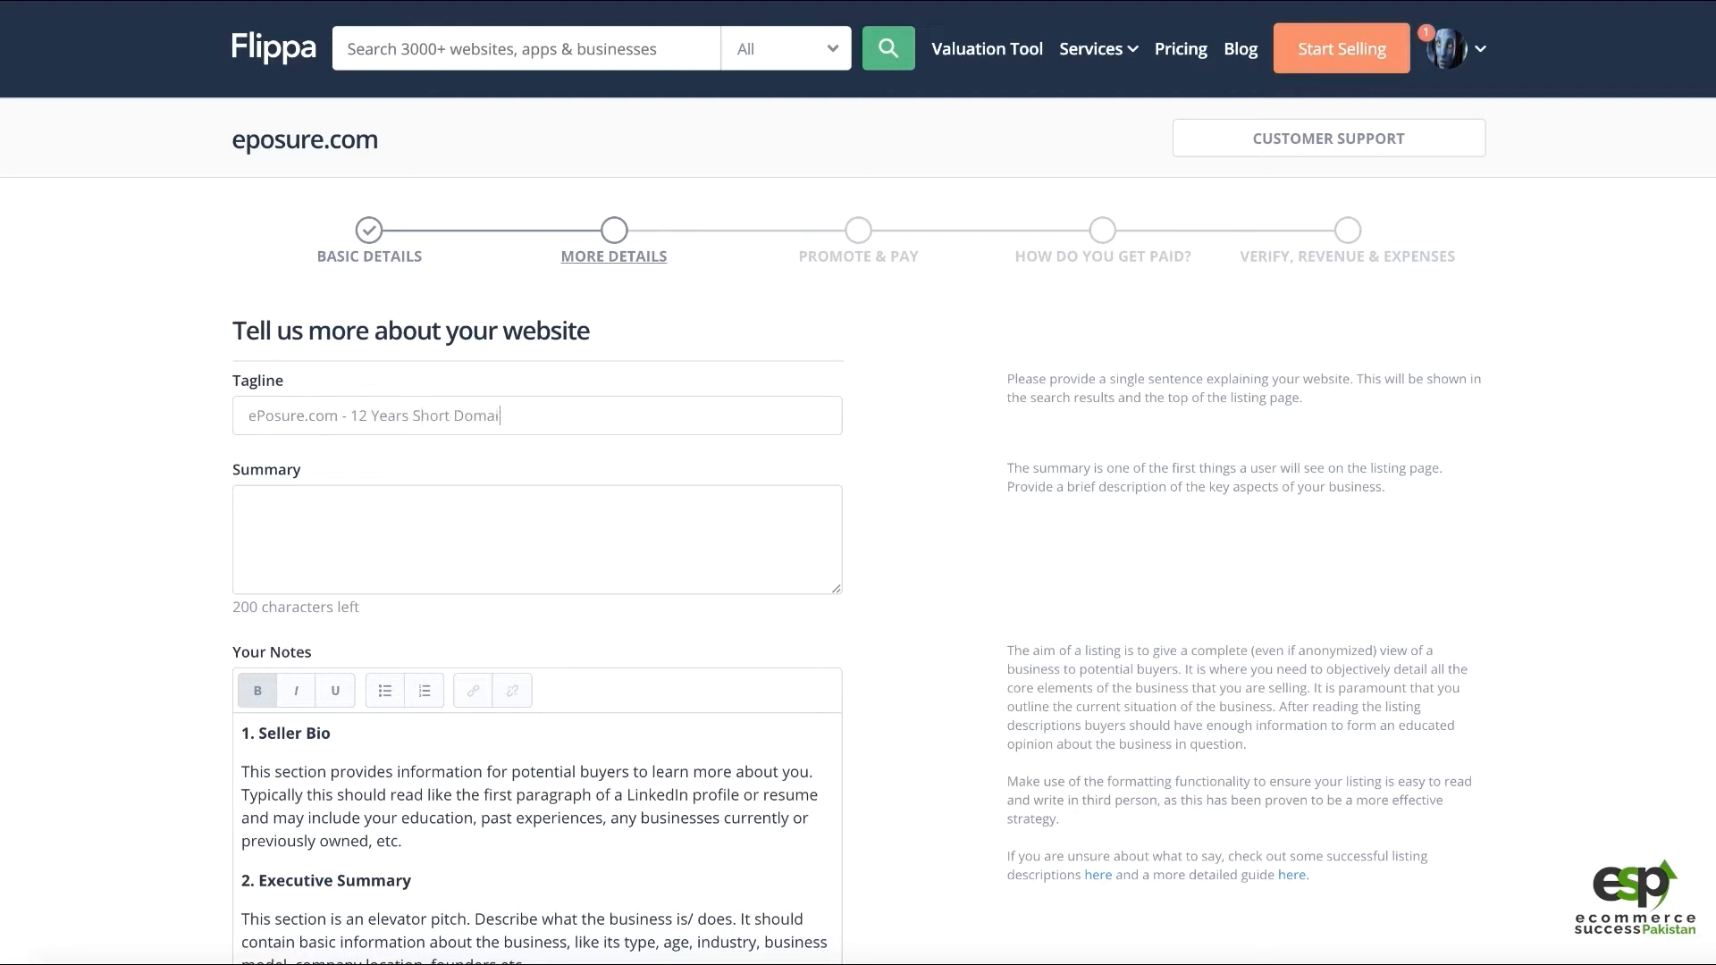
{"action": "key", "text": "BackSpace"}
{"action": "key", "text": "BackSpace"}
{"action": "key", "text": "BackSpace"}
{"action": "key", "text": "BackSpace"}
{"action": "key", "text": "BackSpace"}
{"action": "key", "text": "BackSpace"}
{"action": "key", "text": "BackSpace"}
{"action": "key", "text": "BackSpace"}
{"action": "key", "text": "BackSpace"}
{"action": "key", "text": "BackSpace"}
{"action": "key", "text": "BackSpace"}
{"action": "key", "text": "BackSpace"}
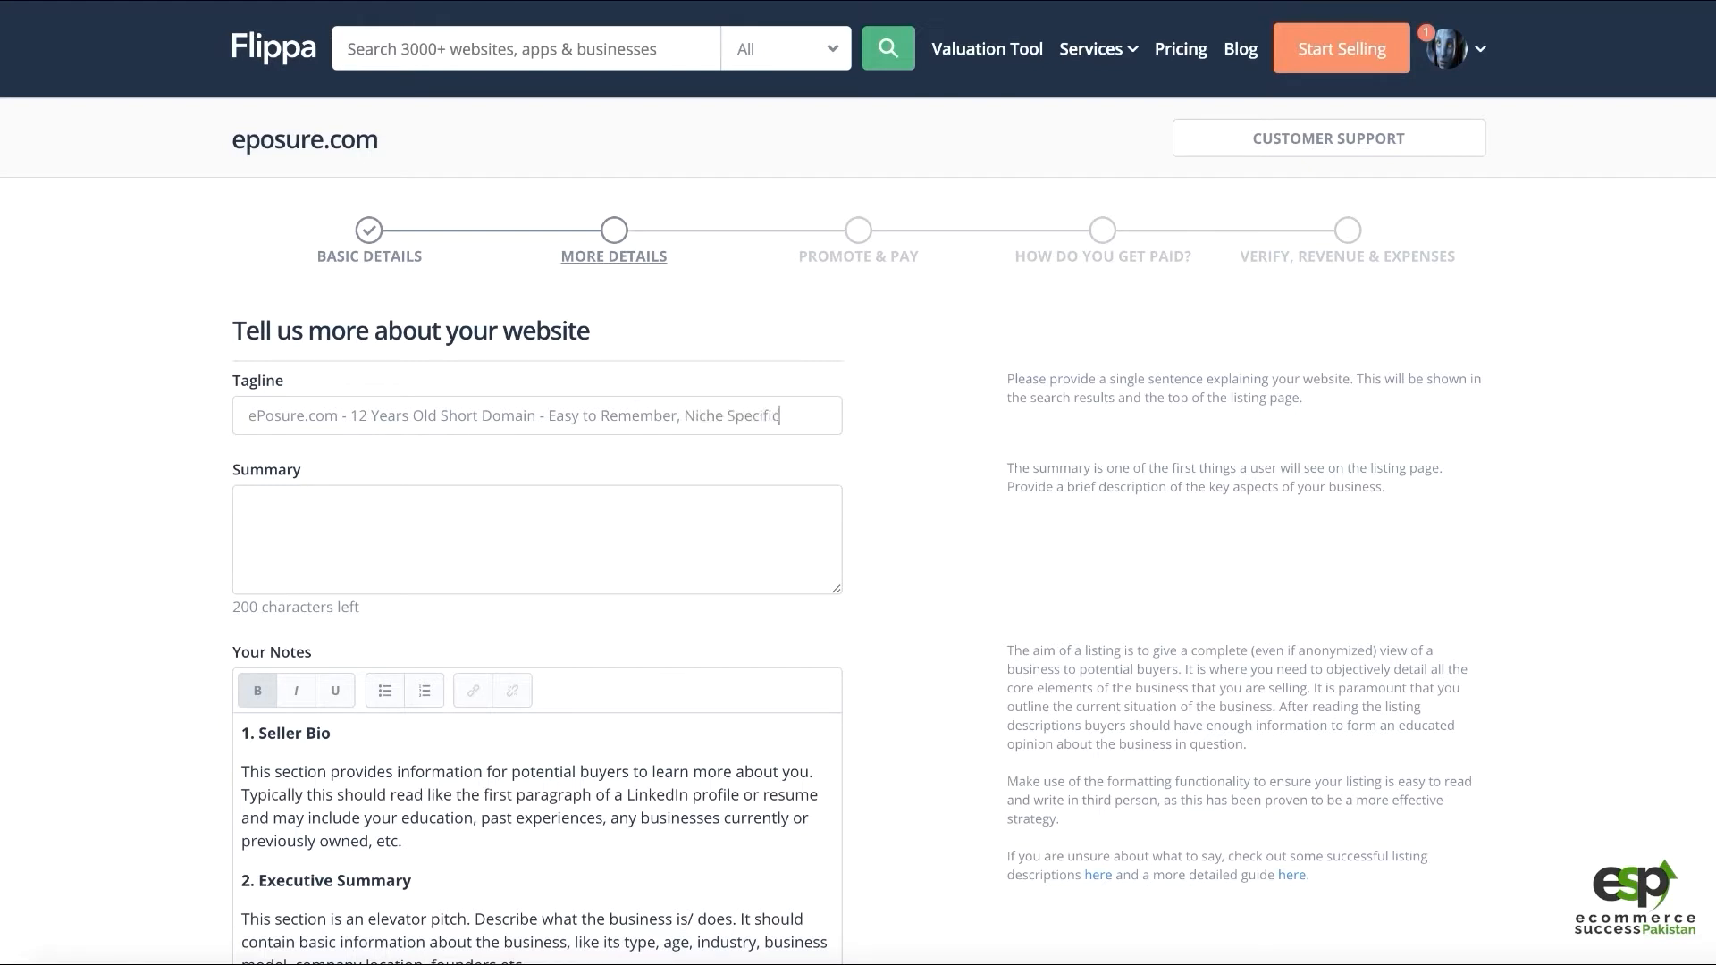
Make the Summary box taller
{"action": "left_click", "coordinate": [295, 502]}
{"action": "left_click_drag", "start_coordinate": [837, 590], "coordinate": [885, 652]}
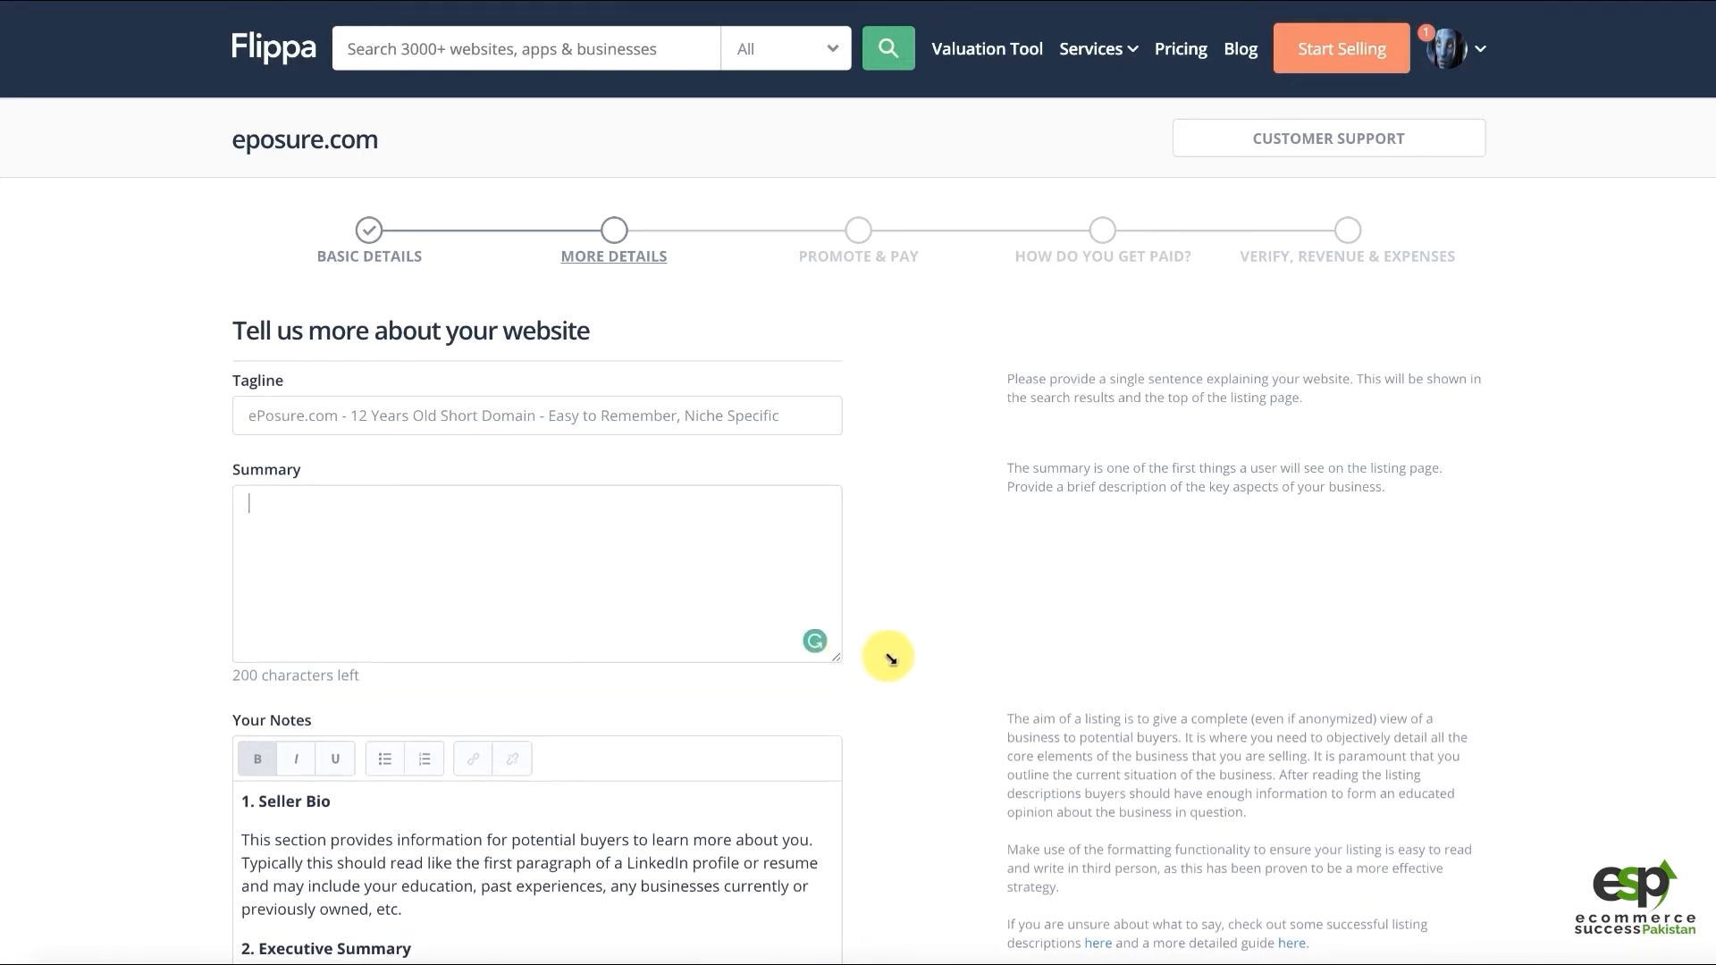
{"action": "left_click", "coordinate": [781, 421]}
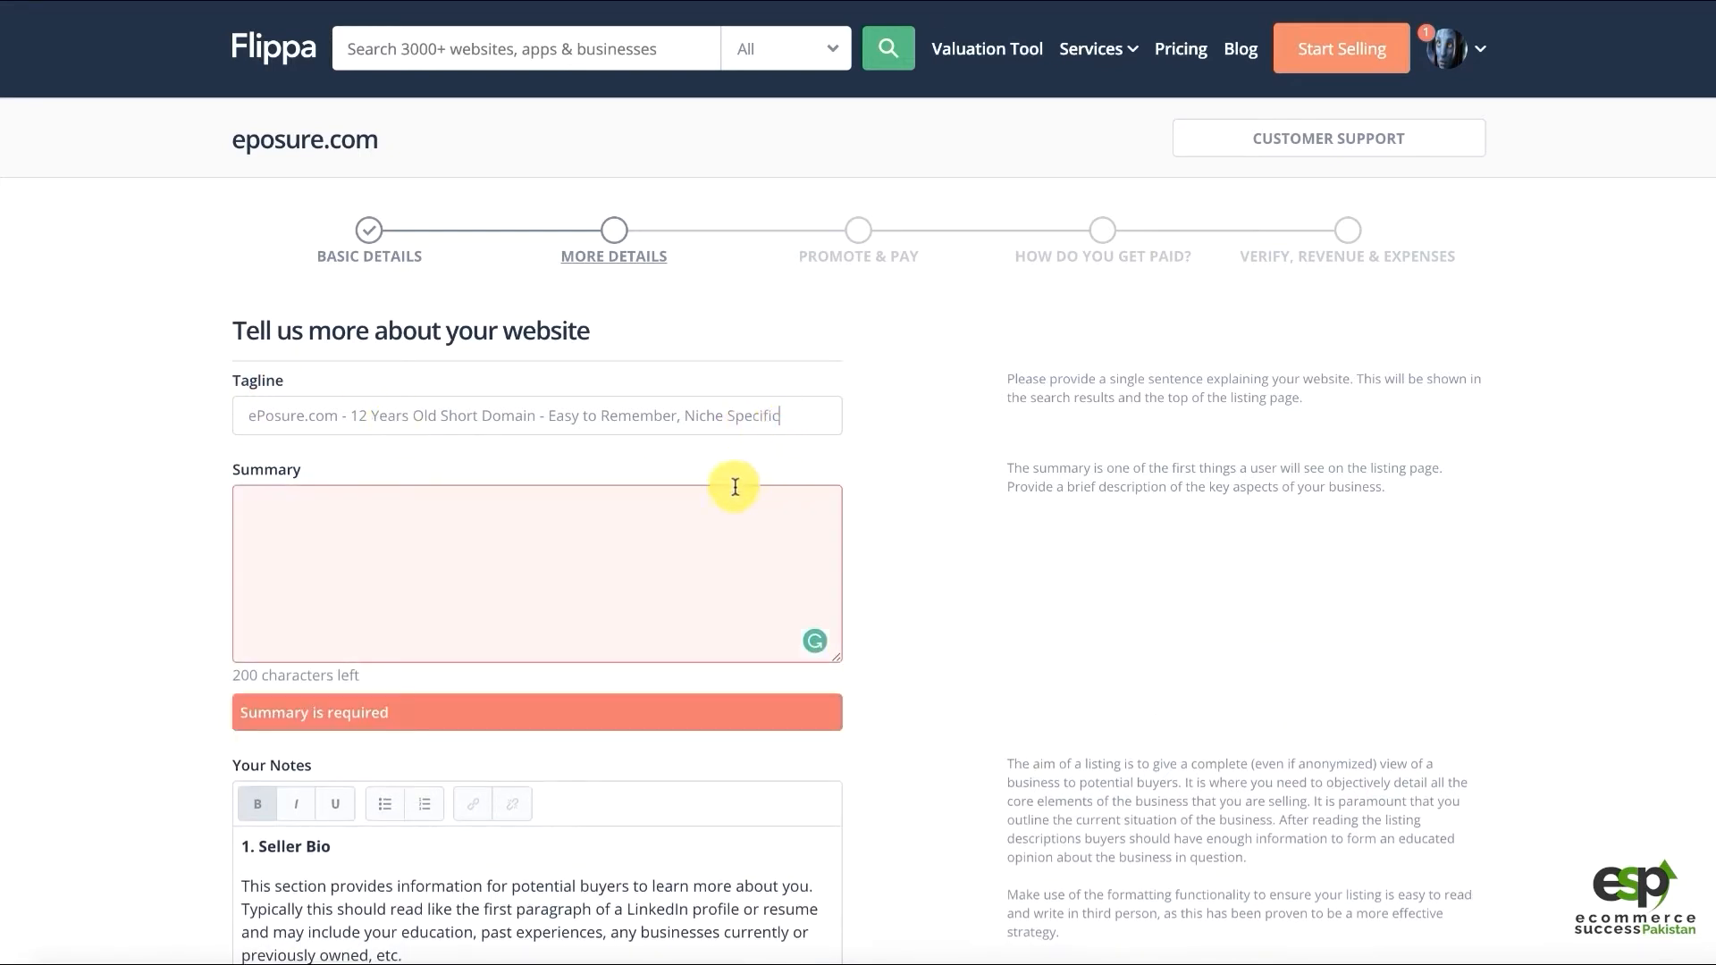
Append ', w/Content' to the tagline and replace 'Easy to Remember,' with 'Memorable,'
{"action": "left_click", "coordinate": [589, 525]}
{"action": "type", "text": ", "}
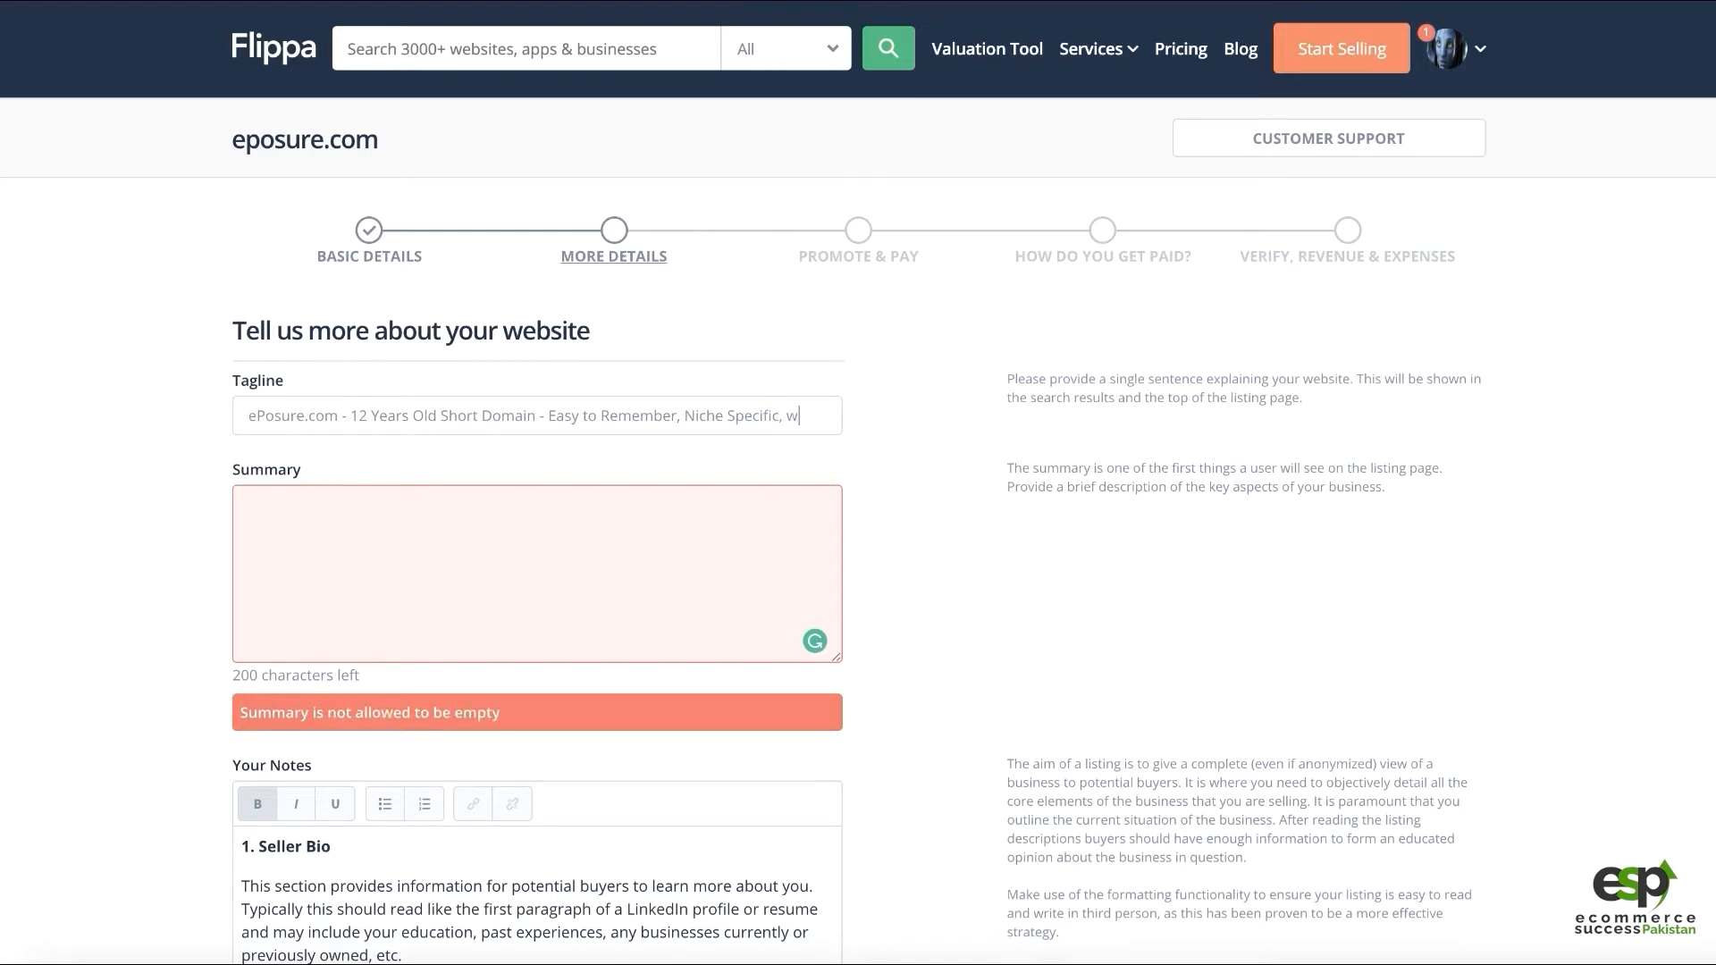
{"action": "type", "text": "w/Content"}
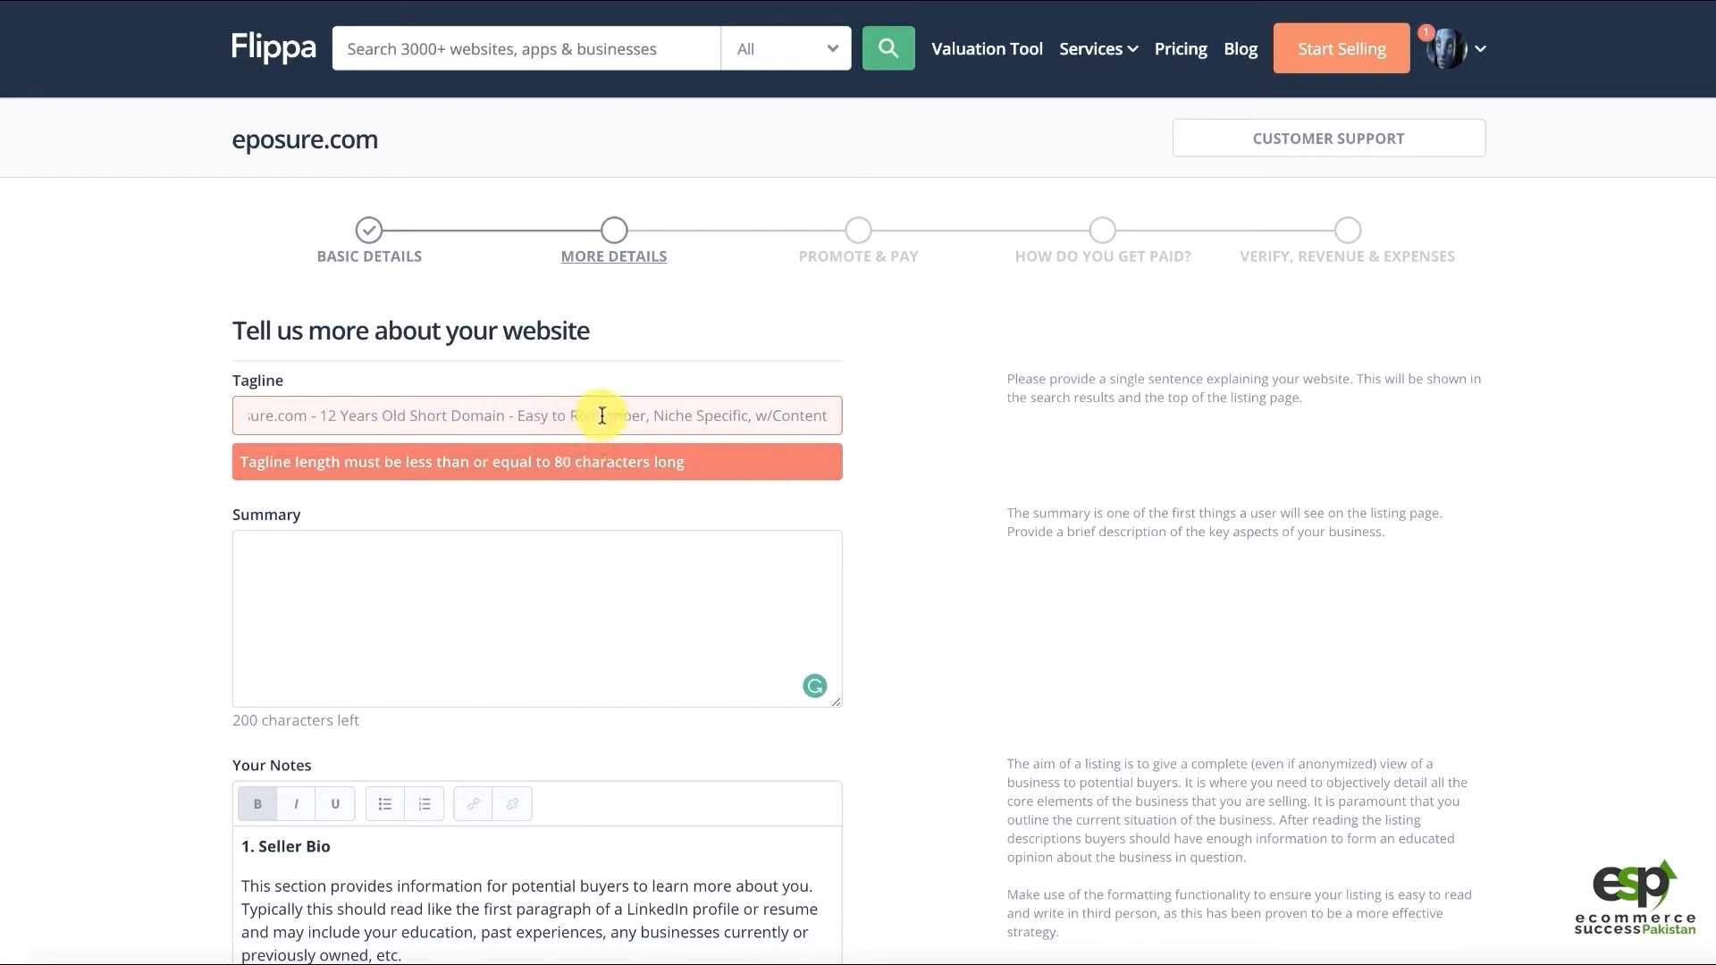
{"action": "left_click_drag", "start_coordinate": [651, 415], "coordinate": [513, 420]}
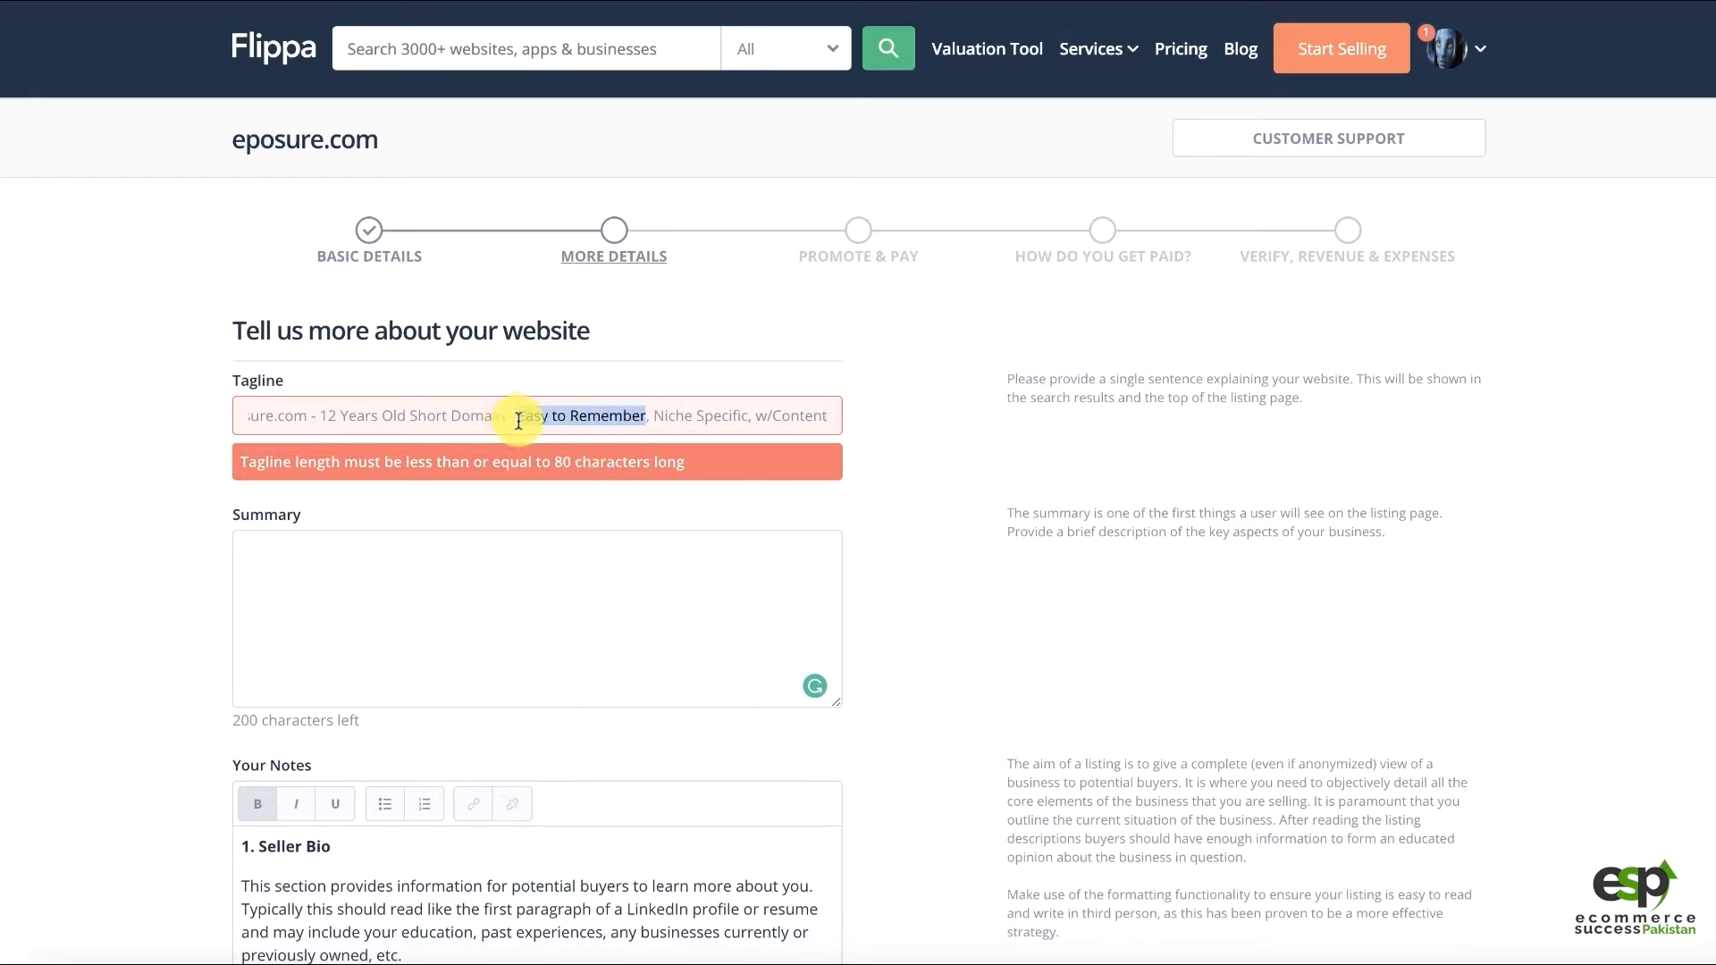
{"action": "type", "text": "Memorable"}
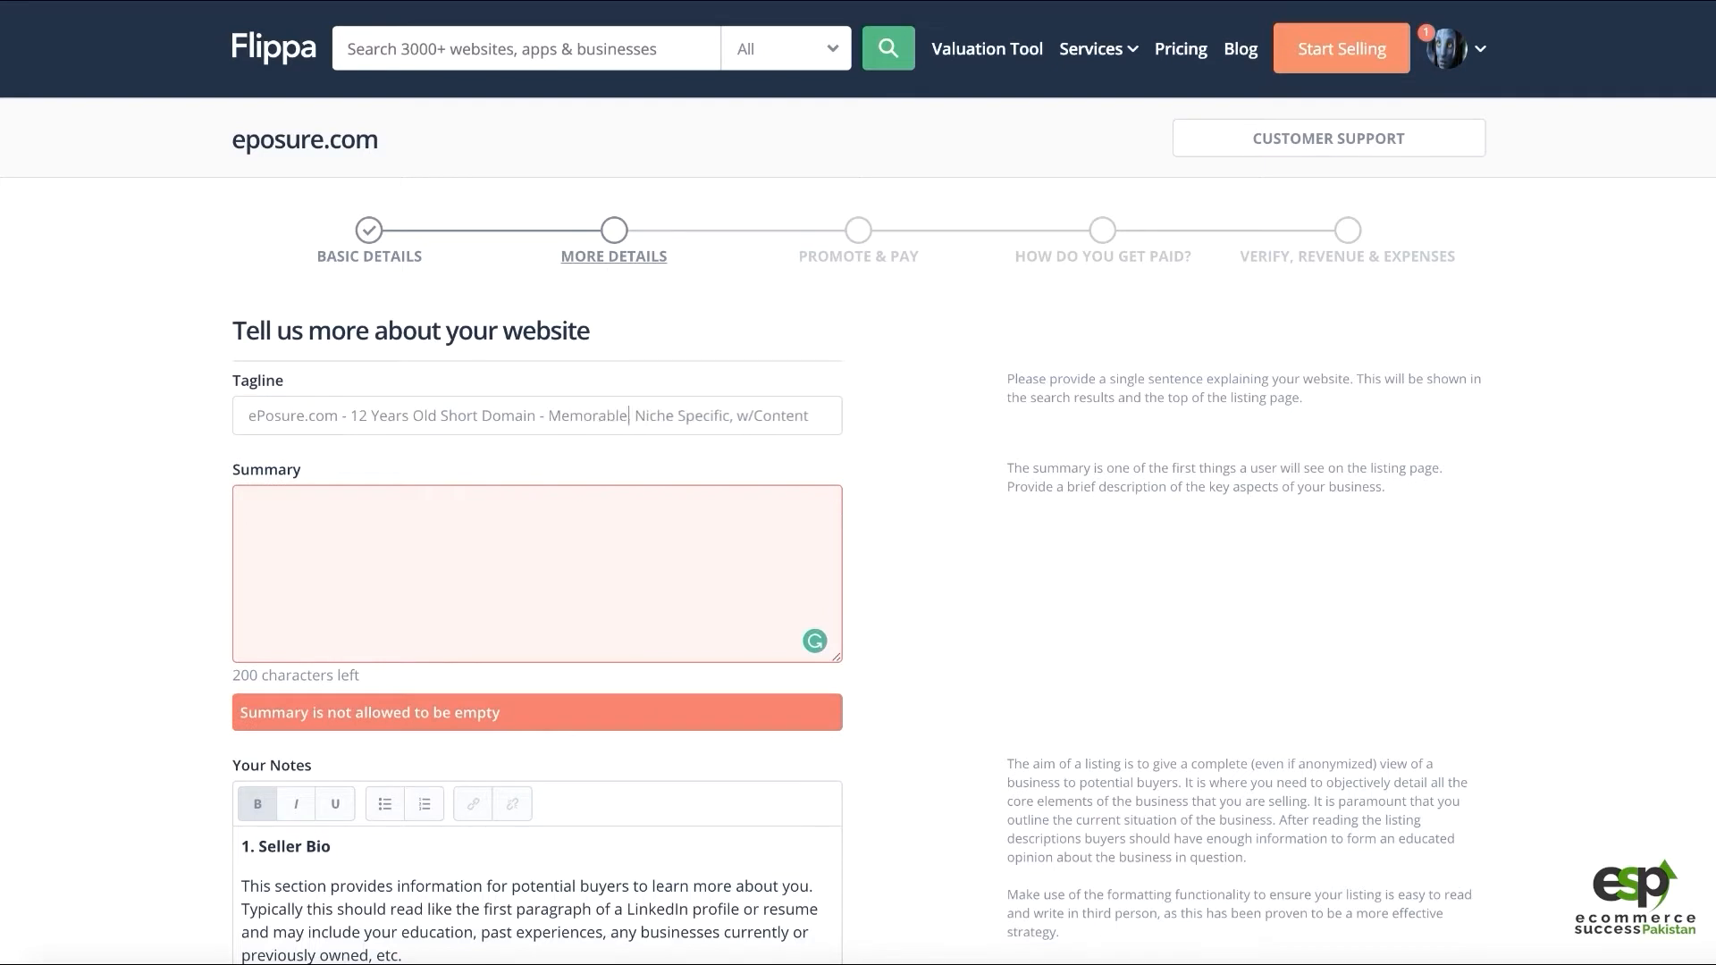
{"action": "type", "text": ","}
{"action": "key", "text": "BackSpace"}
{"action": "type", "text": ","}
{"action": "key", "text": "BackSpace"}
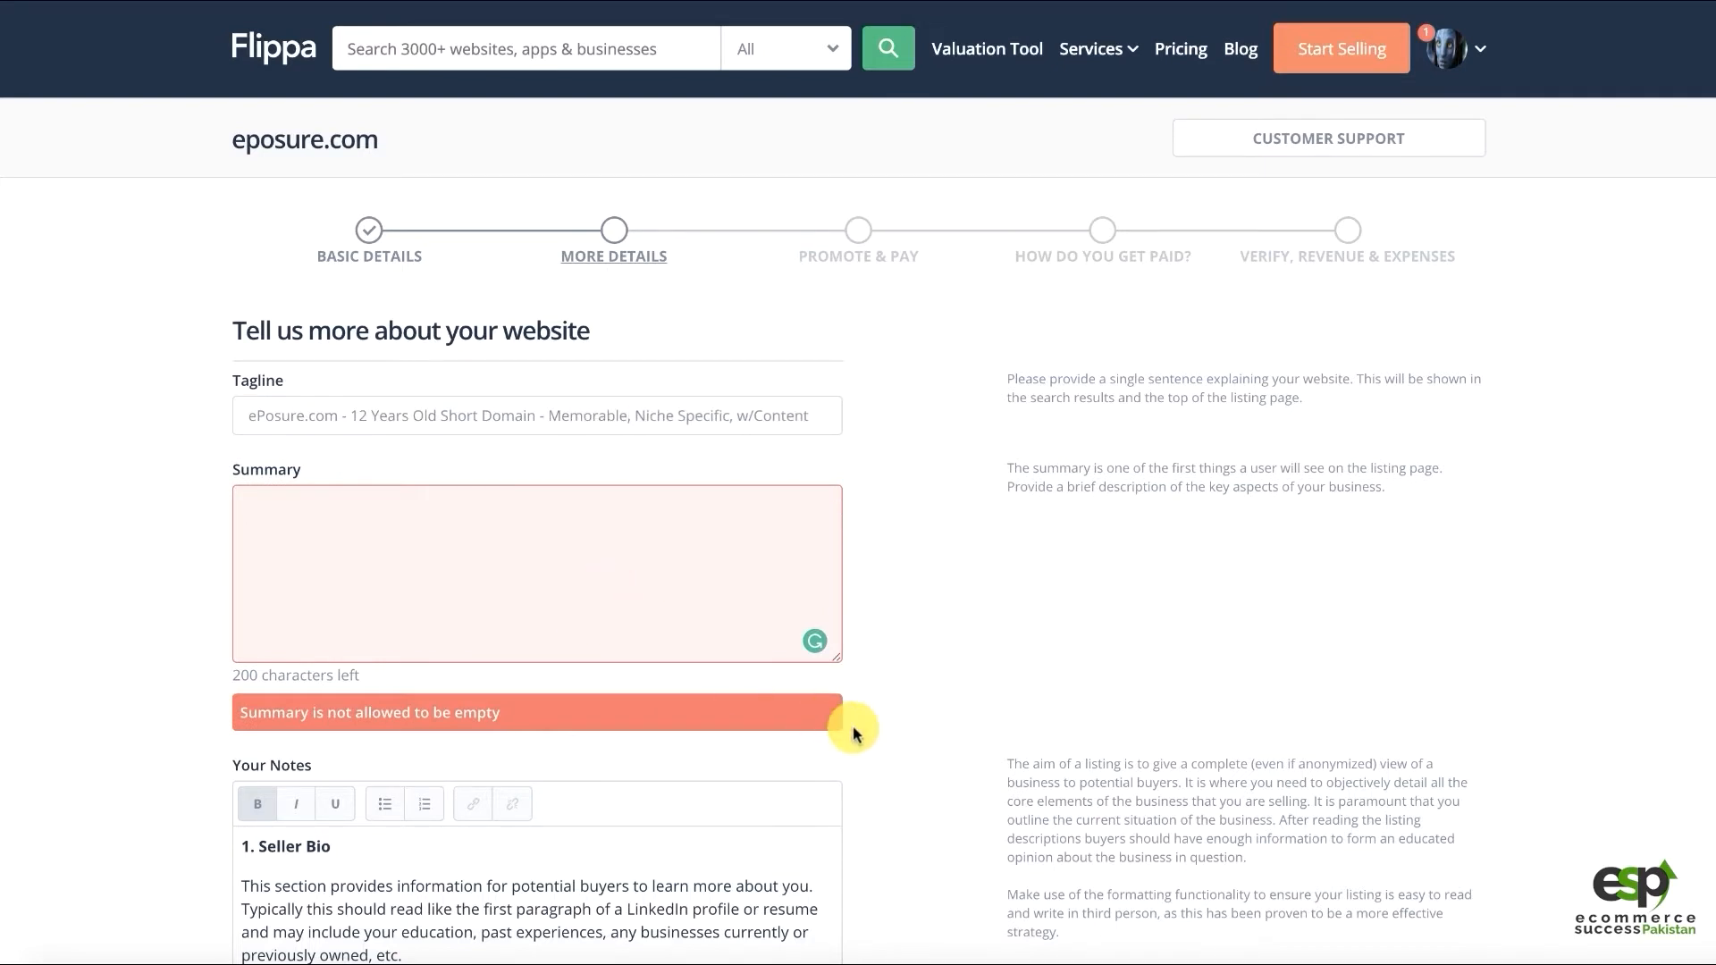
Enter the summary '12 years old aged domain with unique content related to the photography niche.'
{"action": "type", "text": "12 years old aged"}
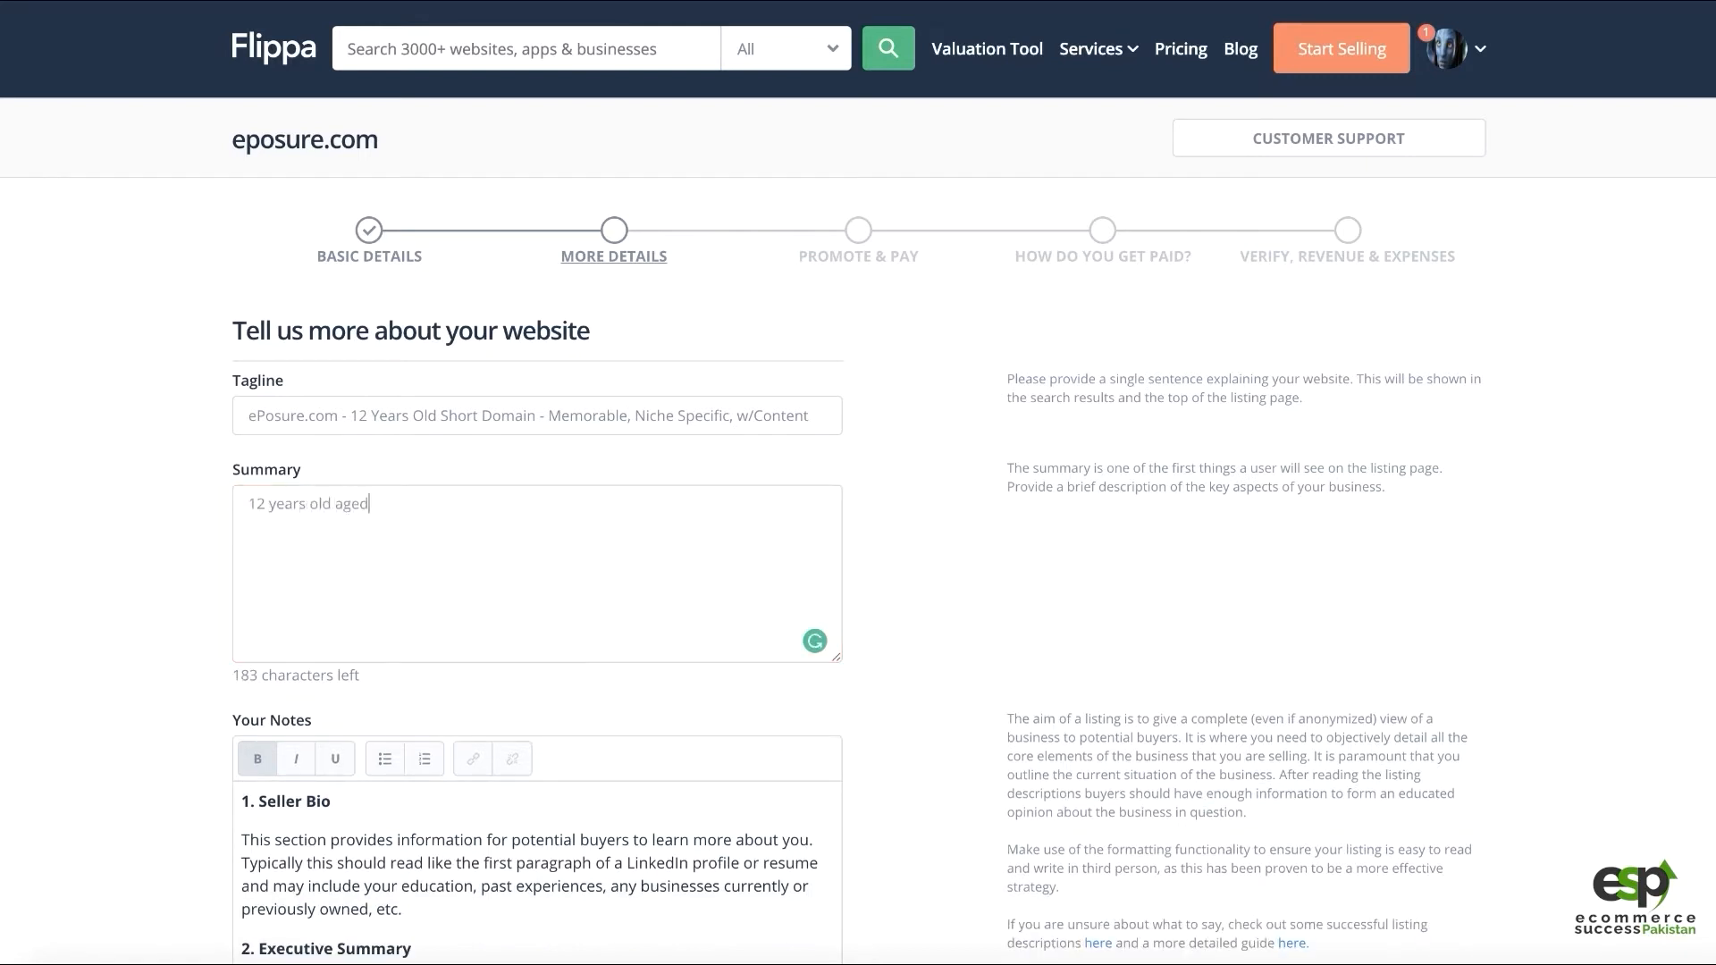
{"action": "type", "text": " domain with unique content relat"}
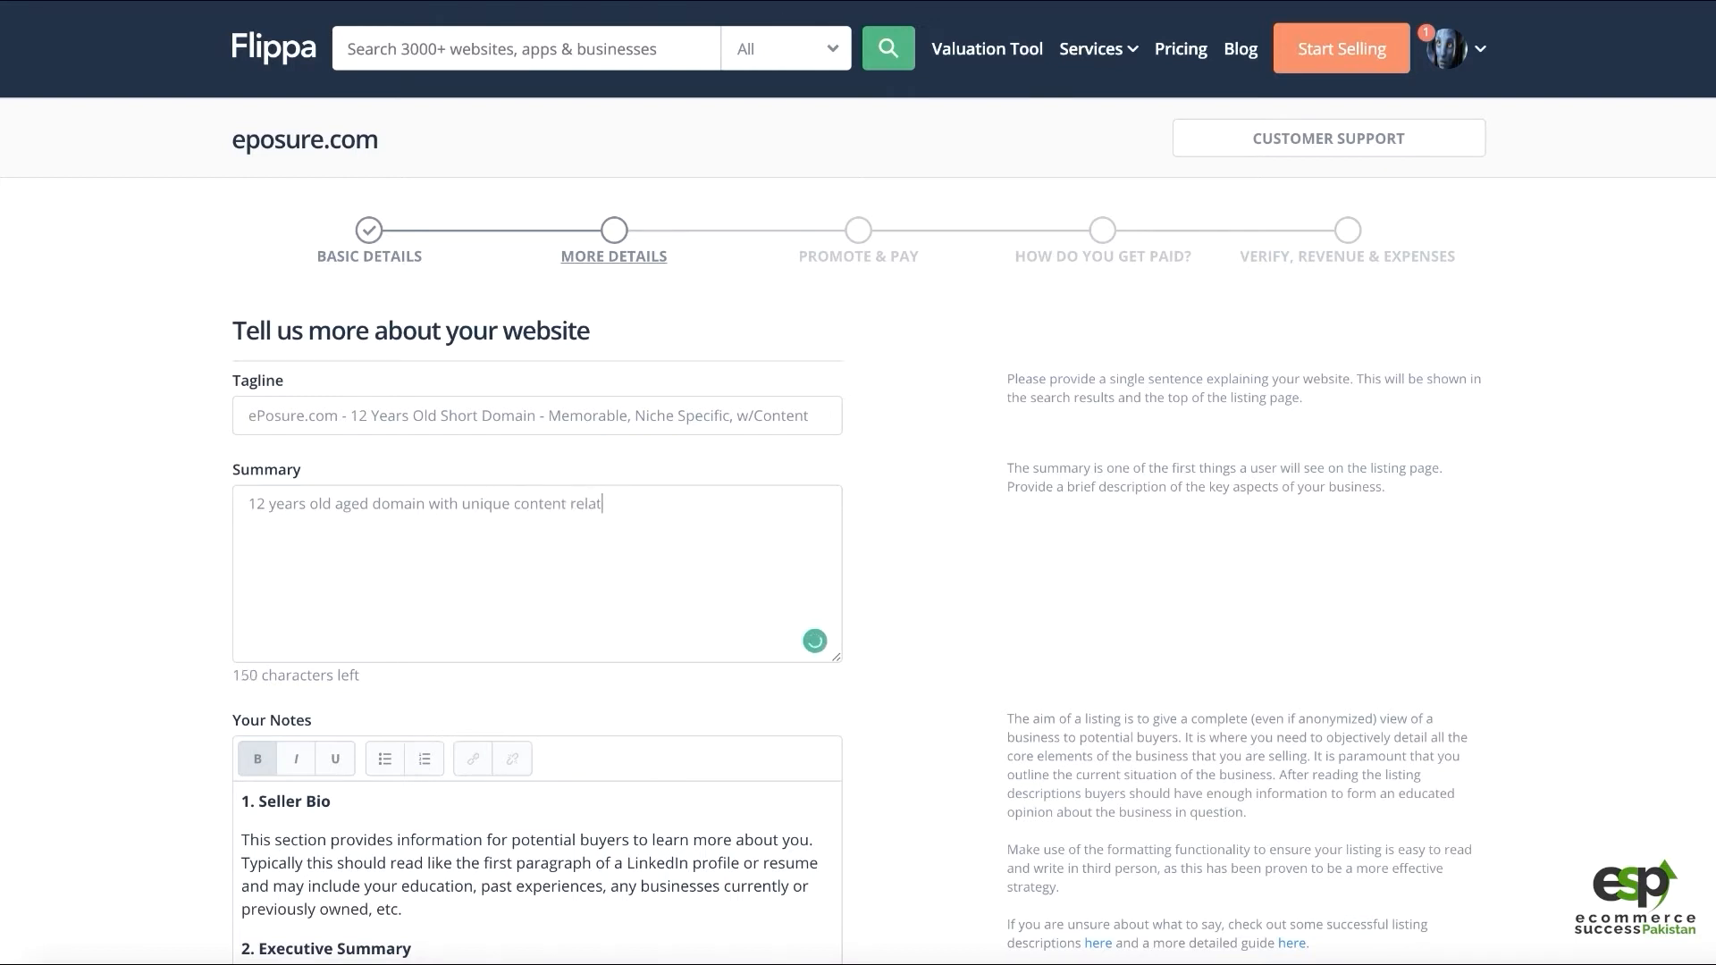
{"action": "type", "text": "photography niche.Hig"}
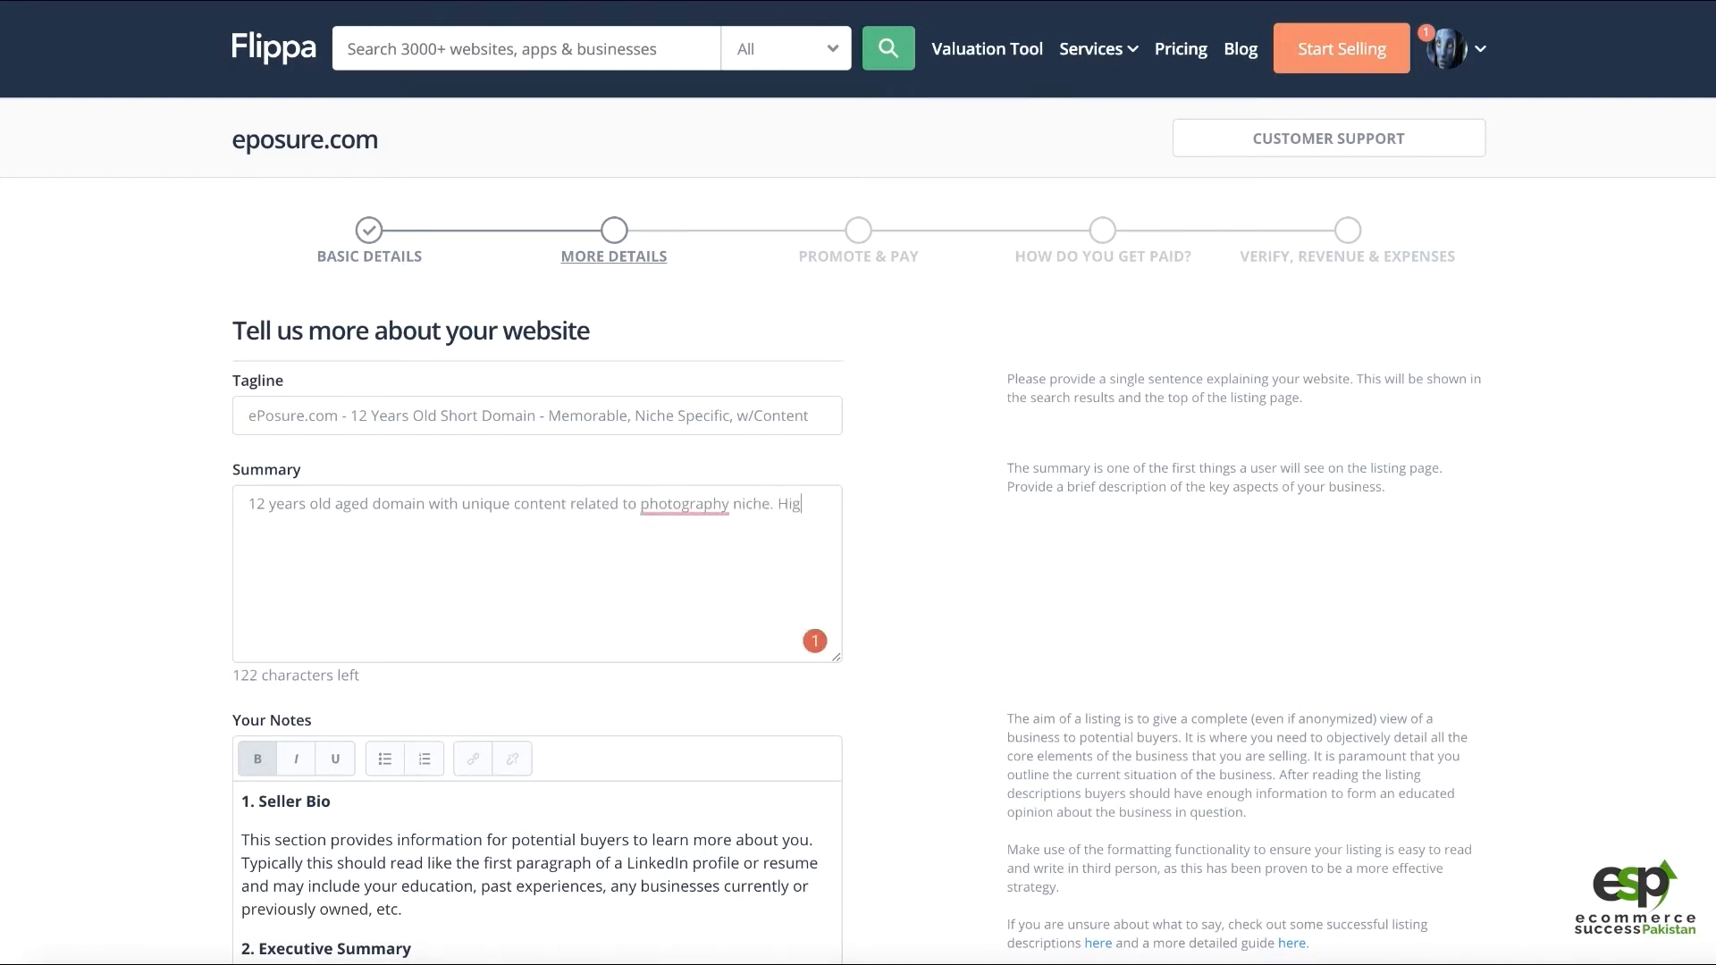
{"action": "mouse_move", "coordinate": [685, 502]}
{"action": "left_click", "coordinate": [703, 565]}
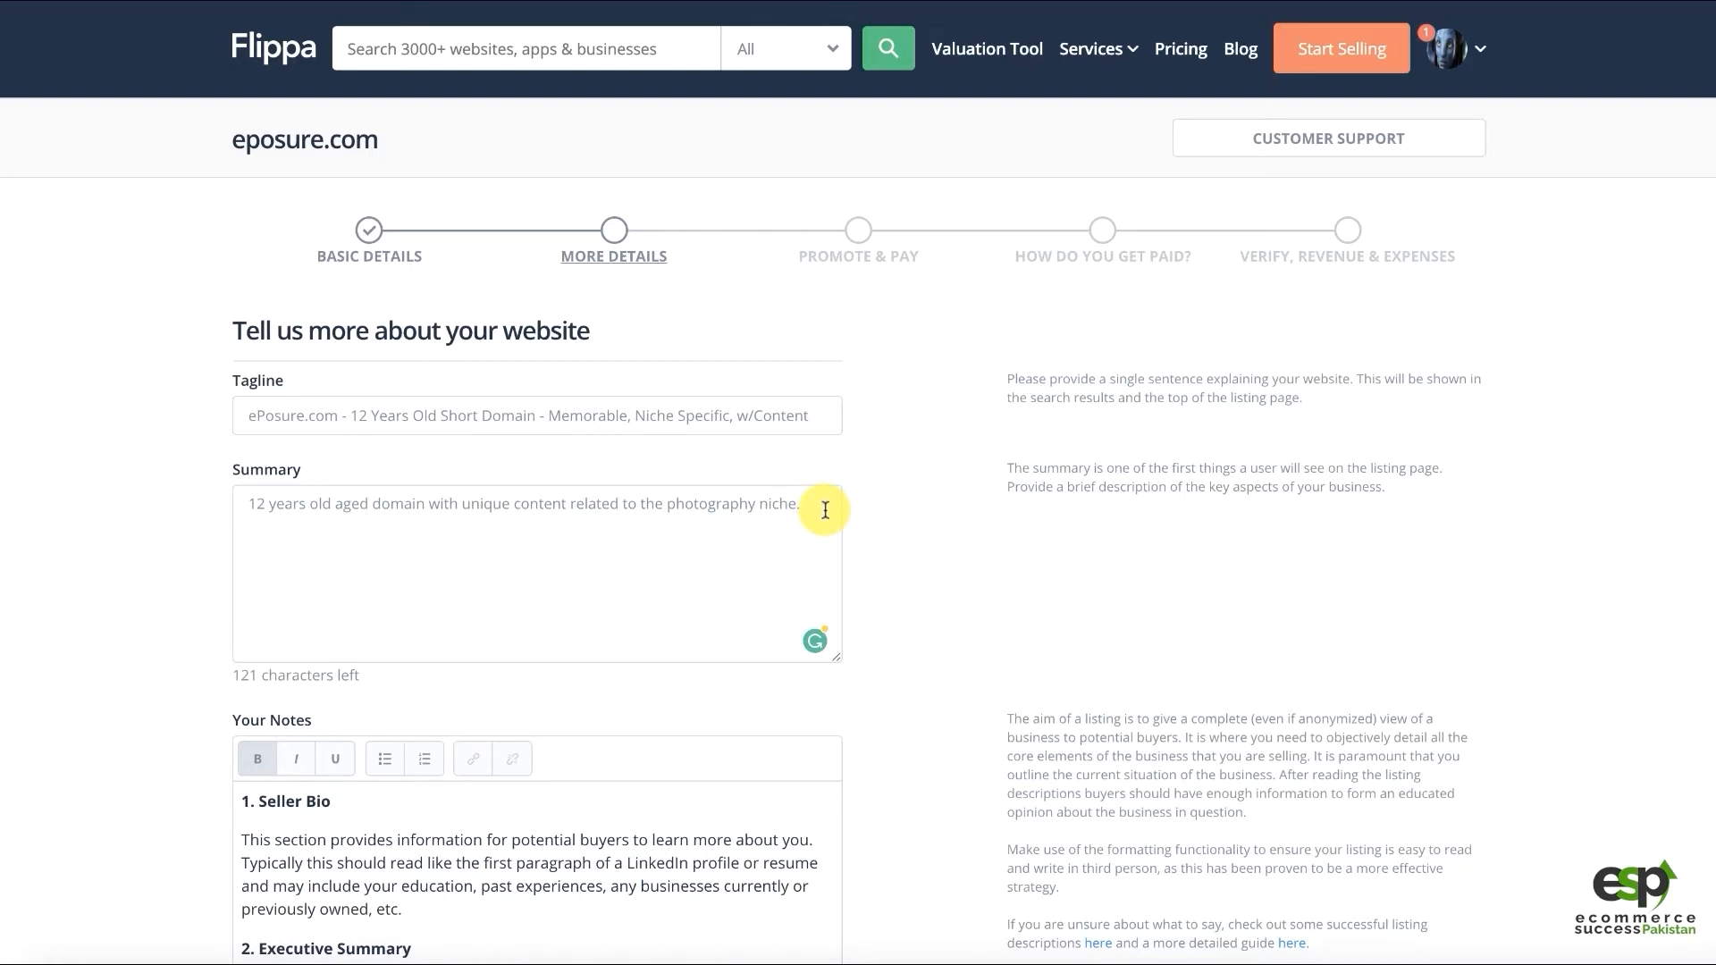
{"action": "scroll", "coordinate": [813, 536], "scroll_direction": "down", "scroll_amount": 2}
Replace the Seller Bio placeholder: 16 years experienced entrepreneur flipping online businesses, about 4+ sold recently
{"action": "left_click", "coordinate": [753, 685]}
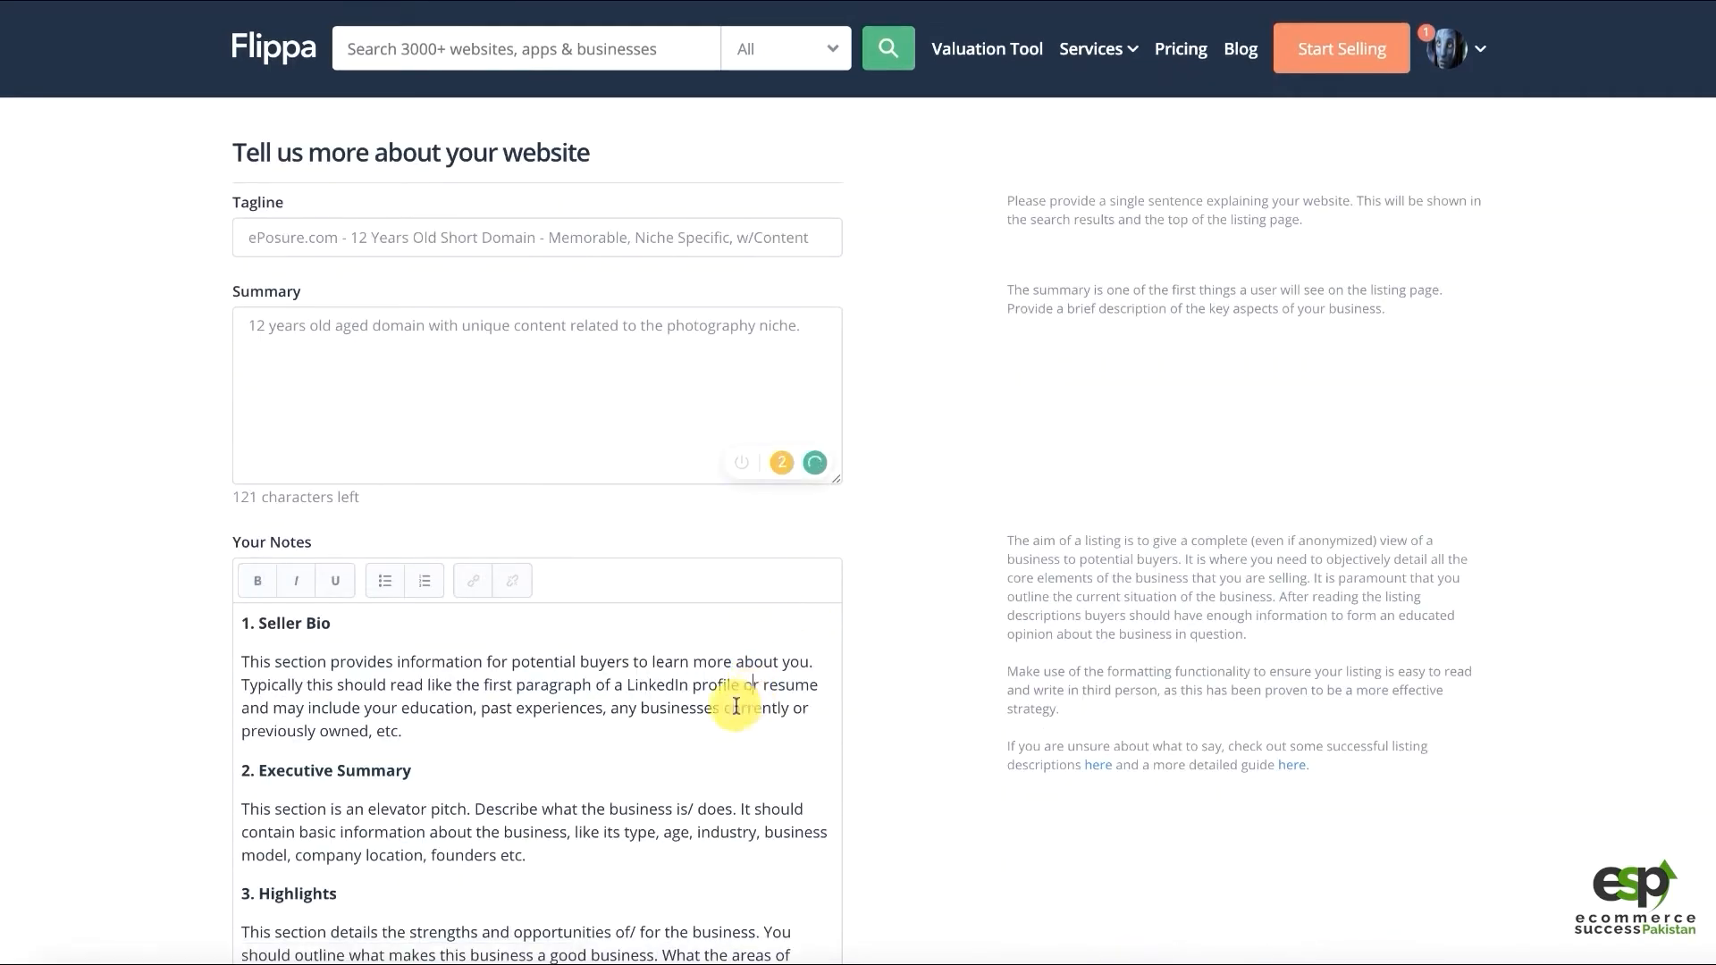
{"action": "scroll", "coordinate": [548, 701], "scroll_direction": "down", "scroll_amount": 4}
{"action": "left_click", "coordinate": [276, 295]}
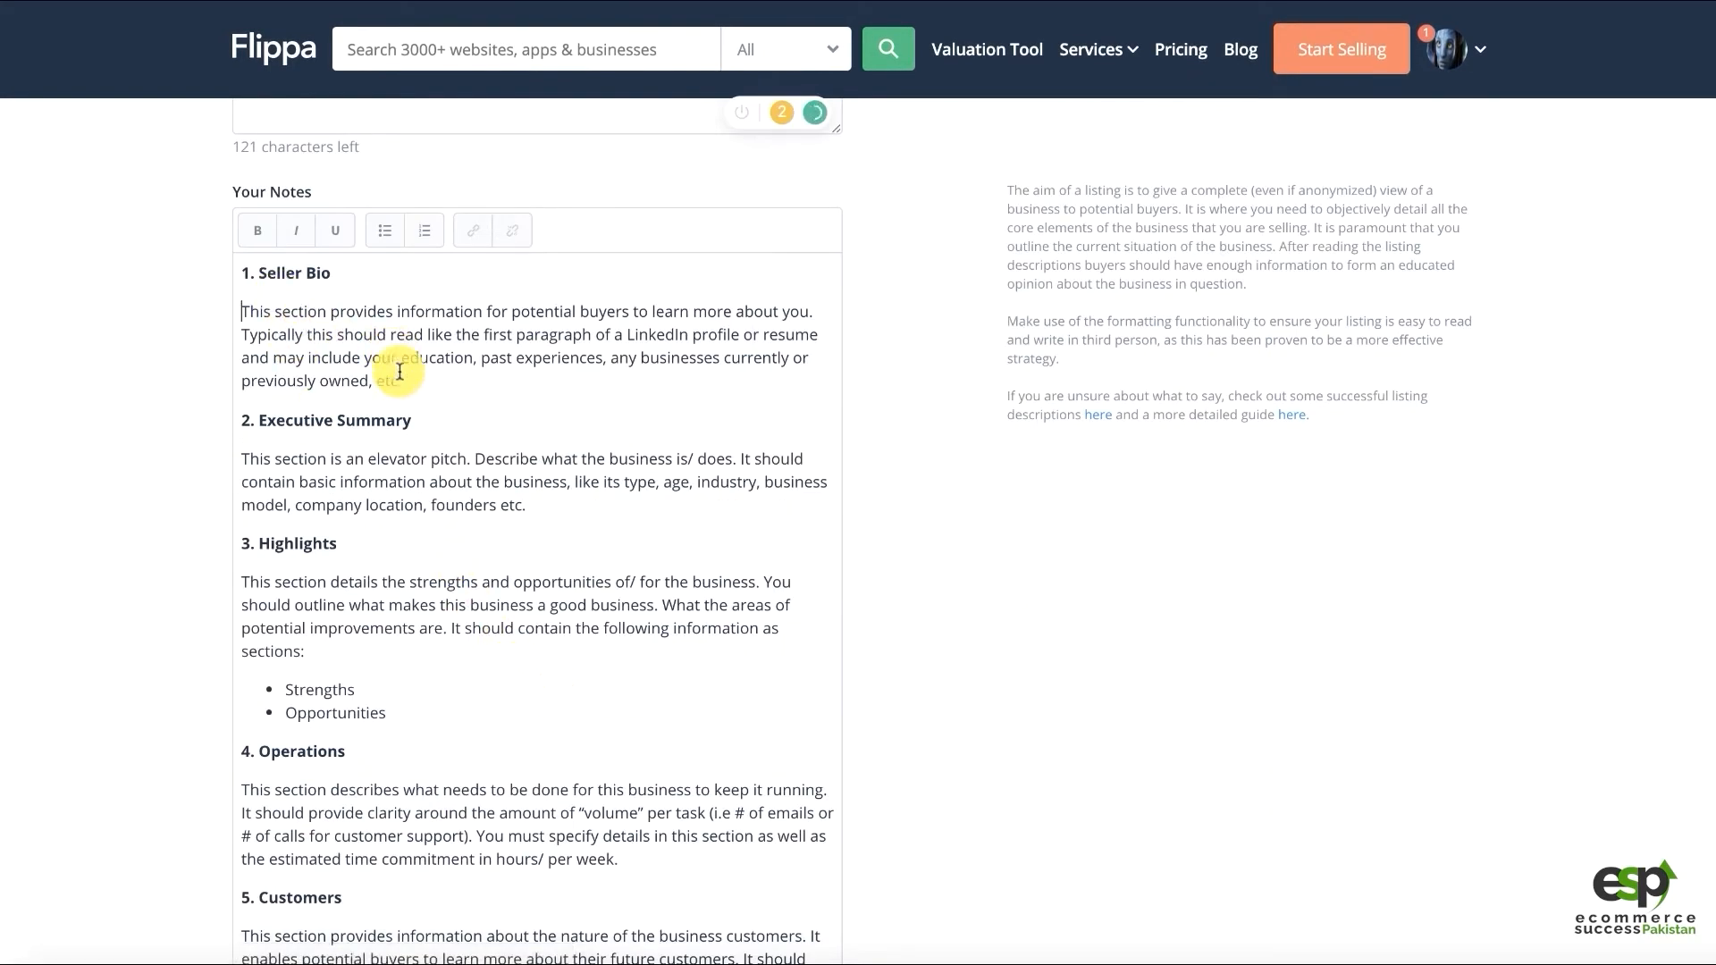
{"action": "left_click_drag", "start_coordinate": [401, 381], "coordinate": [183, 315]}
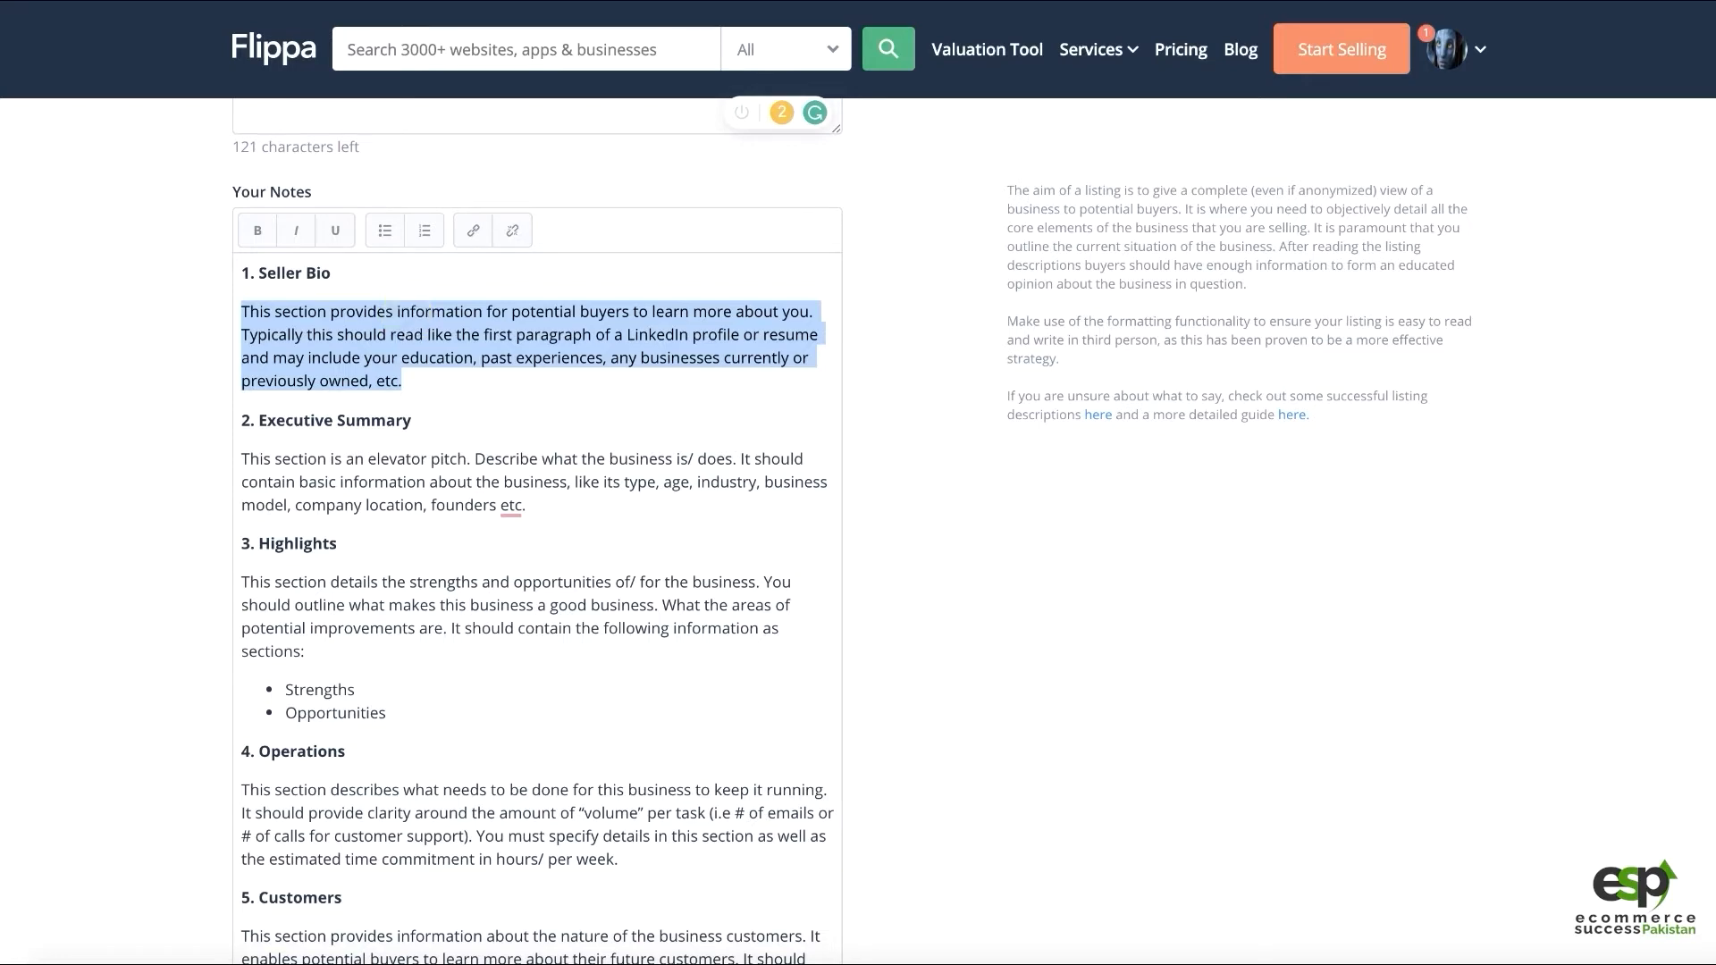
{"action": "type", "text": "I'm an en"}
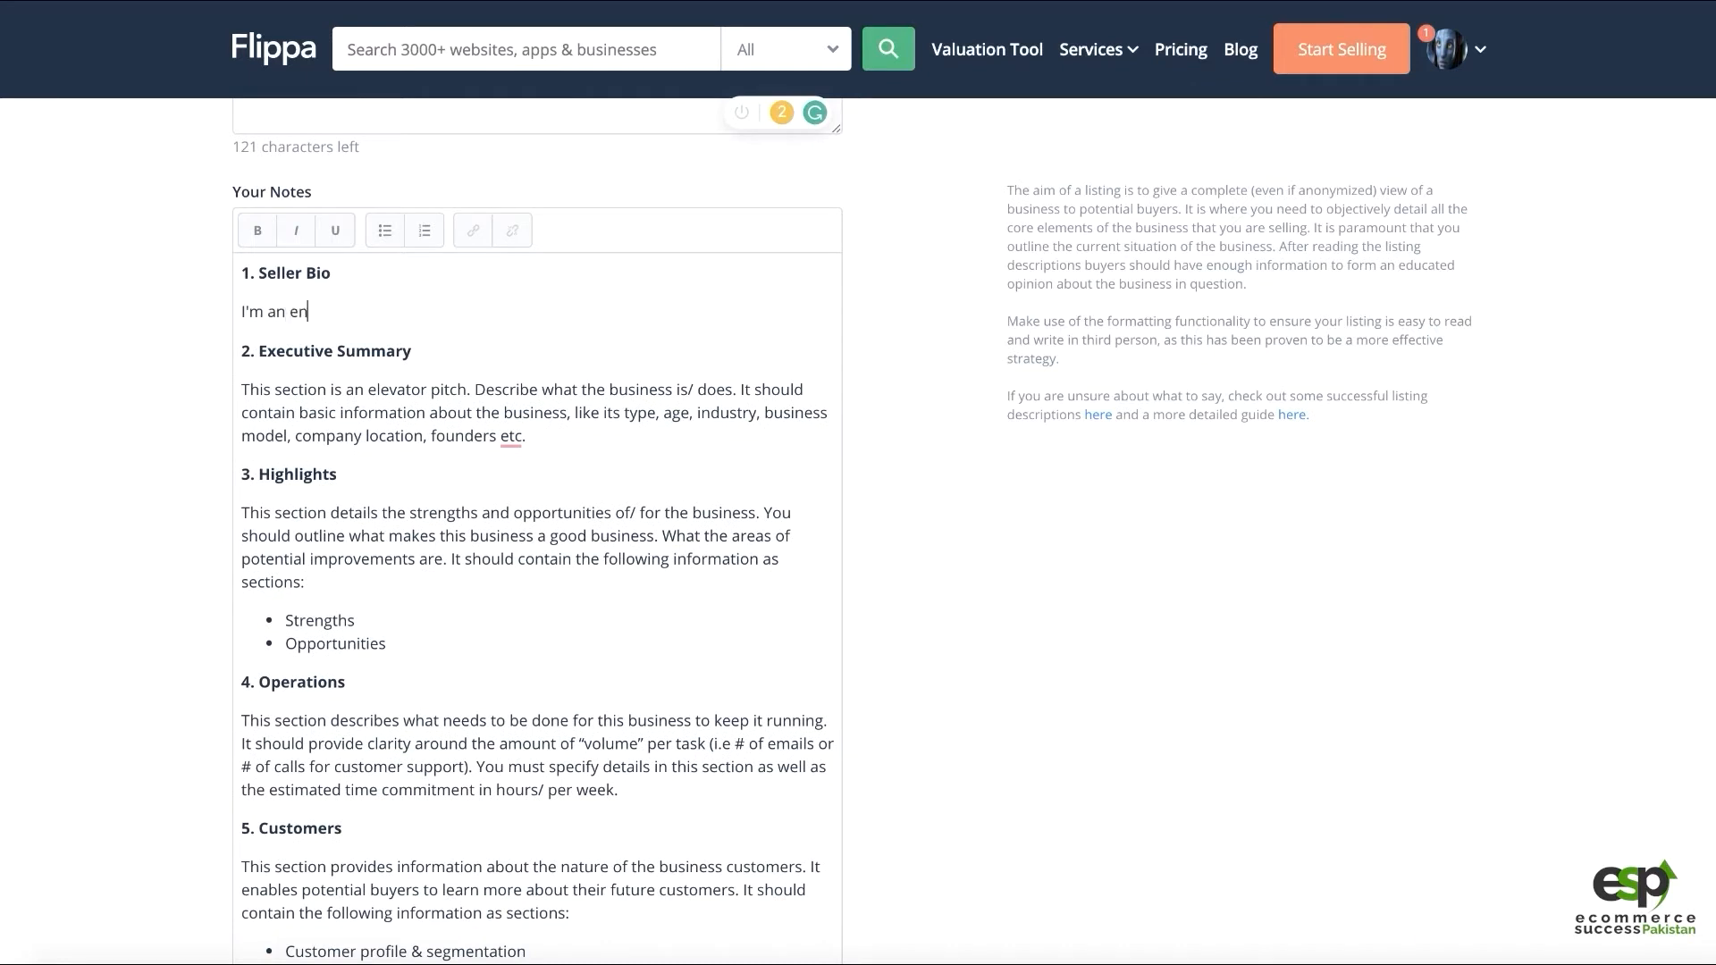
{"action": "type", "text": "treprenueur"}
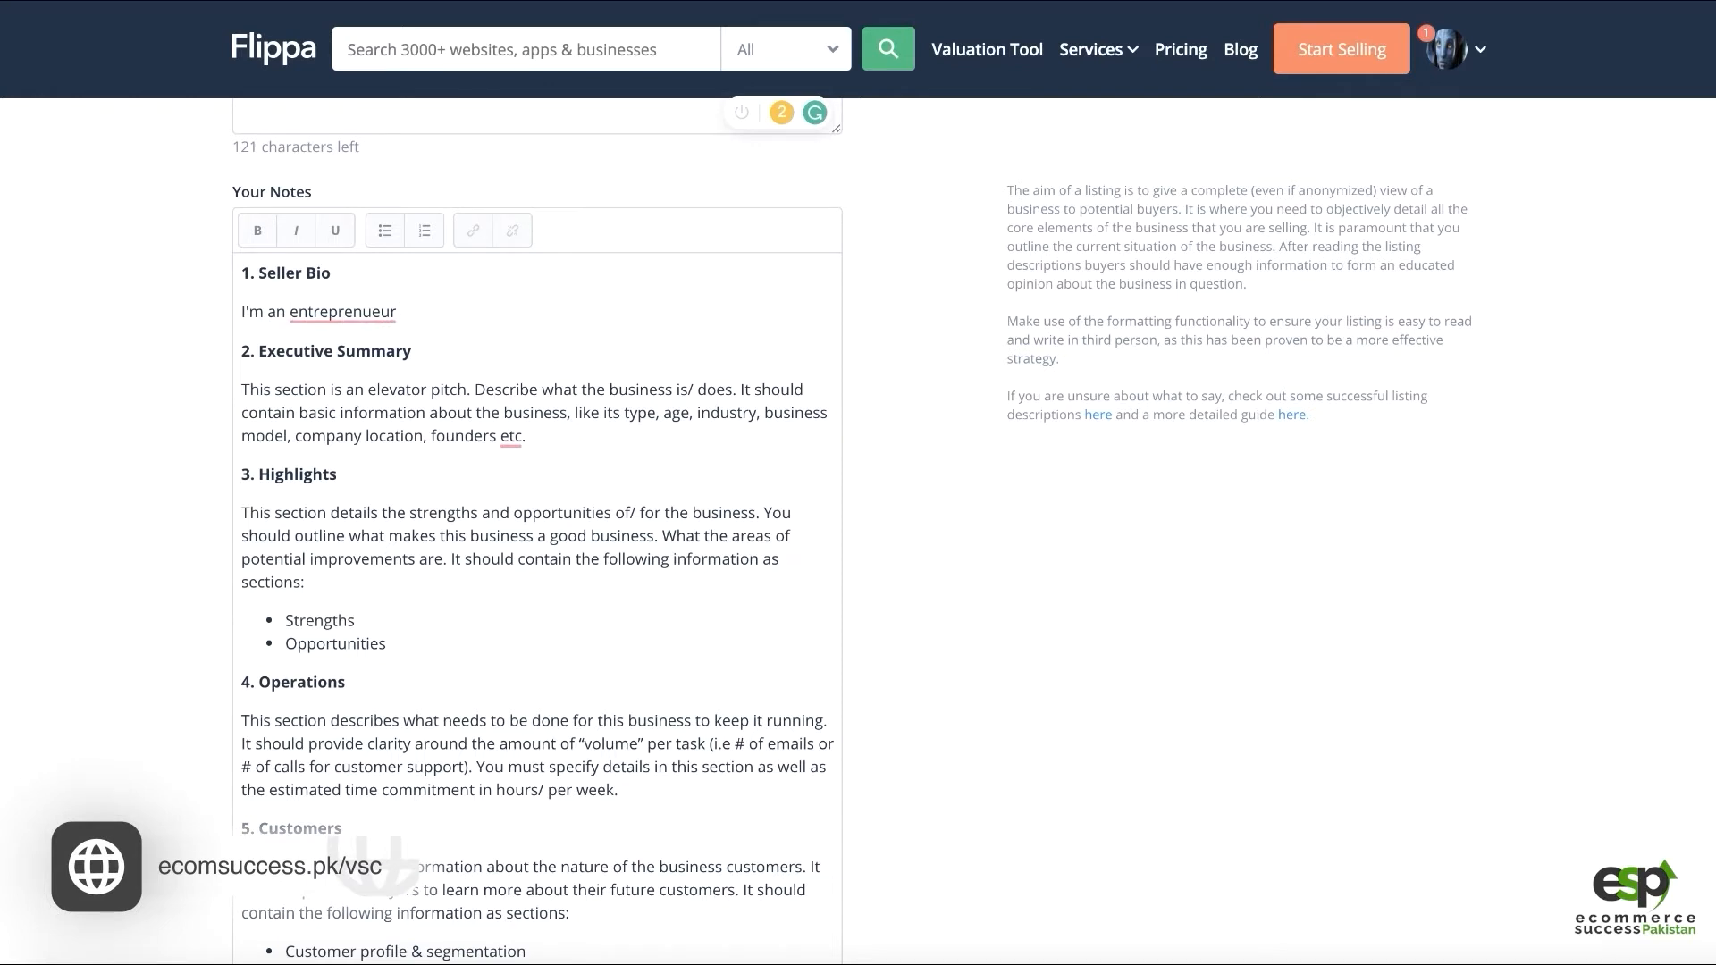
{"action": "key", "text": "BackSpace"}
{"action": "key", "text": "BackSpace"}
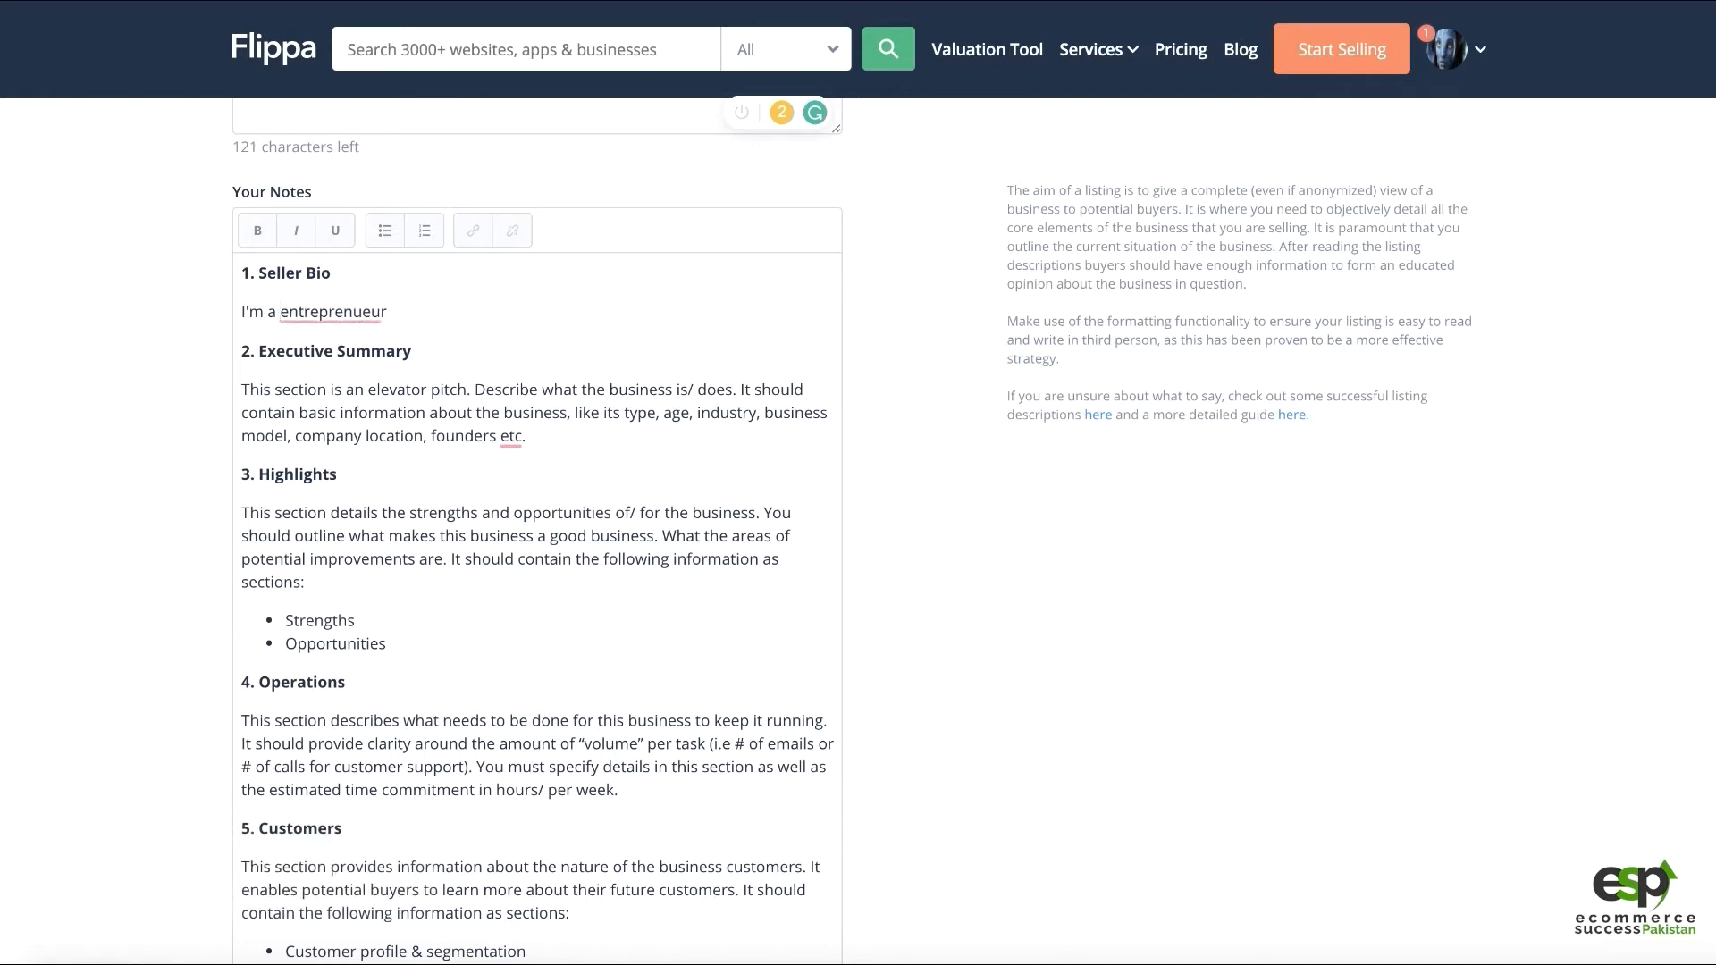
{"action": "type", "text": "16 years experience"}
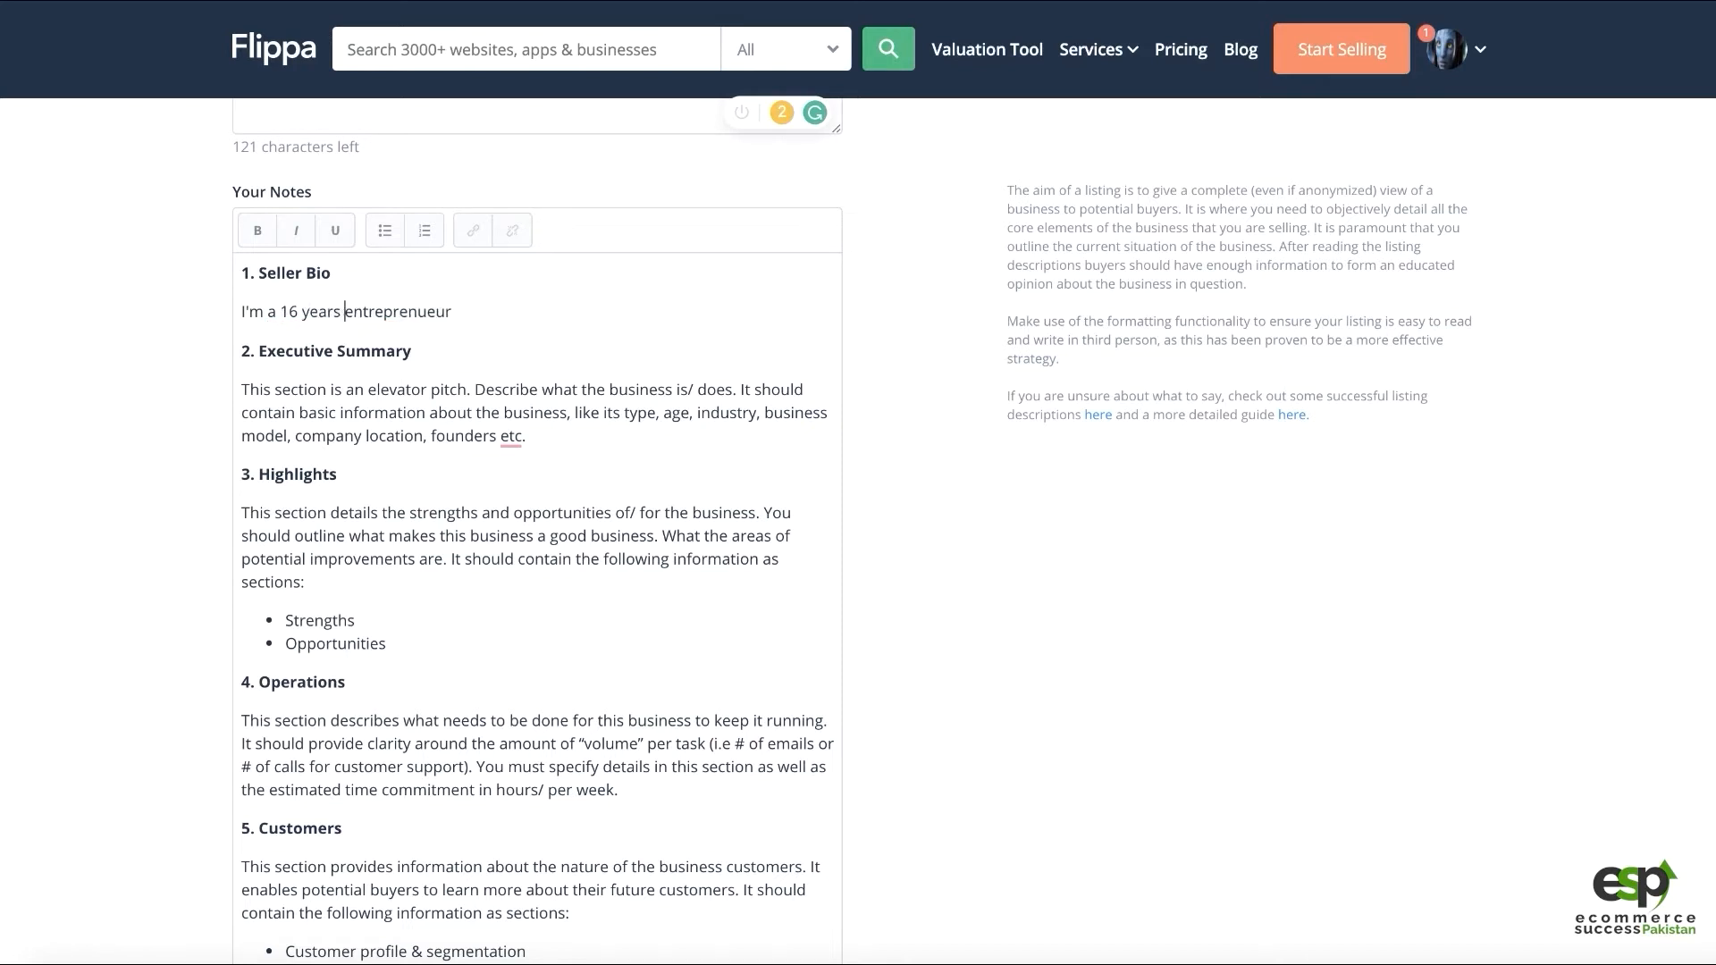
{"action": "type", "text": "d e"}
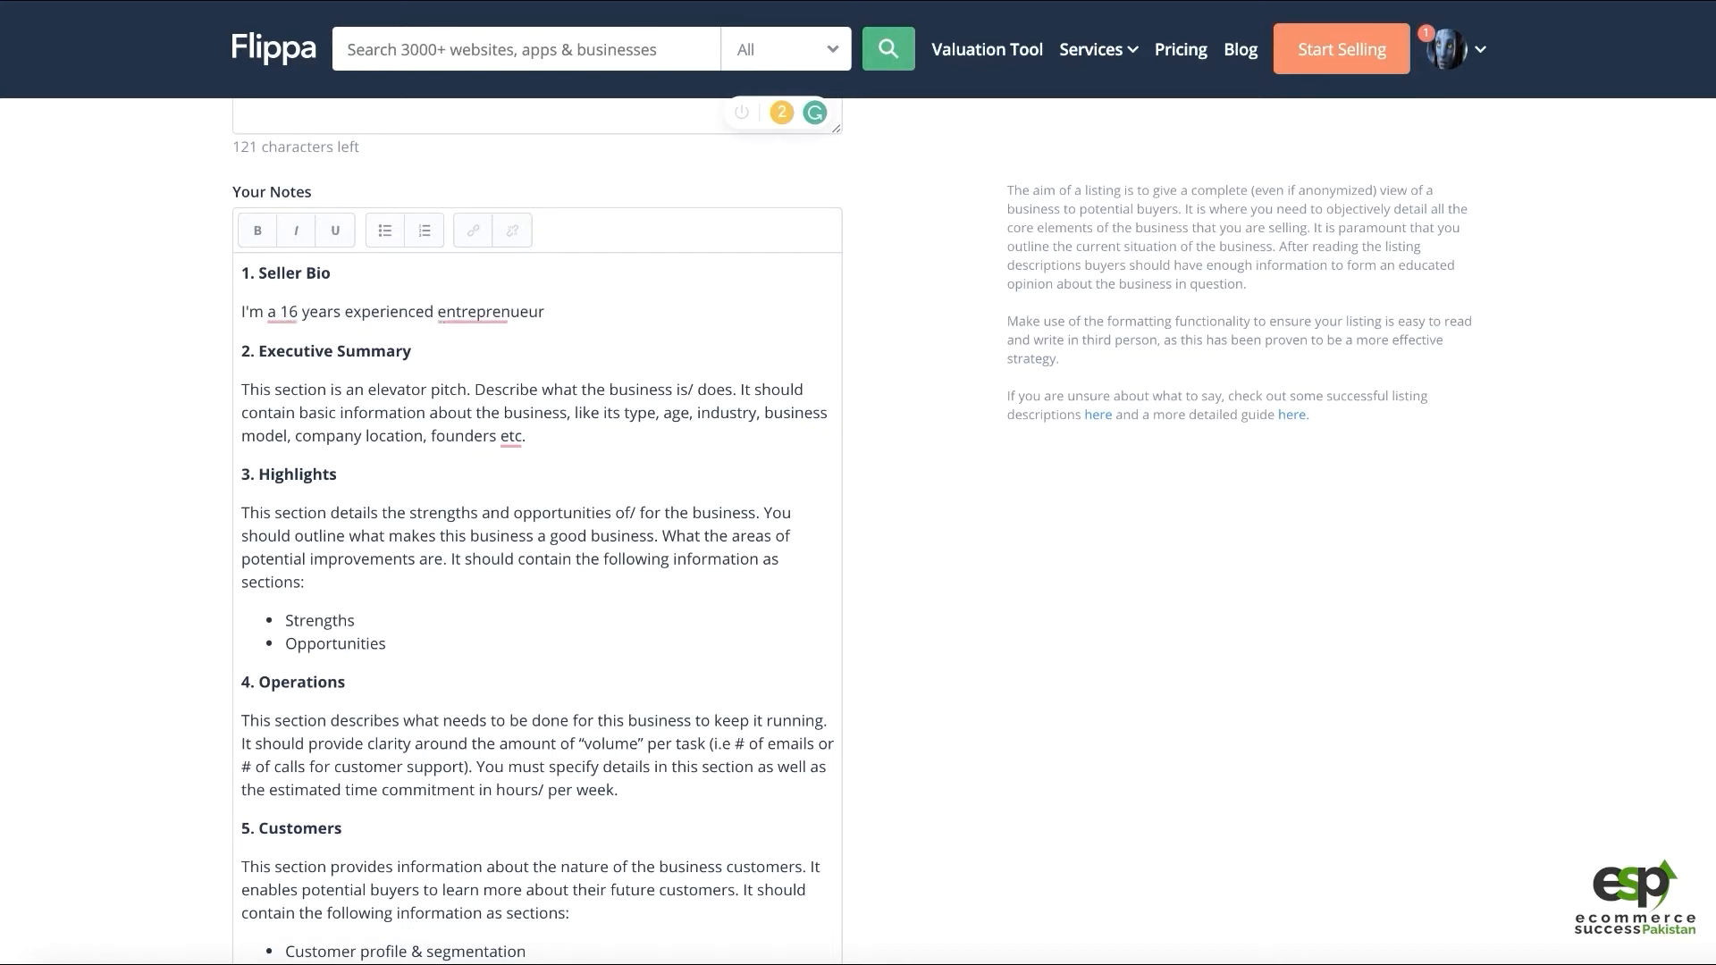
{"action": "type", "text": "doing multiple businesses"}
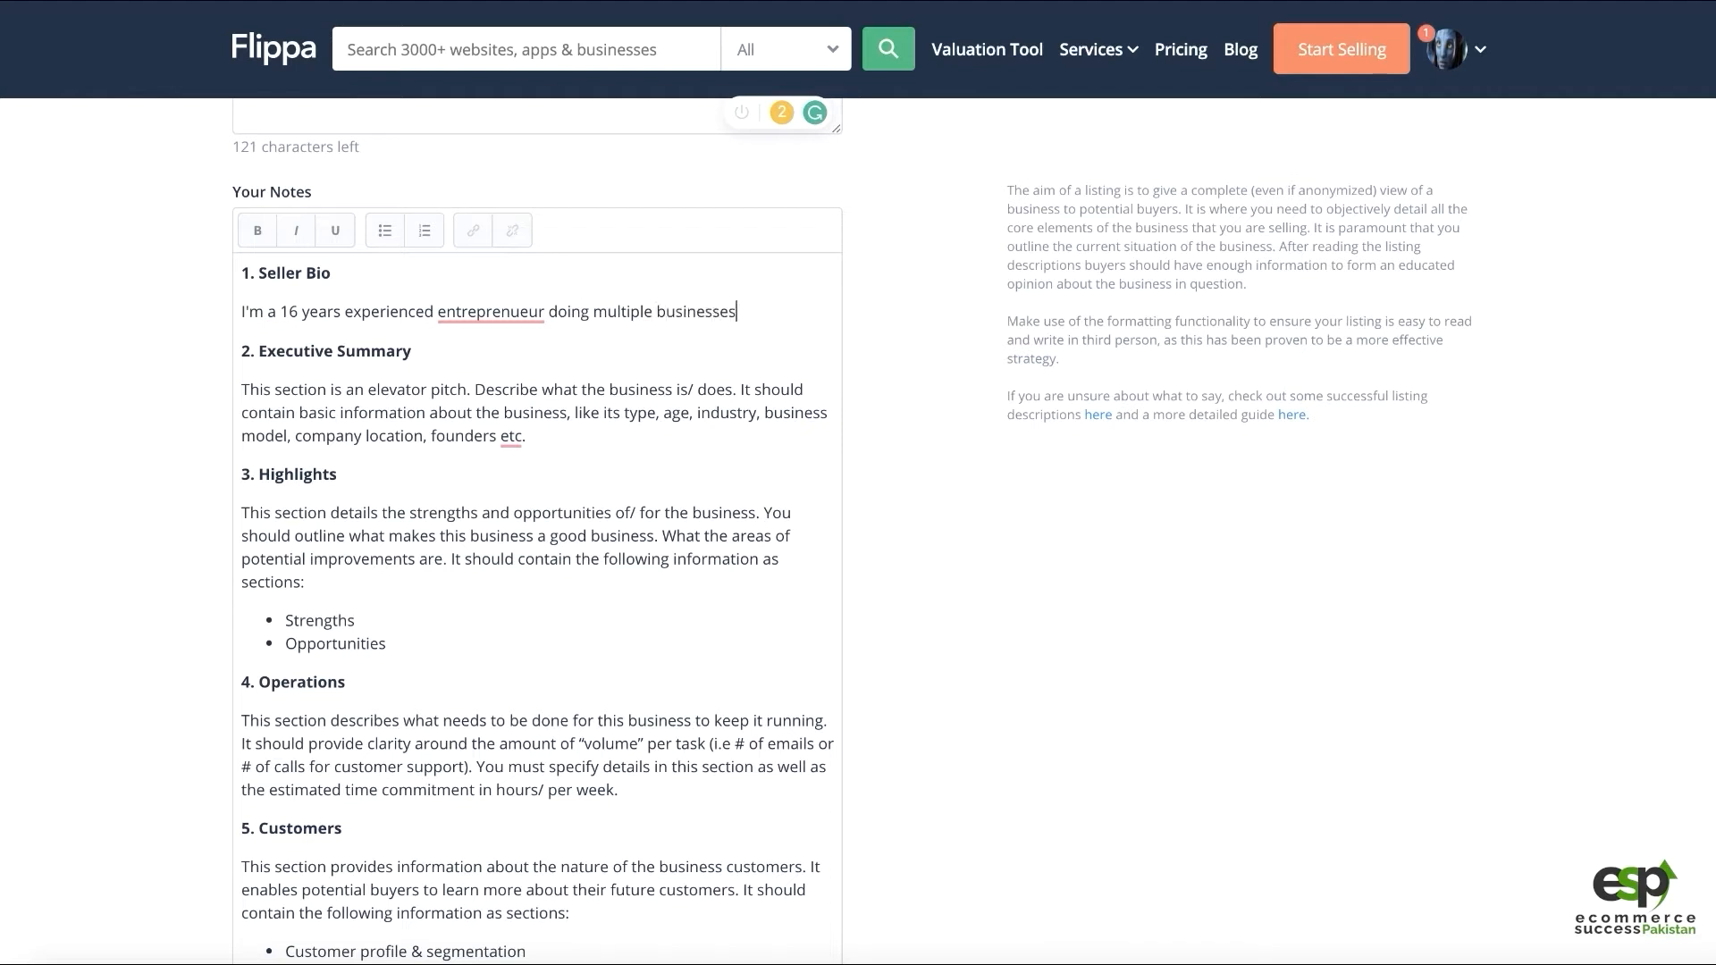
{"action": "type", "text": " online and flippi"}
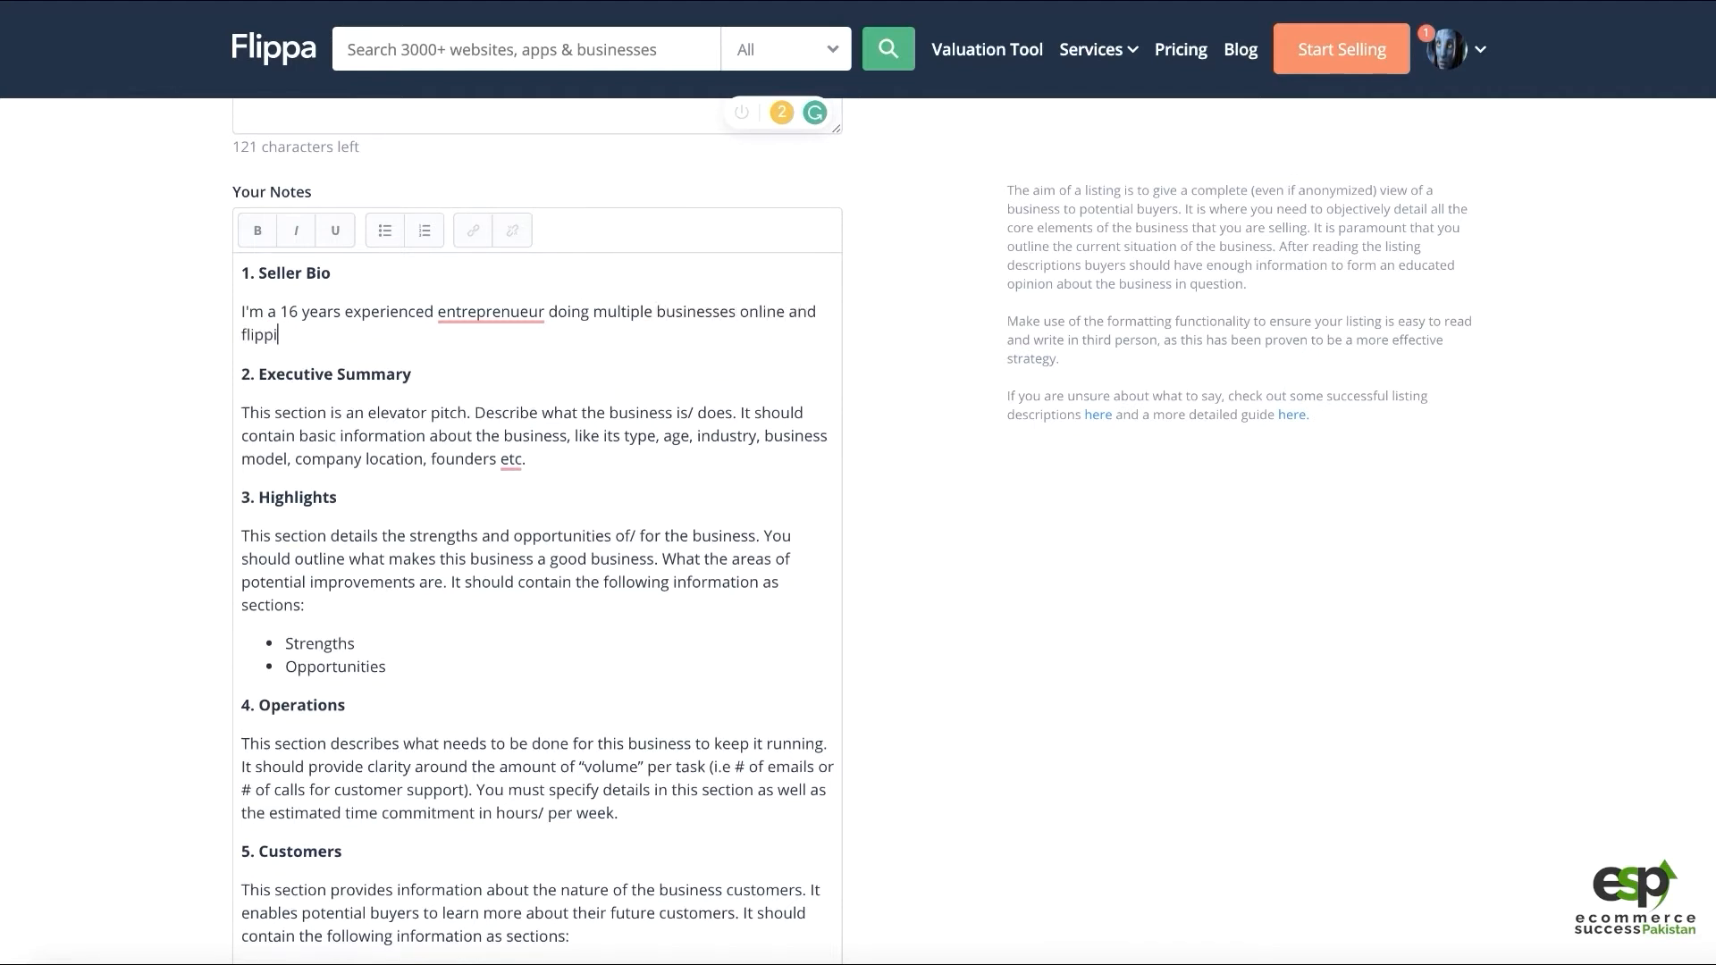
{"action": "type", "text": "ing"}
{"action": "key", "text": "BackSpace"}
{"action": "key", "text": "BackSpace"}
{"action": "key", "text": "BackSpace"}
{"action": "key", "text": "BackSpace"}
{"action": "type", "text": ". Sold about 4+ businesses"}
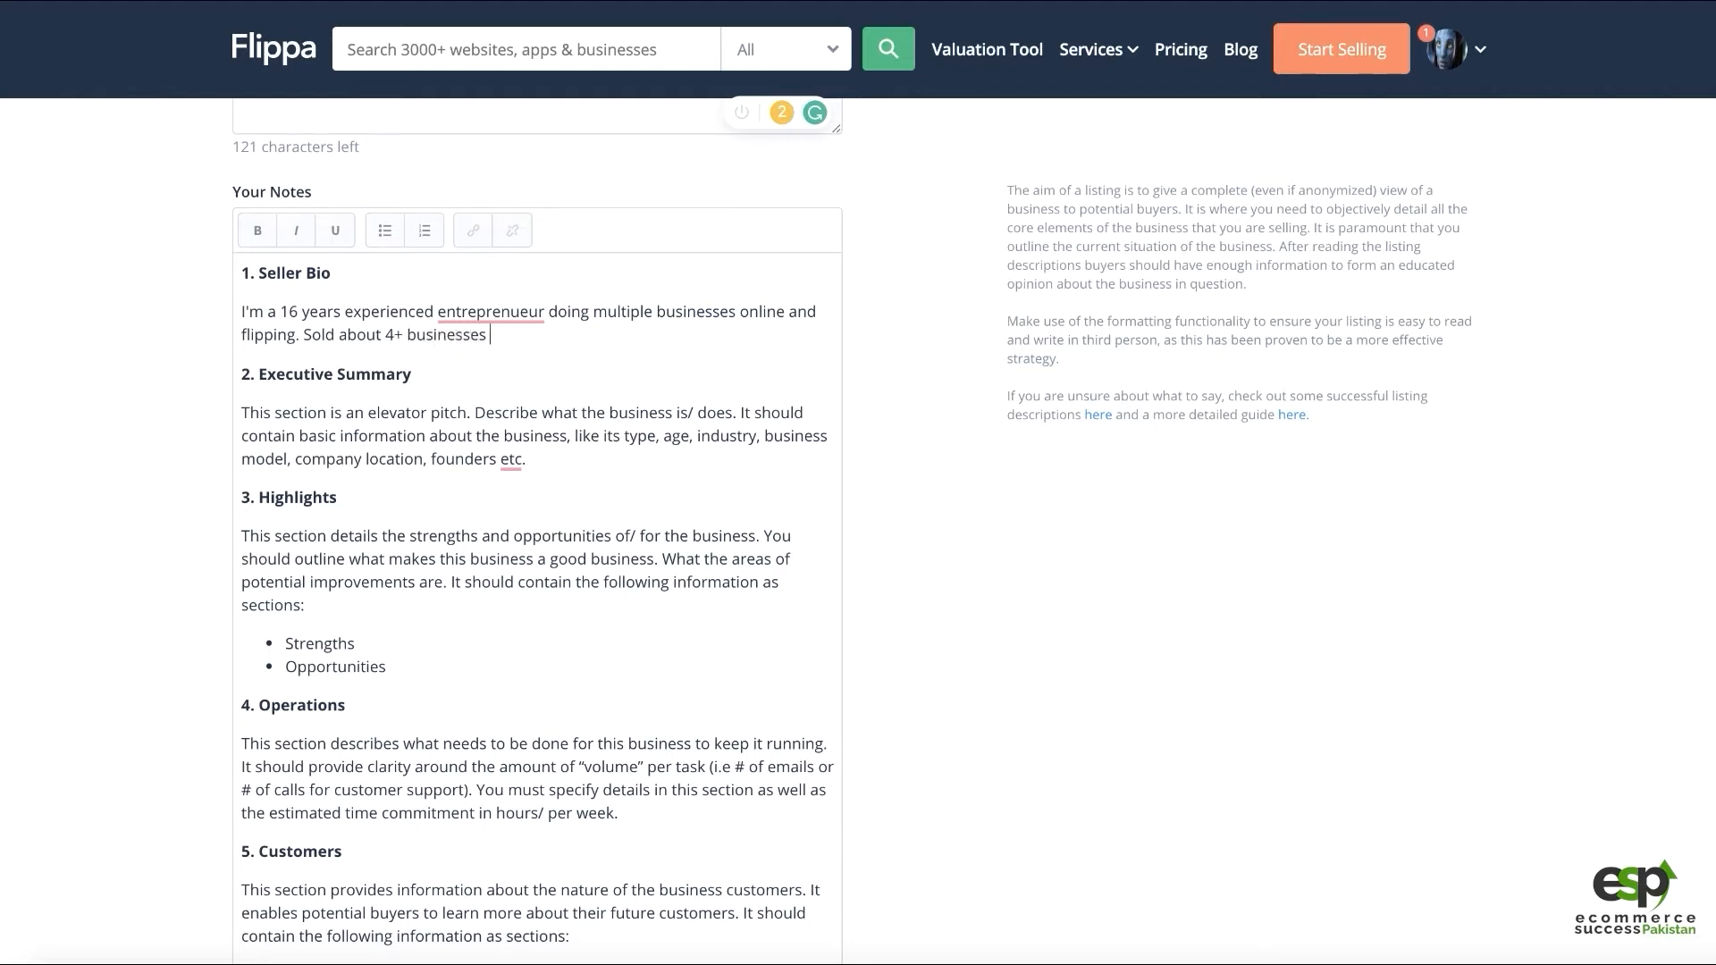
{"action": "type", "text": " already in the recent past."}
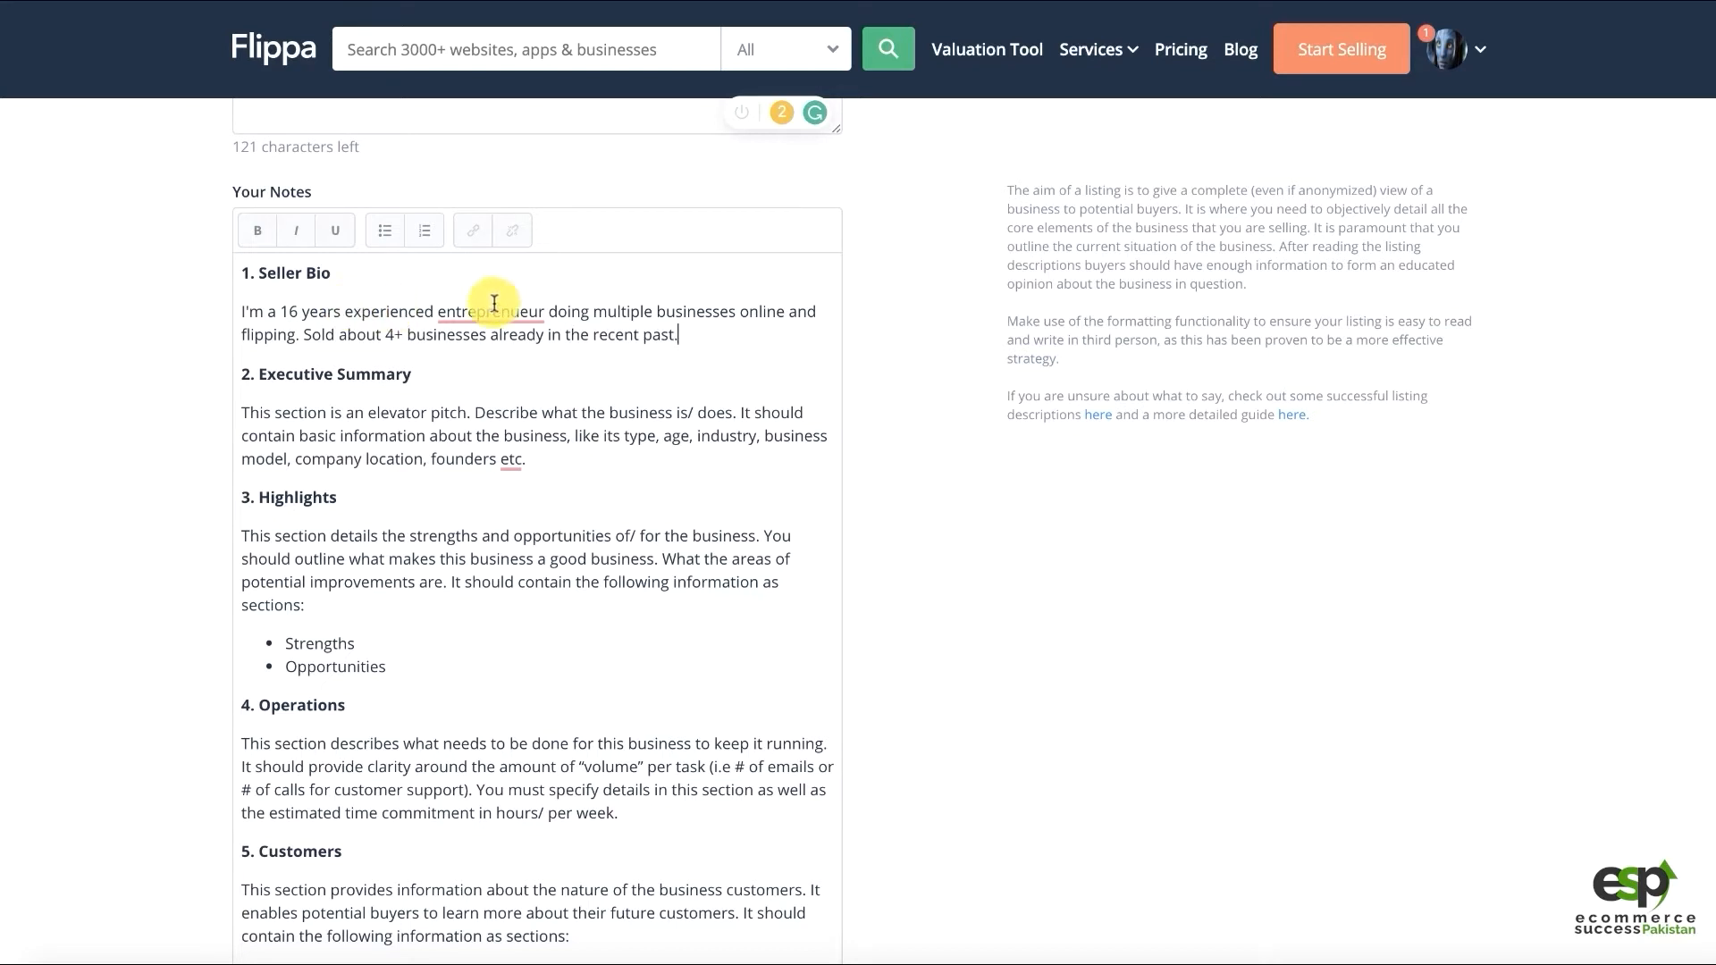
{"action": "left_click", "coordinate": [493, 311]}
{"action": "left_click", "coordinate": [505, 346]}
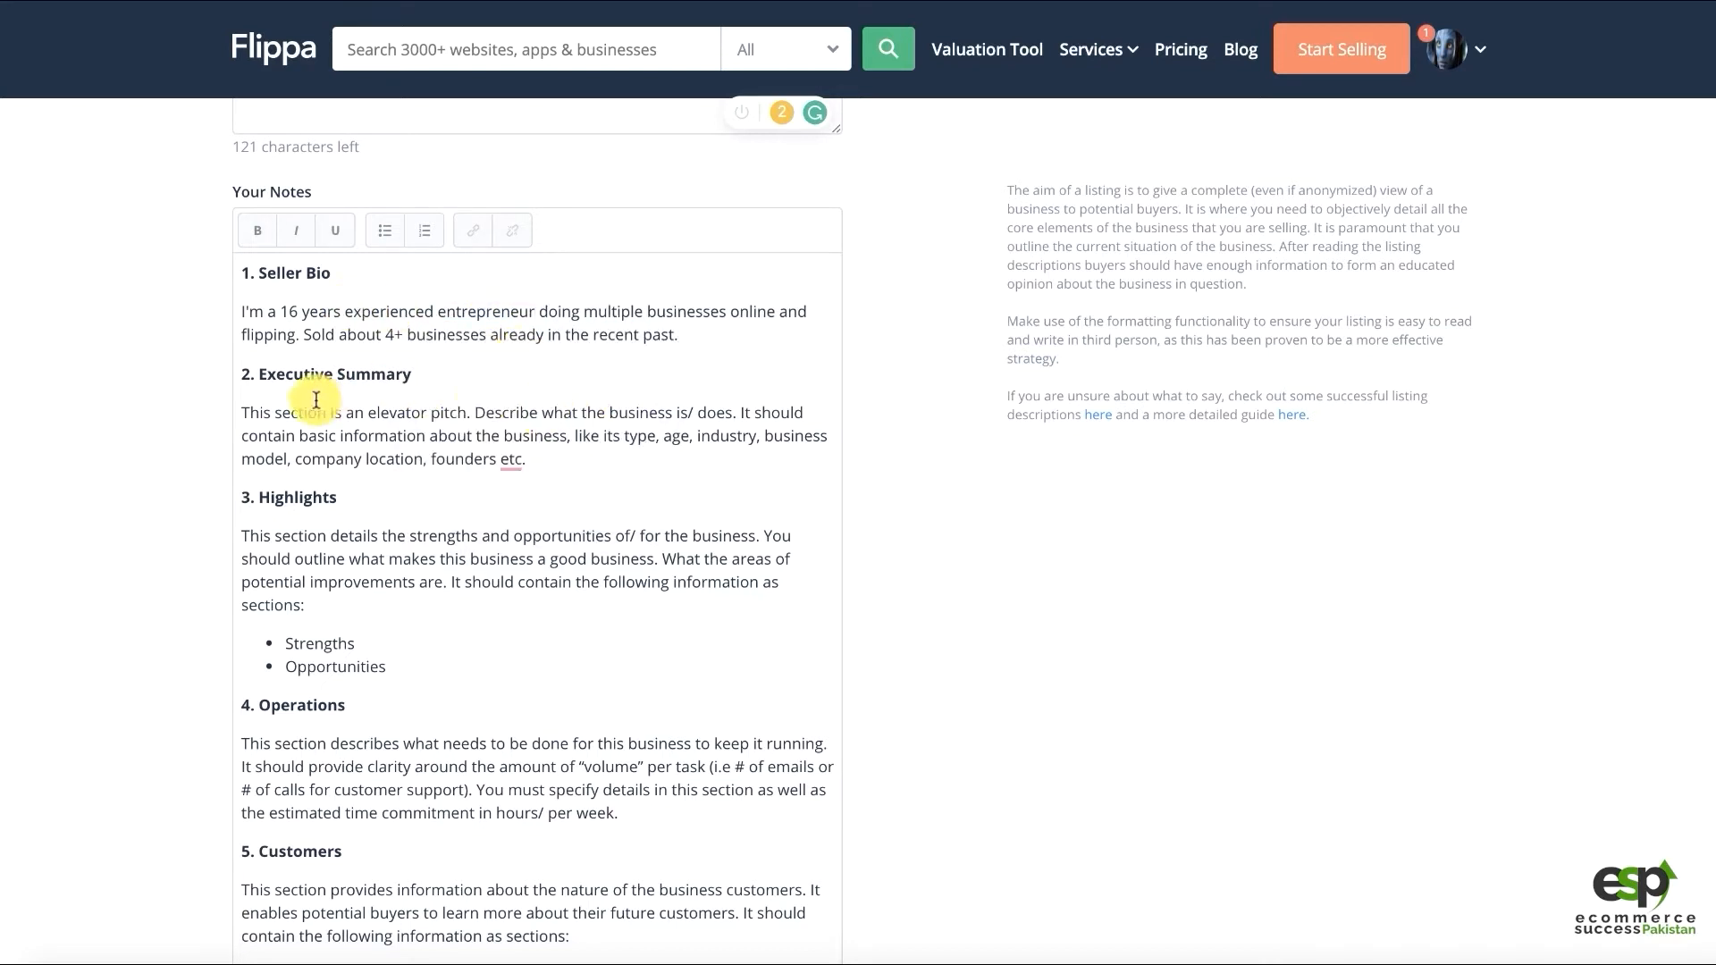
Replace the Executive Summary placeholder with 'This website and domain is niche specific to photography.'
{"action": "left_click", "coordinate": [280, 413]}
{"action": "left_click_drag", "start_coordinate": [548, 456], "coordinate": [223, 421]}
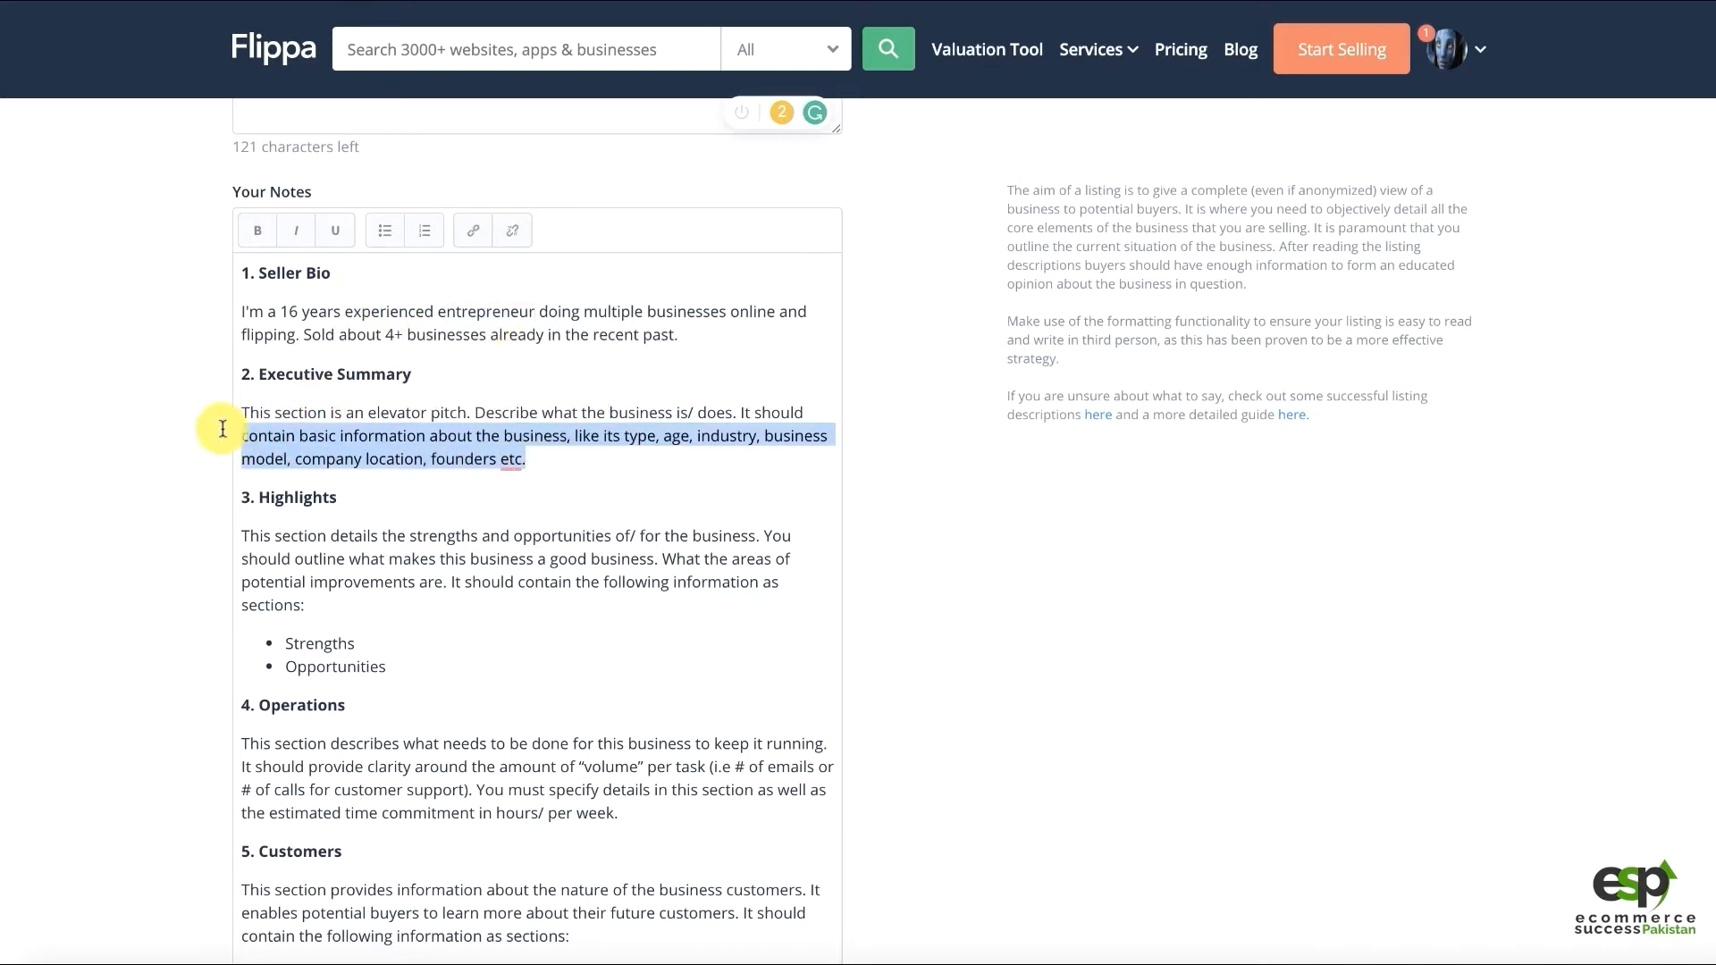
{"action": "left_click", "coordinate": [476, 415]}
{"action": "left_click_drag", "start_coordinate": [534, 459], "coordinate": [229, 420]}
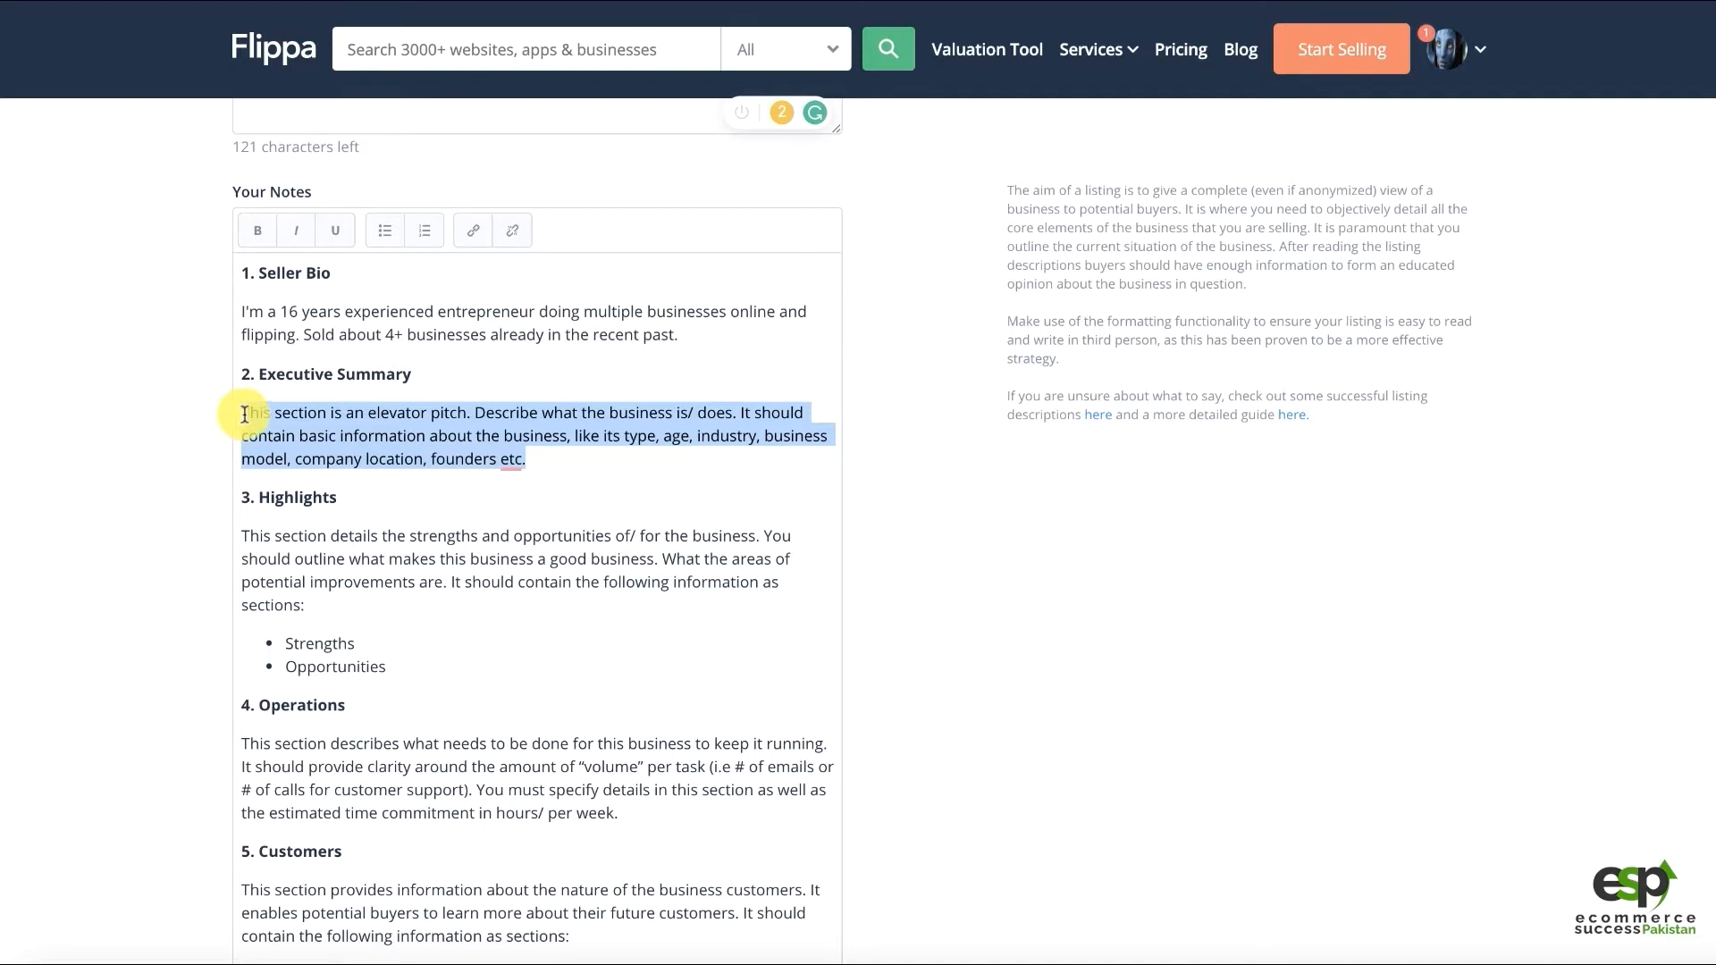
{"action": "type", "text": "Th"}
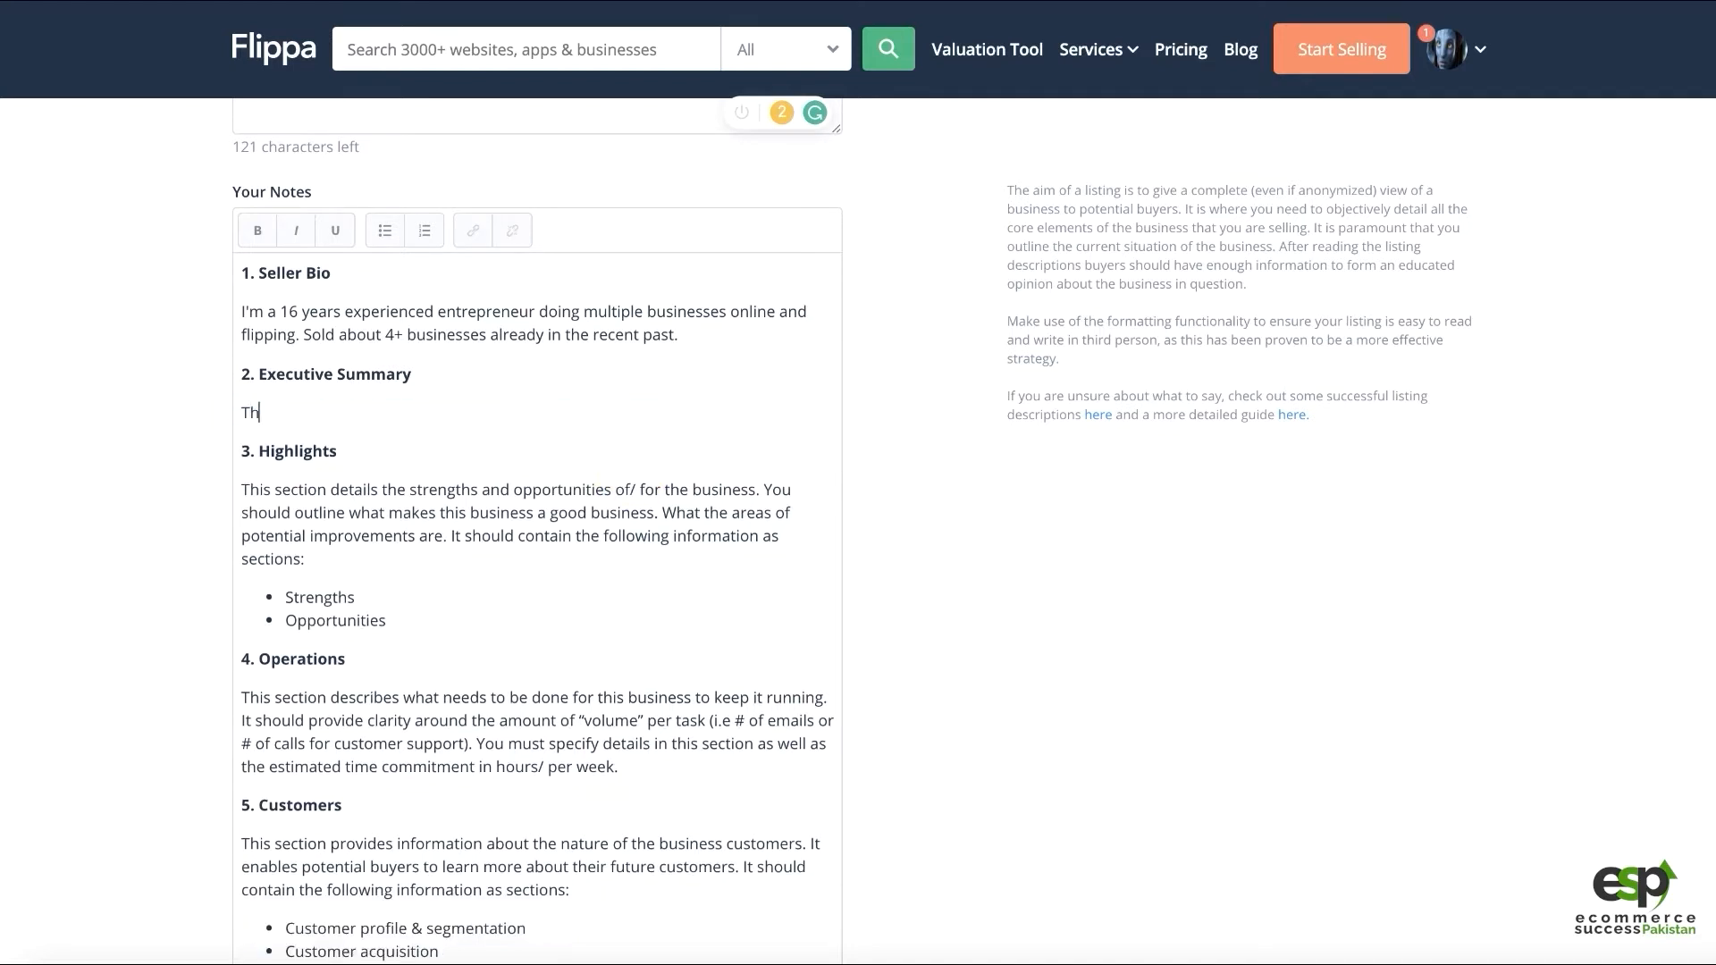
{"action": "type", "text": "is website understand"}
{"action": "key", "text": "ctrl+BackSpace"}
{"action": "type", "text": "and domain is niche"}
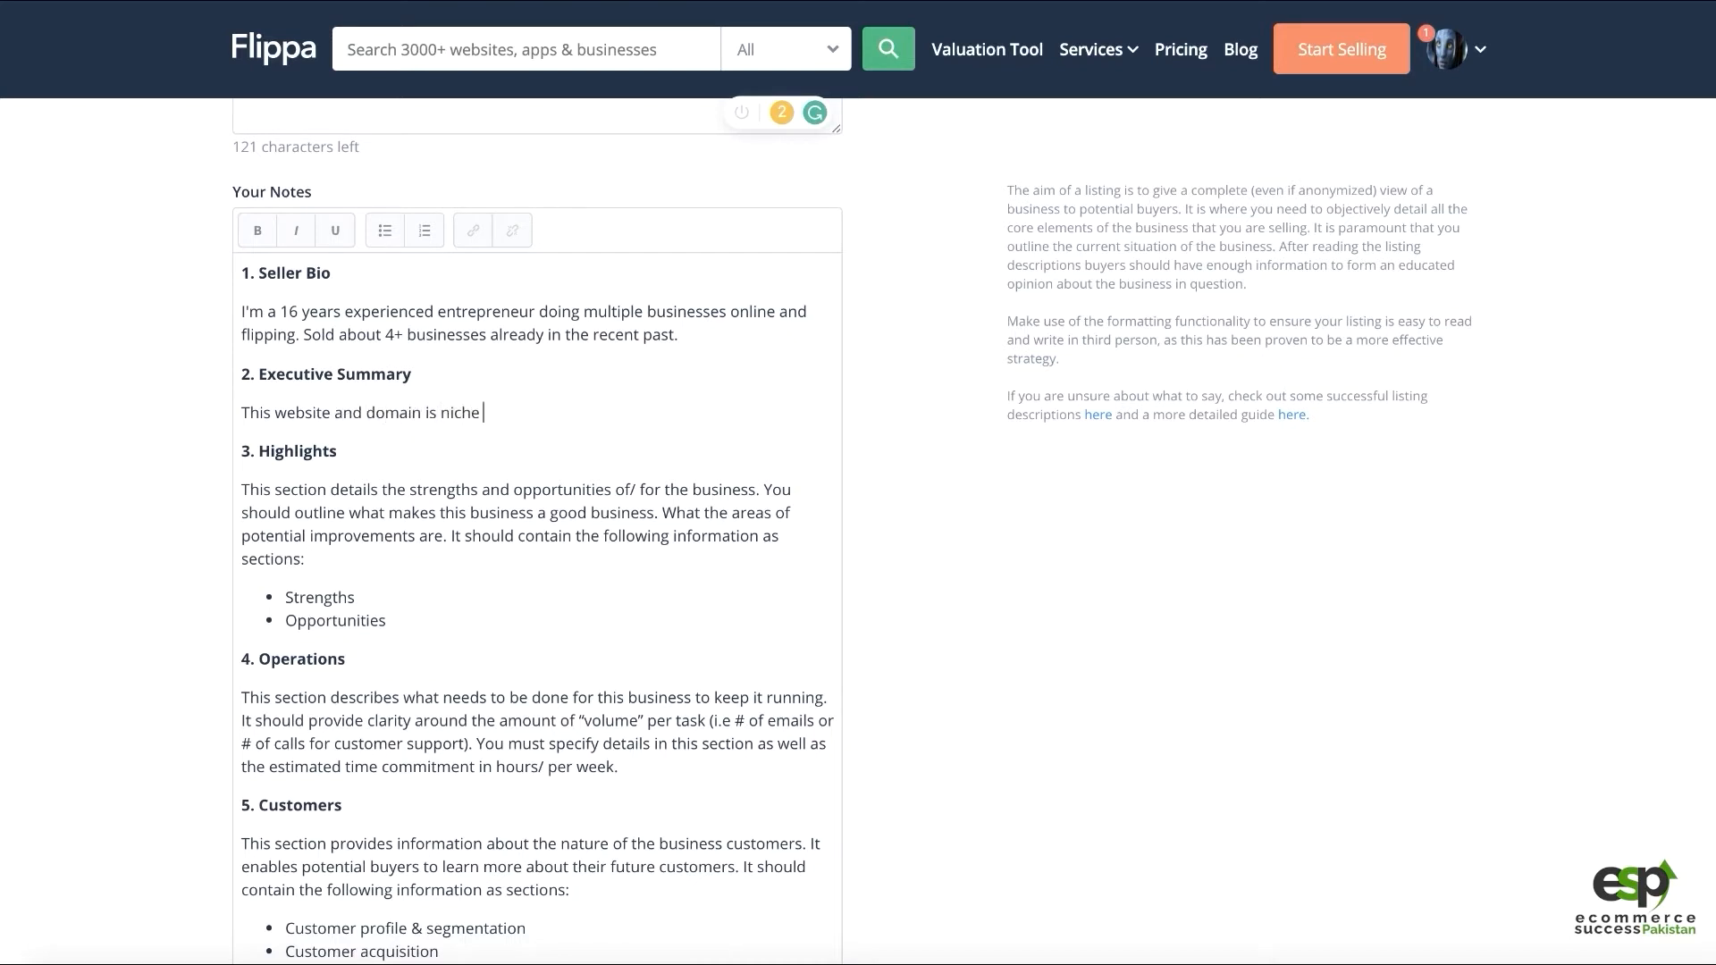
{"action": "type", "text": " specific for PHotog"}
{"action": "key", "text": "BackSpace"}
{"action": "key", "text": "BackSpace"}
{"action": "key", "text": "BackSpace"}
{"action": "key", "text": "BackSpace"}
{"action": "key", "text": "BackSpace"}
{"action": "key", "text": "BackSpace"}
{"action": "type", "text": "photog"}
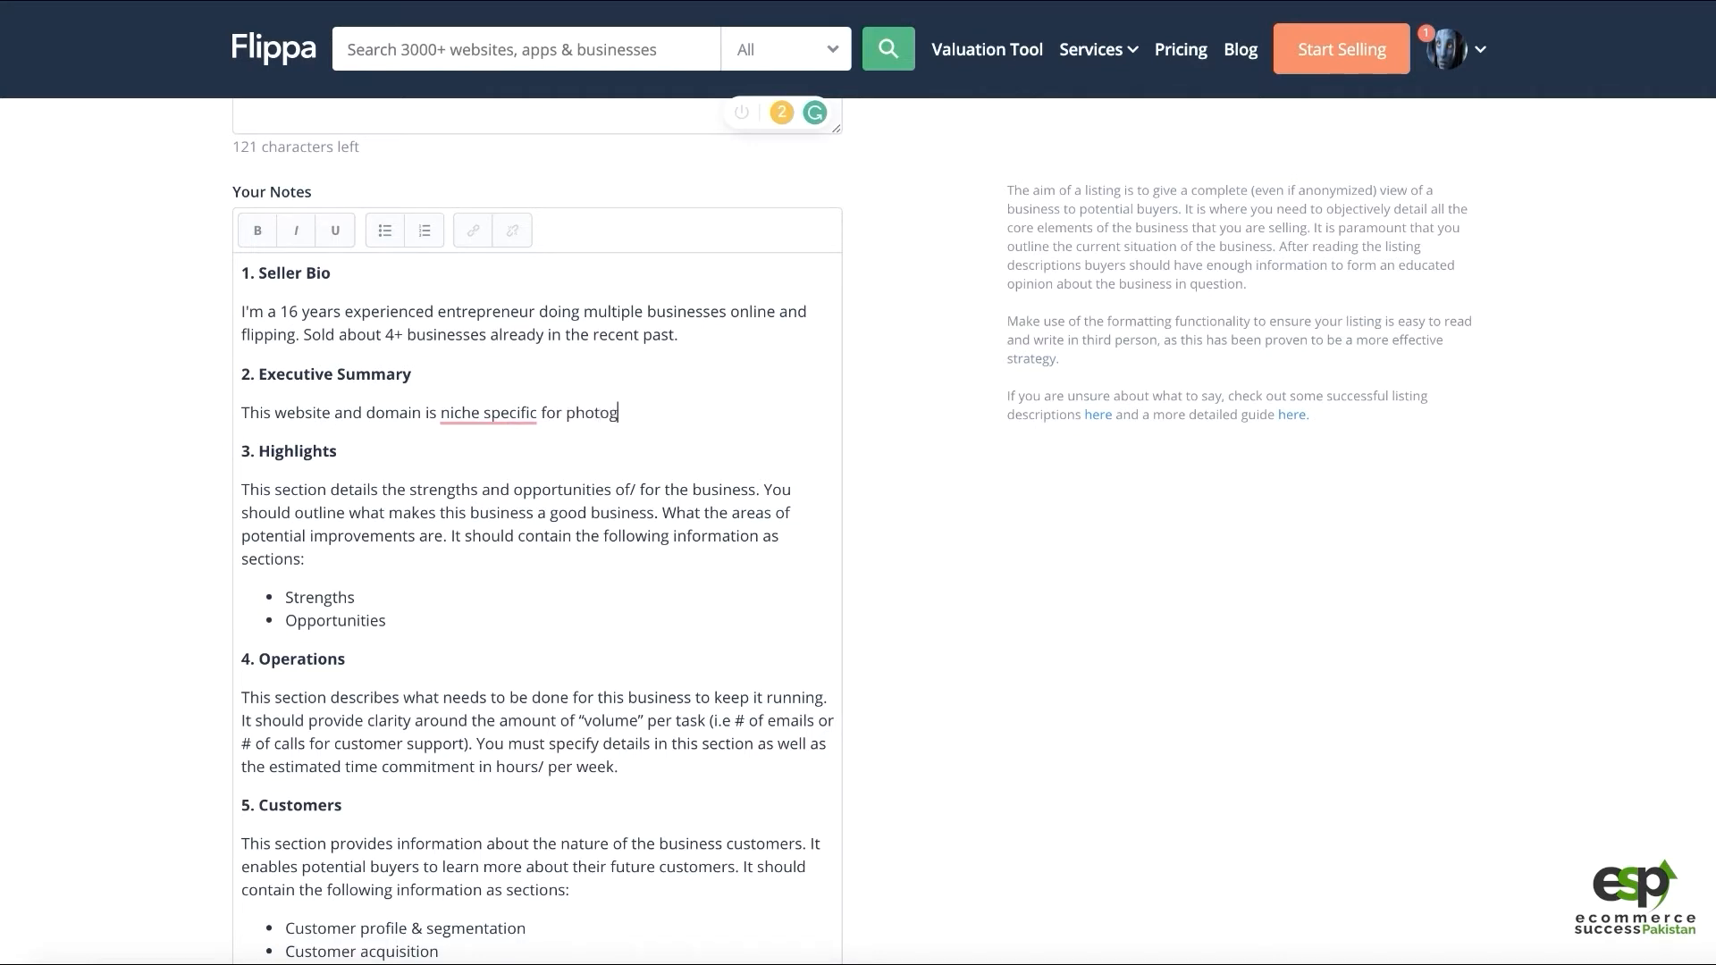
{"action": "type", "text": "raphy niche"}
{"action": "key", "text": "ctrl+shift+Left"}
{"action": "key", "text": "BackSpace"}
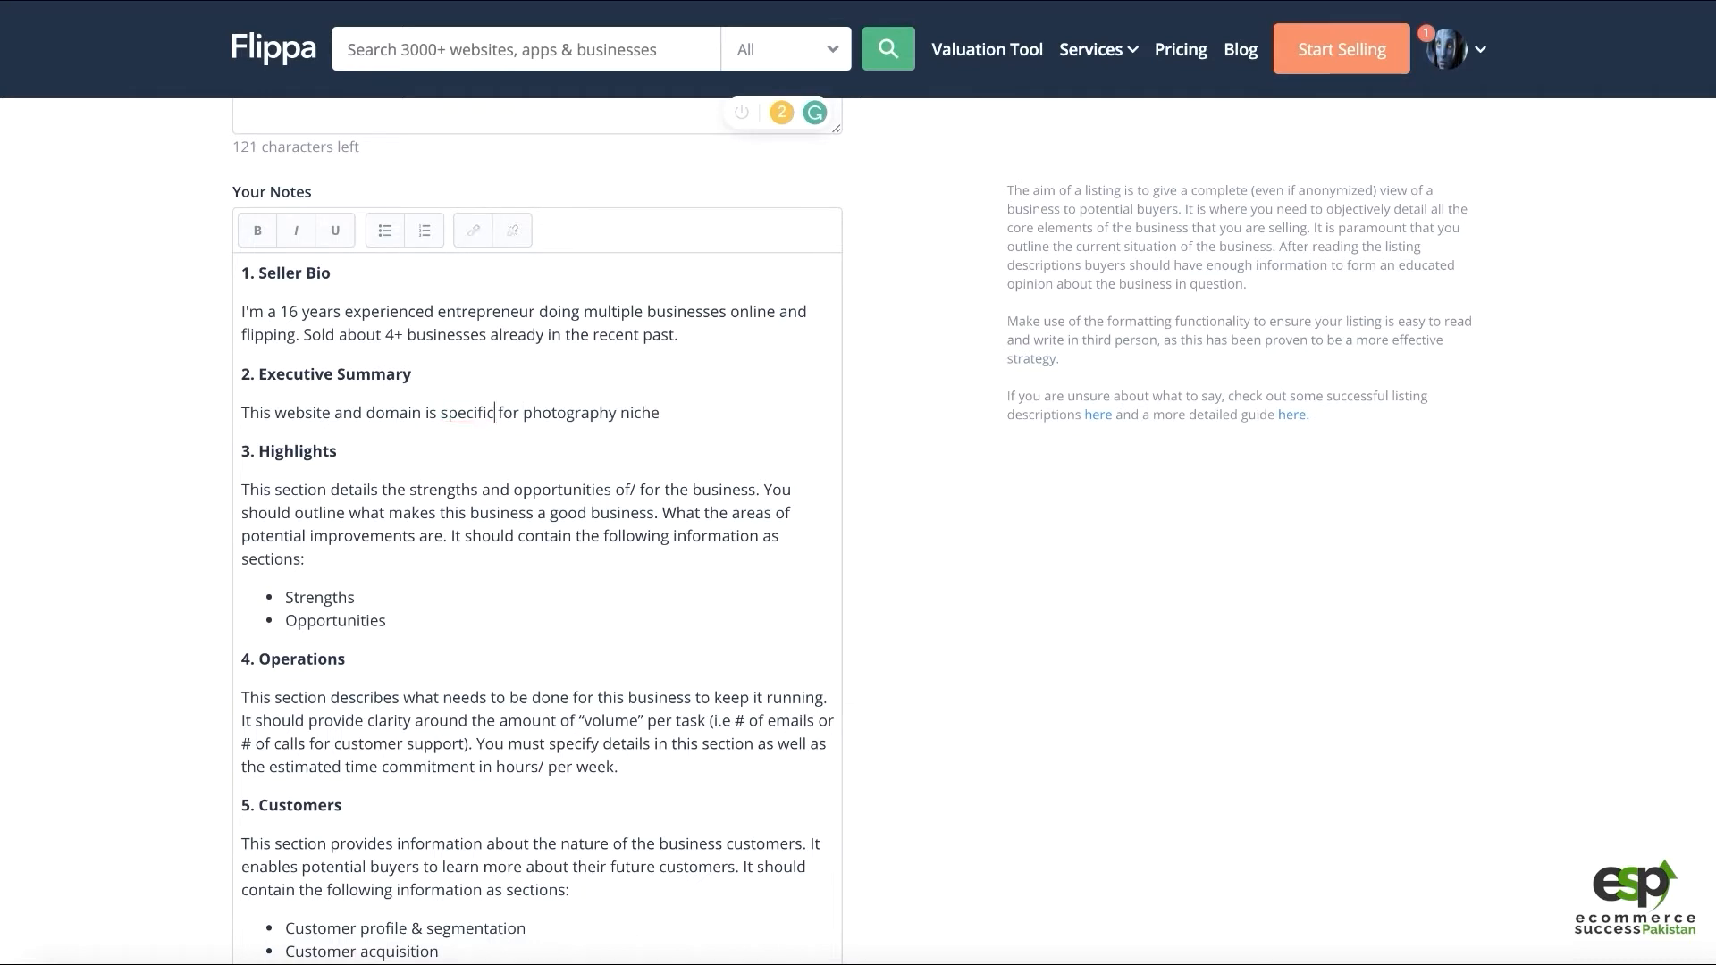
{"action": "key", "text": "ctrl+shift+Right"}
{"action": "type", "text": "to"}
Add 'High quality unique content is included. The domain age is 12 years.'
{"action": "key", "text": "BackSpace"}
{"action": "type", "text": "High"}
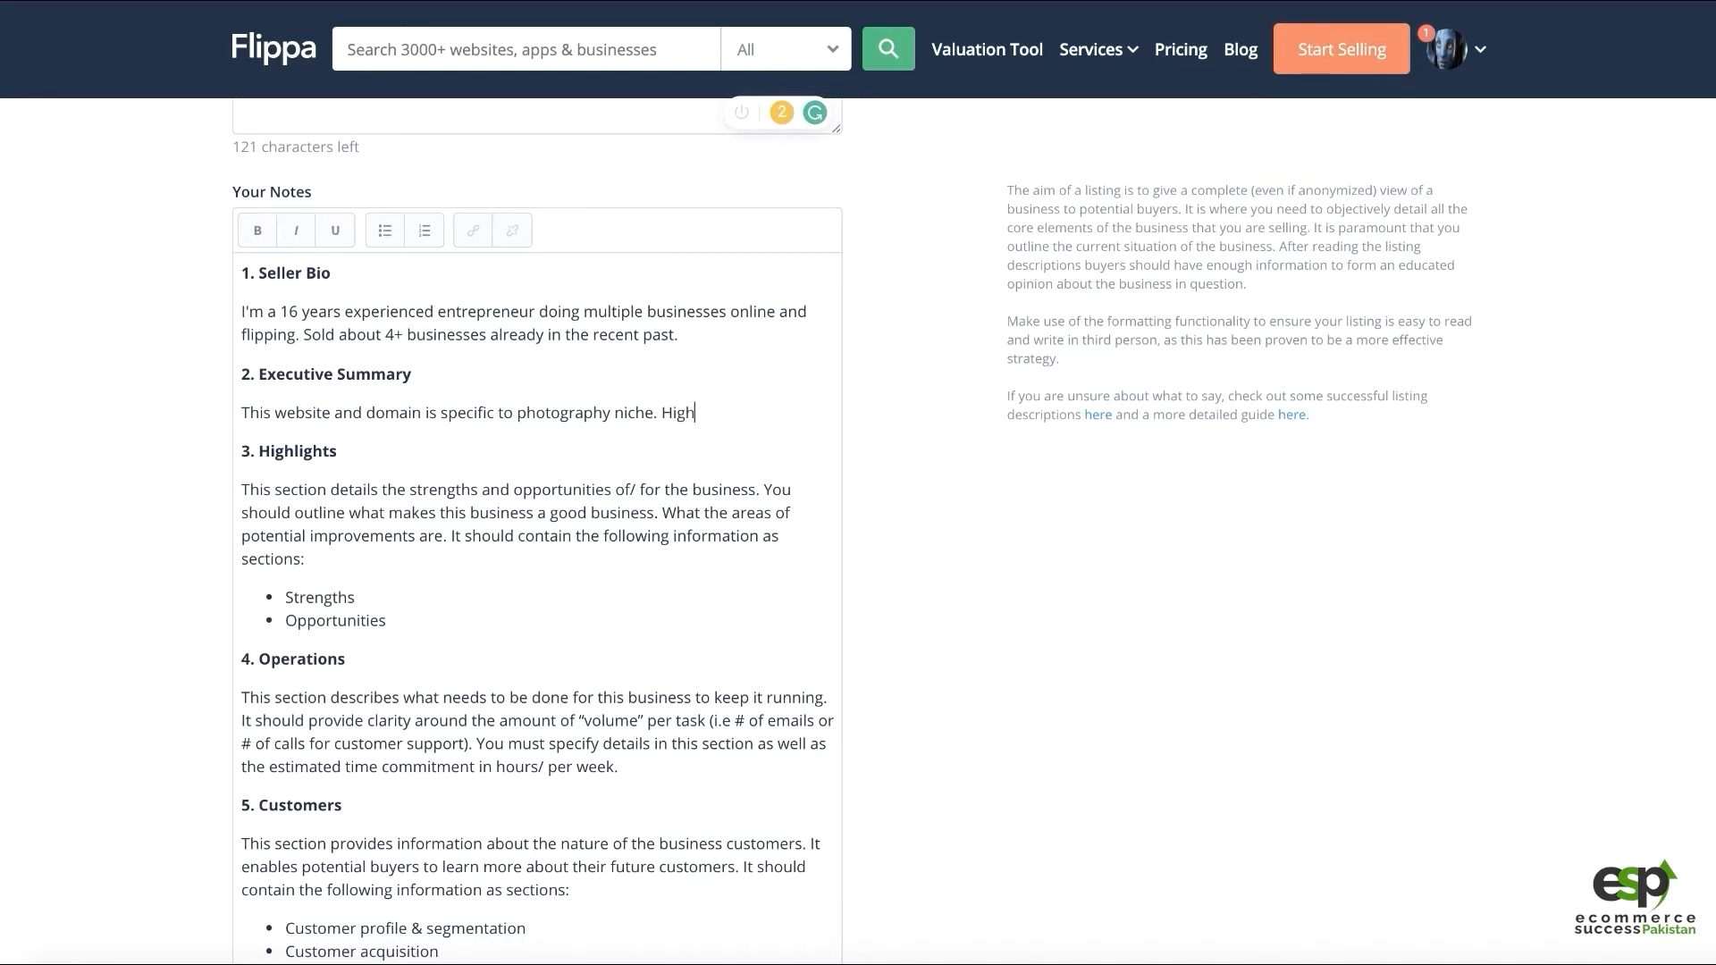
{"action": "type", "text": " quawli"}
{"action": "key", "text": "BackSpace"}
{"action": "type", "text": "lity c"}
{"action": "key", "text": "BackSpace"}
{"action": "type", "text": "unique conten"}
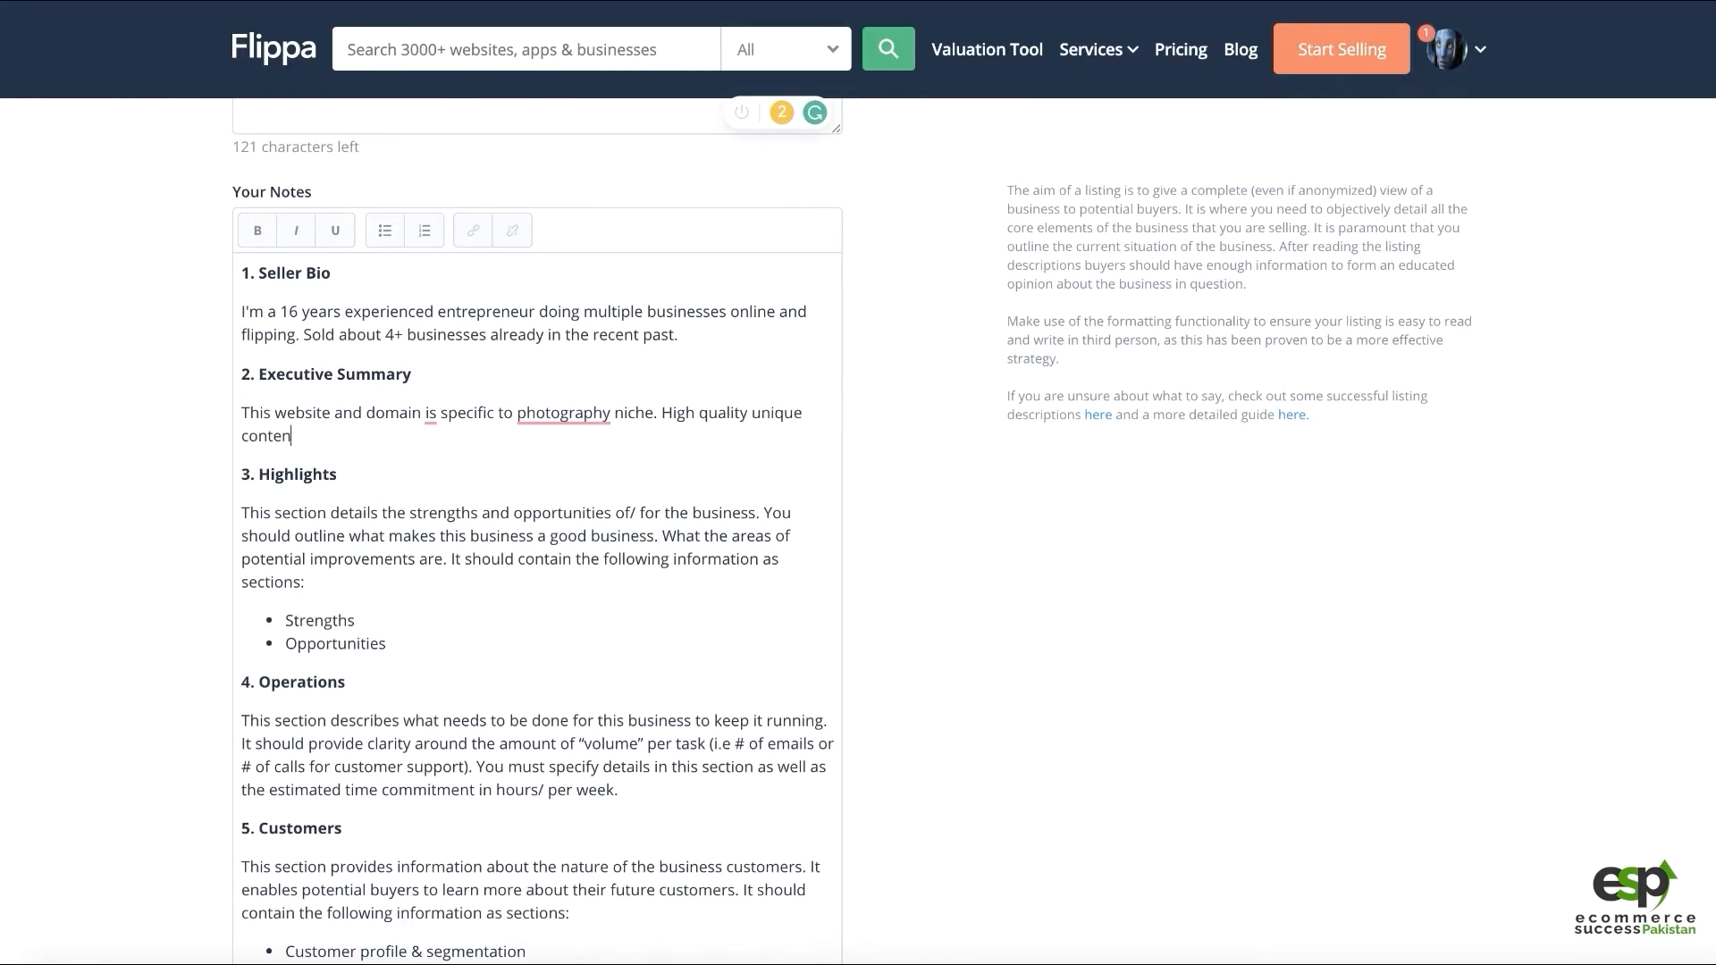
{"action": "type", "text": "t is included. The domain "}
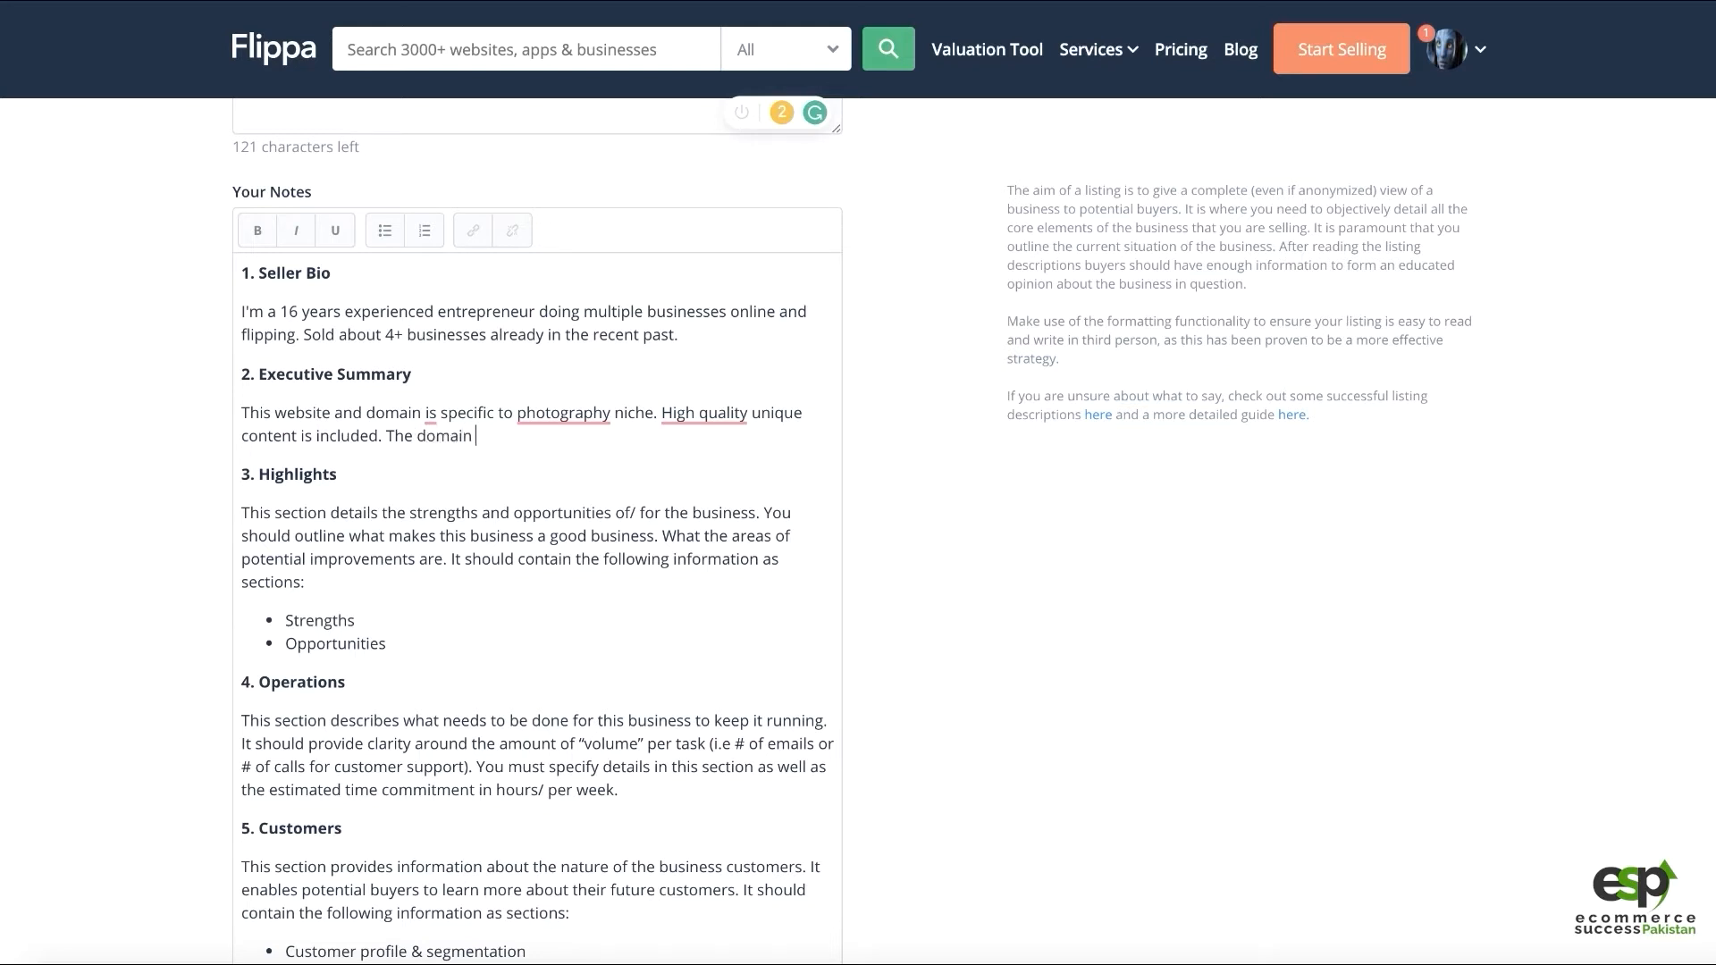
{"action": "type", "text": "age is 12 years."}
Accept Grammarly's 'are', 'the photography' and 'High-quality' suggestions in the Executive Summary
{"action": "left_click", "coordinate": [431, 413]}
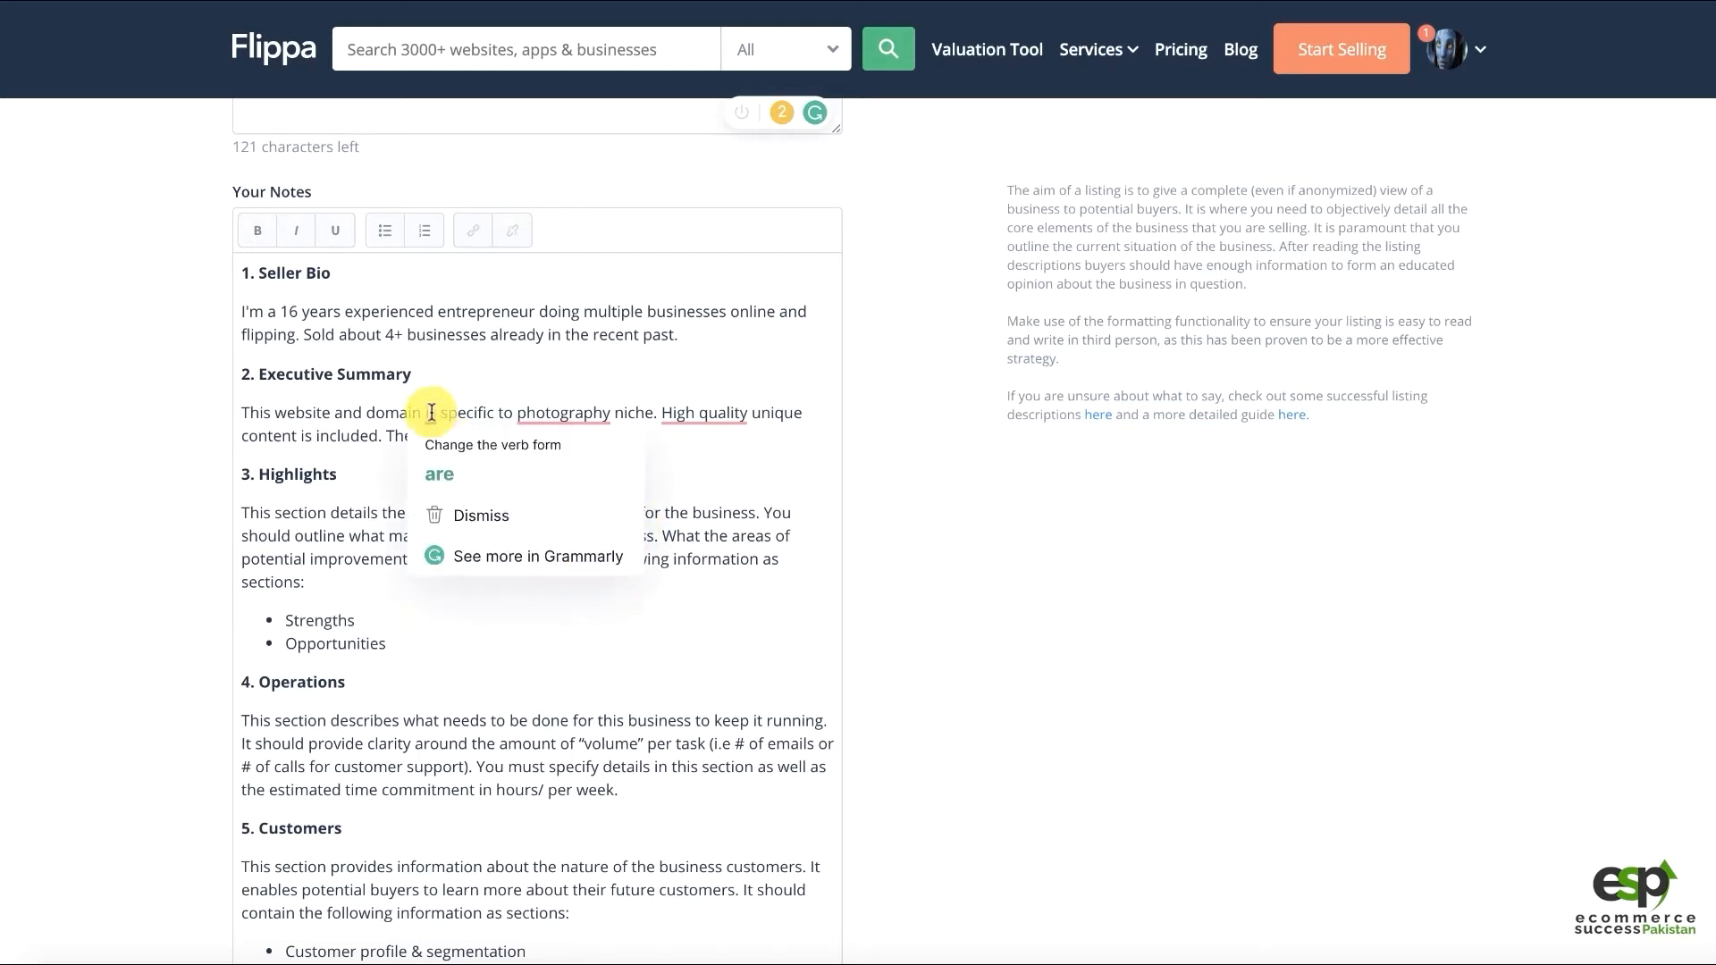
{"action": "left_click", "coordinate": [453, 479]}
{"action": "mouse_move", "coordinate": [576, 414]}
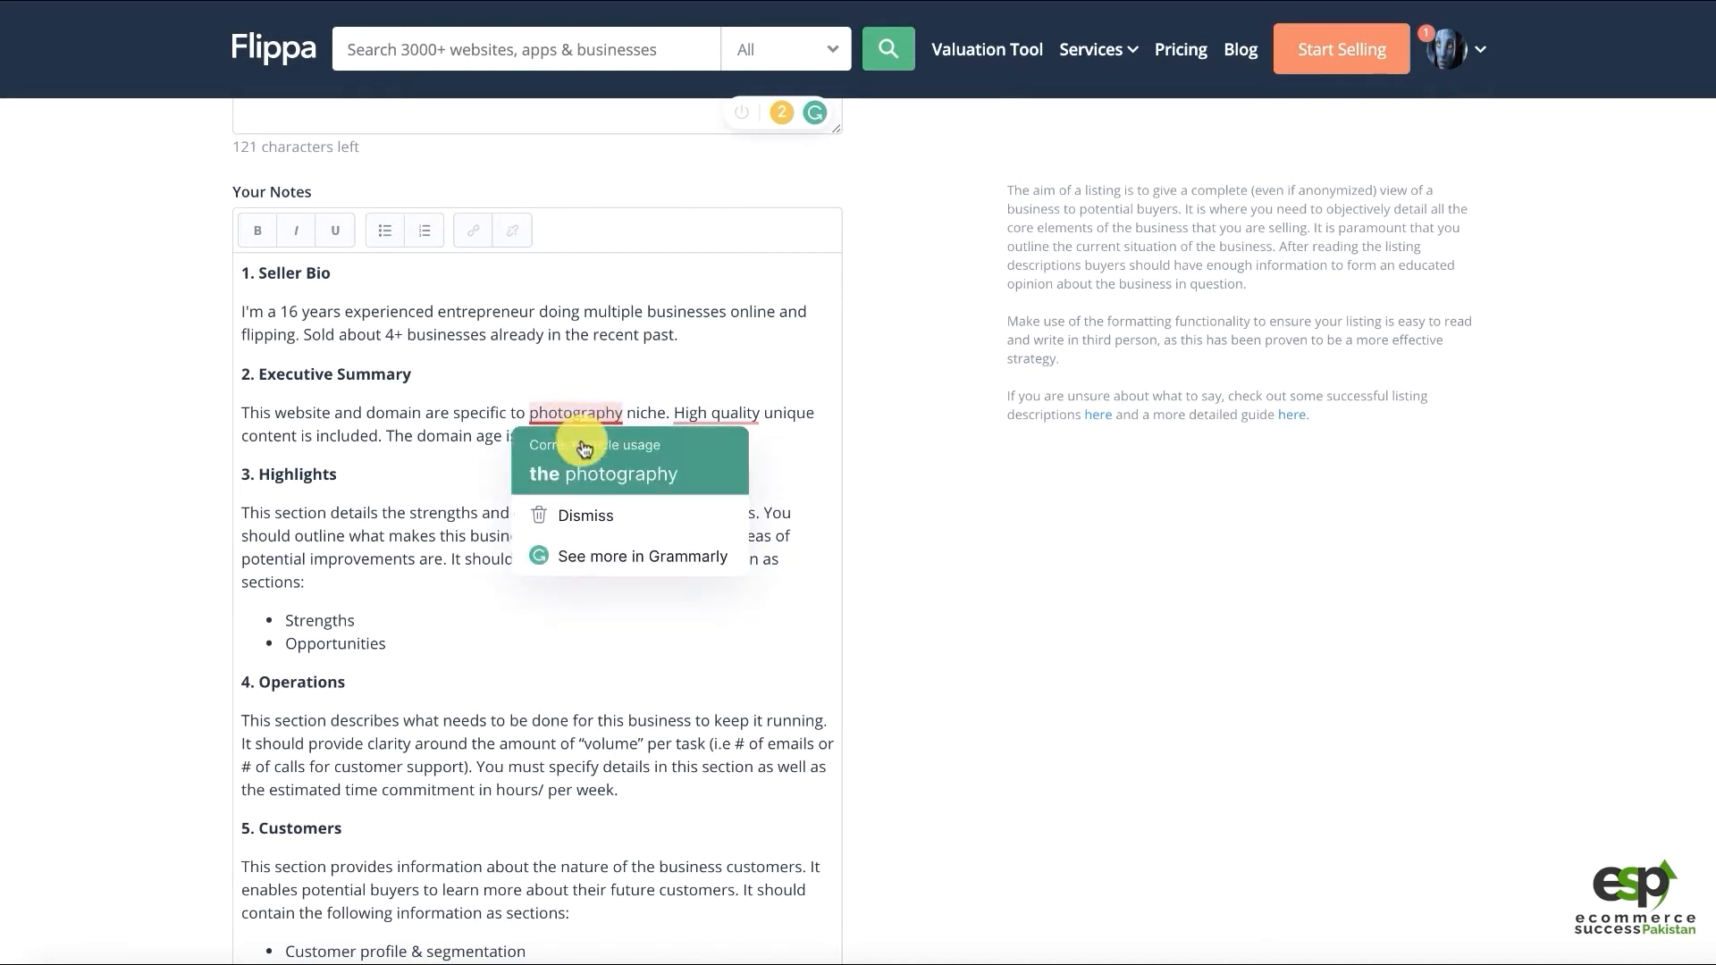
{"action": "left_click", "coordinate": [585, 460]}
{"action": "mouse_move", "coordinate": [713, 412]}
{"action": "left_click", "coordinate": [715, 462]}
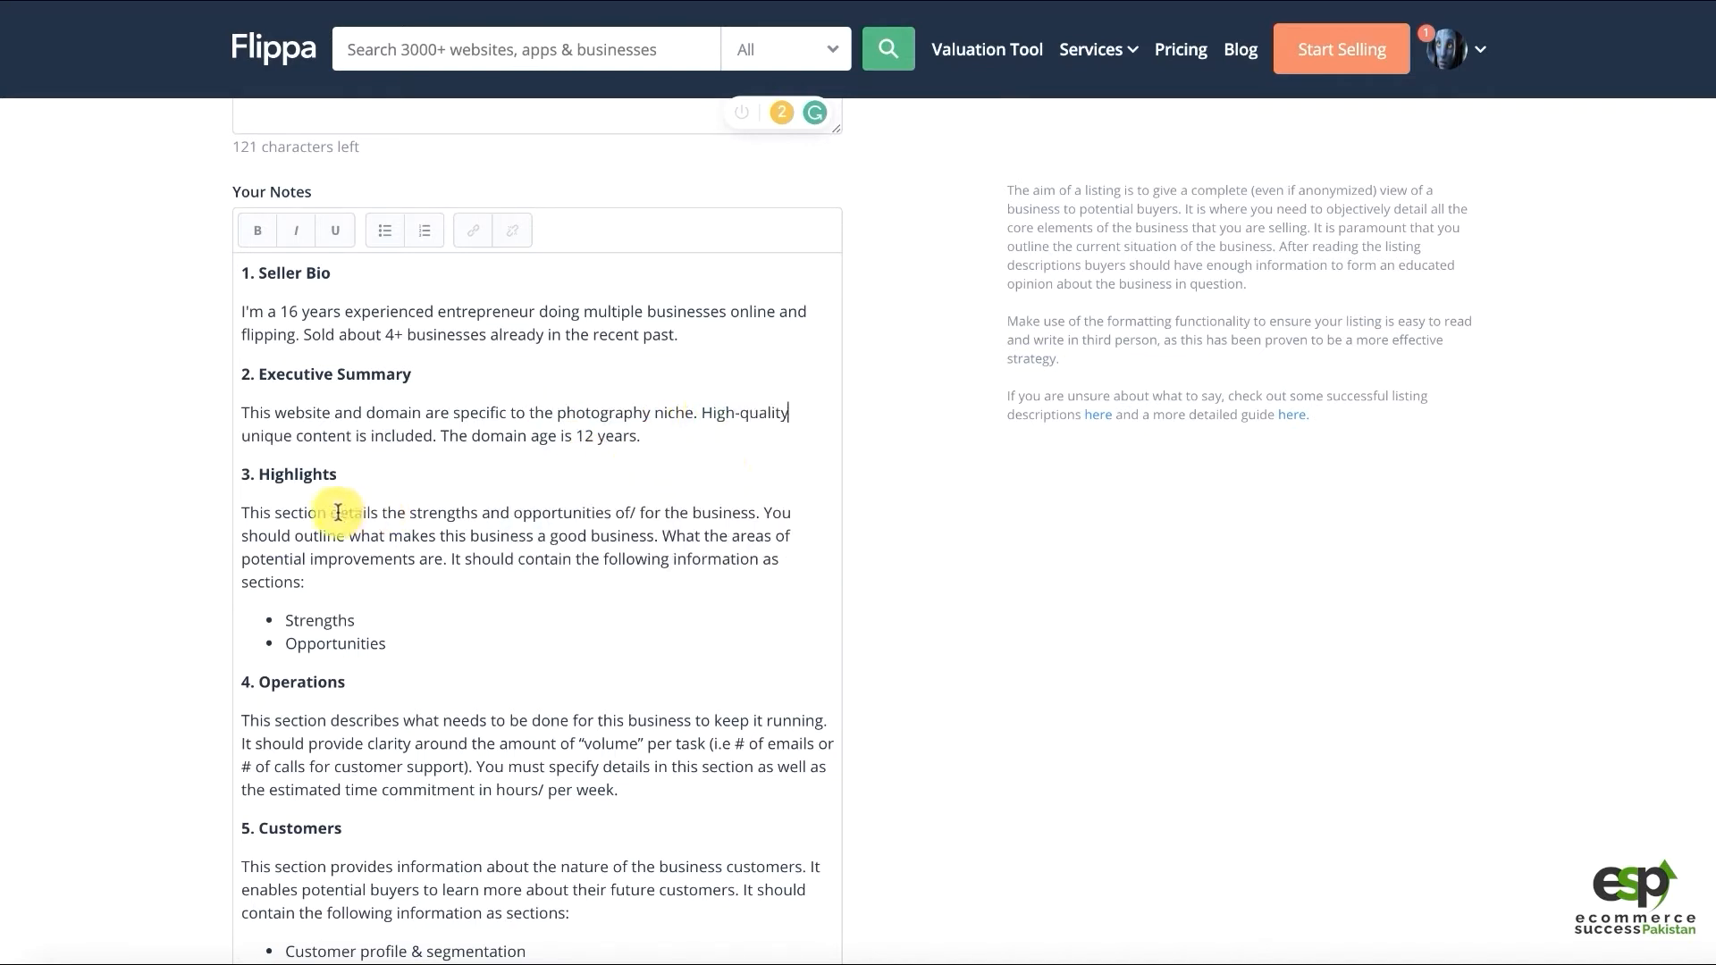
{"action": "left_click", "coordinate": [322, 586]}
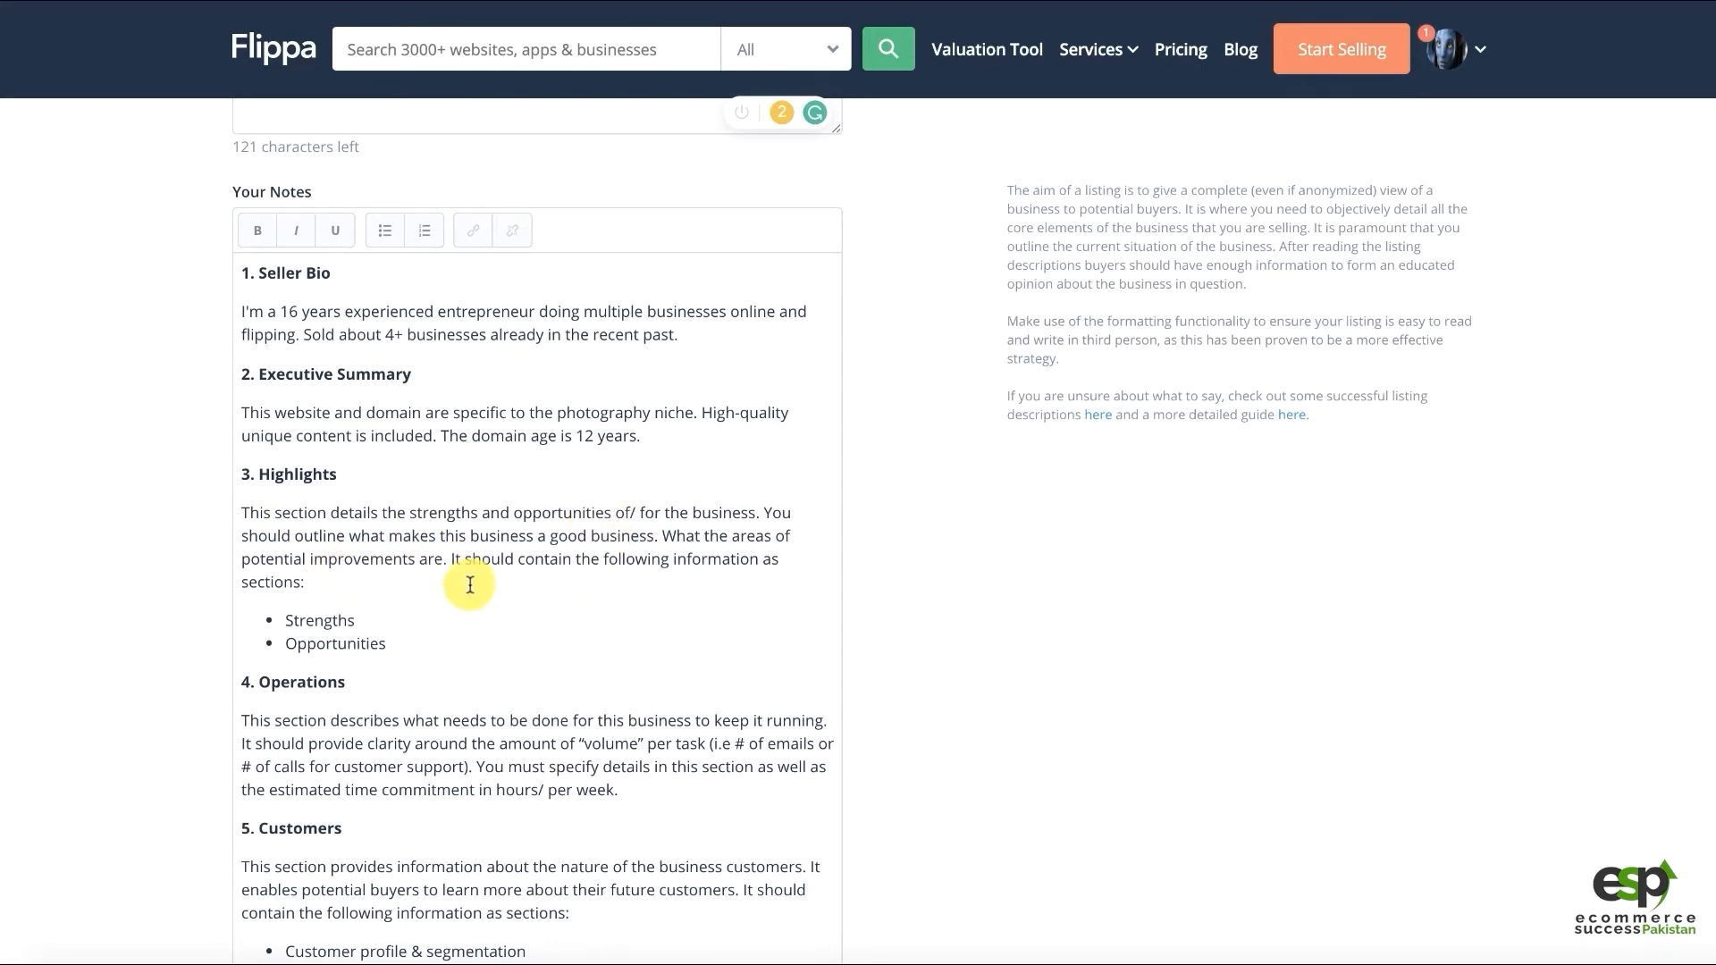
Replace the Highlights paragraph with the WordPress CMS, licensed theme, unique content and 12-year domain description
{"action": "left_click_drag", "start_coordinate": [323, 583], "coordinate": [228, 519]}
{"action": "type", "text": "B"}
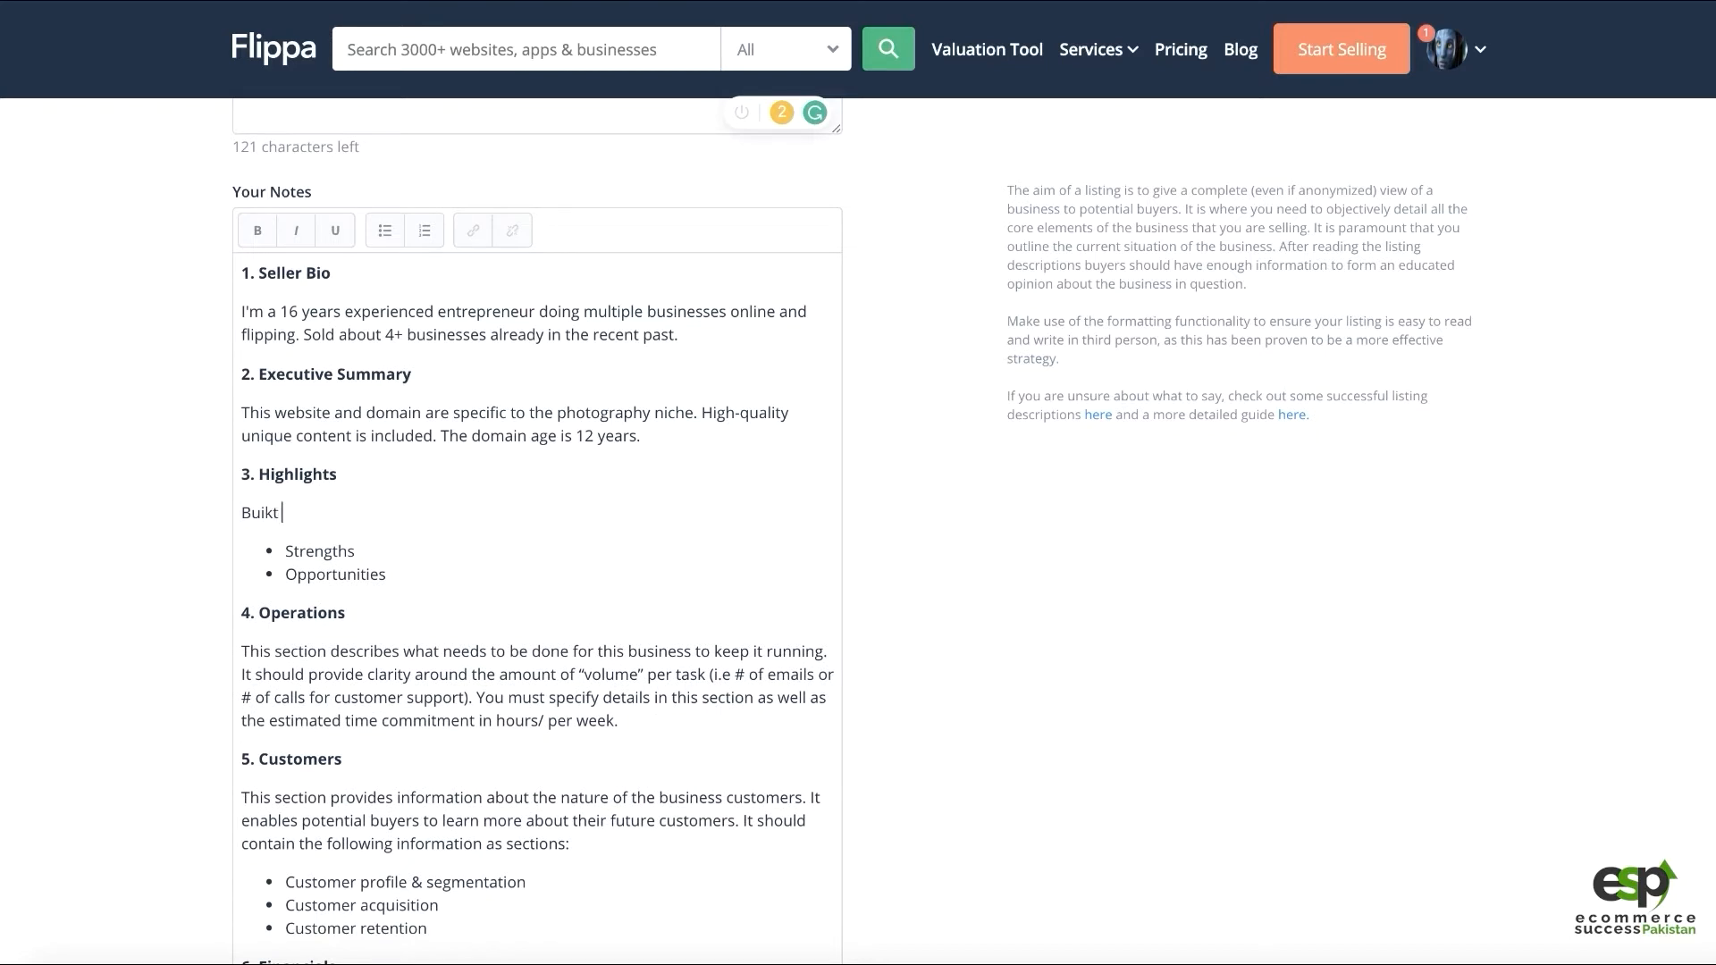
{"action": "type", "text": "uilt on robues"}
{"action": "key", "text": "BackSpace"}
{"action": "type", "text": "st and easy to mange"}
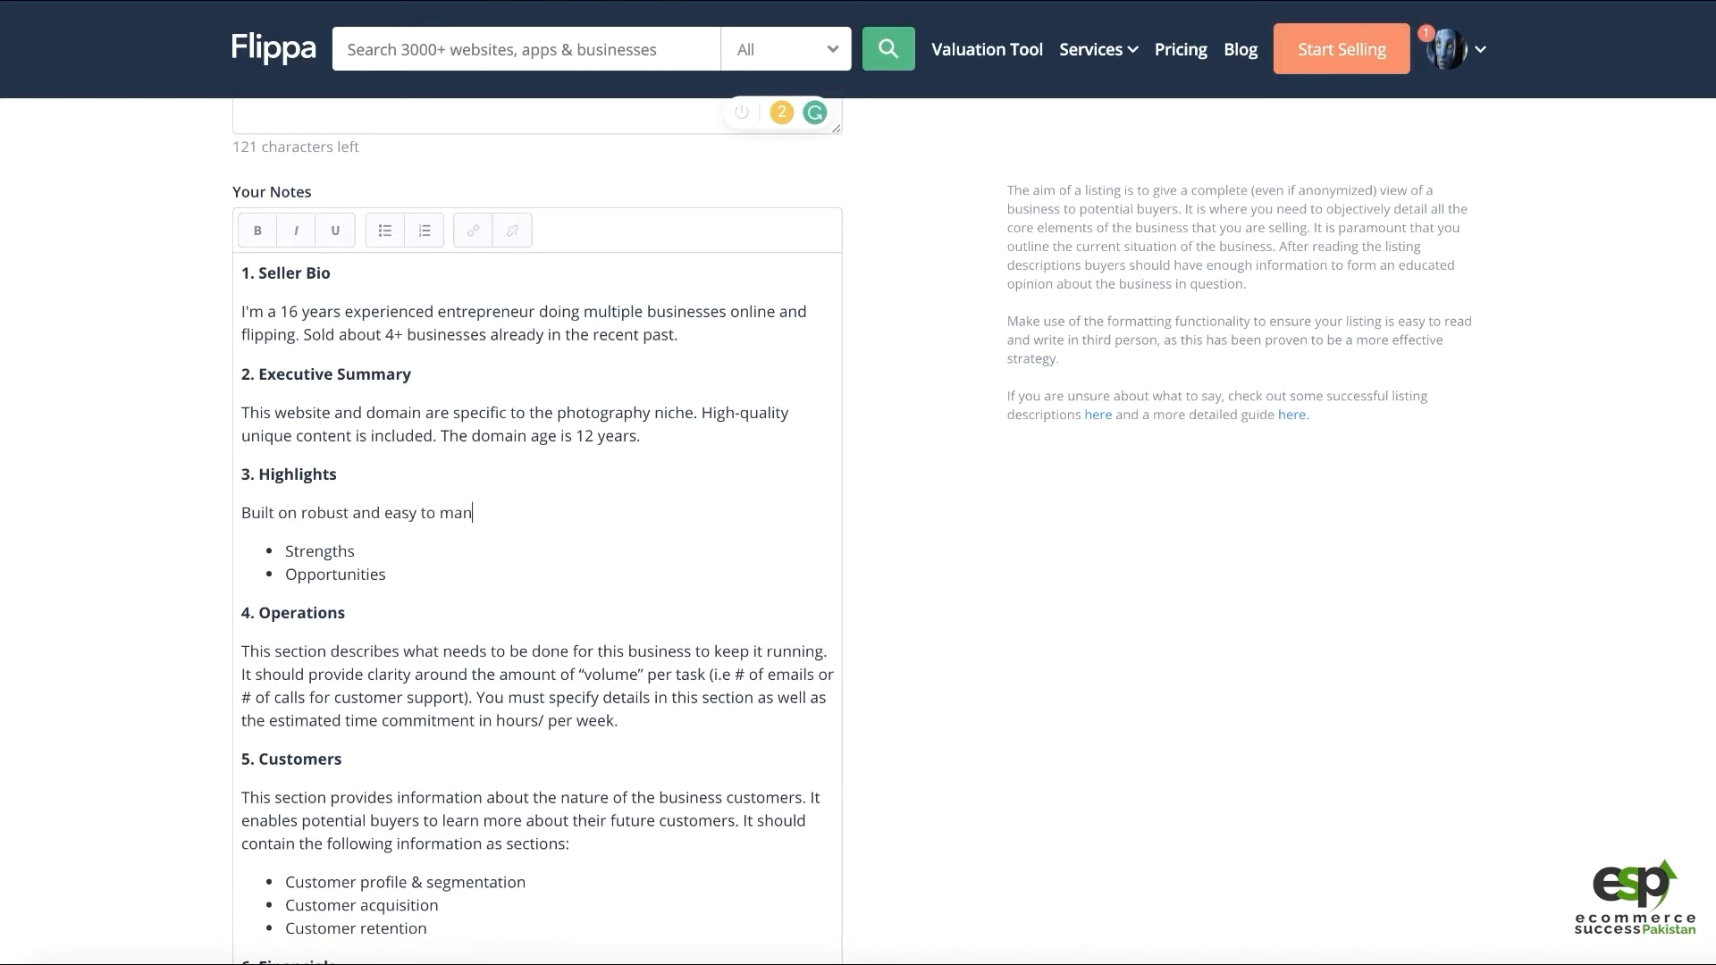
{"action": "key", "text": "BackSpace"}
{"action": "key", "text": "BackSpace"}
{"action": "type", "text": "age WordPress CMS system."}
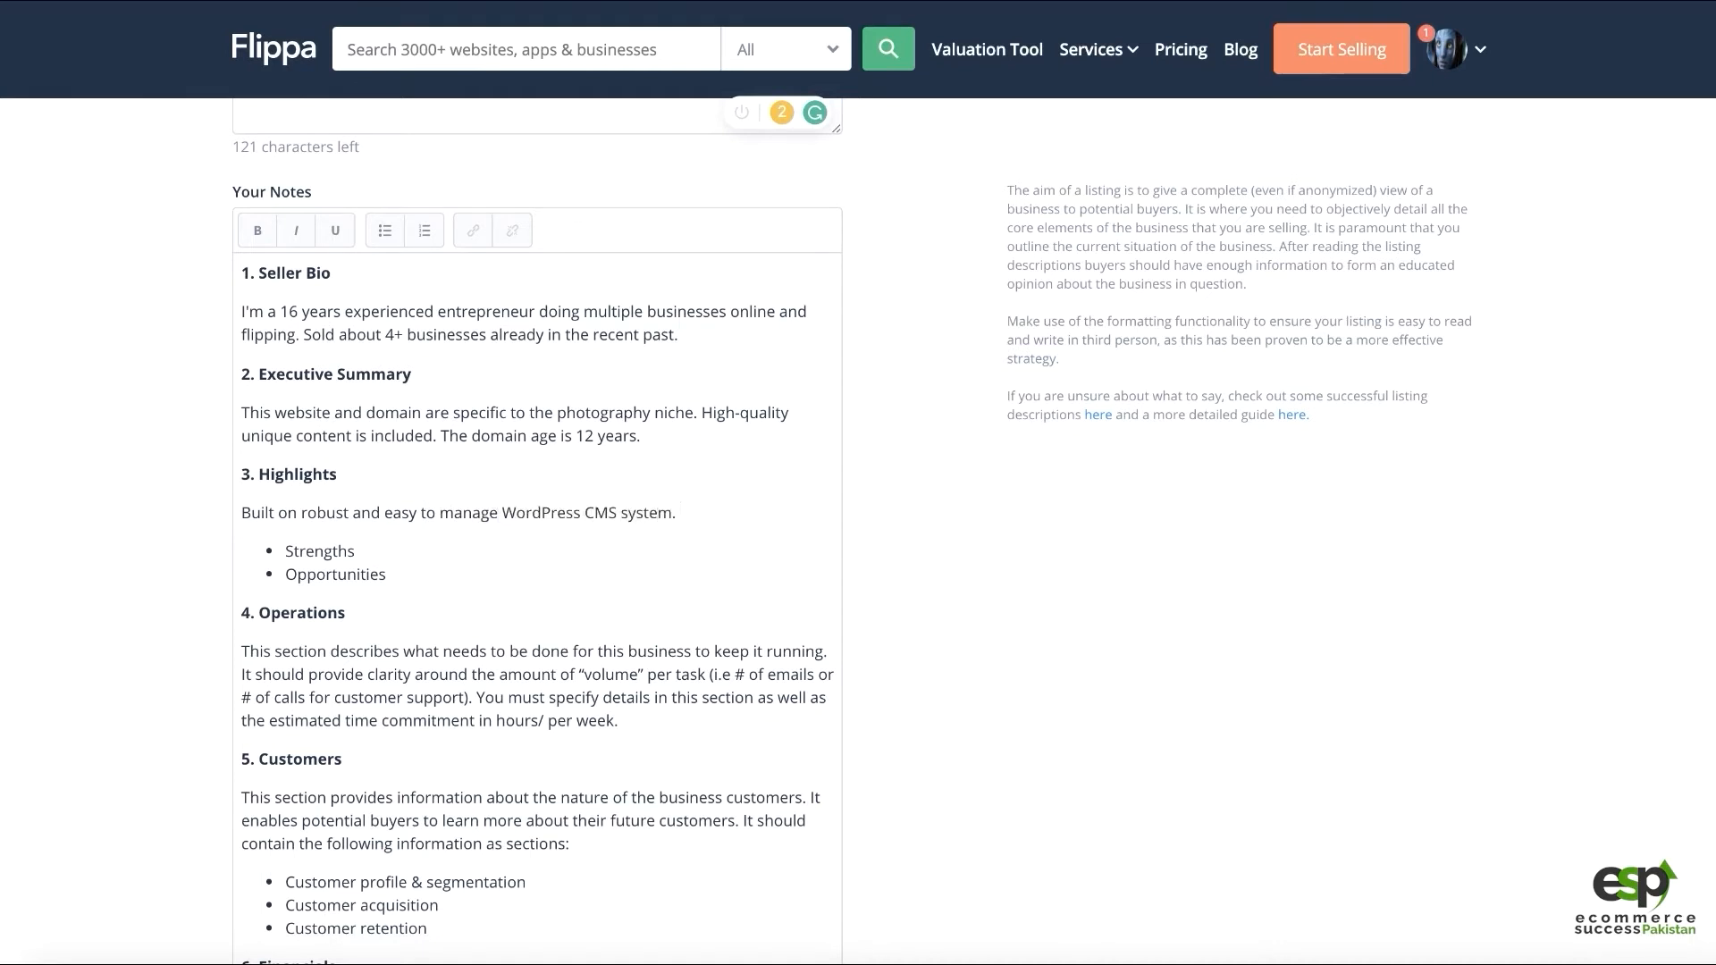
{"action": "type", "text": " Uses a "}
{"action": "type", "text": "licne"}
{"action": "type", "text": "esed"}
{"action": "key", "text": "BackSpace"}
{"action": "key", "text": "BackSpace"}
{"action": "key", "text": "BackSpace"}
{"action": "type", "text": "esign theme."}
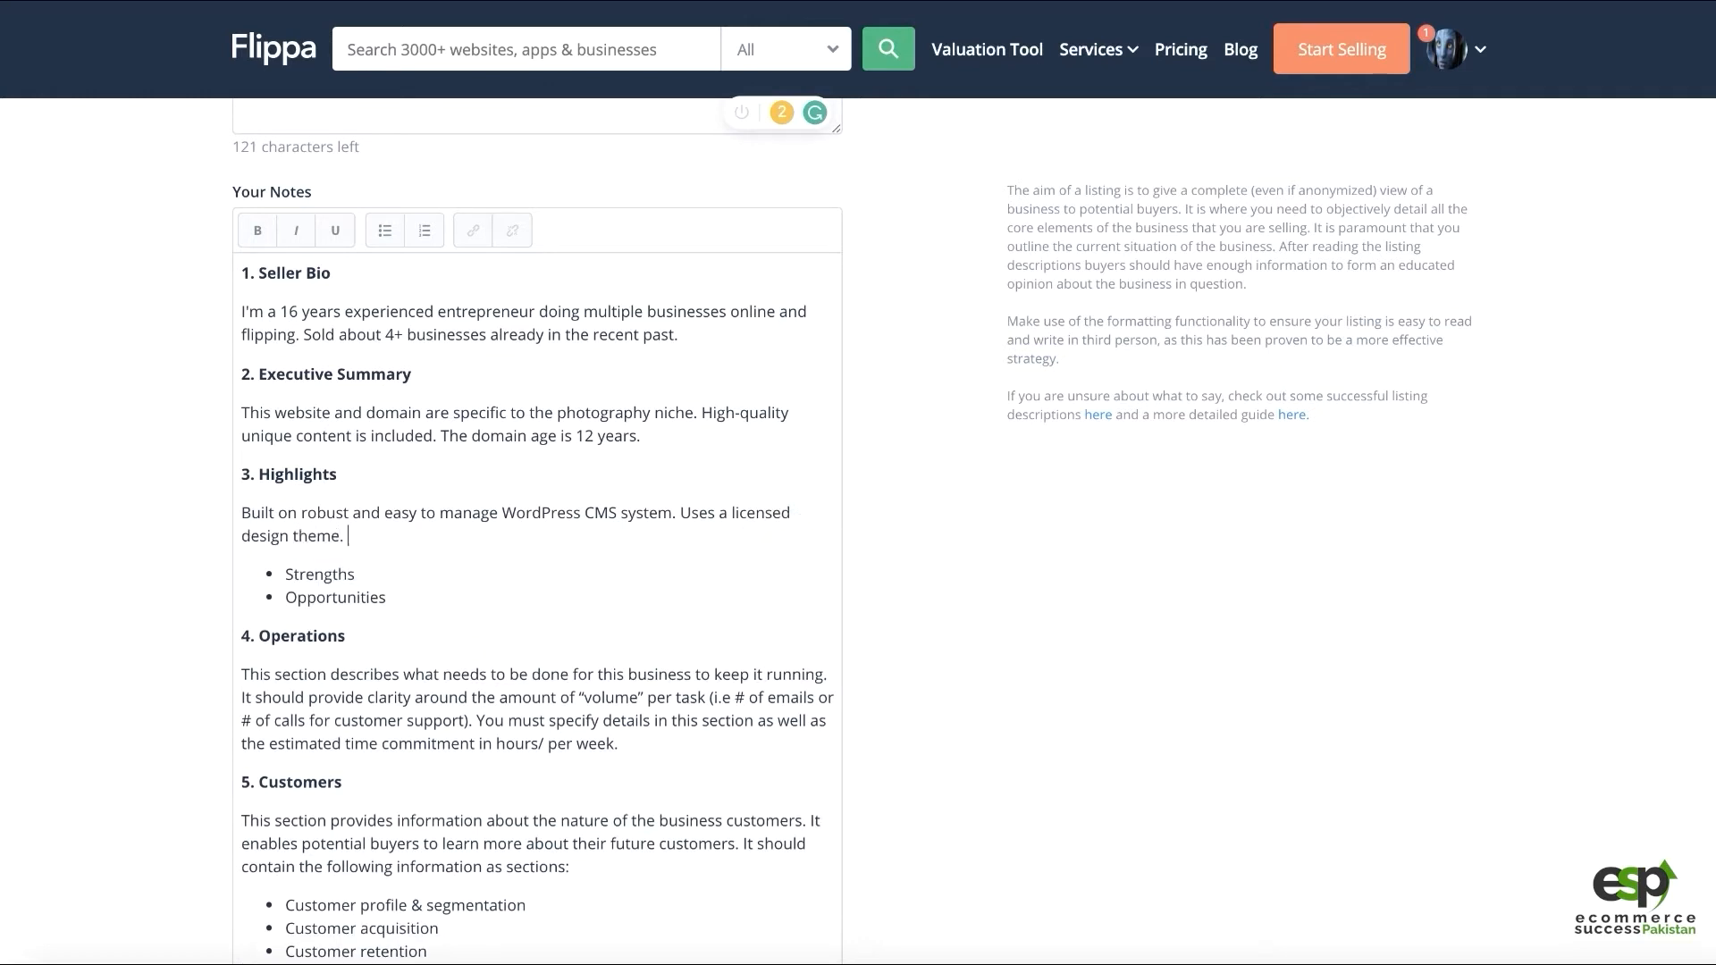
{"action": "type", "text": " Has unique content, and a 12 years old"}
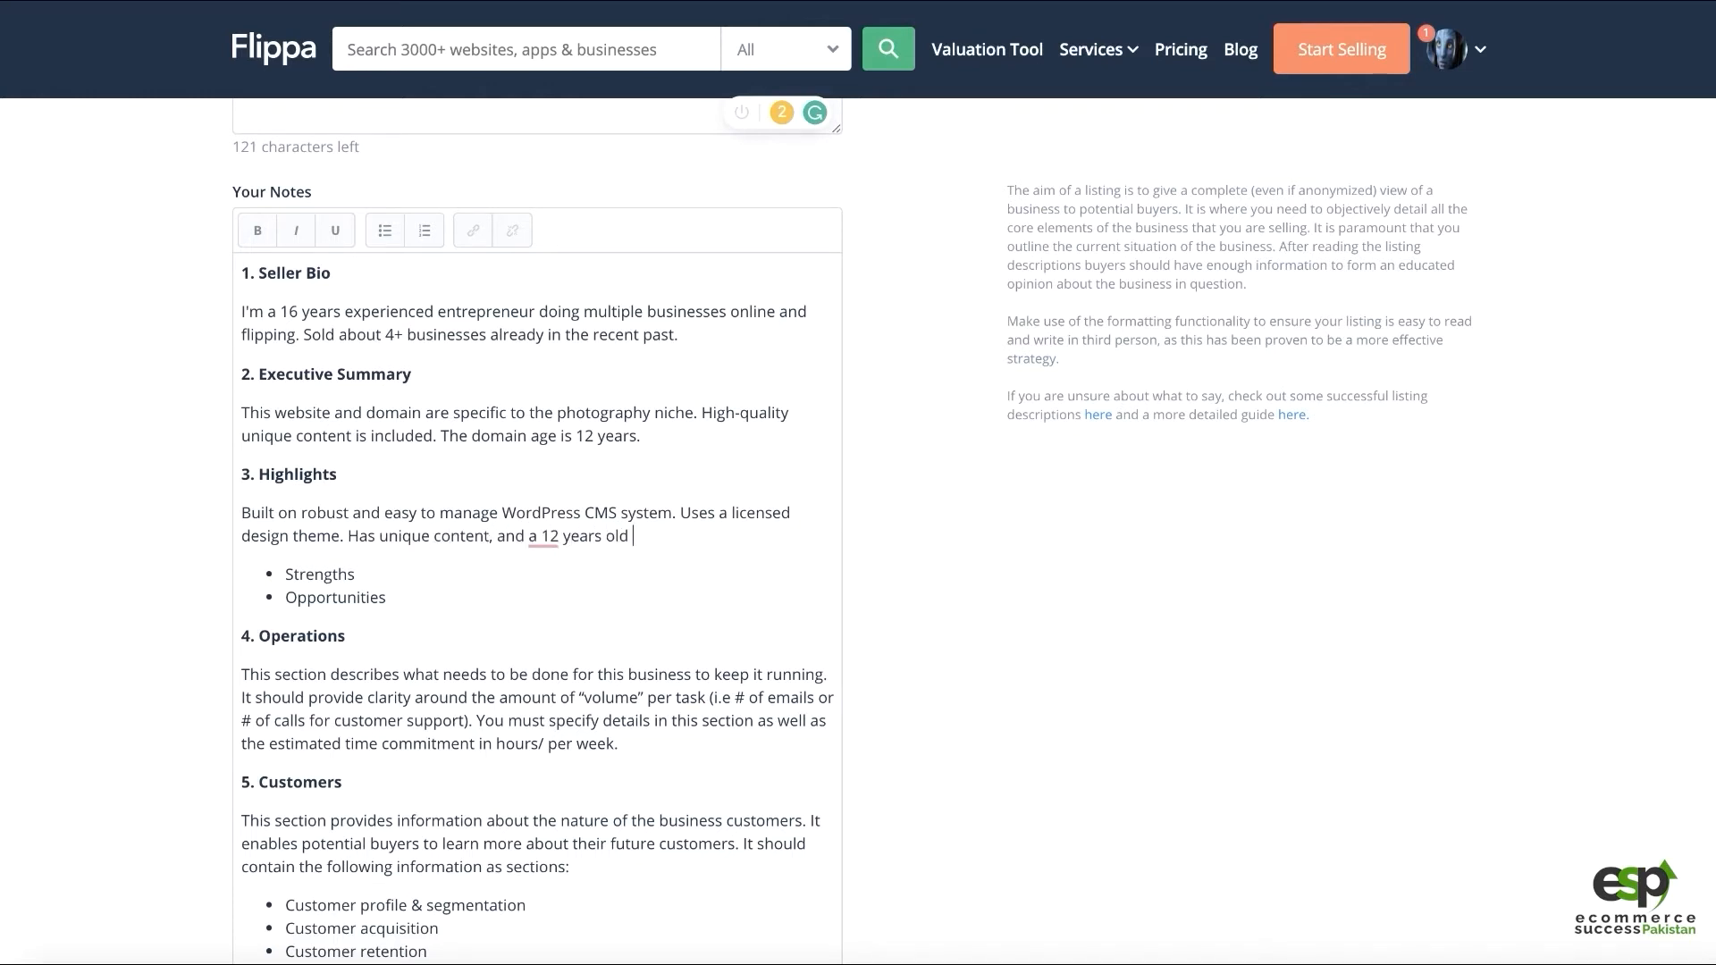
{"action": "type", "text": " short and memorable domain name."}
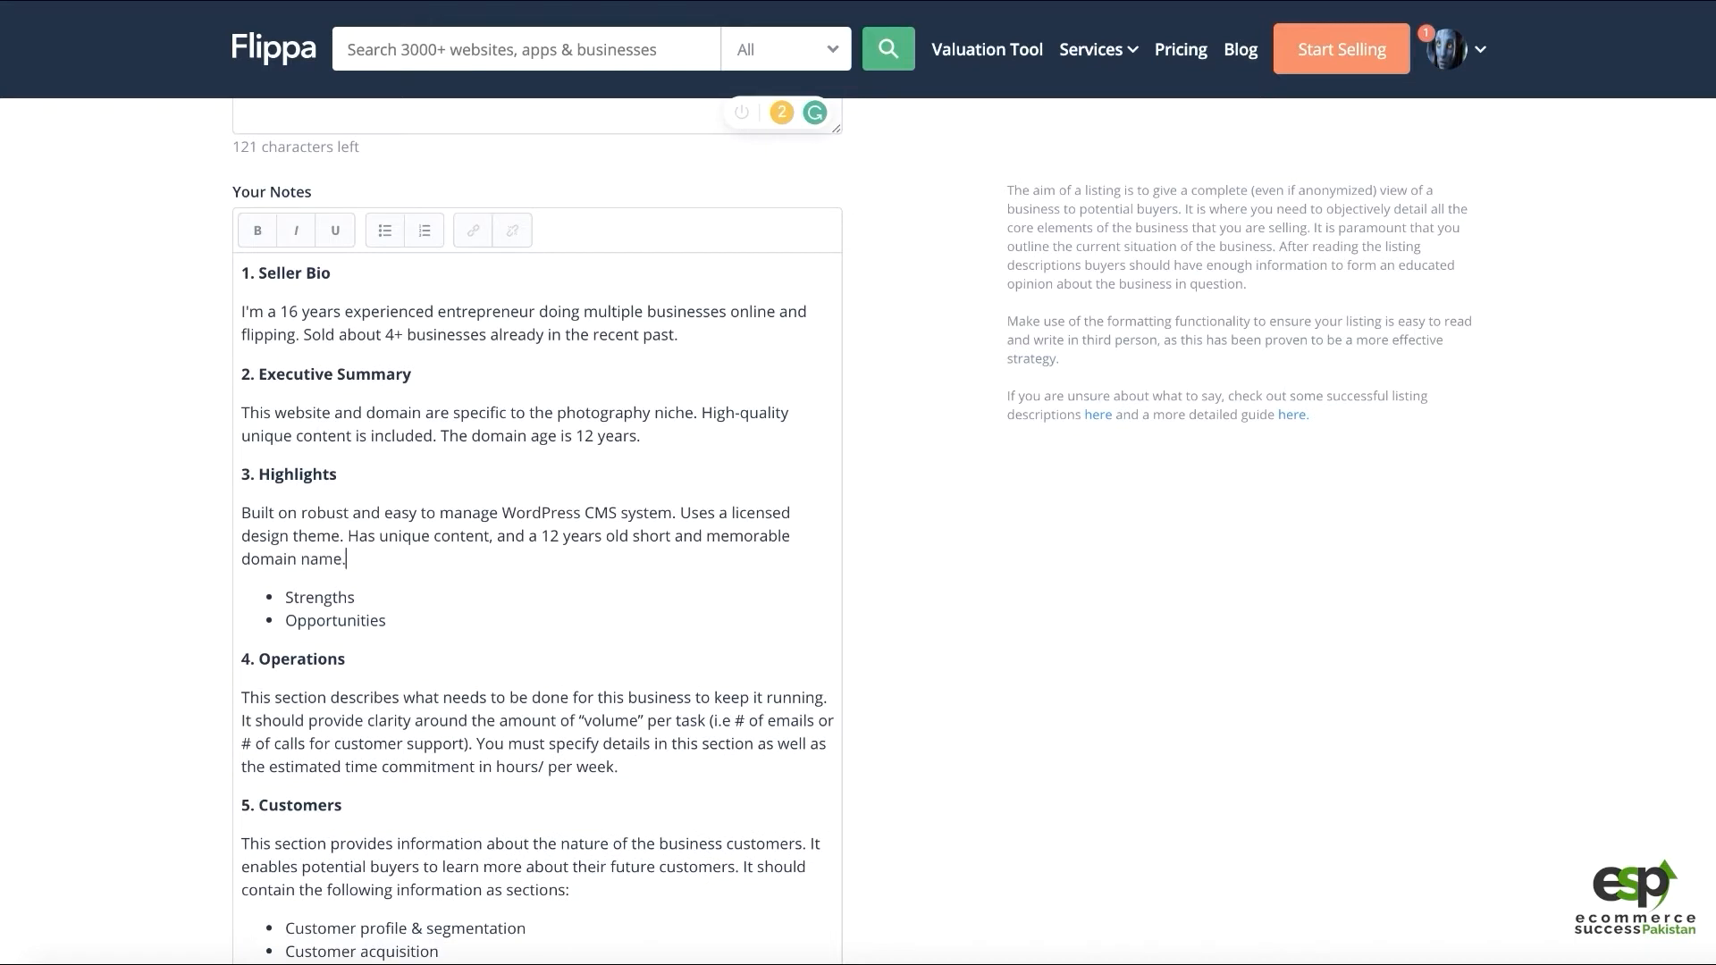
Change the bullets to '12 years old domain' and 'unique content', and start a third 'WordPress' bullet
{"action": "double_click", "coordinate": [338, 596]}
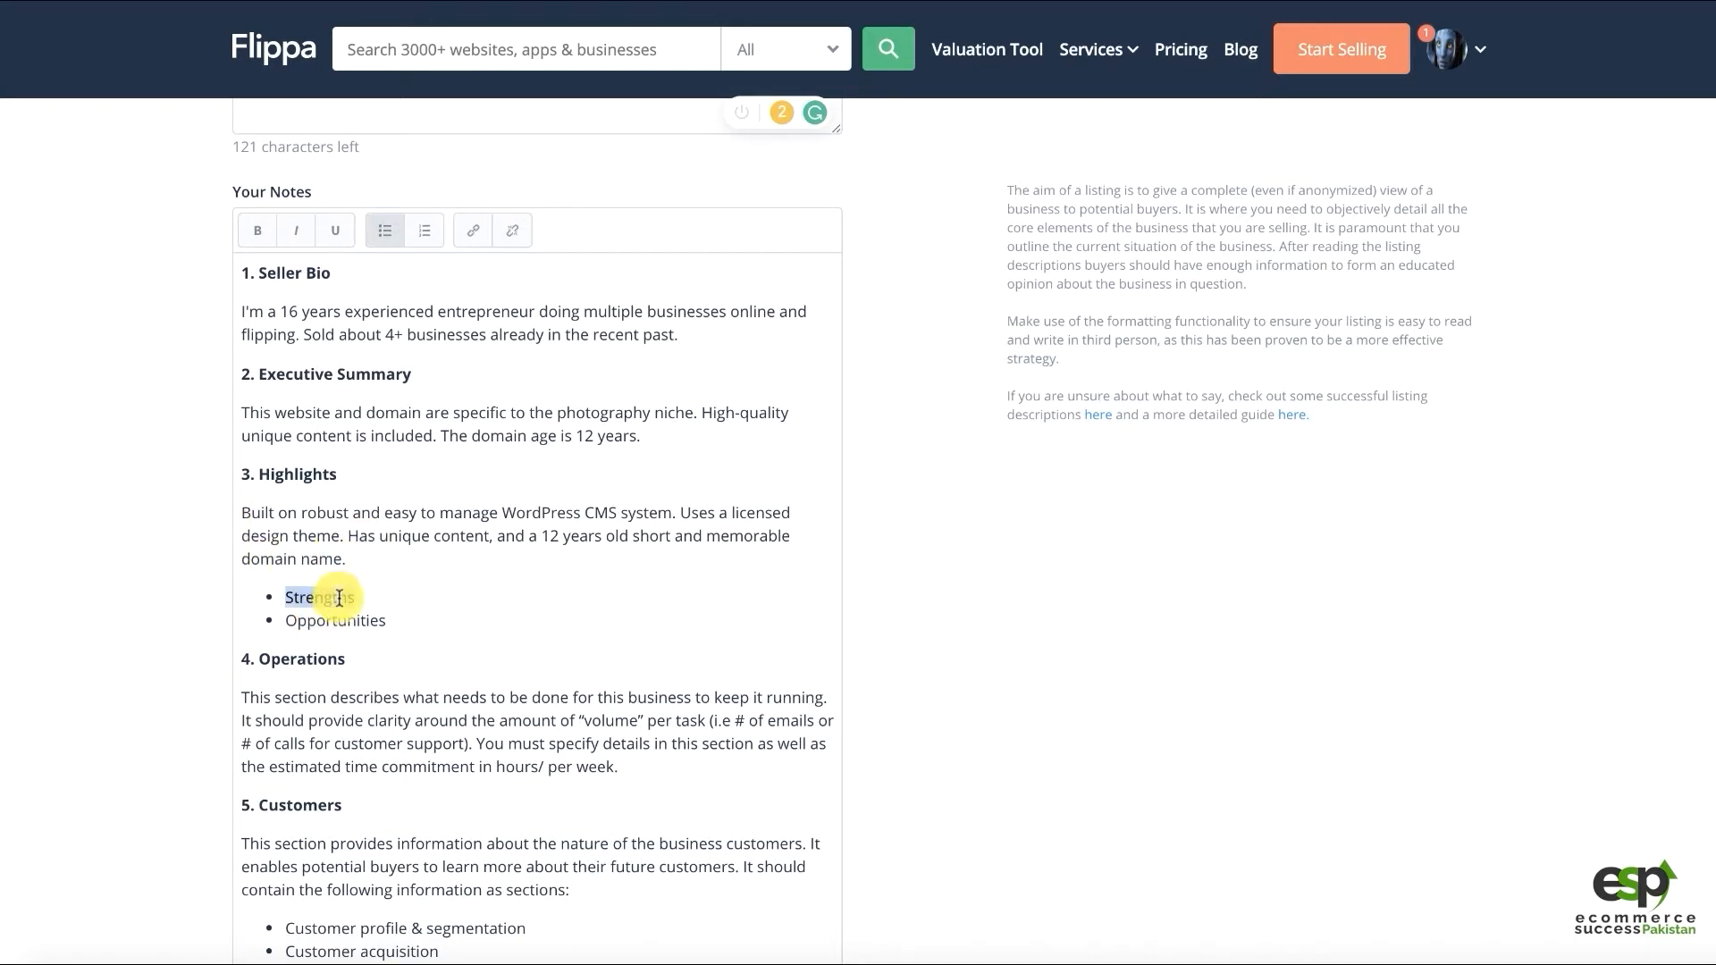
{"action": "type", "text": "12 years"}
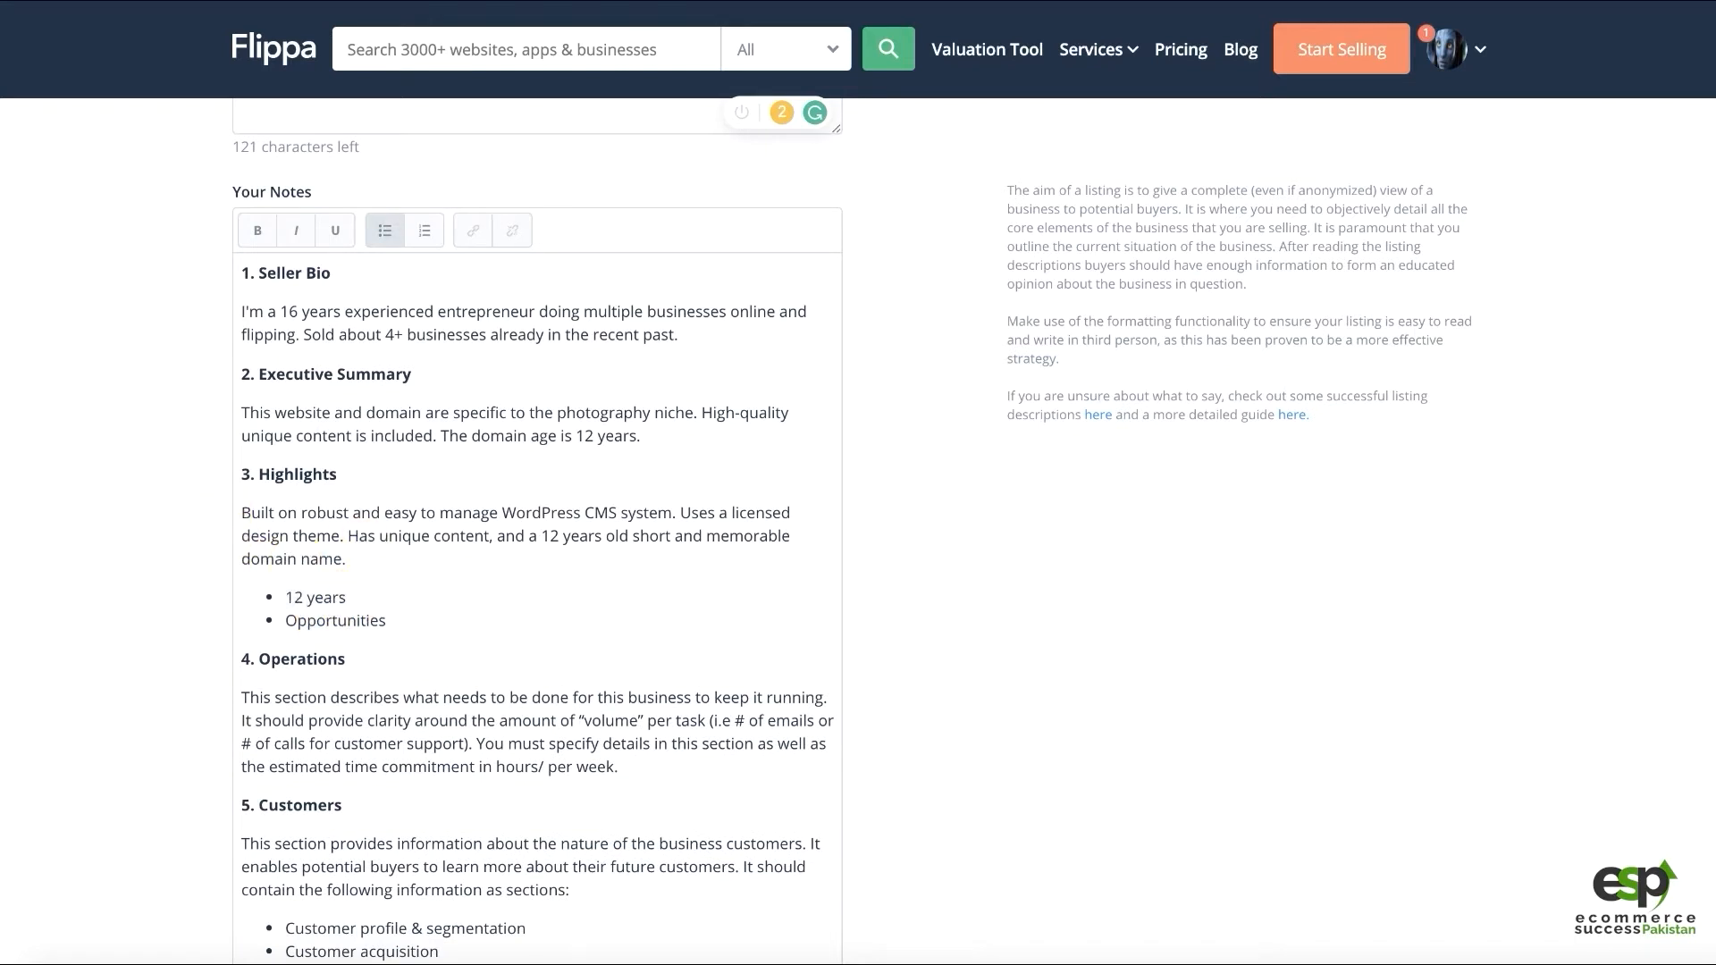
{"action": "type", "text": " old domain"}
{"action": "key", "text": "ctrl+shift+Left"}
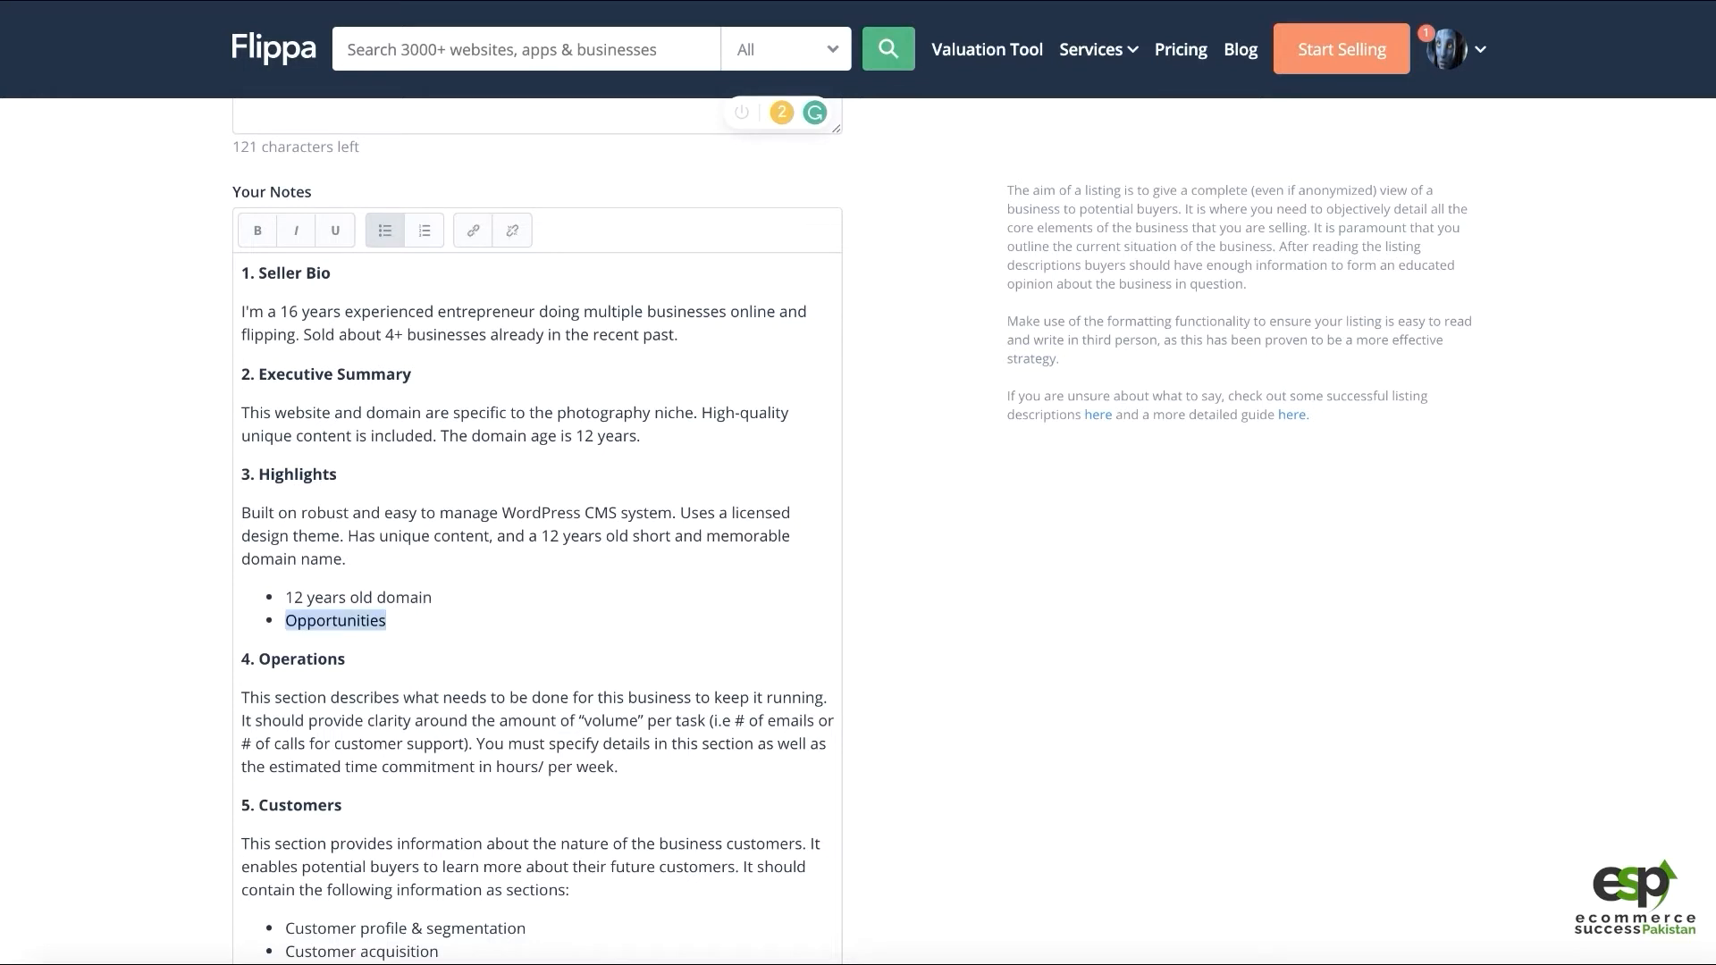
{"action": "type", "text": "unique content"}
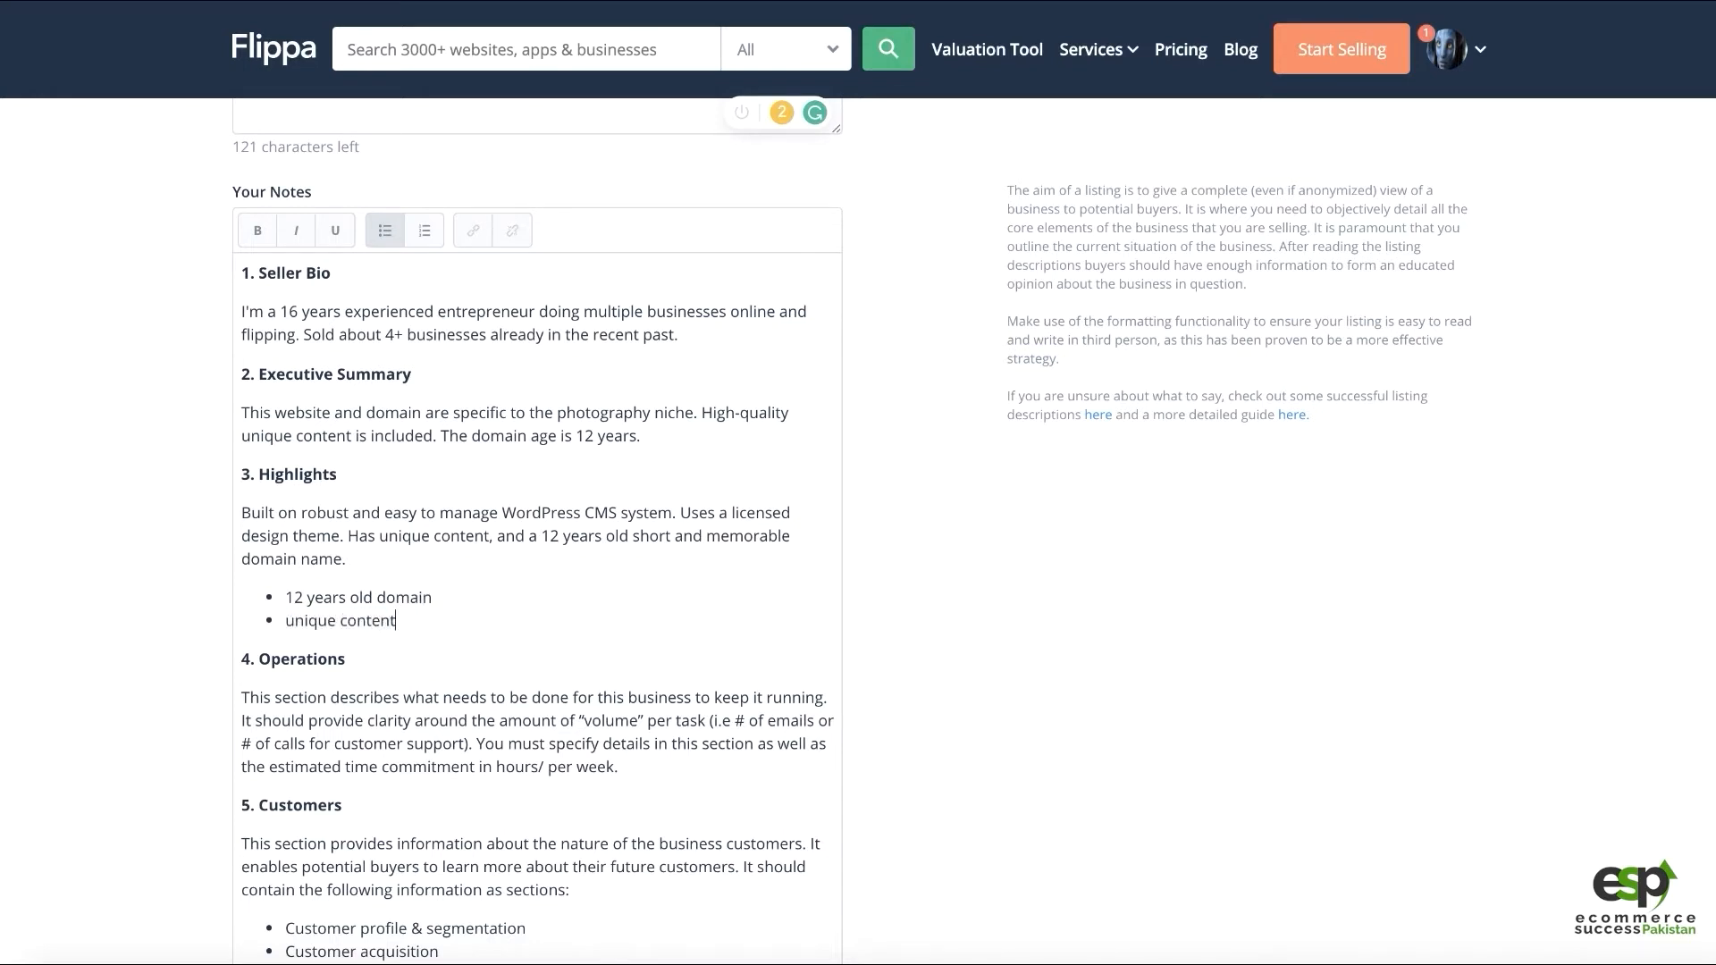
{"action": "key", "text": "Return"}
{"action": "type", "text": "WordPRe"}
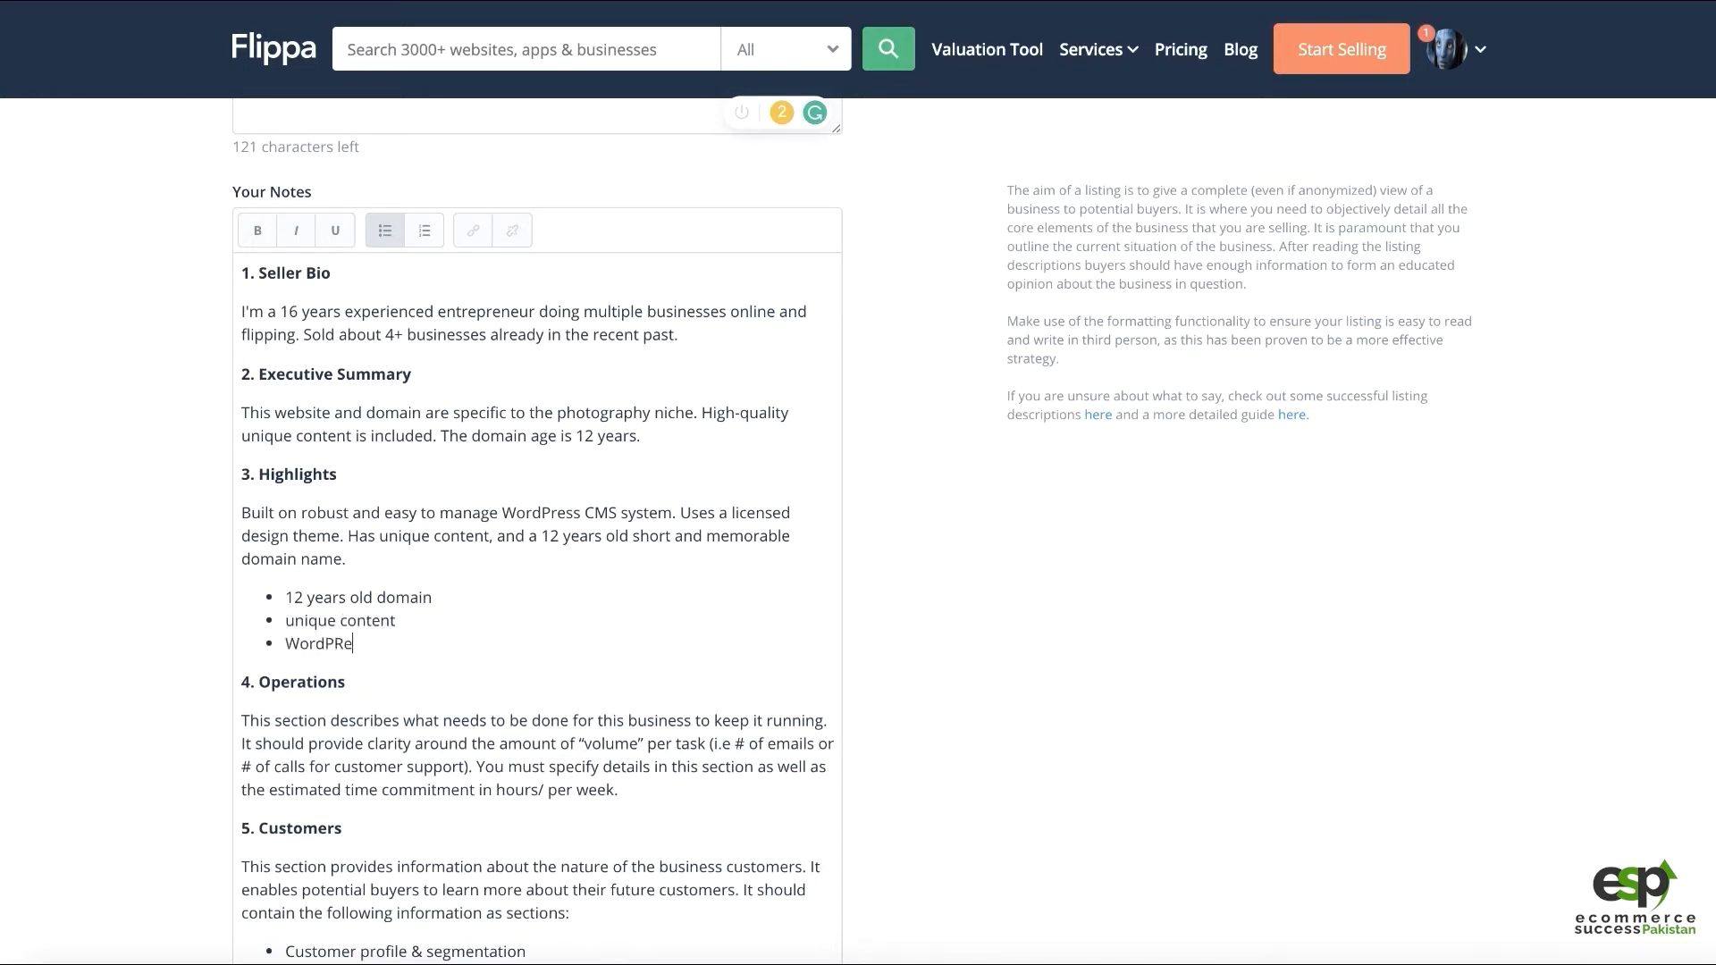
{"action": "key", "text": "BackSpace"}
Complete the third Highlights bullet as 'WordPress CMS', keeping the Financials section intact
{"action": "type", "text": "ress CMS"}
{"action": "scroll", "coordinate": [439, 565], "scroll_direction": "down", "scroll_amount": 3}
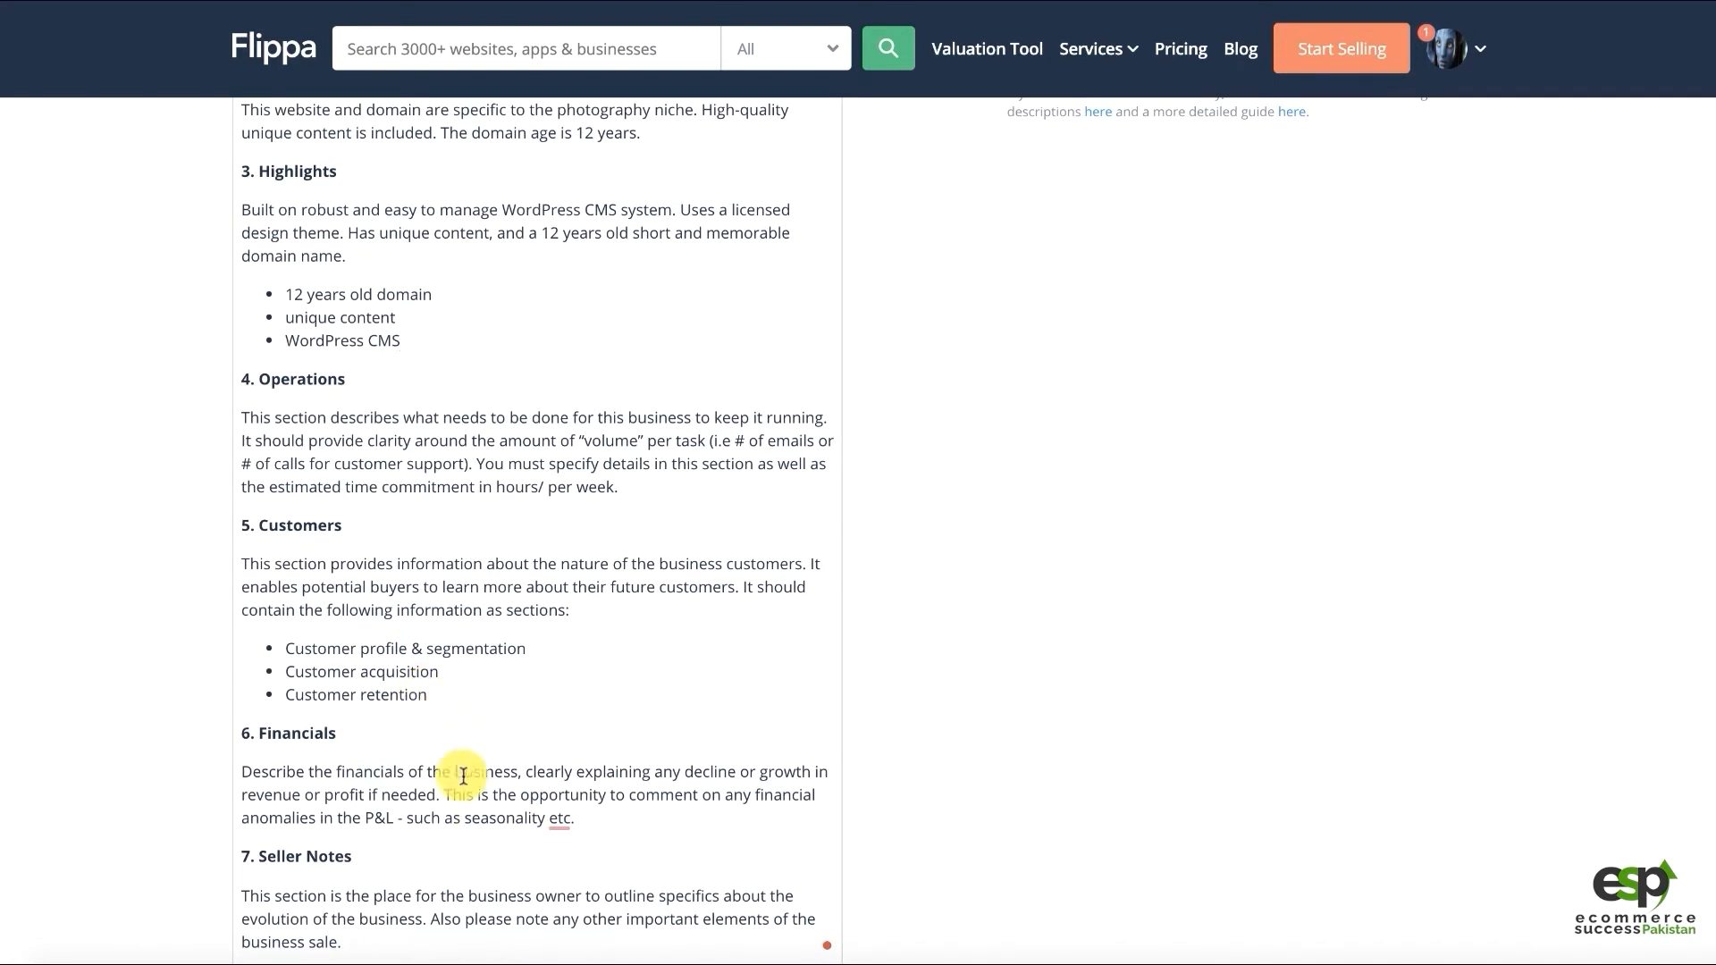
{"action": "left_click_drag", "start_coordinate": [577, 819], "coordinate": [153, 721]}
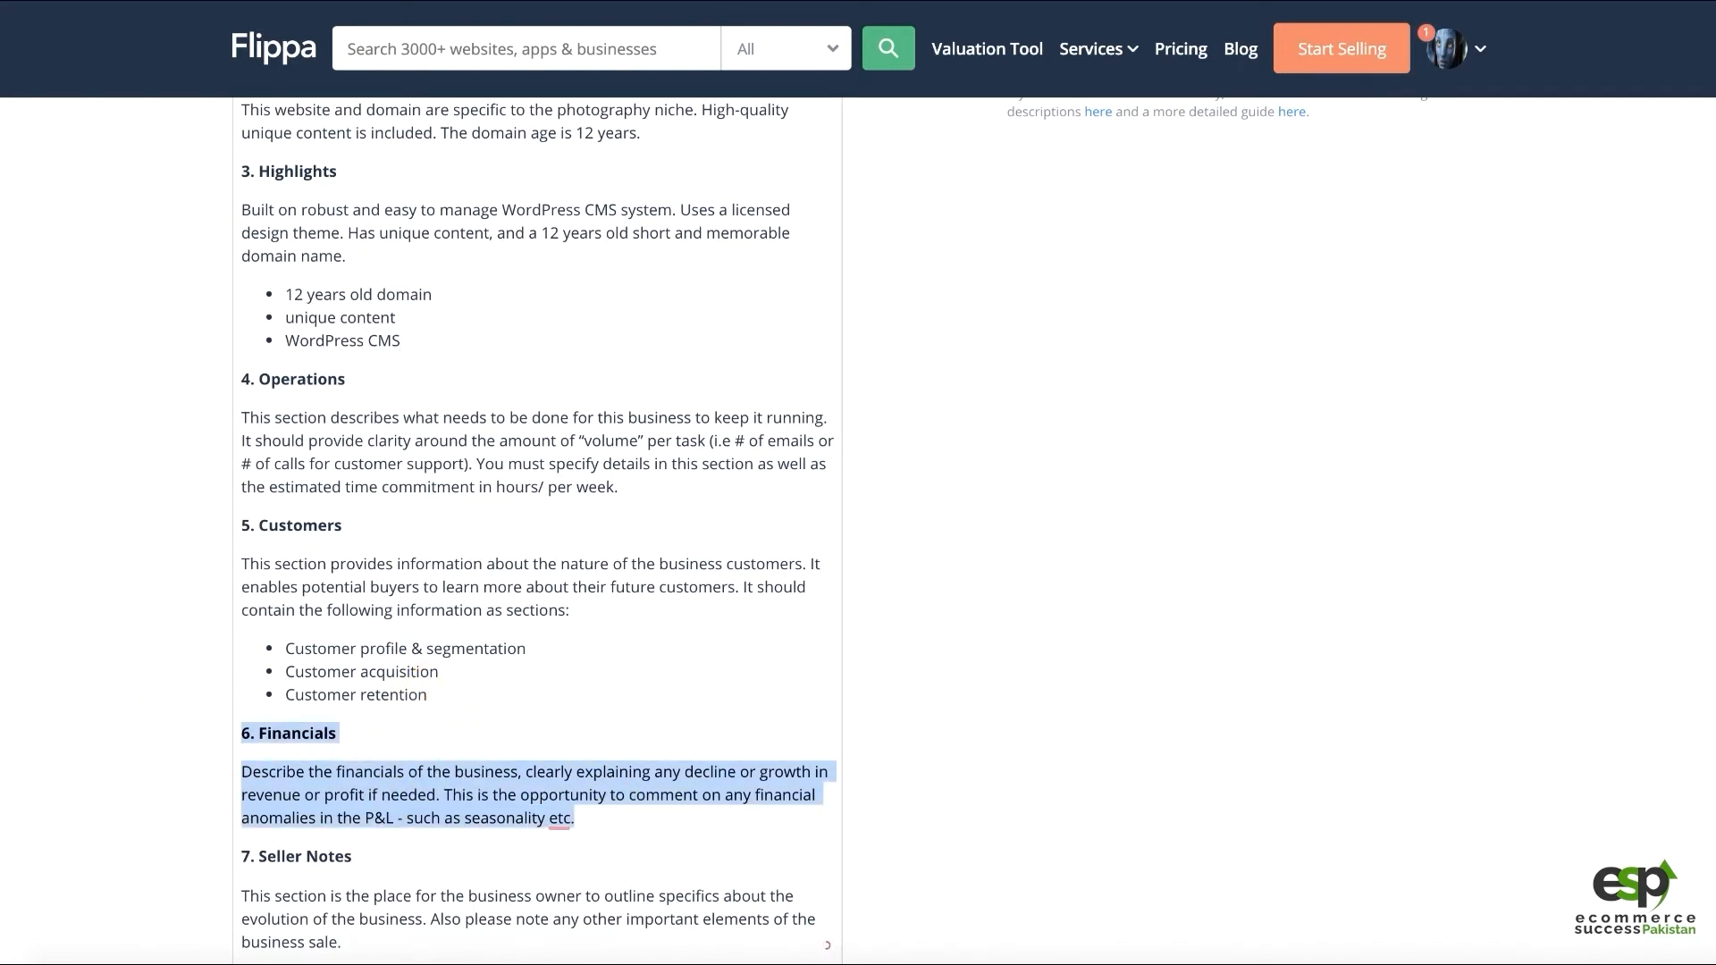
{"action": "key", "text": "BackSpace"}
{"action": "key", "text": "ctrl+z"}
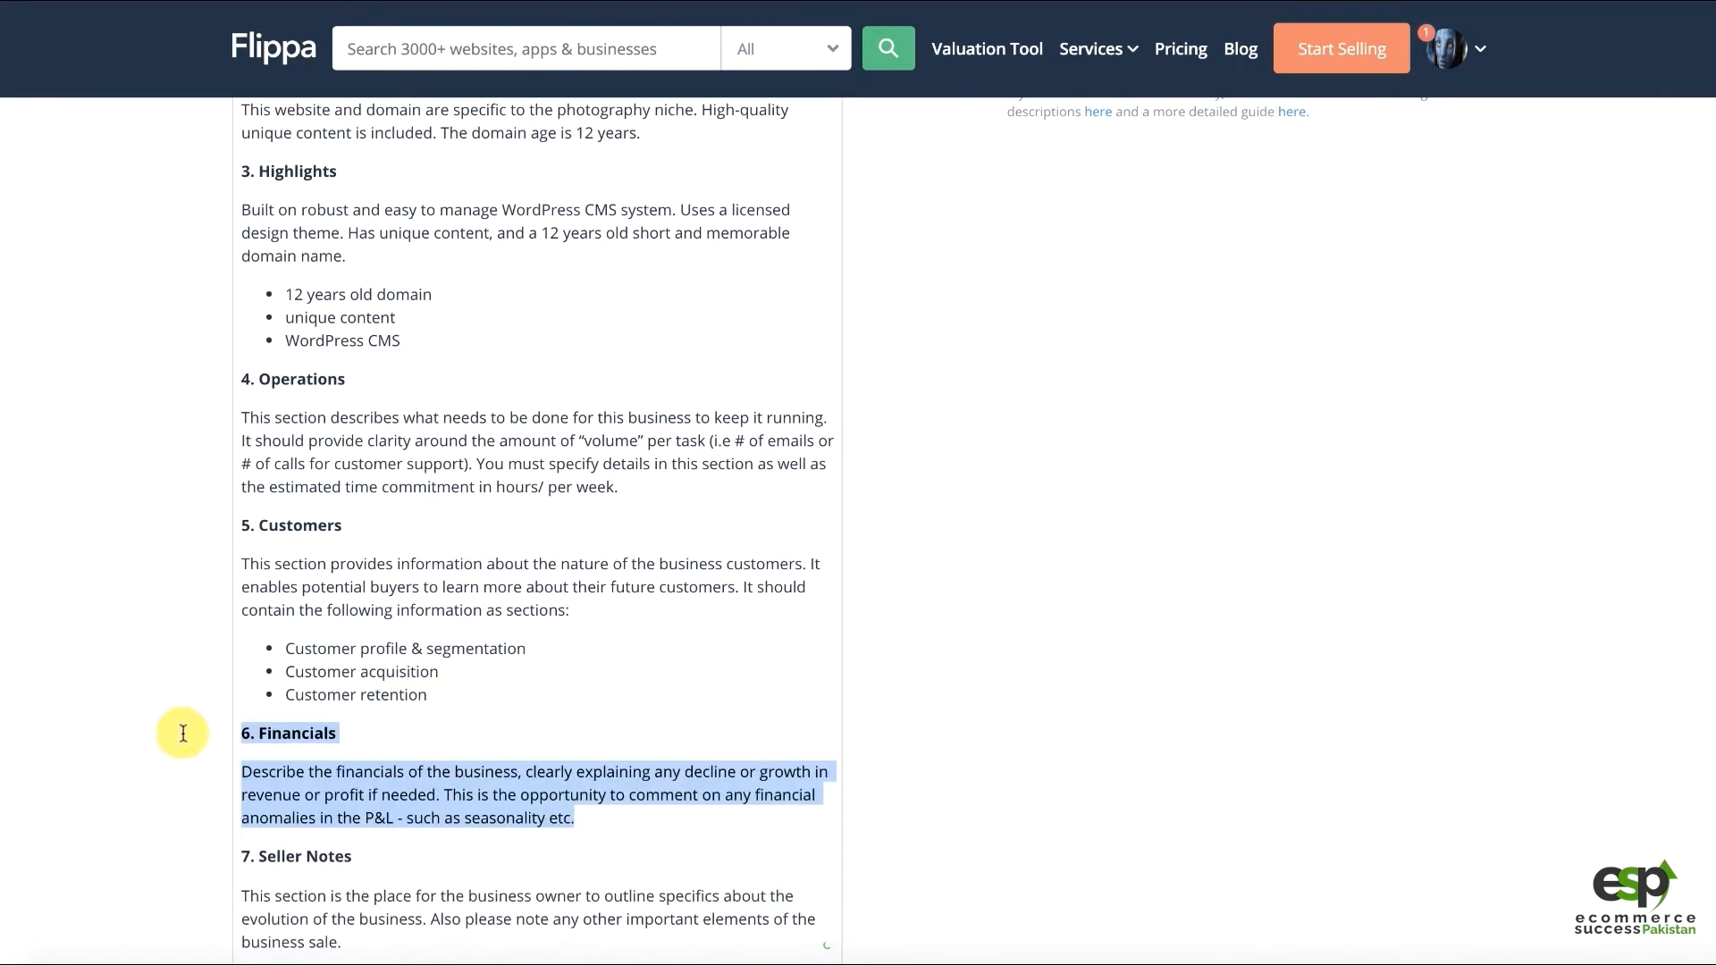
{"action": "left_click", "coordinate": [540, 673]}
{"action": "scroll", "coordinate": [607, 565], "scroll_direction": "down", "scroll_amount": 1}
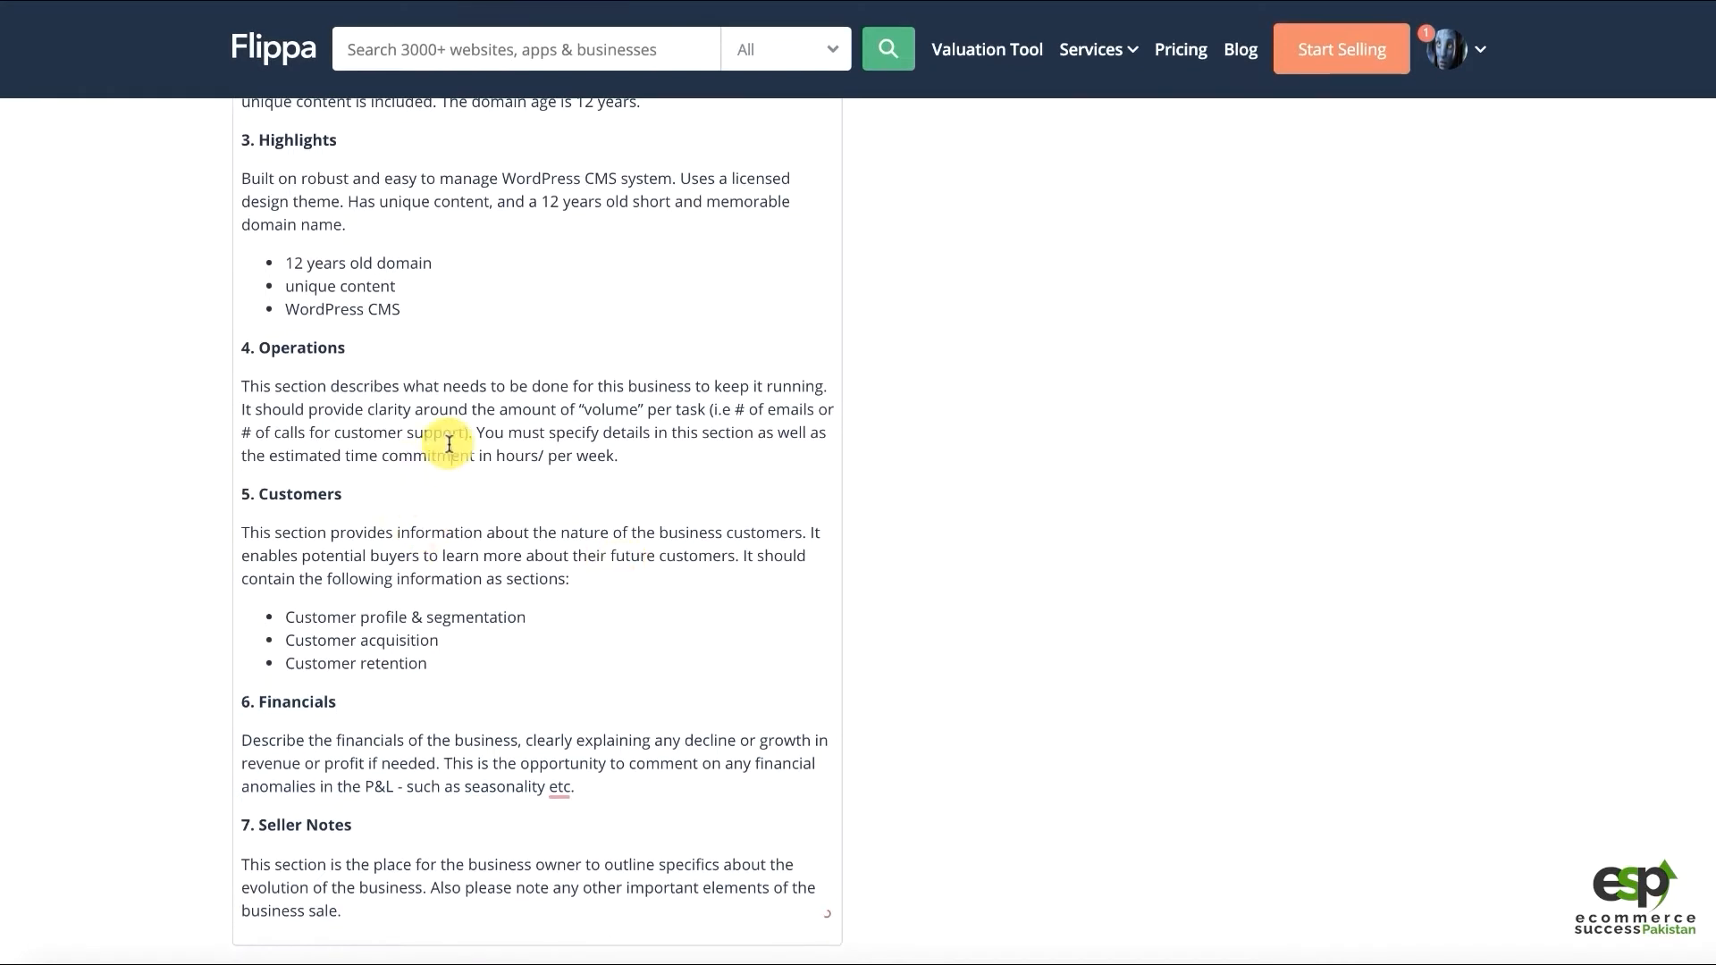
Replace the Operations placeholder with text on easy WordPress management, backup/security plugins and FTP auto backups
{"action": "left_click", "coordinate": [295, 456]}
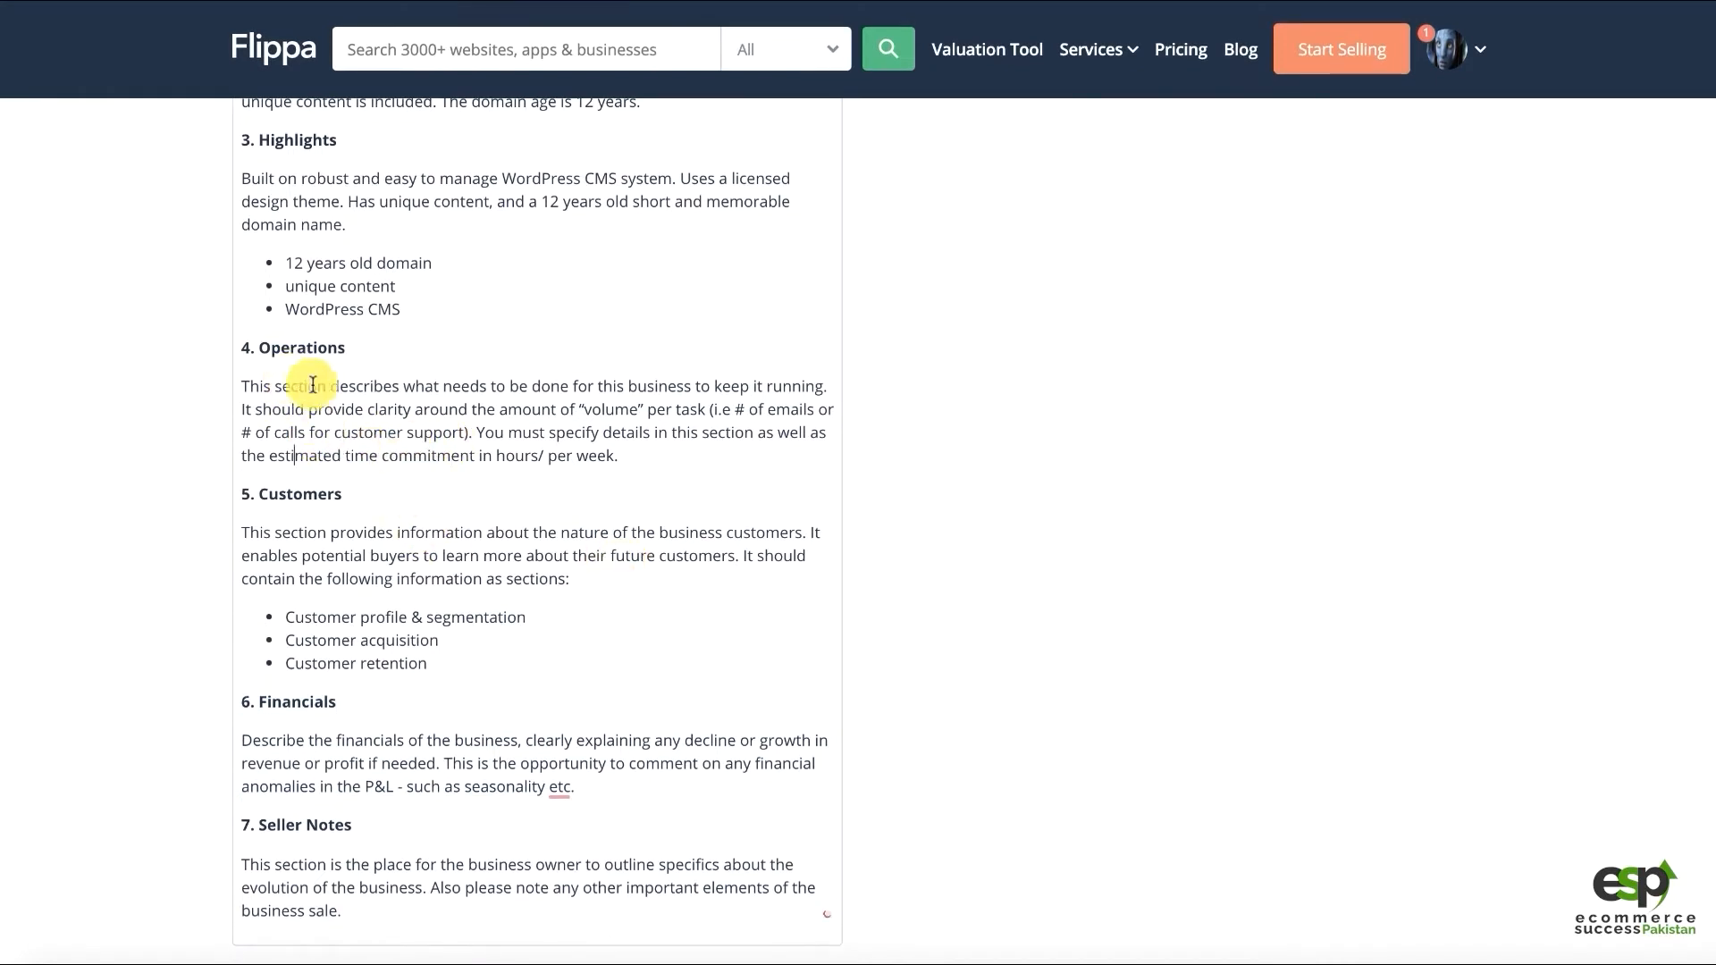
{"action": "left_click_drag", "start_coordinate": [679, 458], "coordinate": [184, 372]}
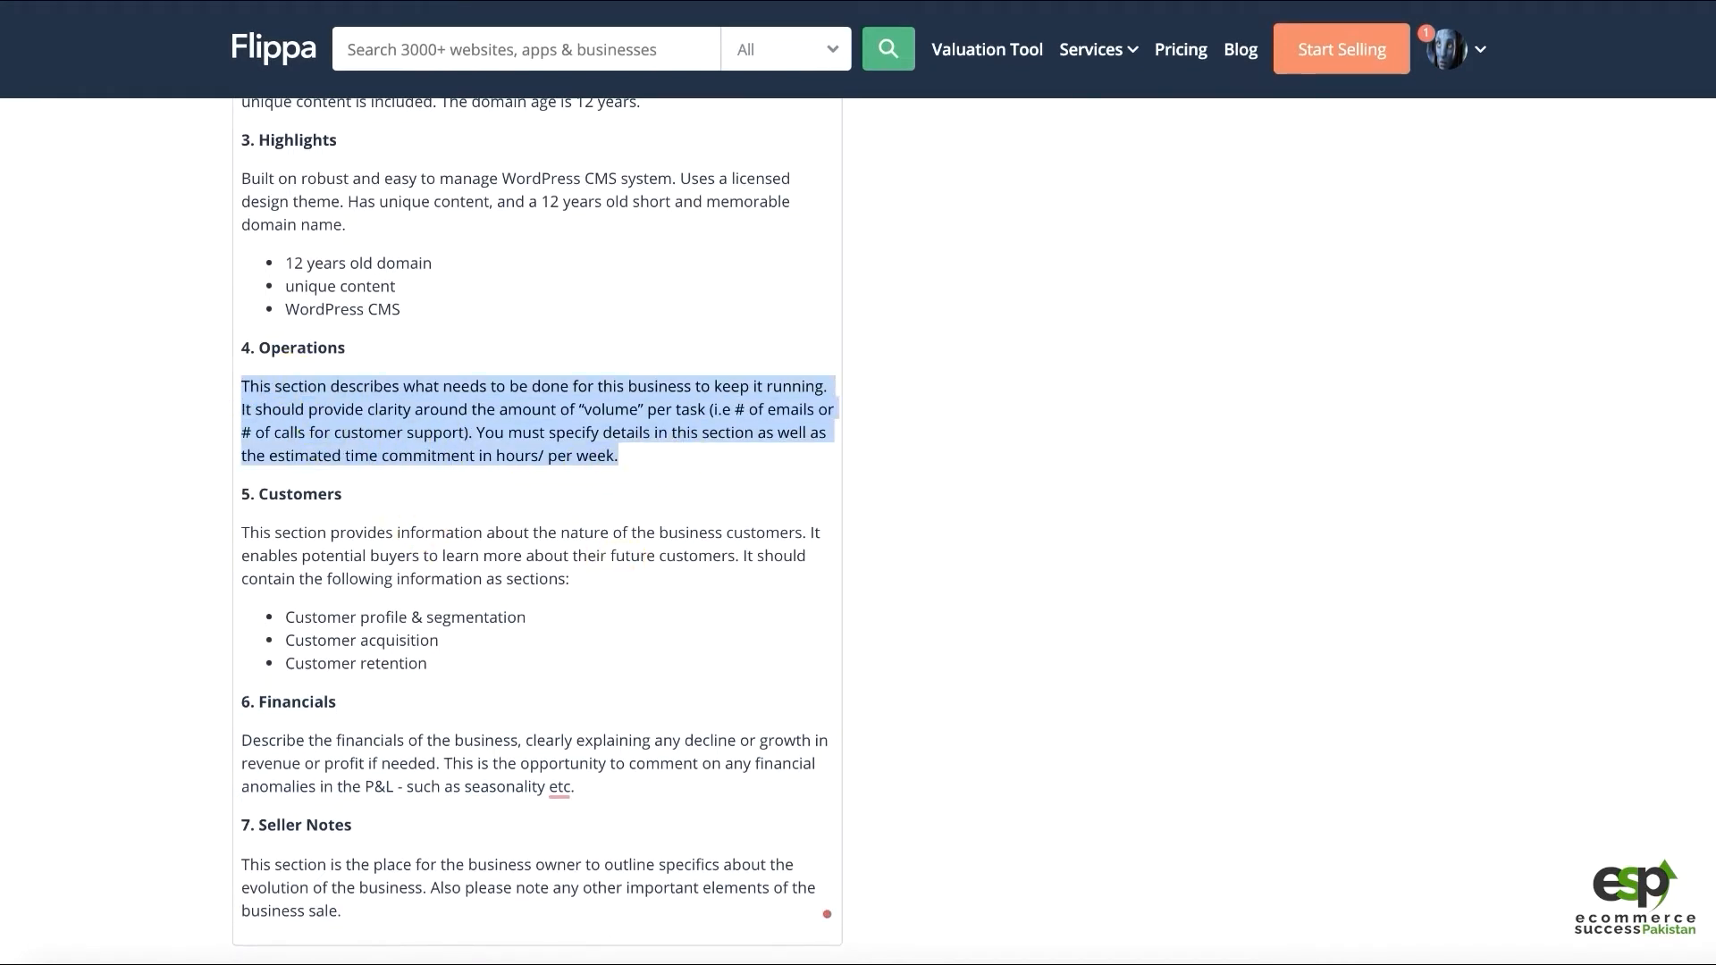
{"action": "type", "text": "It is ve"}
{"action": "key", "text": "BackSpace"}
{"action": "type", "text": "very easy t"}
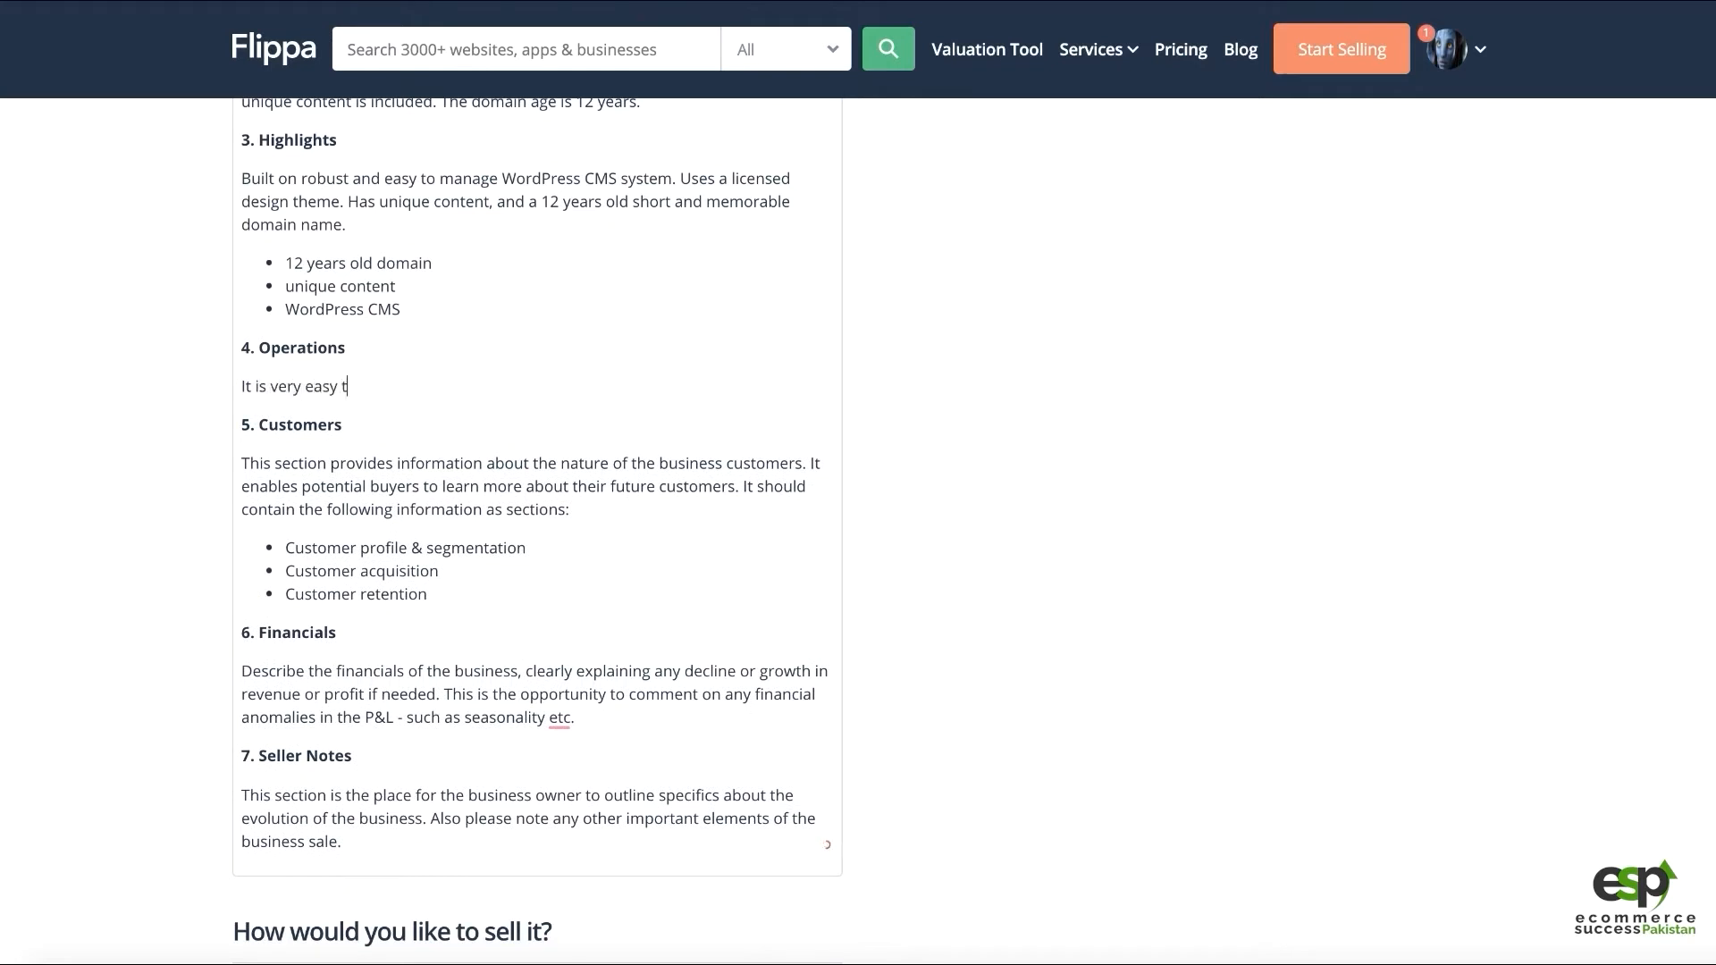
{"action": "type", "text": "o manage and update the "}
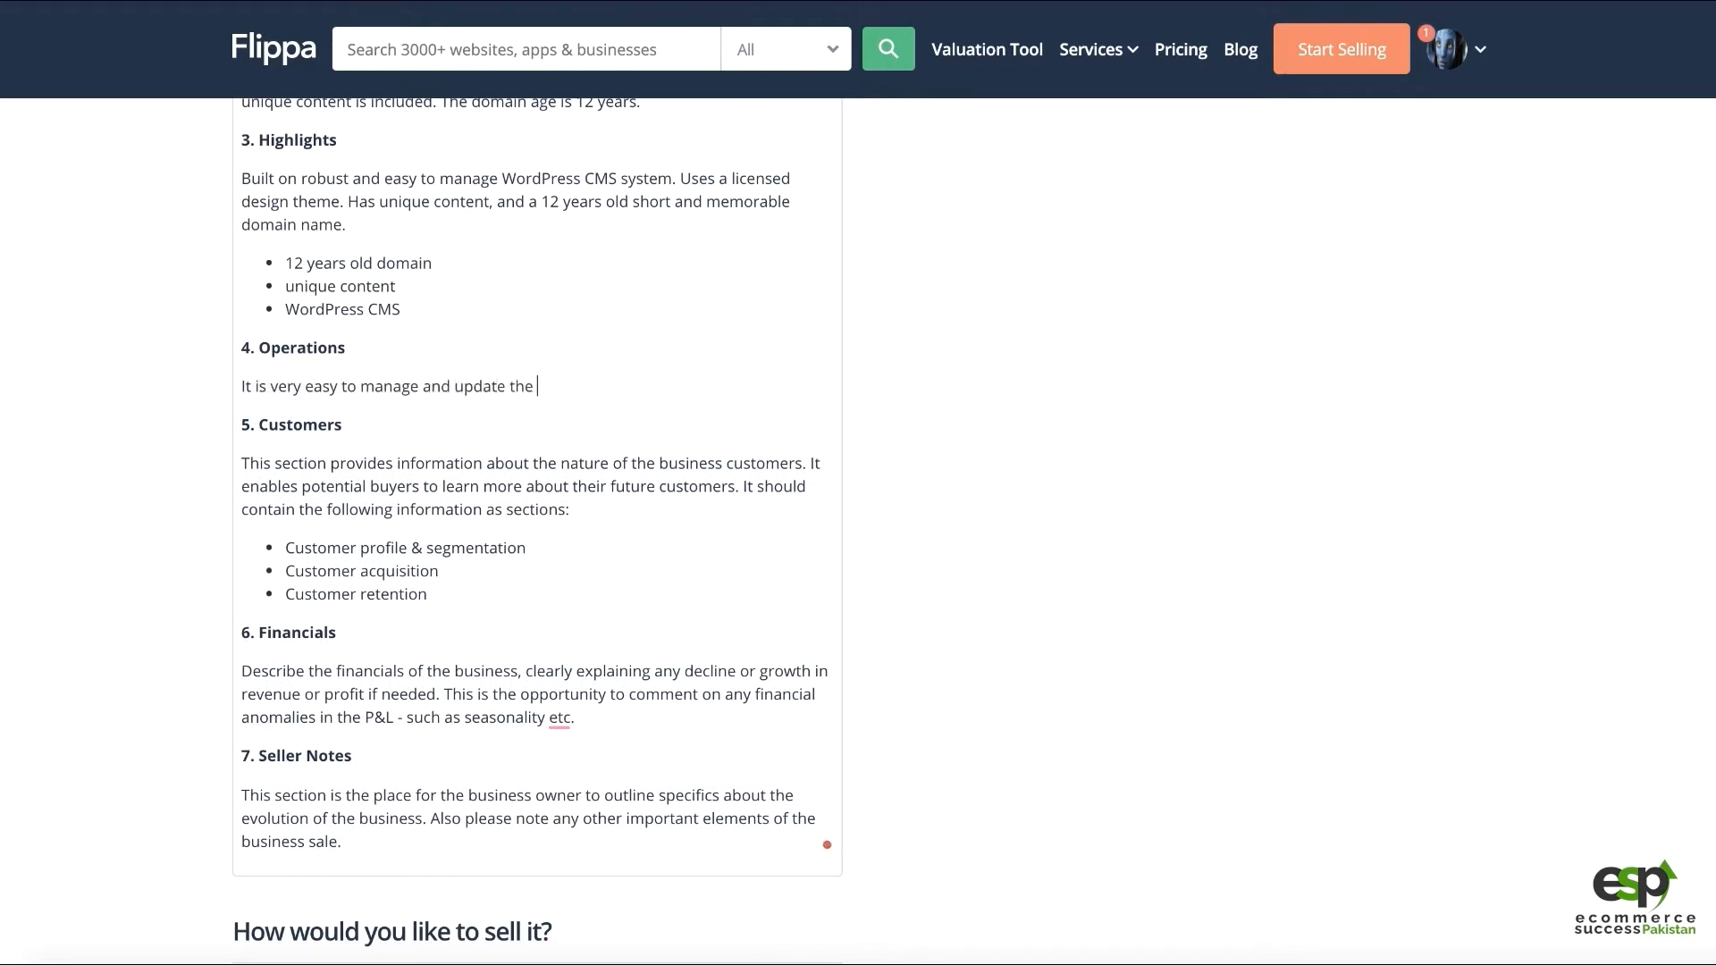
{"action": "type", "text": "website as it uses WordPress"}
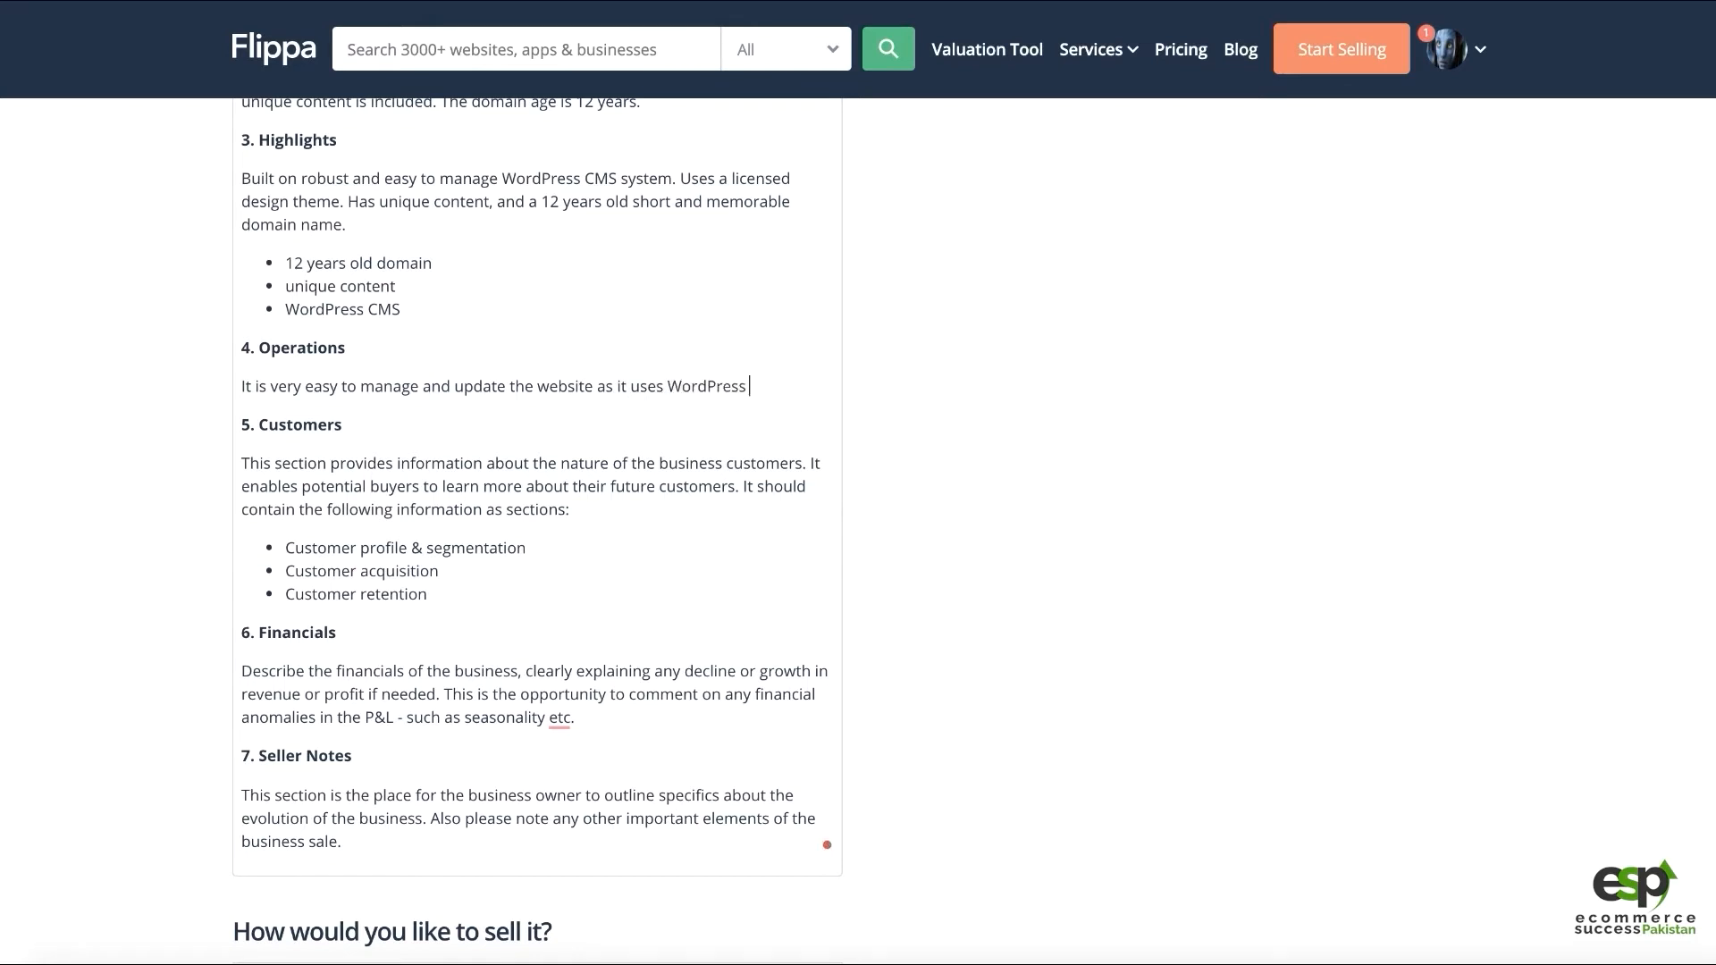
{"action": "type", "text": " CMS system."}
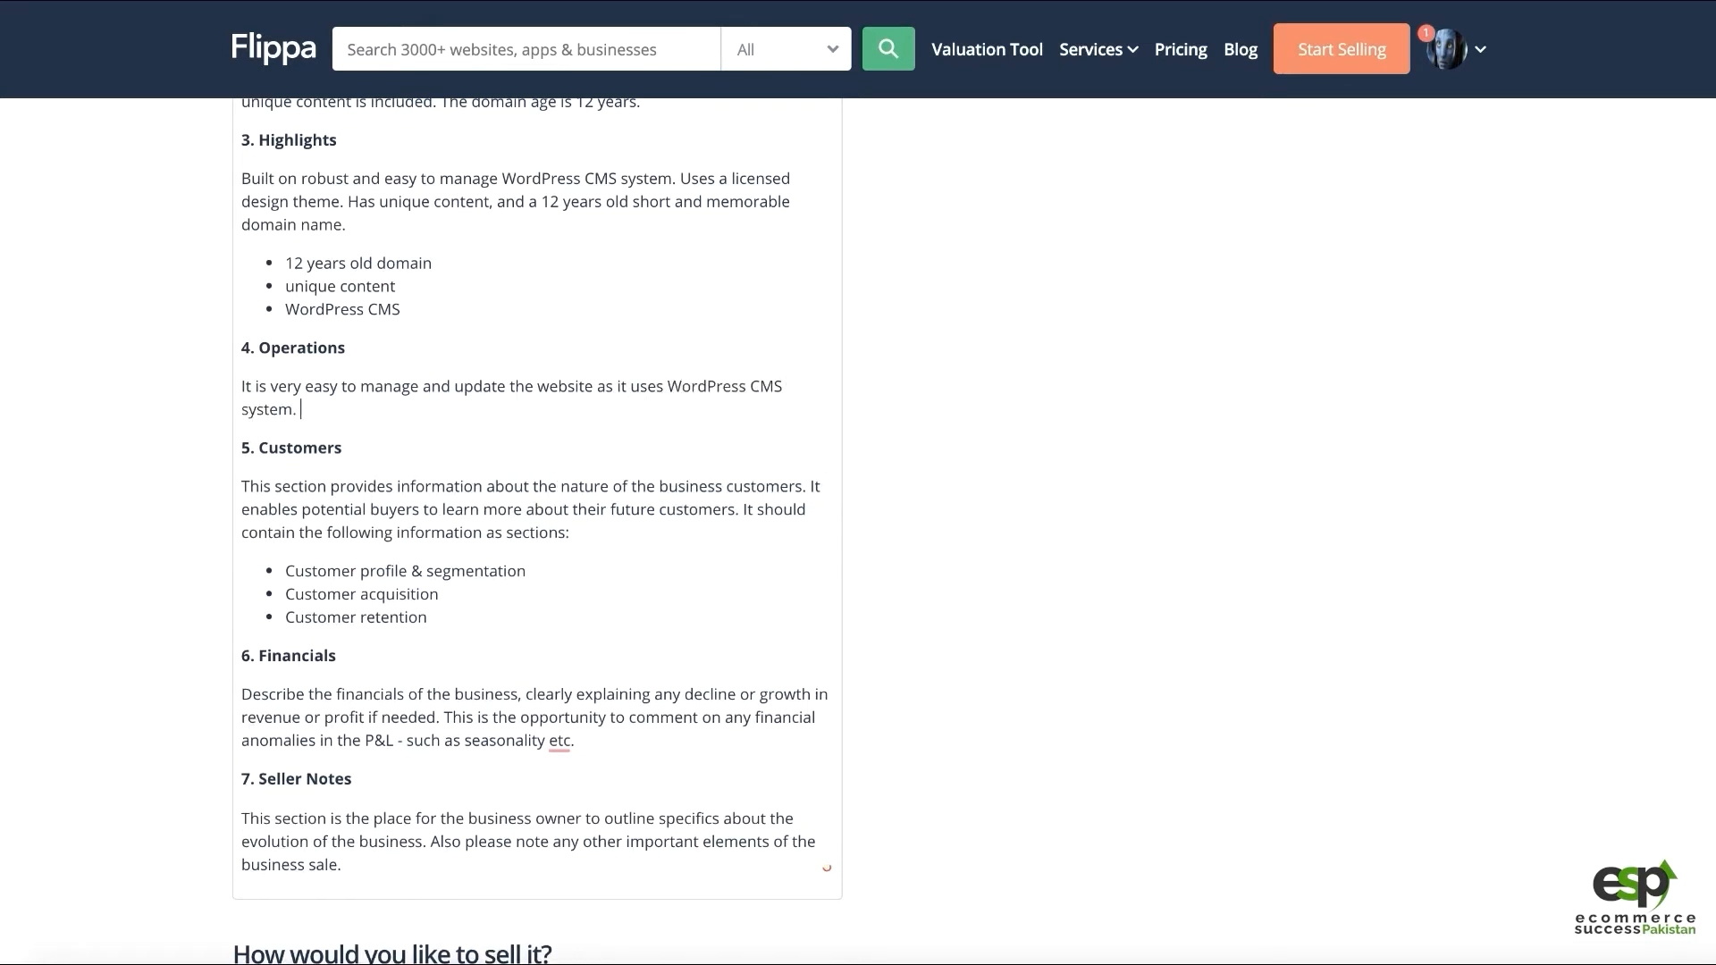
{"action": "type", "text": " It is also"}
{"action": "key", "text": "BackSpace"}
{"action": "key", "text": "BackSpace"}
{"action": "key", "text": "BackSpace"}
{"action": "key", "text": "BackSpace"}
{"action": "key", "text": "BackSpace"}
{"action": "key", "text": "BackSpace"}
{"action": "key", "text": "BackSpace"}
{"action": "type", "text": "also includes the backup and security plugins to"}
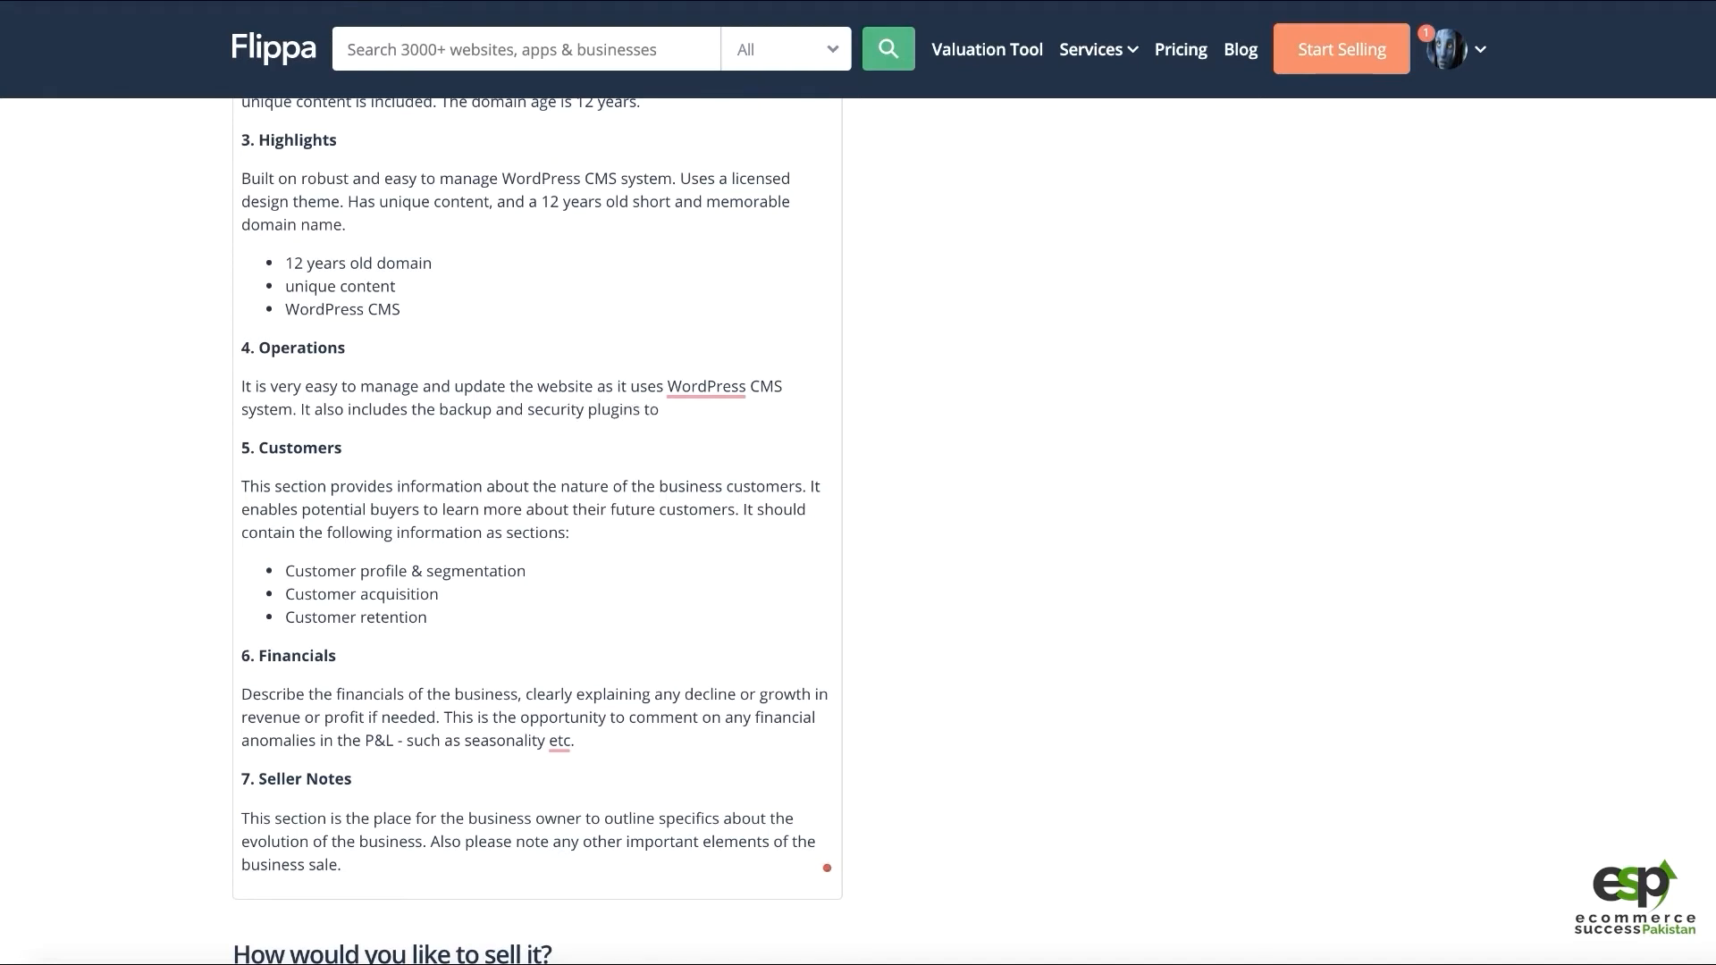
{"action": "type", "text": " protect the website reform hacker"}
{"action": "key", "text": "alt+BackSpace"}
{"action": "key", "text": "alt+BackSpace"}
{"action": "type", "text": "from hackers"}
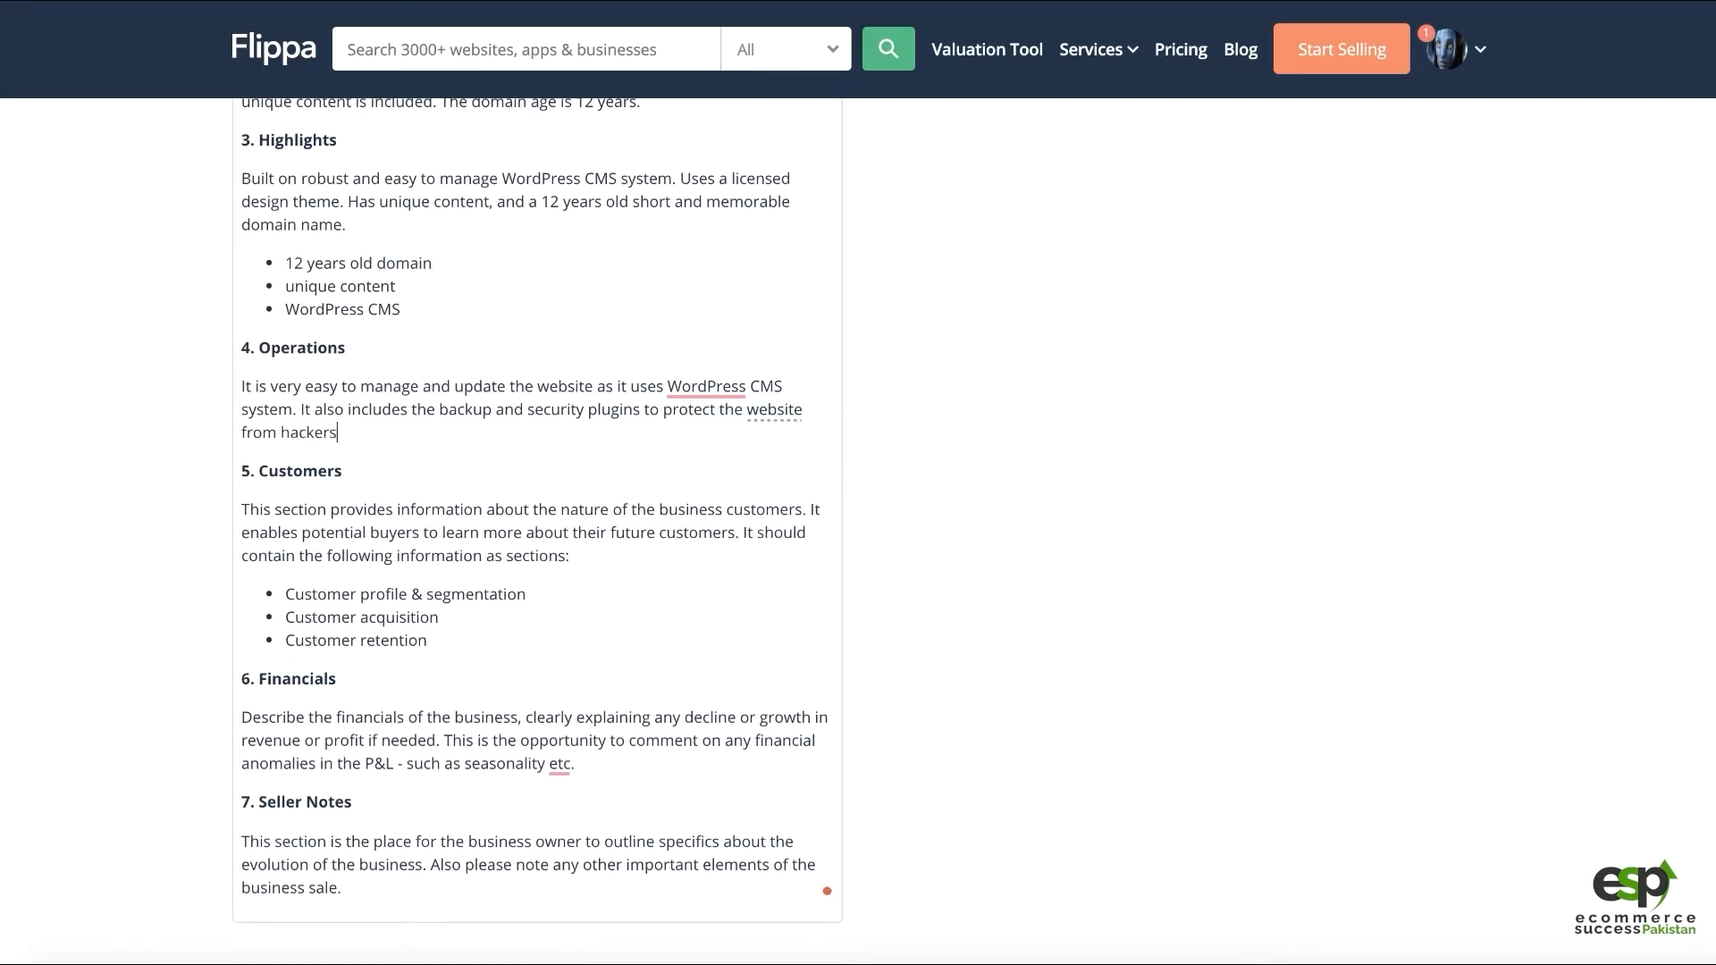
{"action": "type", "text": ". And the backup will be avialabl"}
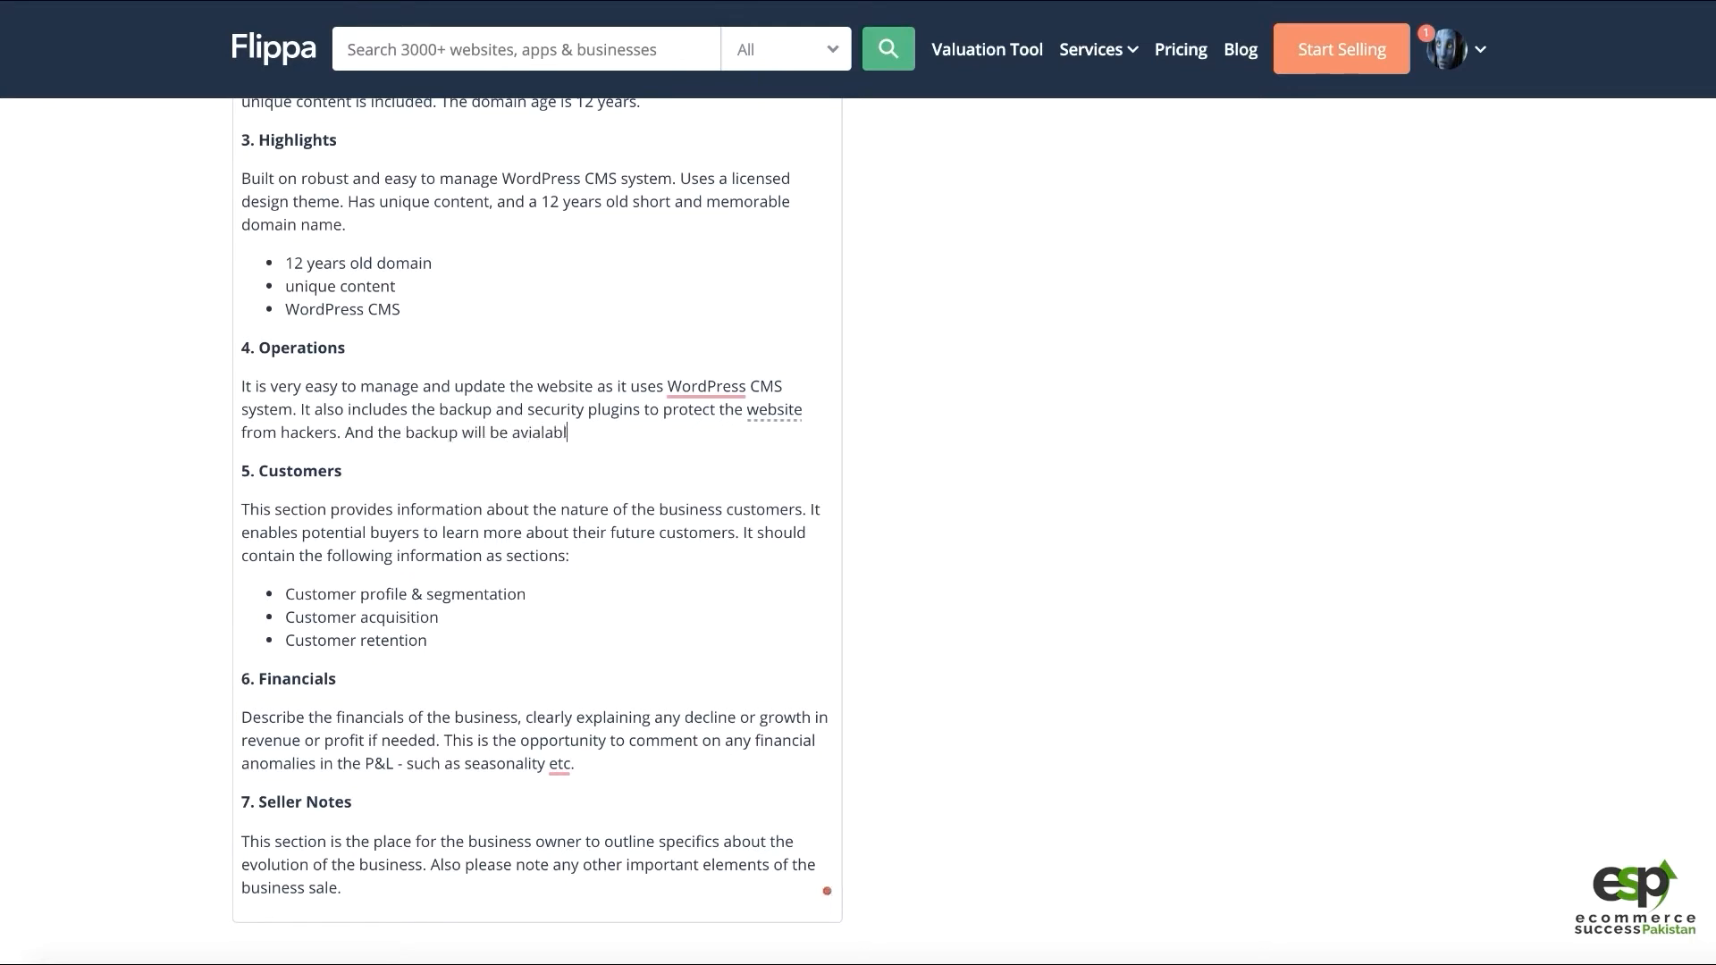
{"action": "key", "text": "ctrl+BackSpace"}
{"action": "type", "text": "auto generated on the FTP itself."}
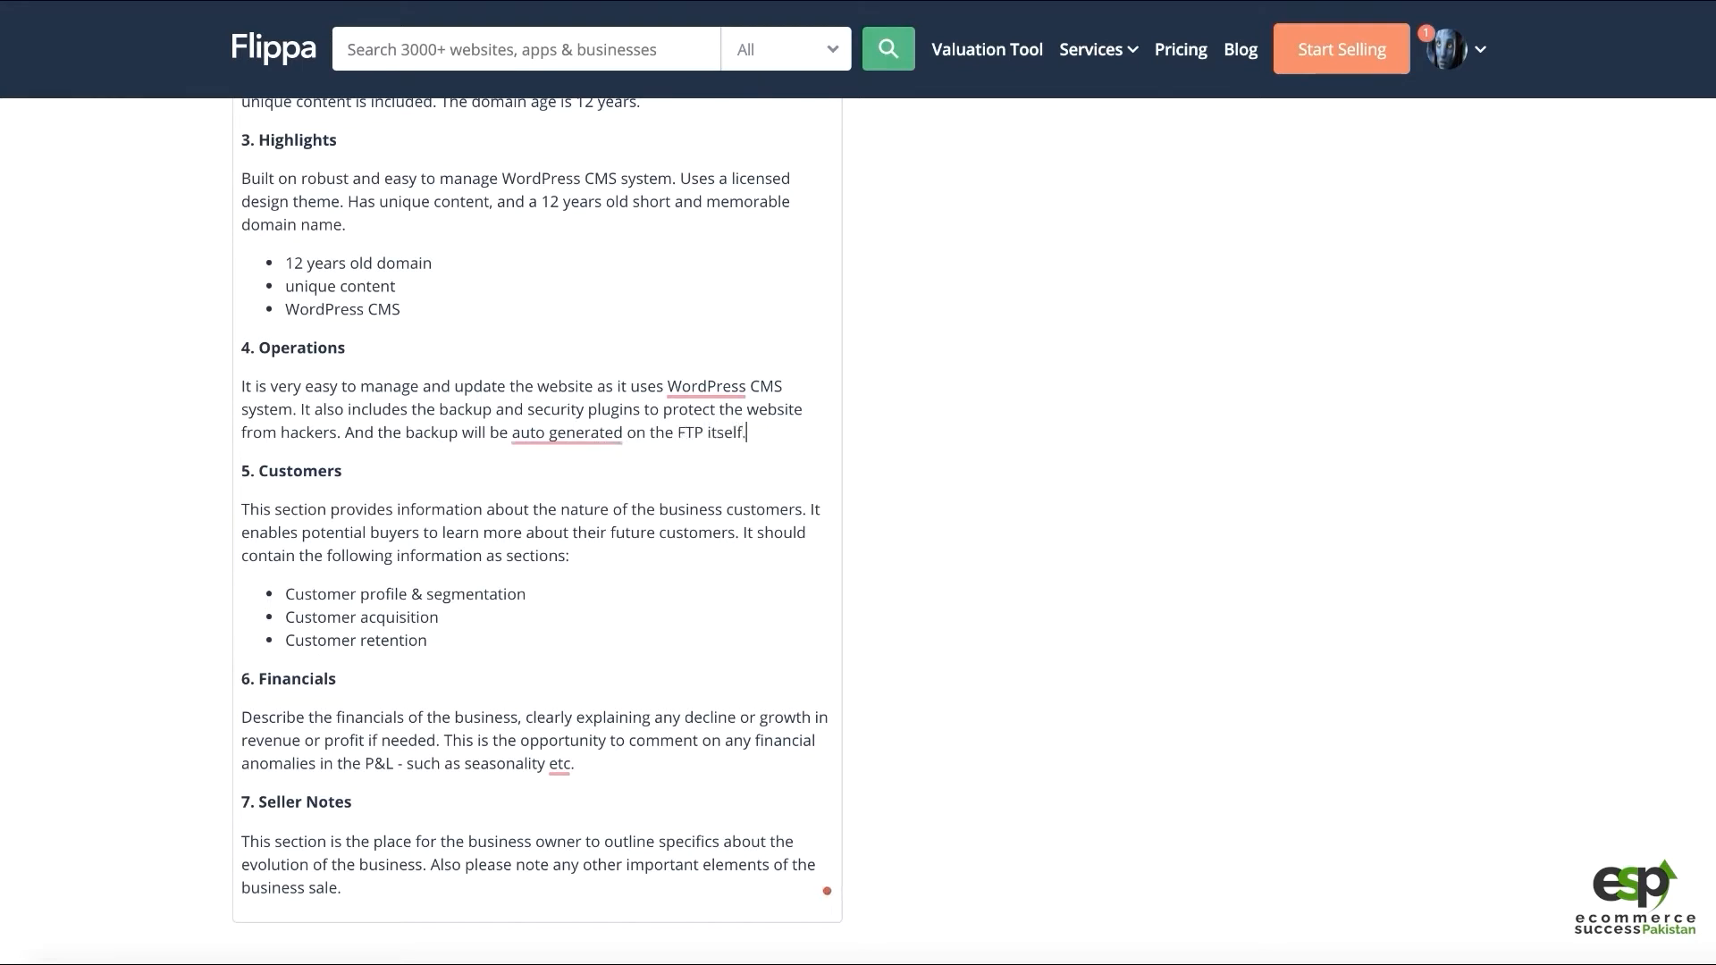
Accept Grammarly's 'auto-generated' and 'the WordPress CMS' suggestions in the Operations text
{"action": "left_click", "coordinate": [574, 433]}
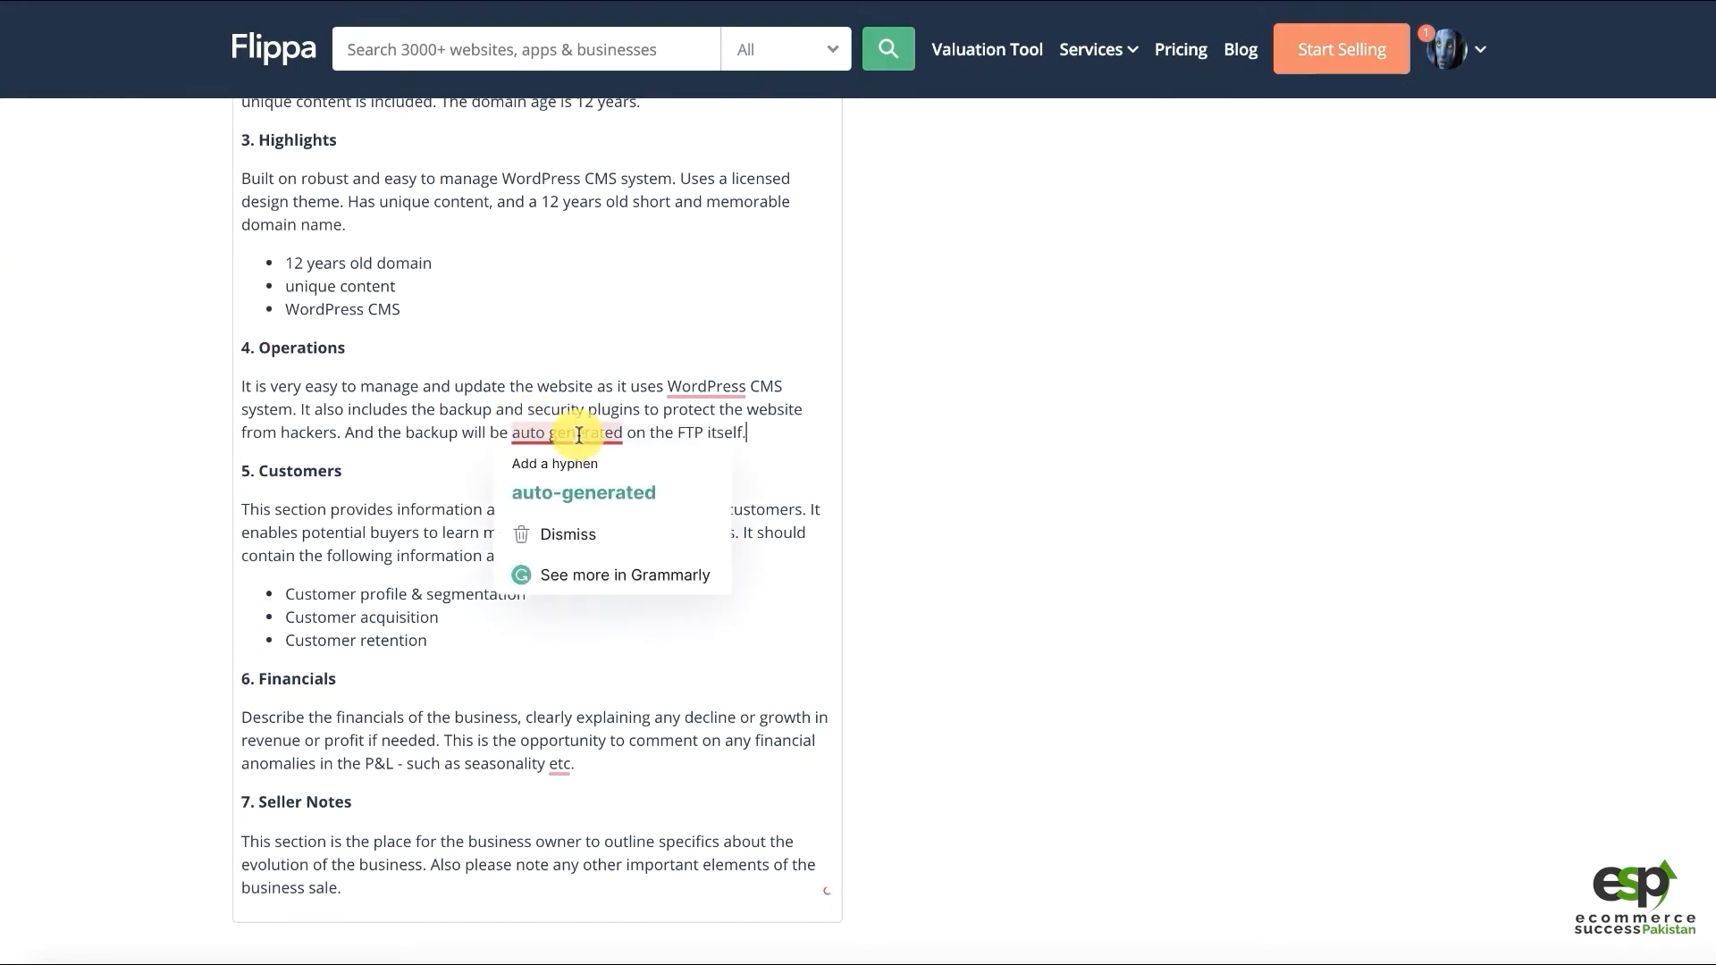
{"action": "left_click", "coordinate": [581, 491]}
{"action": "left_click", "coordinate": [713, 389]}
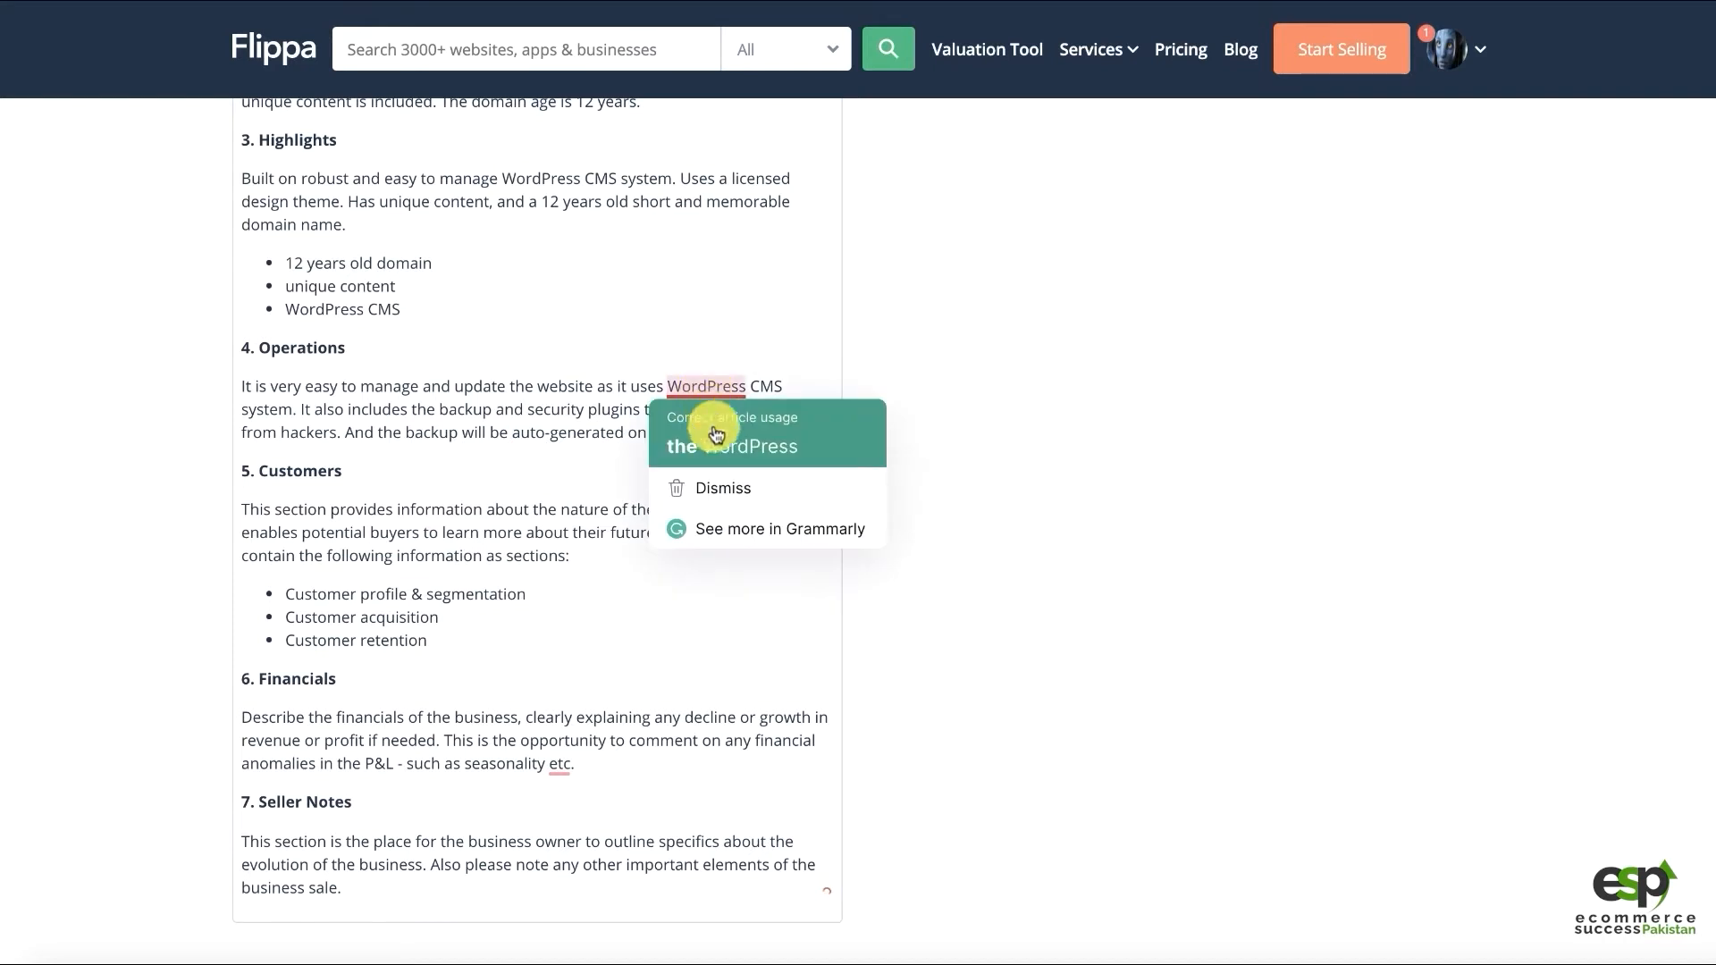
{"action": "left_click", "coordinate": [742, 444]}
{"action": "left_click", "coordinate": [776, 442]}
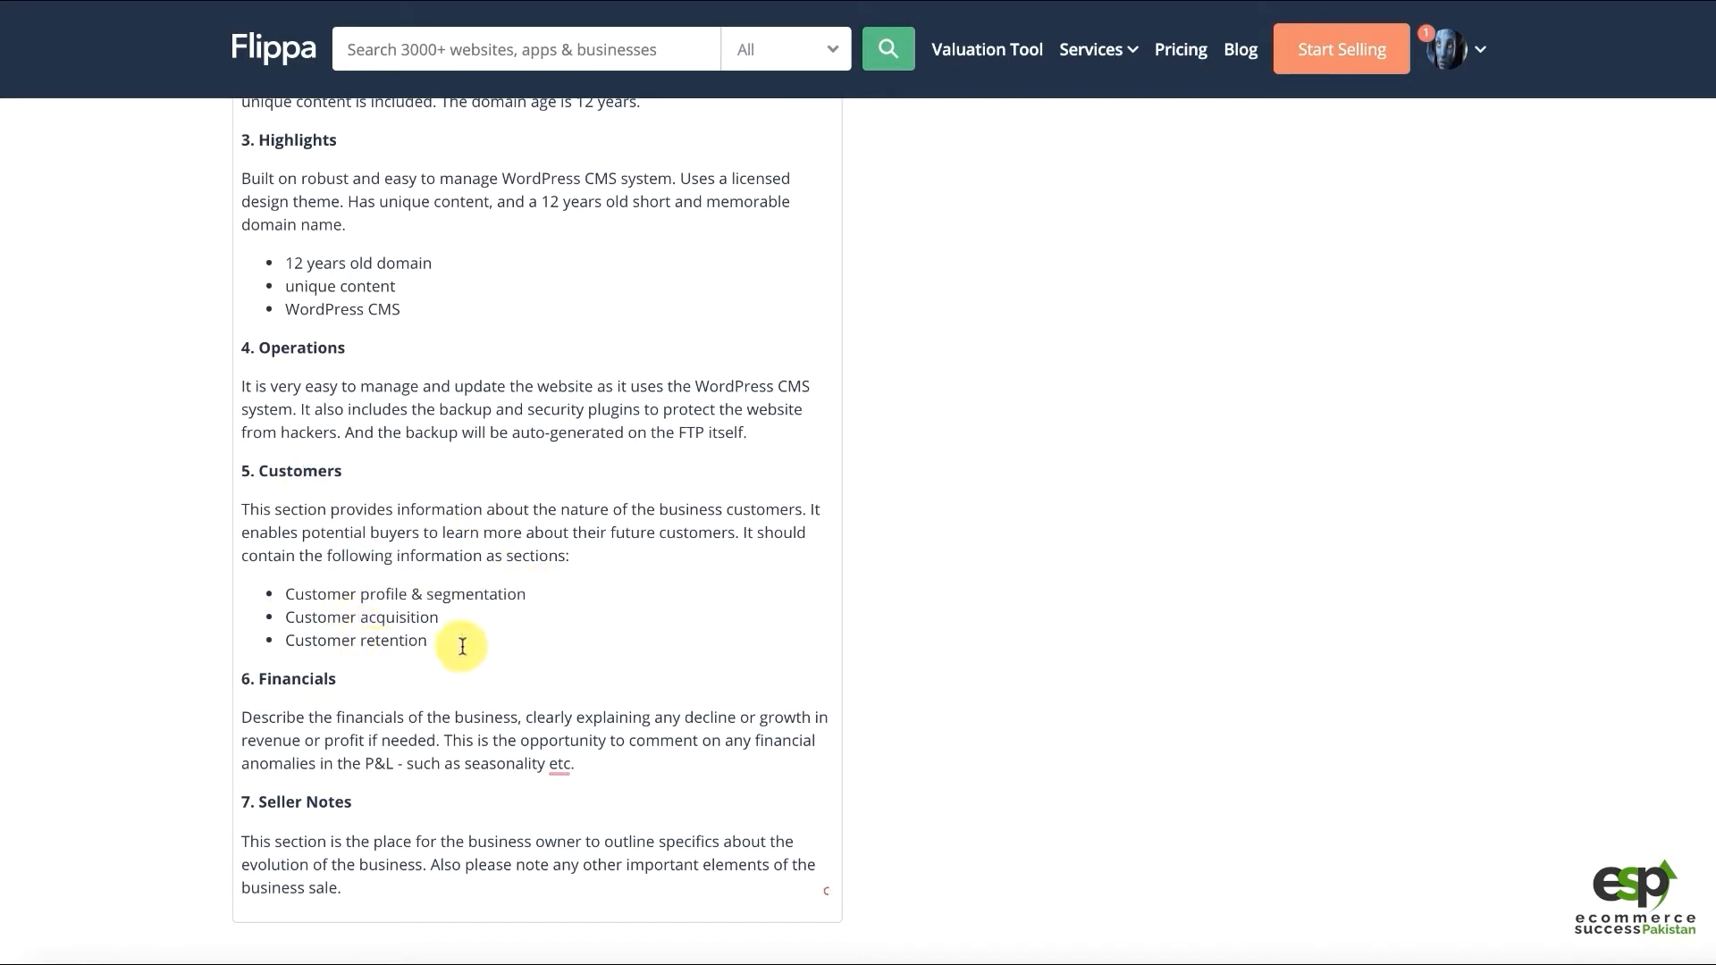
Delete the 5. Customers section and renumber the Financials heading
{"action": "left_click_drag", "start_coordinate": [428, 637], "coordinate": [228, 473]}
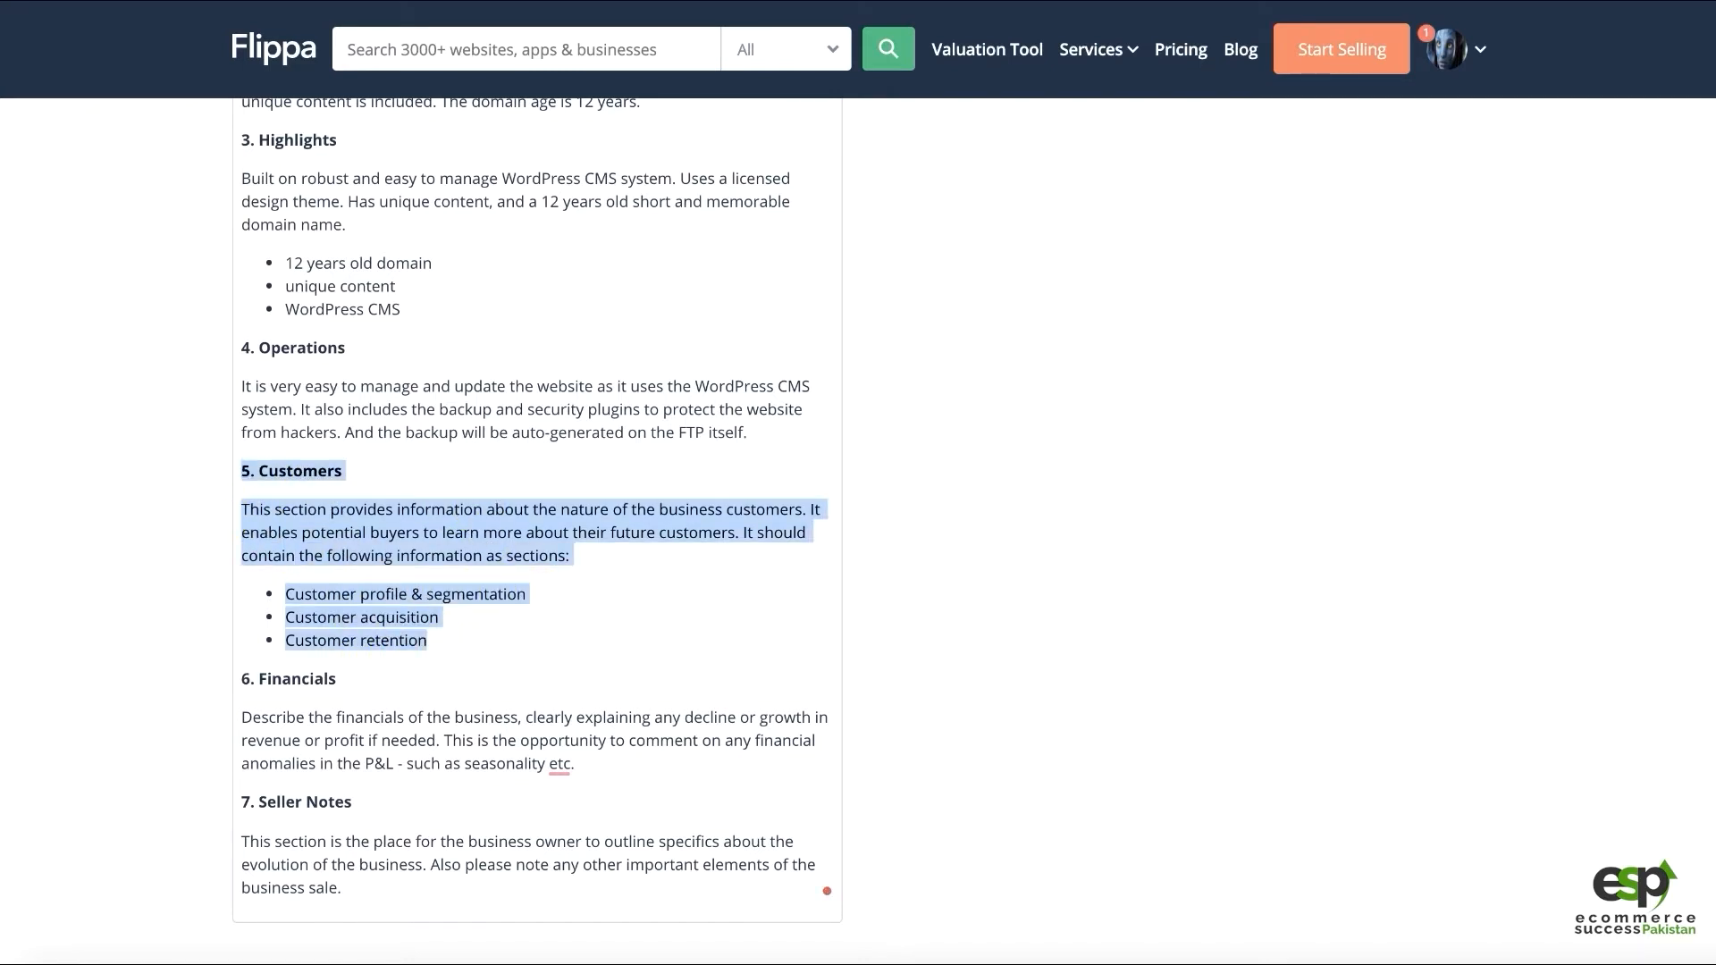
{"action": "key", "text": "Delete"}
{"action": "left_click", "coordinate": [247, 470]}
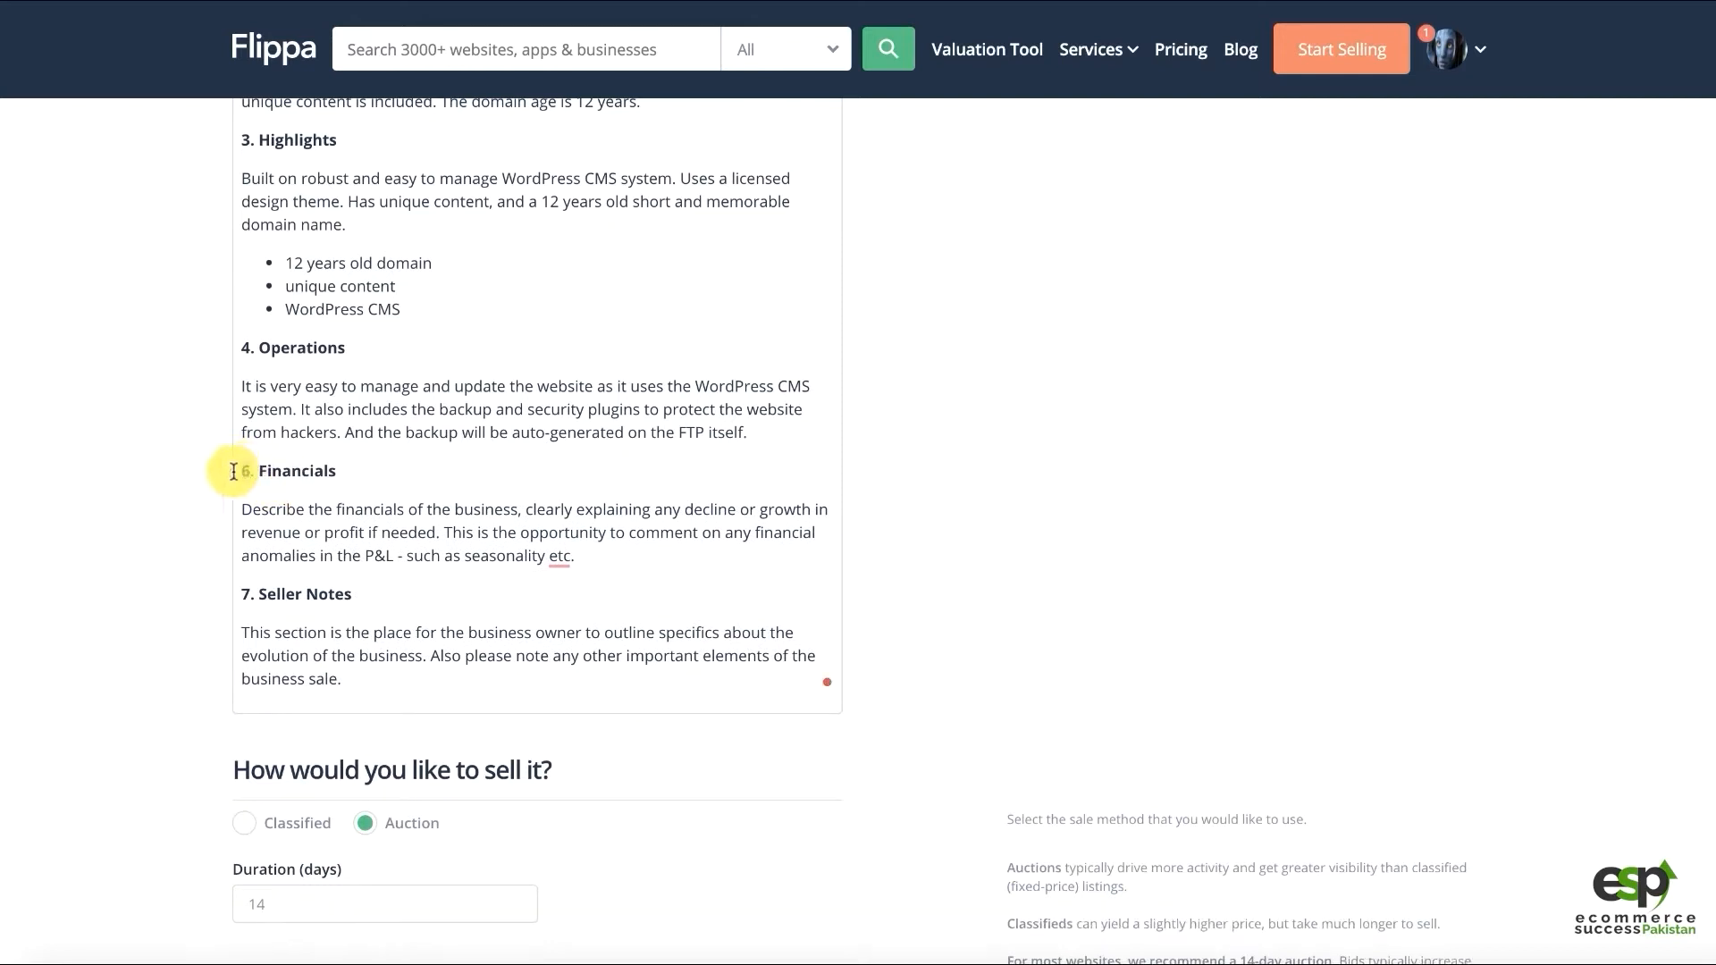
{"action": "key", "text": "BackSpace"}
{"action": "type", "text": "5"}
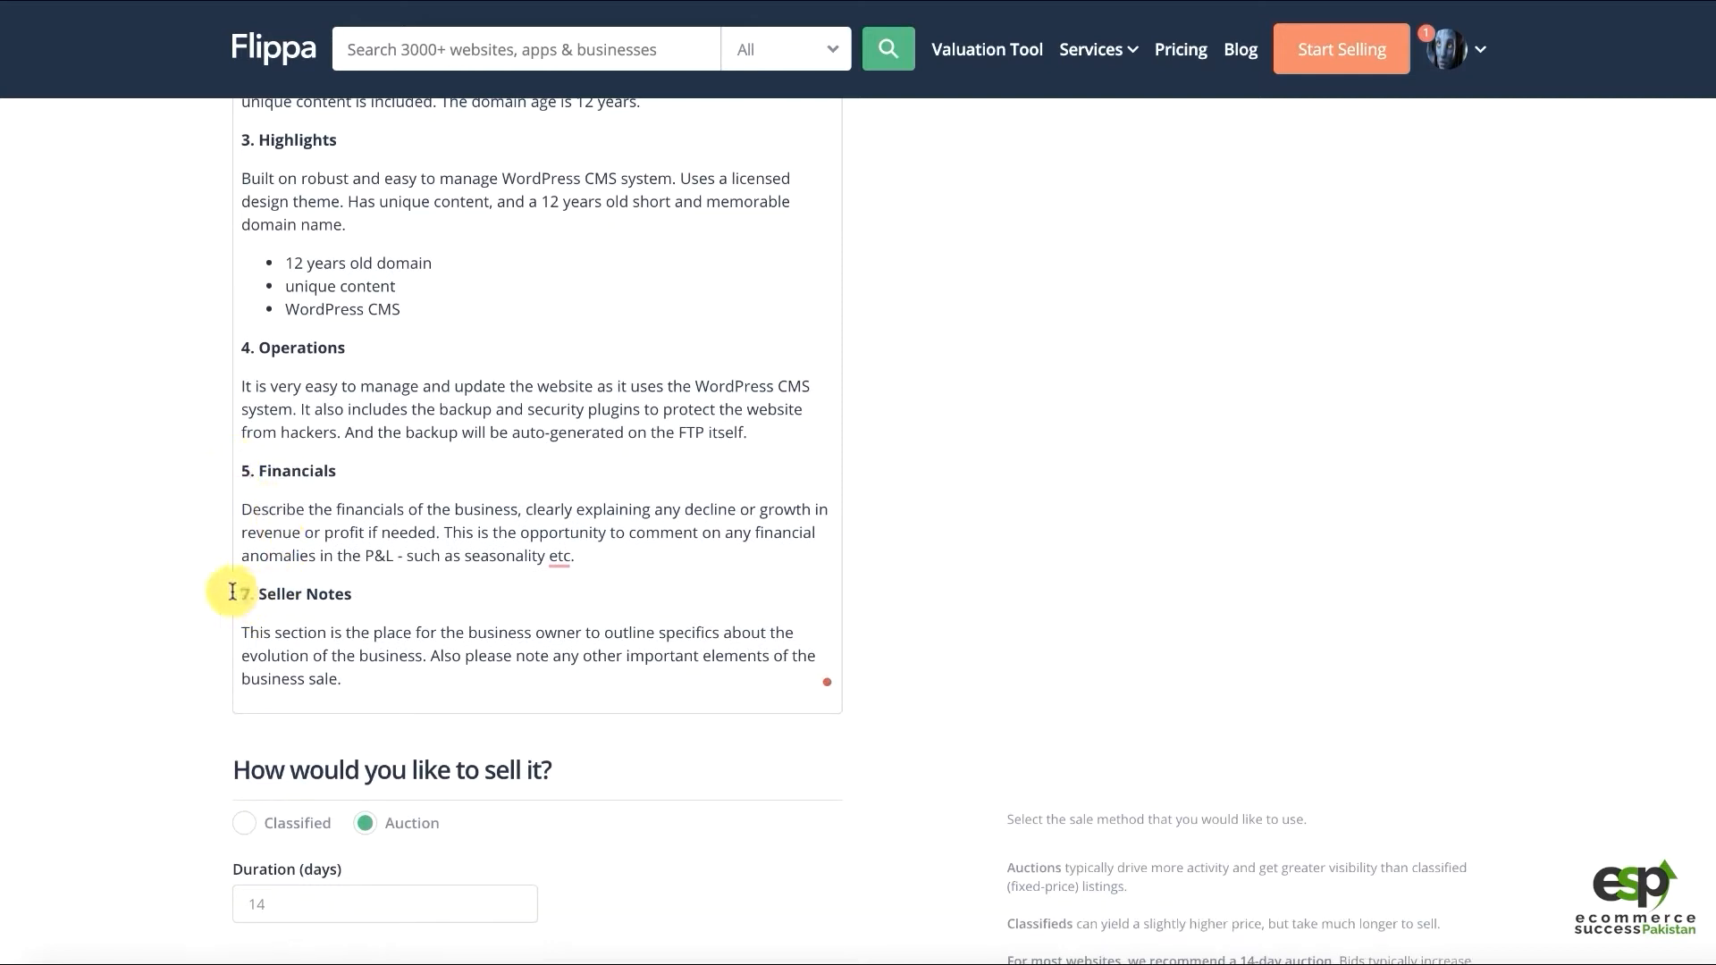
{"action": "type", "text": "6"}
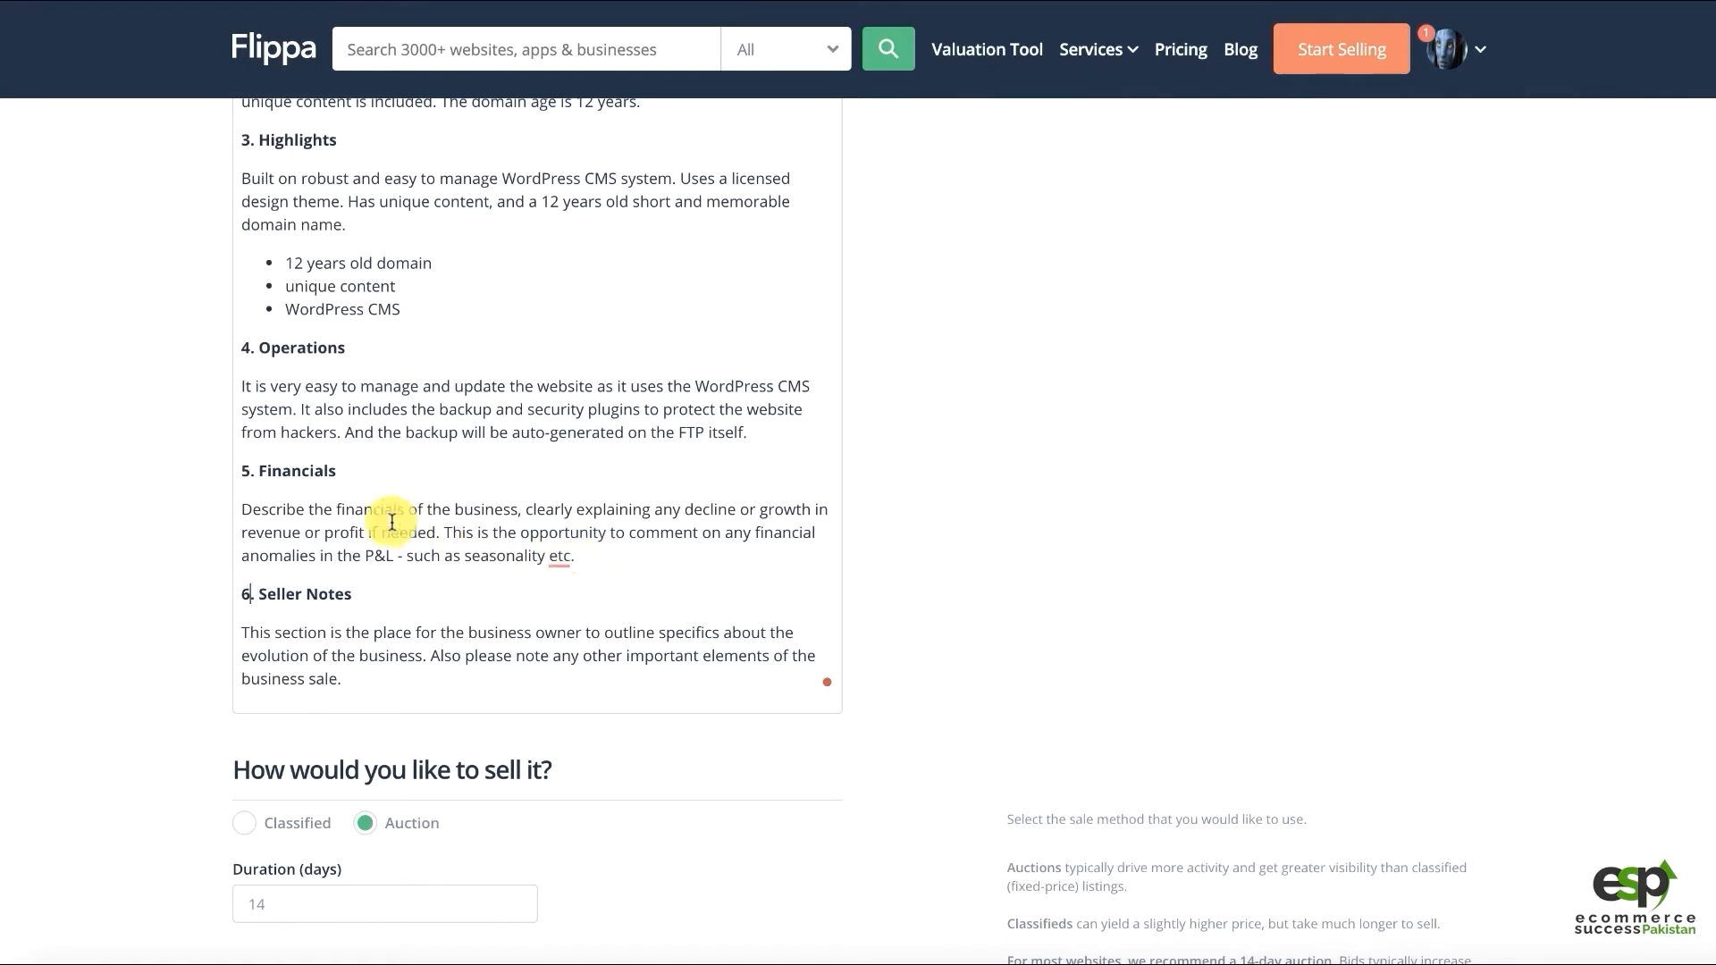
Replace the Financials placeholder with HostGator hosting details and an offer to help move it to your own hosting
{"action": "left_click", "coordinate": [307, 514]}
{"action": "left_click_drag", "start_coordinate": [576, 556], "coordinate": [225, 513]}
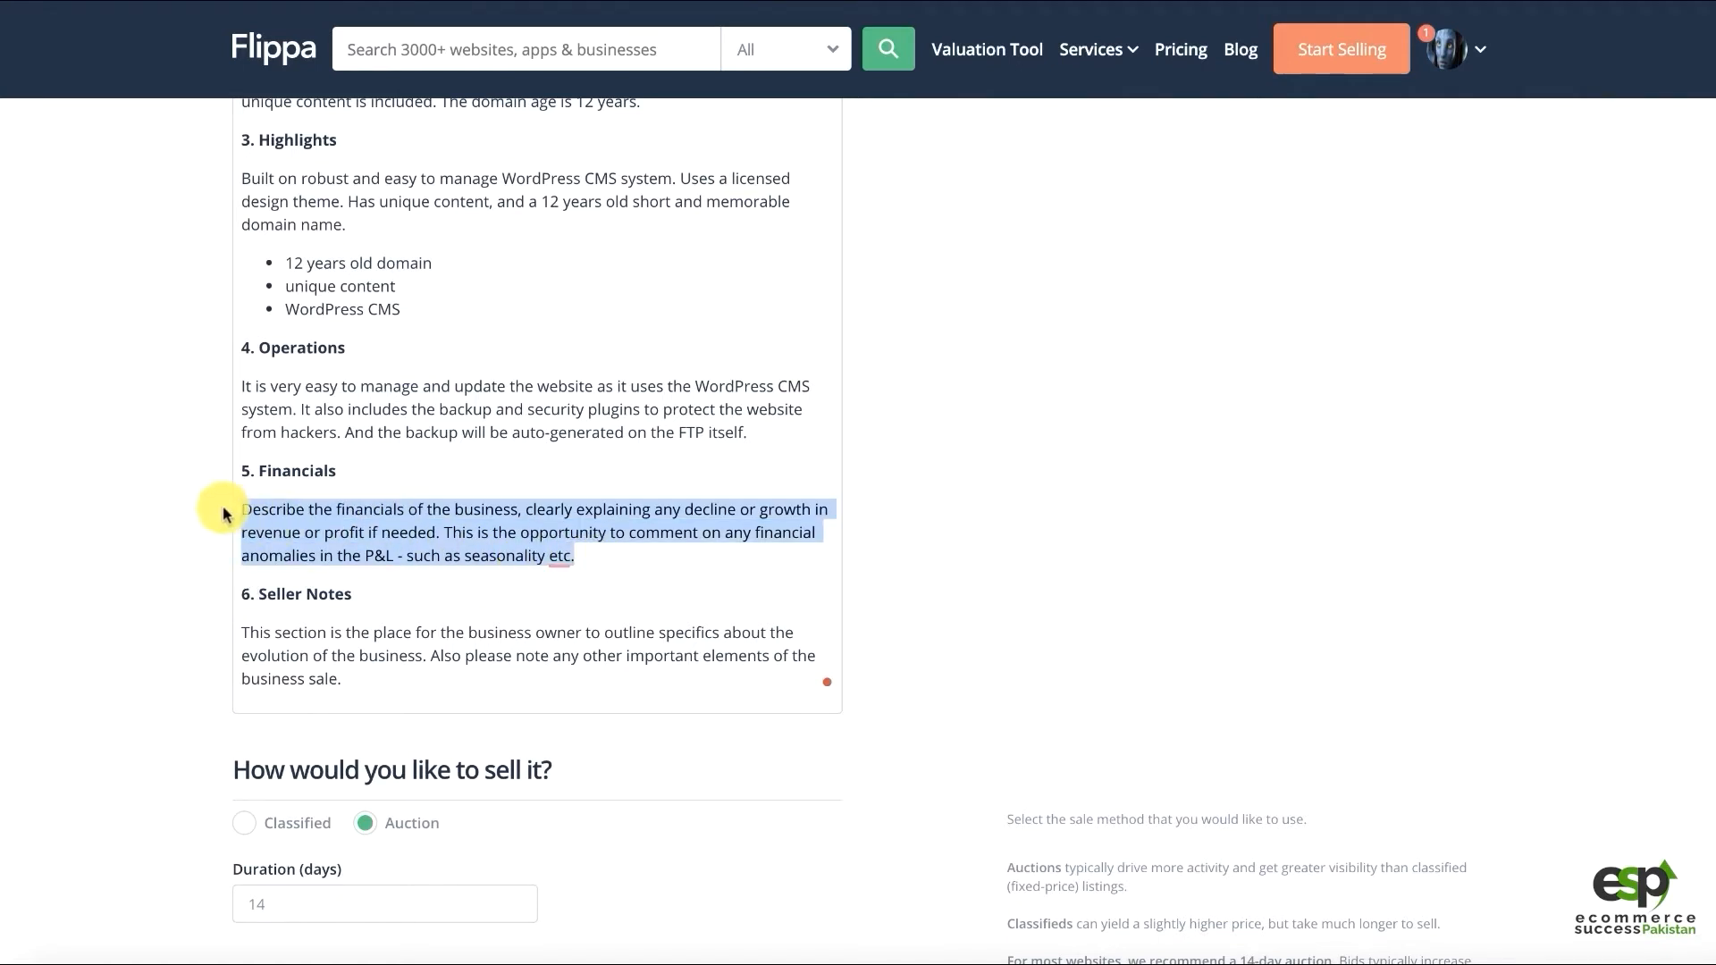
{"action": "type", "text": "It's no"}
{"action": "key", "text": "BackSpace"}
{"action": "key", "text": "BackSpace"}
{"action": "key", "text": "BackSpace"}
{"action": "key", "text": "BackSpace"}
{"action": "key", "text": "BackSpace"}
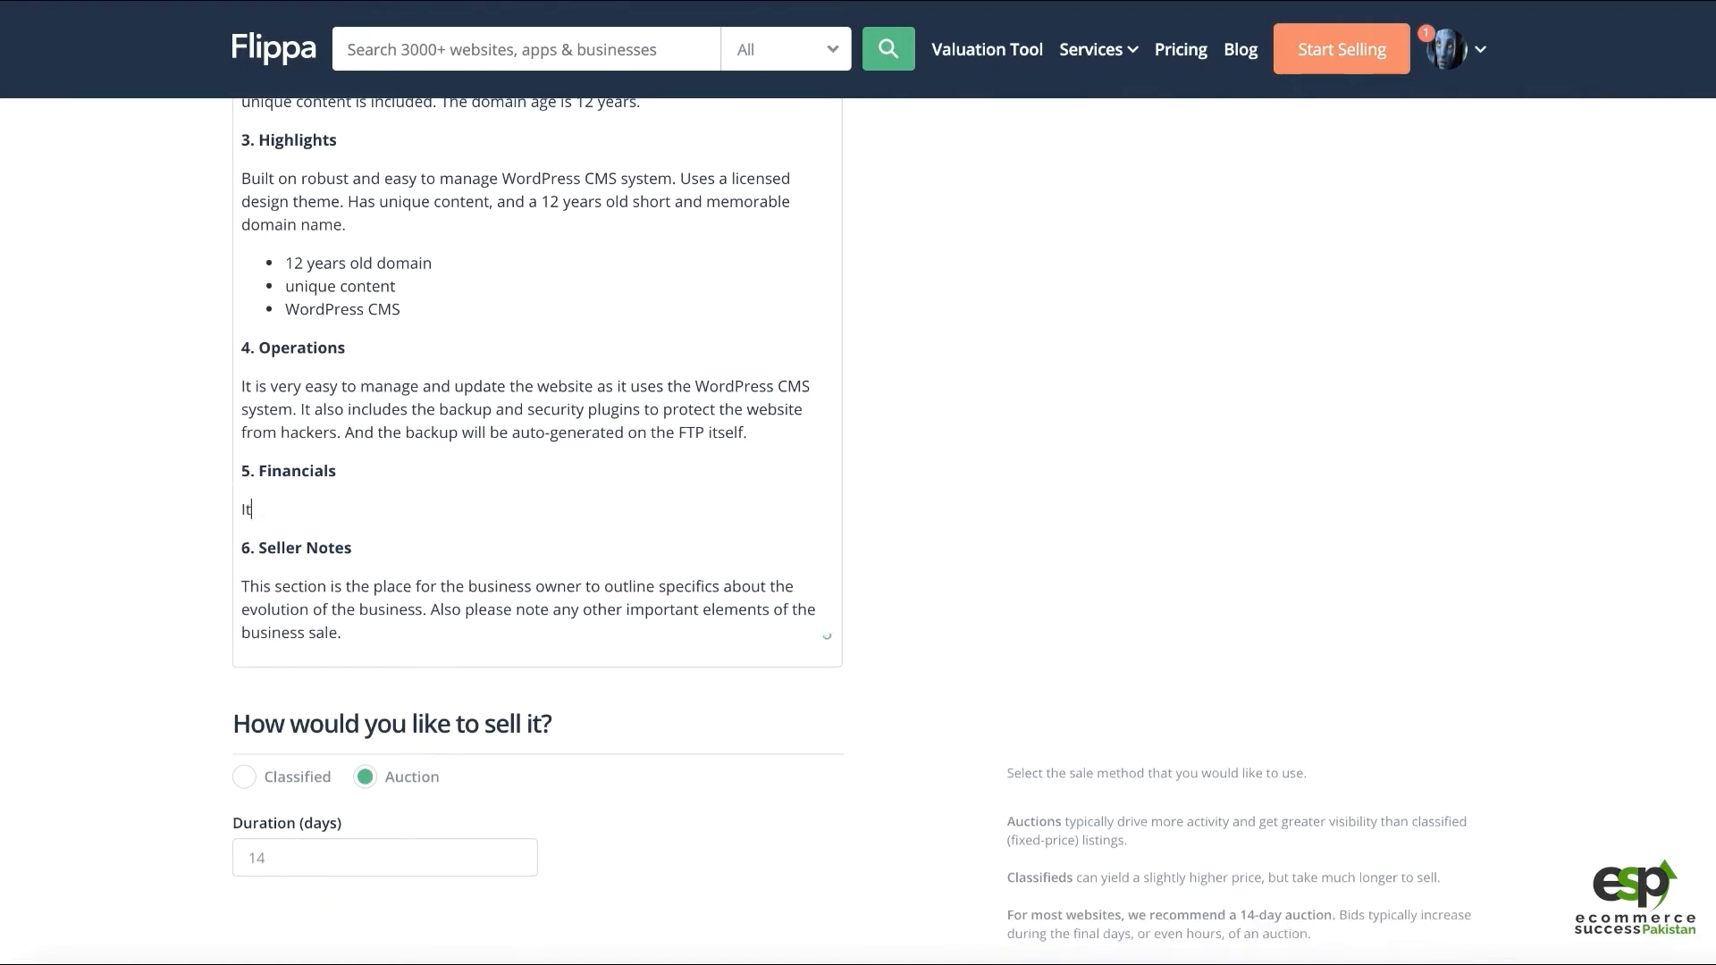
{"action": "type", "text": "is hosted onTh"}
{"action": "key", "text": "shift+Home"}
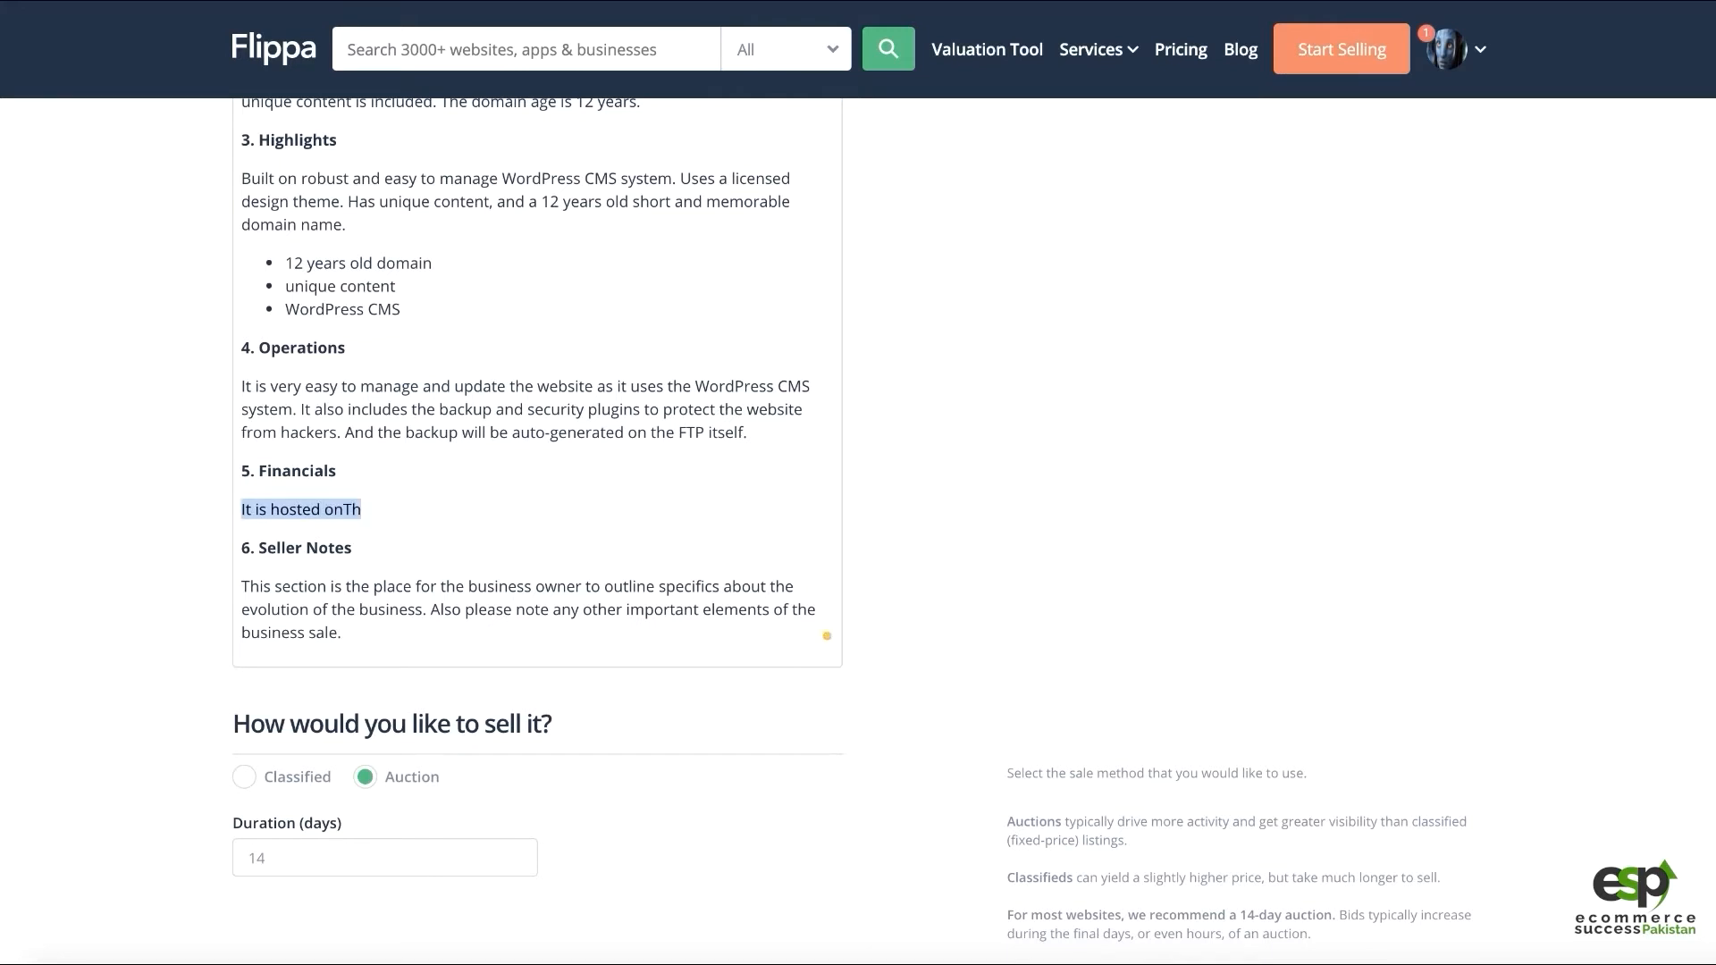
{"action": "key", "text": "End"}
{"action": "key", "text": "BackSpace"}
{"action": "key", "text": "BackSpace"}
{"action": "type", "text": "Host"}
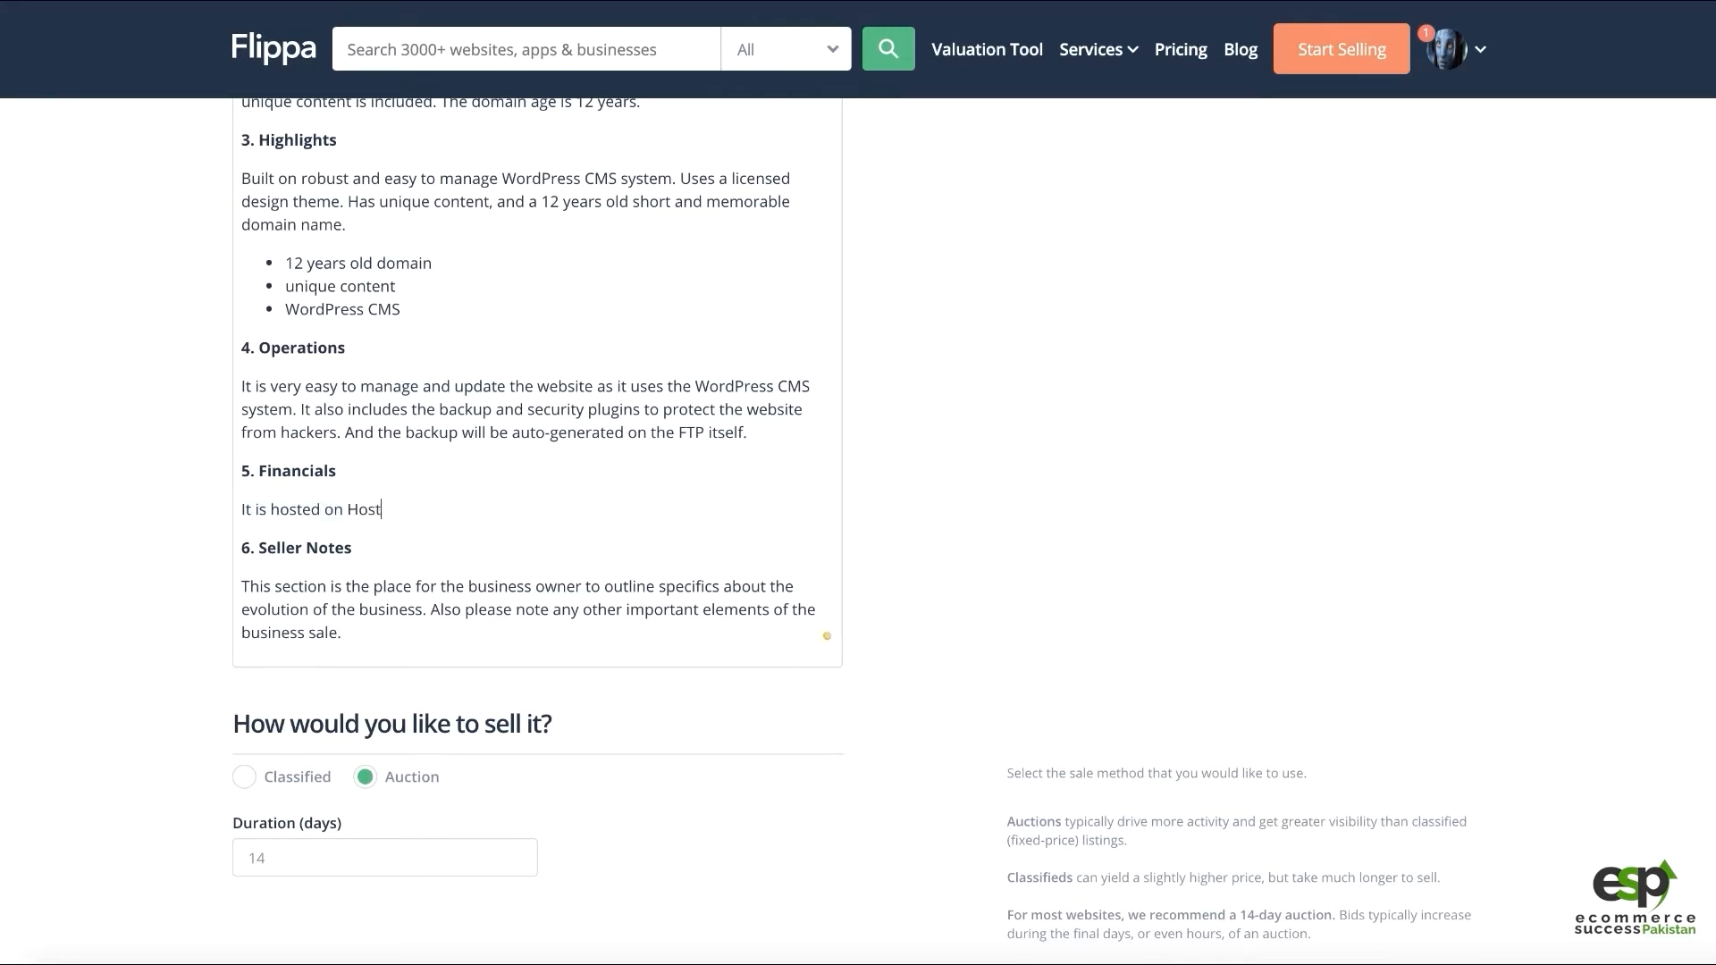
{"action": "type", "text": "Gator hosting service. You can move it to you rown"}
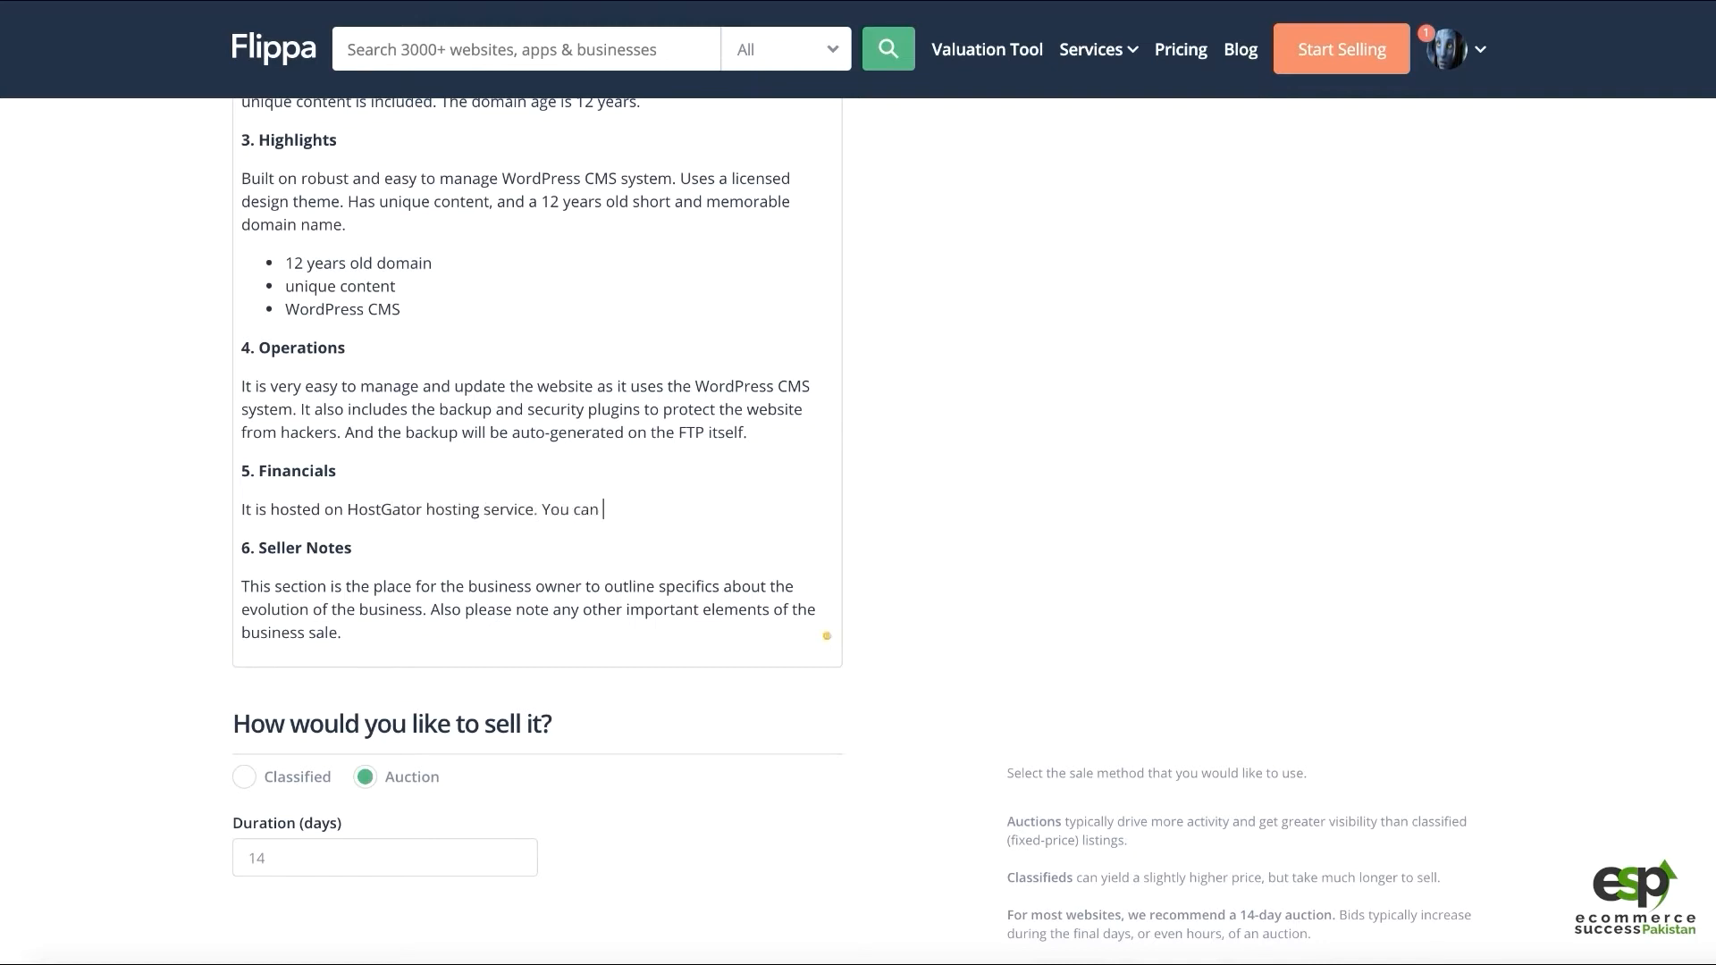
{"action": "key", "text": "BackSpace"}
{"action": "key", "text": "BackSpace"}
{"action": "key", "text": "BackSpace"}
{"action": "key", "text": "BackSpace"}
{"action": "key", "text": "BackSpace"}
{"action": "type", "text": "r own host or use my hosting service"}
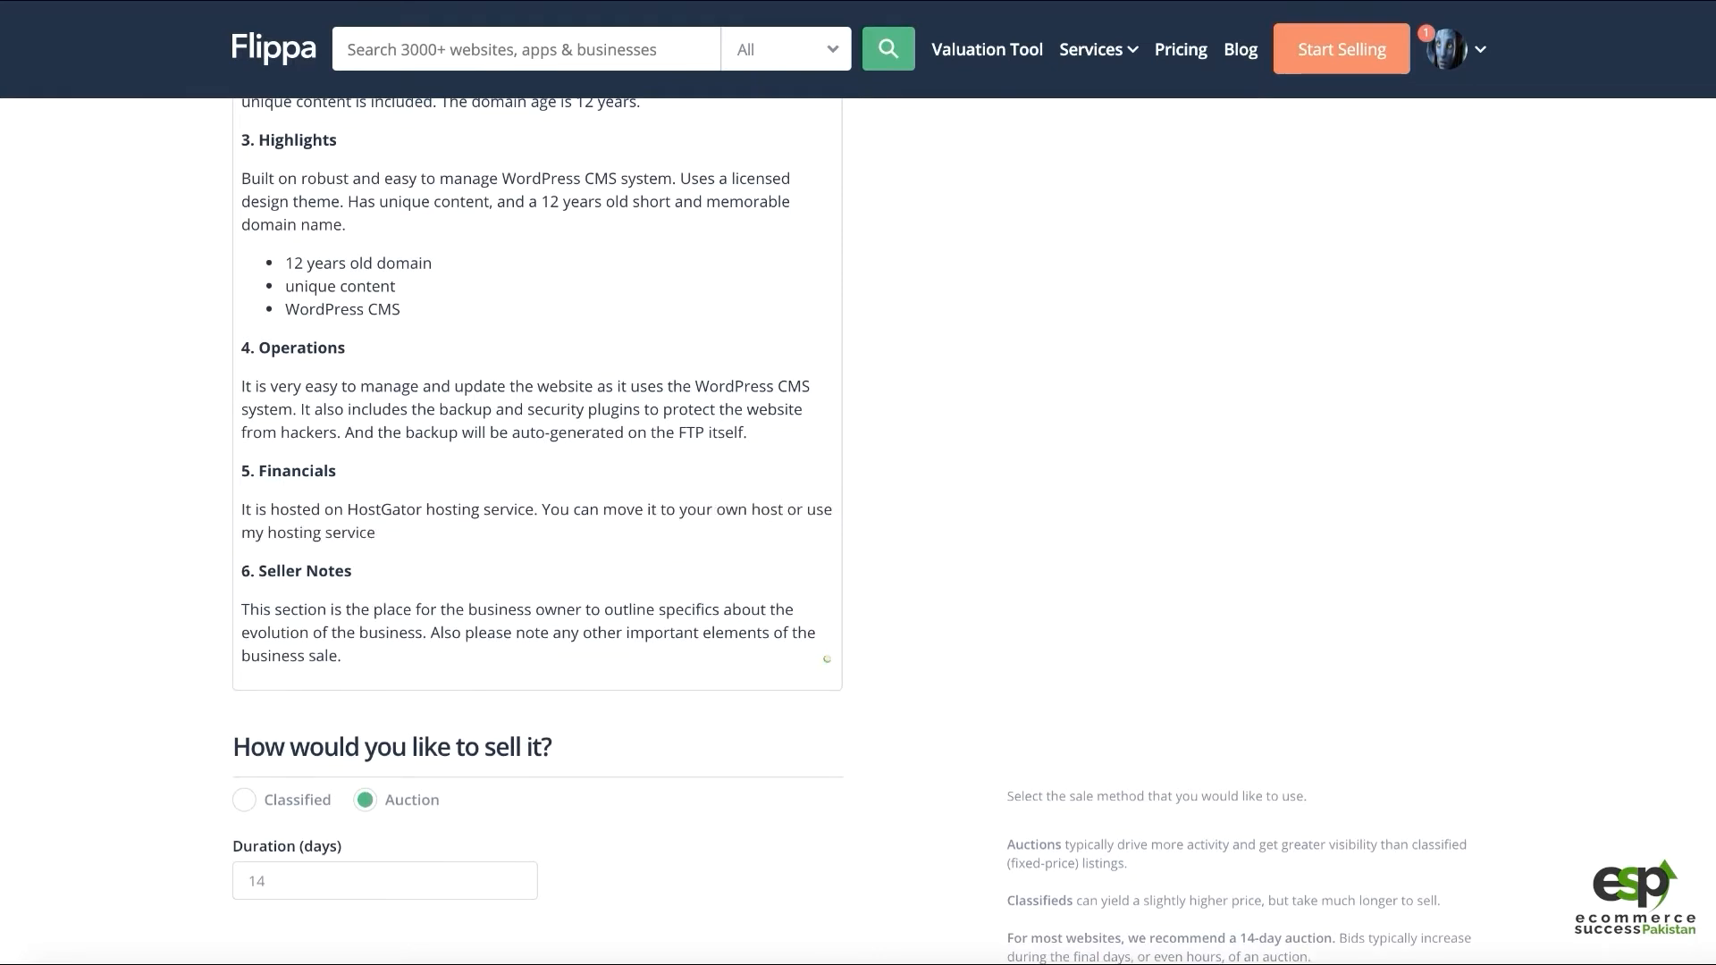
{"action": "key", "text": "ctrl+BackSpace"}
{"action": "key", "text": "ctrl+BackSpace"}
{"action": "key", "text": "ctrl+BackSpace"}
{"action": "key", "text": "ctrl+BackSpace"}
{"action": "key", "text": "ctrl+BackSpace"}
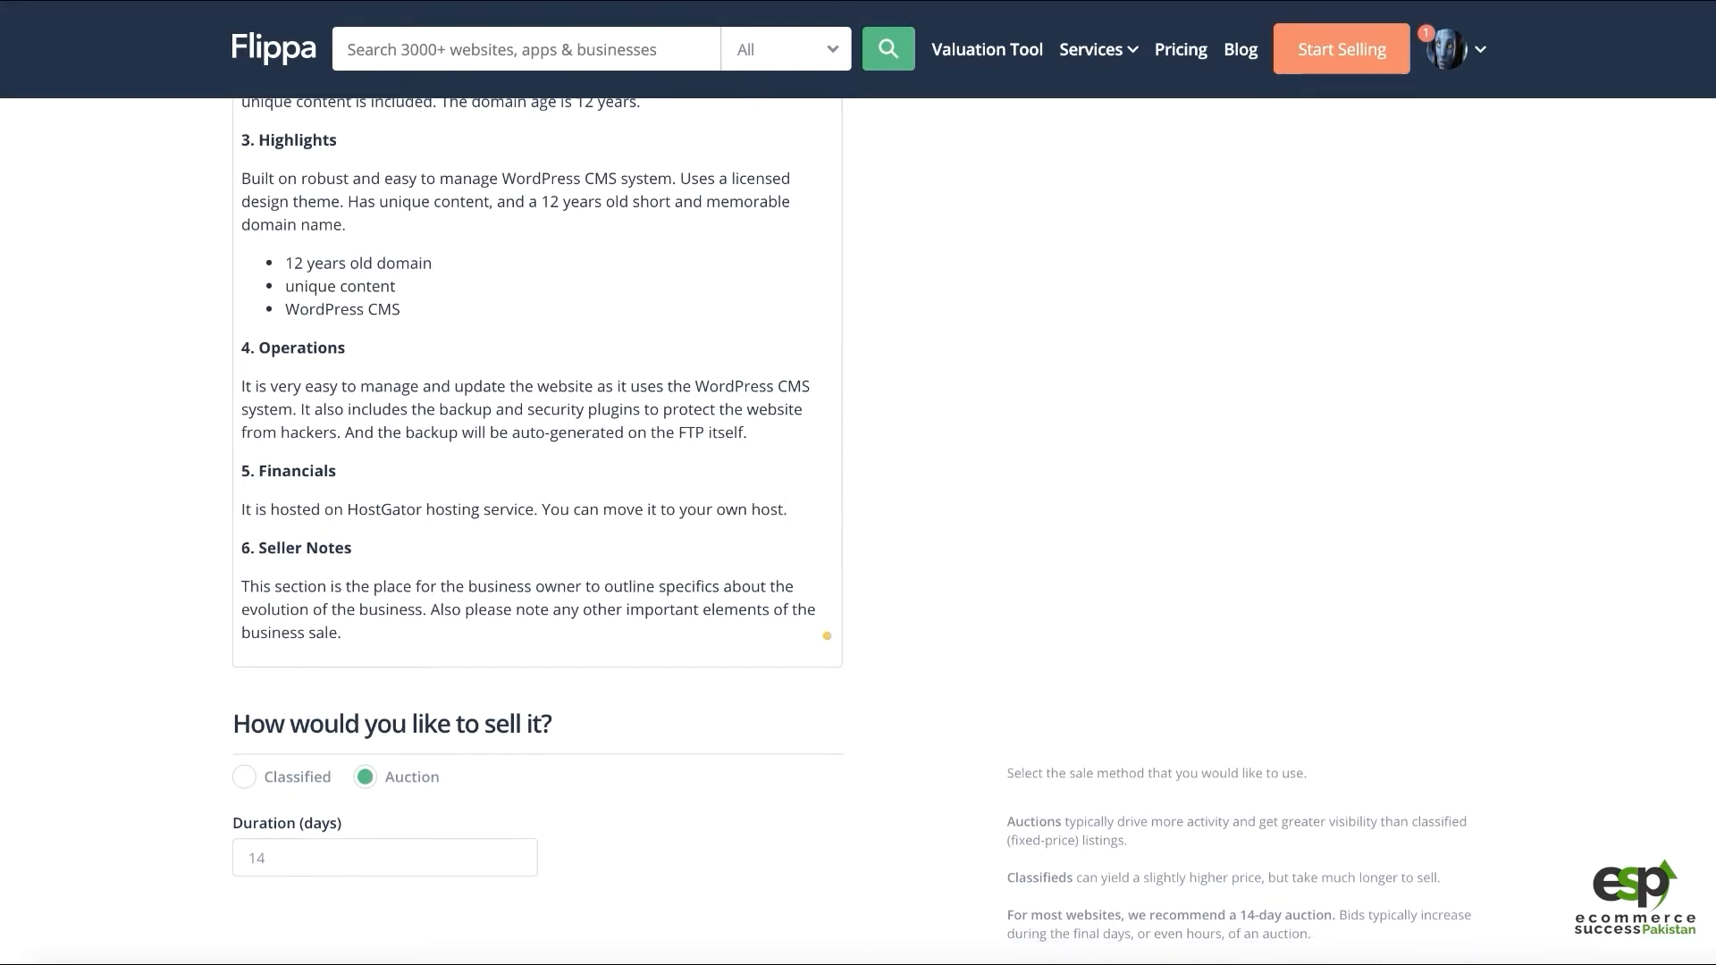
{"action": "type", "text": ". Or I can he"}
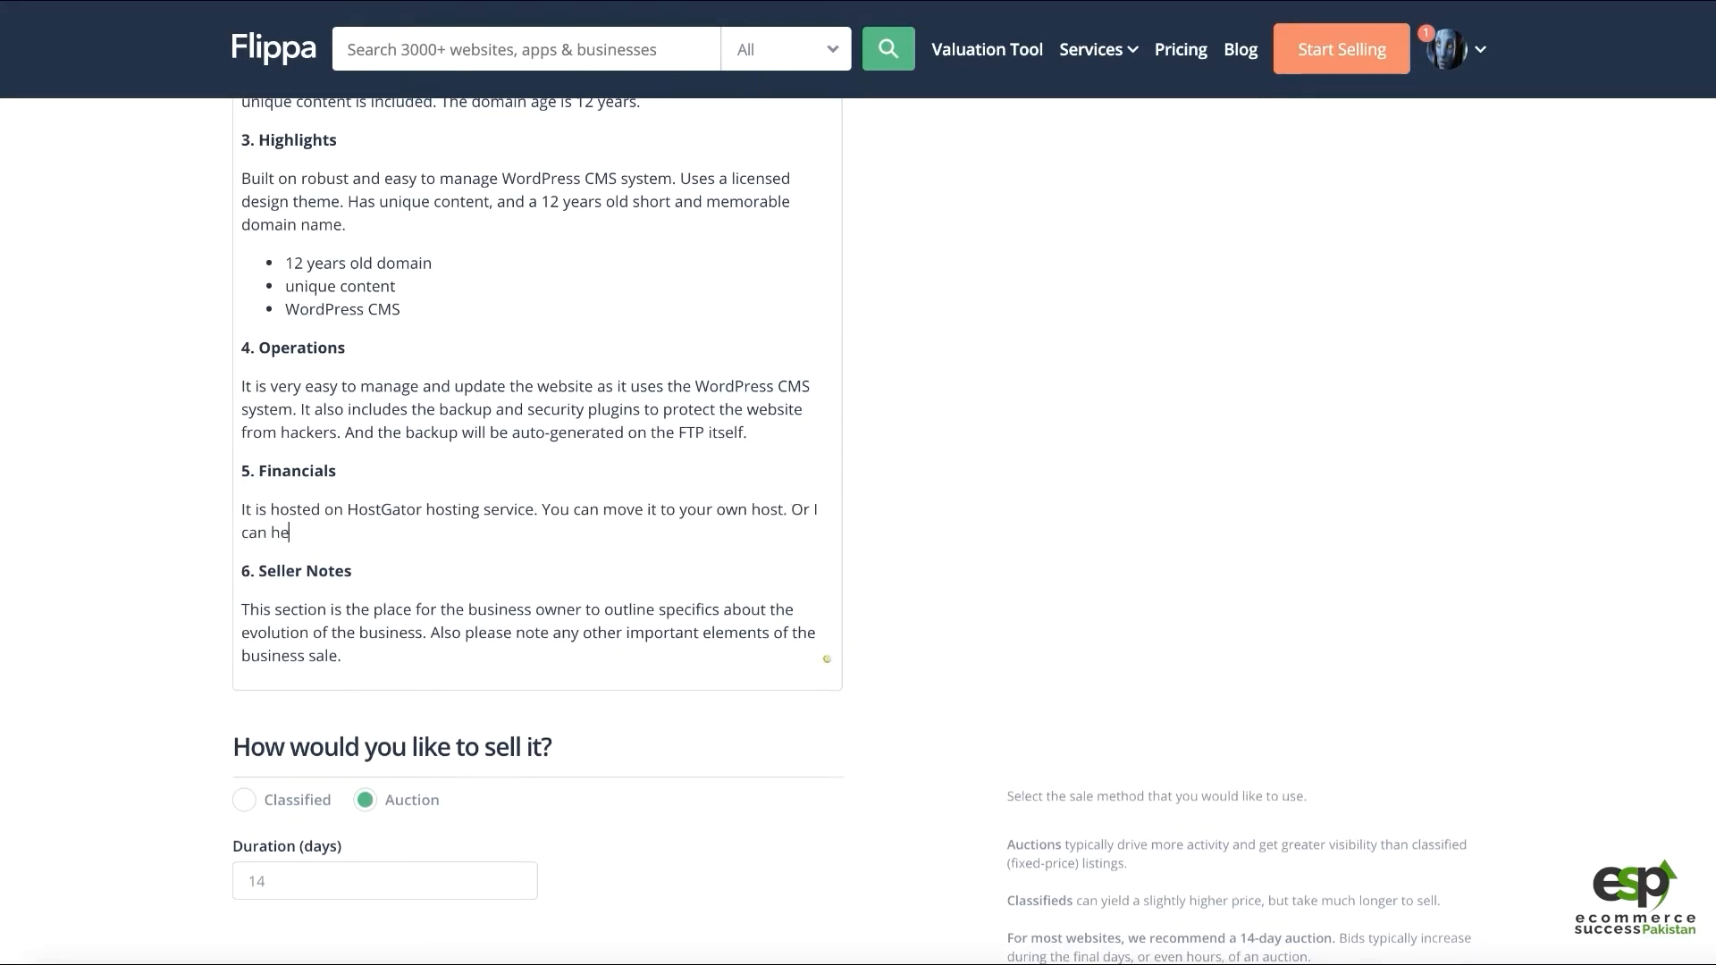
{"action": "type", "text": "lp you move the website to your ho"}
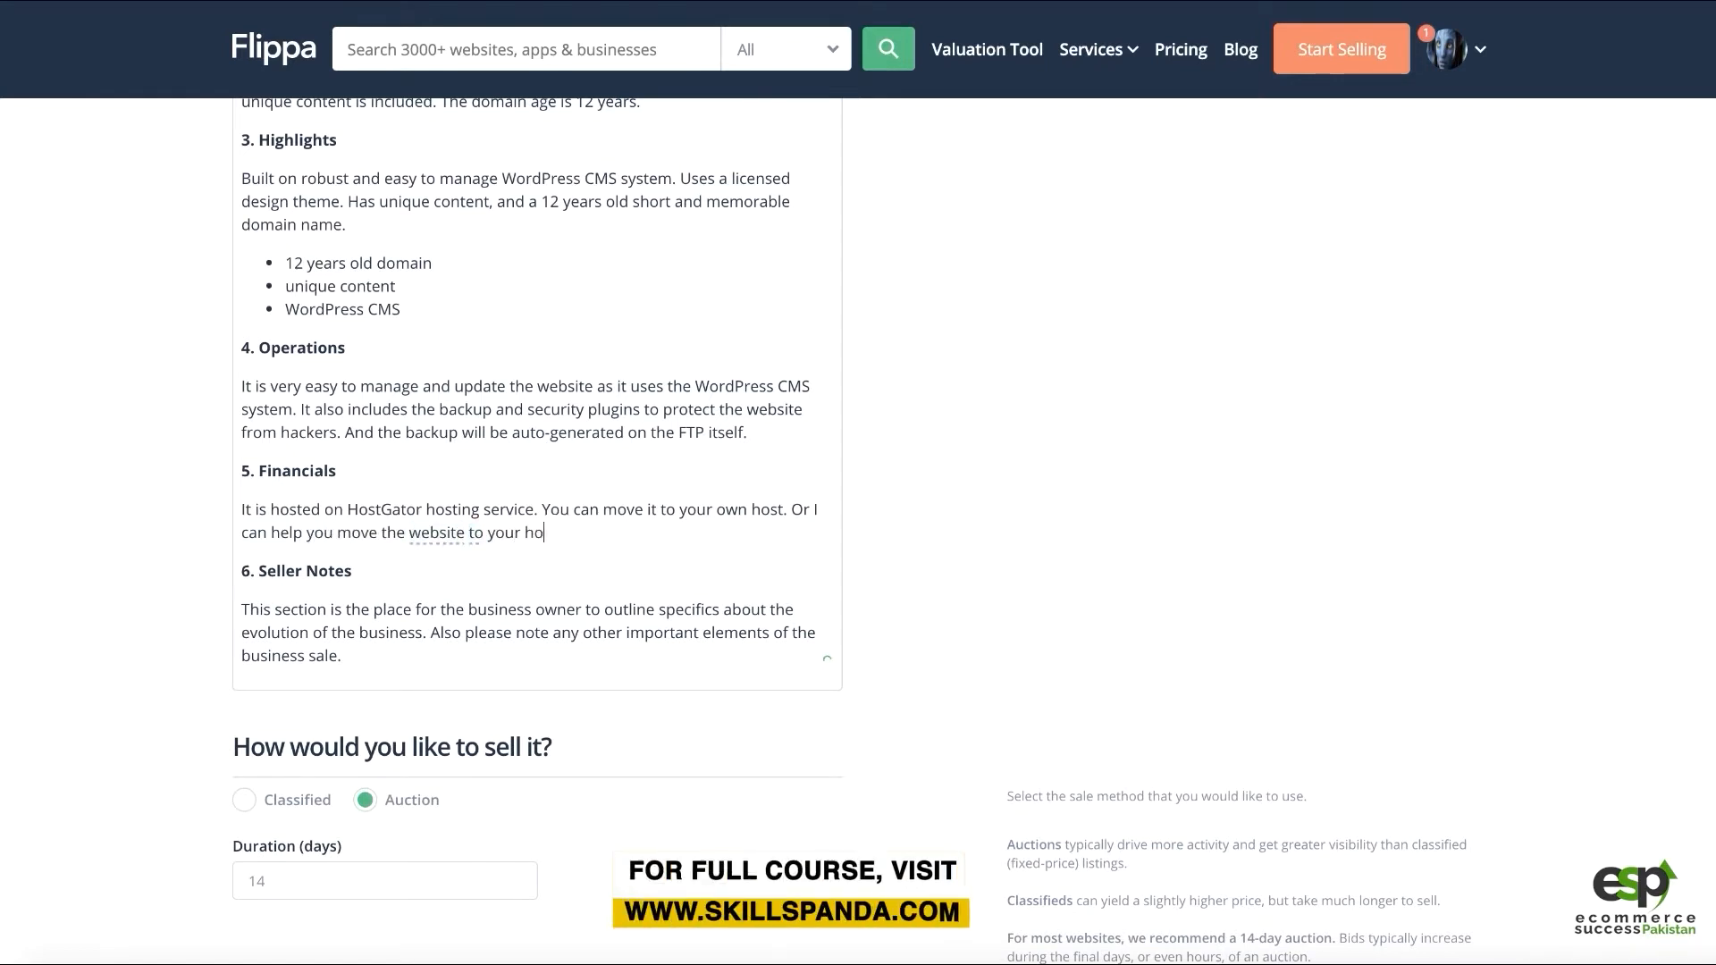
{"action": "key", "text": "BackSpace"}
{"action": "key", "text": "BackSpace"}
{"action": "type", "text": "own hosting account."}
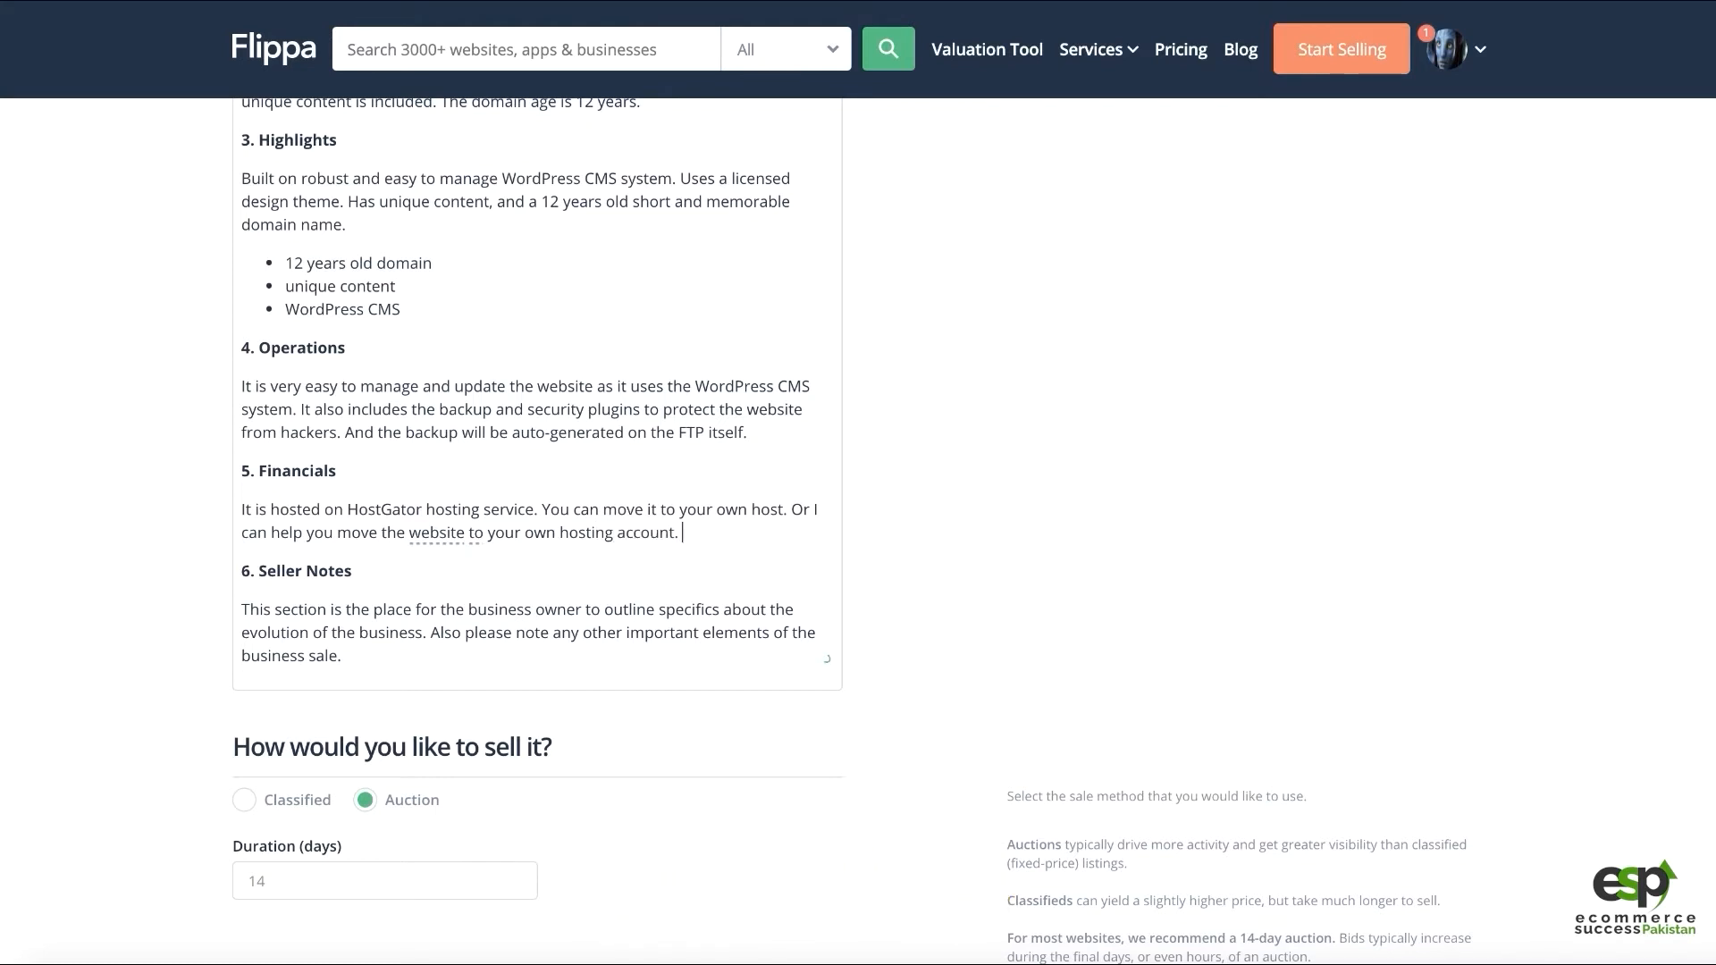
{"action": "type", "text": " So hosting cost is the only oper"}
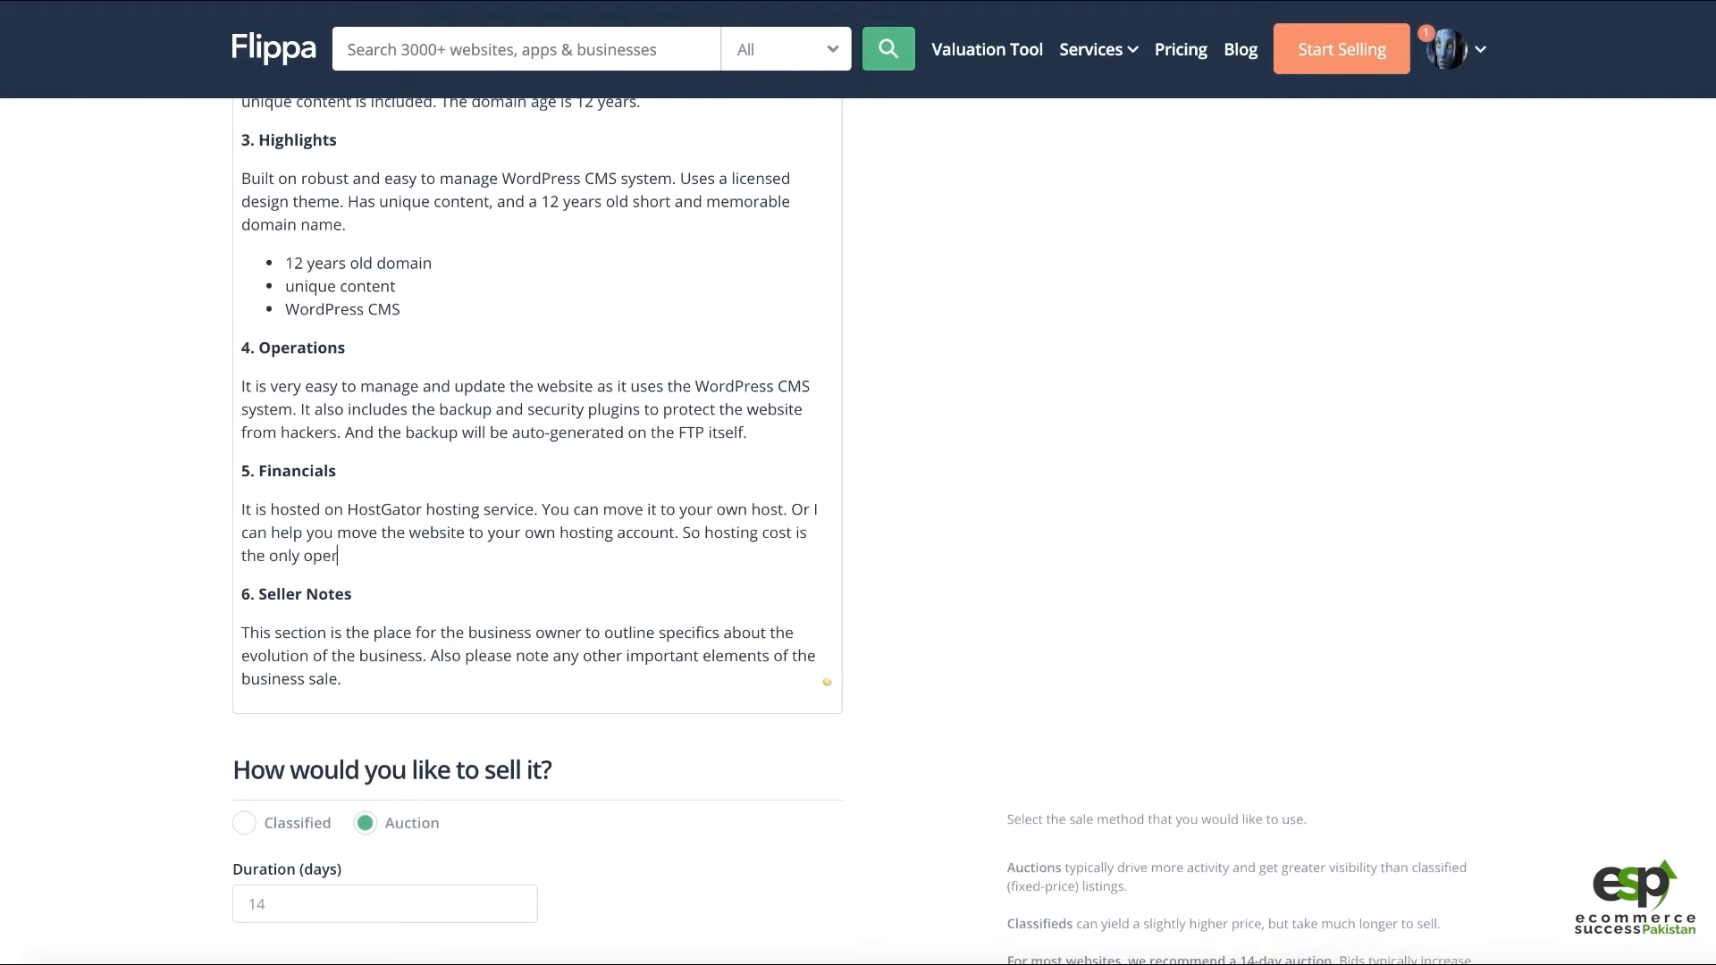
Add that hosting is the only operational cost and offer content writer recommendations, accepting Grammarly's 'content' fix
{"action": "type", "text": "tio"}
{"action": "key", "text": "BackSpace"}
{"action": "key", "text": "BackSpace"}
{"action": "type", "text": "ationa"}
{"action": "key", "text": "BackSpace"}
{"action": "key", "text": "BackSpace"}
{"action": "key", "text": "BackSpace"}
{"action": "key", "text": "BackSpace"}
{"action": "key", "text": "BackSpace"}
{"action": "key", "text": "BackSpace"}
{"action": "type", "text": "ation"}
{"action": "key", "text": "BackSpace"}
{"action": "key", "text": "BackSpace"}
{"action": "key", "text": "BackSpace"}
{"action": "key", "text": "BackSpace"}
{"action": "key", "text": "BackSpace"}
{"action": "key", "text": "BackSpace"}
{"action": "type", "text": "ational cost at this time. I can "}
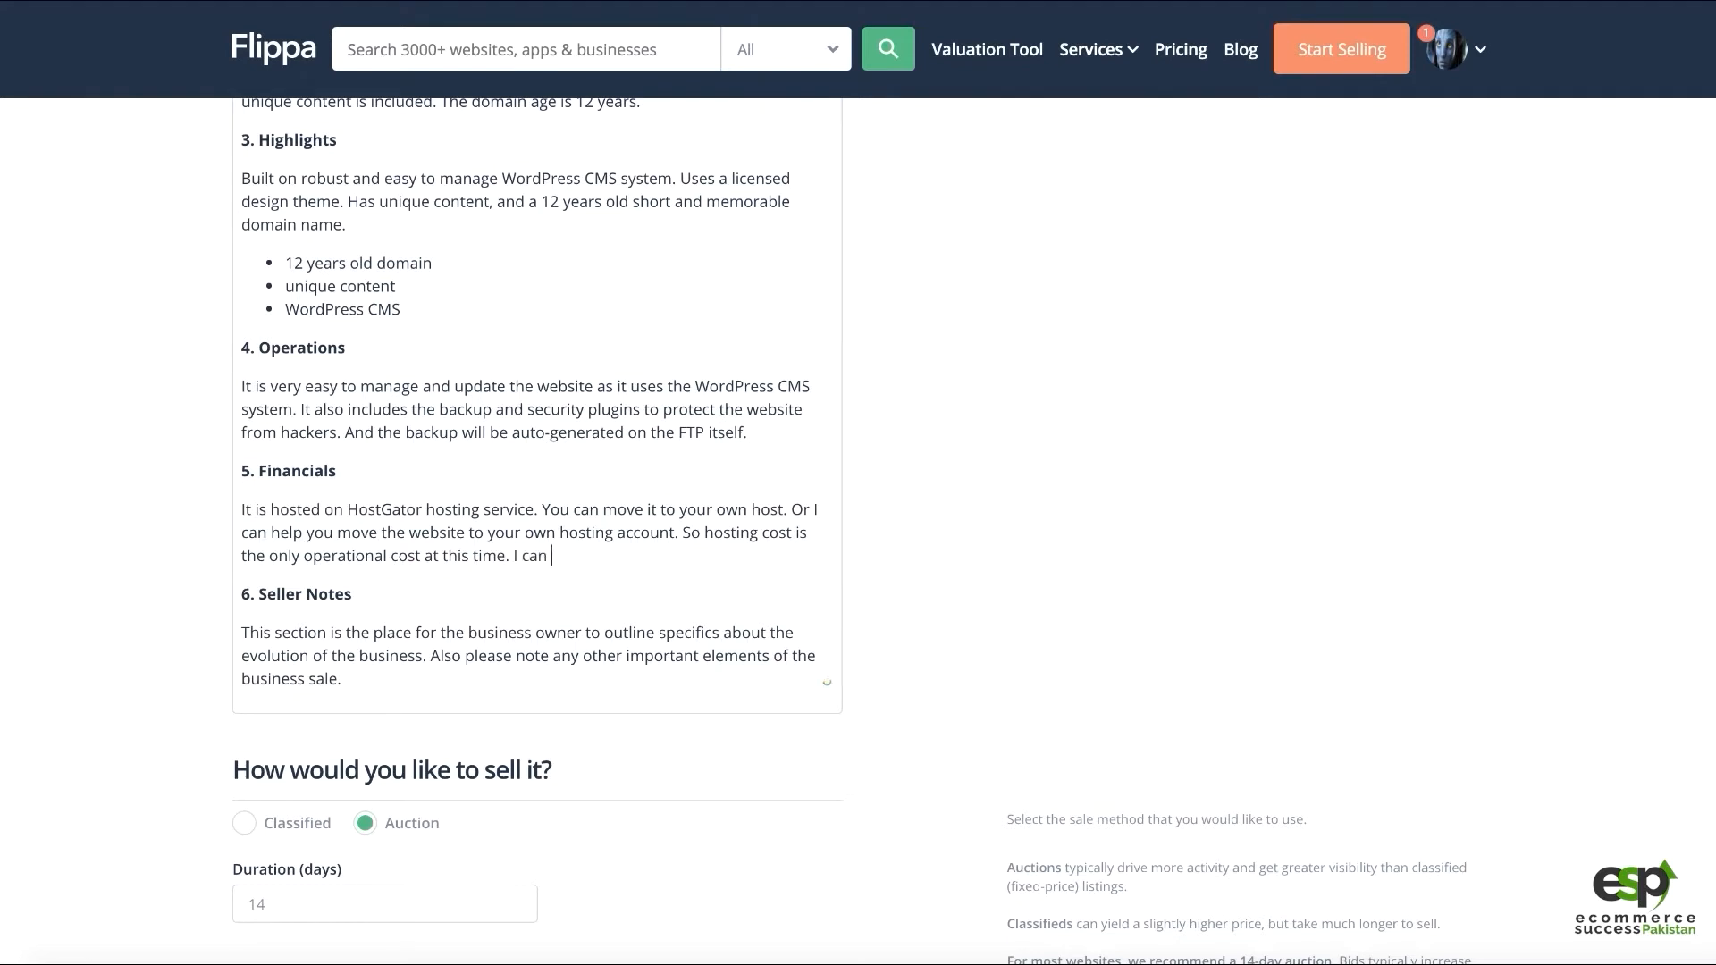
{"action": "type", "text": "also recommend some good cont"}
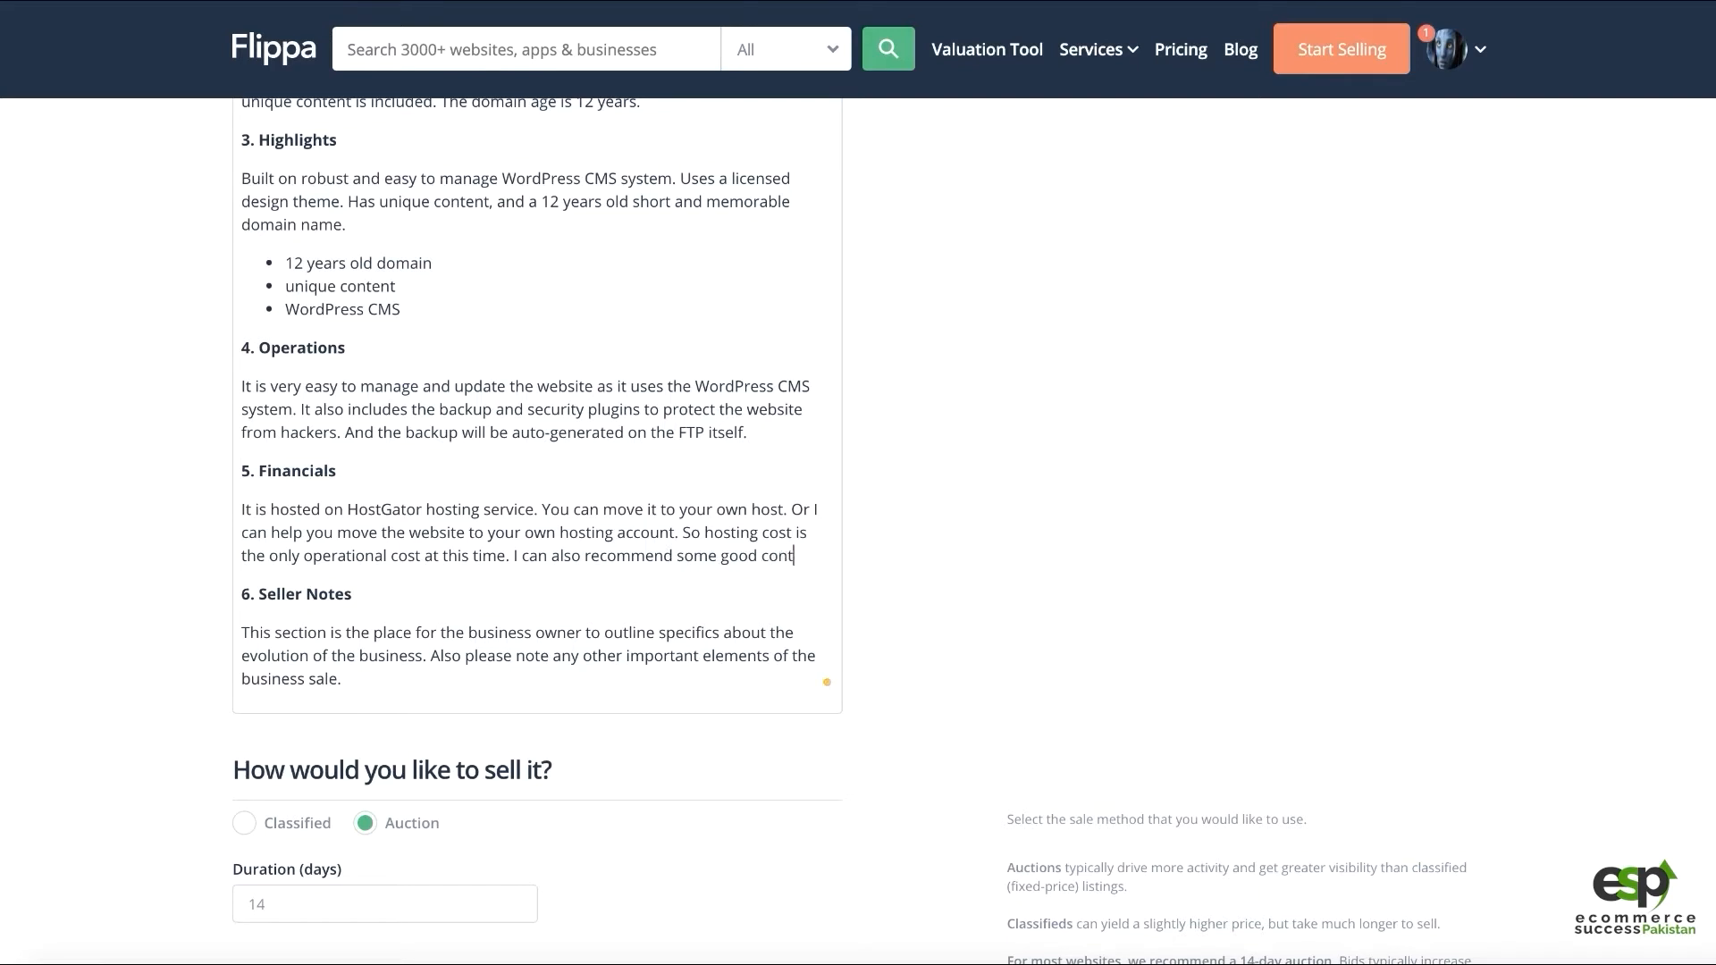
{"action": "type", "text": "ent writers for you "}
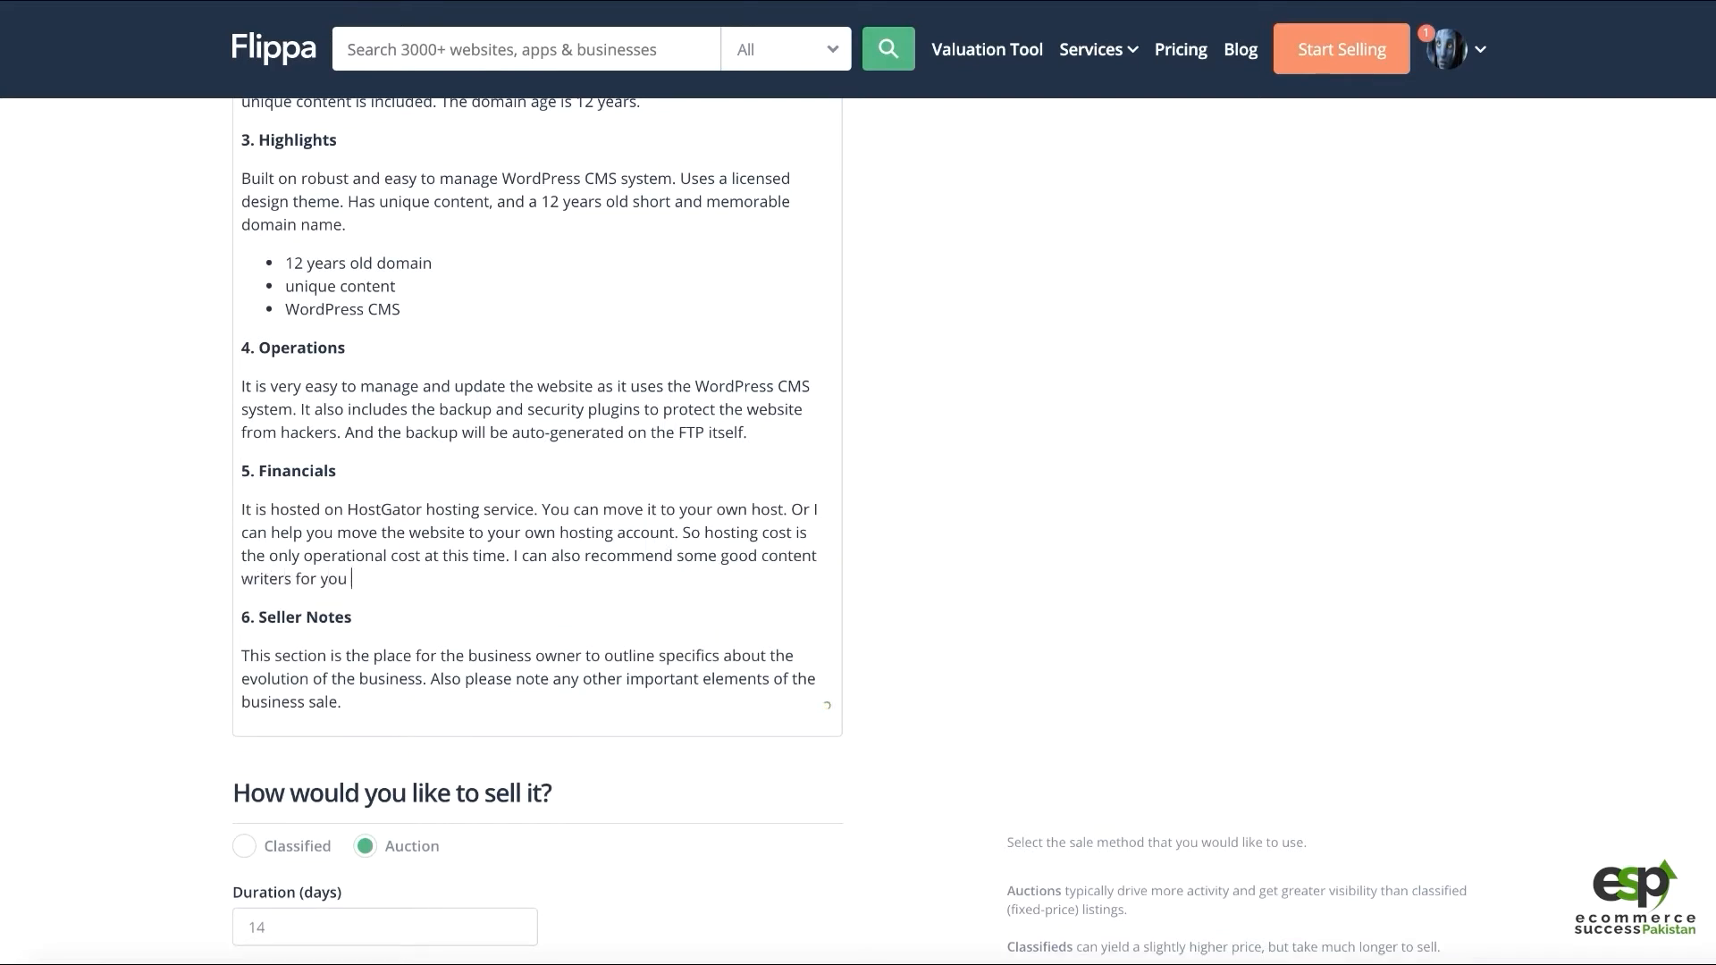
{"action": "type", "text": "so you can get more contents added in the website"}
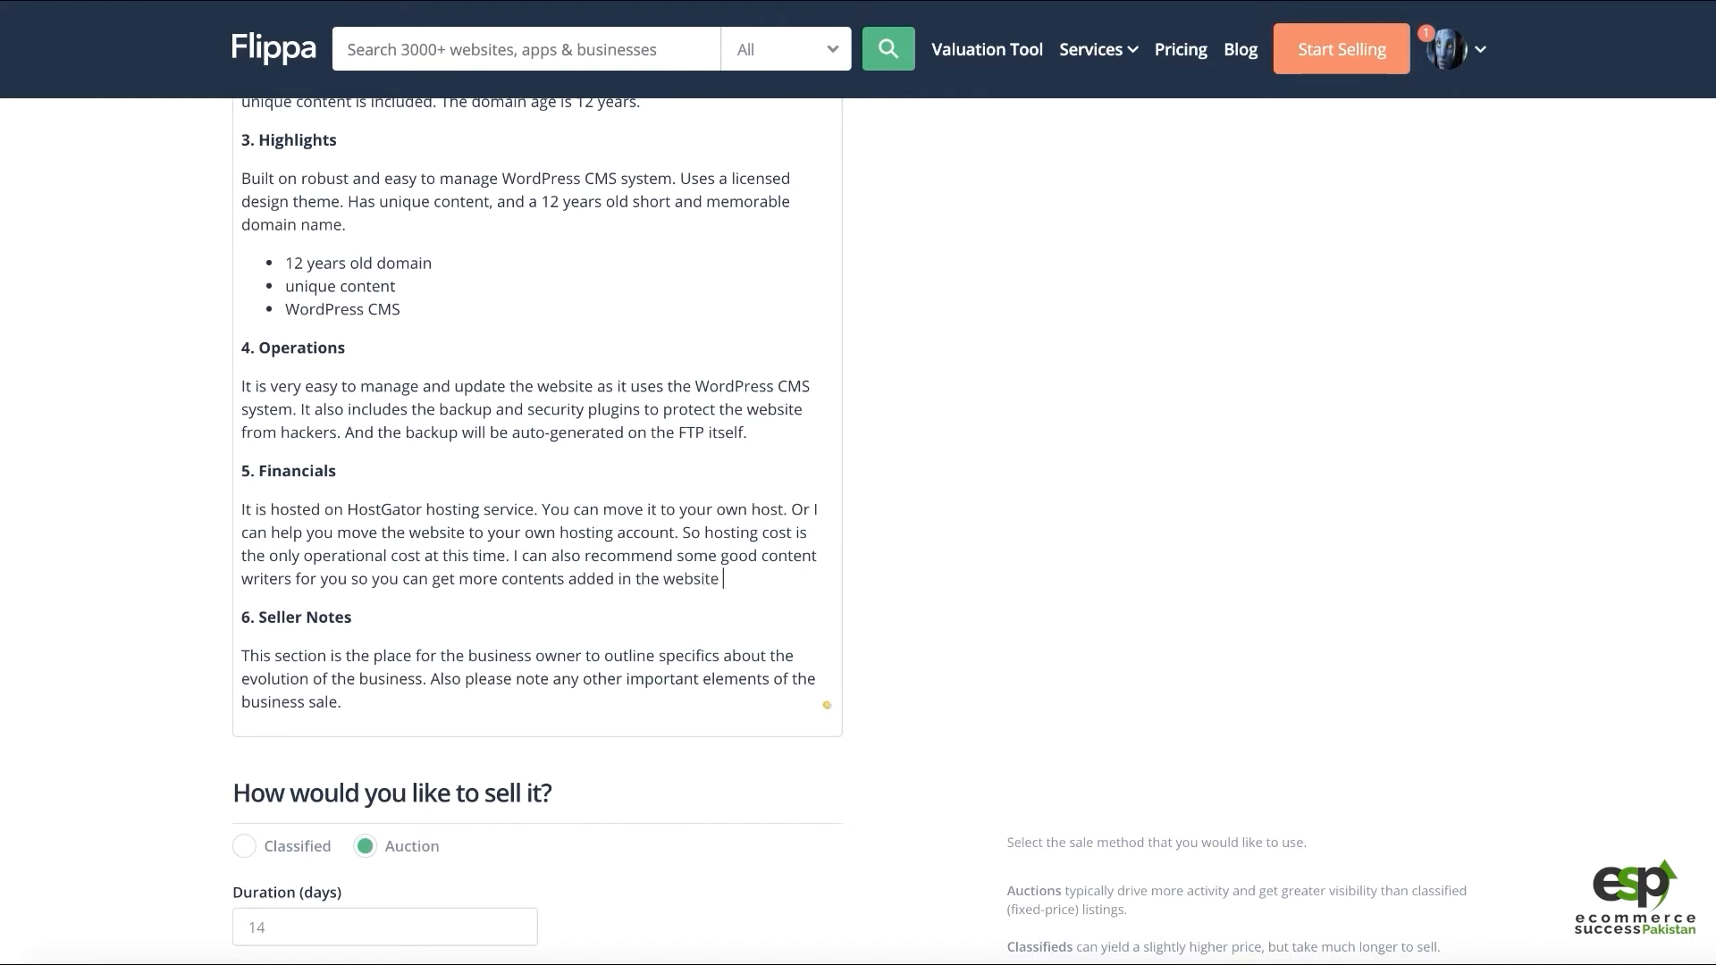
{"action": "type", "text": " frequently to keep it updated."}
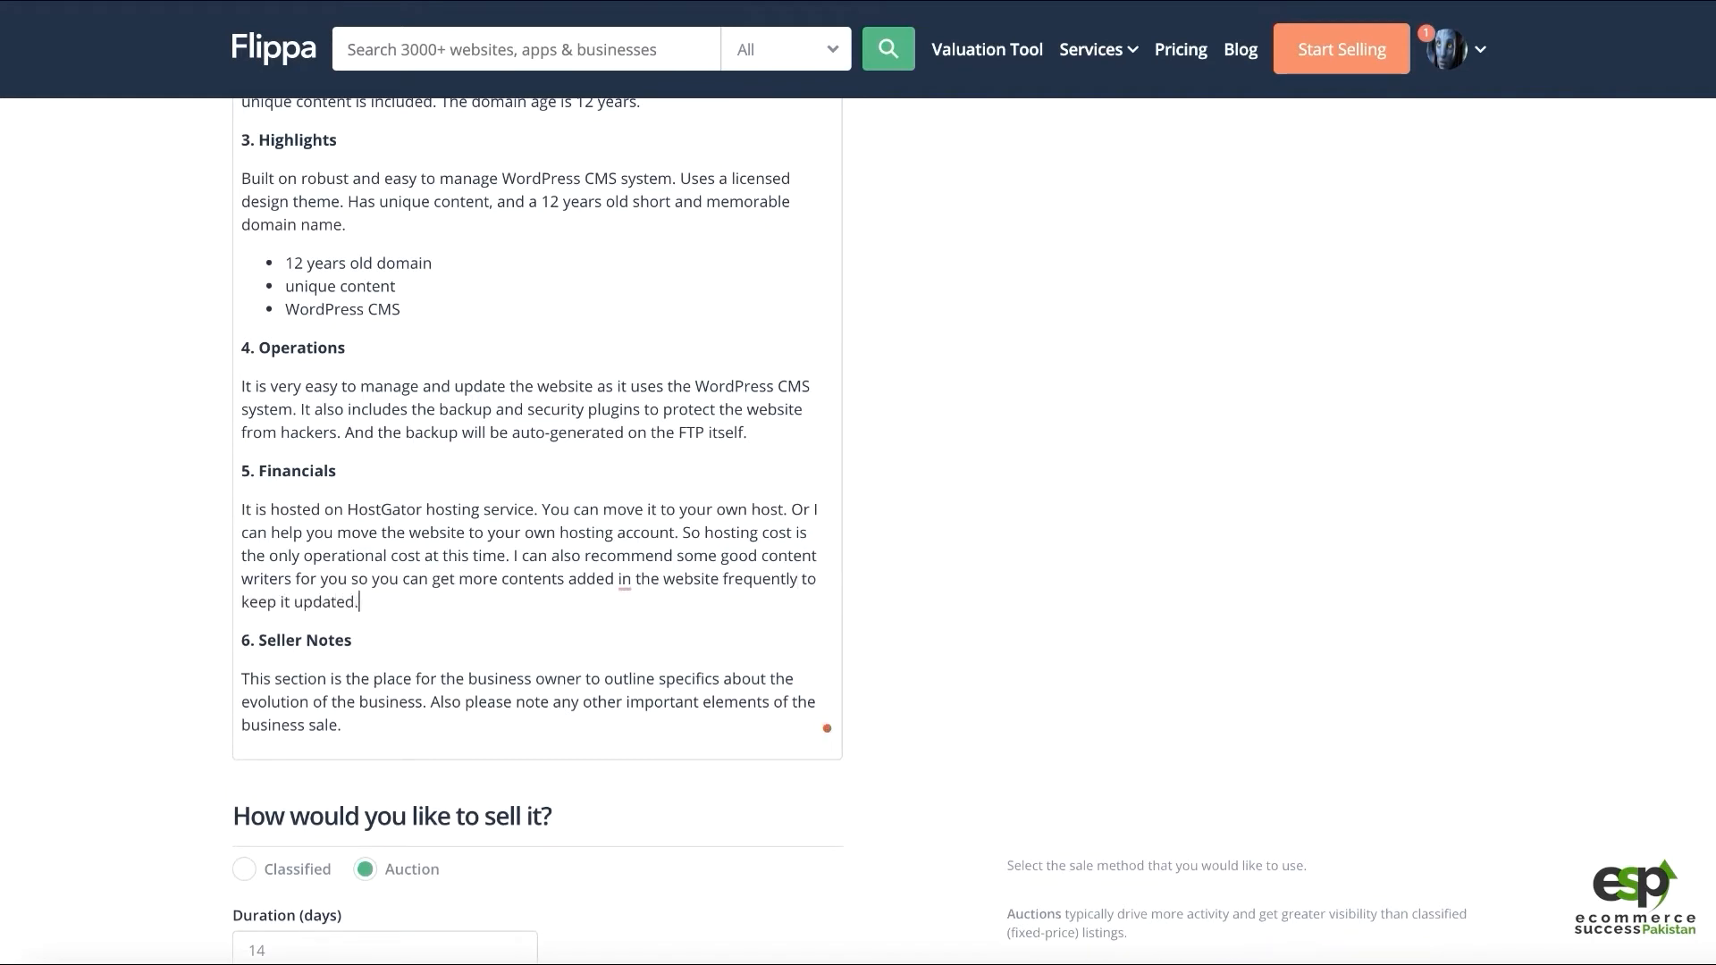
{"action": "mouse_move", "coordinate": [540, 583]}
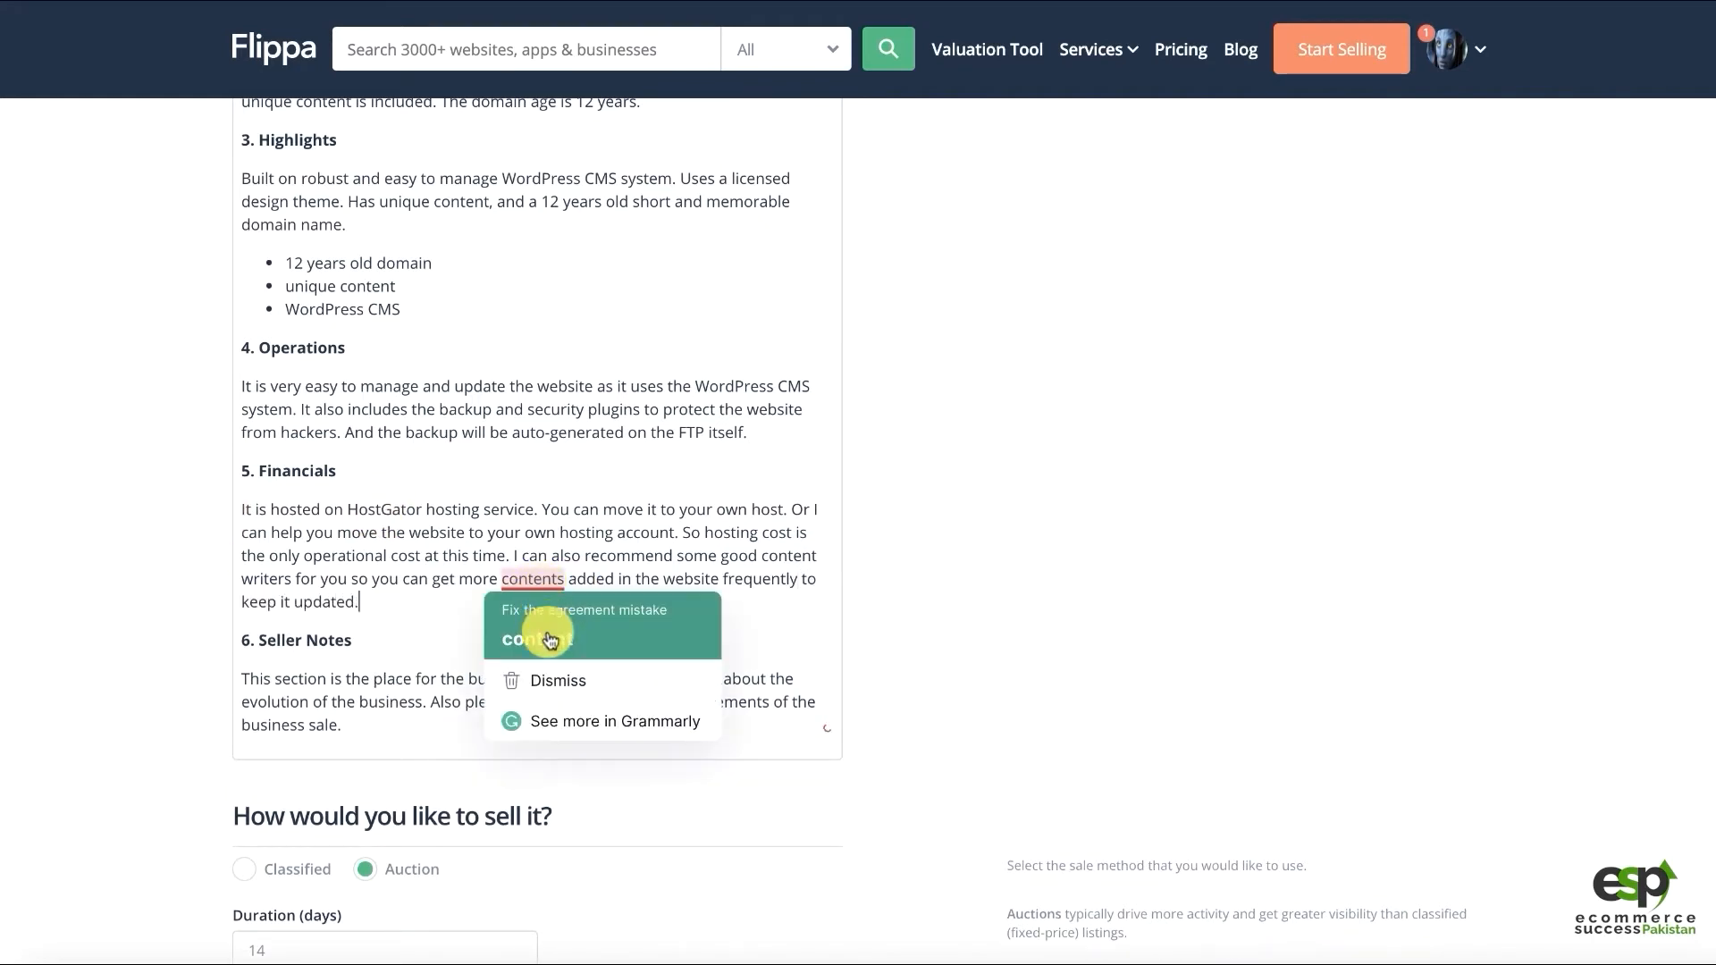
{"action": "left_click", "coordinate": [550, 640]}
{"action": "scroll", "coordinate": [483, 489], "scroll_direction": "up", "scroll_amount": 3}
Add 'Newsletter subscription (List Building)' as a new bullet after 'WordPress CMS' in Highlights
{"action": "left_click", "coordinate": [419, 516]}
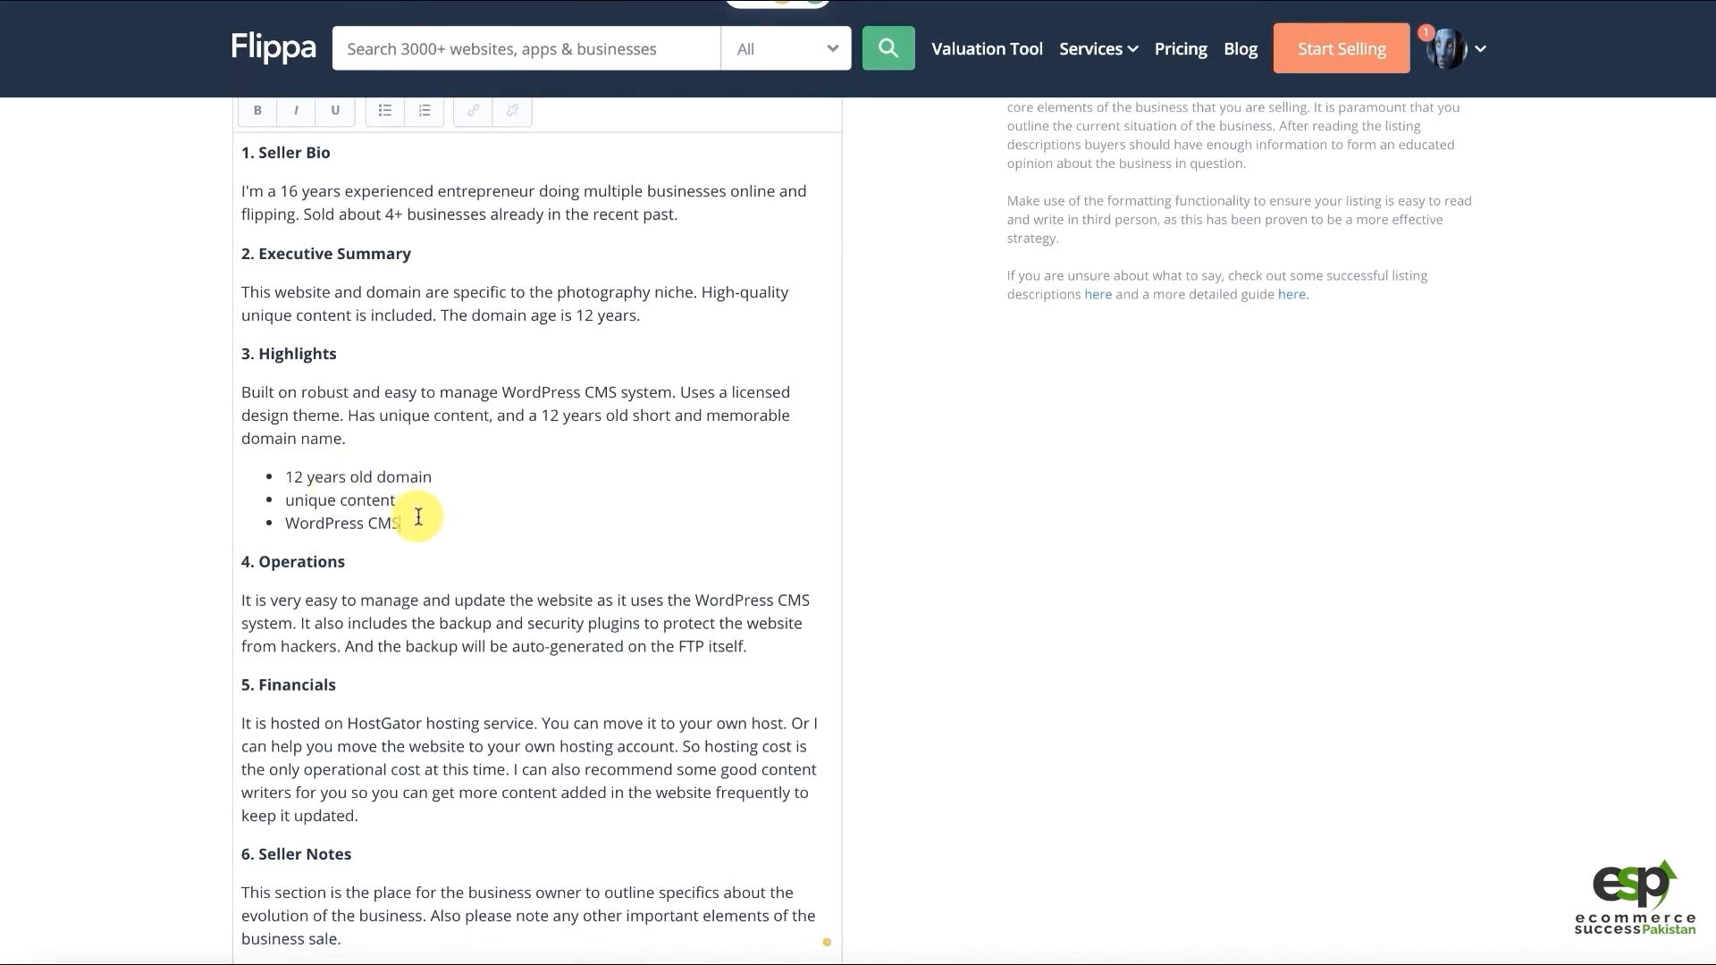
{"action": "key", "text": "Return"}
{"action": "type", "text": "Nes"}
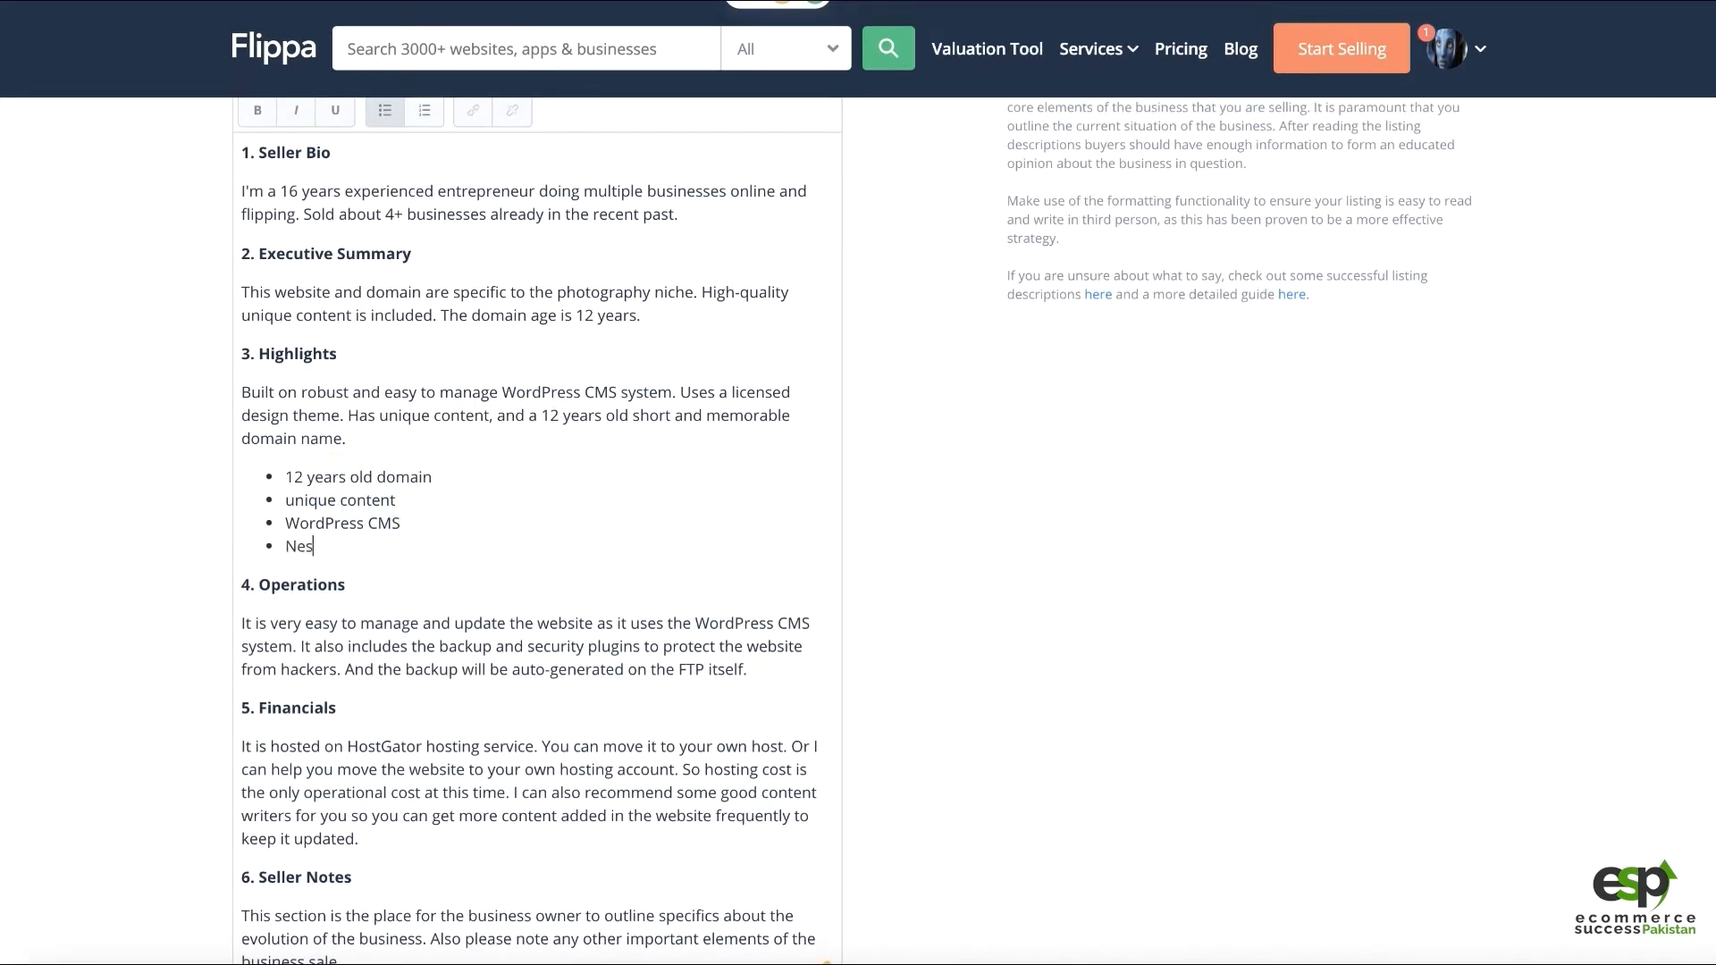
{"action": "key", "text": "BackSpace"}
{"action": "type", "text": "wsletter subscr"}
{"action": "type", "text": "iption"}
{"action": "type", "text": " opt"}
{"action": "key", "text": "BackSpace"}
{"action": "key", "text": "BackSpace"}
{"action": "key", "text": "BackSpace"}
{"action": "key", "text": "BackSpace"}
{"action": "type", "text": "(List Build"}
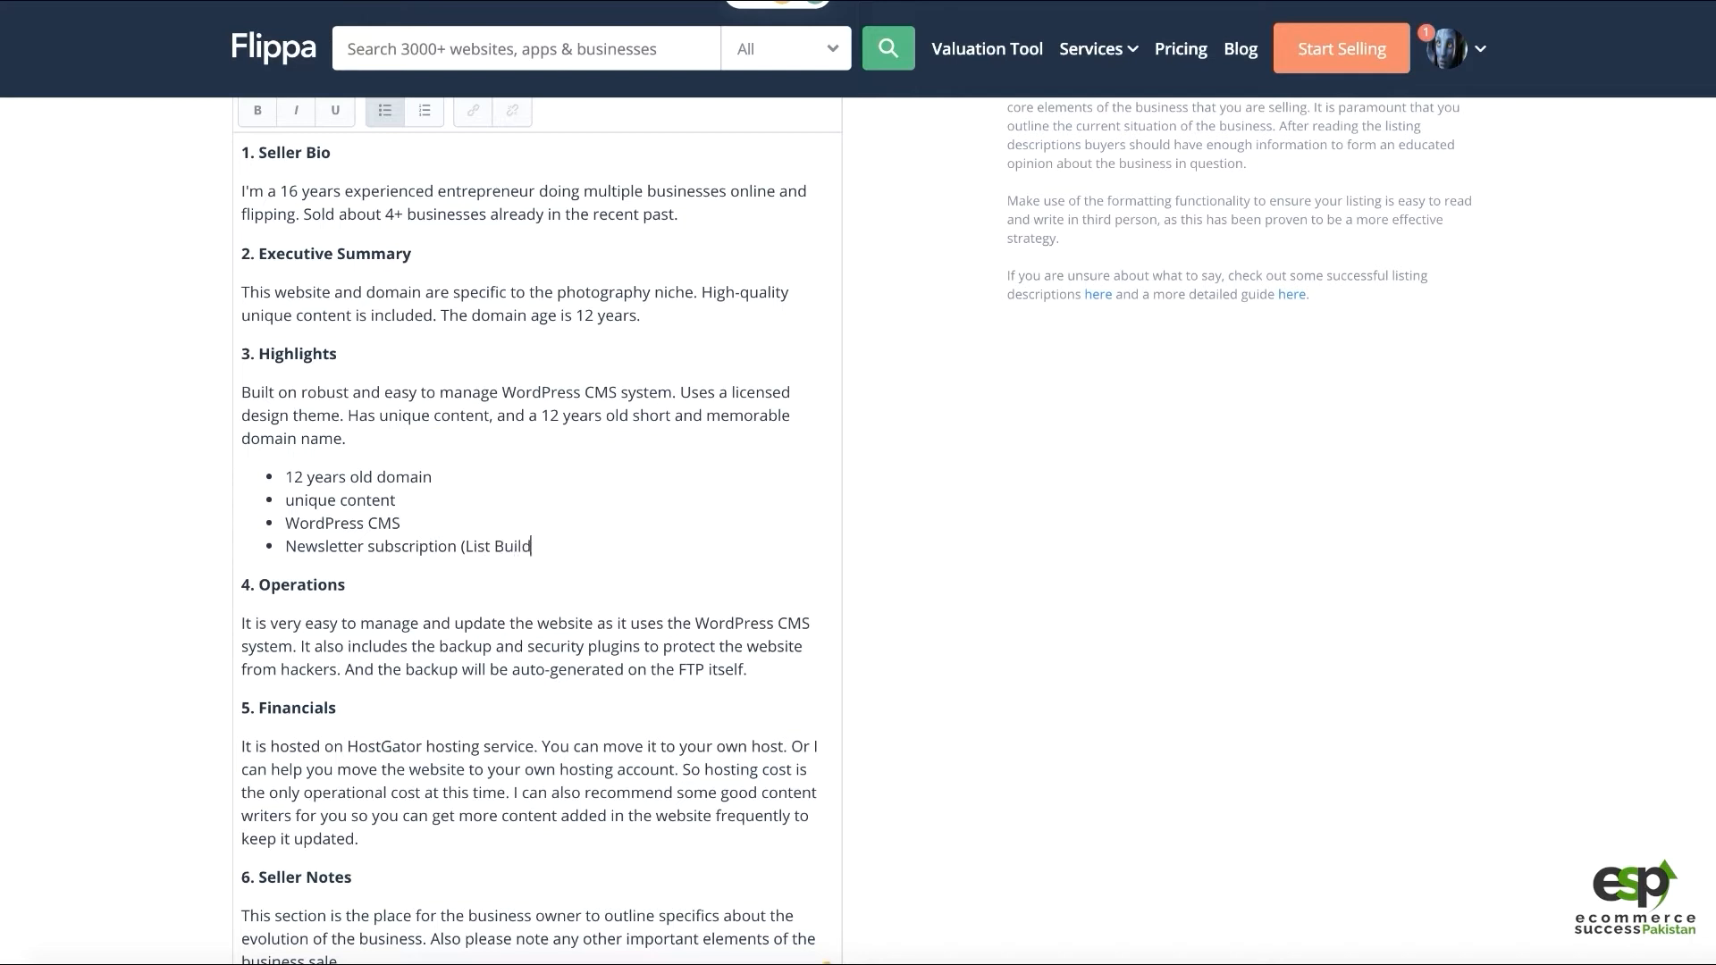
{"action": "type", "text": "ing)"}
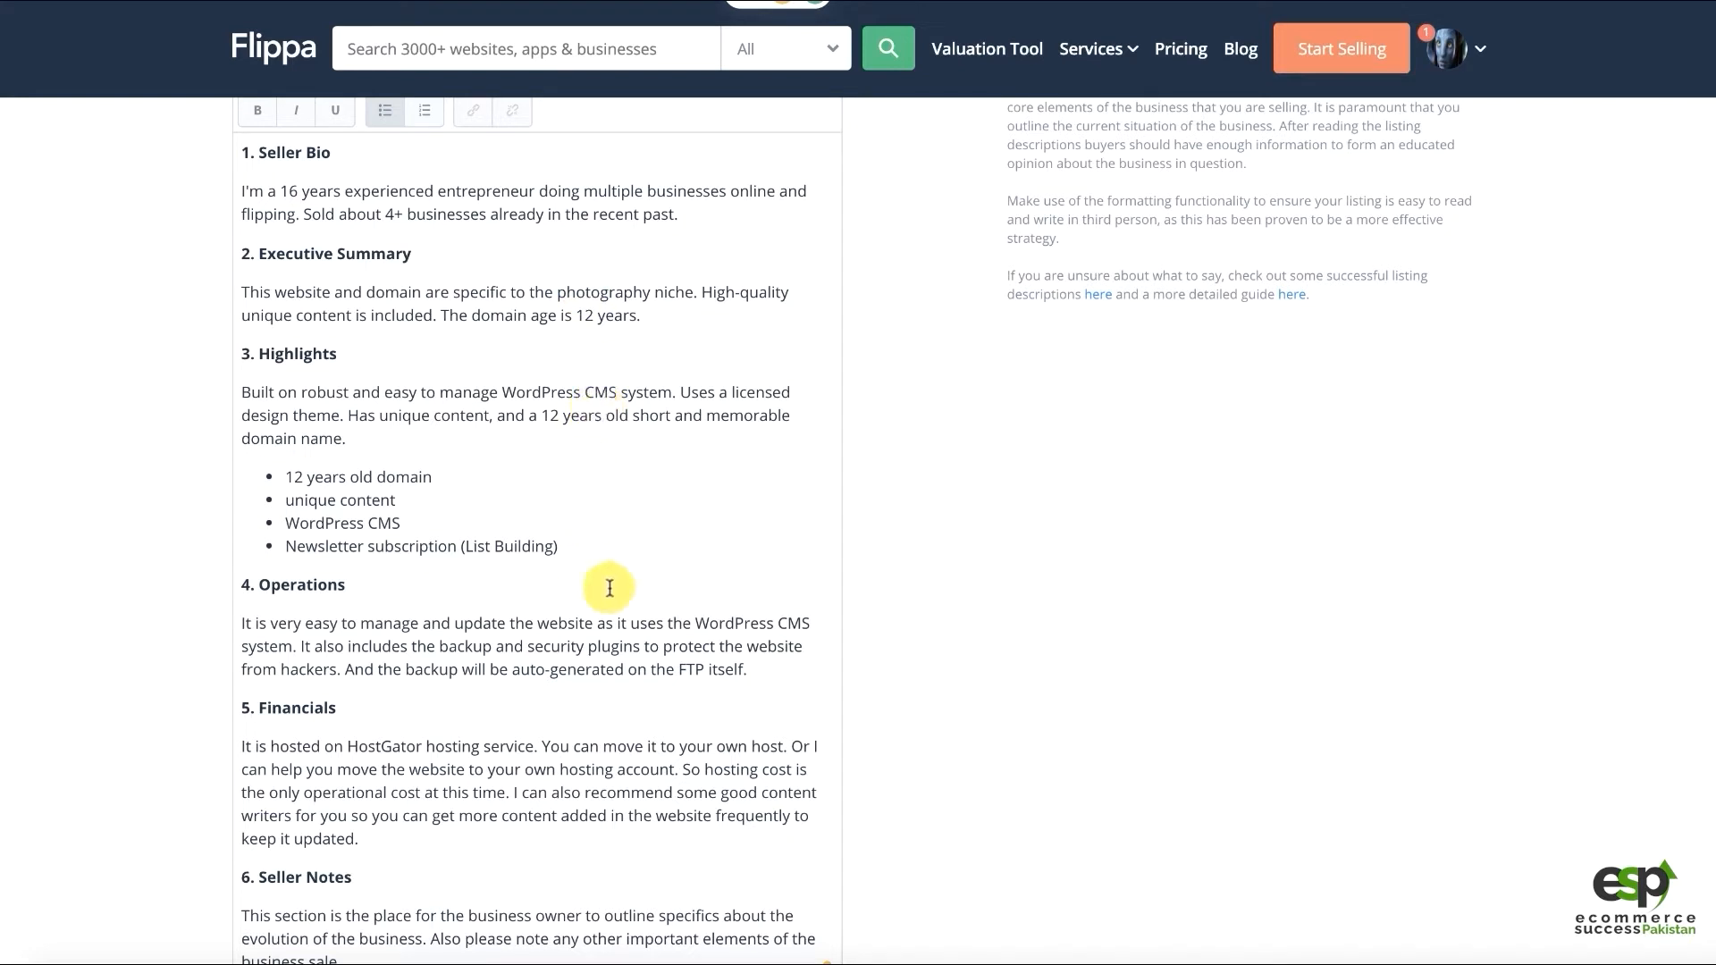
{"action": "scroll", "coordinate": [662, 528], "scroll_direction": "down", "scroll_amount": 1}
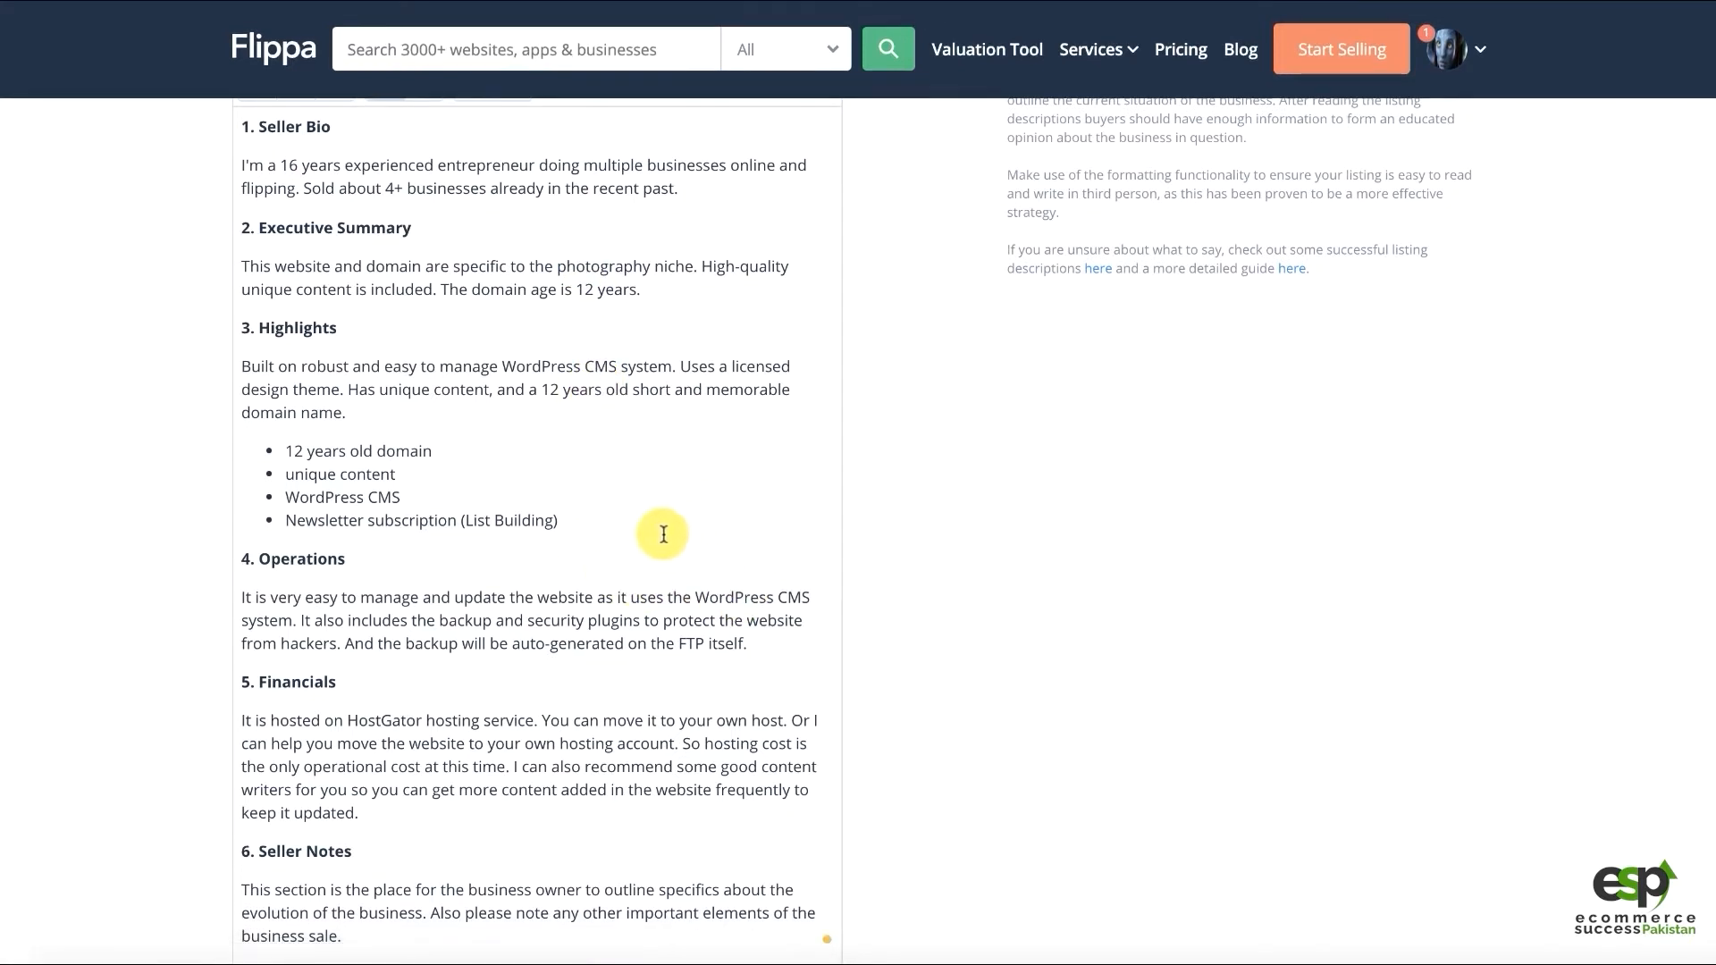
{"action": "scroll", "coordinate": [625, 521], "scroll_direction": "down", "scroll_amount": 3}
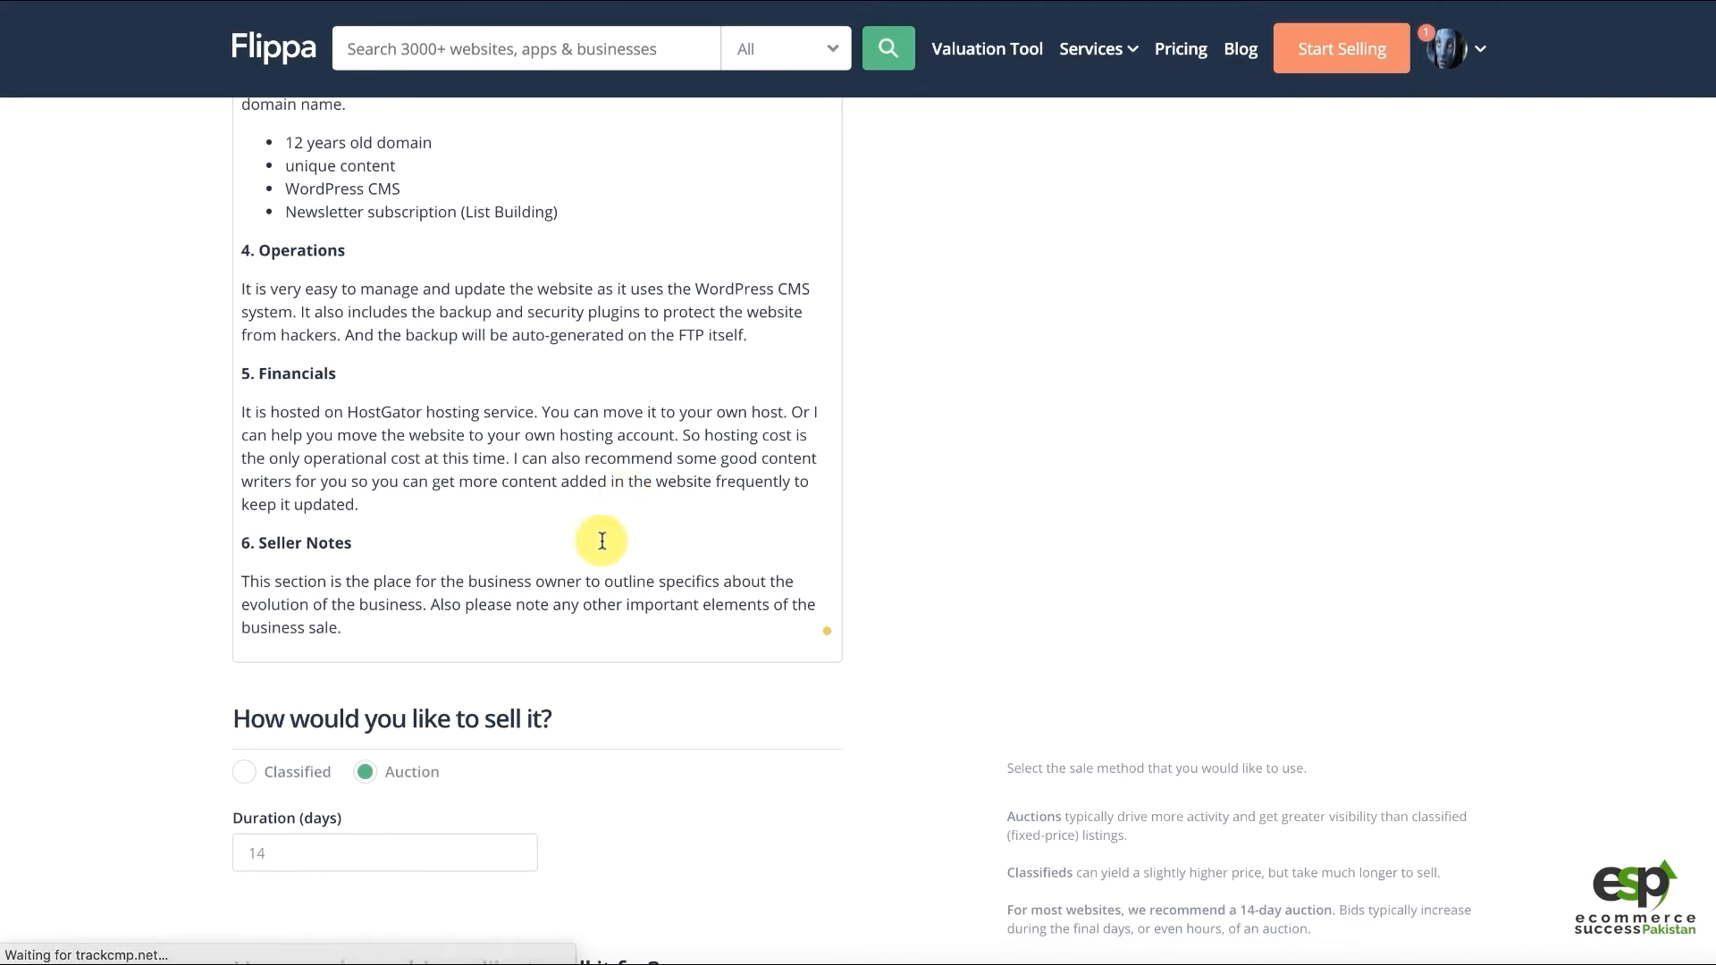
Replace Seller Notes with 'Read to start a blog with unique content. Please feel free to contact me…'
{"action": "left_click", "coordinate": [437, 458]}
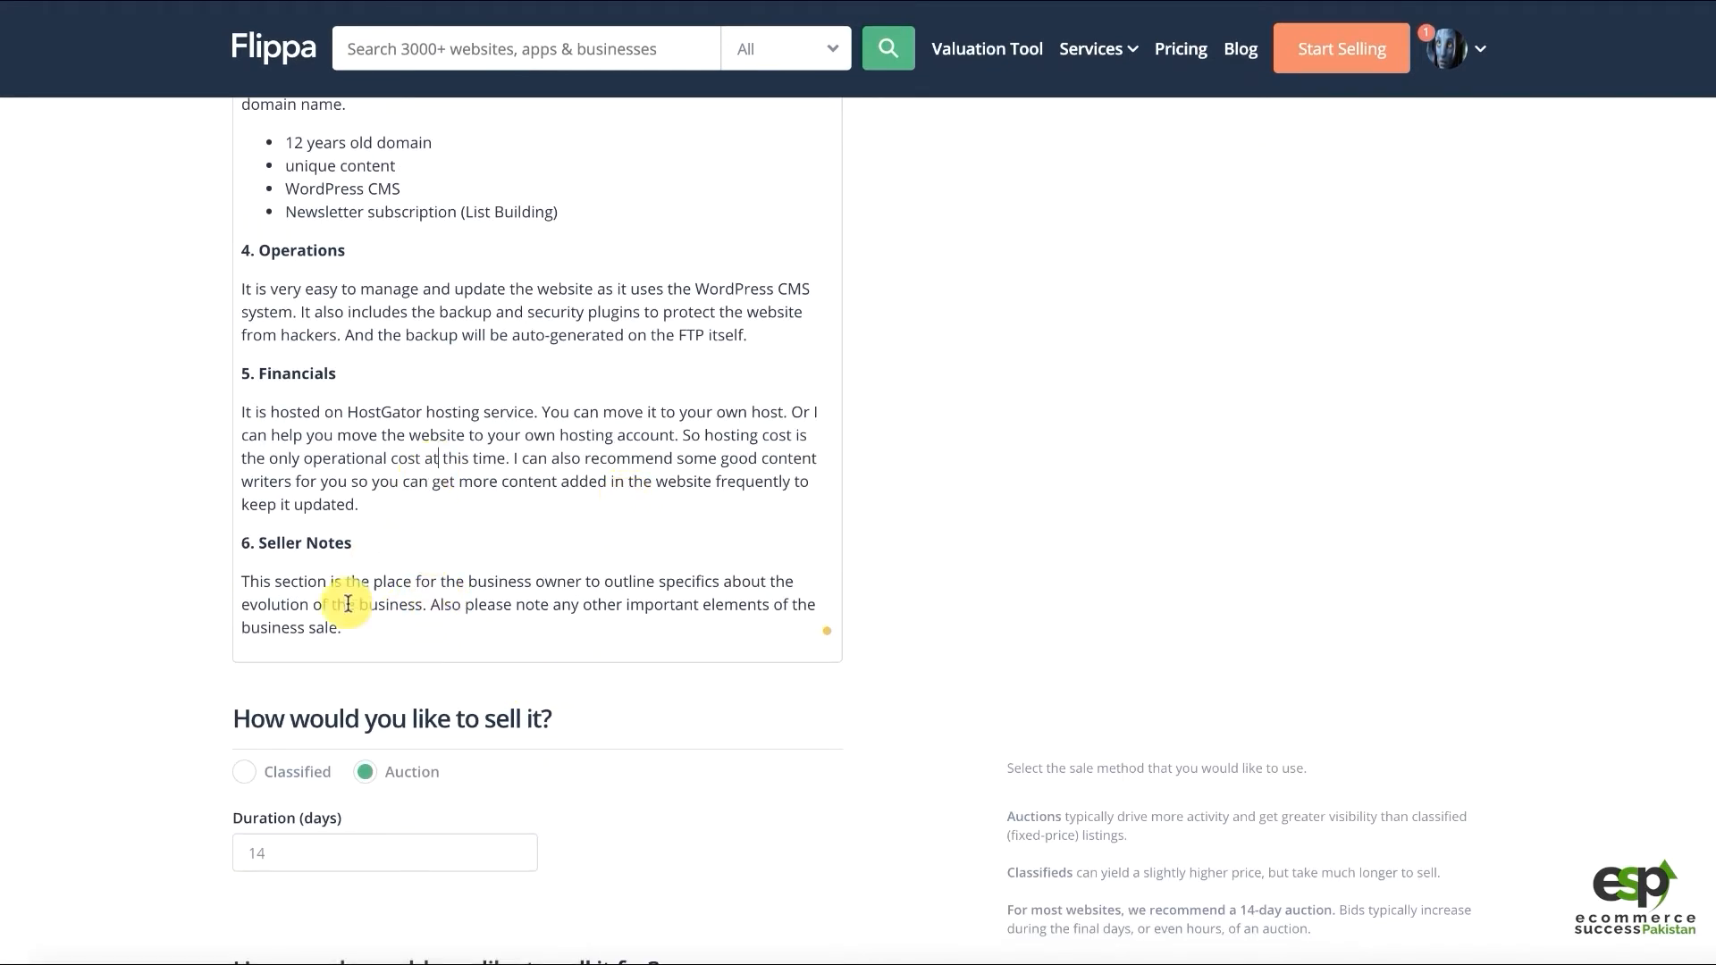
{"action": "left_click_drag", "start_coordinate": [375, 624], "coordinate": [234, 582]}
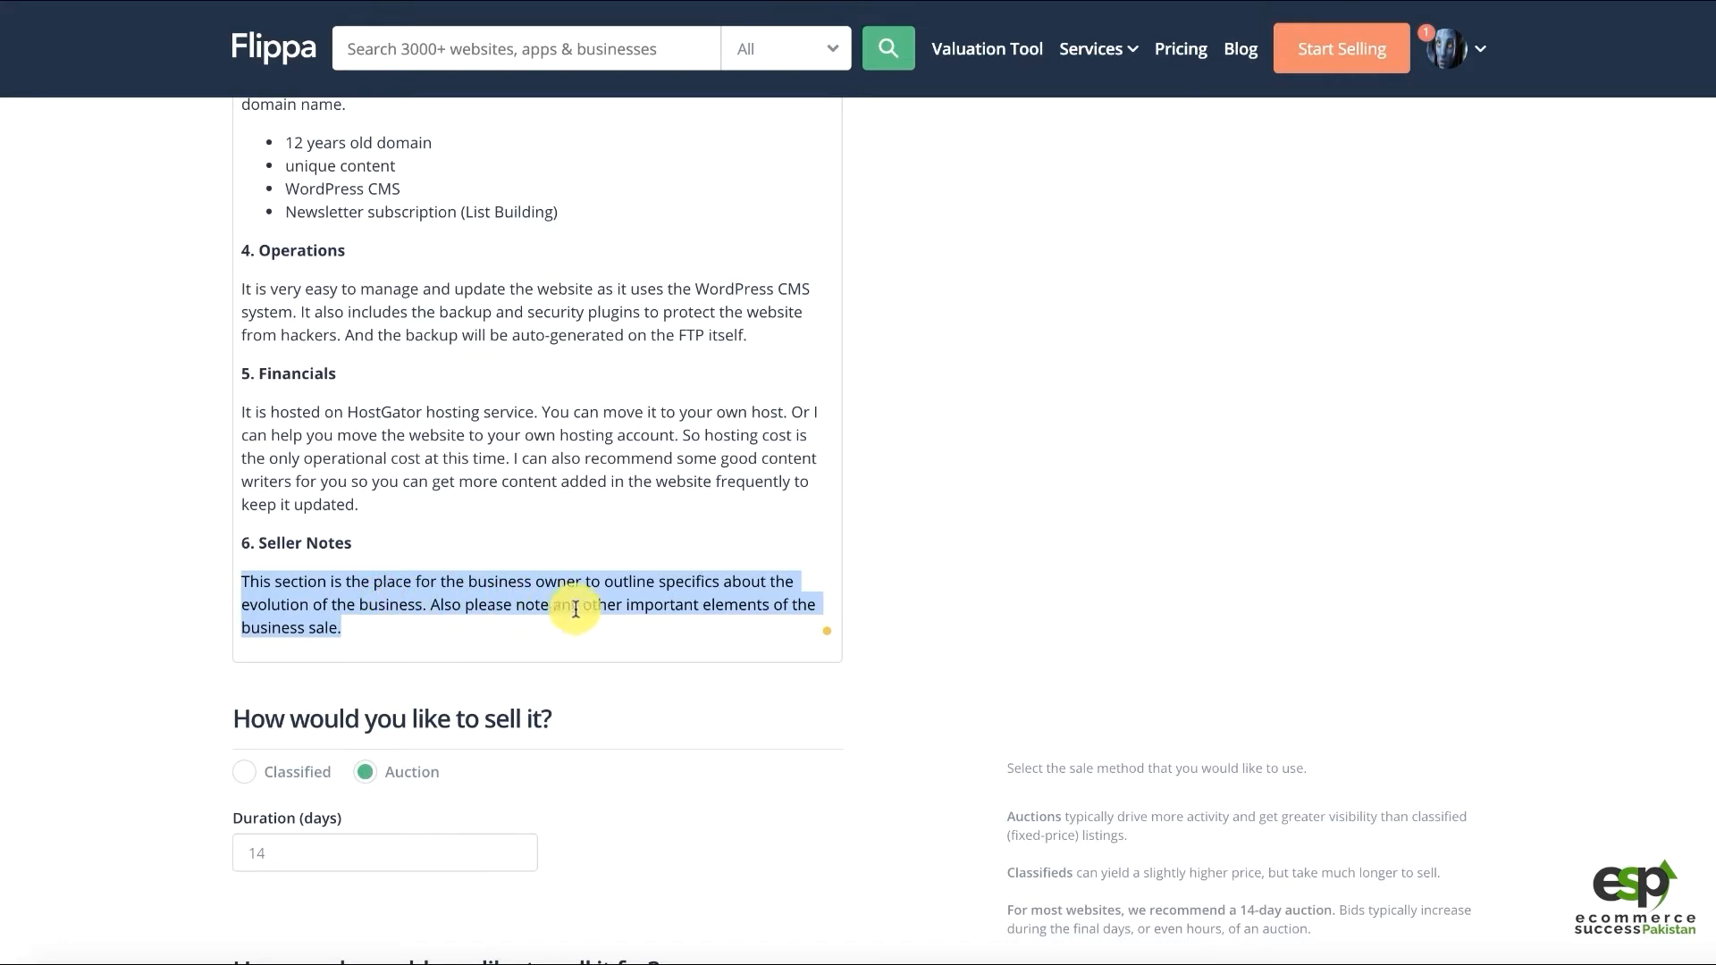
{"action": "type", "text": "Read t"}
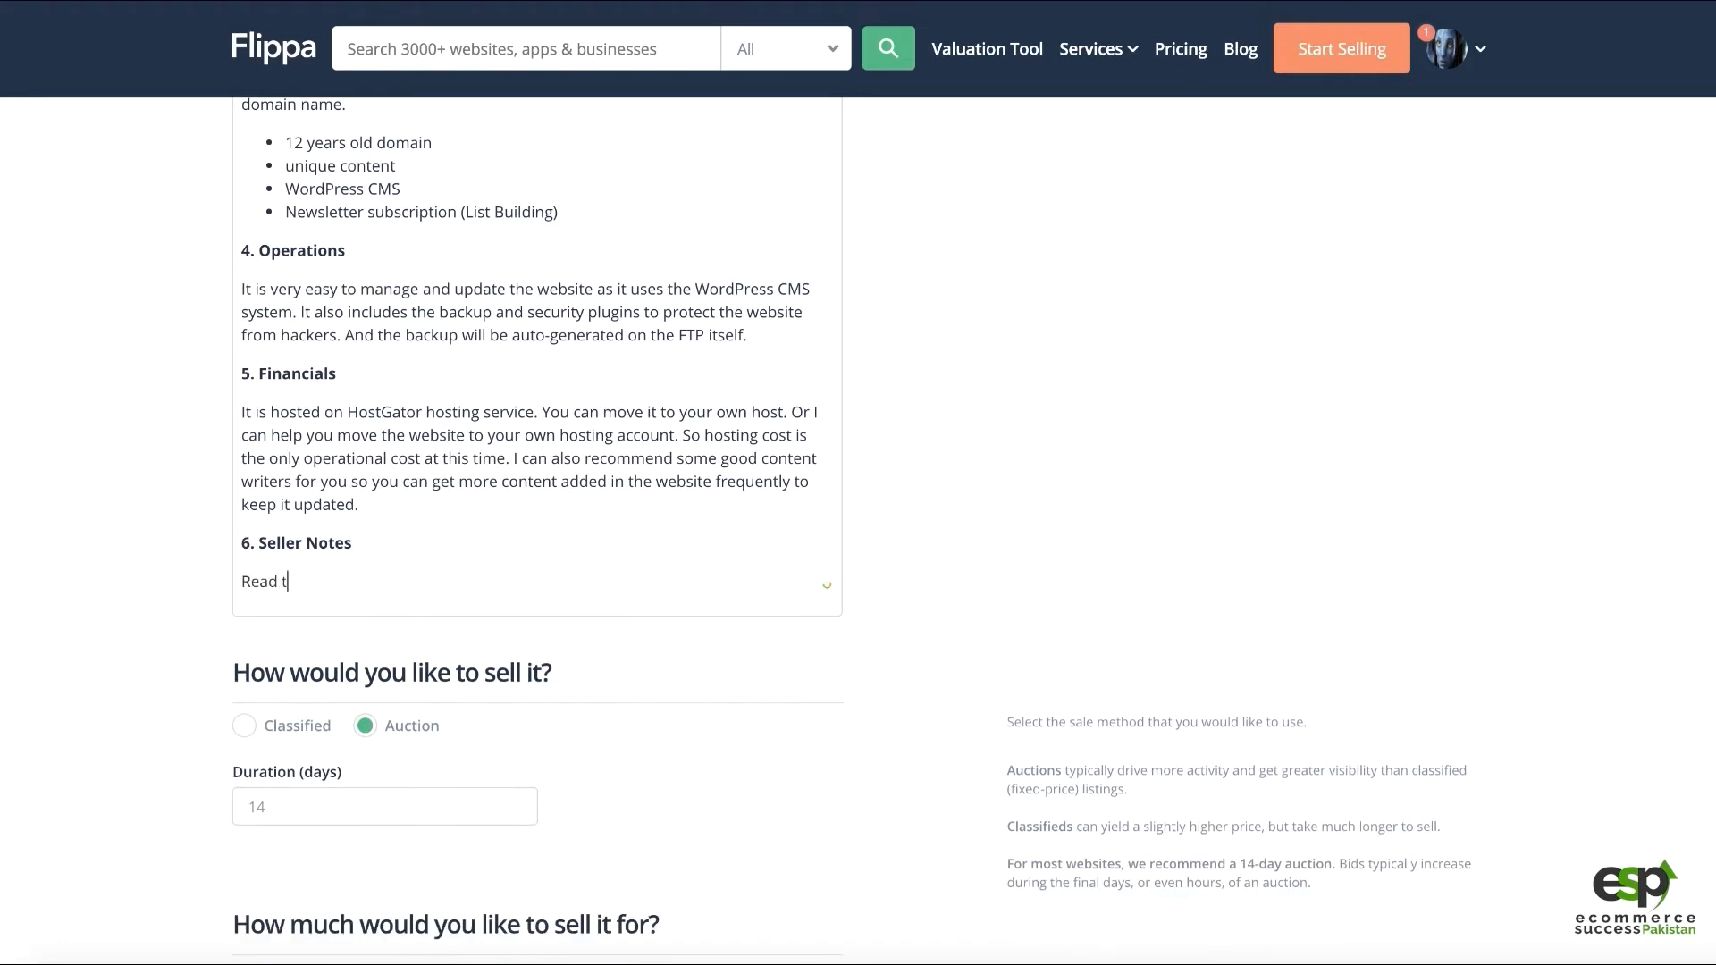
{"action": "type", "text": "o start busin"}
{"action": "key", "text": "alt+BackSpace"}
{"action": "type", "text": "busine"}
{"action": "key", "text": "alt+BackSpace"}
{"action": "type", "text": "blog with unique content"}
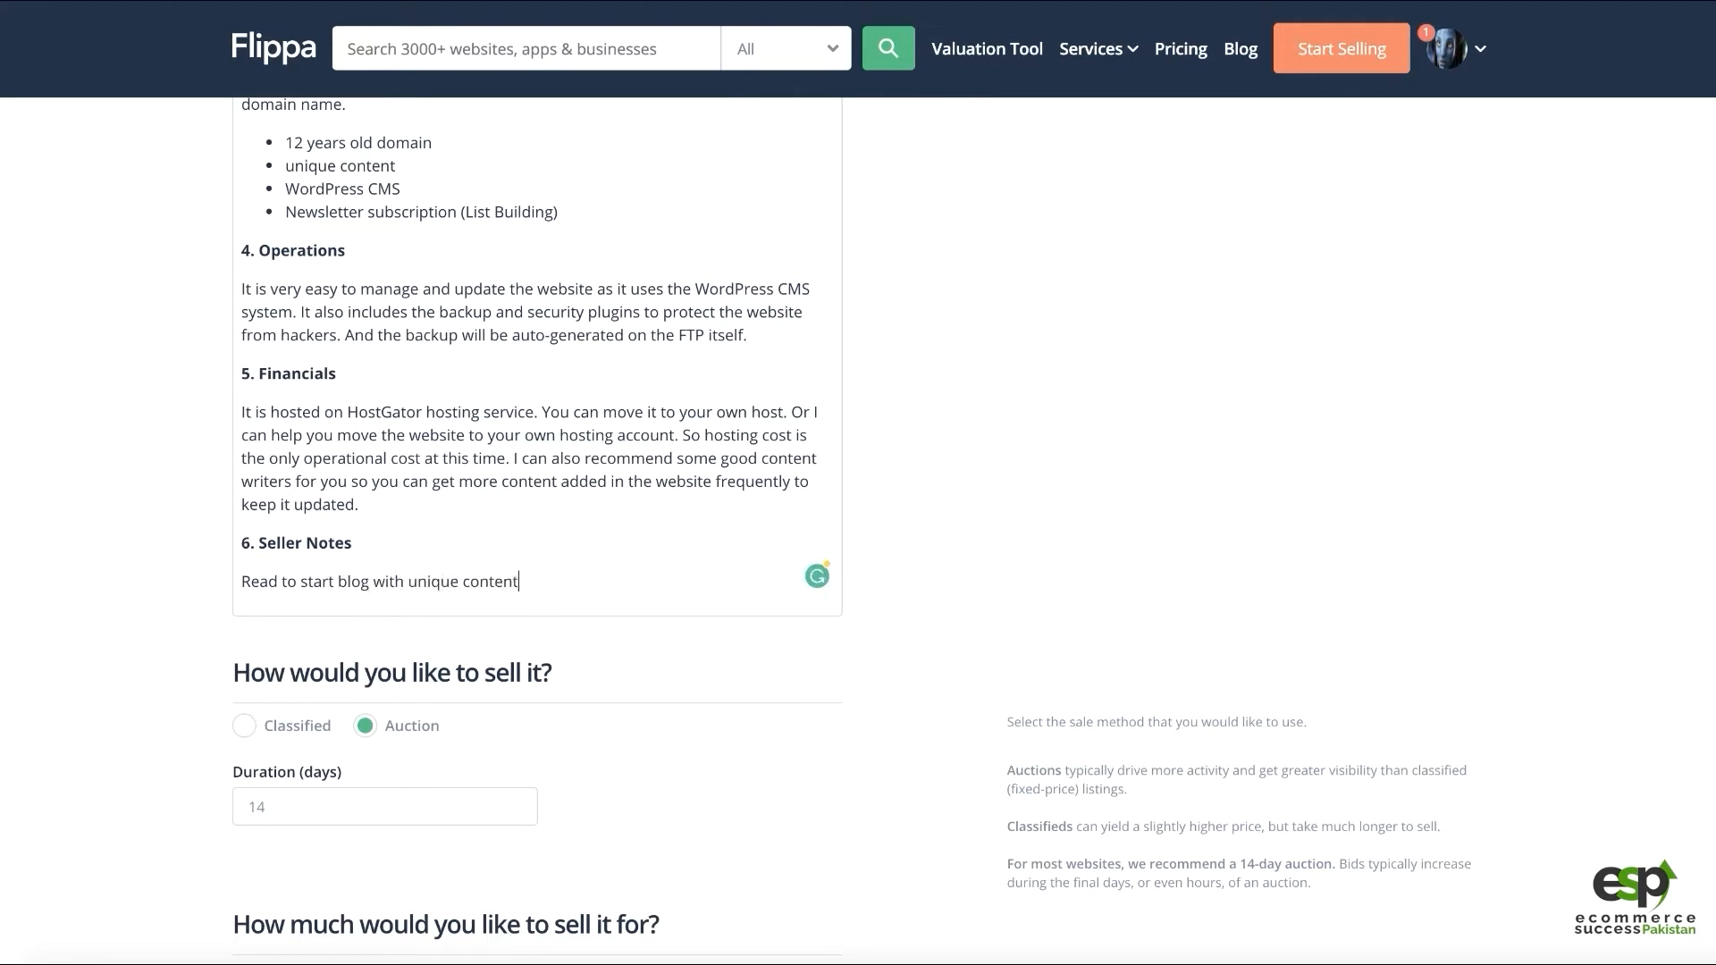
{"action": "type", "text": ". Please feel free to contact me sho"}
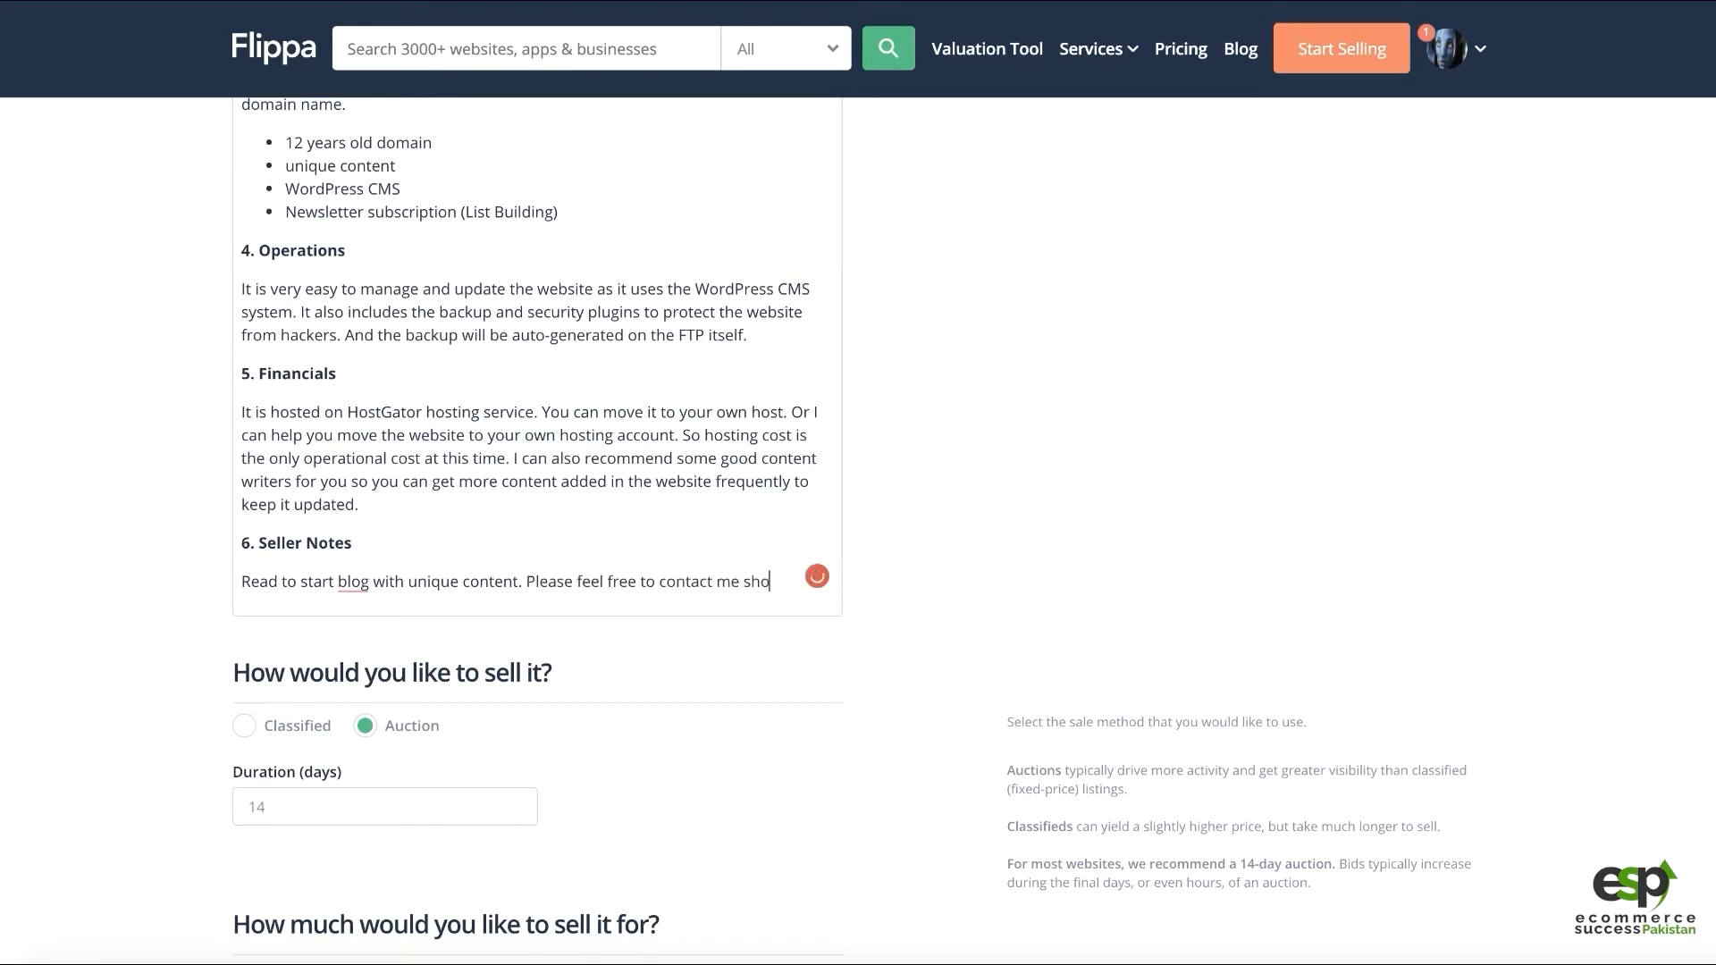
{"action": "type", "text": "uld you have any questions."}
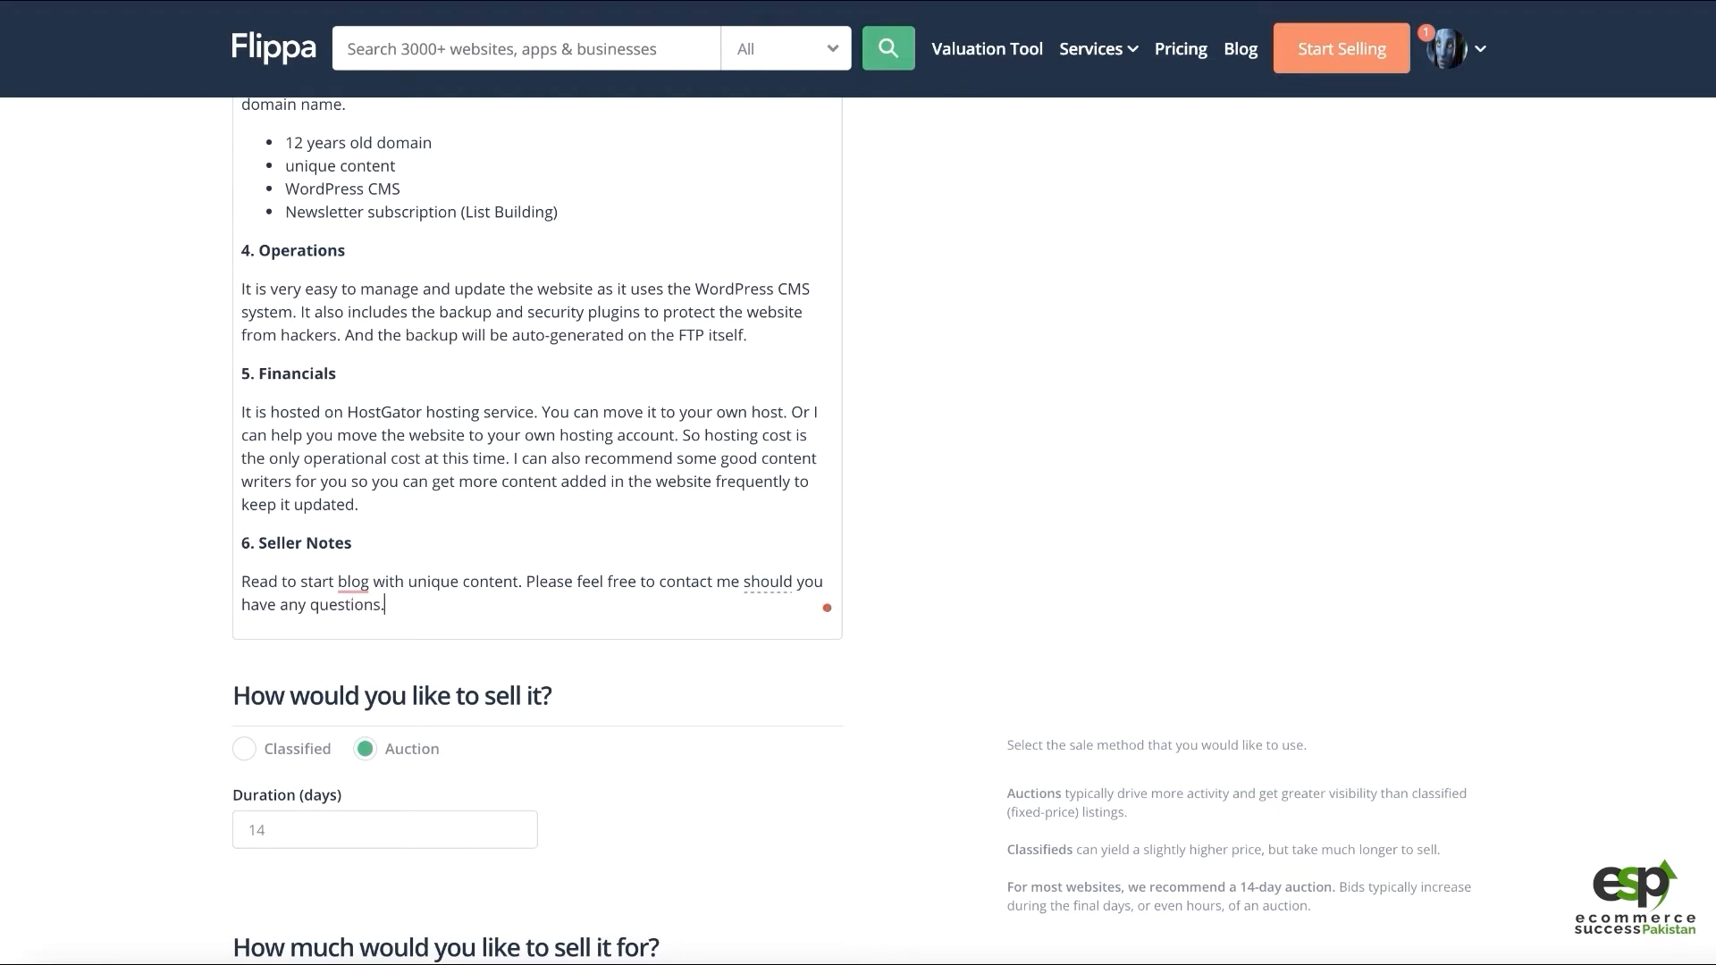
{"action": "left_click", "coordinate": [353, 583]}
{"action": "left_click", "coordinate": [357, 638]}
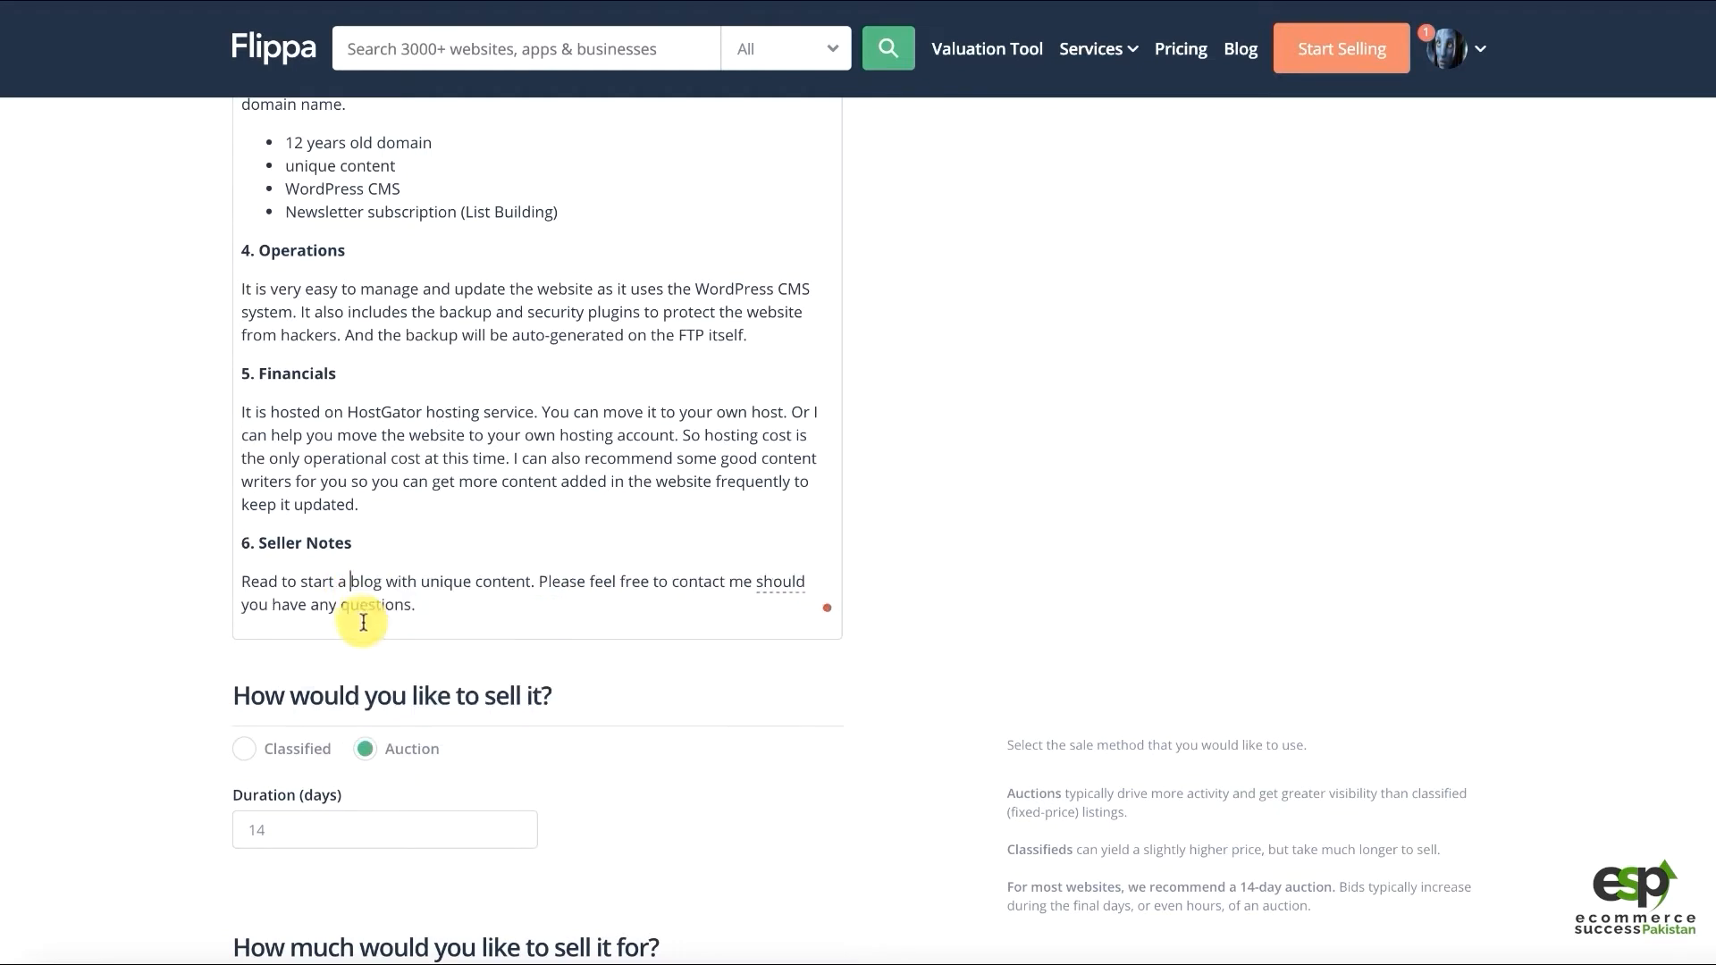
{"action": "scroll", "coordinate": [393, 639], "scroll_direction": "down", "scroll_amount": 1}
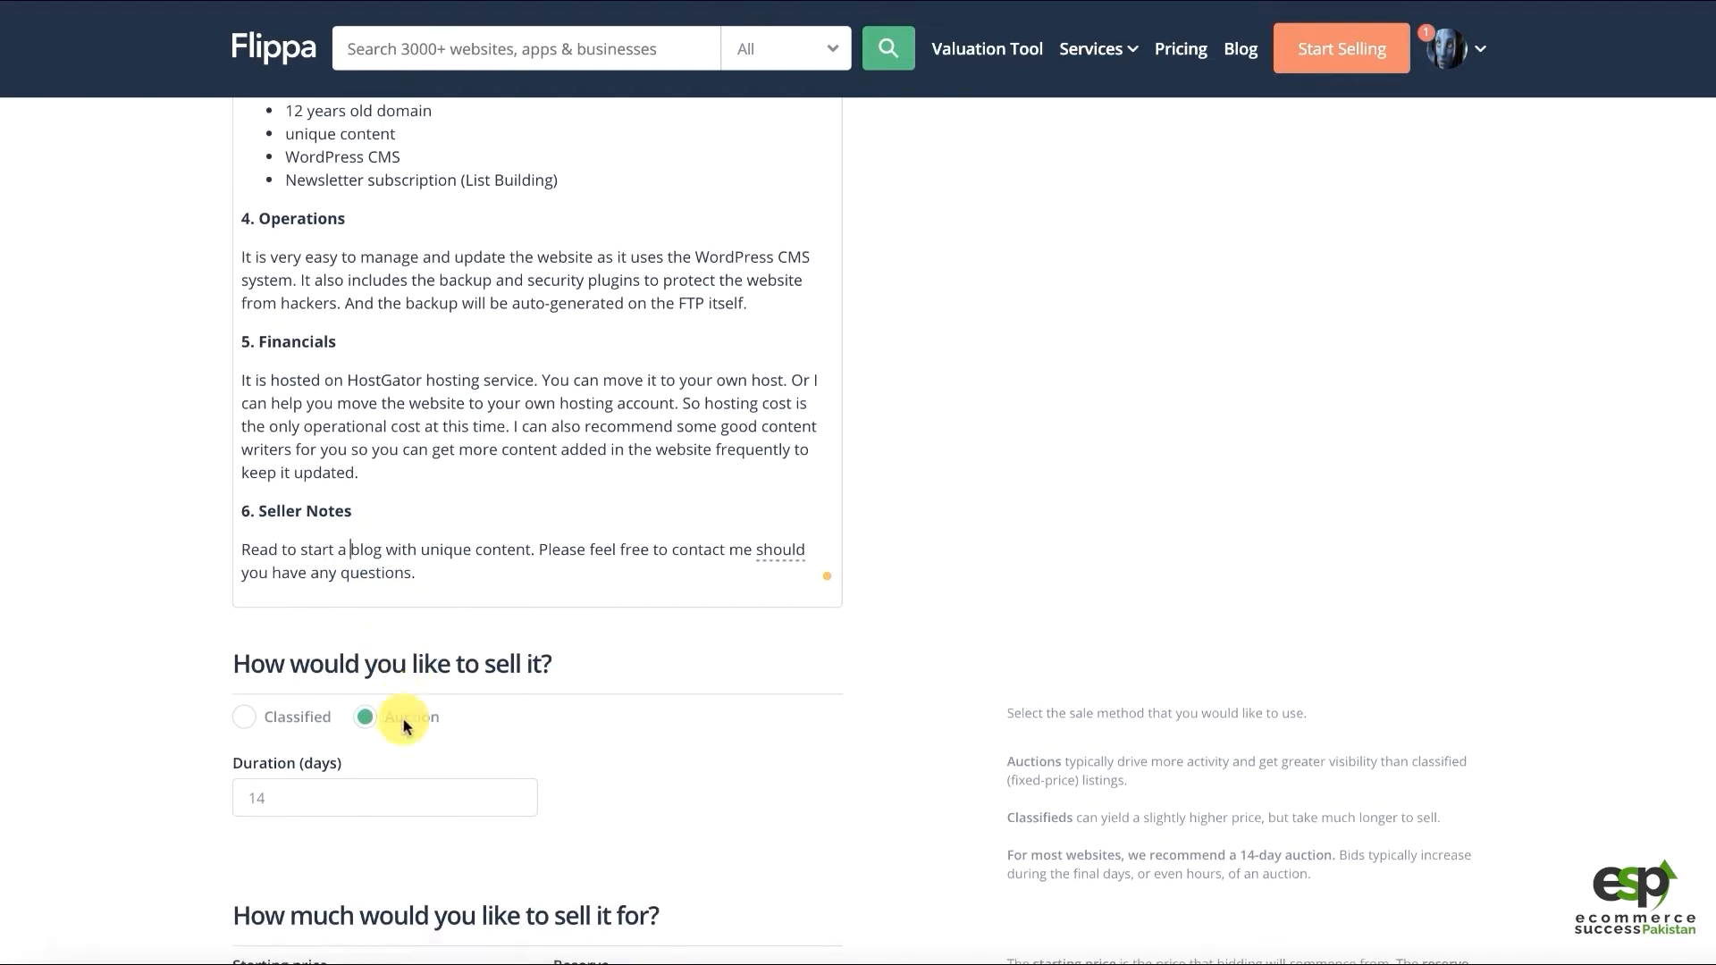
Choose Classified under 'How would you like to sell it?' so an Asking Price field appears
{"action": "left_click_drag", "start_coordinate": [436, 663], "coordinate": [496, 662]}
{"action": "scroll", "coordinate": [474, 639], "scroll_direction": "down", "scroll_amount": 3}
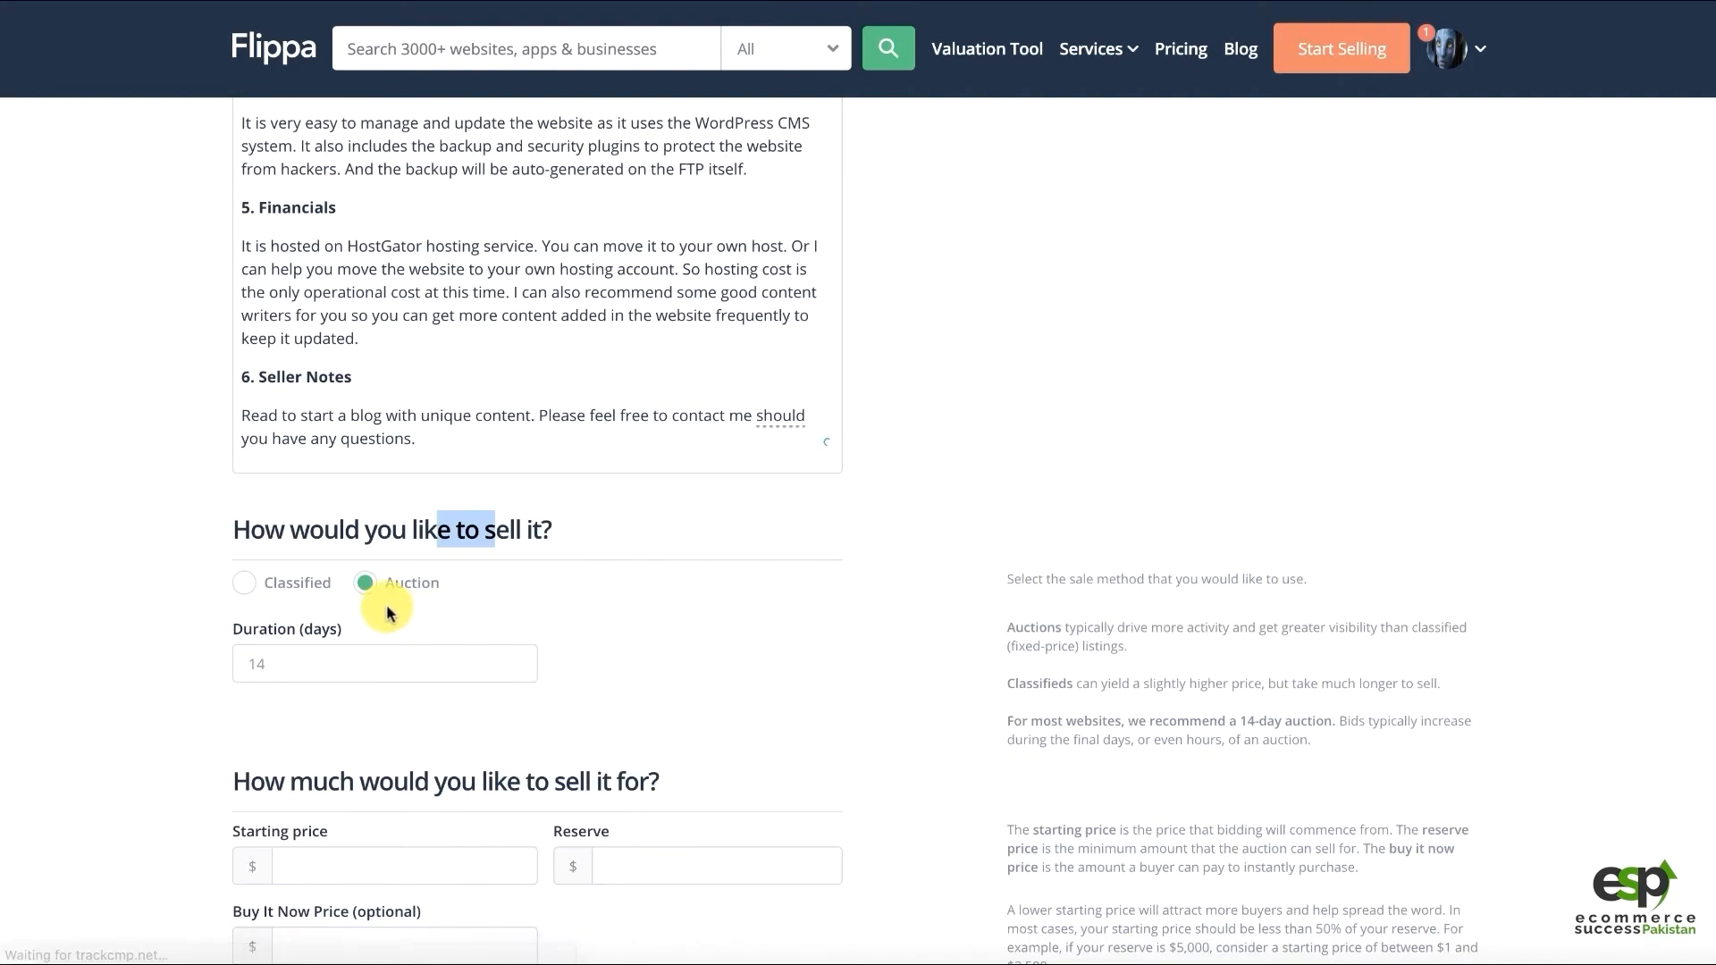
{"action": "scroll", "coordinate": [555, 567], "scroll_direction": "down", "scroll_amount": 3}
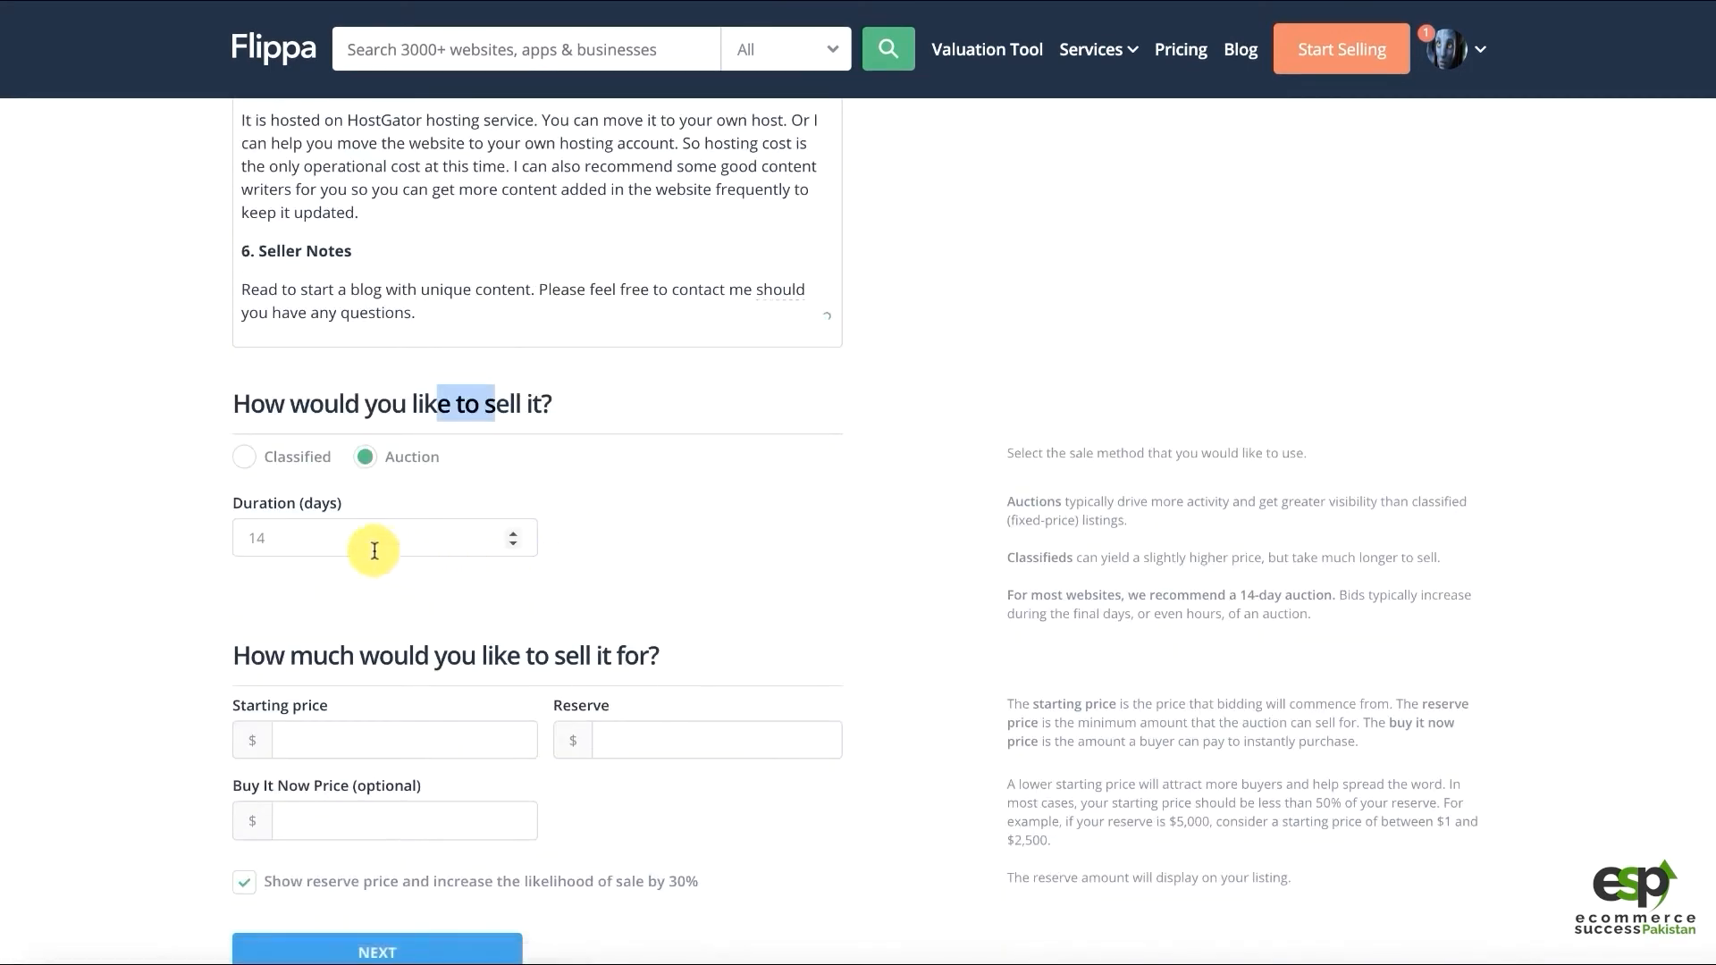
{"action": "left_click", "coordinate": [276, 468]}
{"action": "left_click", "coordinate": [408, 458]}
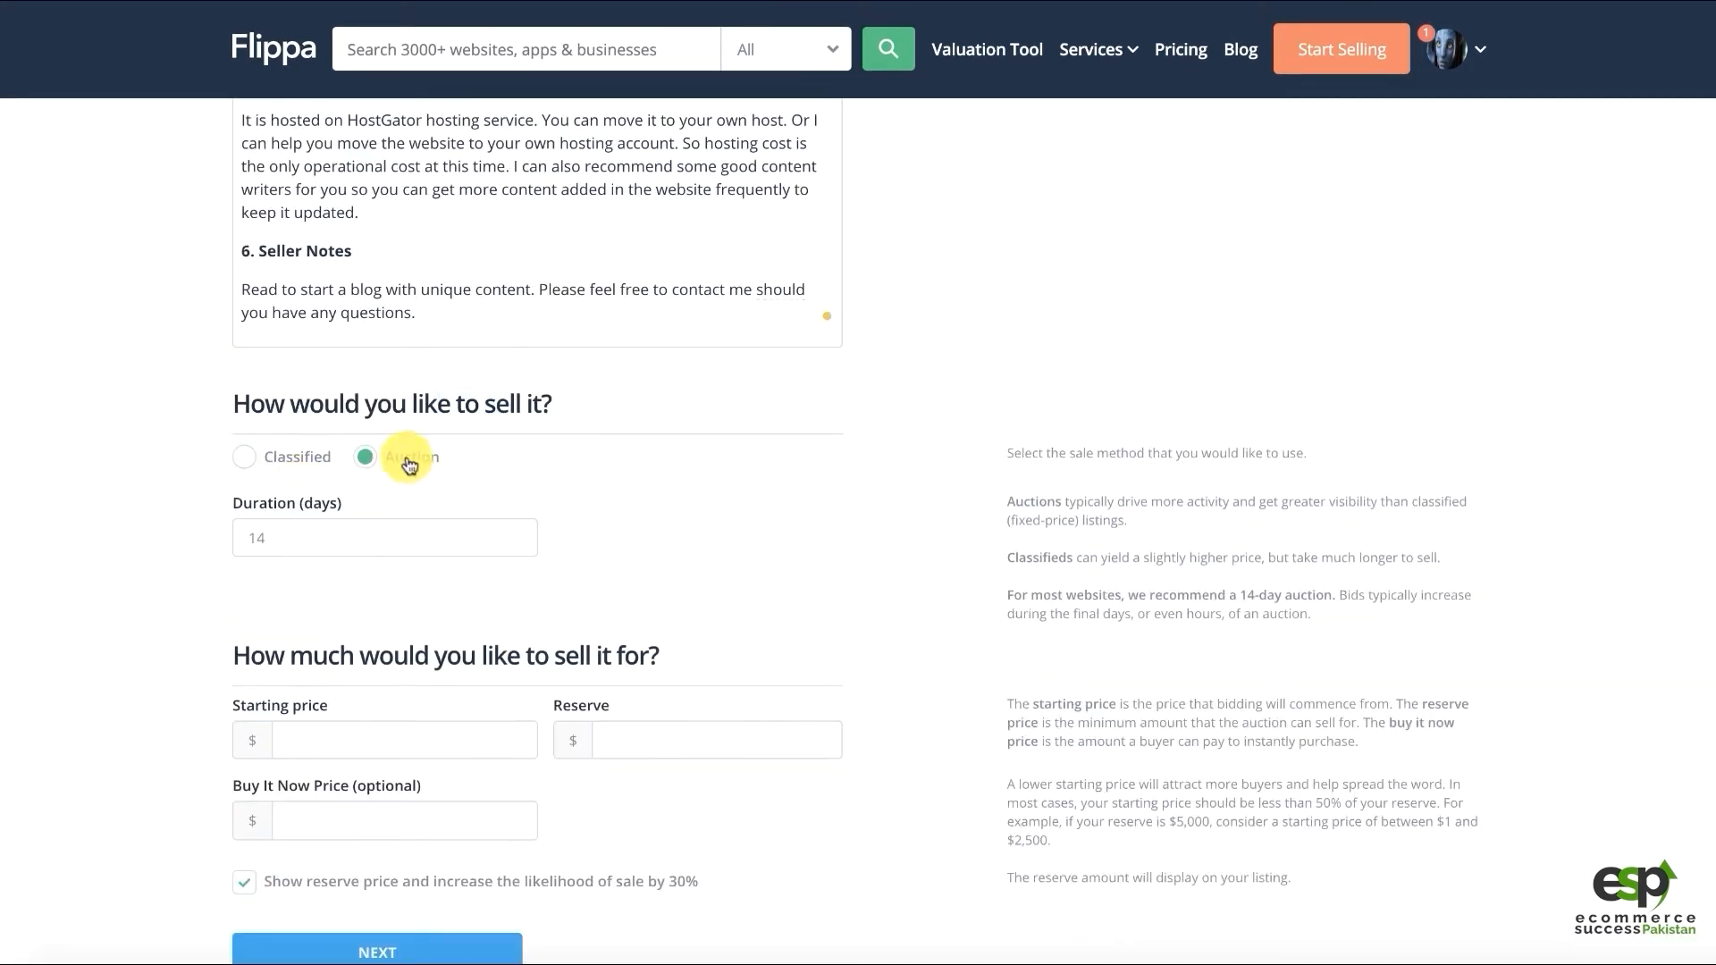
{"action": "left_click", "coordinate": [300, 456]}
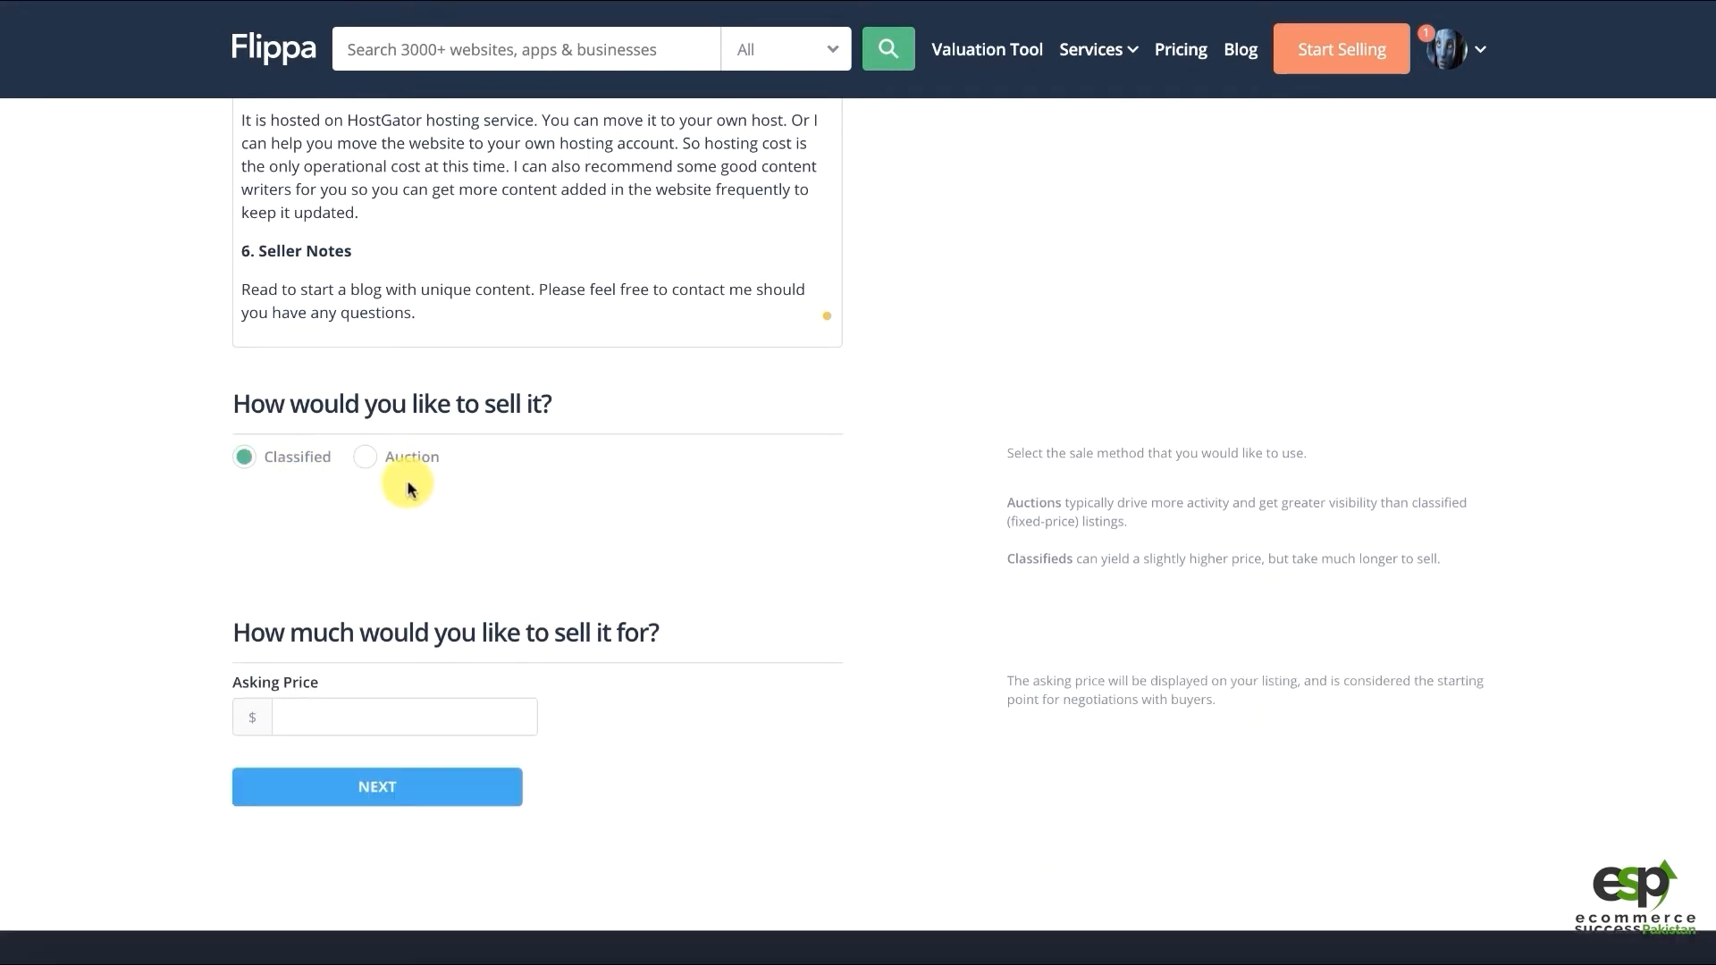
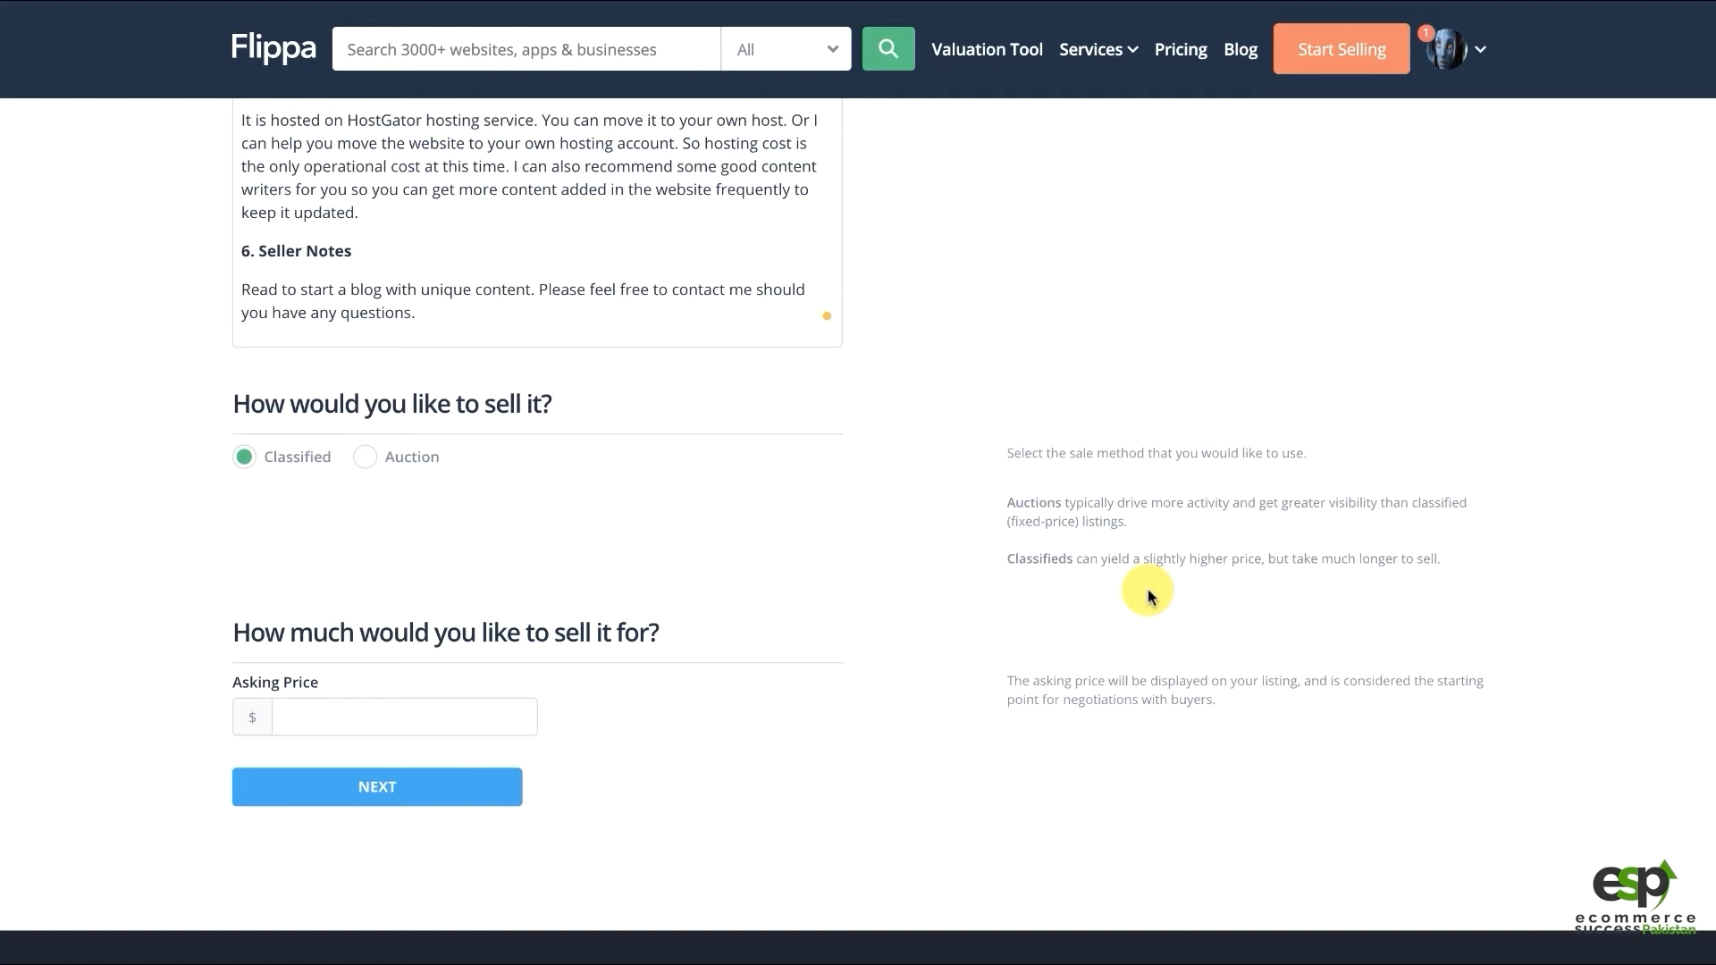
Switch the sale method to Auction and keep the 14-day duration
{"action": "left_click", "coordinate": [366, 457]}
{"action": "left_click_drag", "start_coordinate": [253, 499], "coordinate": [150, 545]}
{"action": "left_click", "coordinate": [351, 539]}
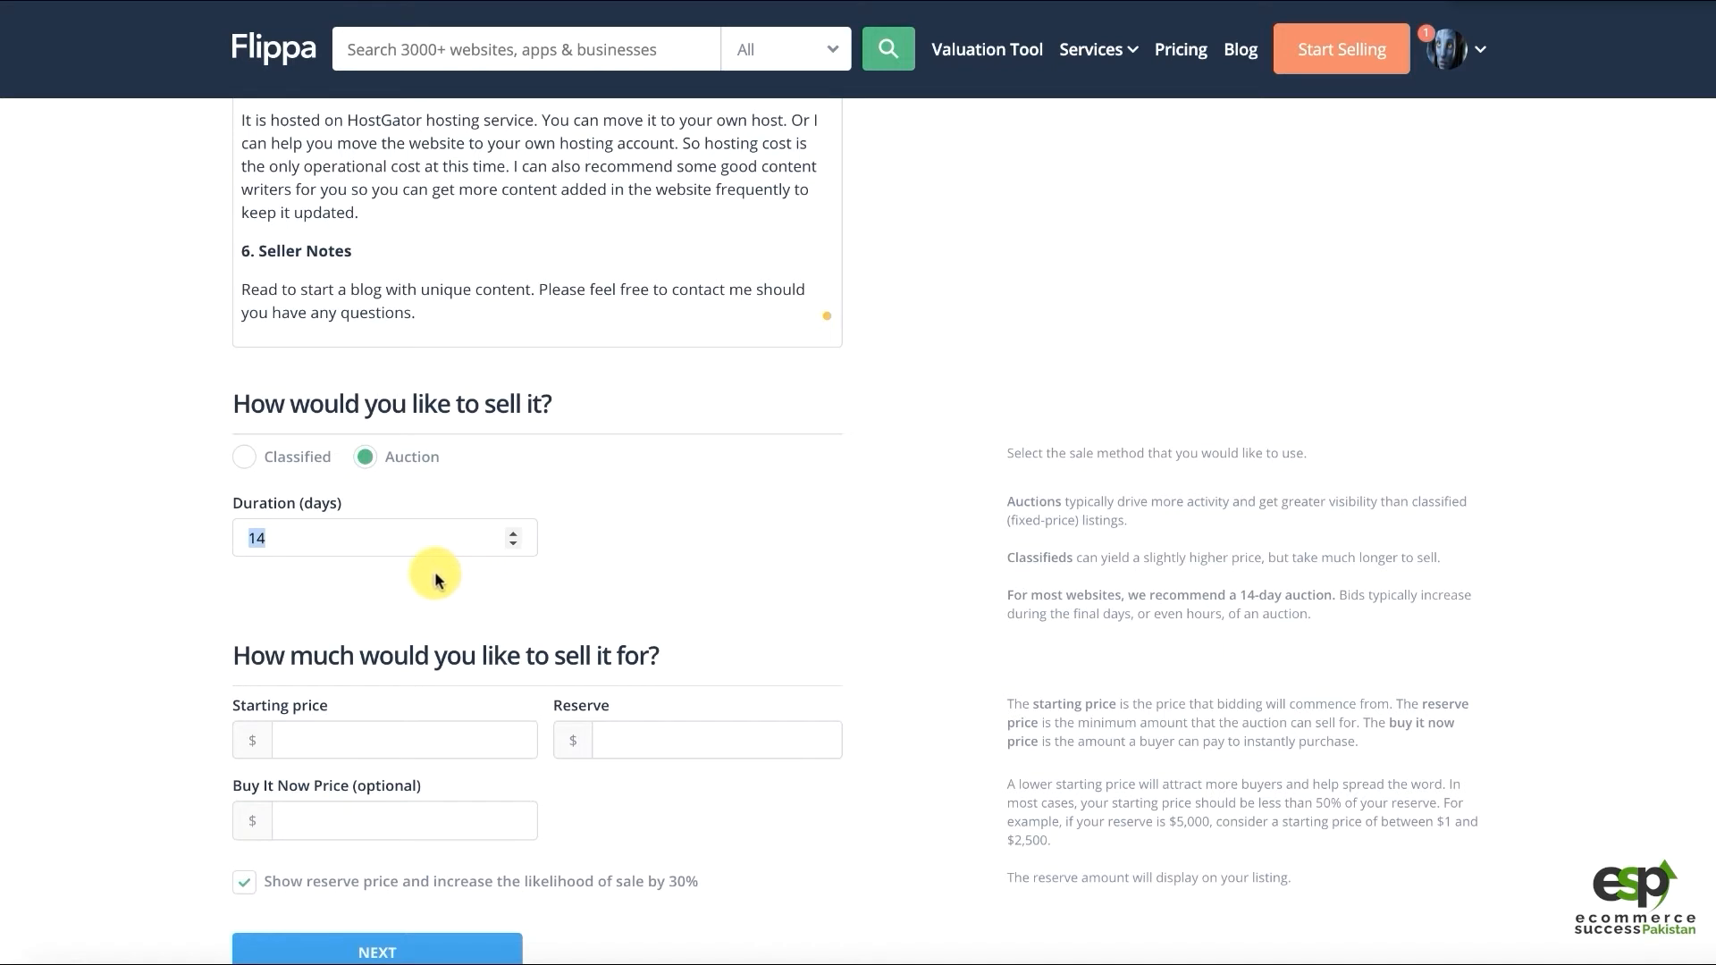
{"action": "left_click", "coordinate": [337, 731]}
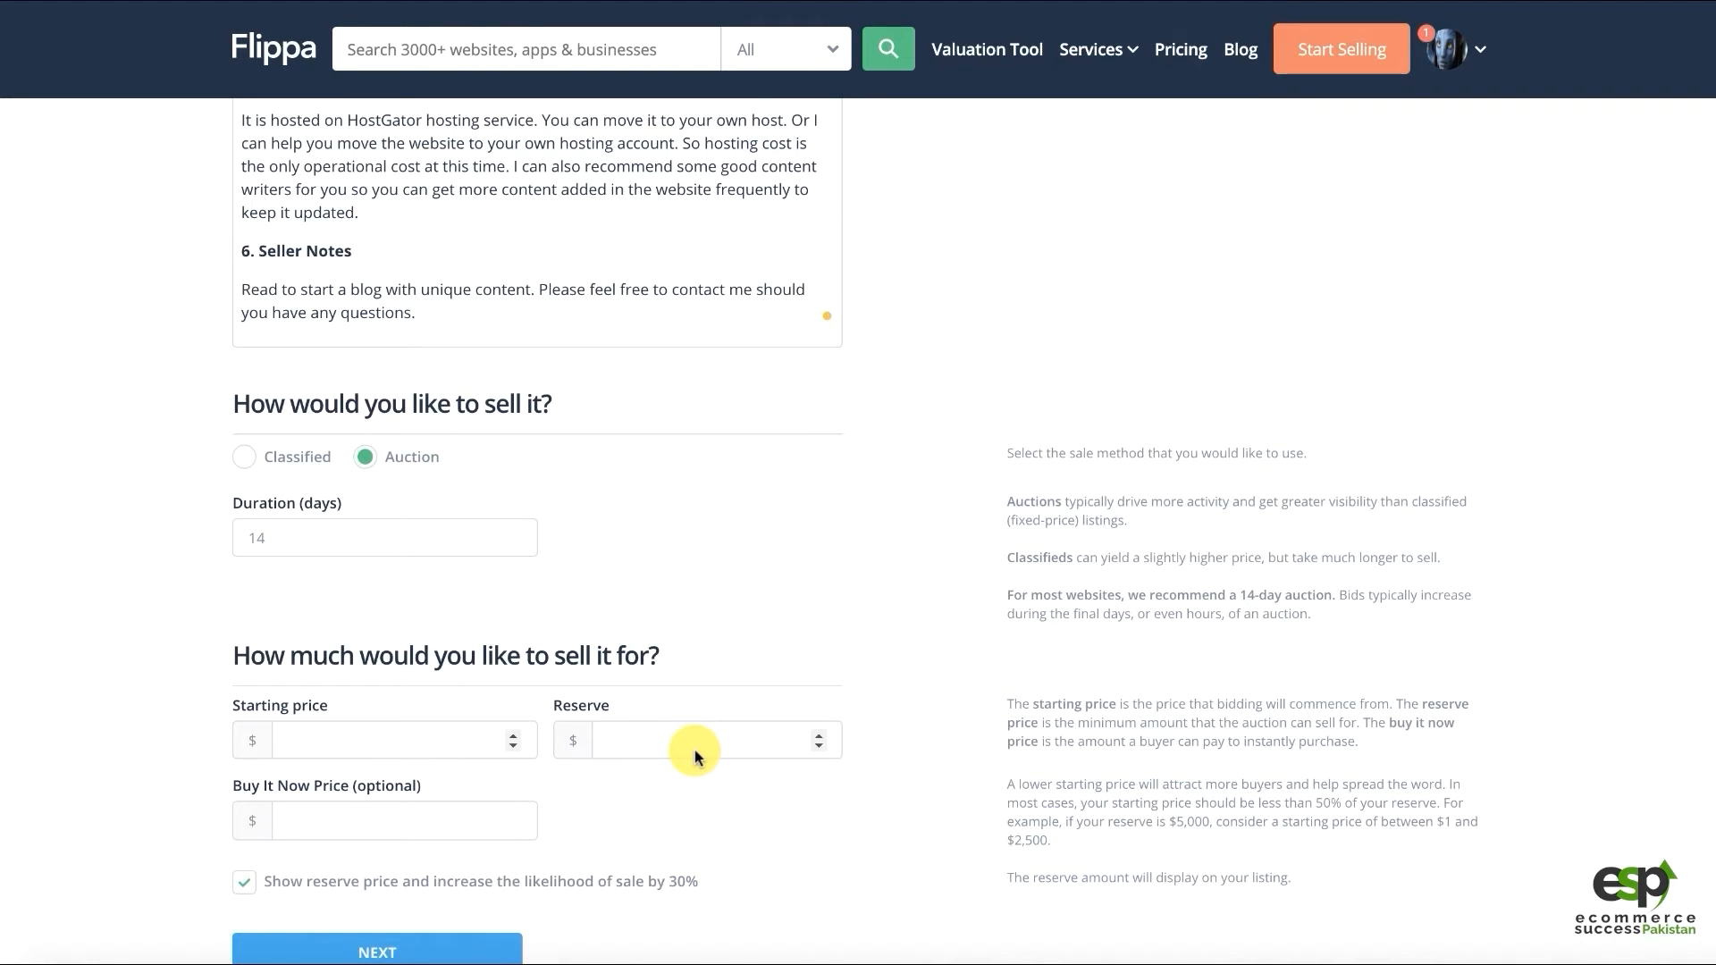
Enter 99 as the auction starting price and 500 as the reserve price
{"action": "type", "text": "5"}
{"action": "key", "text": "BackSpace"}
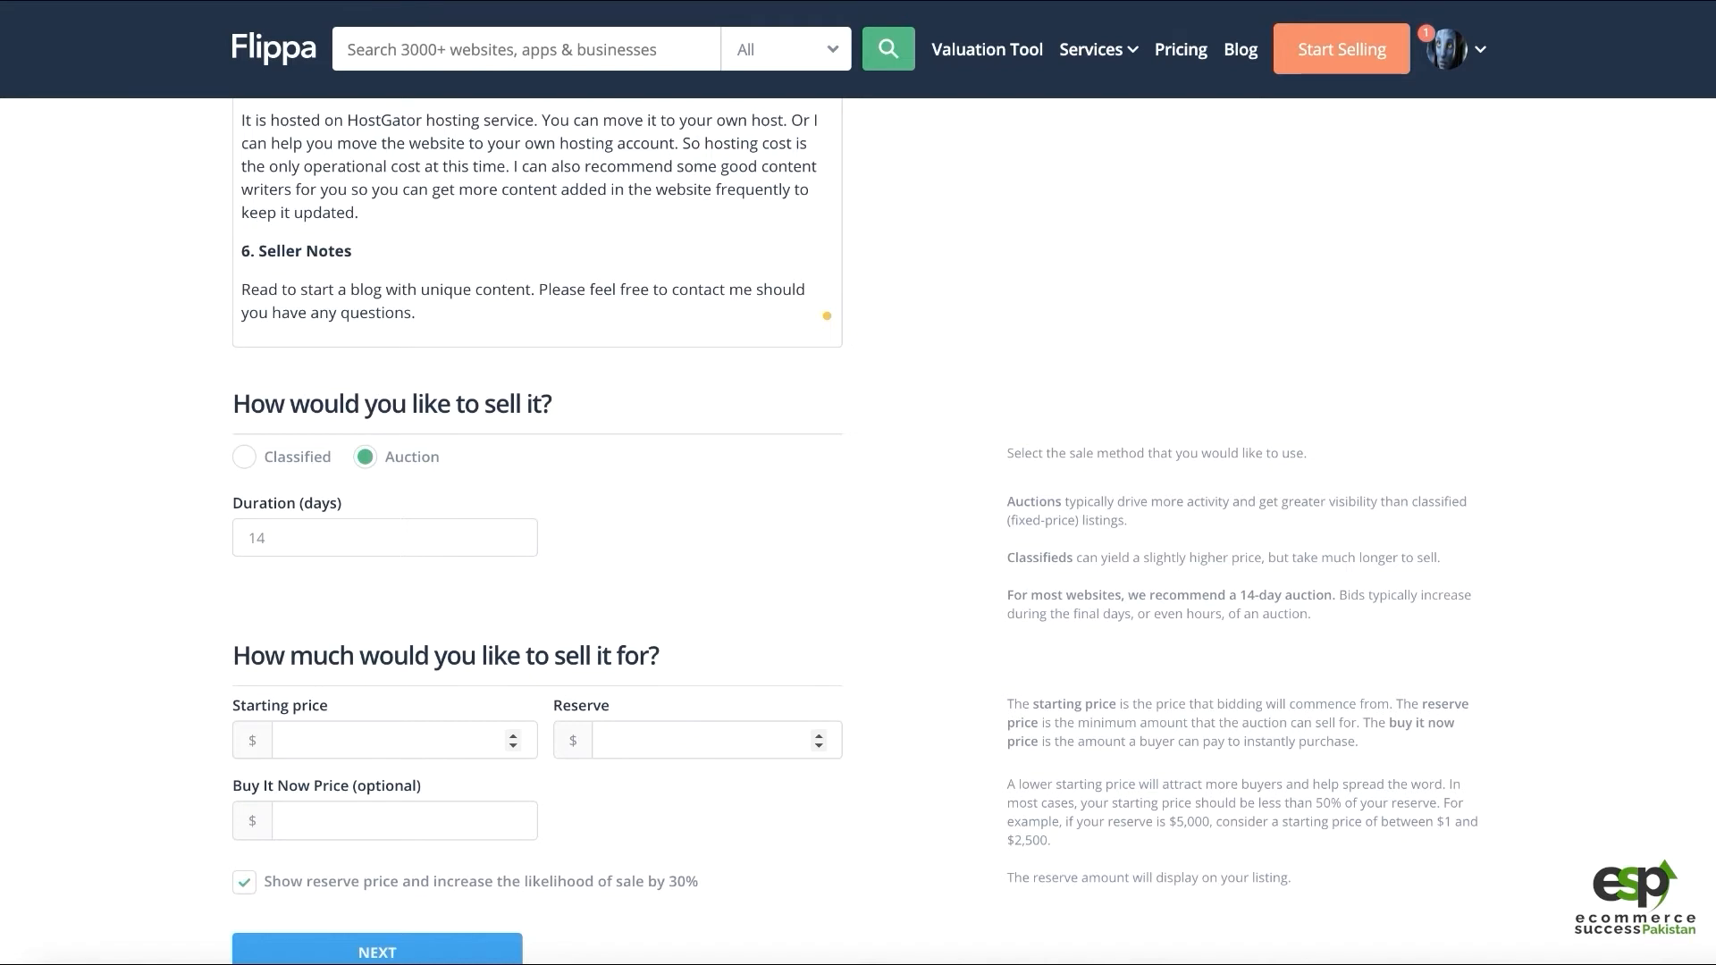
{"action": "type", "text": "99"}
{"action": "left_click", "coordinate": [695, 747]}
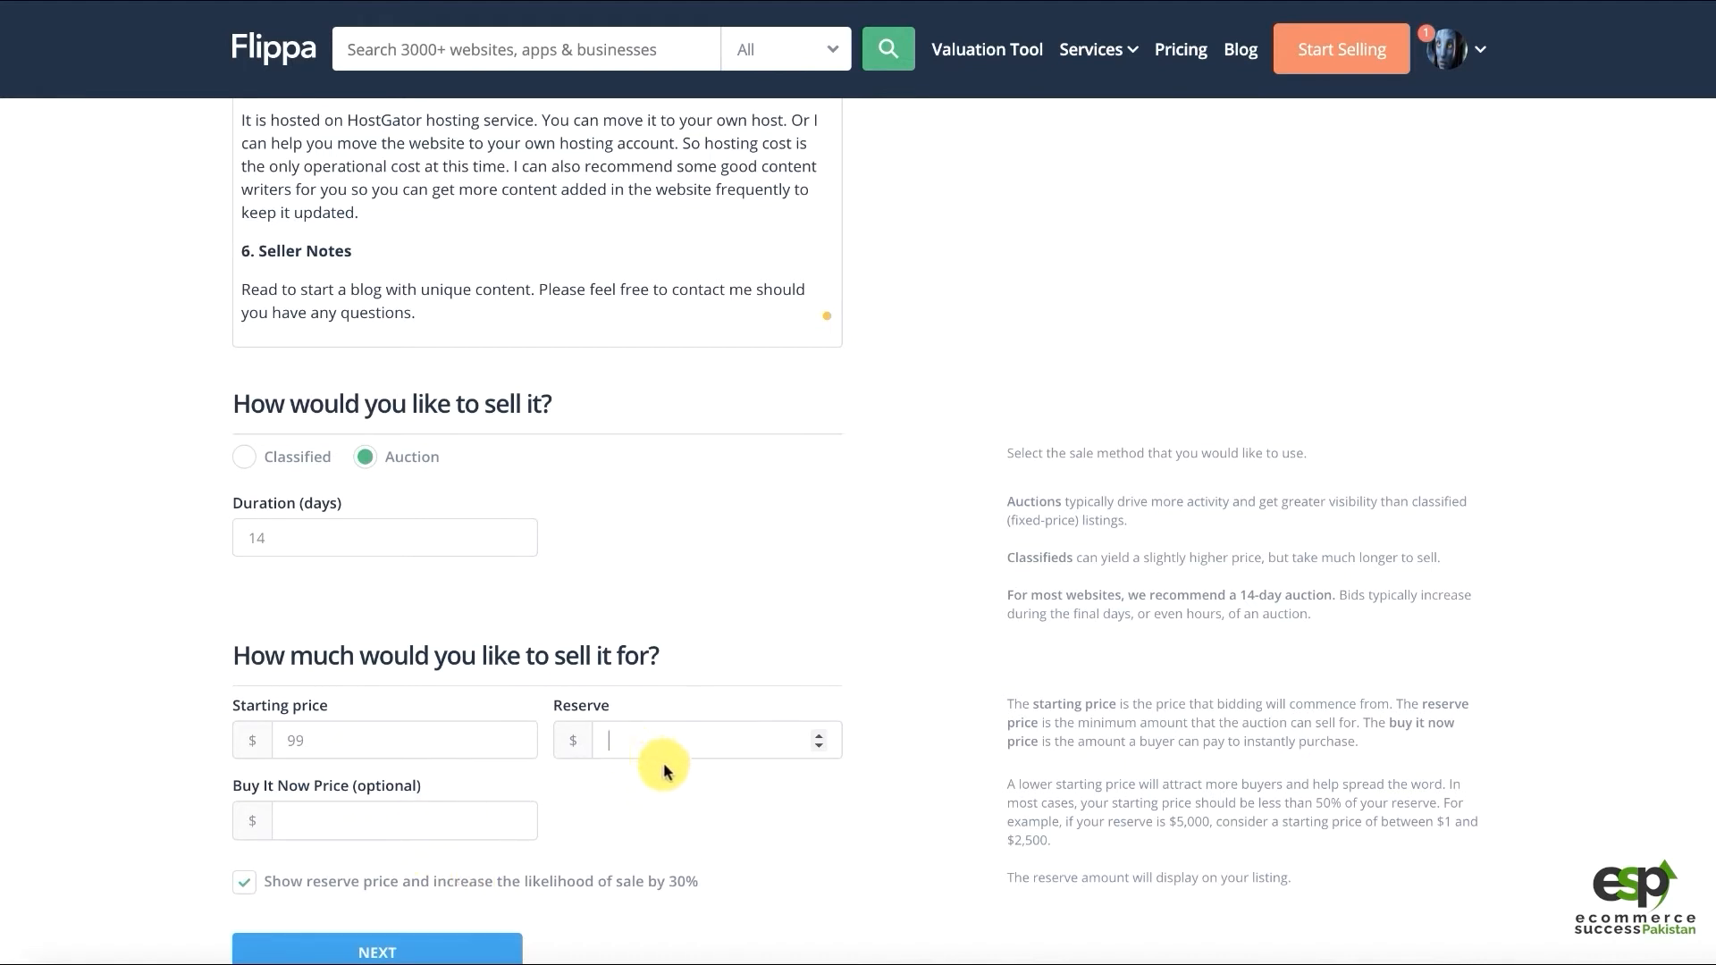
{"action": "type", "text": "500"}
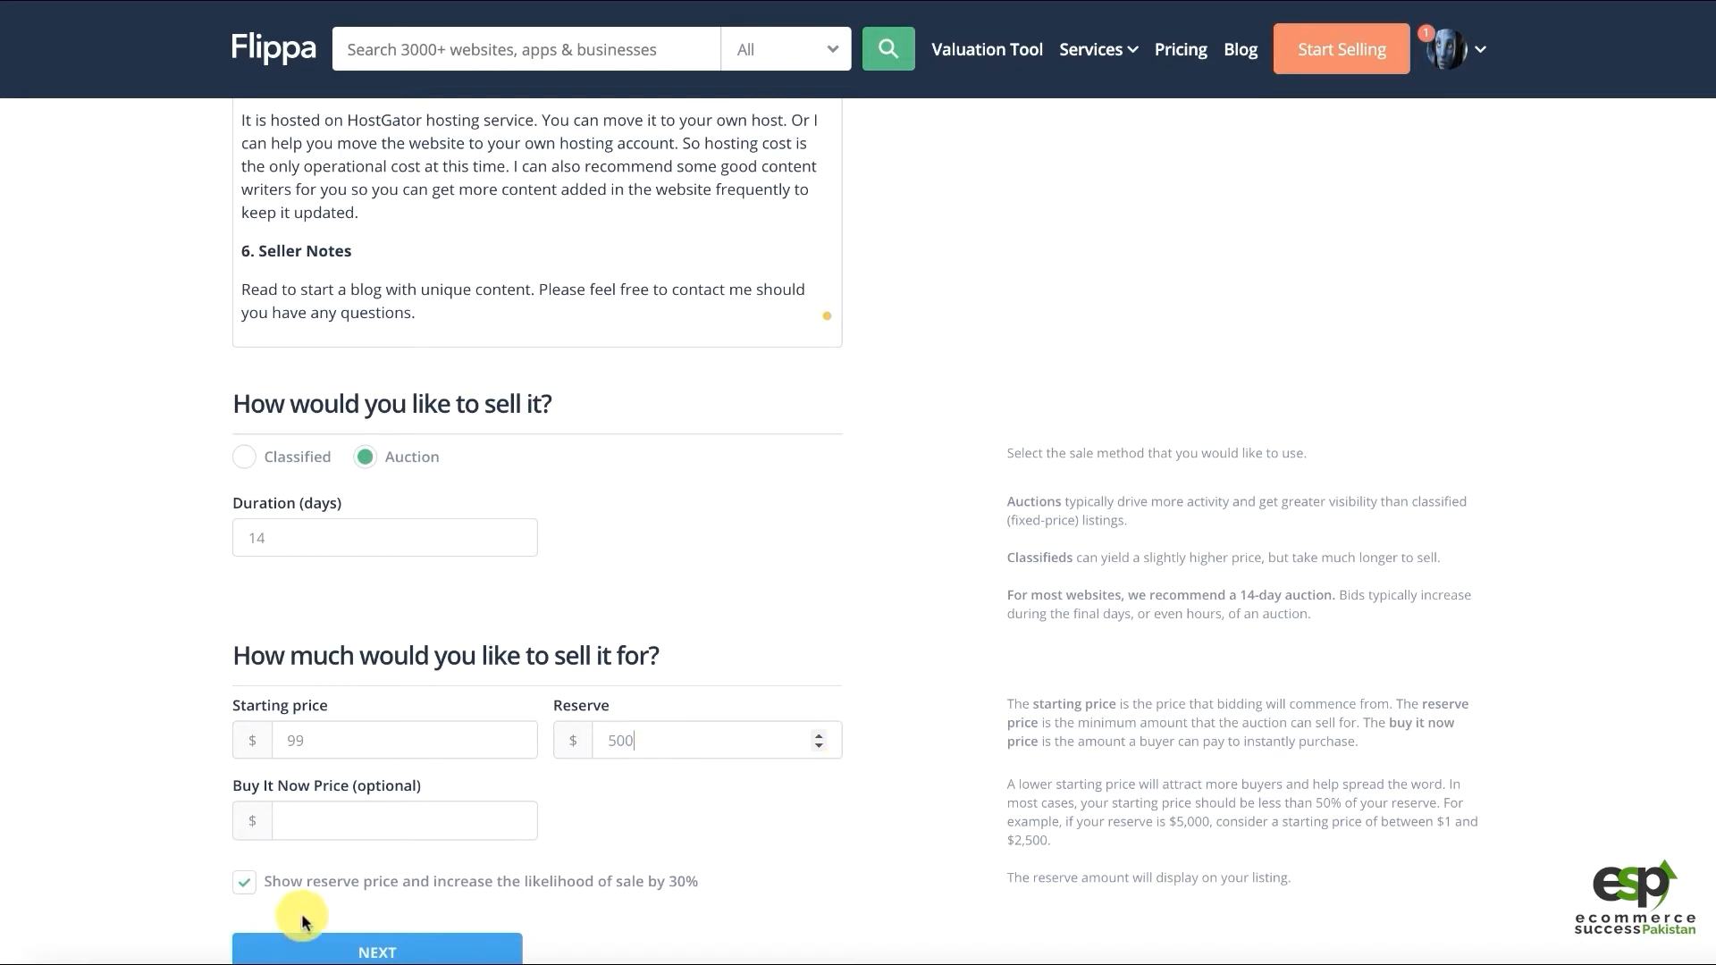
{"action": "left_click_drag", "start_coordinate": [305, 883], "coordinate": [447, 885]}
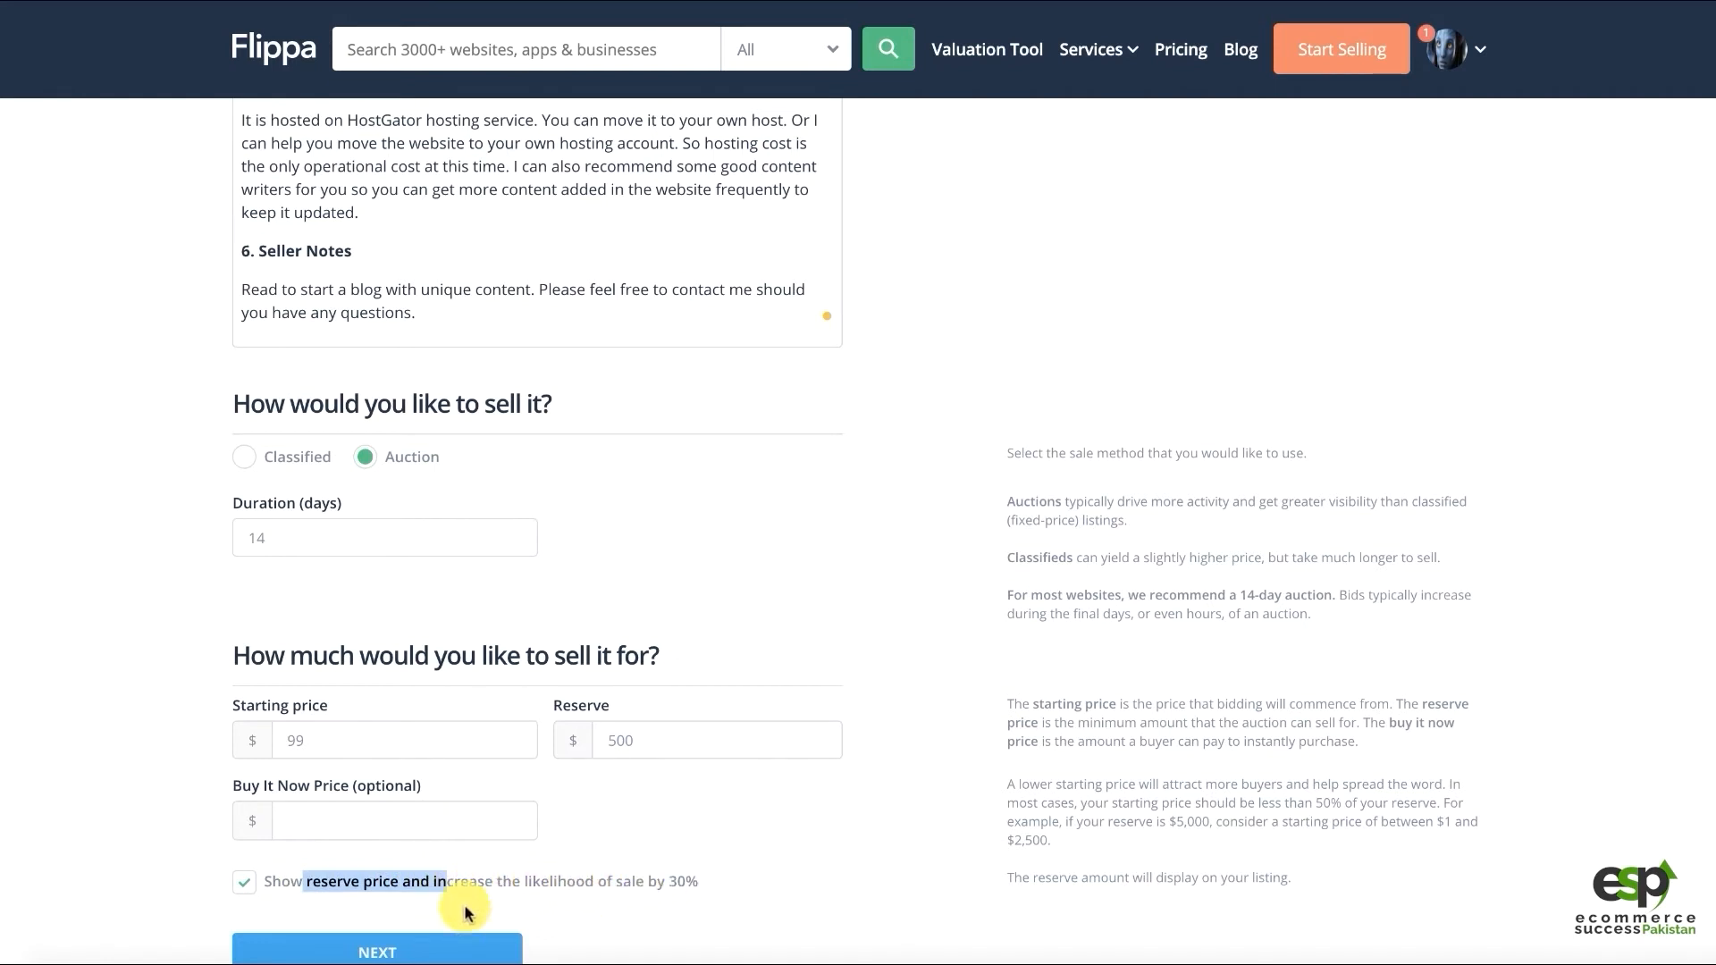
{"action": "scroll", "coordinate": [733, 735], "scroll_direction": "down", "scroll_amount": 1}
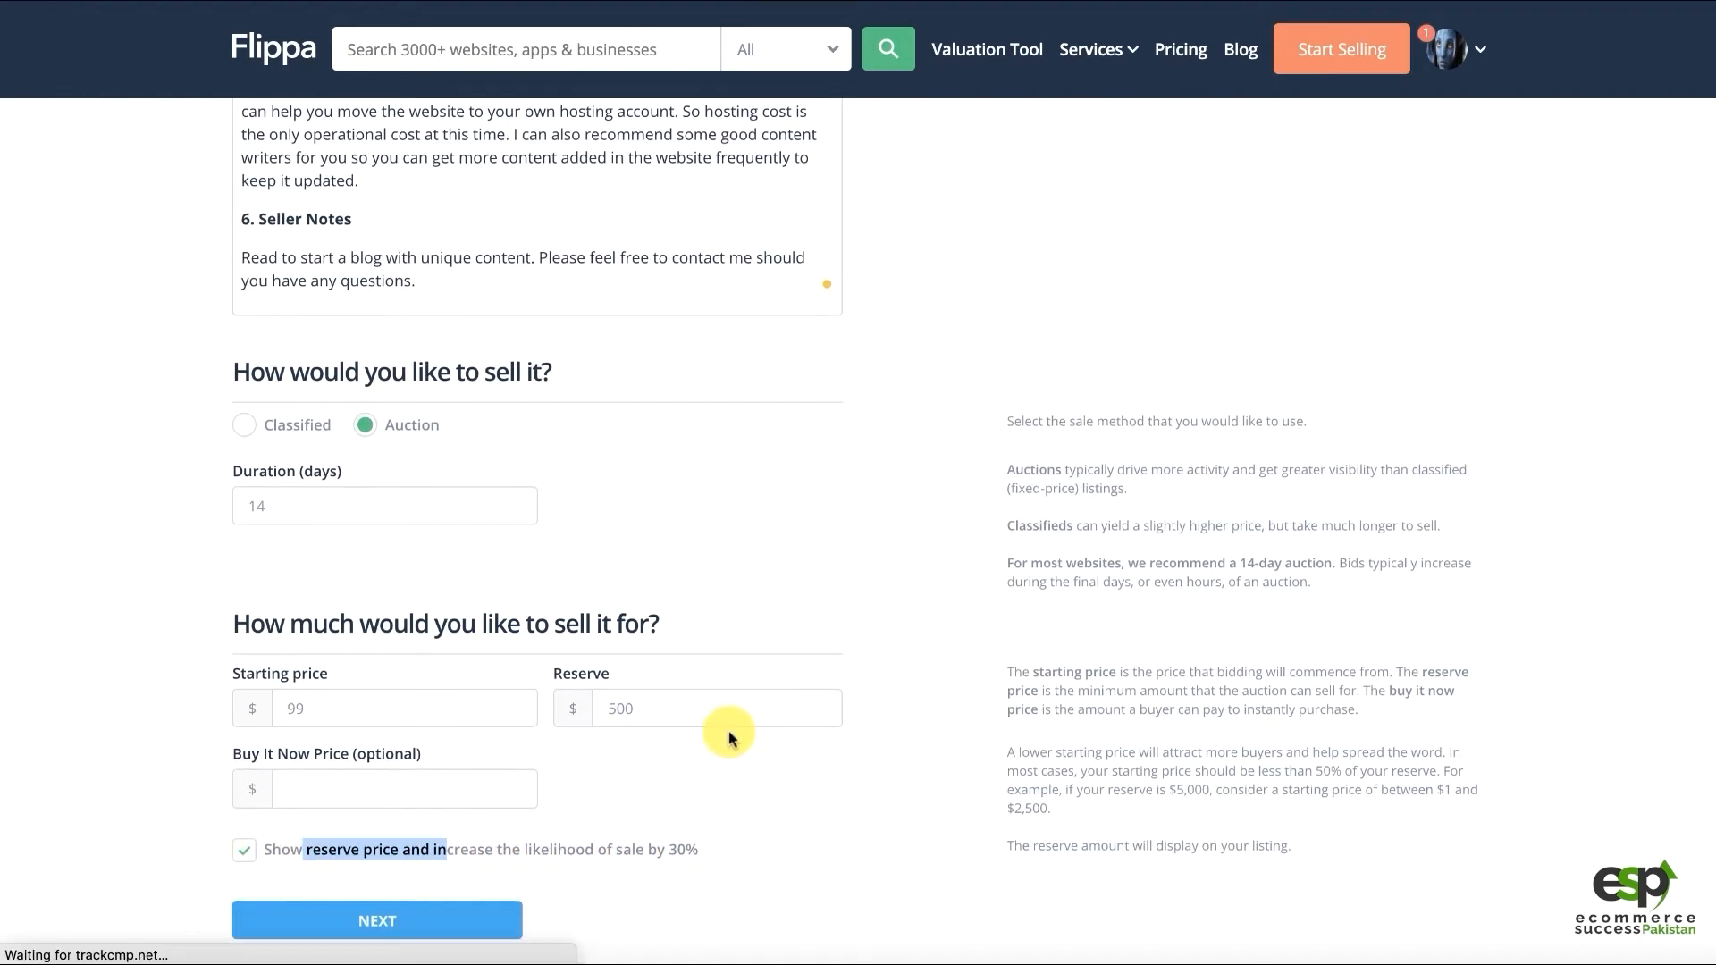
Turn off 'Show reserve price' so the $500 reserve stays hidden
{"action": "left_click", "coordinate": [243, 854]}
{"action": "left_click_drag", "start_coordinate": [617, 708], "coordinate": [674, 705]}
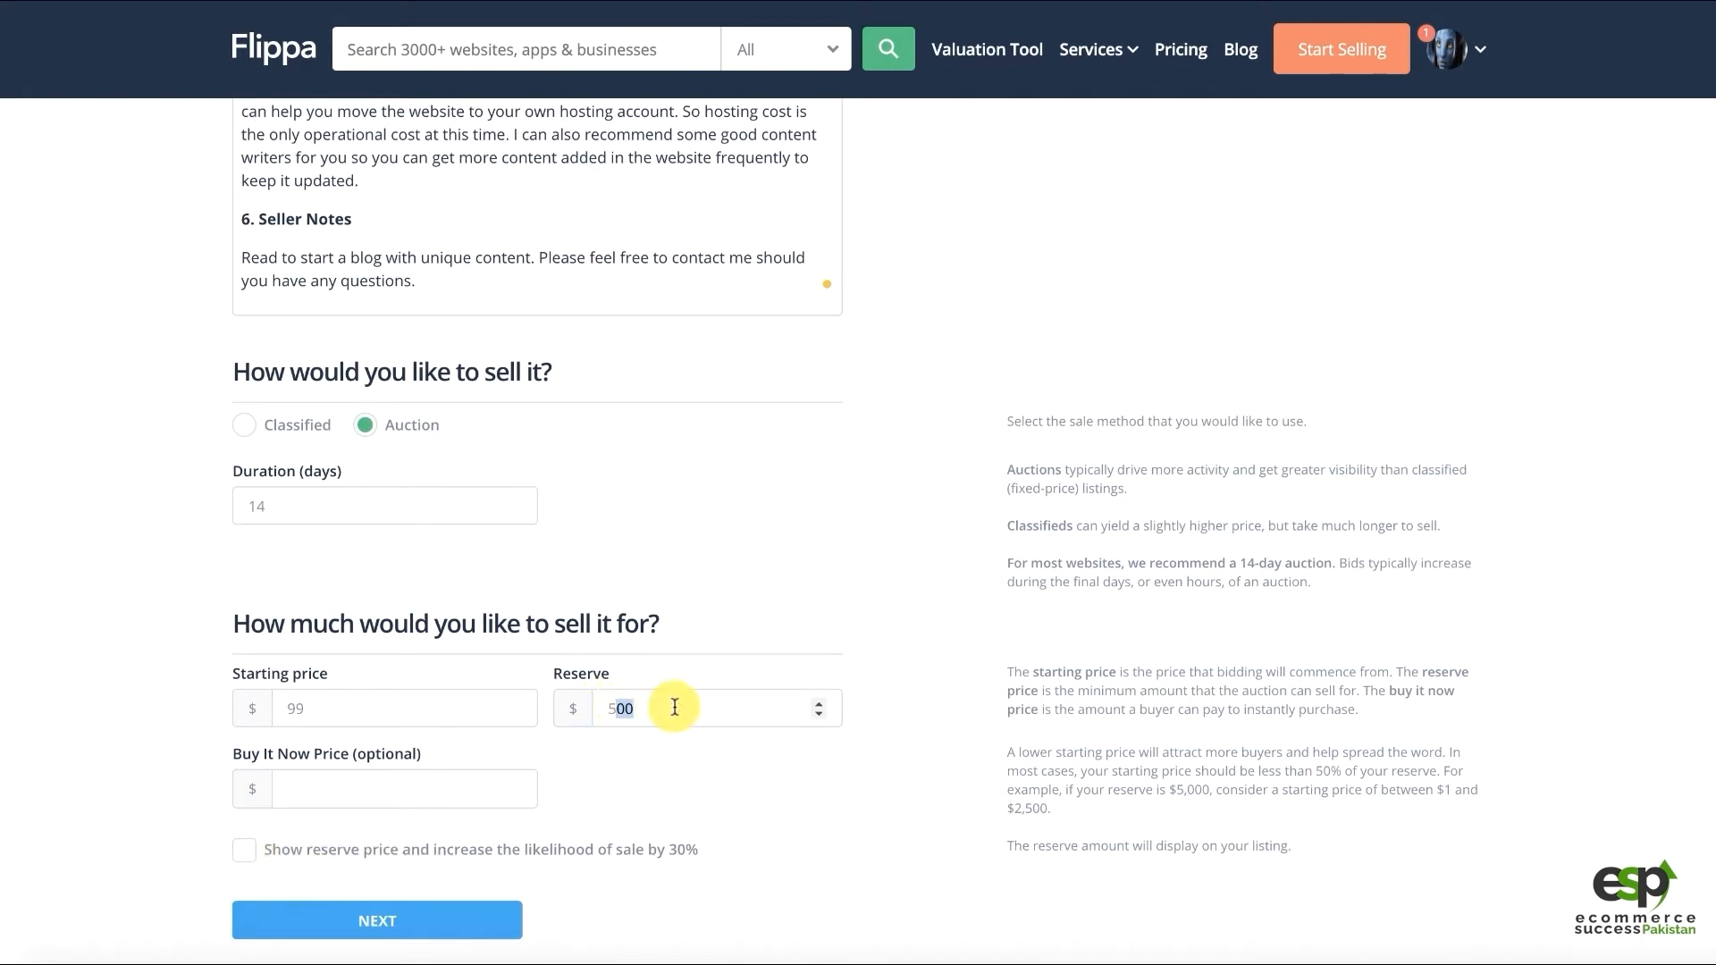
{"action": "left_click", "coordinate": [302, 711]}
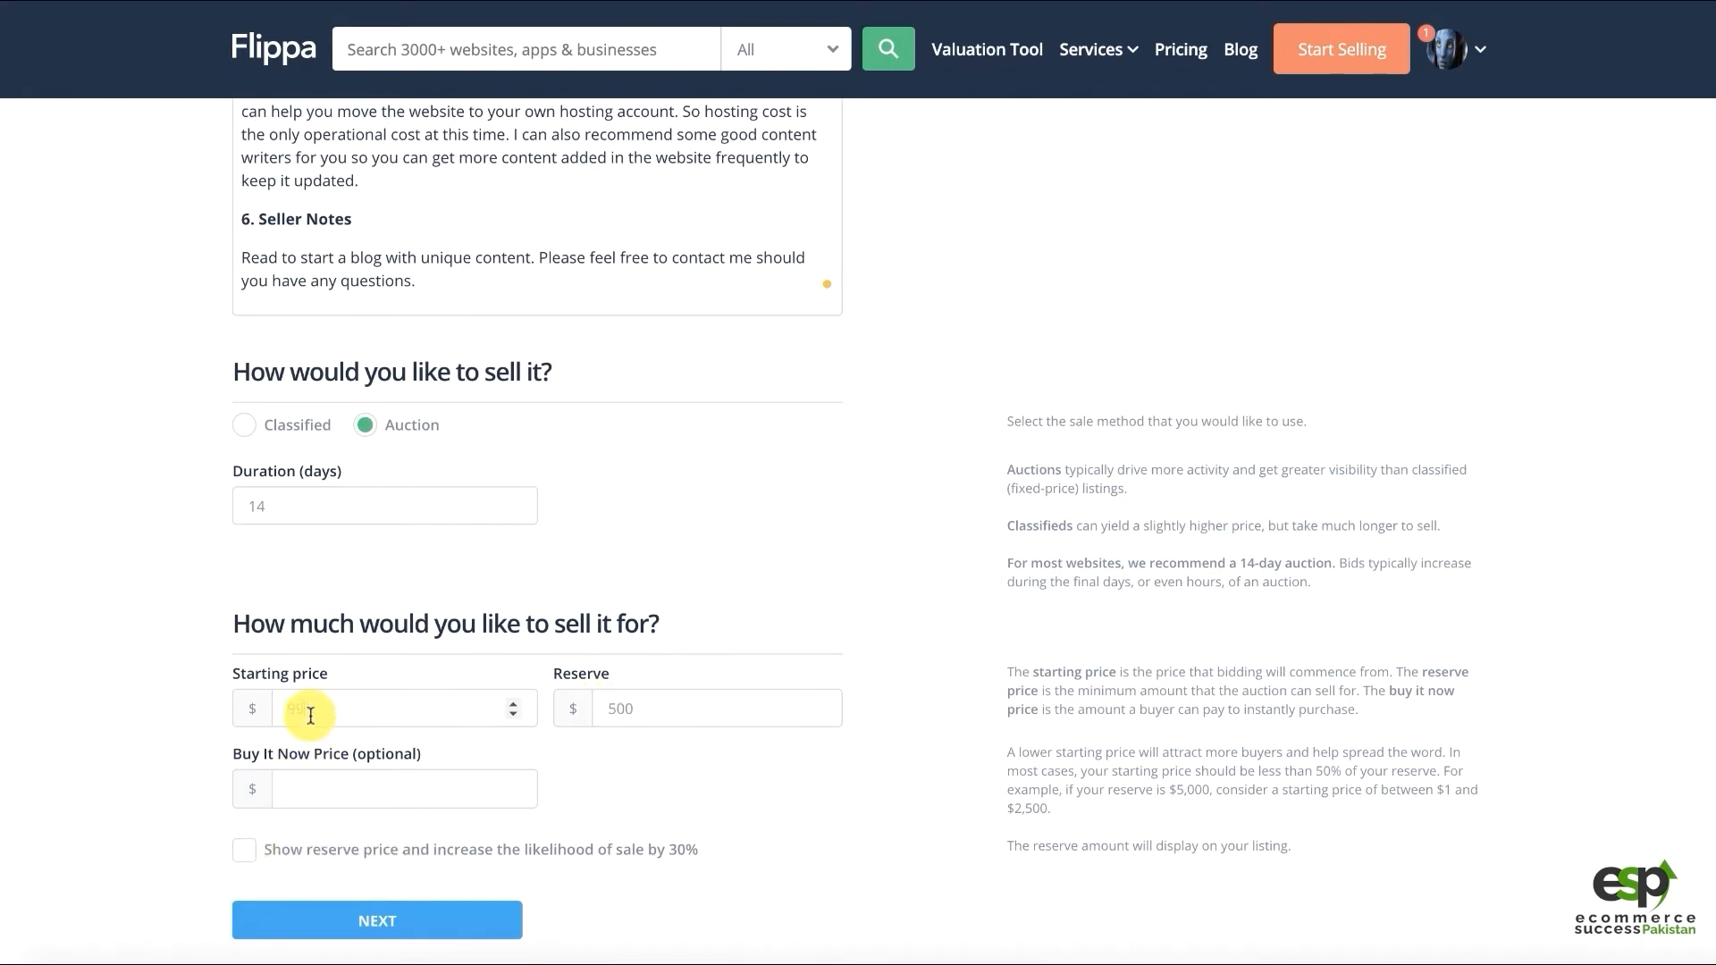
{"action": "left_click", "coordinate": [632, 706]}
{"action": "left_click", "coordinate": [290, 850]}
{"action": "left_click", "coordinate": [244, 850]}
Change the starting price from 99 to 49, leaving the reserve at 500
{"action": "left_click", "coordinate": [322, 696]}
{"action": "double_click", "coordinate": [355, 708]}
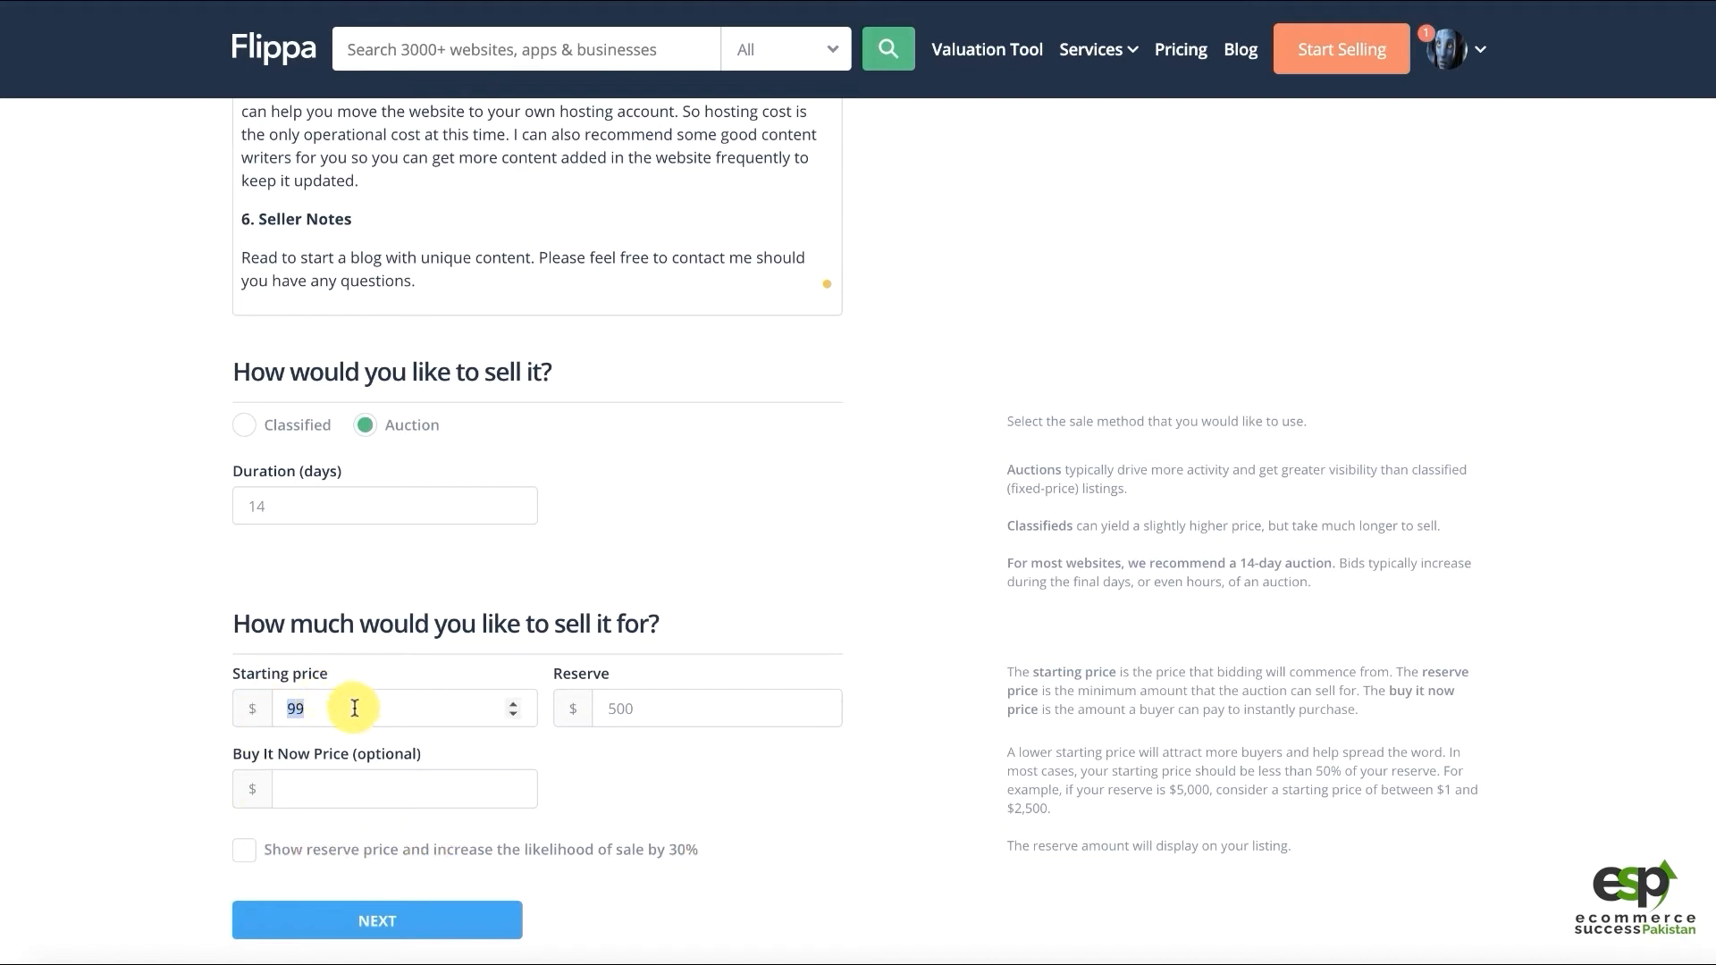
{"action": "type", "text": "49"}
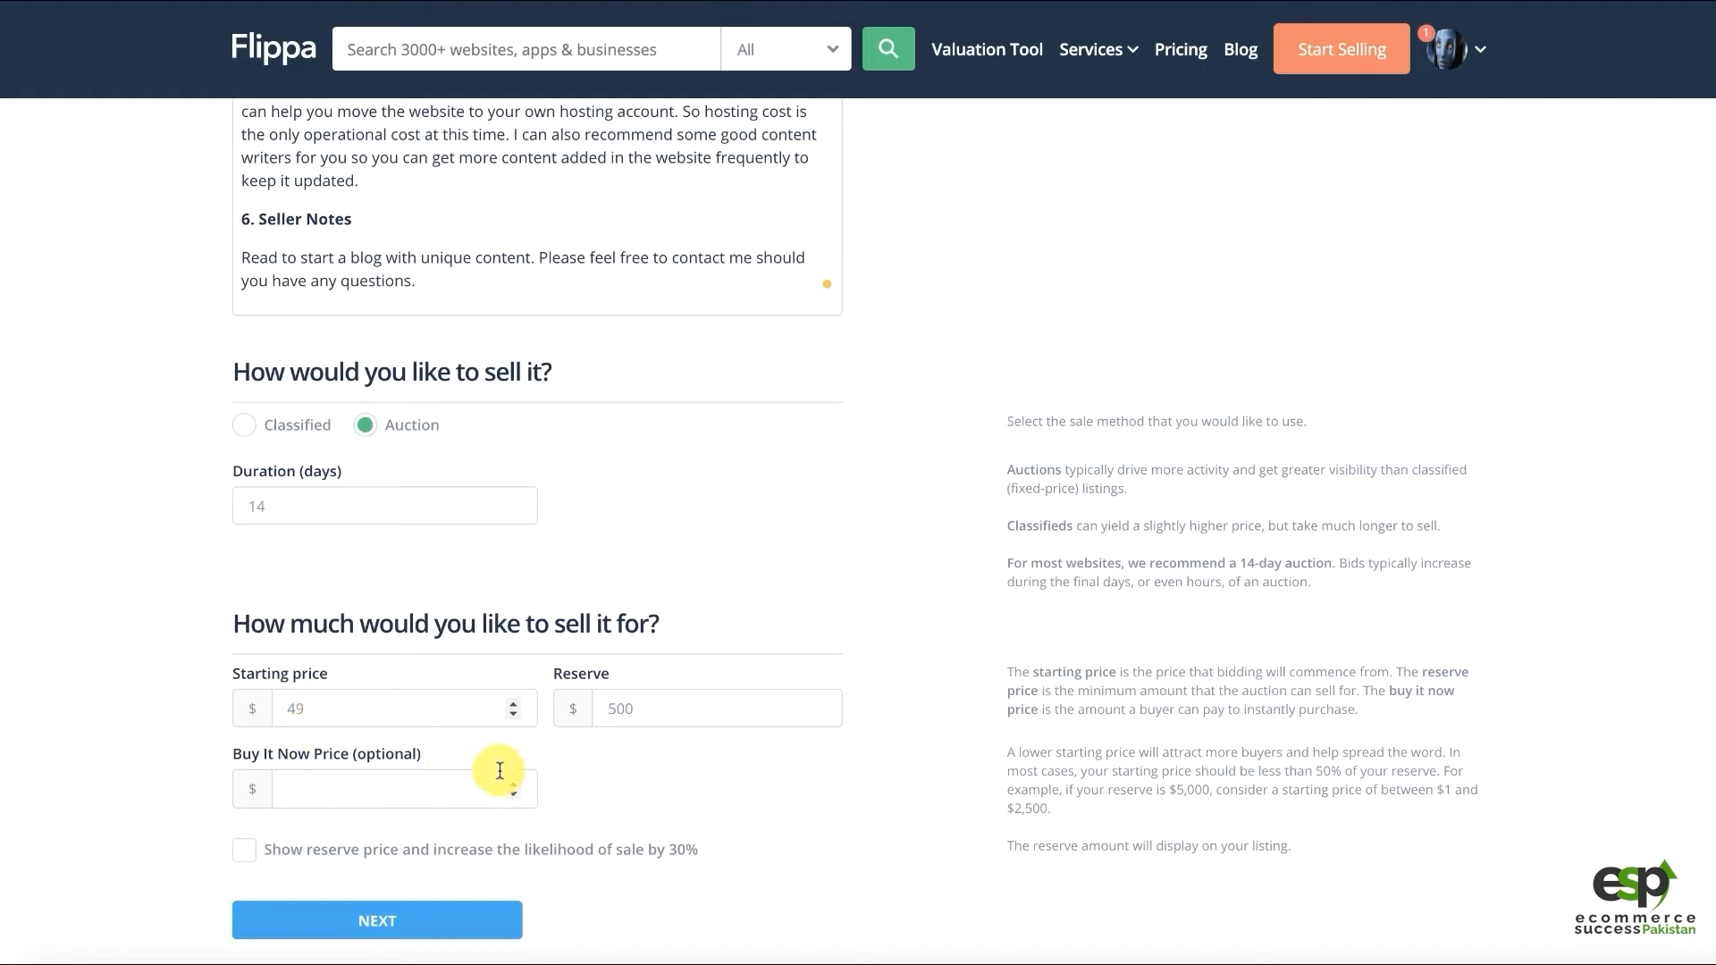
{"action": "left_click", "coordinate": [666, 703]}
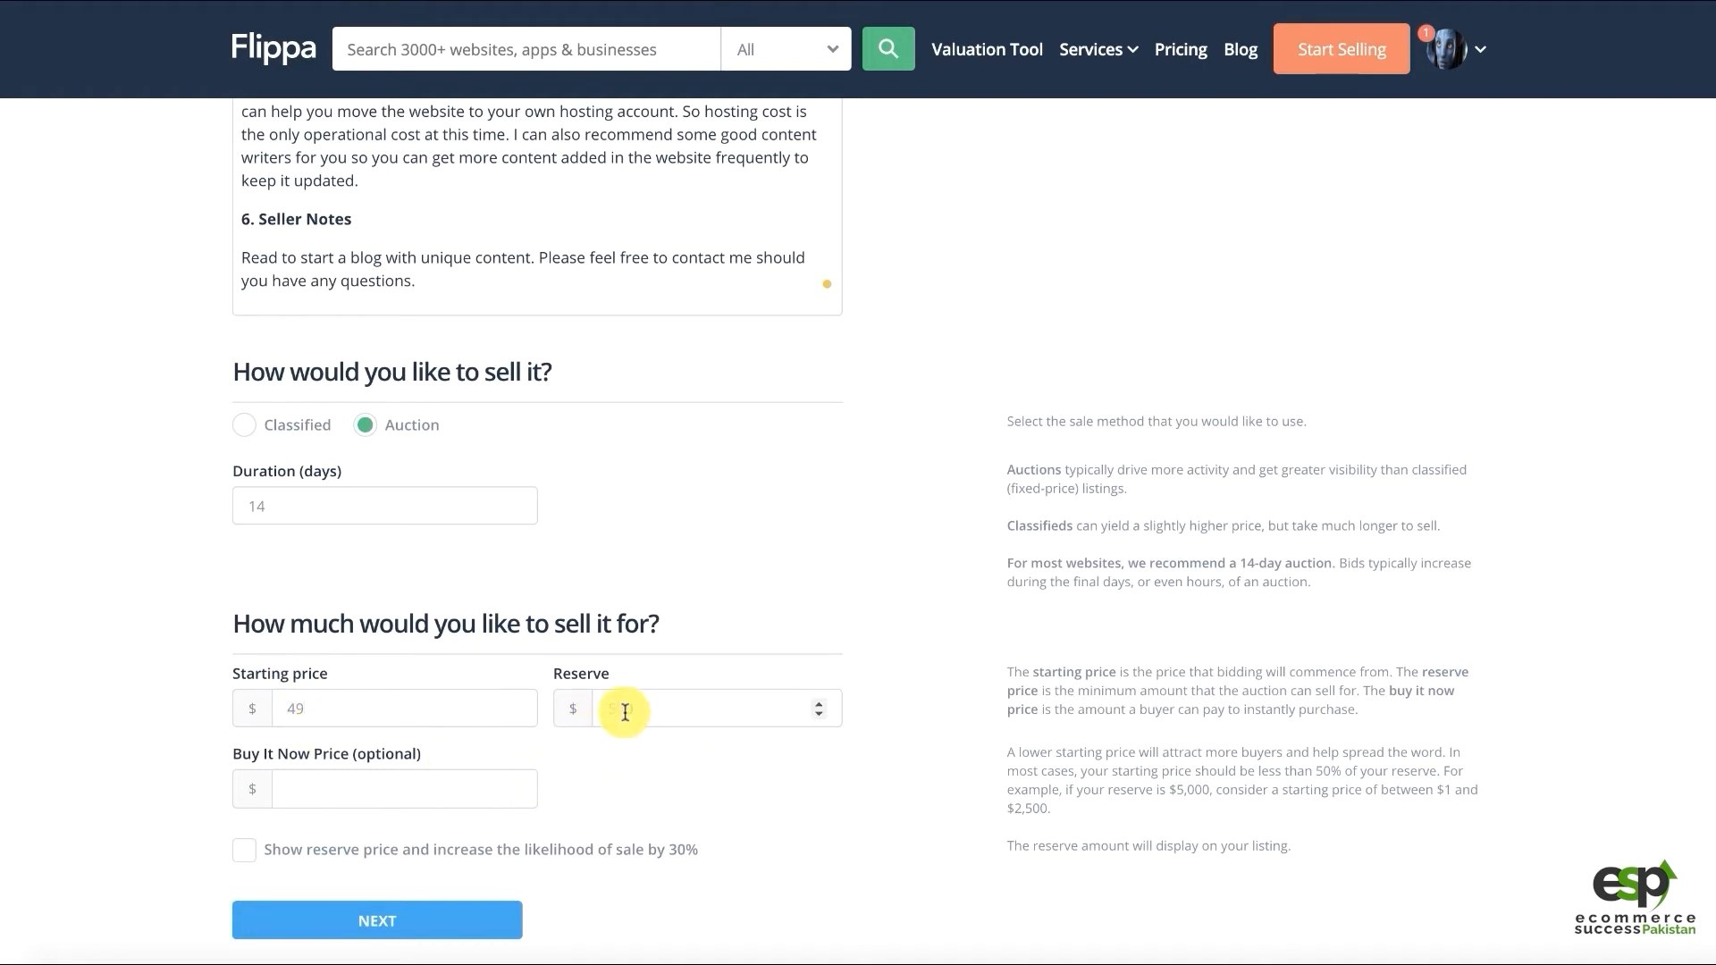
{"action": "double_click", "coordinate": [625, 712]}
{"action": "scroll", "coordinate": [715, 683], "scroll_direction": "down", "scroll_amount": 1}
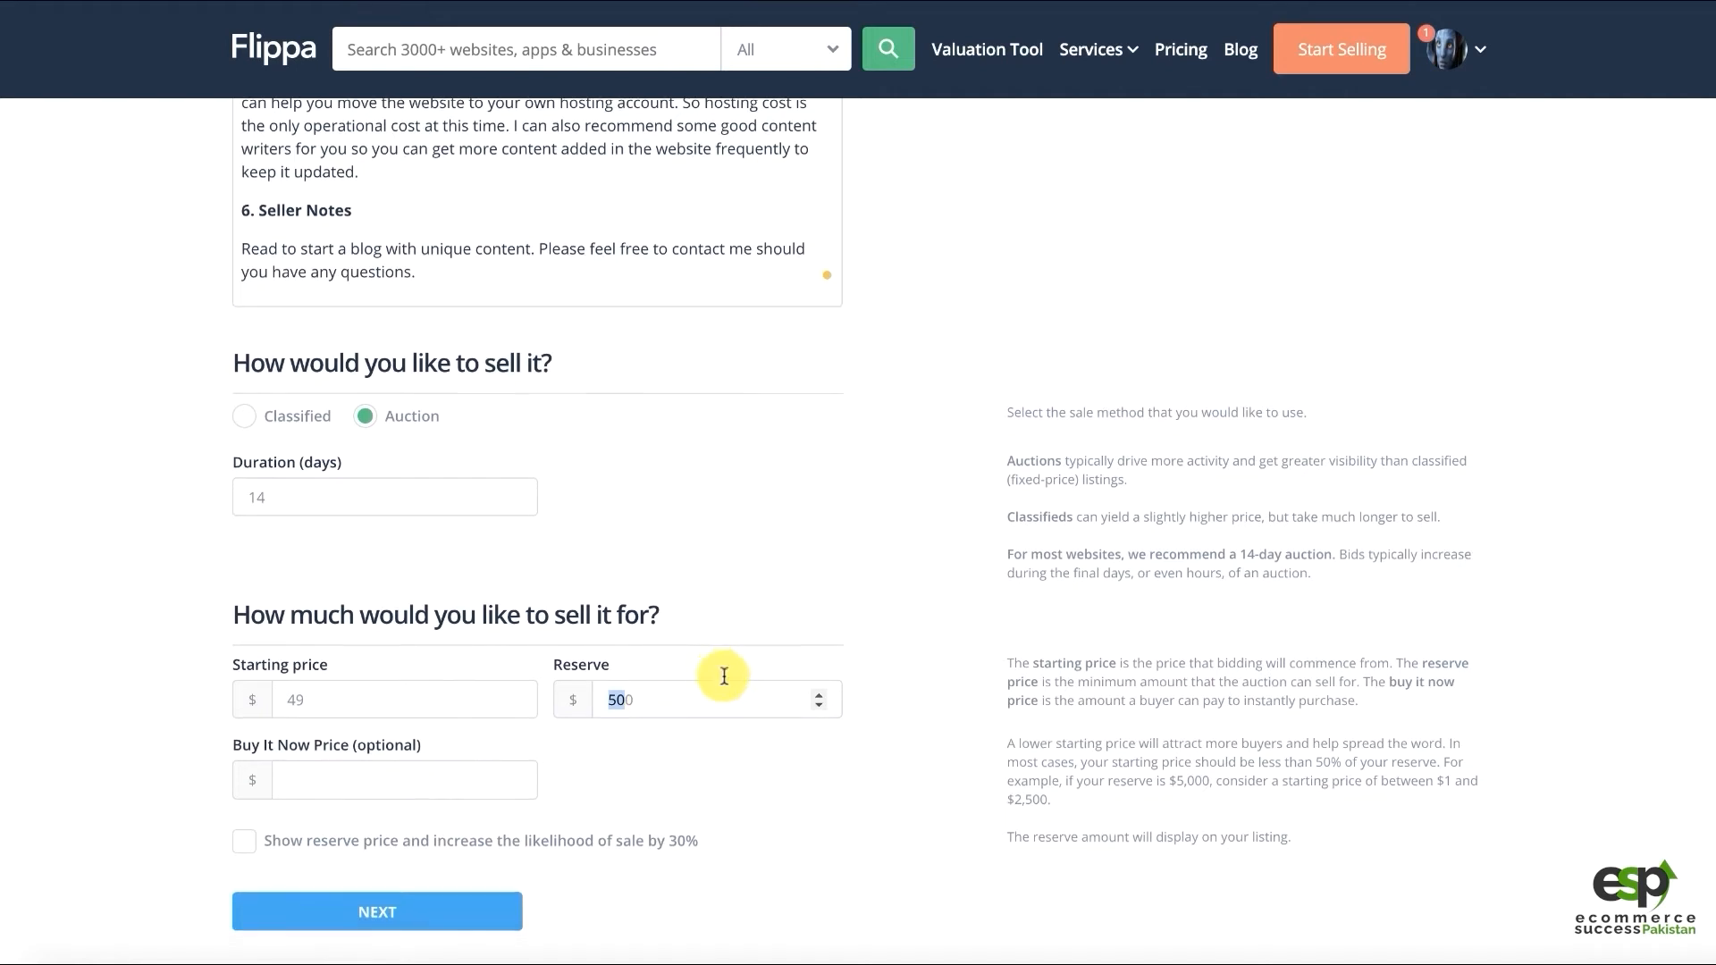
{"action": "scroll", "coordinate": [723, 677], "scroll_direction": "down", "scroll_amount": 1}
{"action": "left_click", "coordinate": [333, 666]}
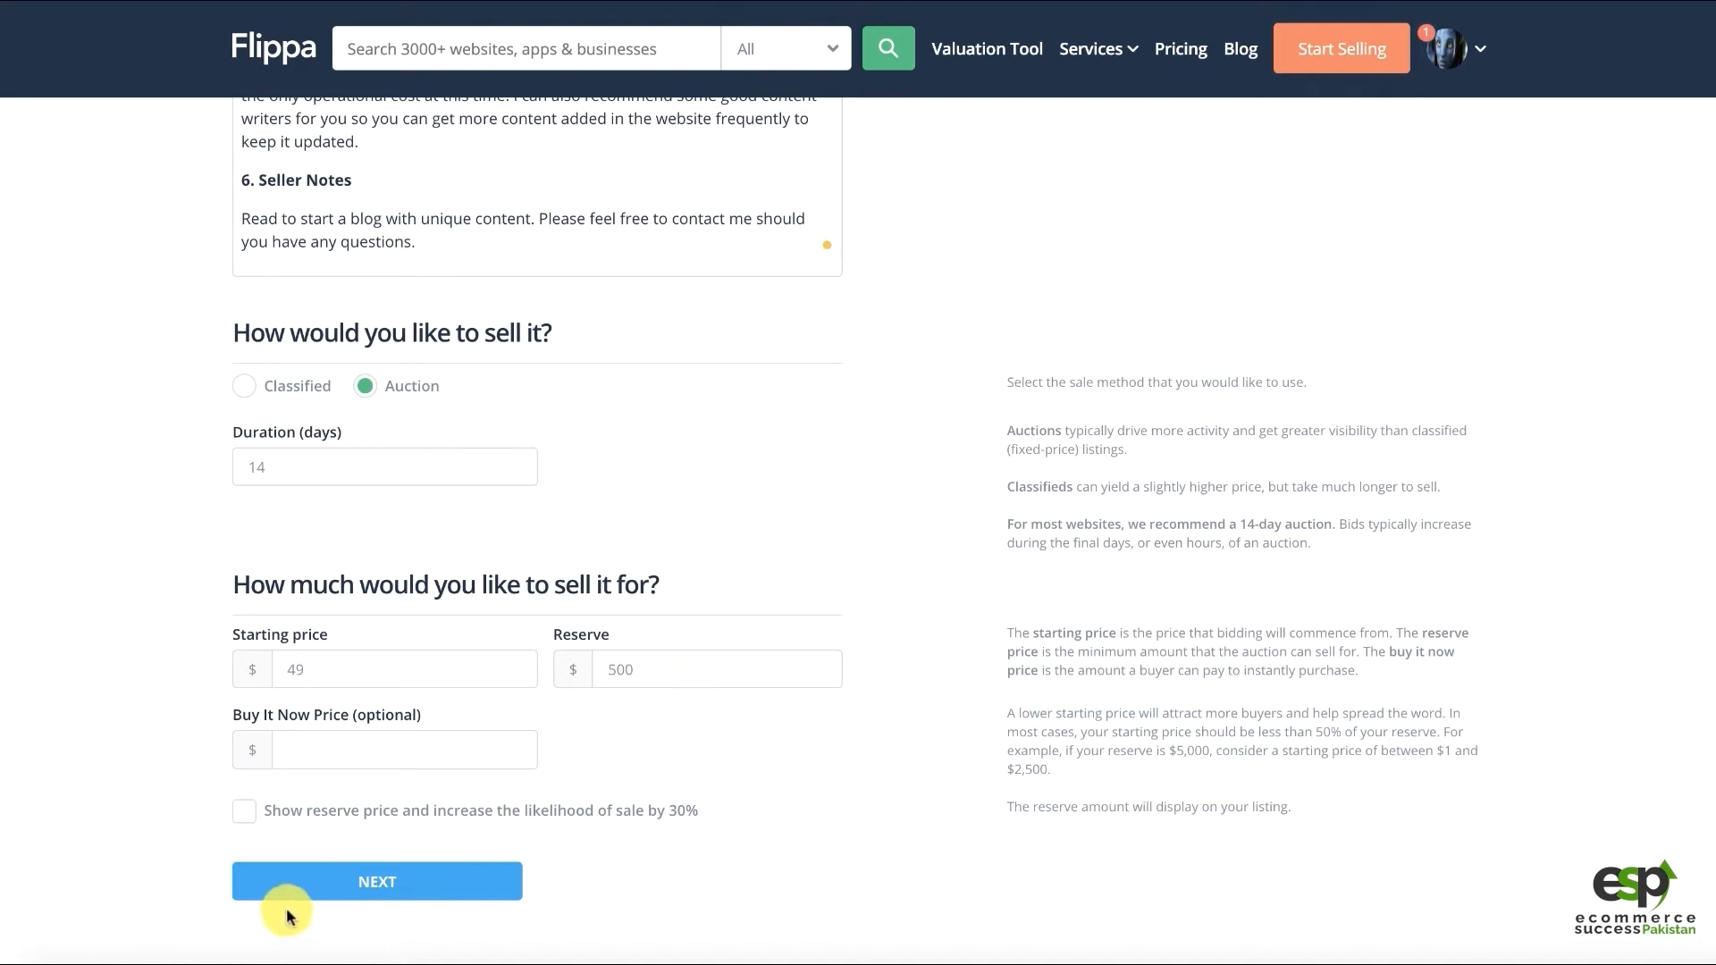
Continue to Promote & Pay with the Basic US$15 package, reviewing the $15 total
{"action": "left_click", "coordinate": [374, 878]}
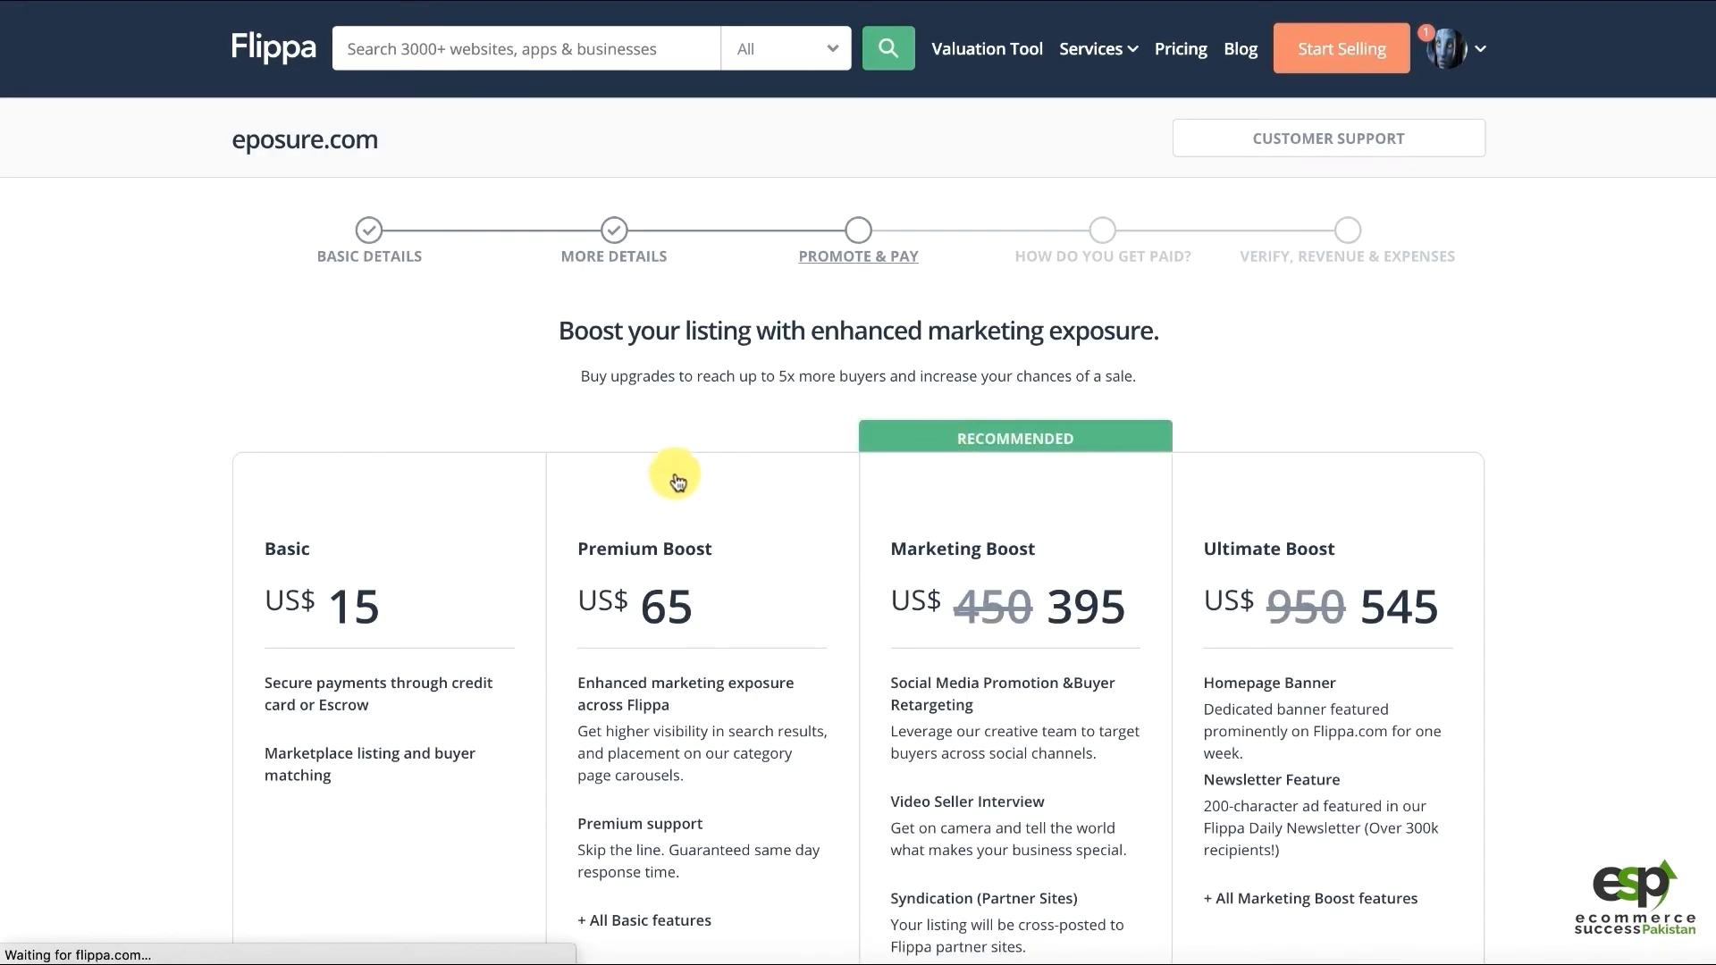
{"action": "scroll", "coordinate": [170, 625], "scroll_direction": "down", "scroll_amount": 3}
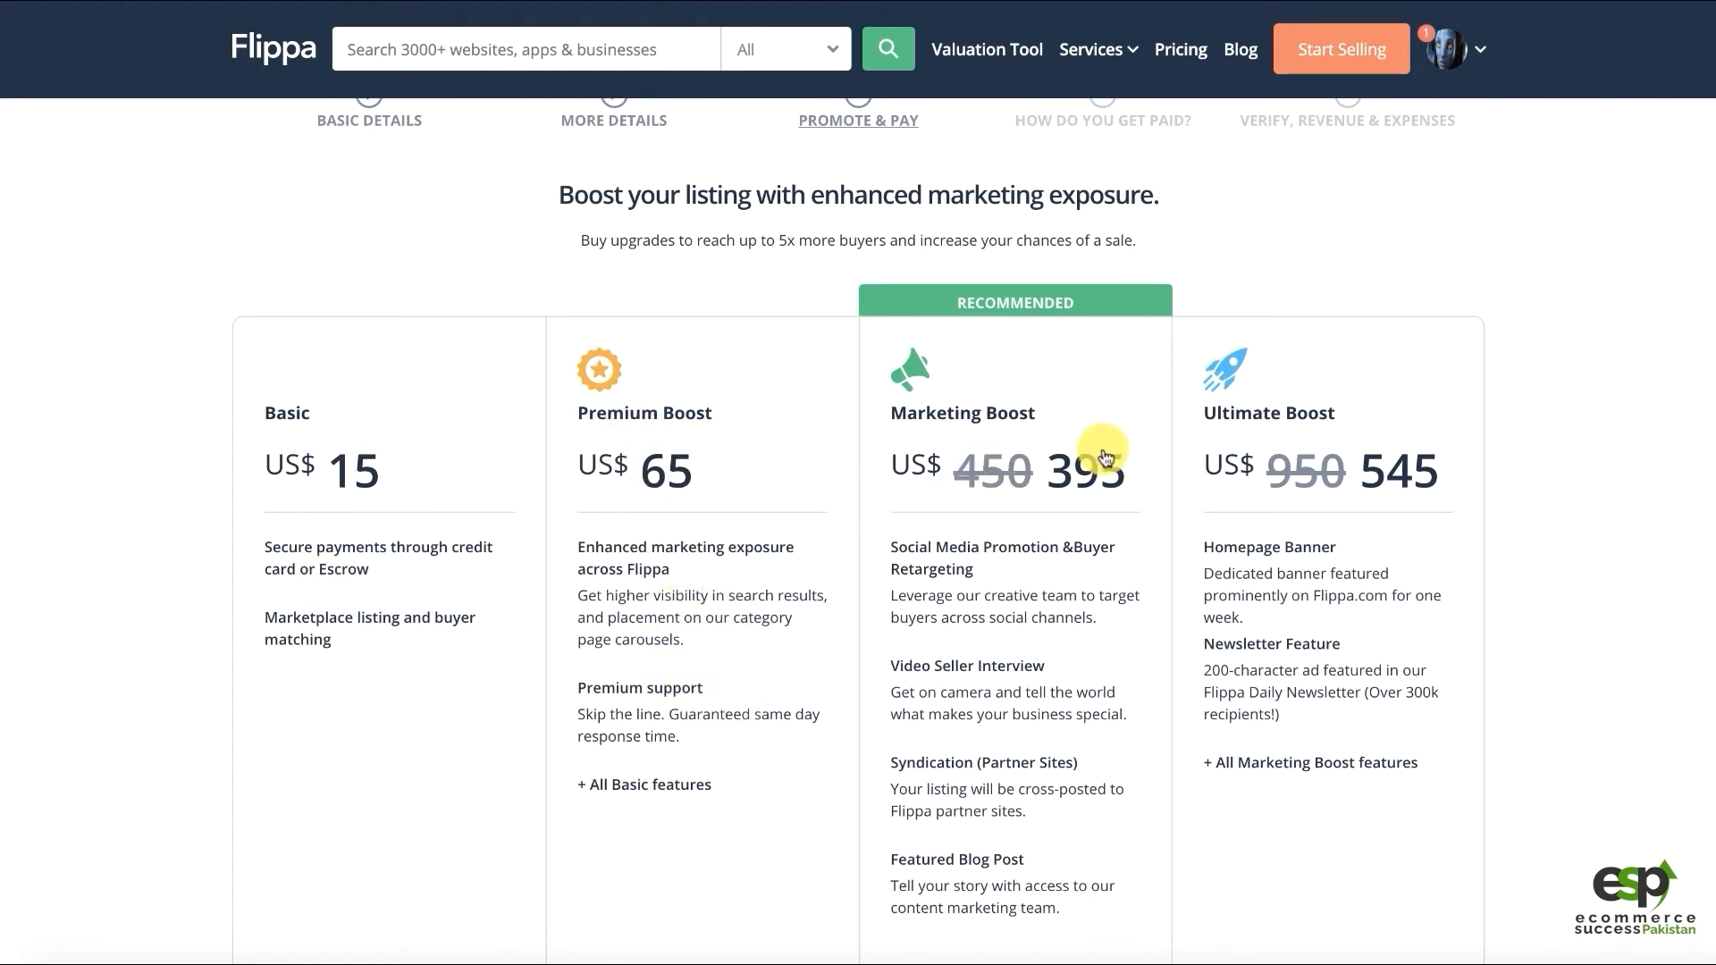
{"action": "scroll", "coordinate": [593, 491], "scroll_direction": "down", "scroll_amount": 1}
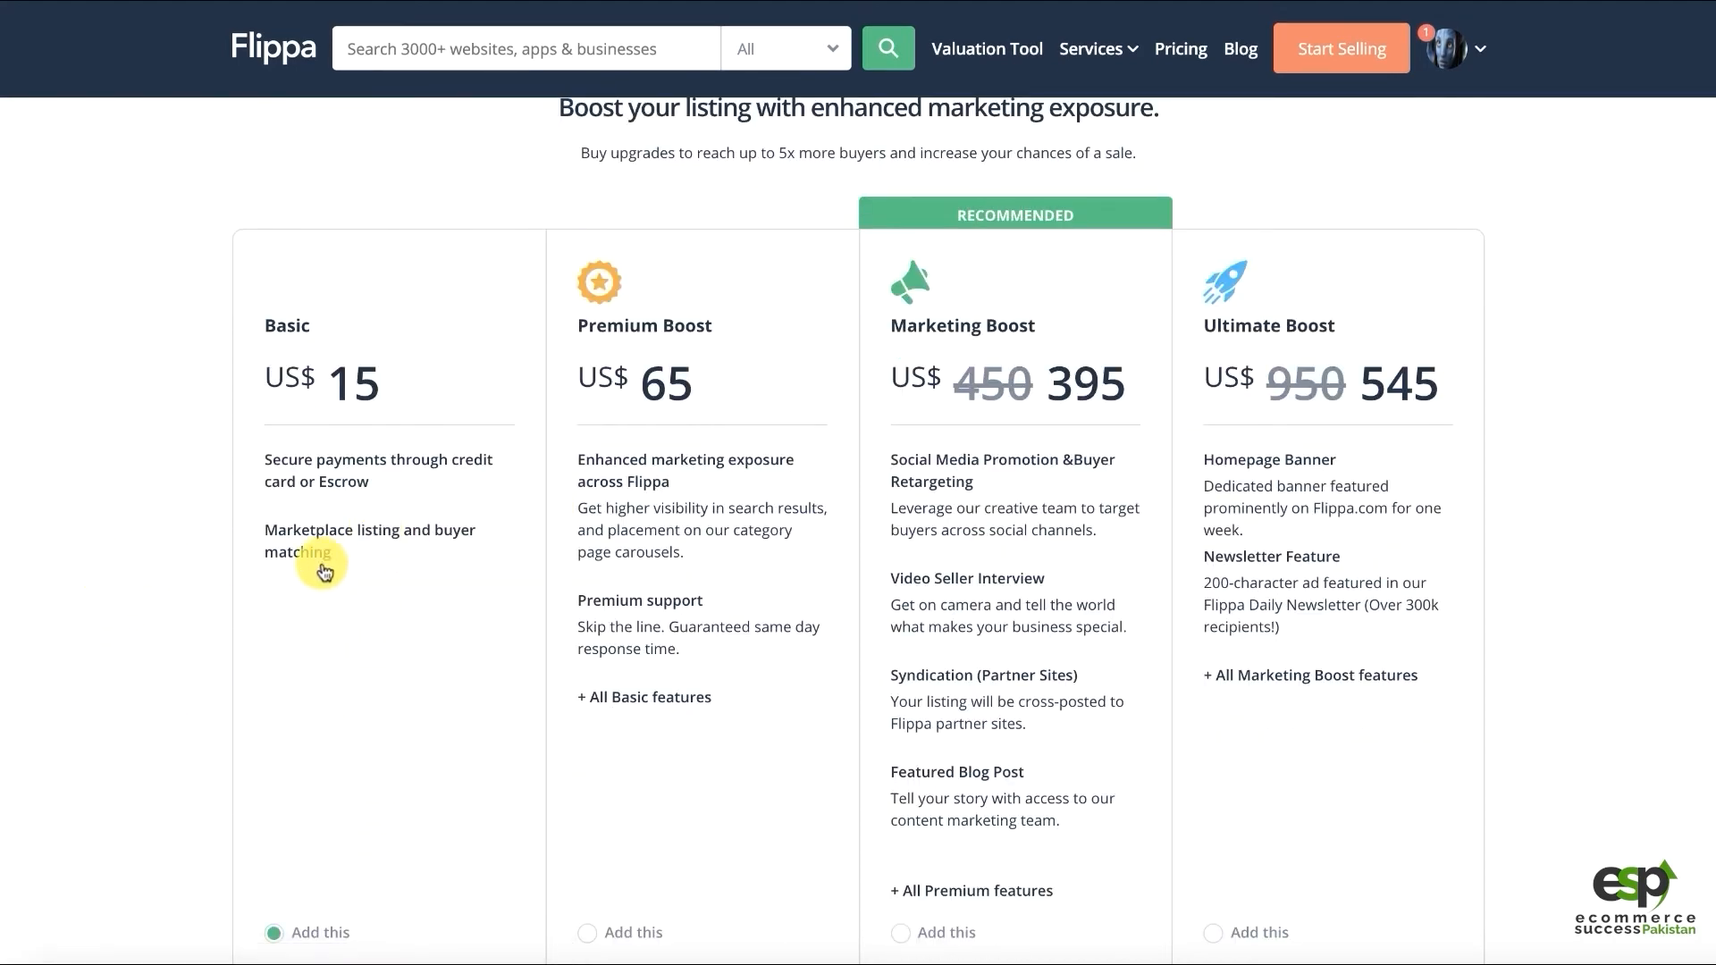
{"action": "scroll", "coordinate": [324, 572], "scroll_direction": "down", "scroll_amount": 2}
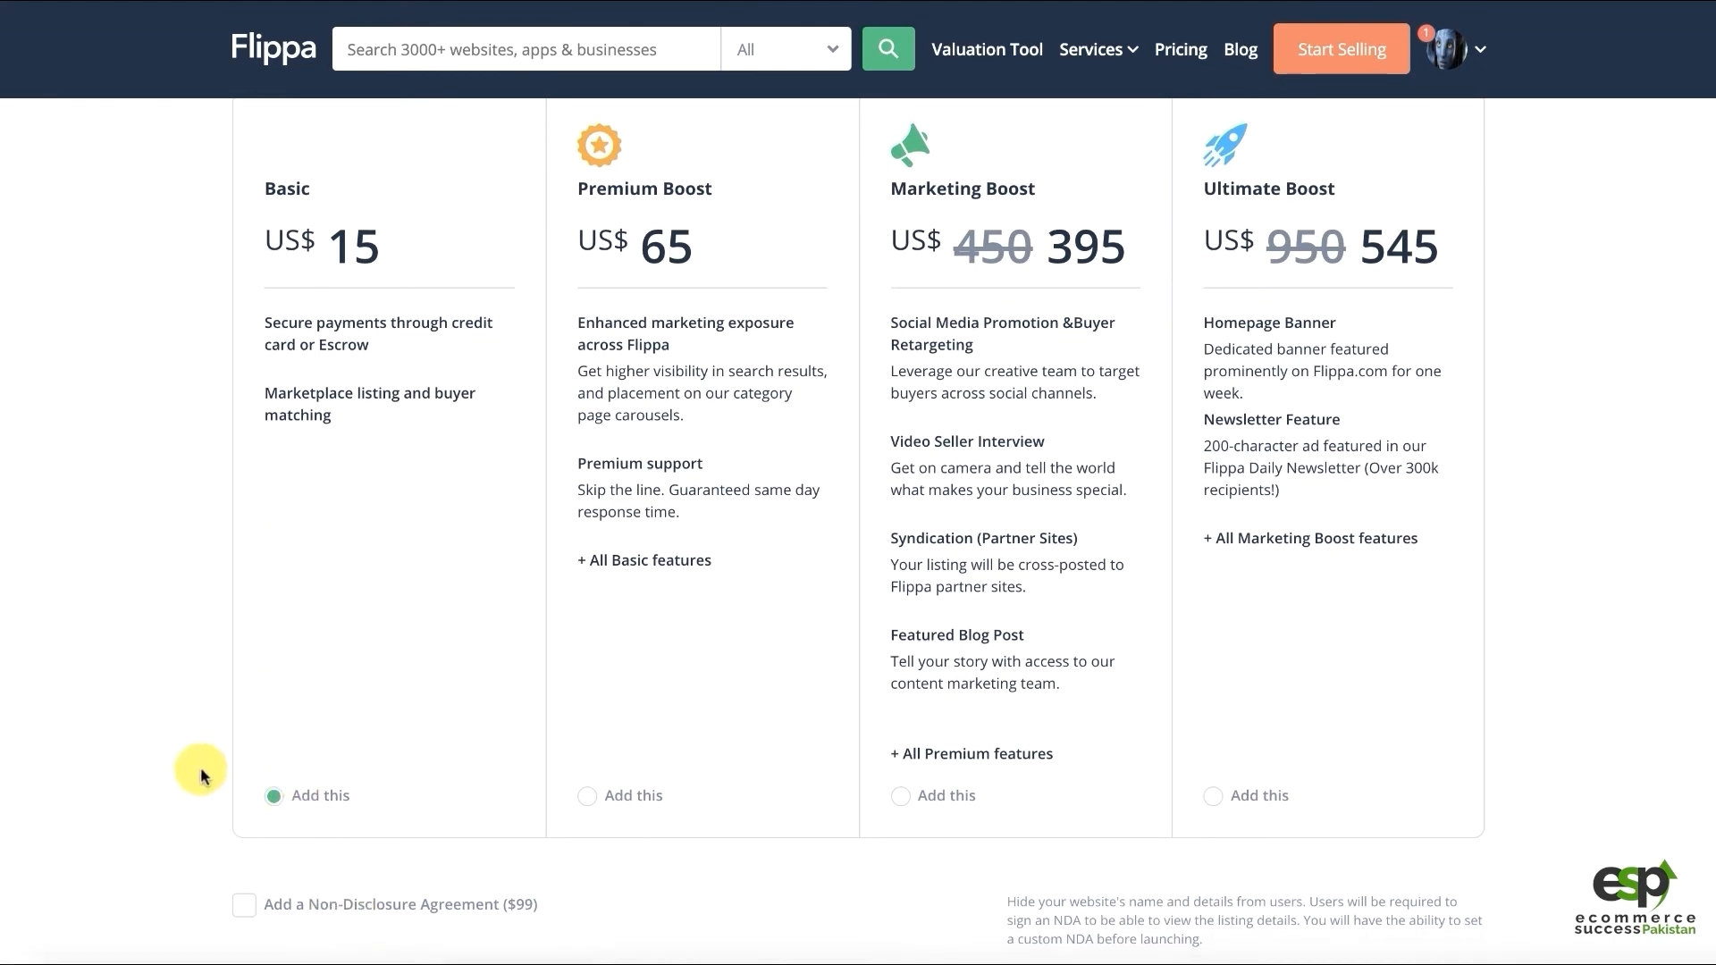
{"action": "scroll", "coordinate": [200, 774], "scroll_direction": "down", "scroll_amount": 4}
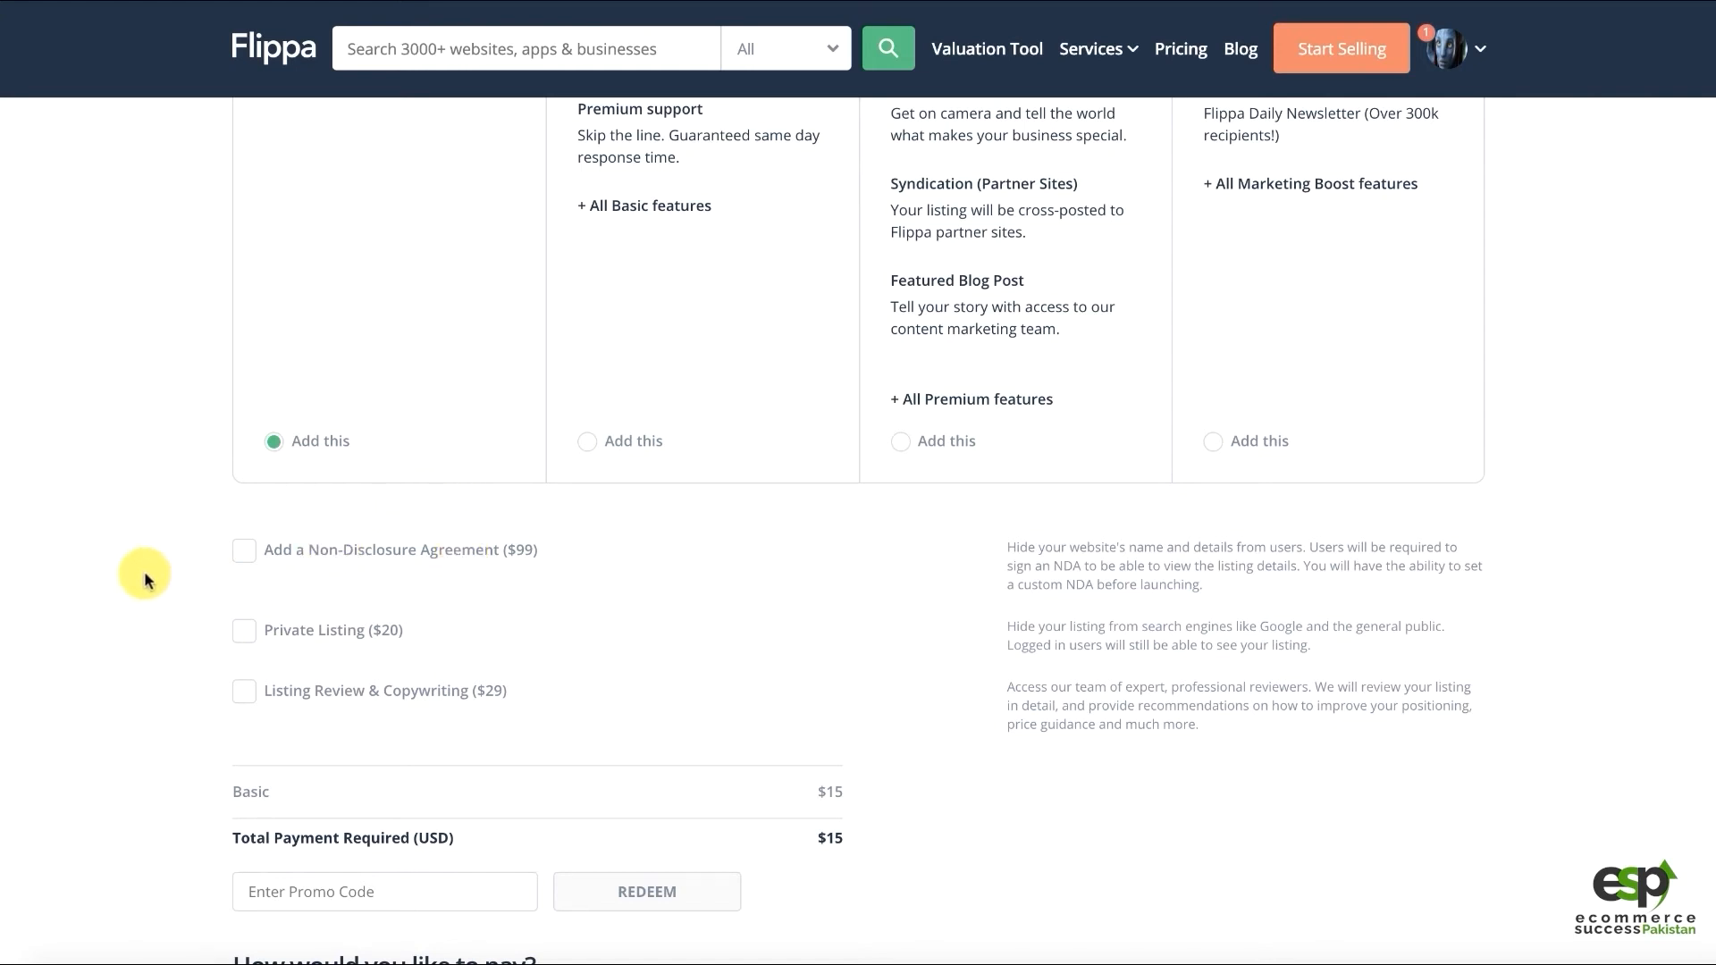
Redeem a blank promo code, getting the 'Coupon code is not allowed to be empty' warning
{"action": "scroll", "coordinate": [117, 577], "scroll_direction": "down", "scroll_amount": 3}
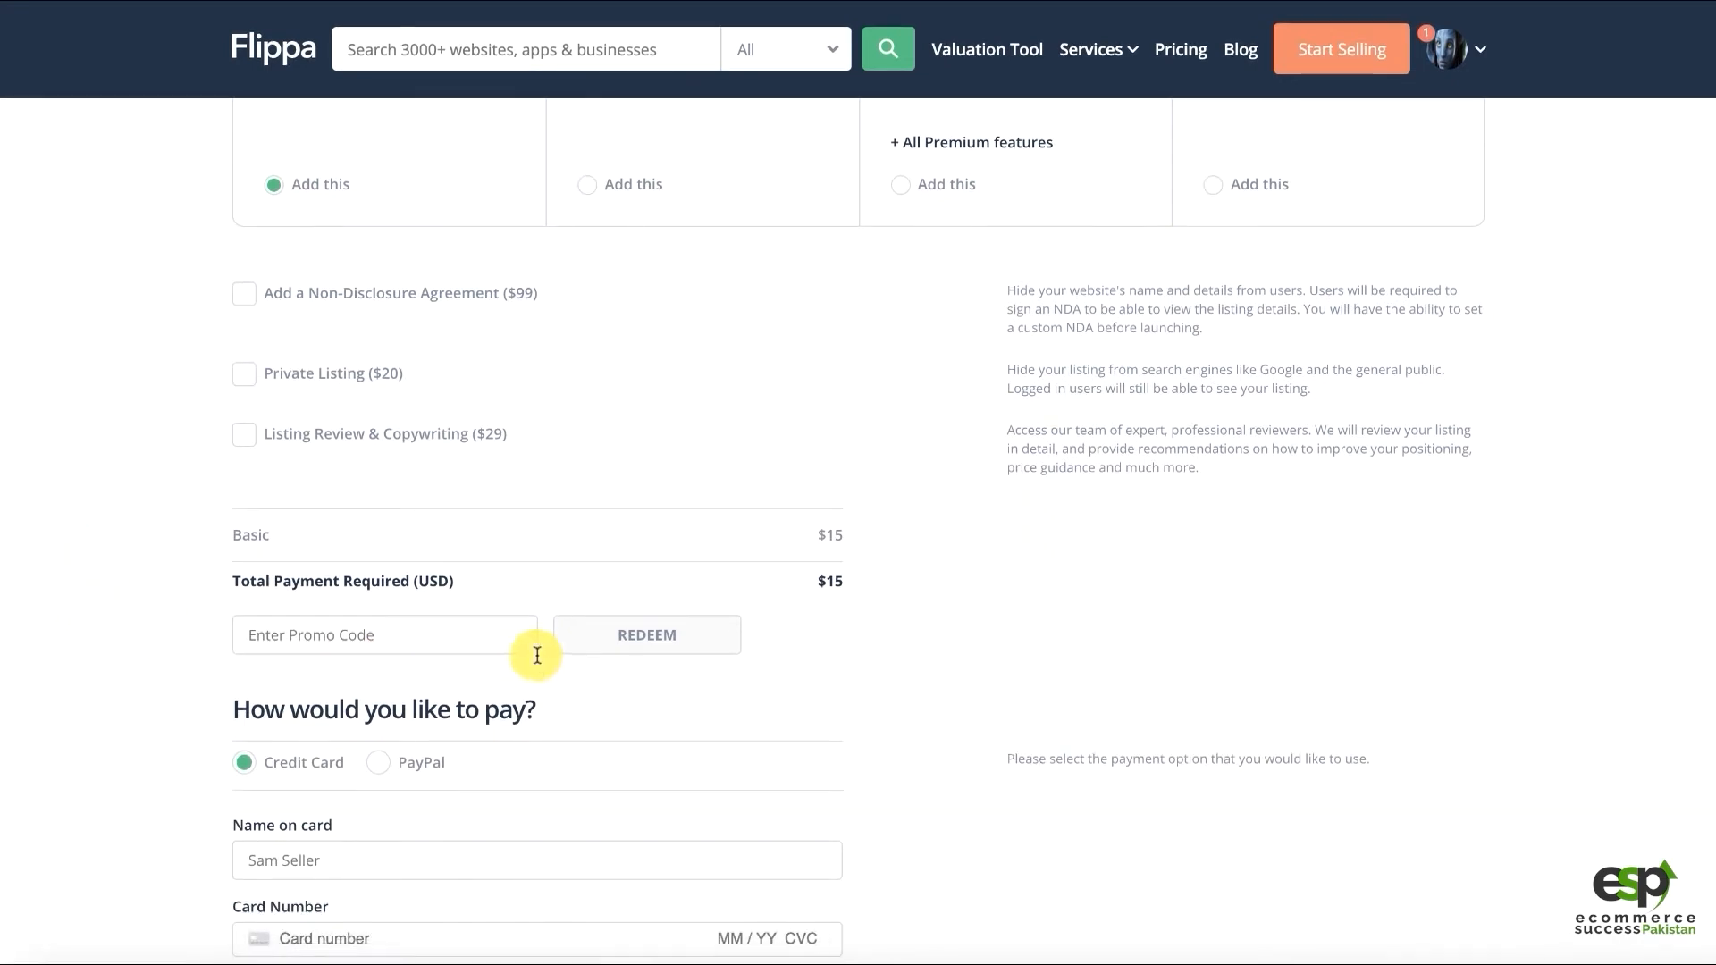
{"action": "left_click", "coordinate": [377, 640]}
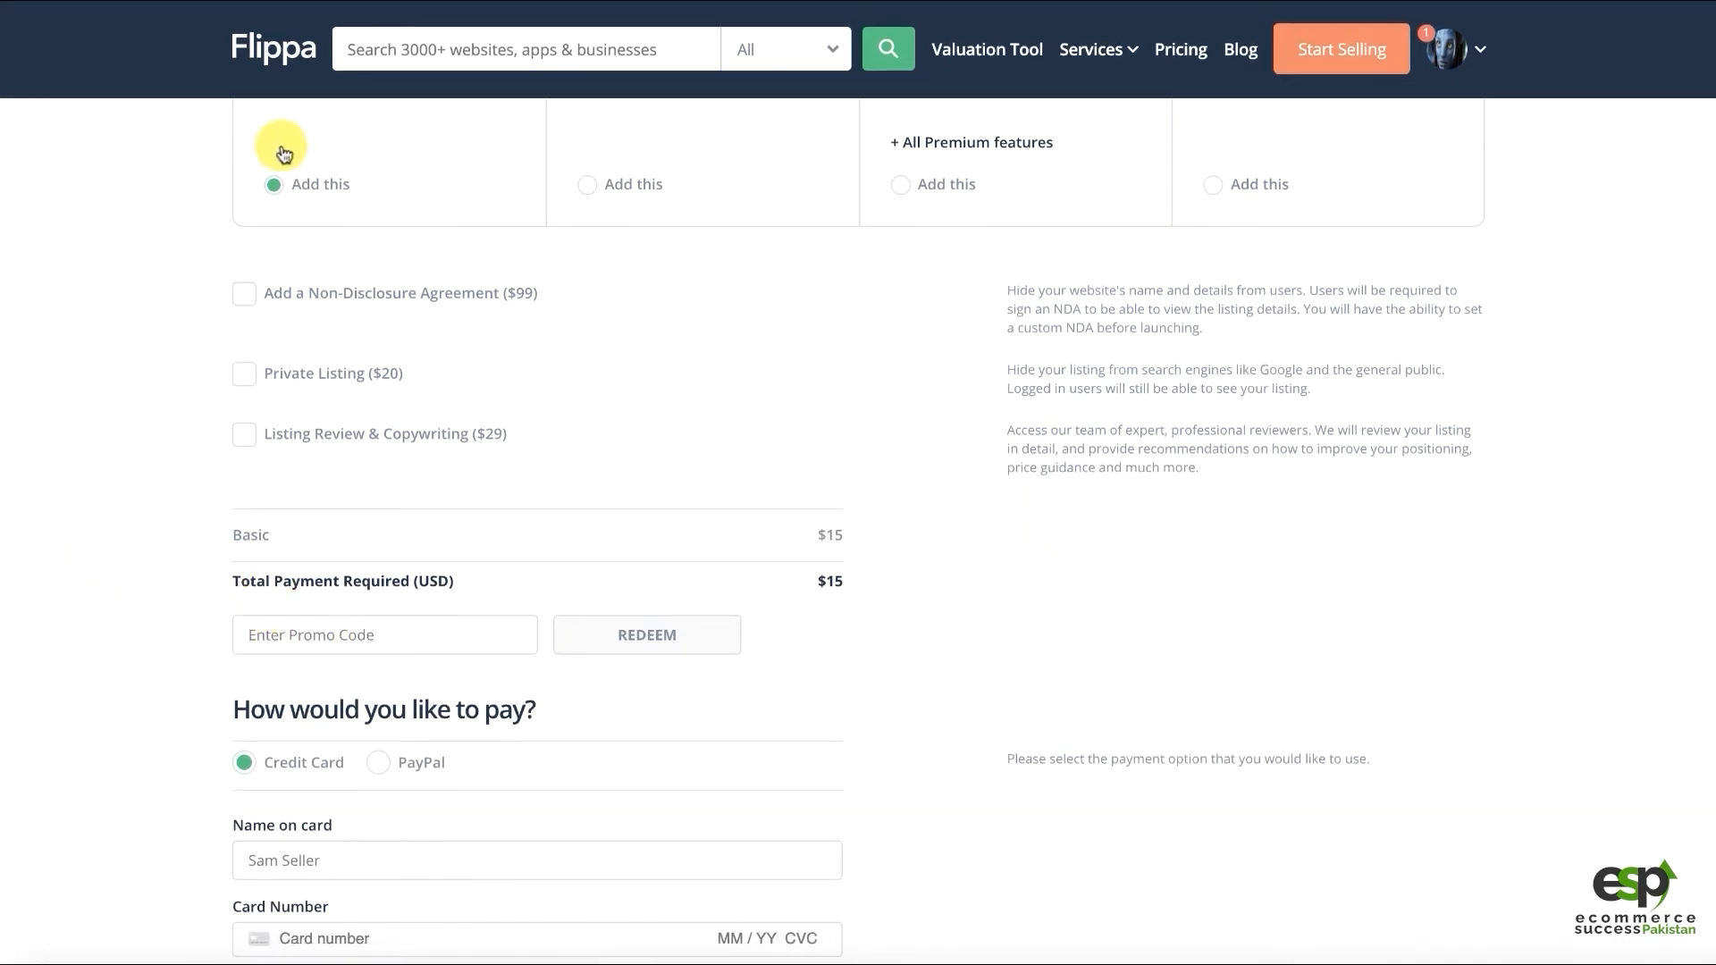
{"action": "scroll", "coordinate": [325, 602], "scroll_direction": "down", "scroll_amount": 2}
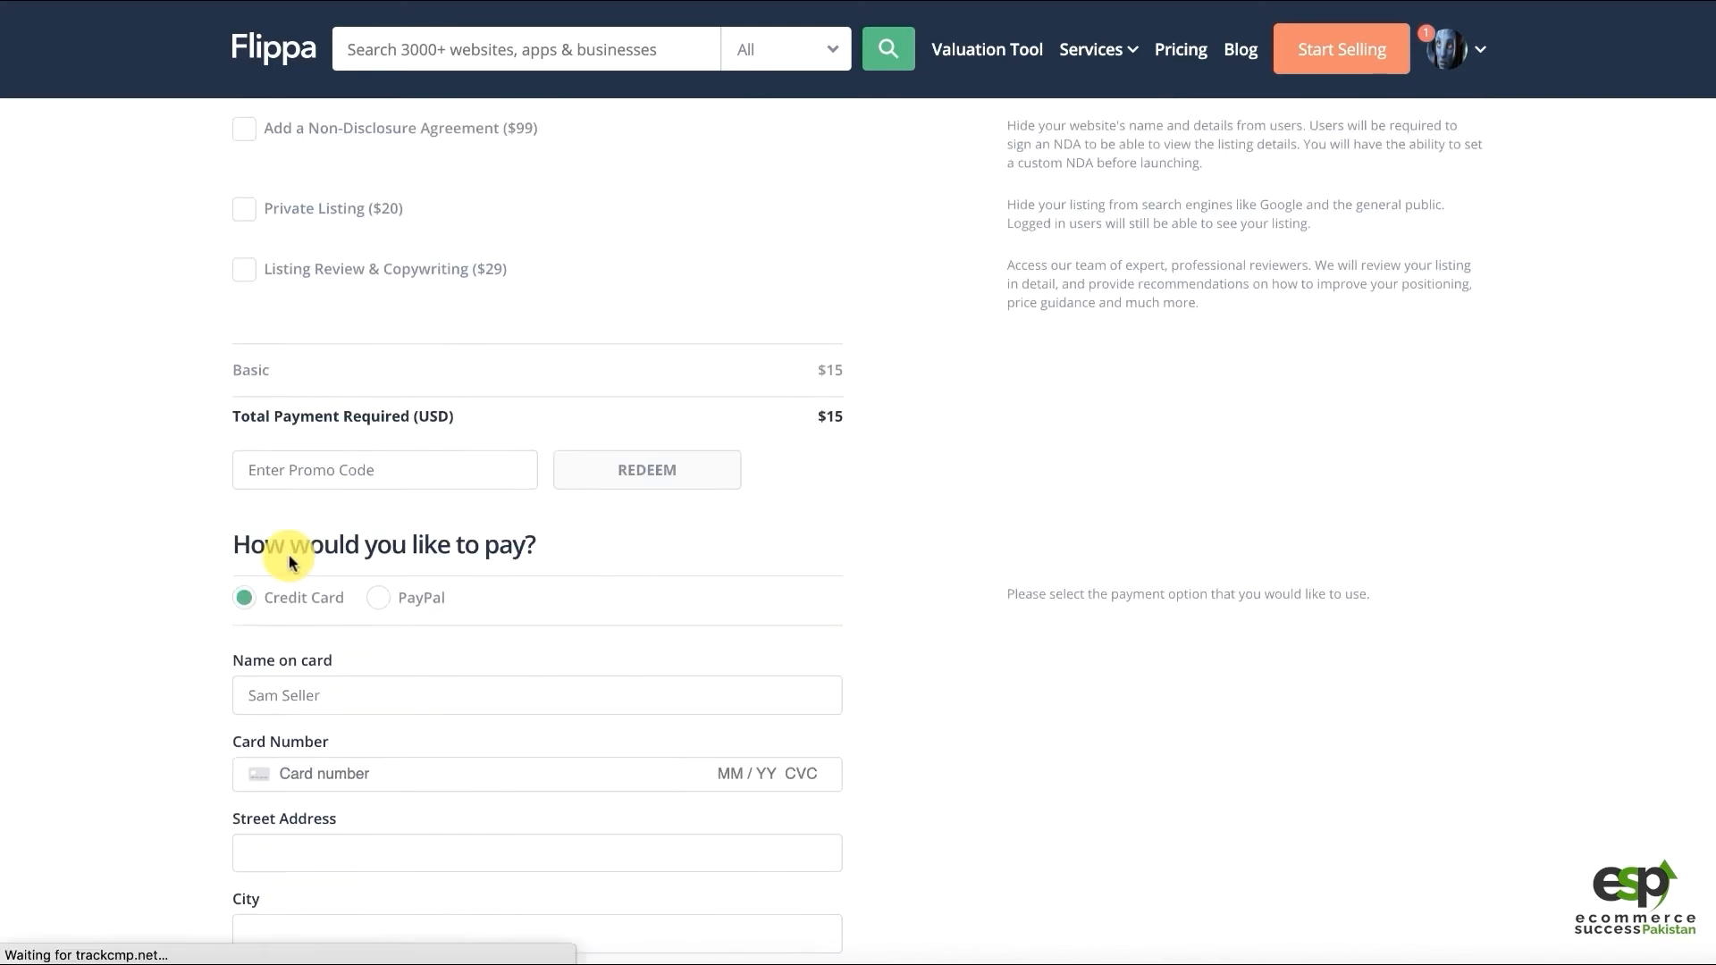
{"action": "scroll", "coordinate": [263, 560], "scroll_direction": "down", "scroll_amount": 1}
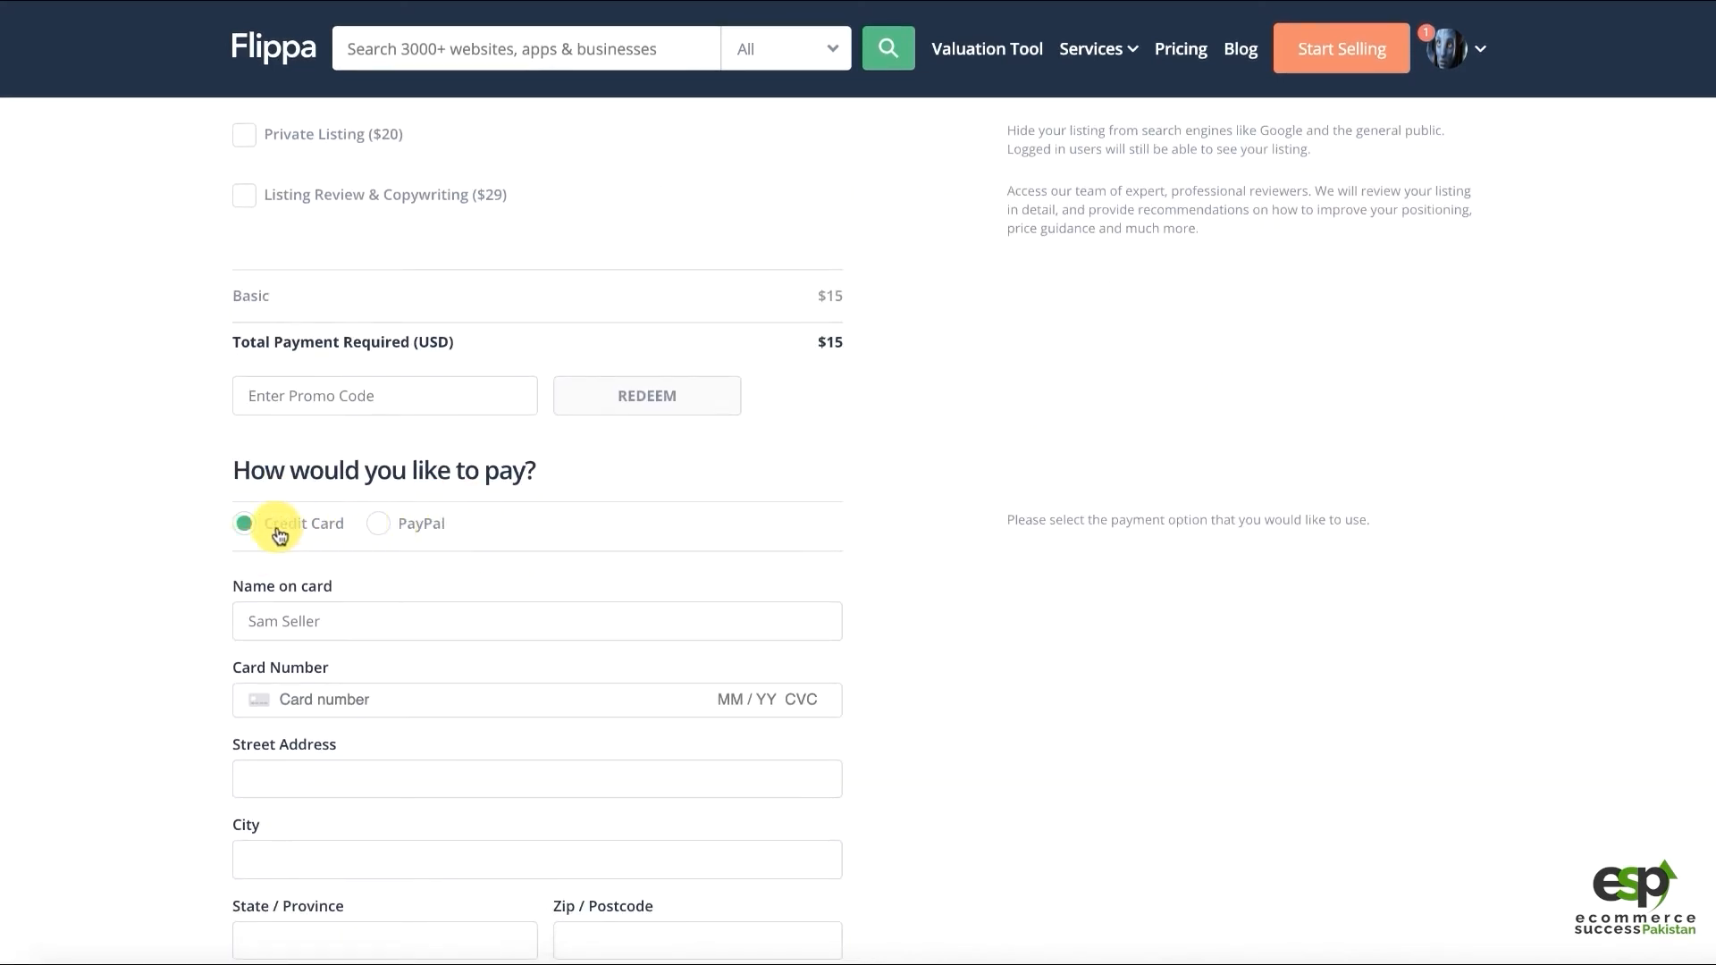
{"action": "left_click", "coordinate": [479, 394]}
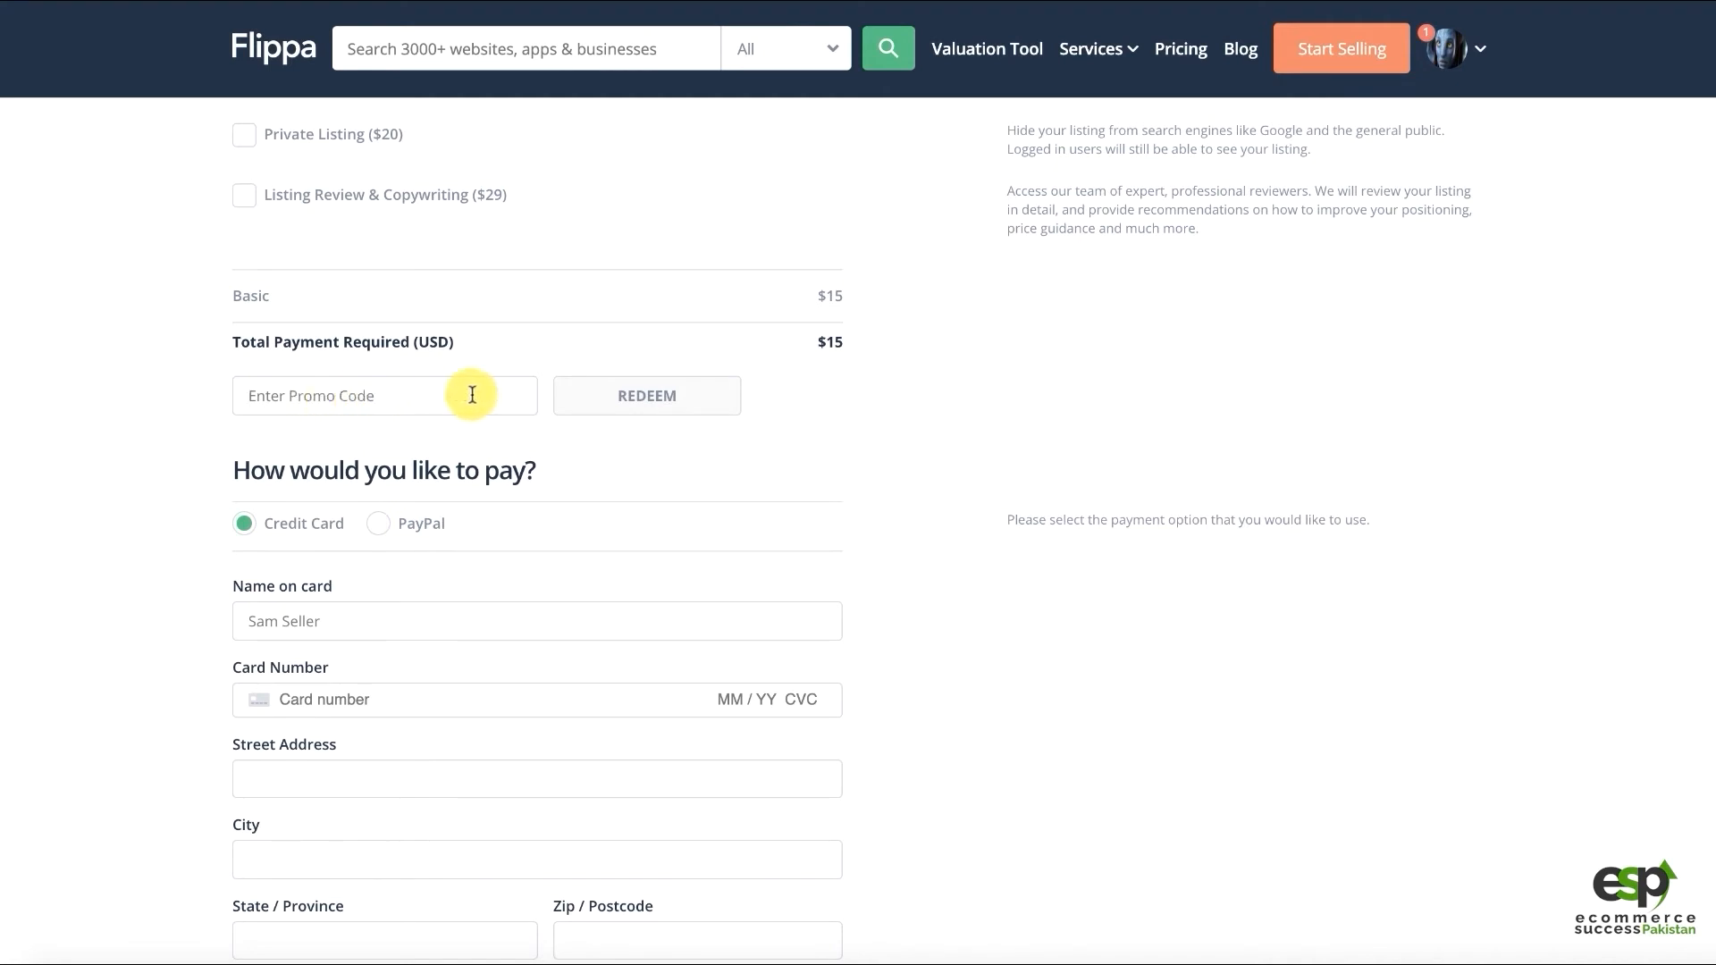
{"action": "left_click_drag", "start_coordinate": [845, 343], "coordinate": [832, 343]}
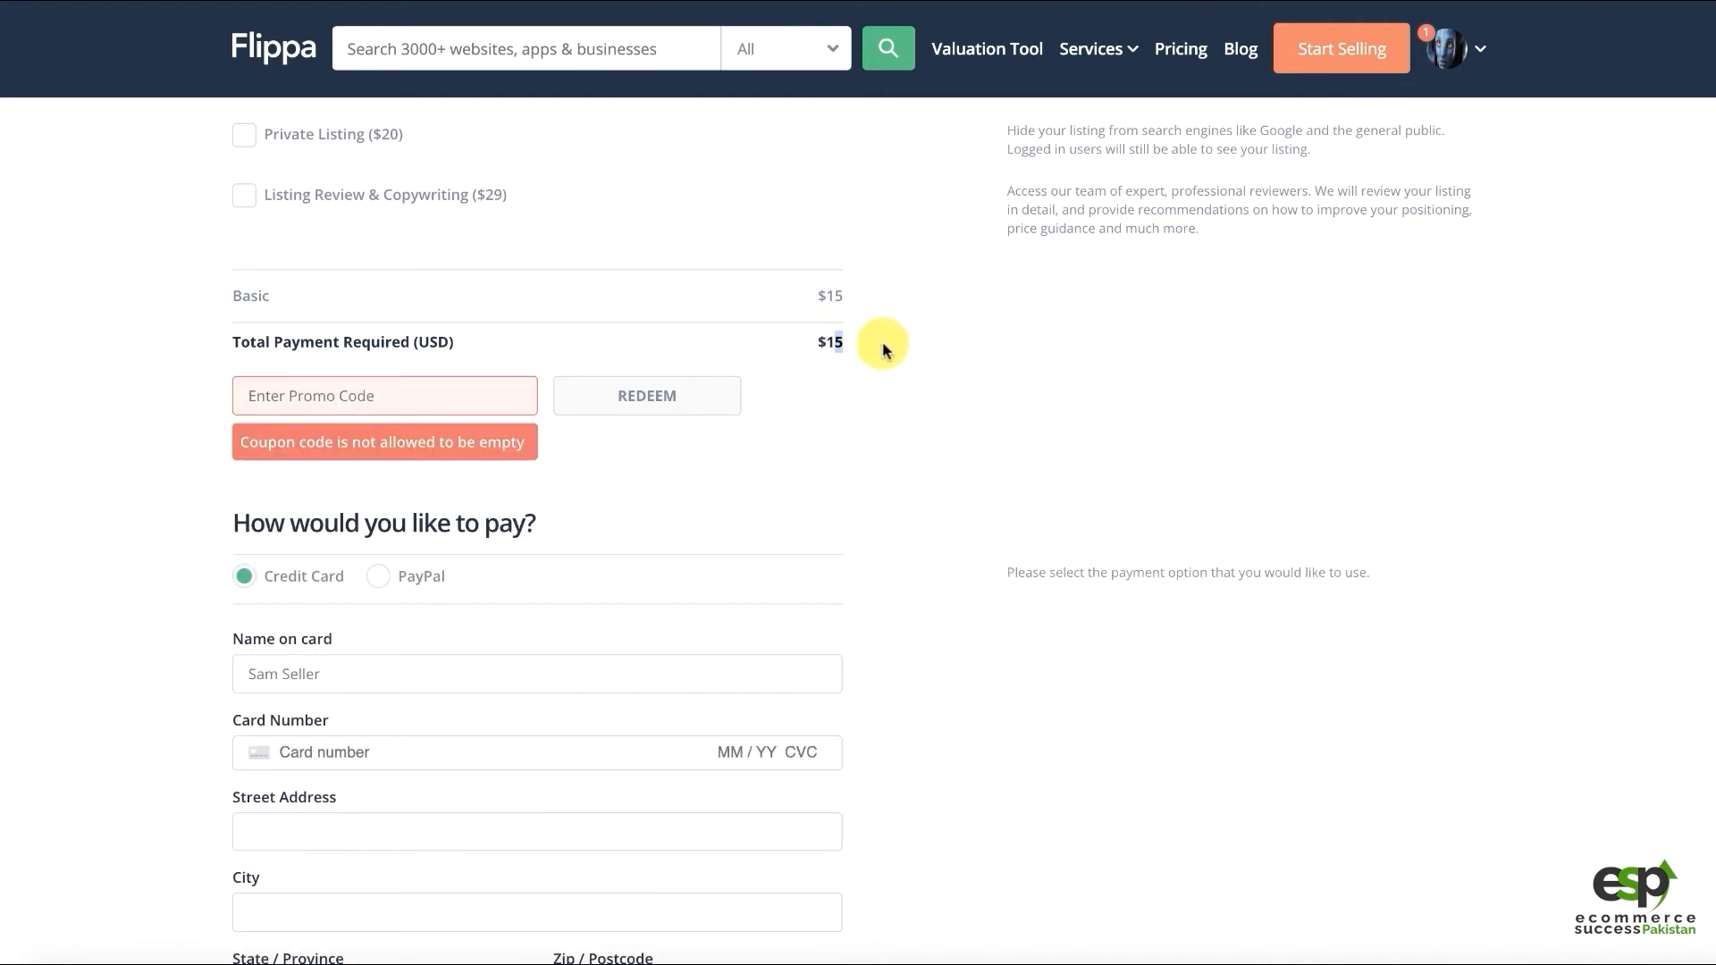
{"action": "left_click", "coordinate": [860, 371]}
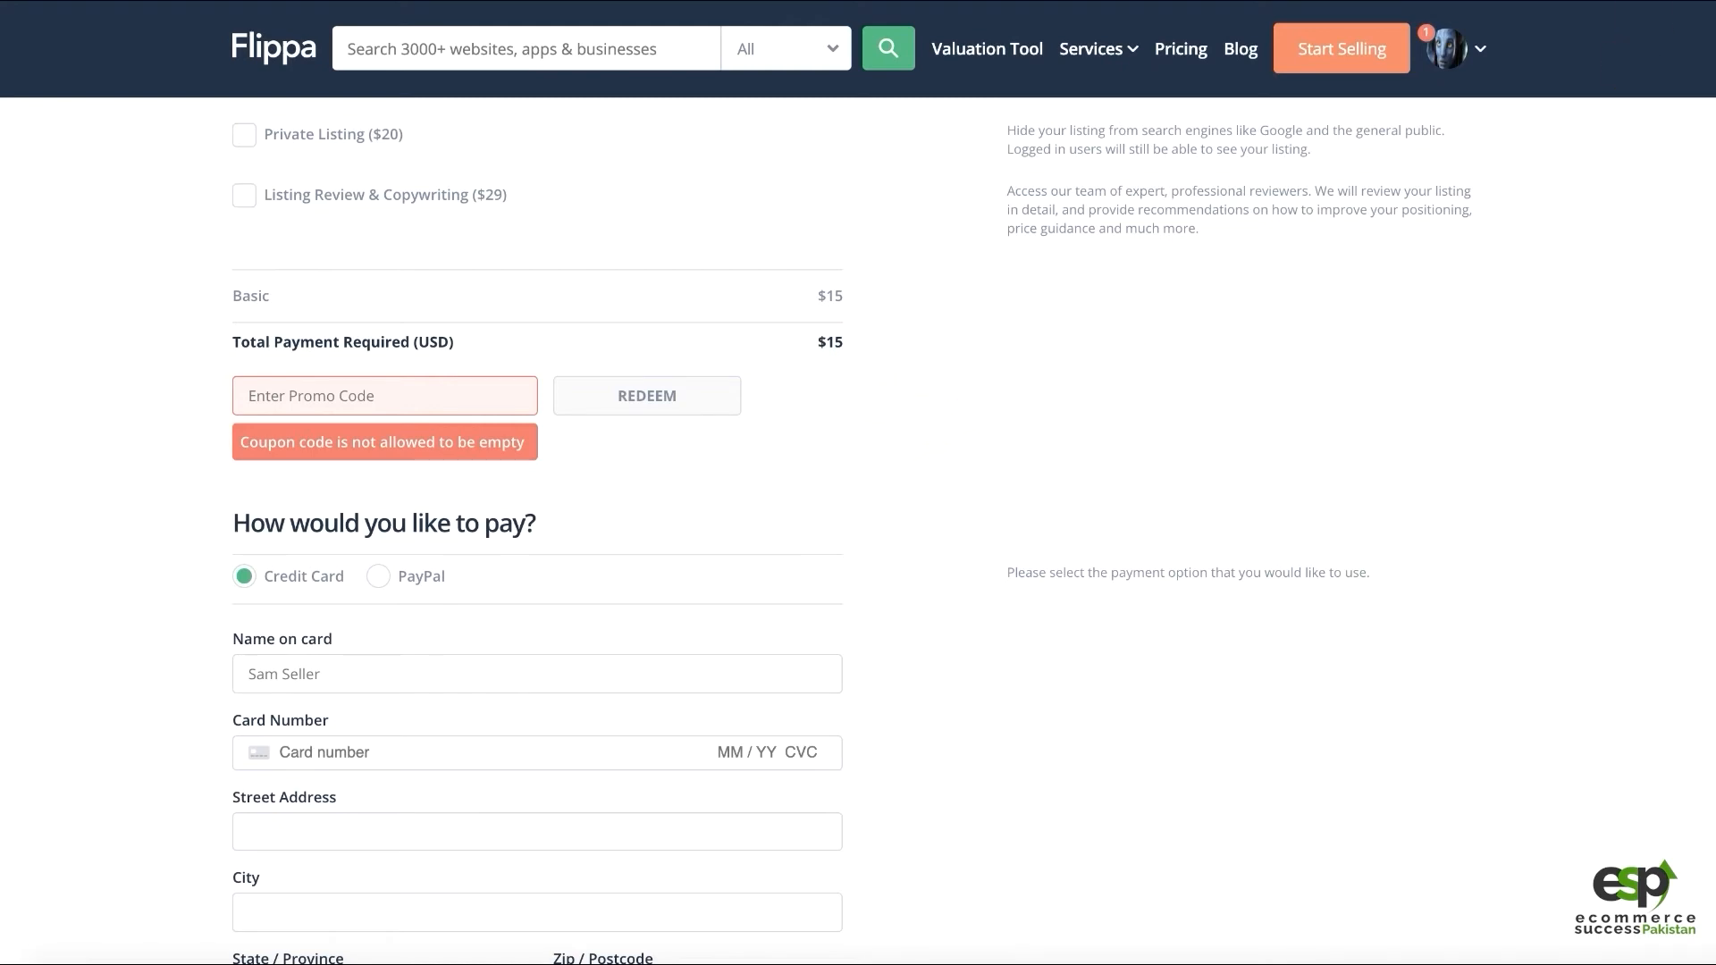
{"action": "key", "text": "super+t"}
Search Google for Flippa coupon codes 2020 and open RetailMeNot's Flippa coupons page
{"action": "type", "text": "flip"}
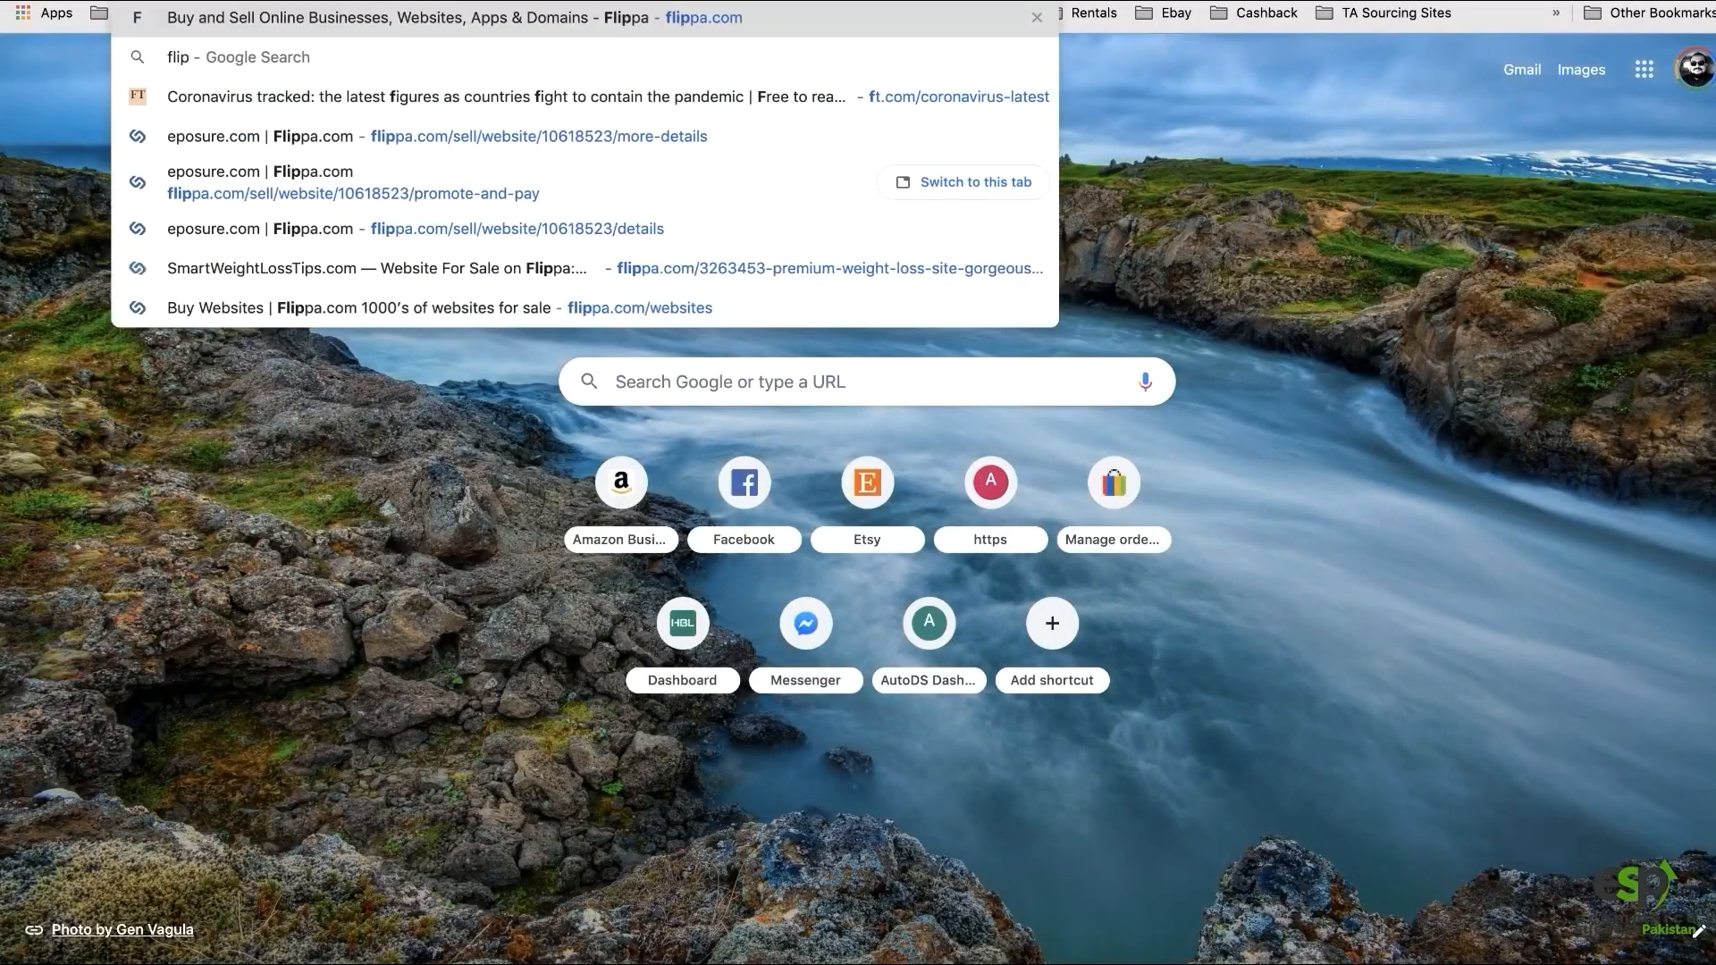
{"action": "type", "text": "pa"}
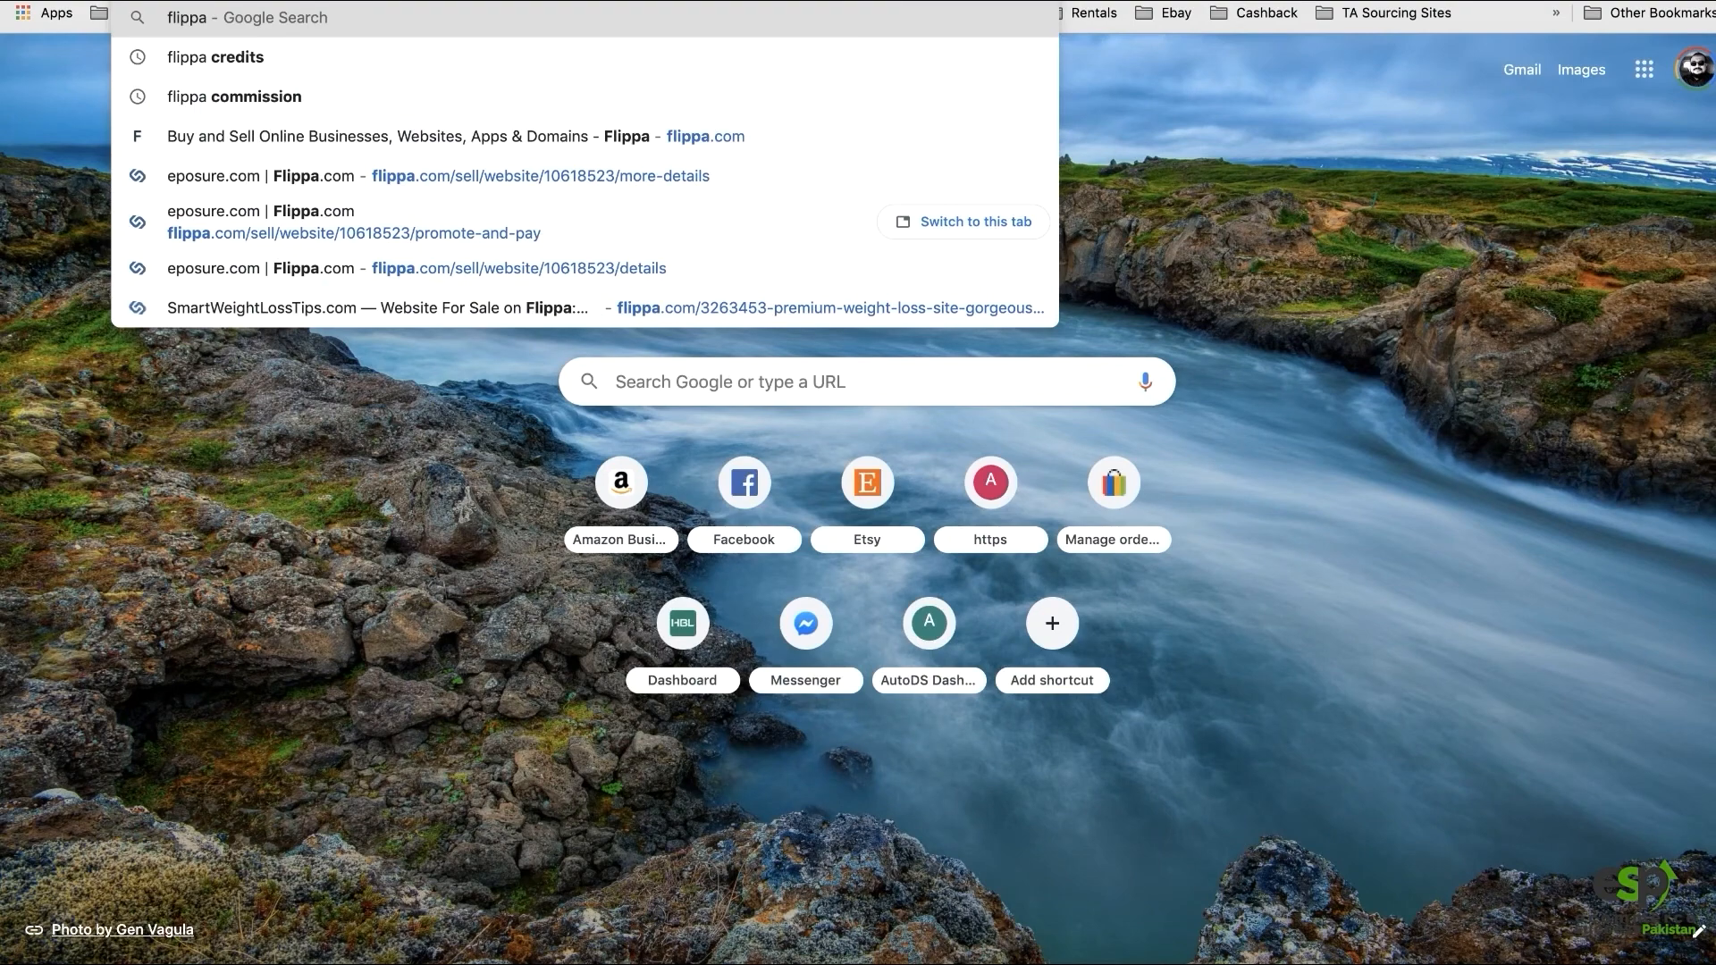
{"action": "type", "text": " coupon"}
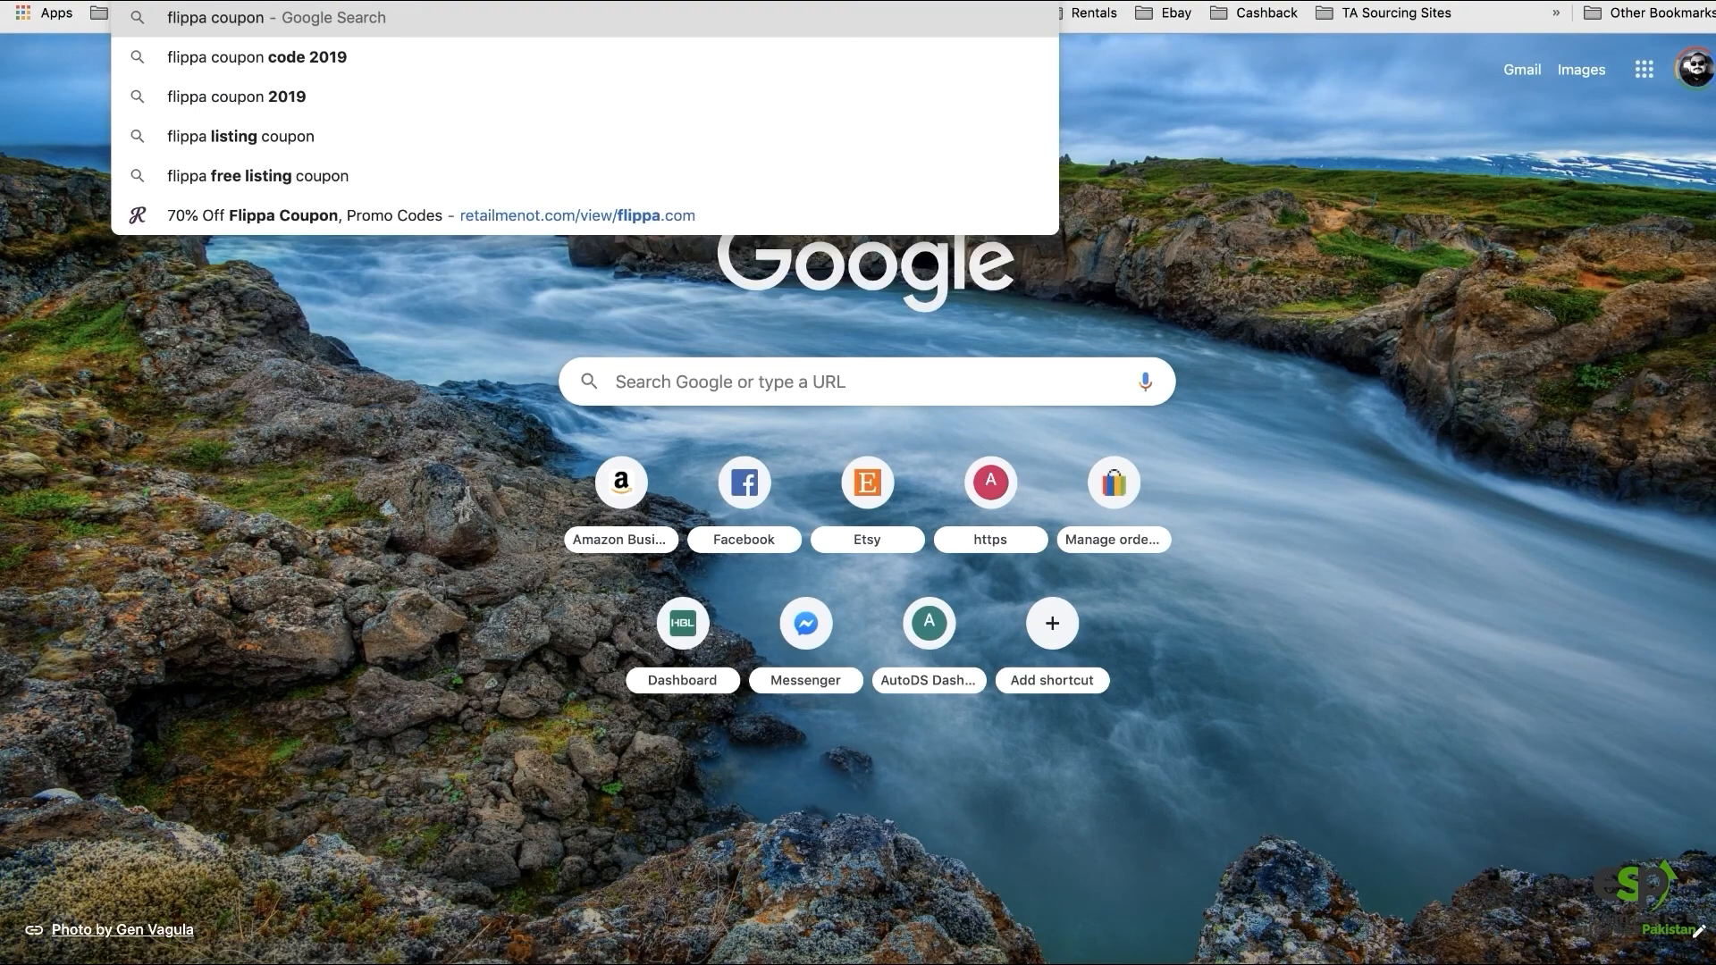
{"action": "type", "text": " code 2020"}
{"action": "key", "text": "Return"}
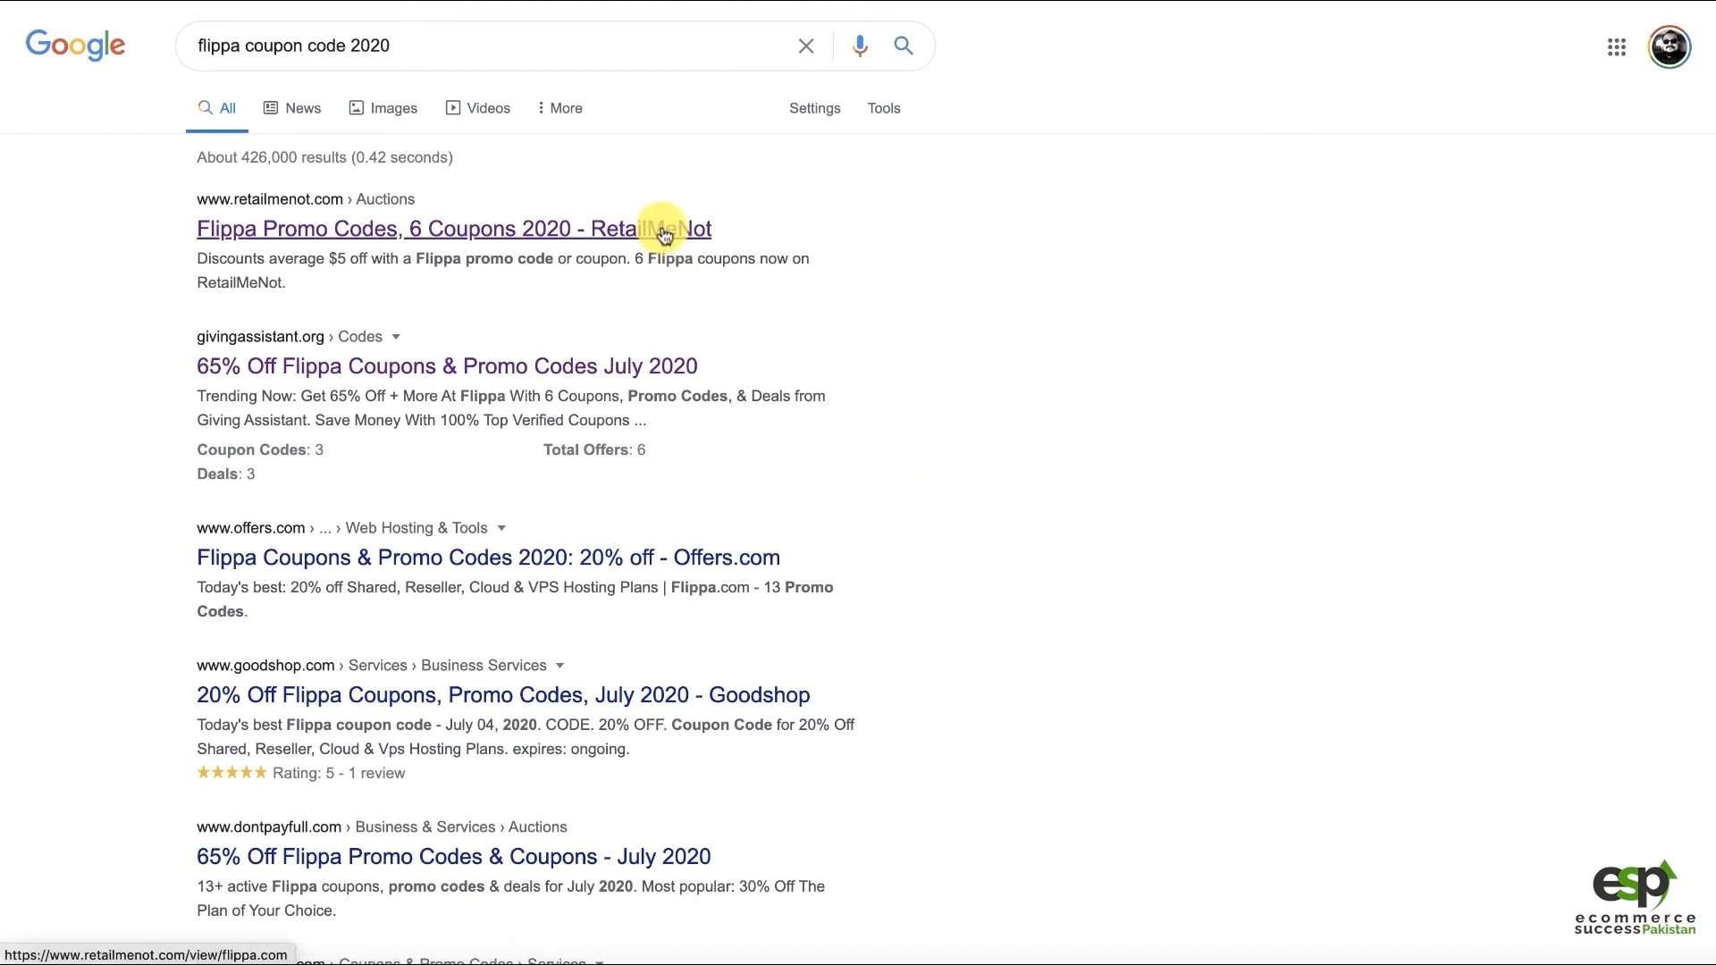
{"action": "left_click", "coordinate": [590, 568]}
{"action": "key", "text": "super+Left"}
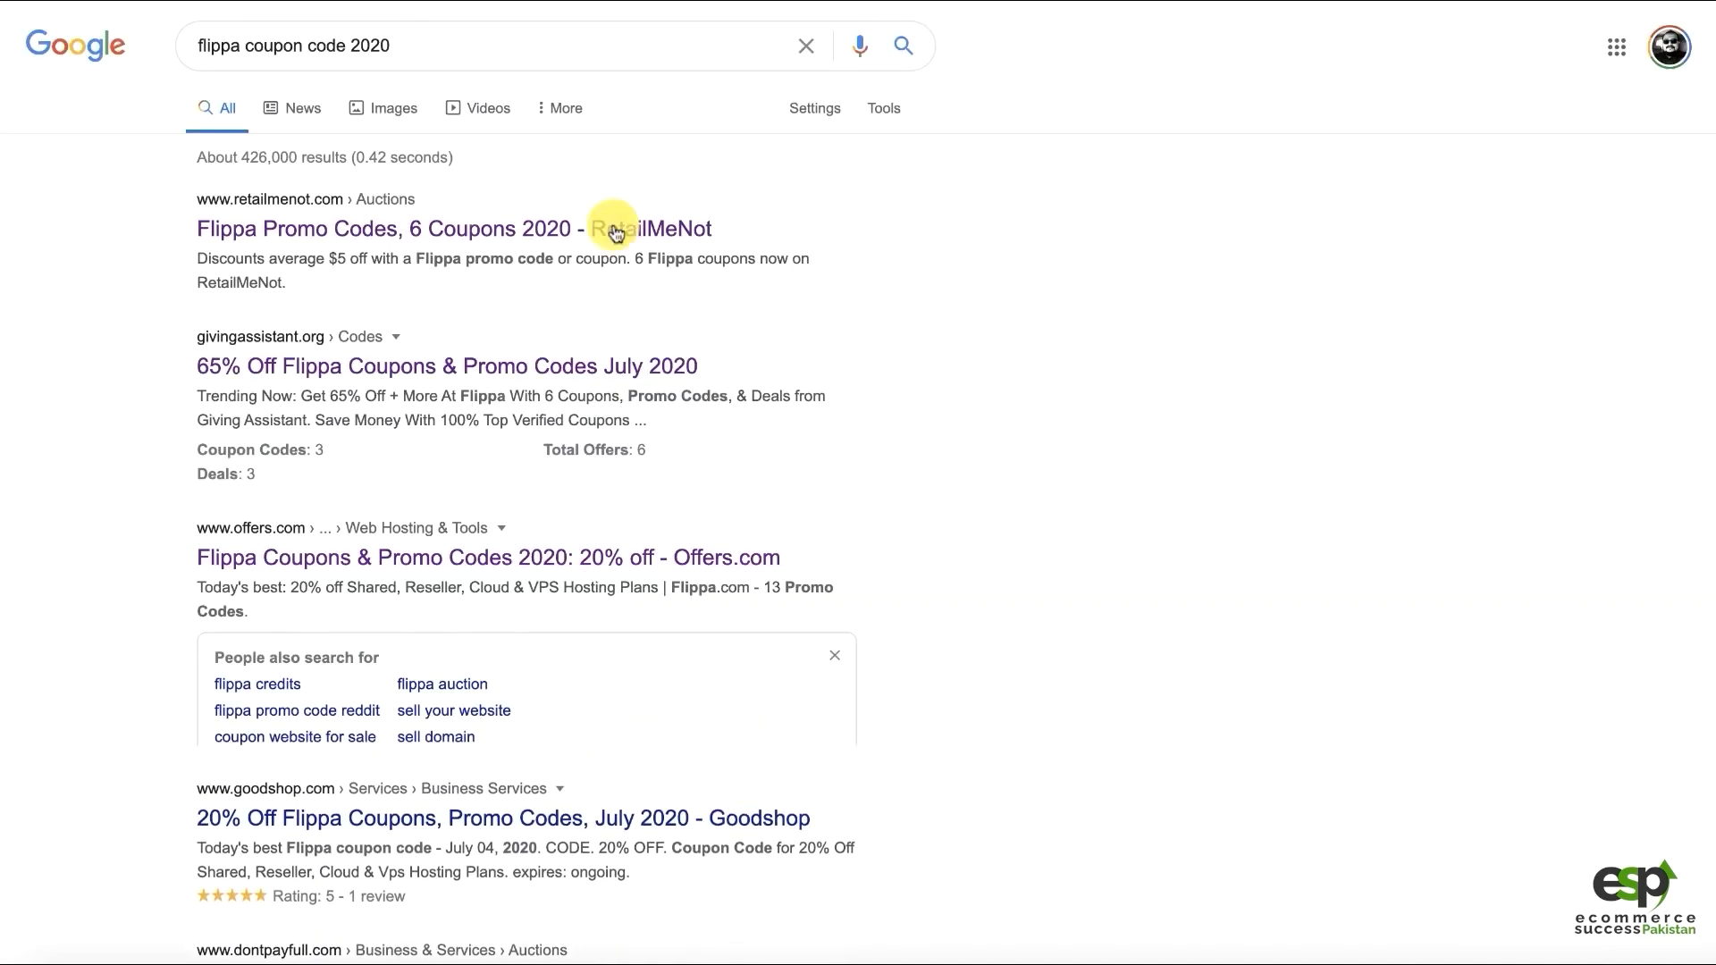
{"action": "left_click", "coordinate": [430, 230]}
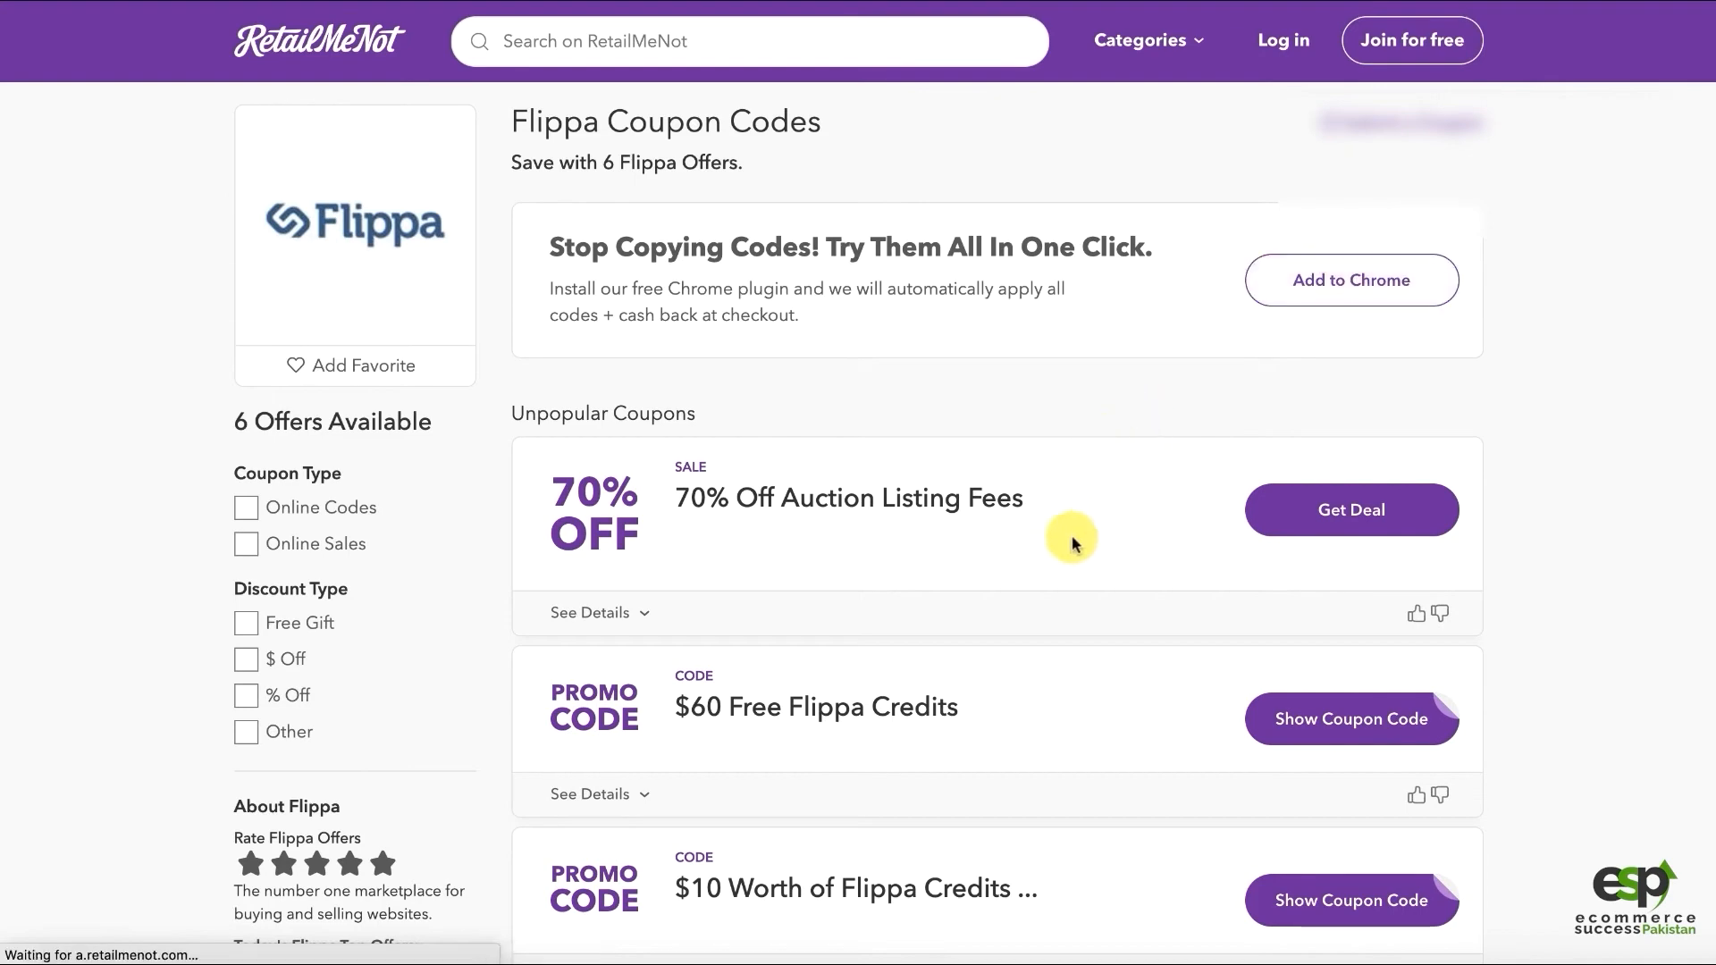
Dismiss the sign-in and plugin popups and reveal the $60 Free Flippa Credits code FLIPPA60
{"action": "scroll", "coordinate": [1199, 513], "scroll_direction": "down", "scroll_amount": 3}
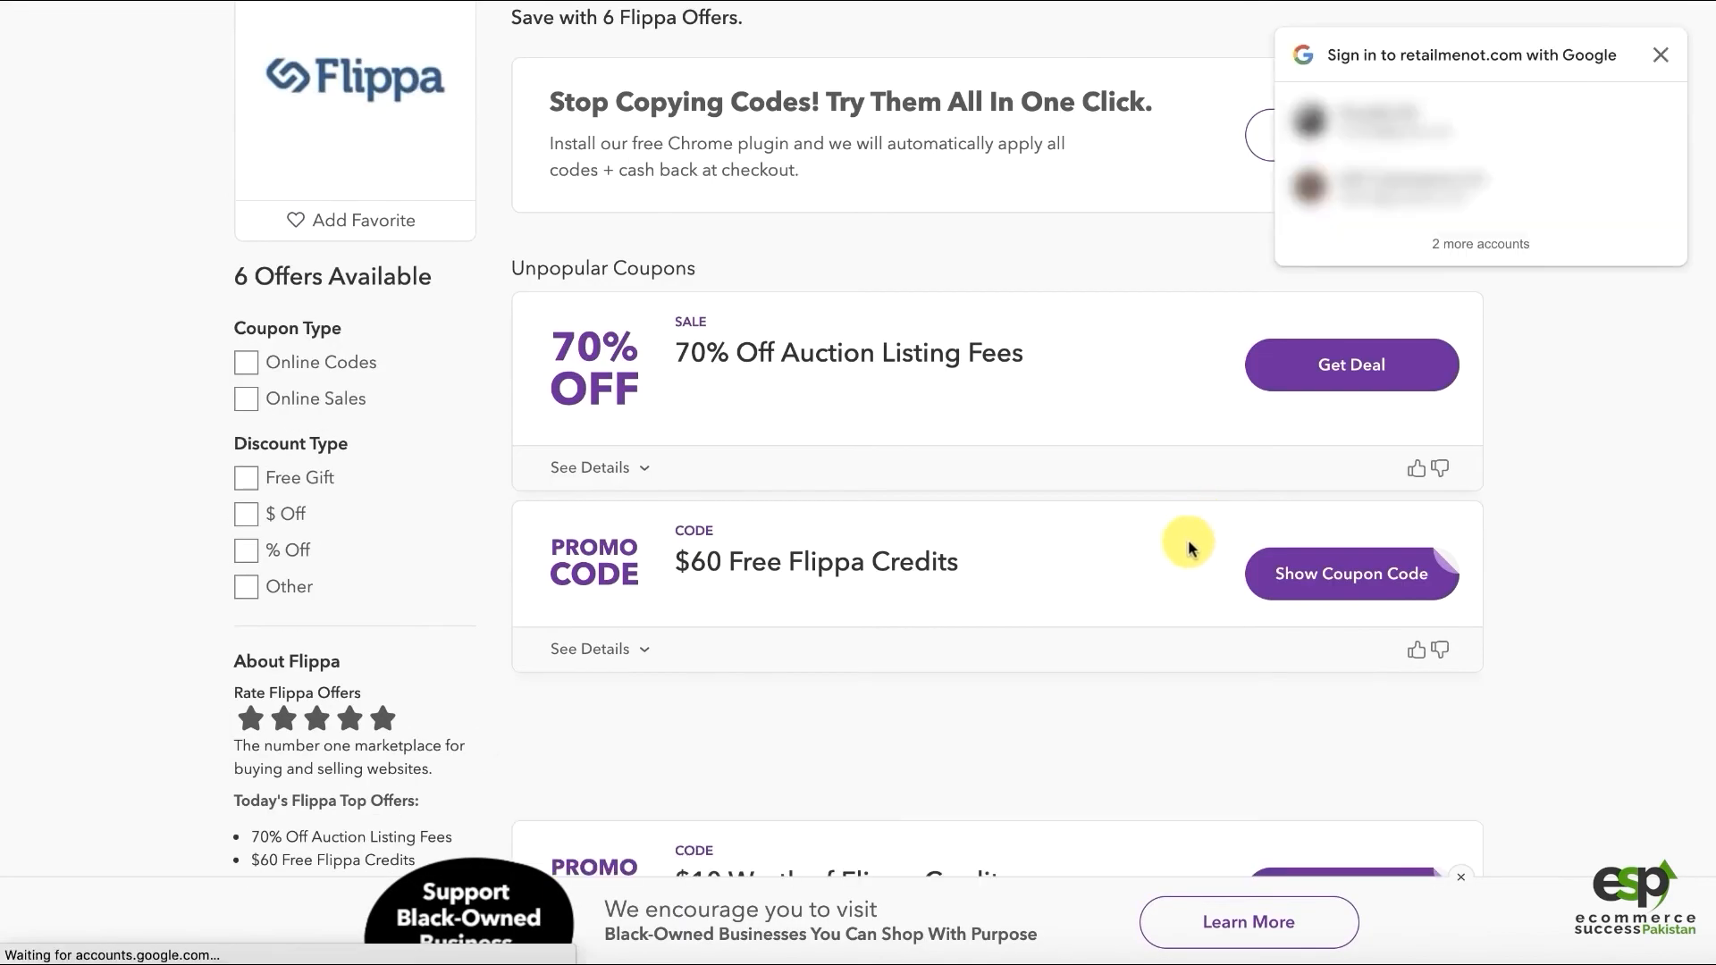
{"action": "scroll", "coordinate": [1180, 511], "scroll_direction": "down", "scroll_amount": 2}
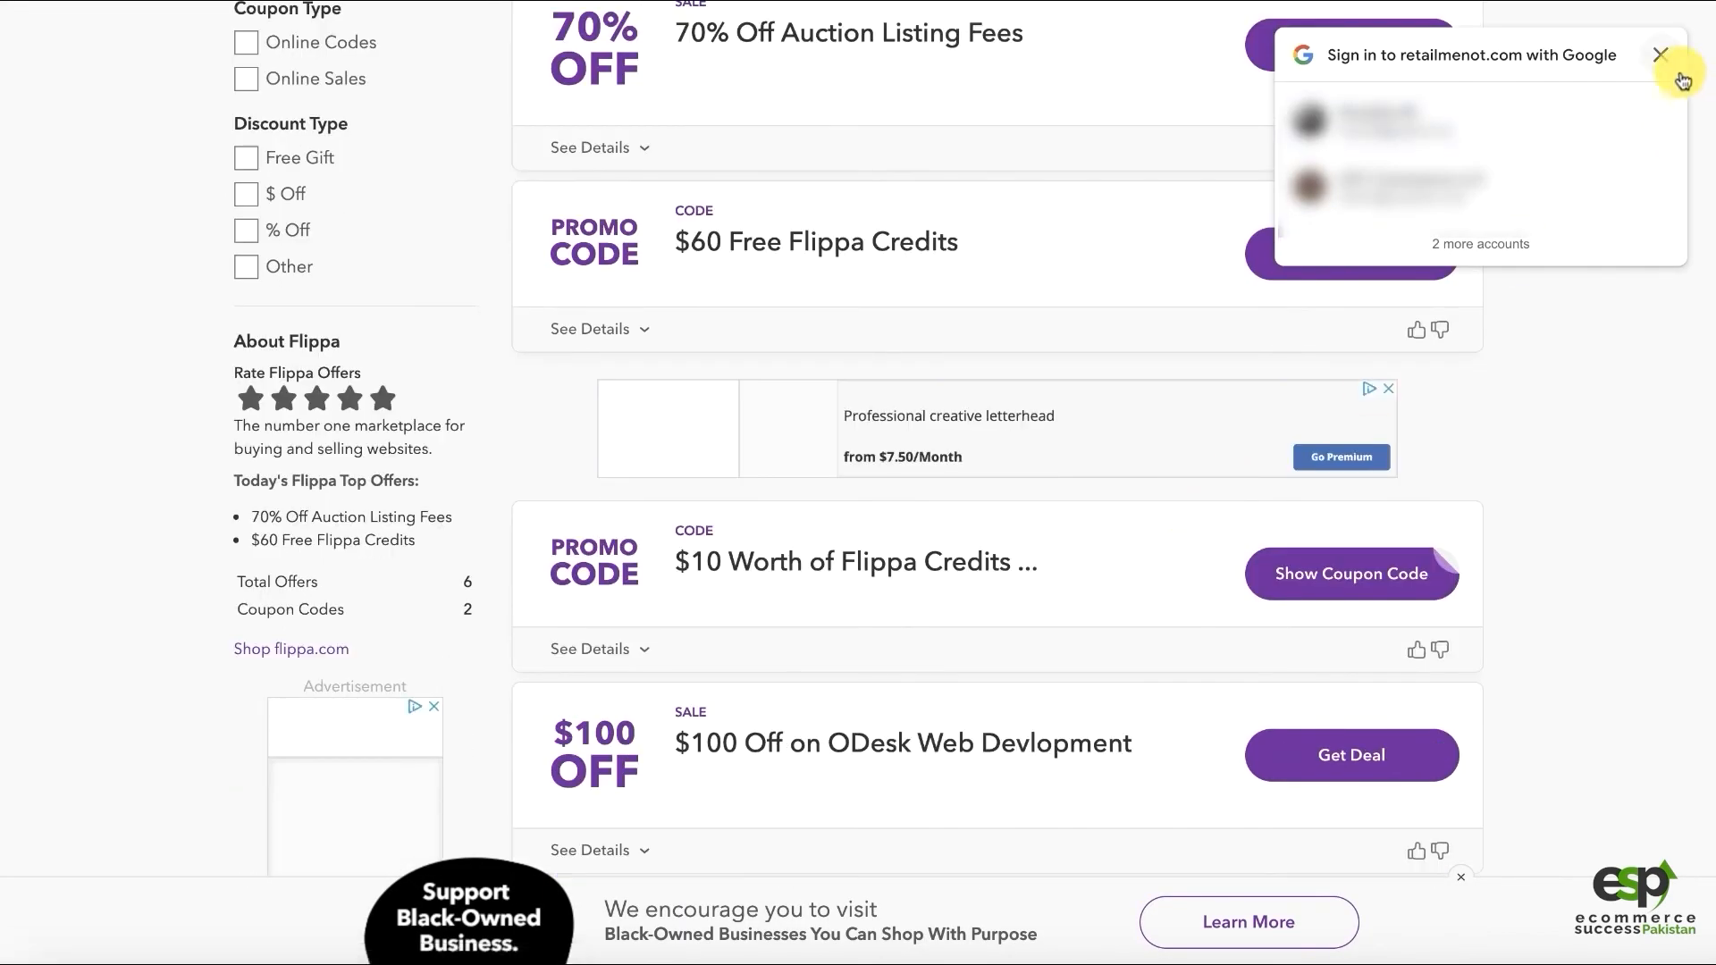
{"action": "left_click", "coordinate": [1664, 57]}
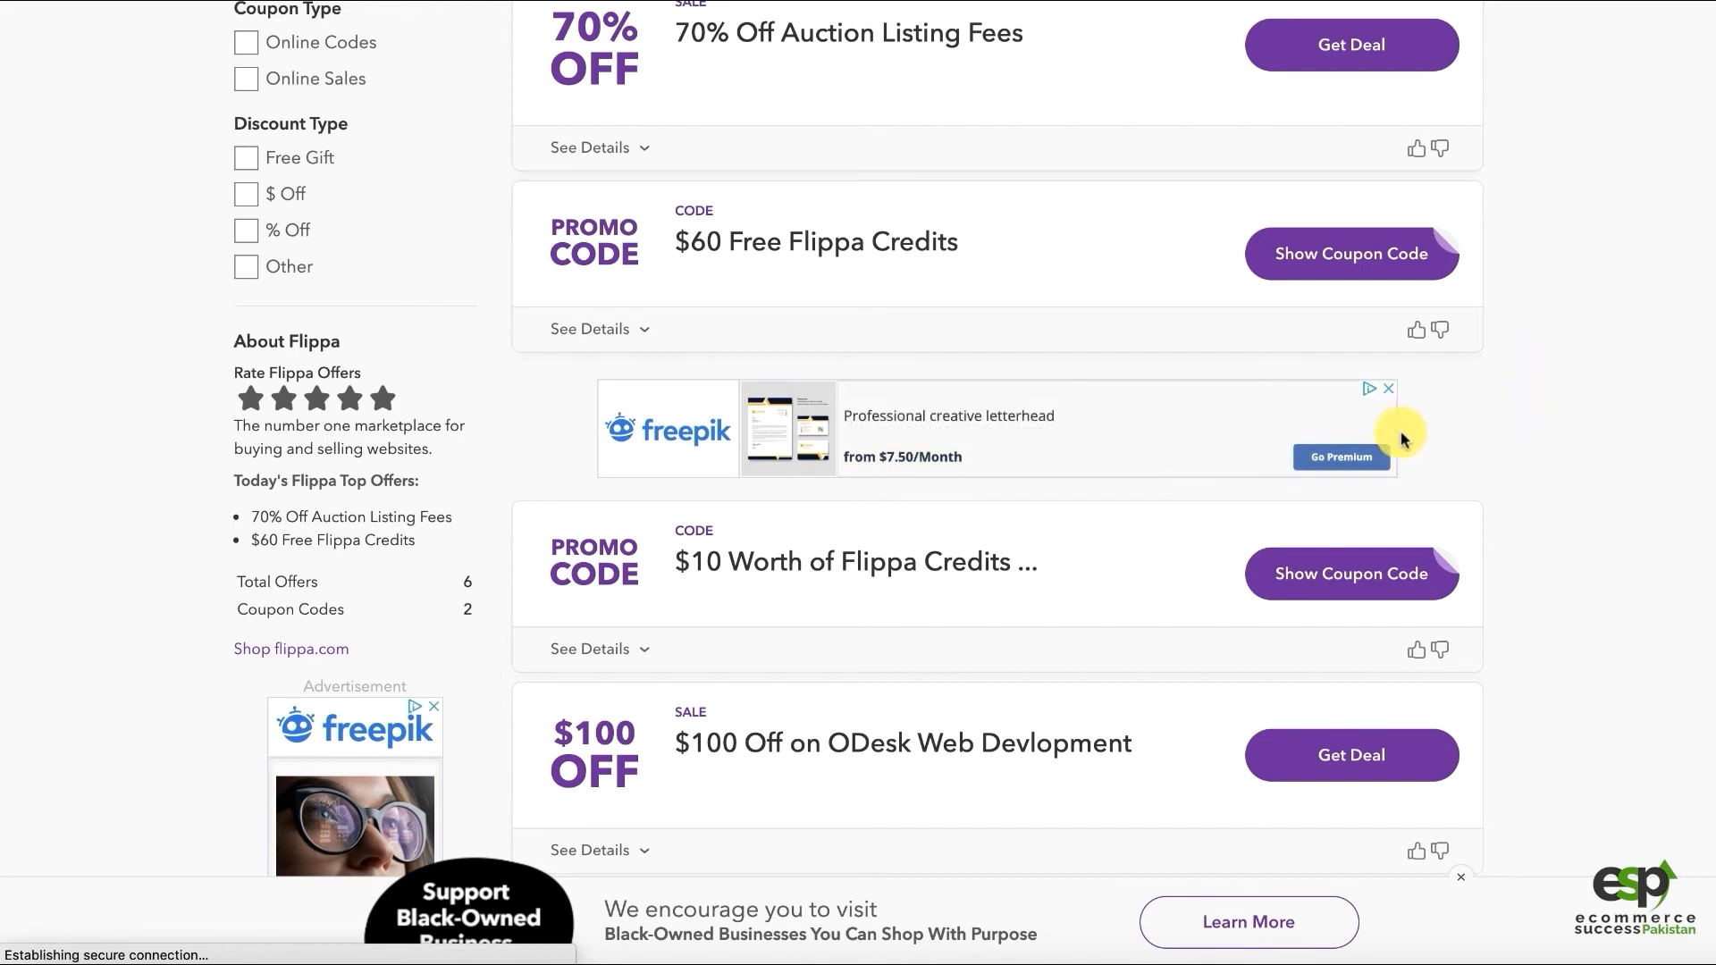
{"action": "scroll", "coordinate": [1492, 402], "scroll_direction": "down", "scroll_amount": 3}
{"action": "scroll", "coordinate": [1484, 420], "scroll_direction": "up", "scroll_amount": 4}
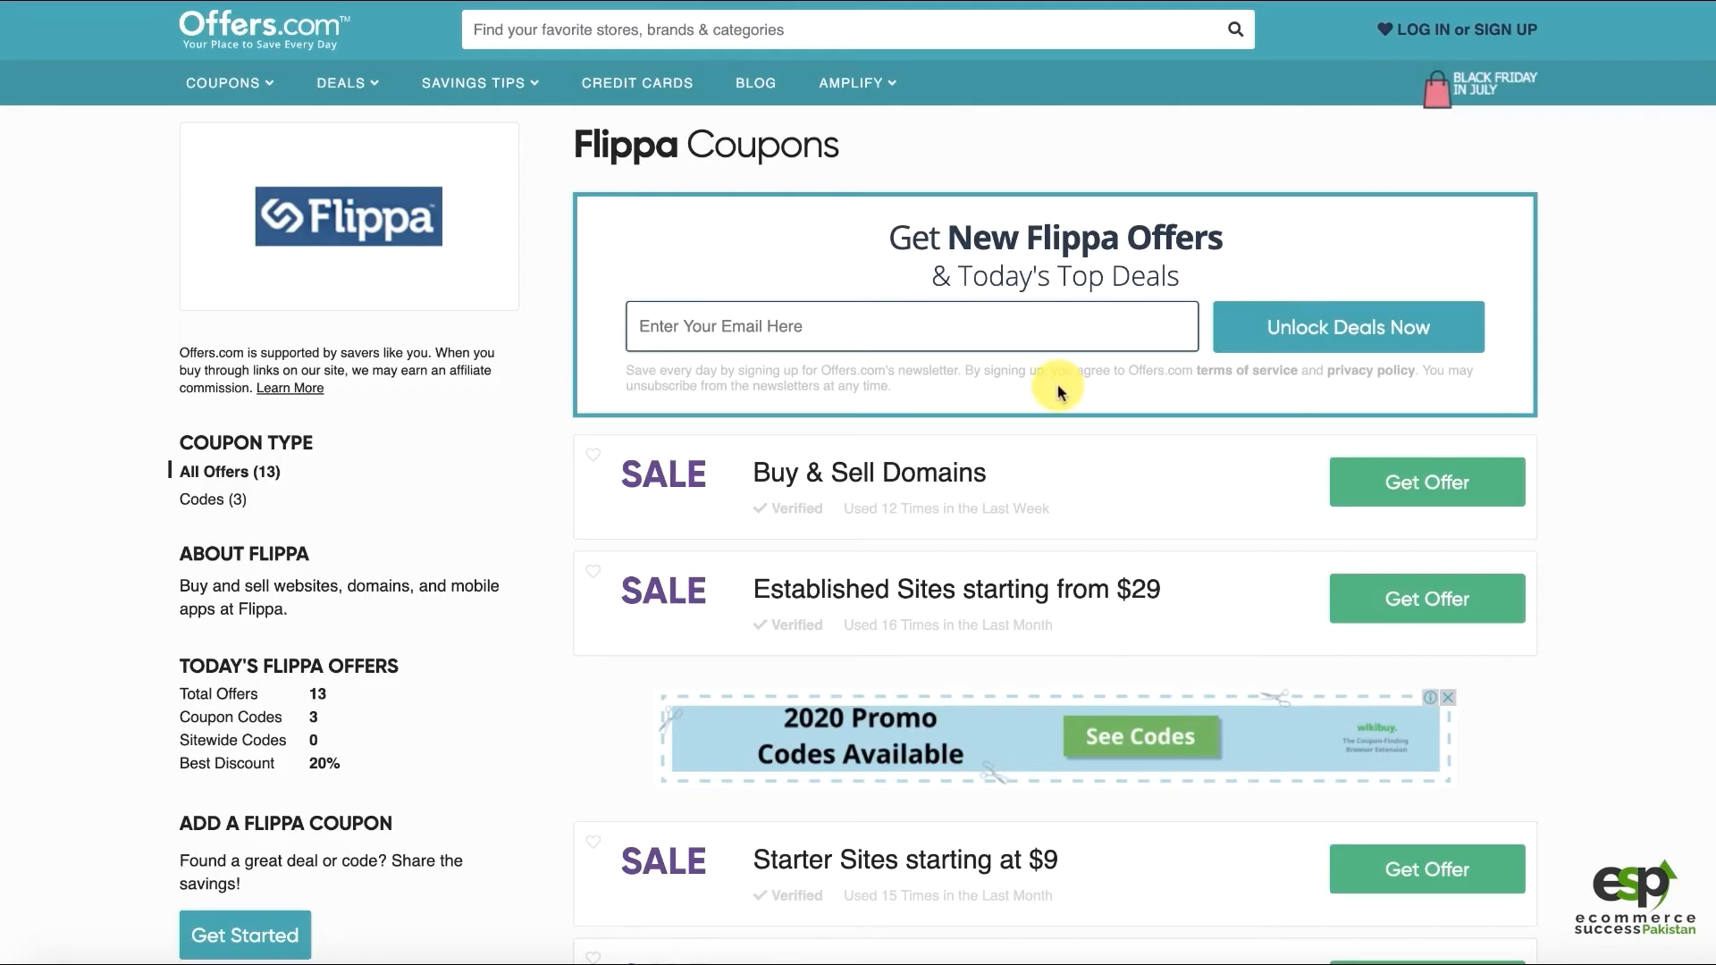
{"action": "scroll", "coordinate": [894, 367], "scroll_direction": "down", "scroll_amount": 5}
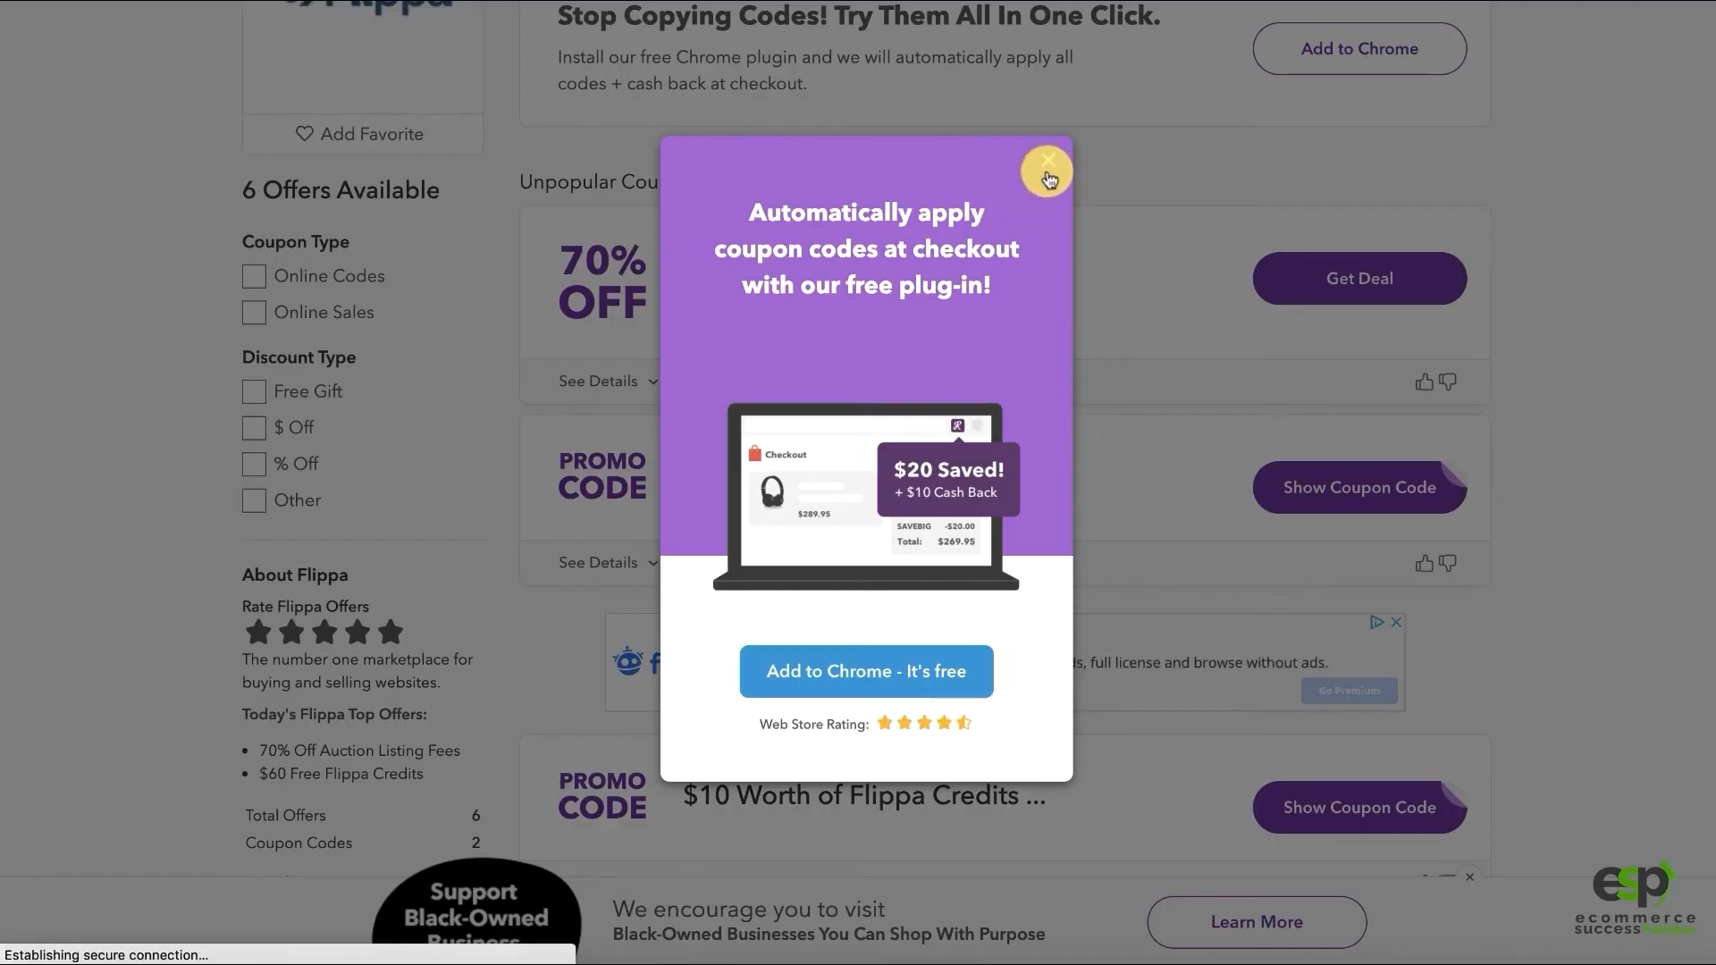
{"action": "left_click", "coordinate": [1049, 161]}
{"action": "scroll", "coordinate": [988, 393], "scroll_direction": "up", "scroll_amount": 1}
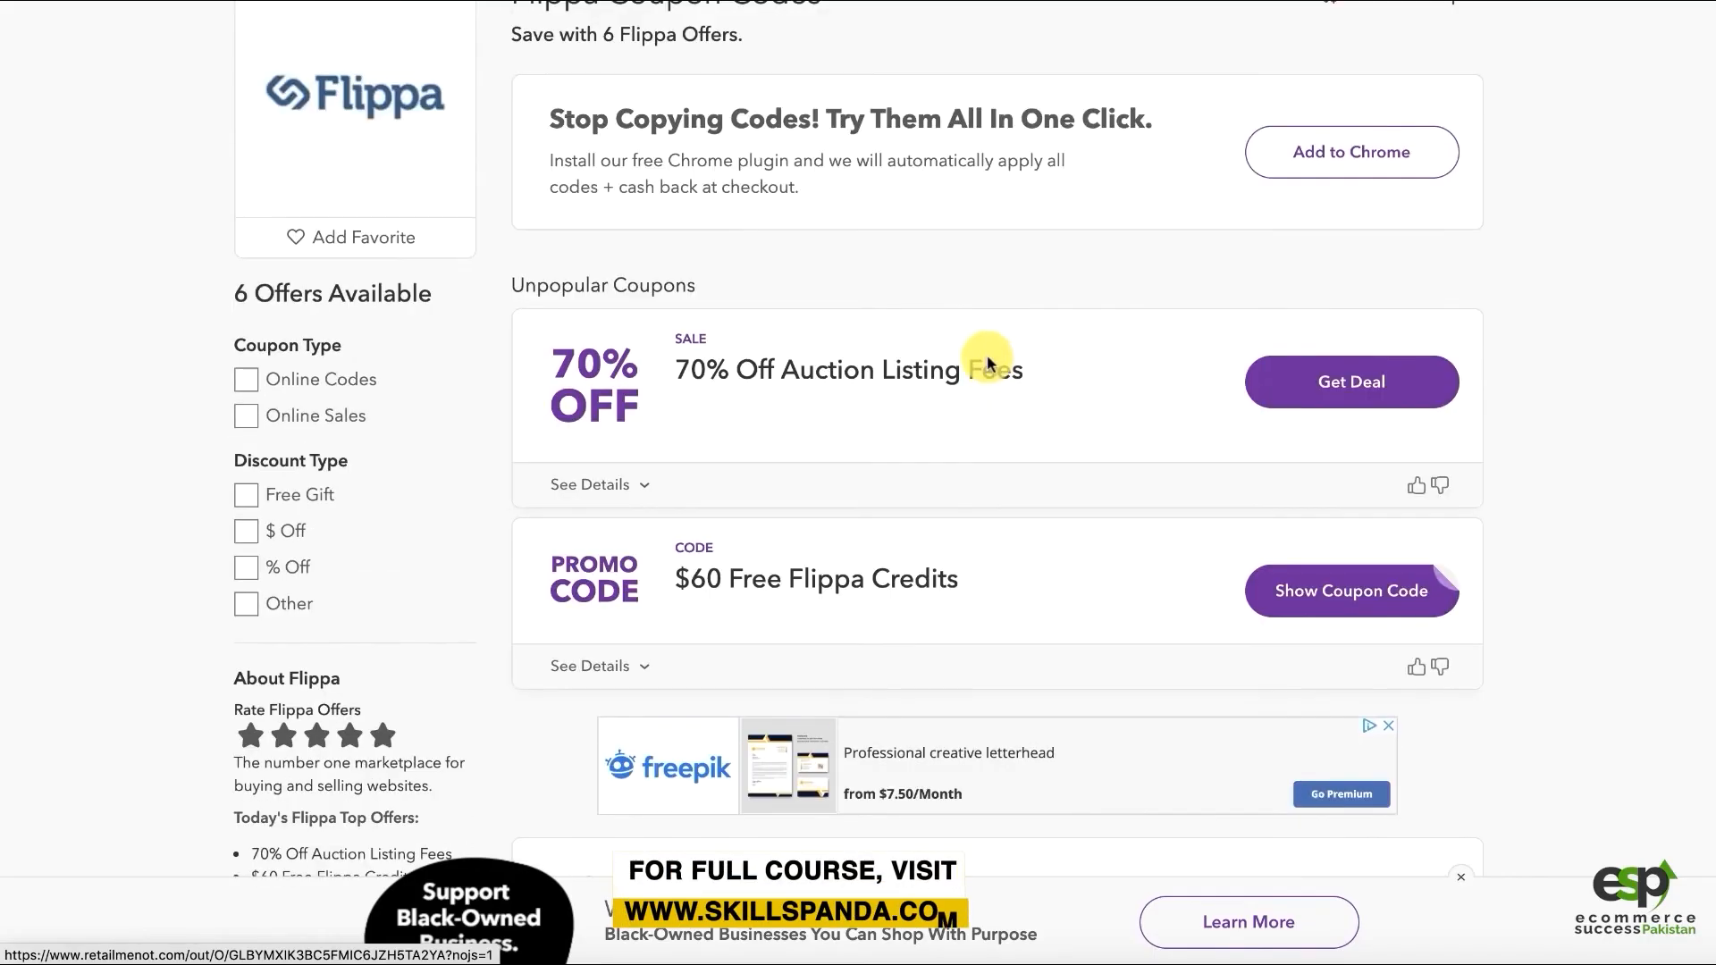
{"action": "left_click", "coordinate": [1312, 597]}
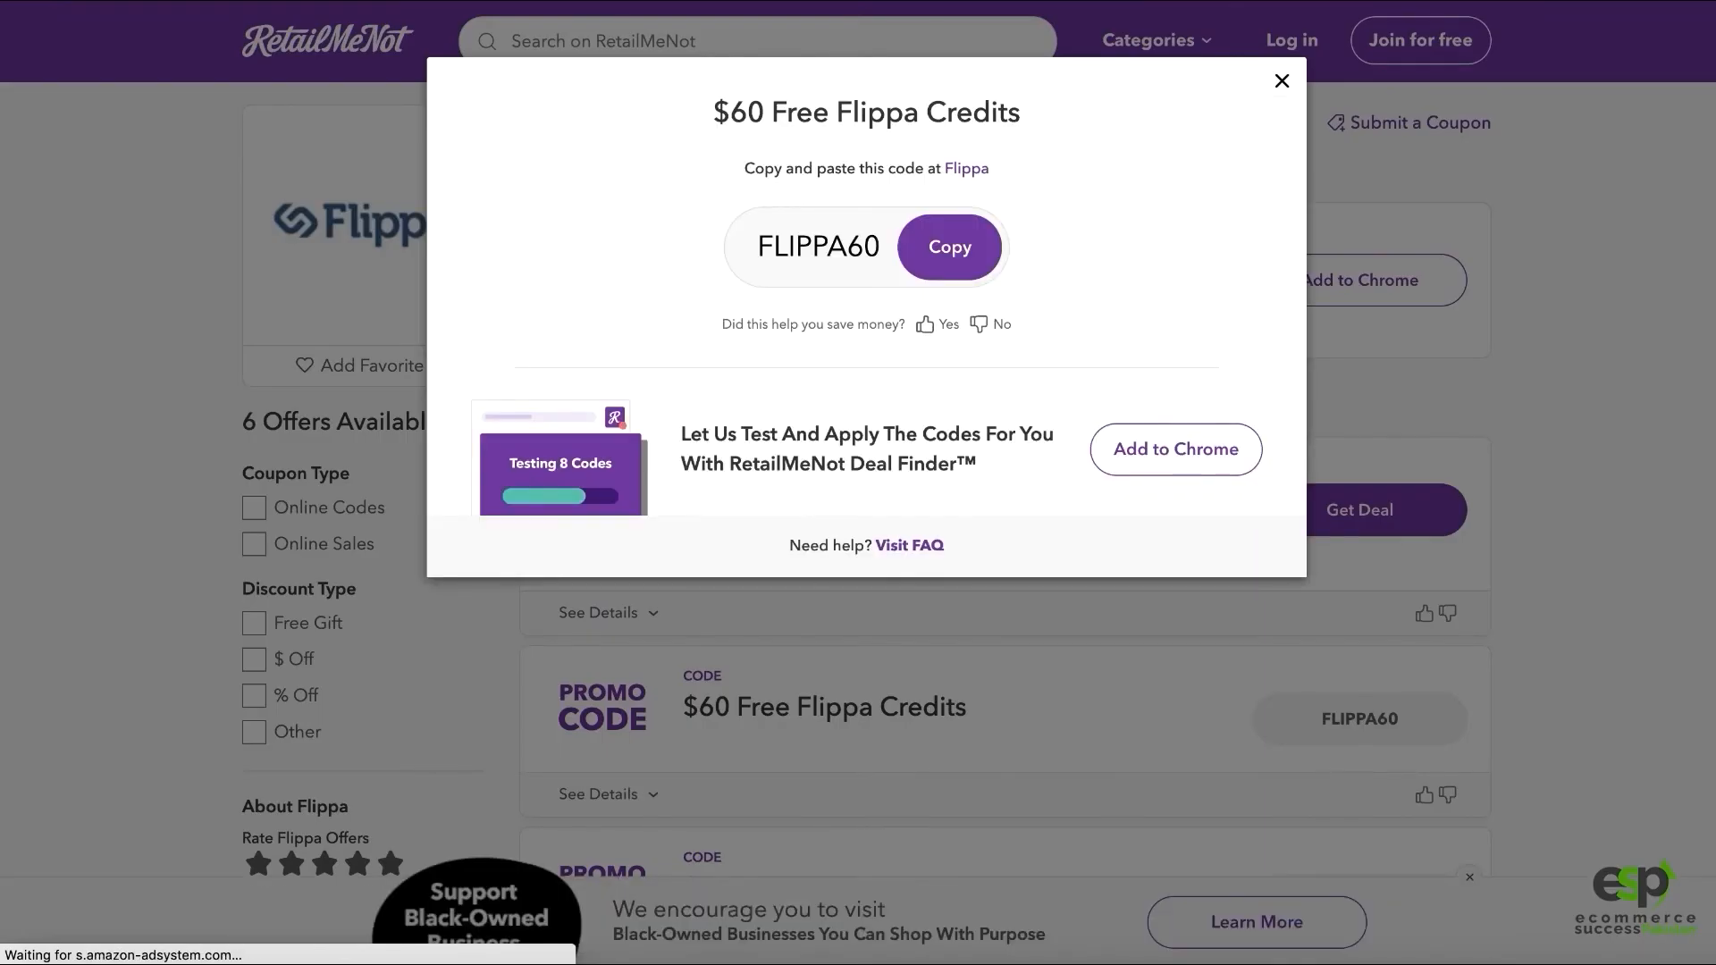
Copy FLIPPA60 into the Flippa promo code field and redeem it
{"action": "left_click", "coordinate": [945, 246]}
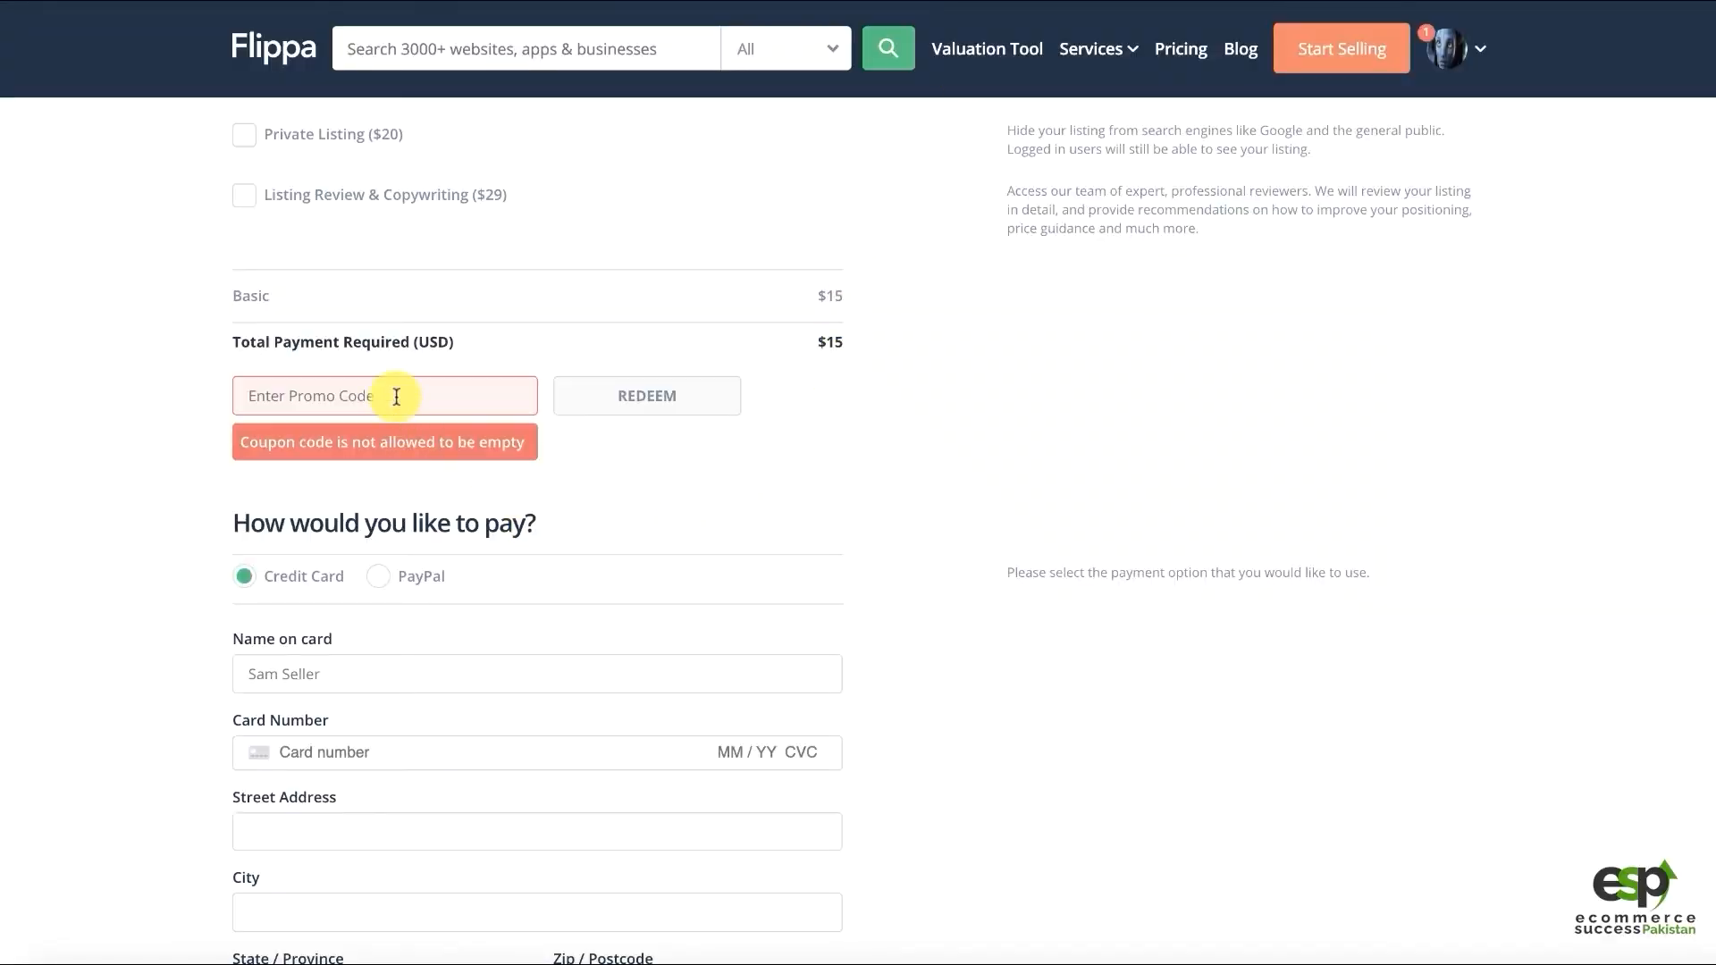
{"action": "key", "text": "ctrl+v"}
{"action": "left_click", "coordinate": [614, 397]}
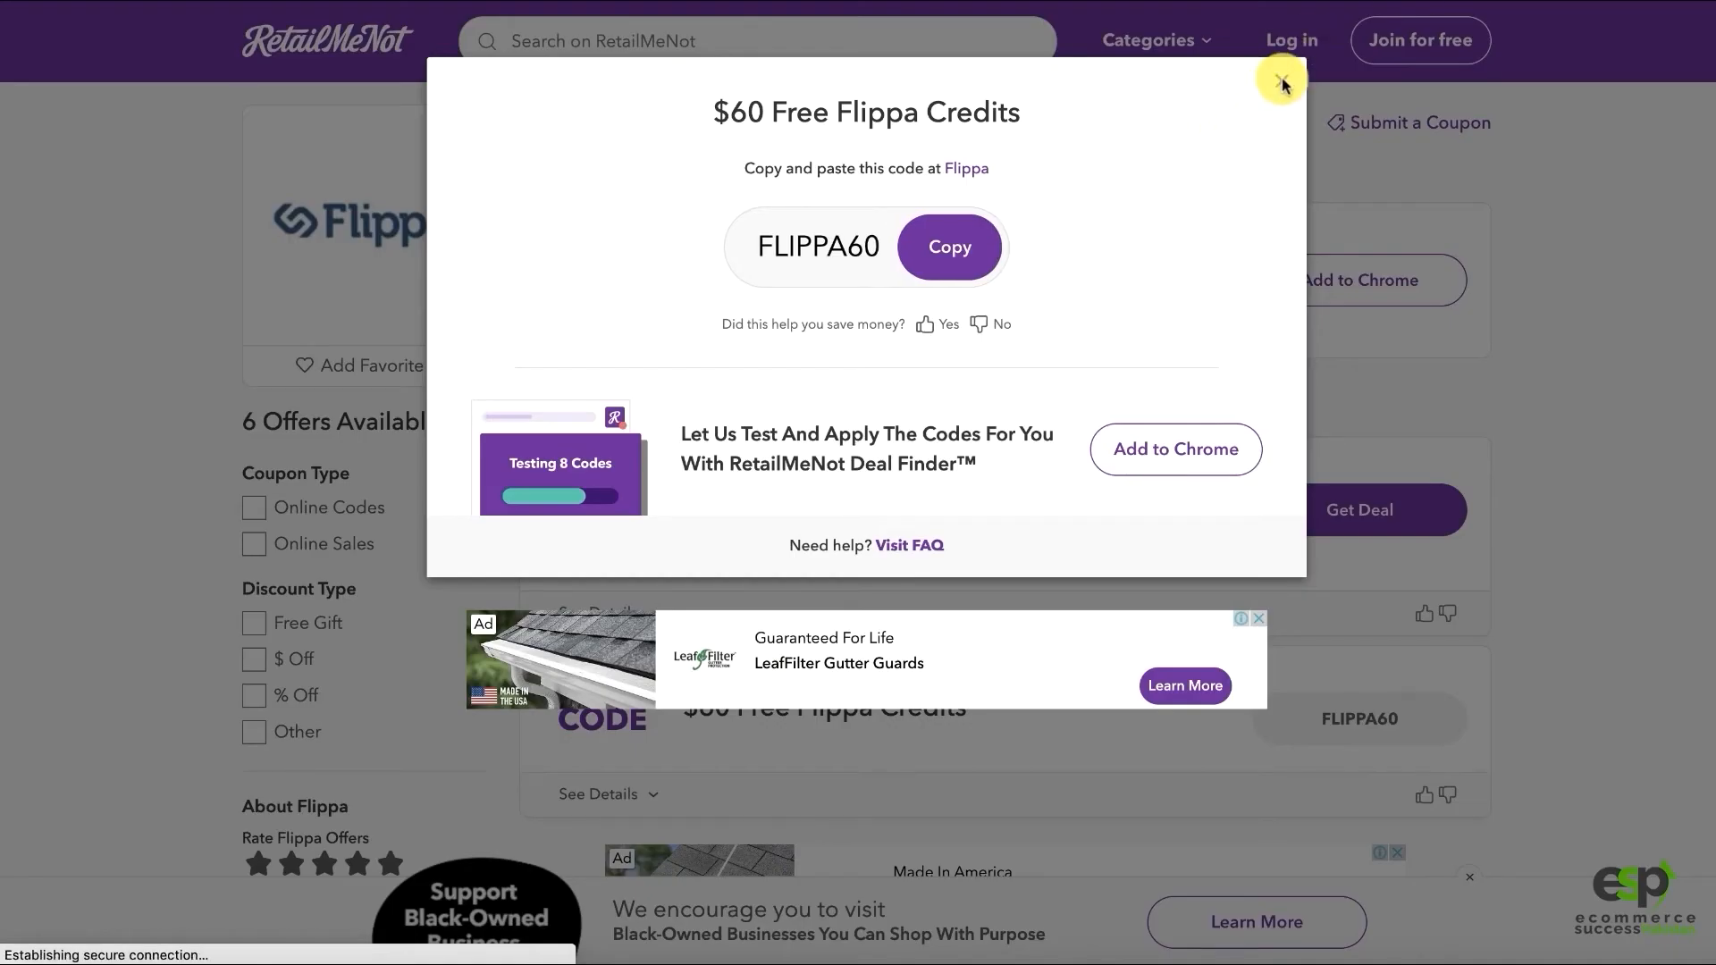
{"action": "left_click", "coordinate": [1283, 84]}
{"action": "scroll", "coordinate": [1460, 517], "scroll_direction": "down", "scroll_amount": 6}
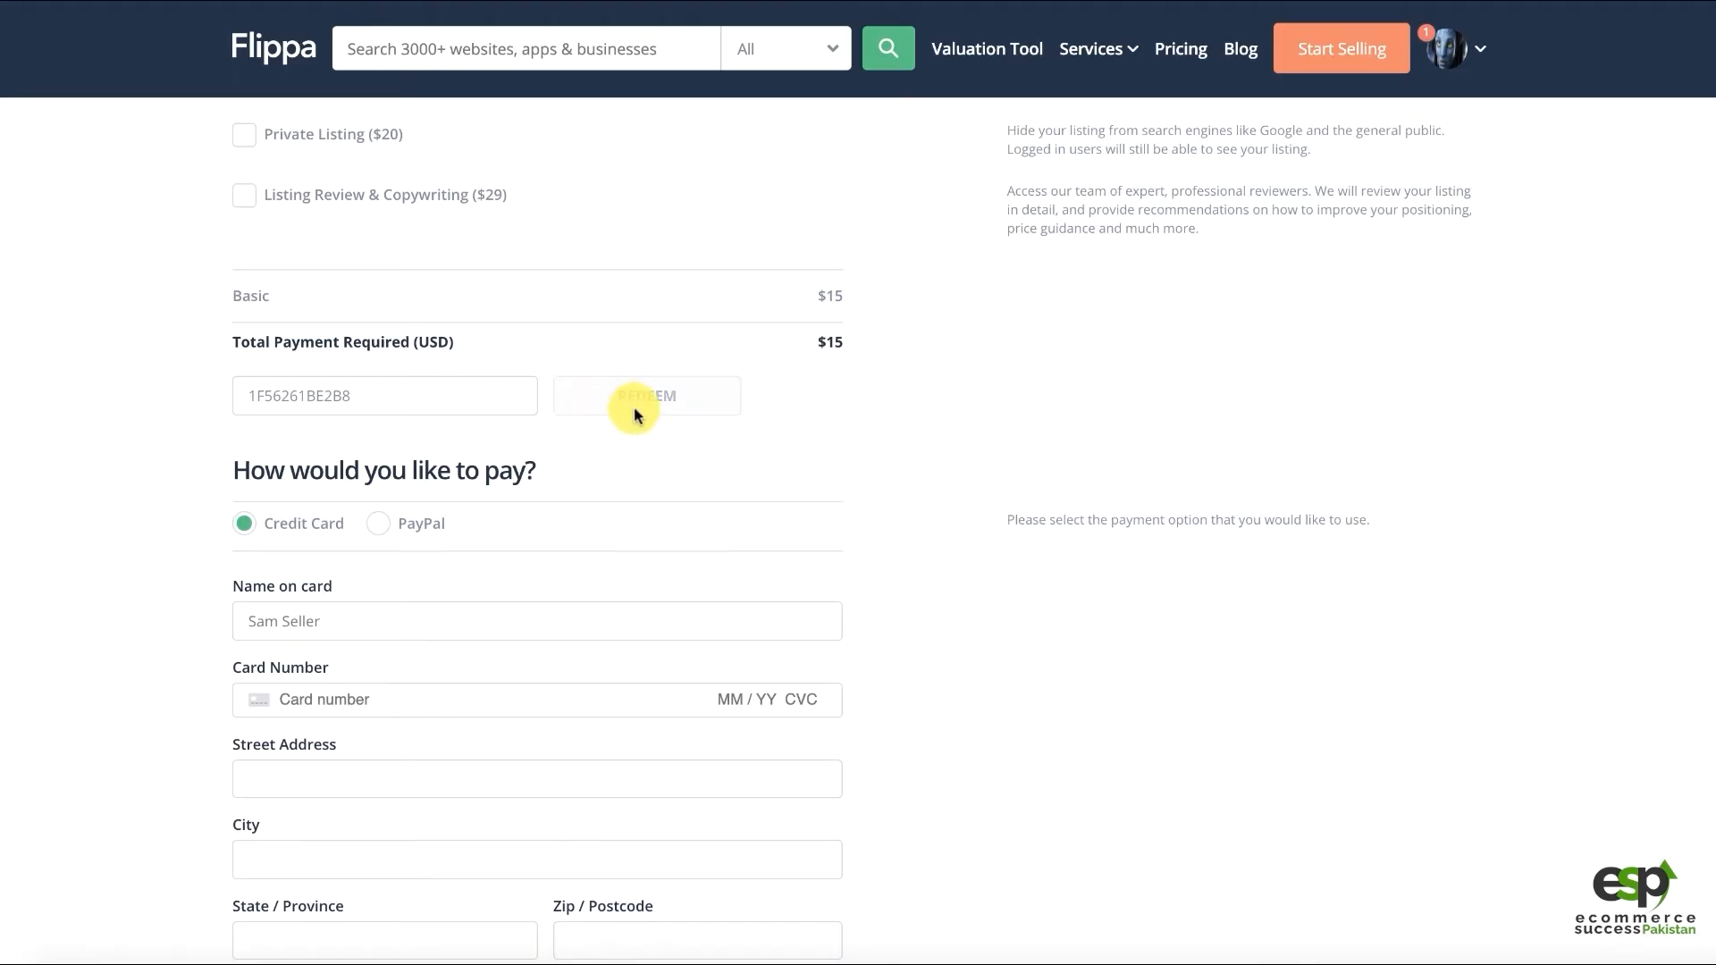
{"action": "left_click", "coordinate": [634, 406]}
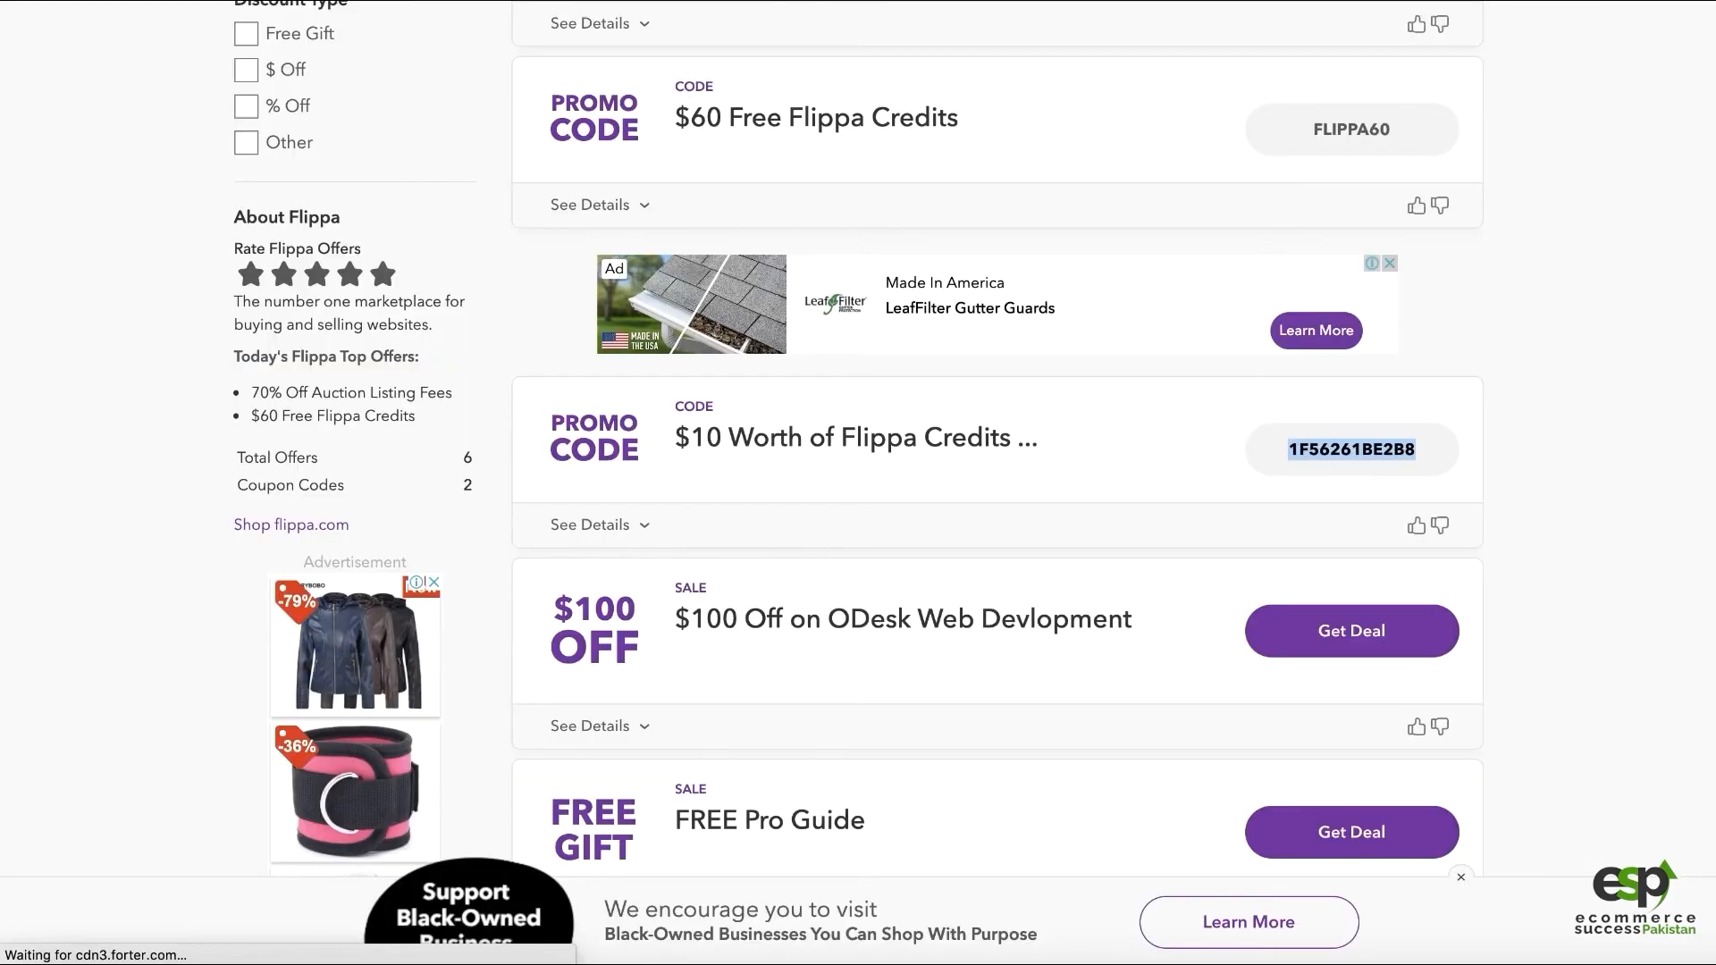
{"action": "scroll", "coordinate": [1475, 380], "scroll_direction": "down", "scroll_amount": 6}
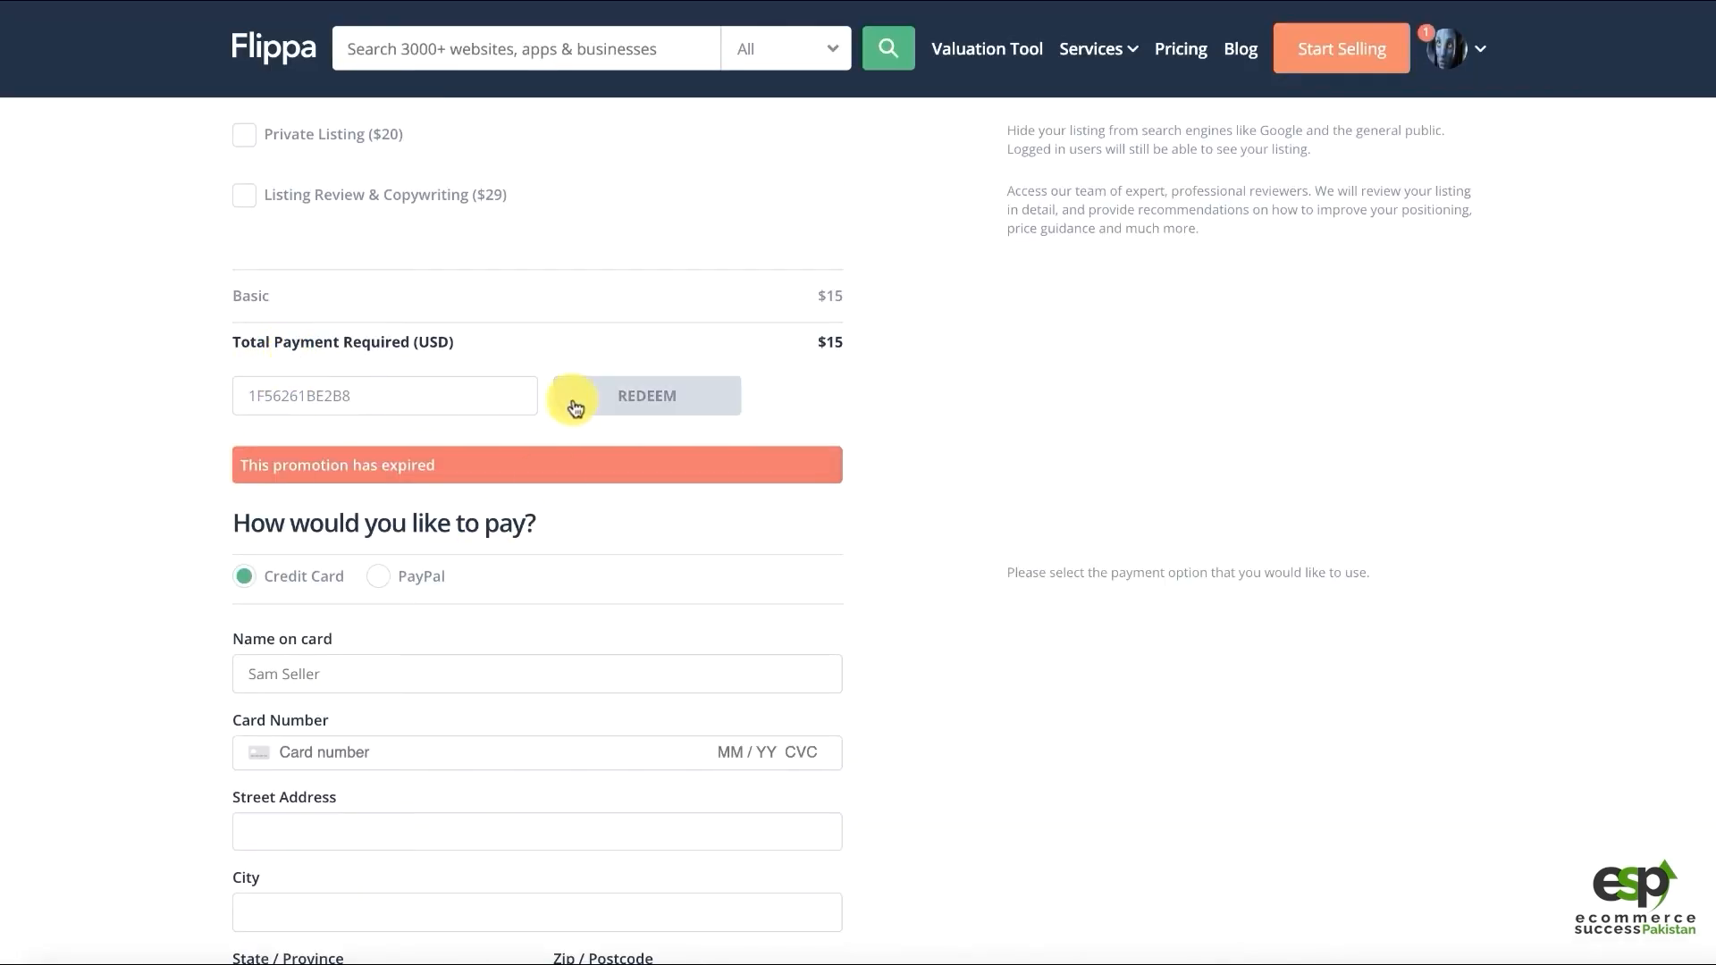
{"action": "double_click", "coordinate": [352, 395]}
{"action": "key", "text": "BackSpace"}
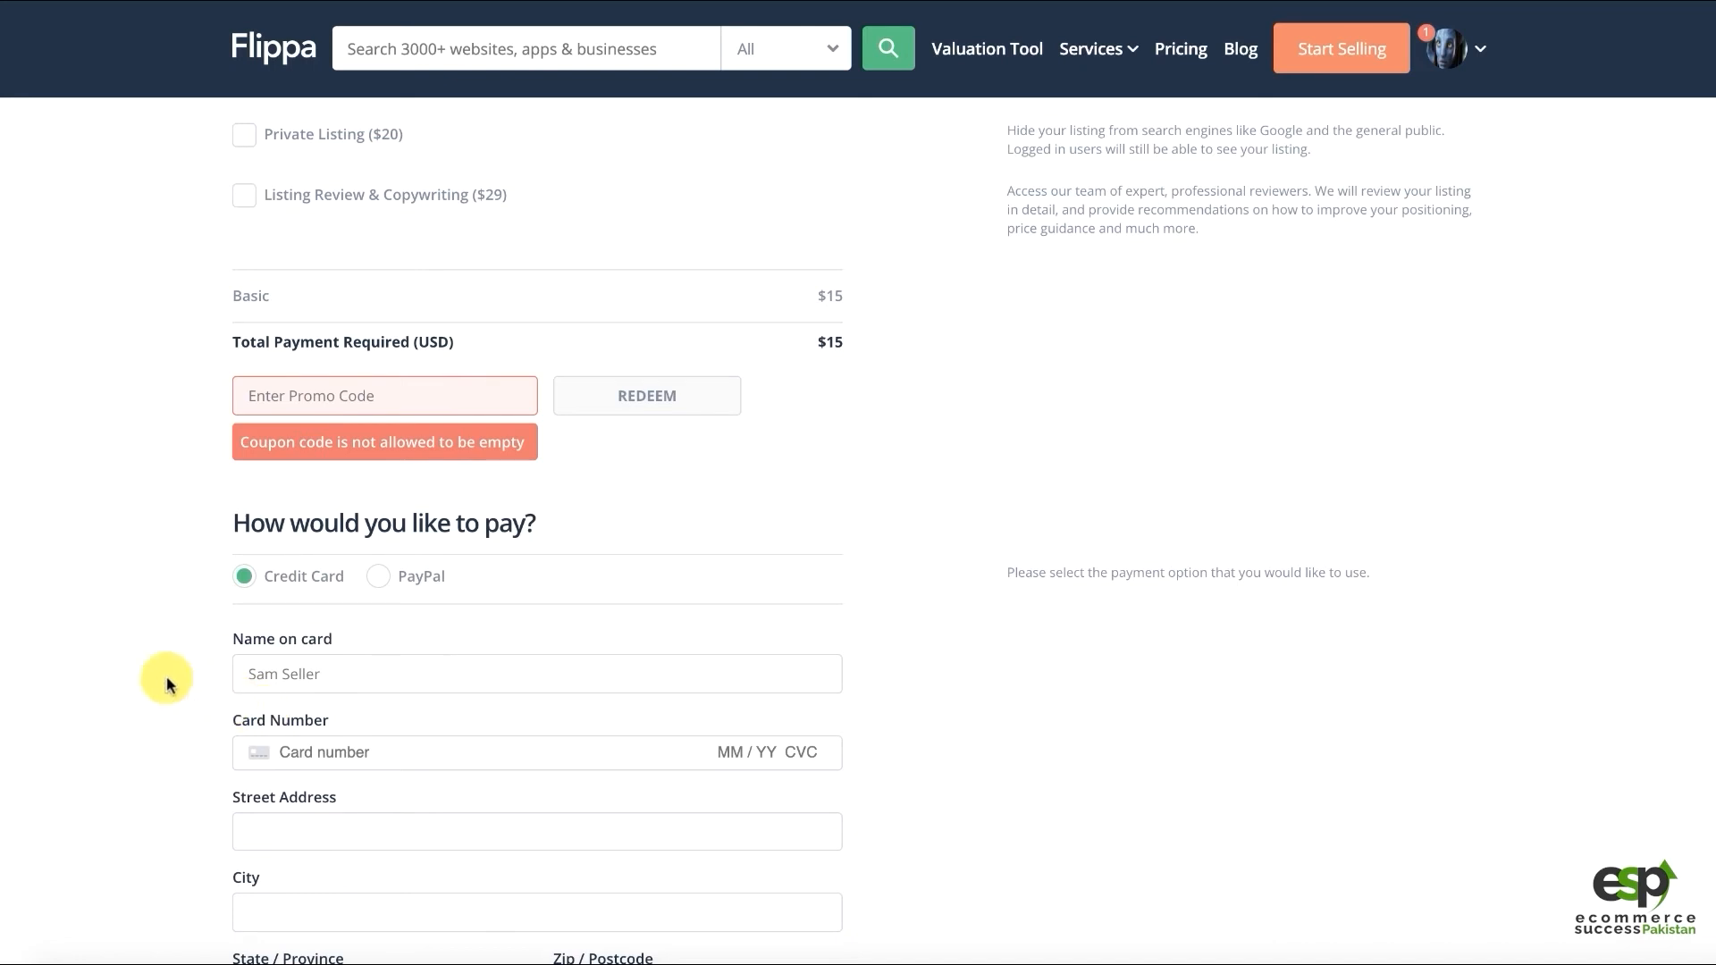
Enter the cardholder's full name as Name on card and begin the card number
{"action": "scroll", "coordinate": [174, 644], "scroll_direction": "down", "scroll_amount": 4}
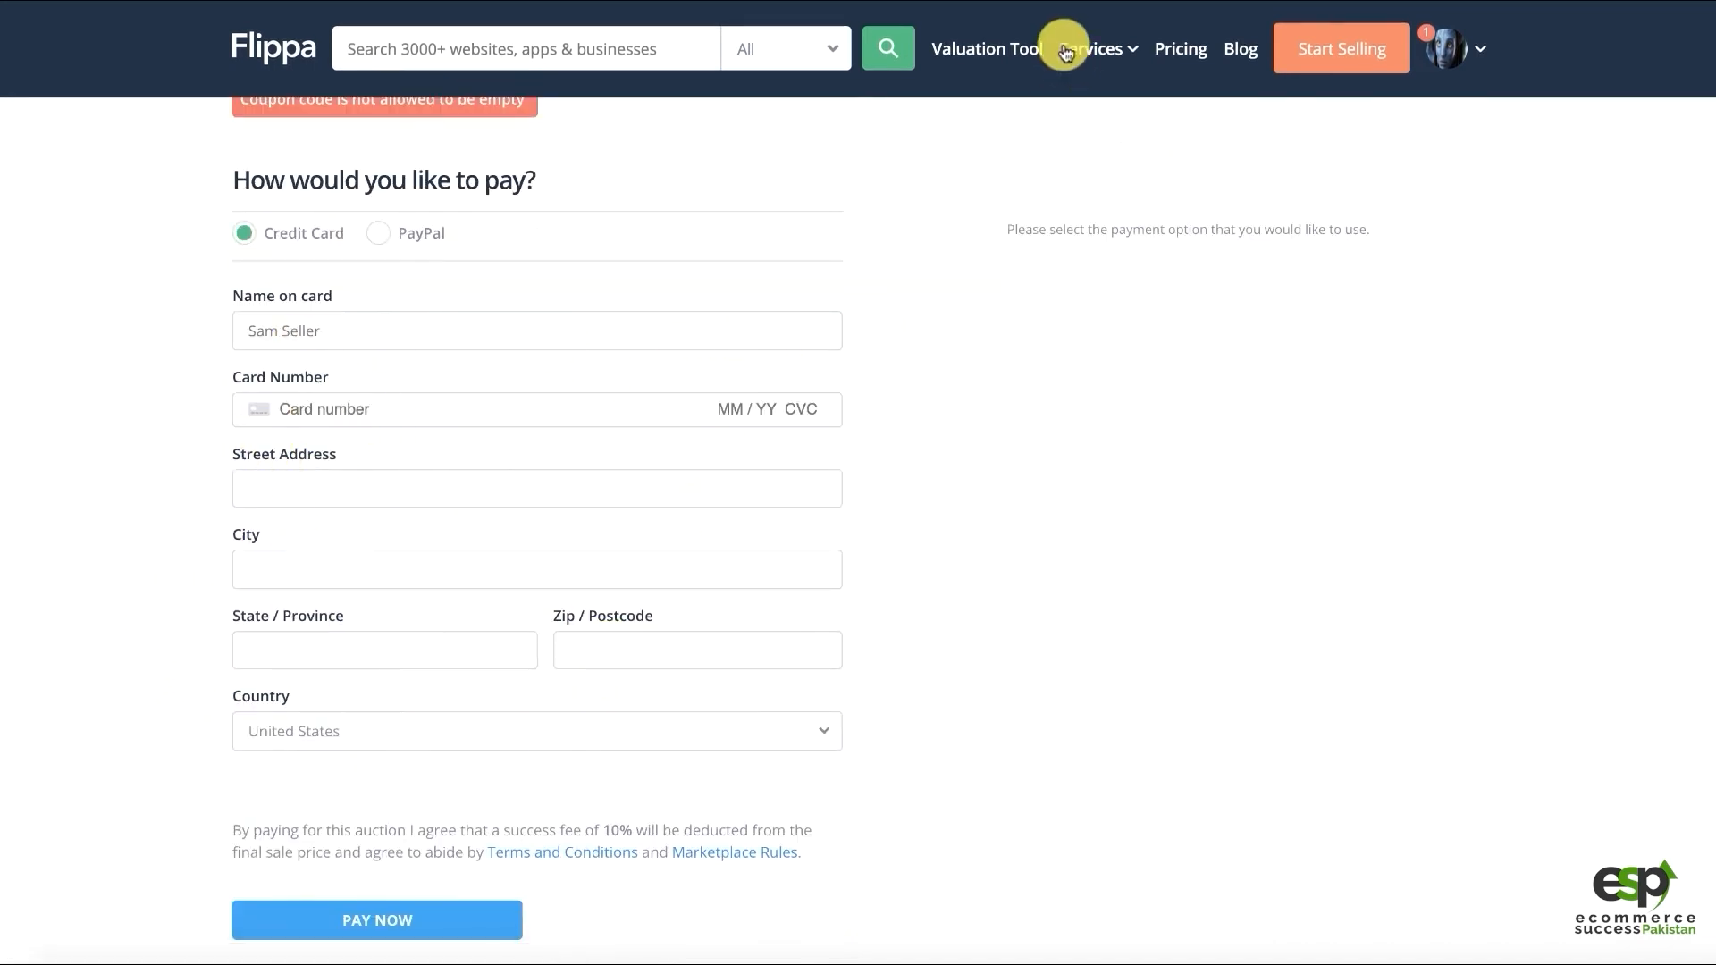
{"action": "left_click", "coordinate": [1221, 1]}
{"action": "left_click", "coordinate": [367, 334]}
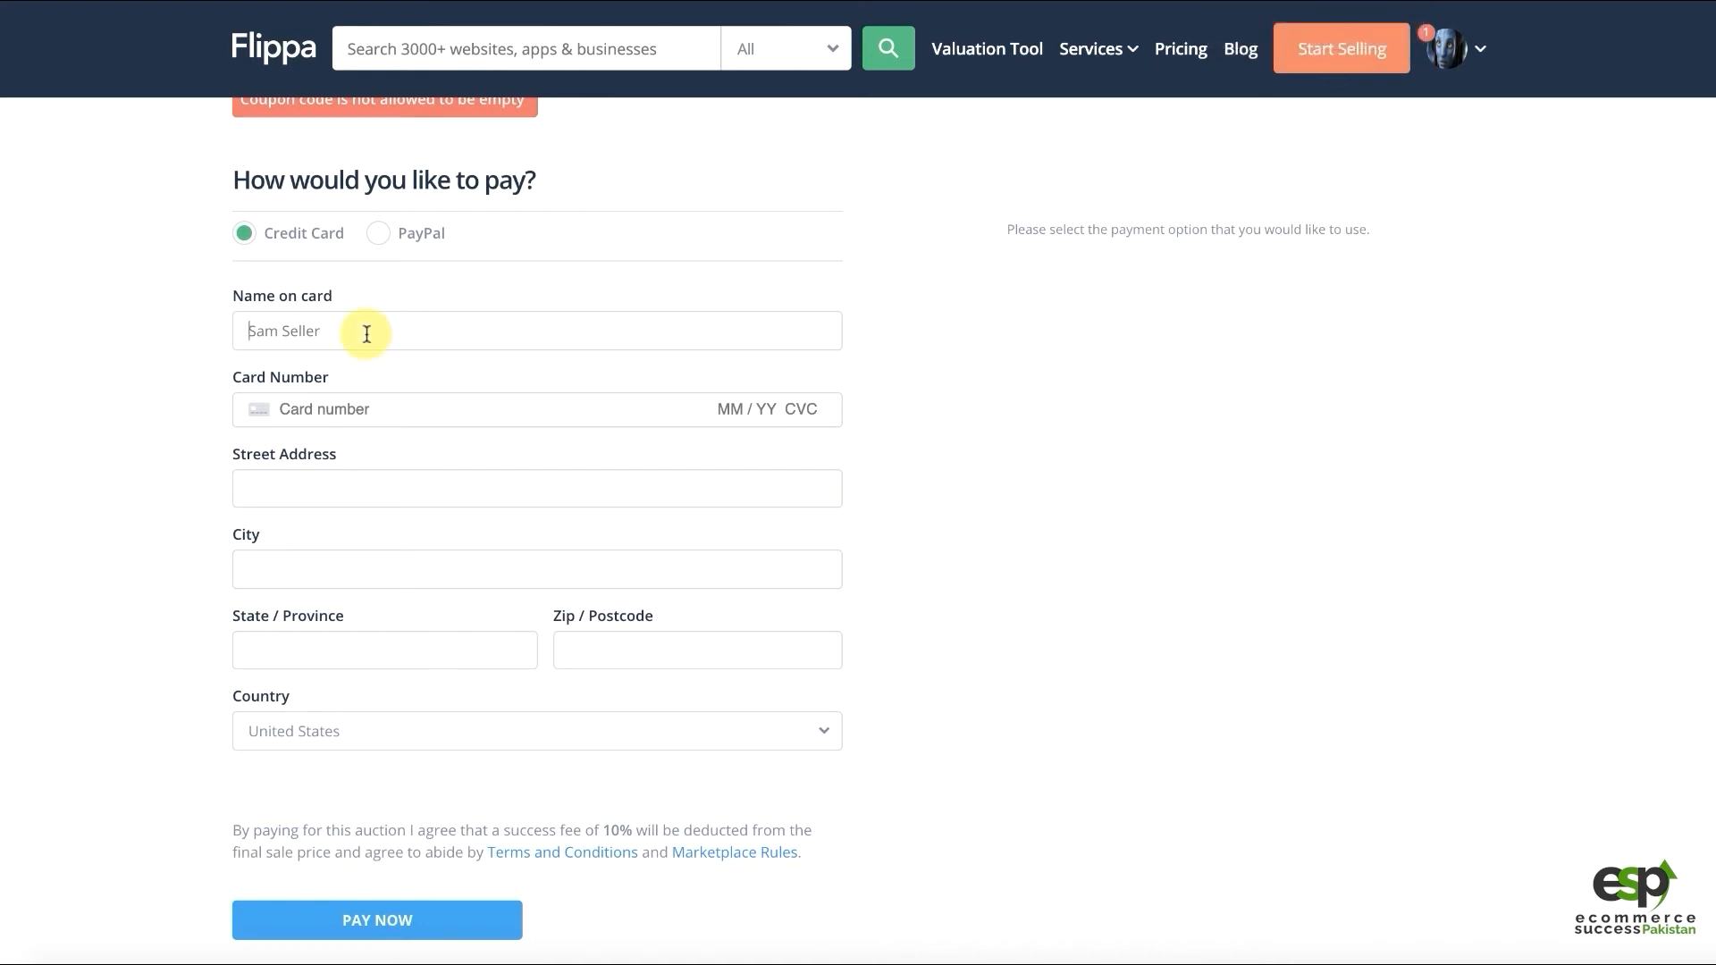
{"action": "left_click", "coordinate": [426, 410]}
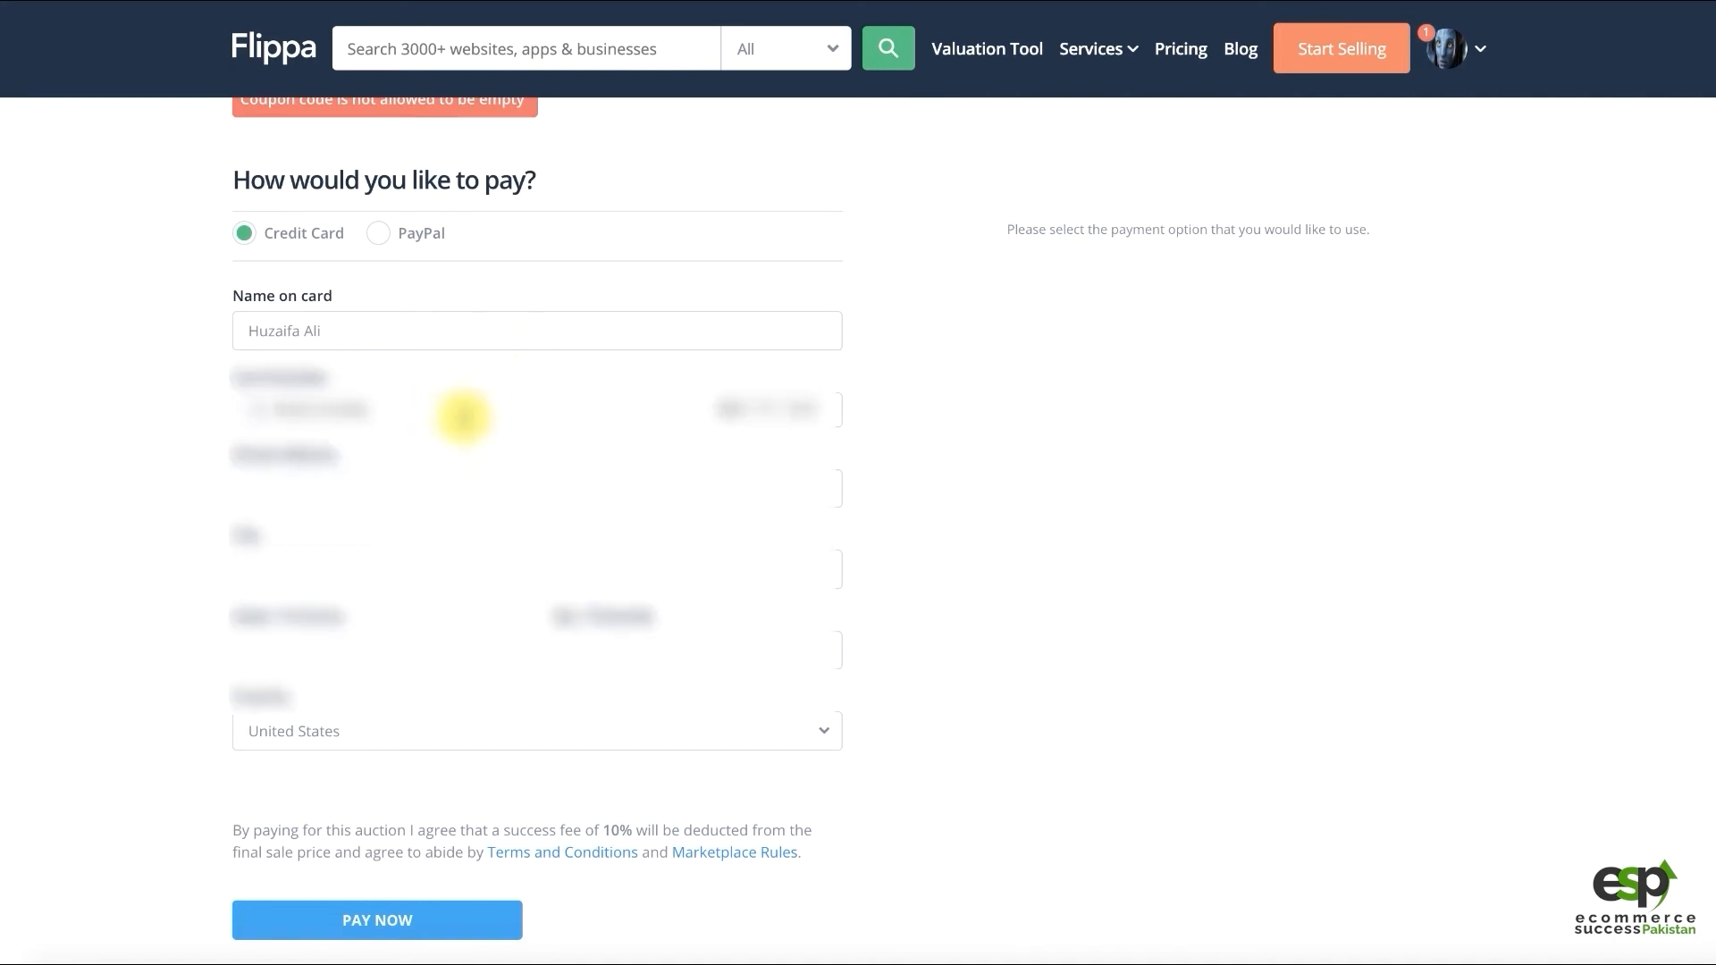
{"action": "type", "text": "4"}
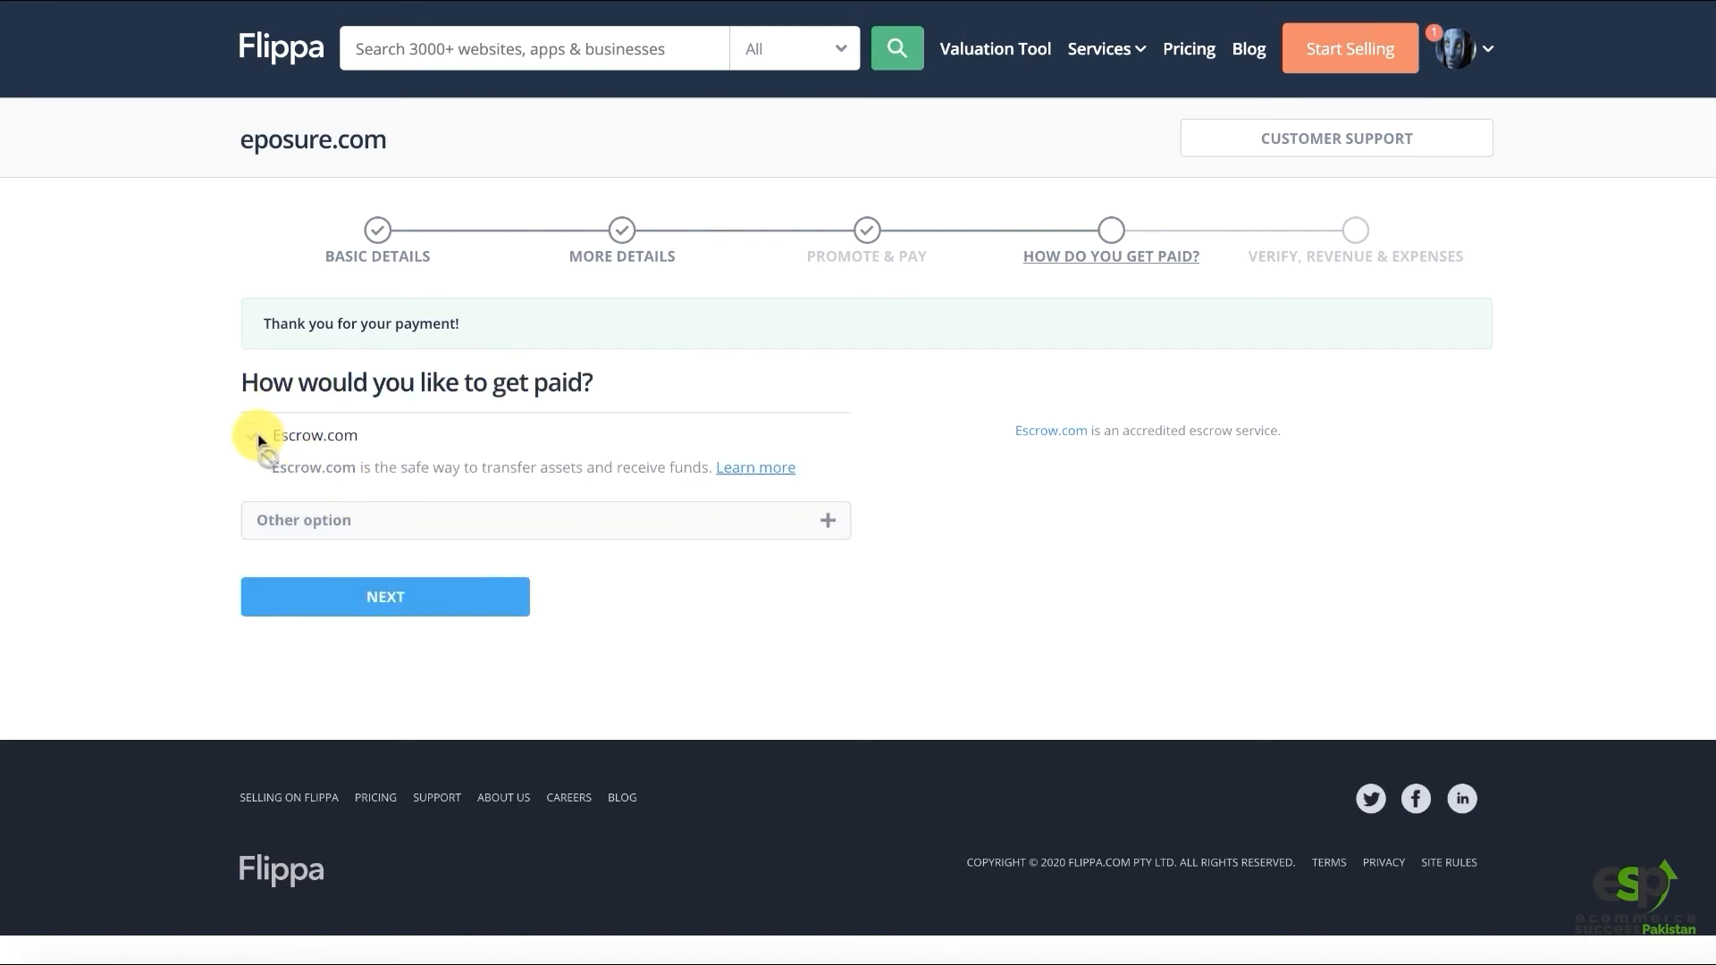
Add PayPal as the payout method with the PayPal email, then continue to ownership verification
{"action": "left_click", "coordinate": [300, 520]}
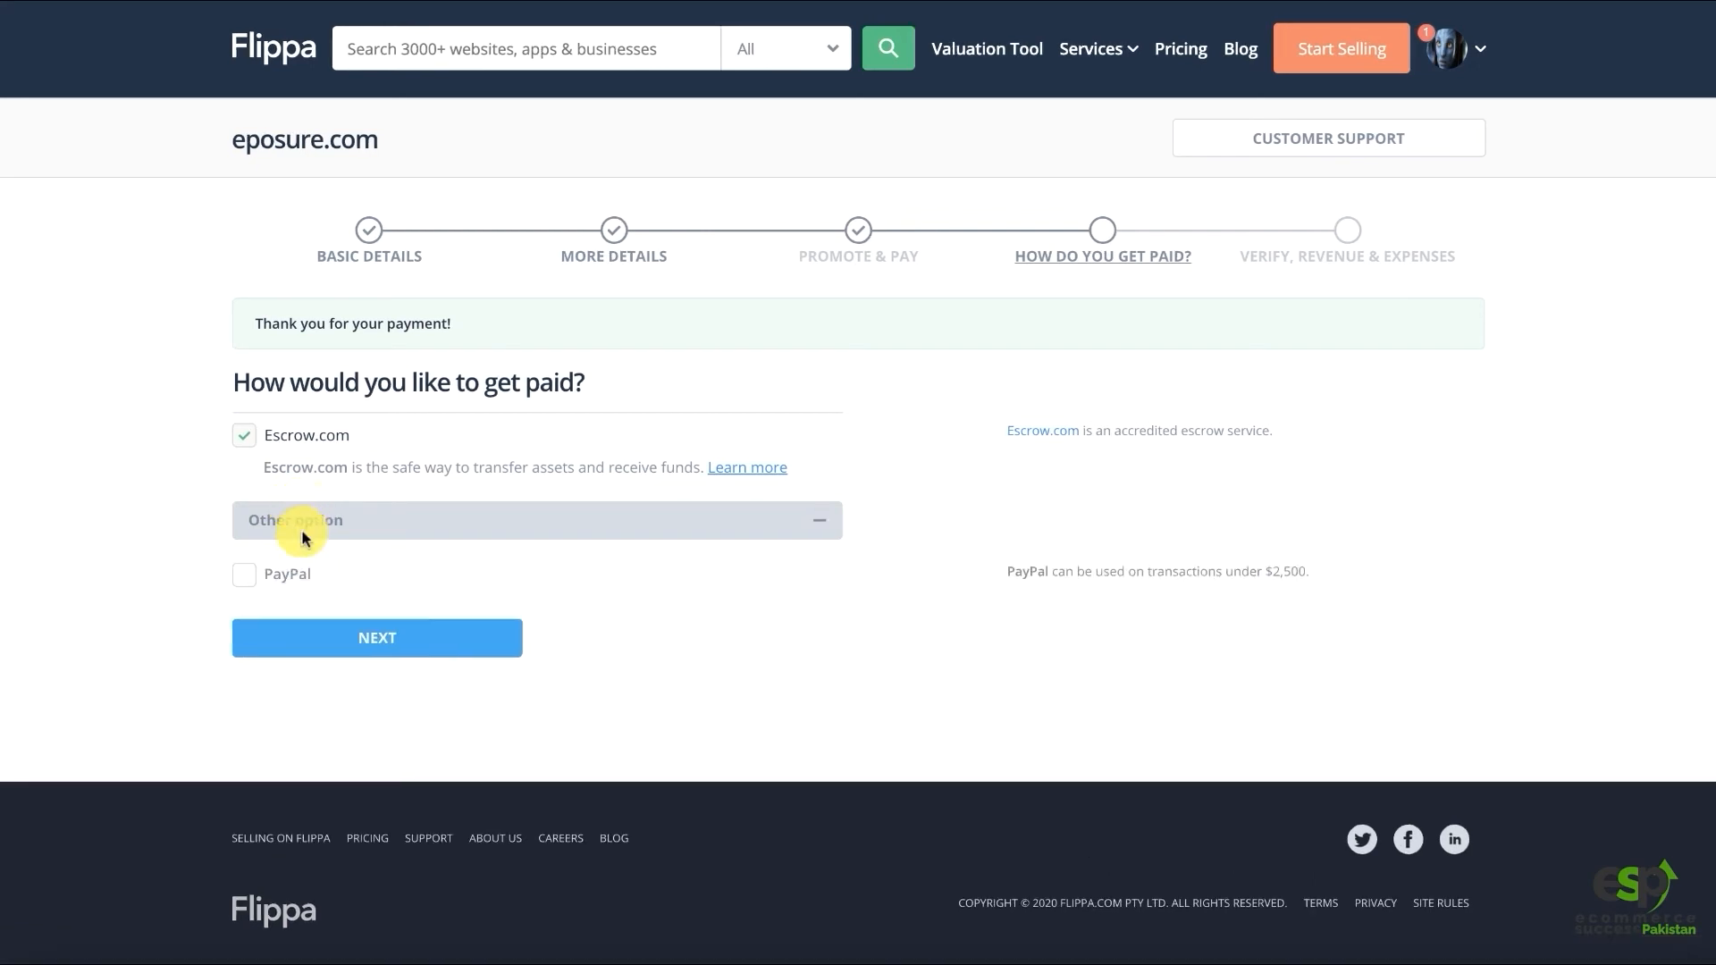
{"action": "left_click", "coordinate": [280, 584]}
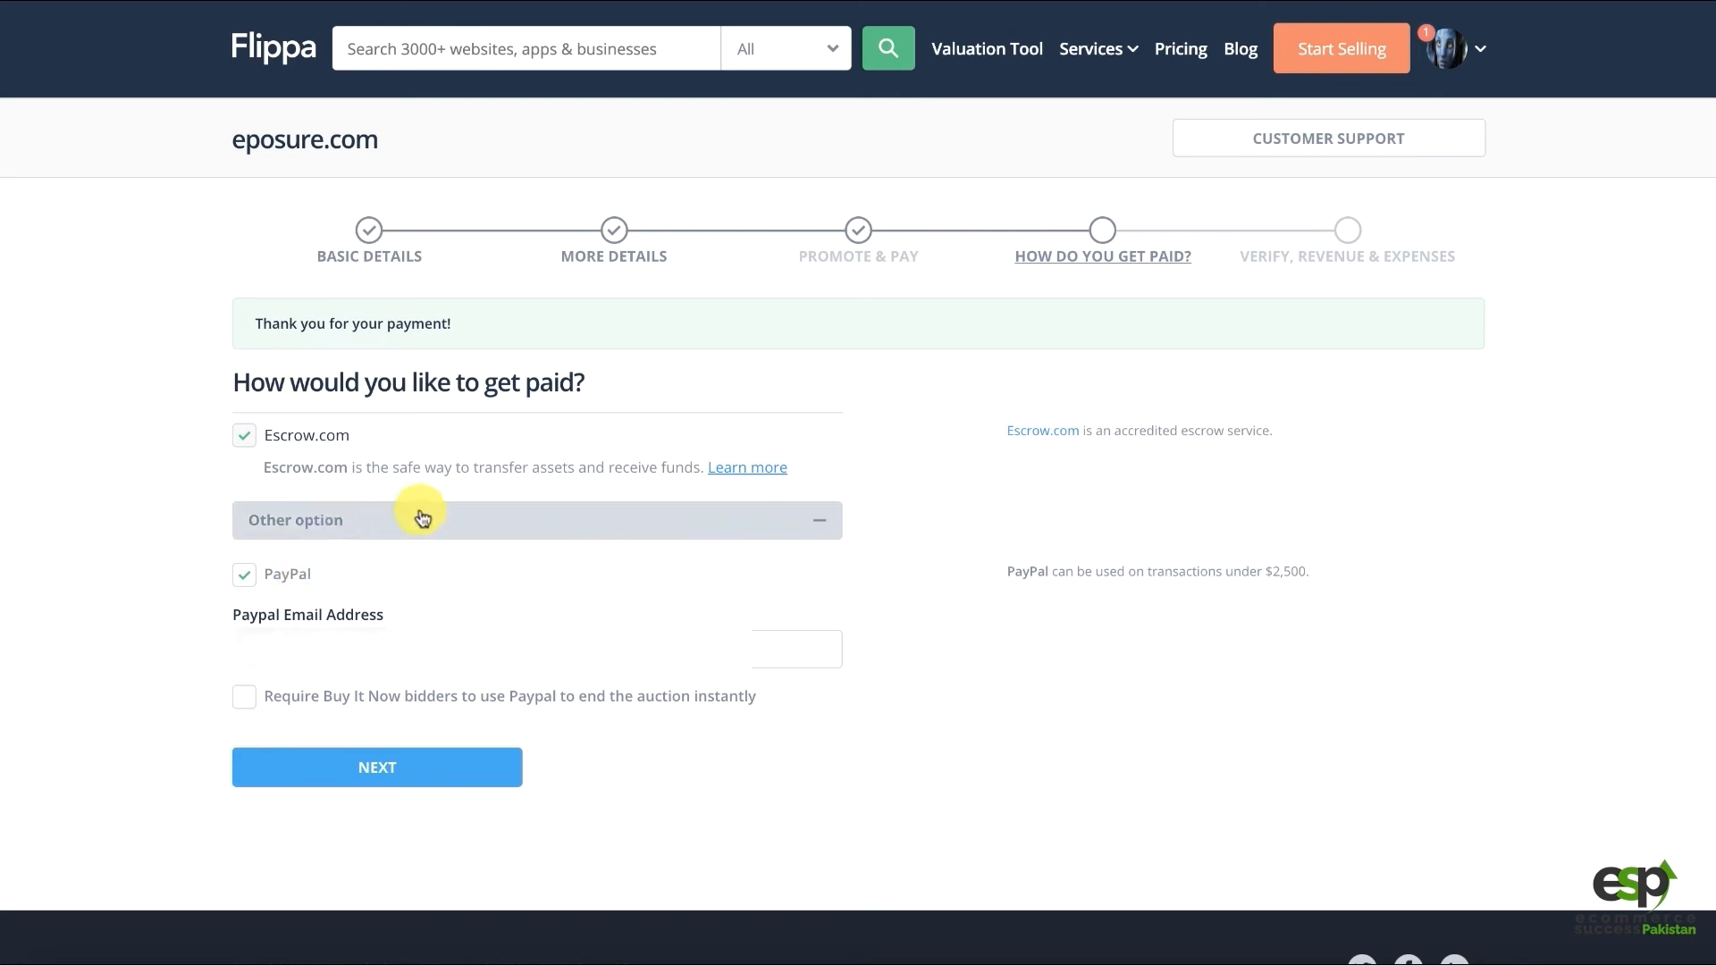
{"action": "left_click", "coordinate": [243, 437]}
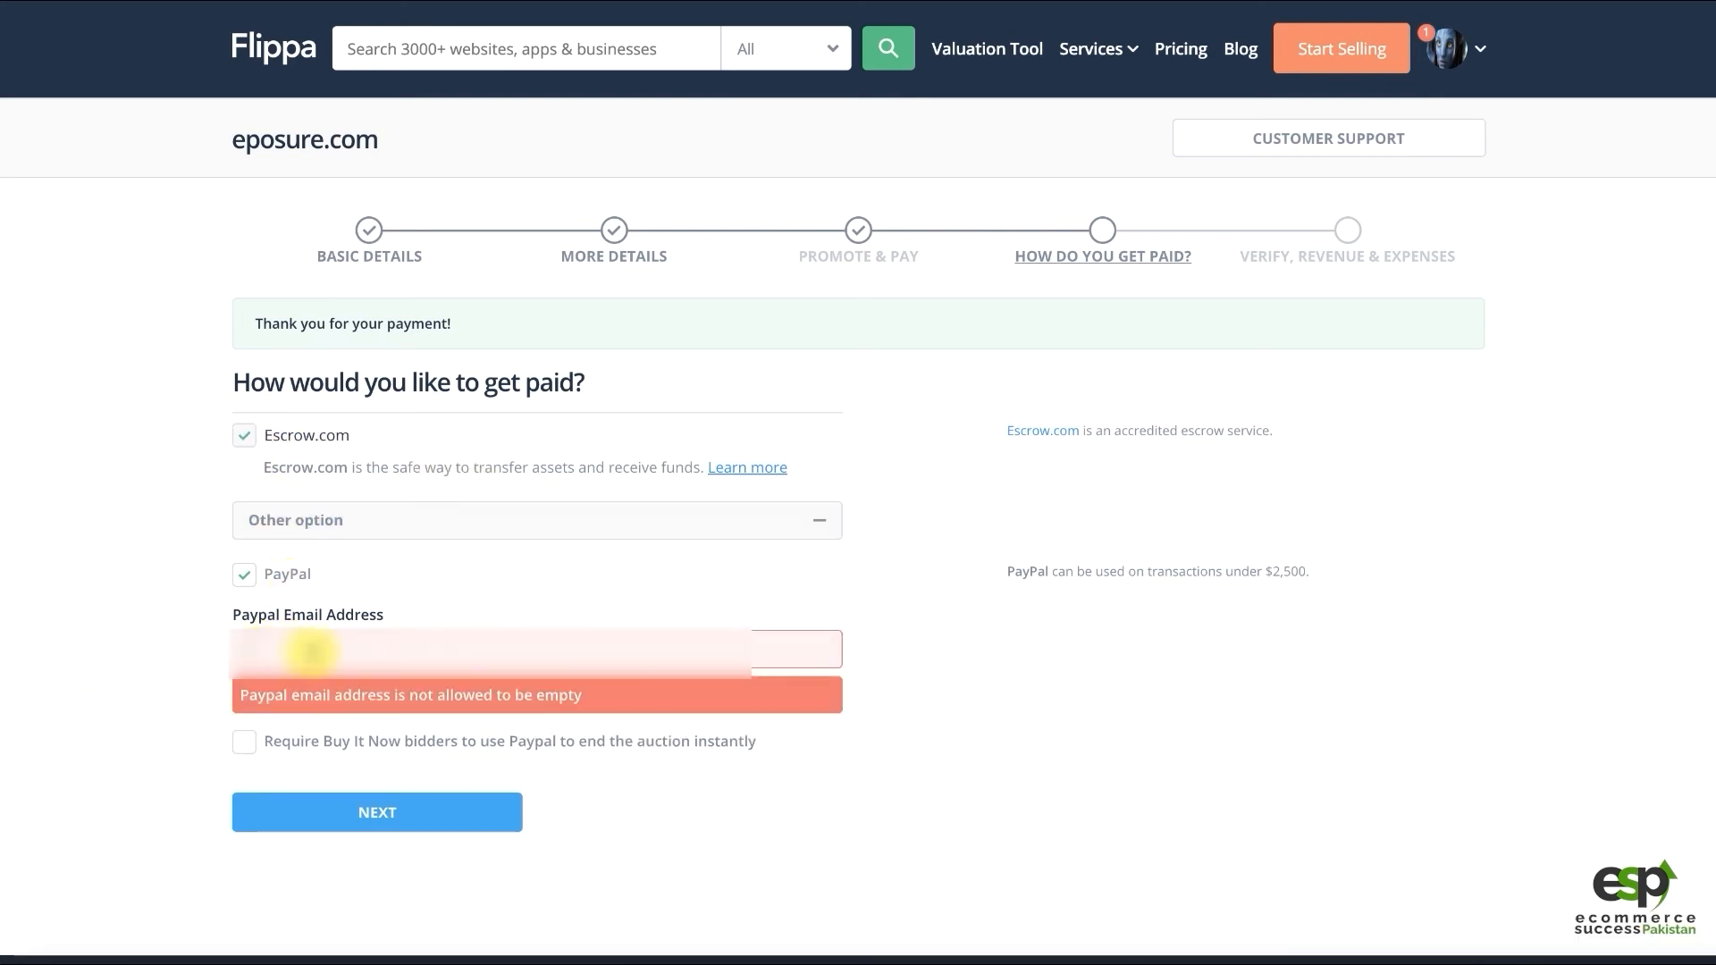
{"action": "type", "text": "sh"}
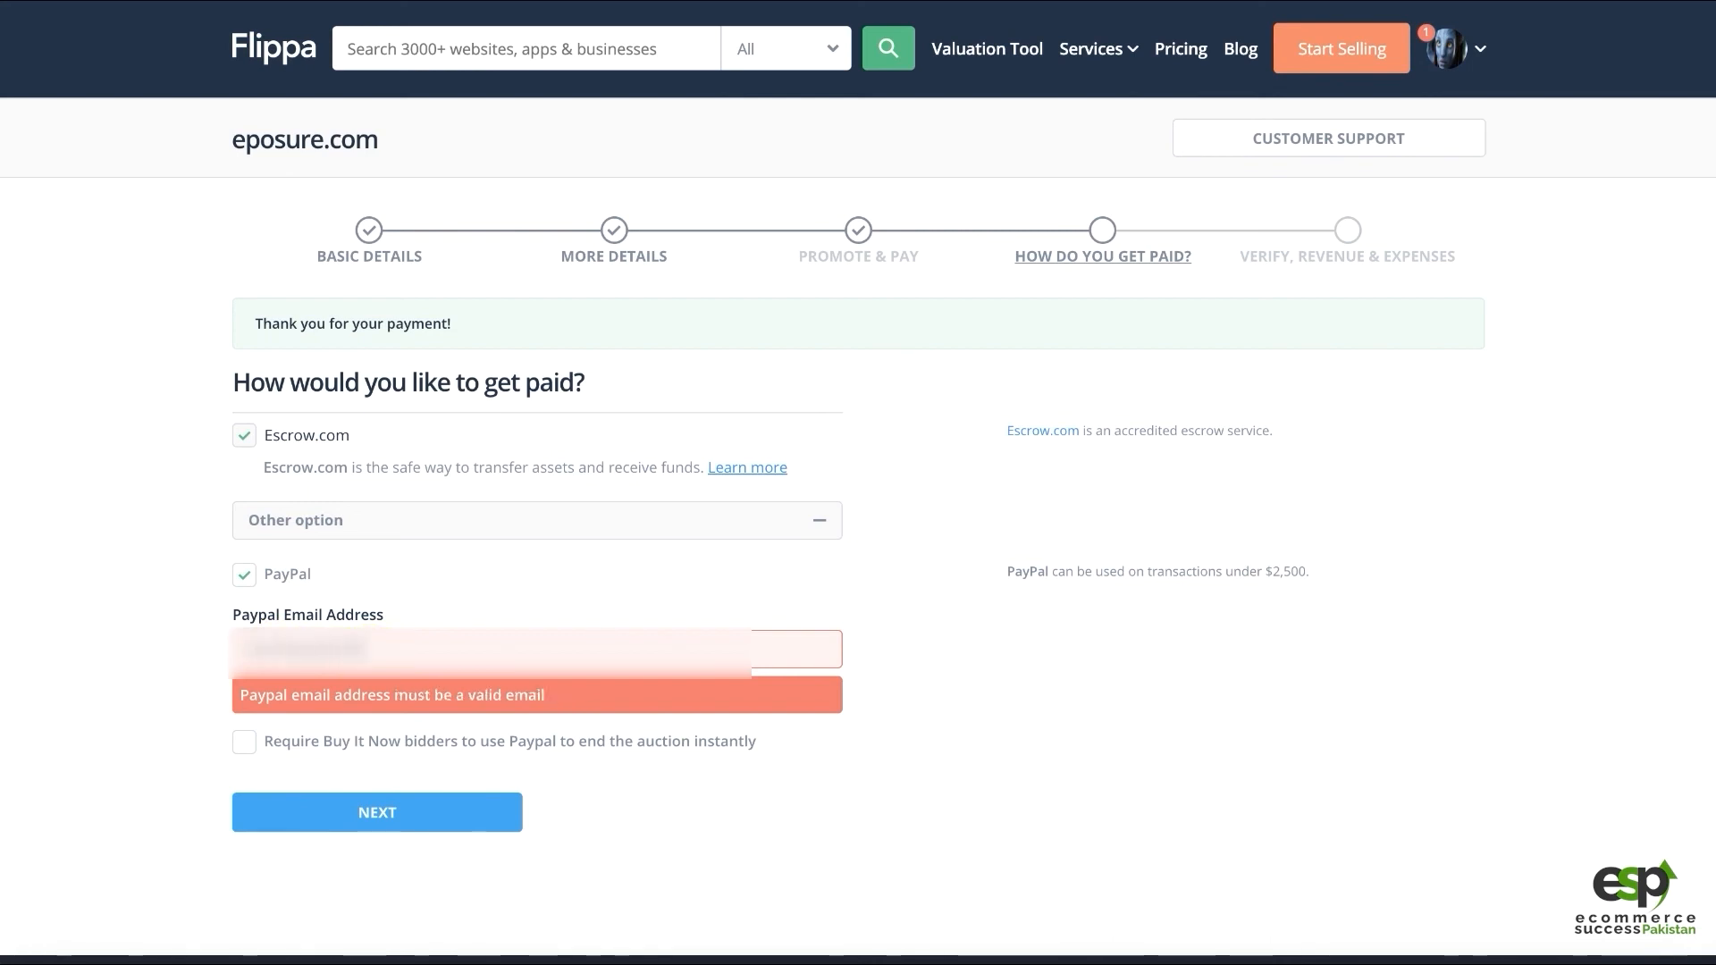
{"action": "type", "text": ".com"}
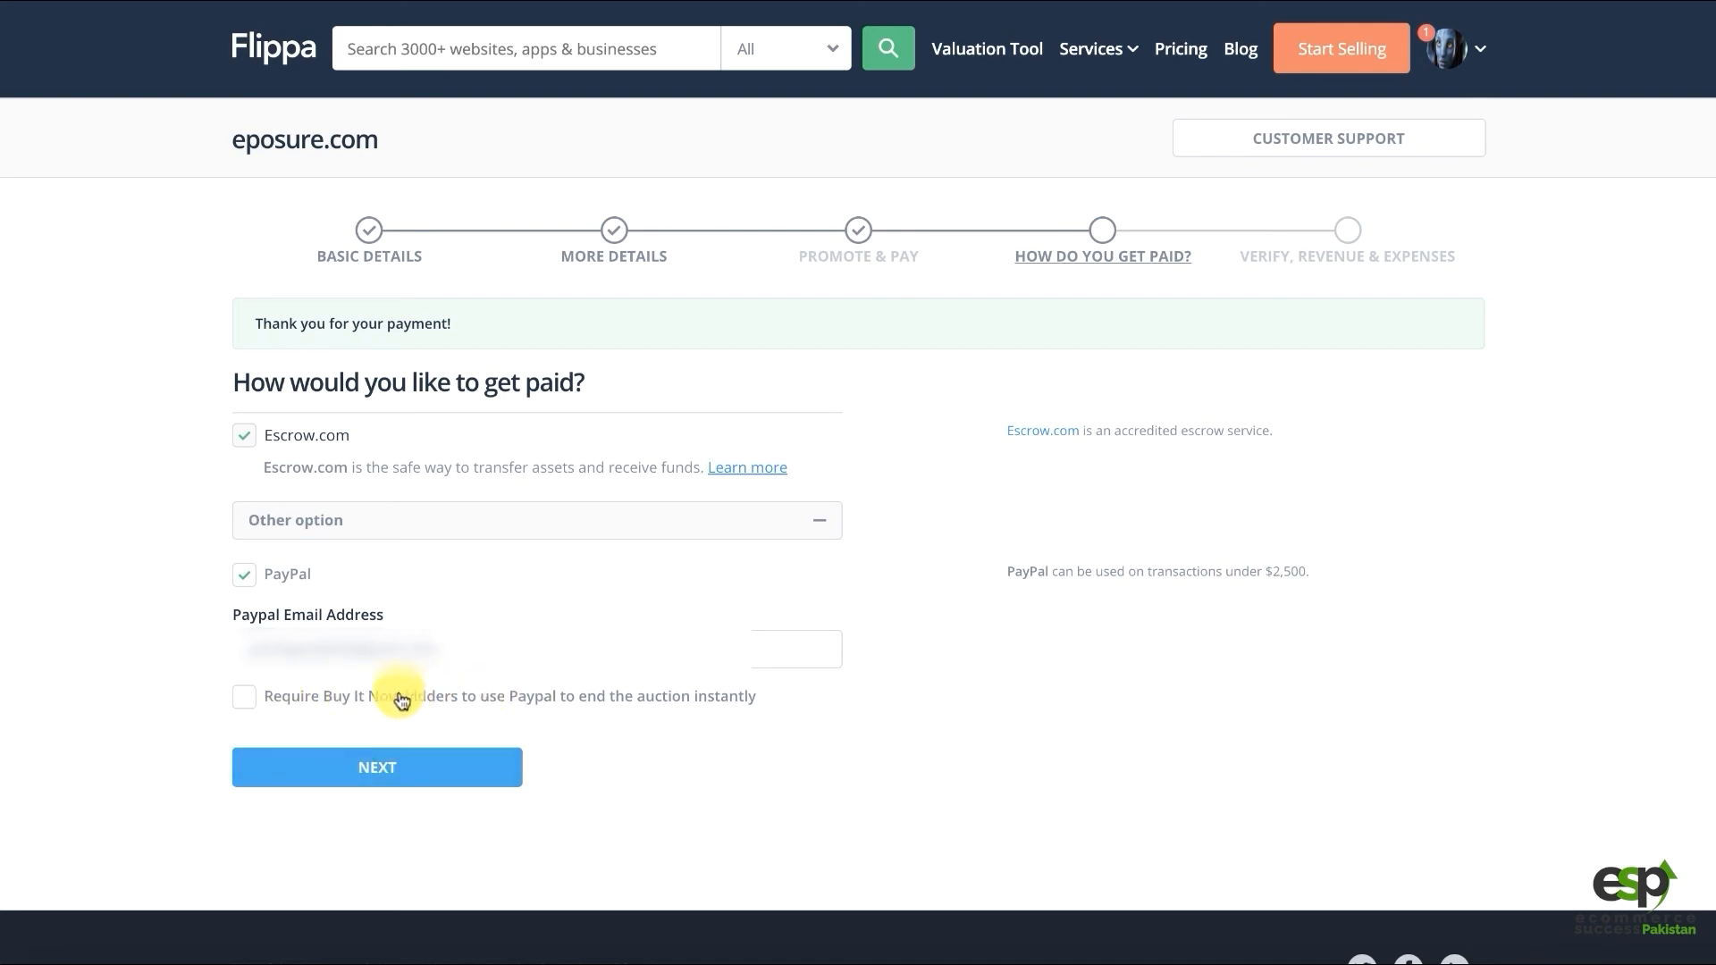
{"action": "left_click", "coordinate": [374, 770]}
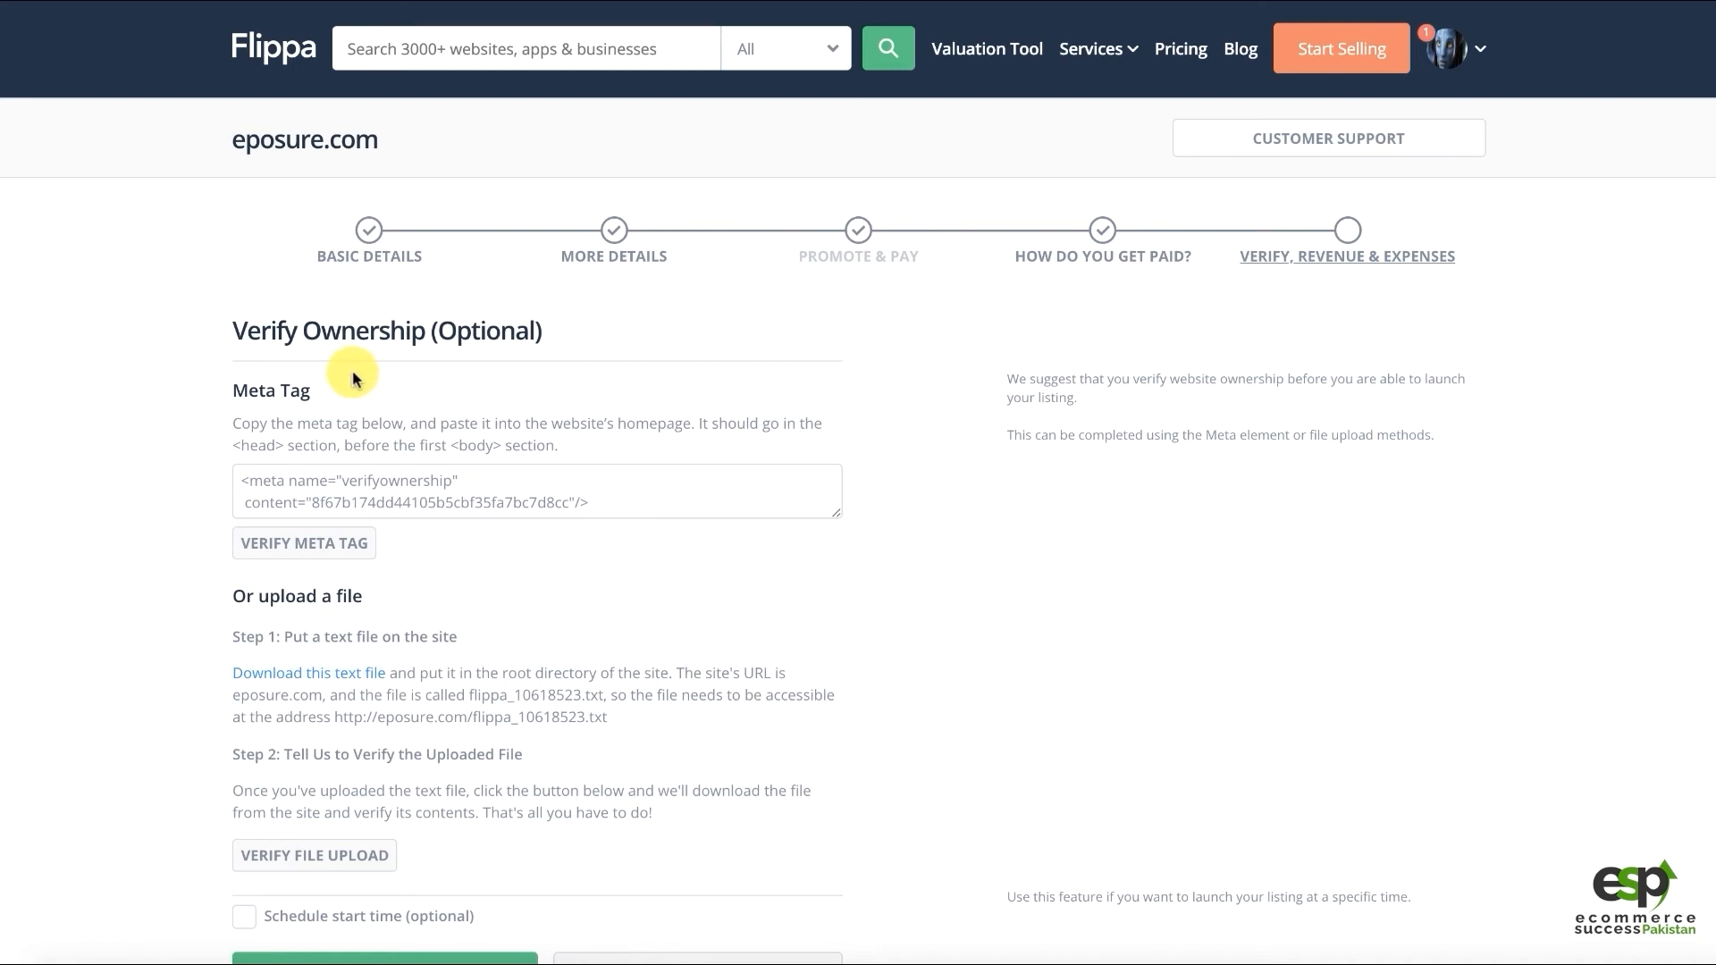
Review the ownership verification options, noting that verifying is optional and the meta tag method
{"action": "left_click_drag", "start_coordinate": [471, 332], "coordinate": [532, 320]}
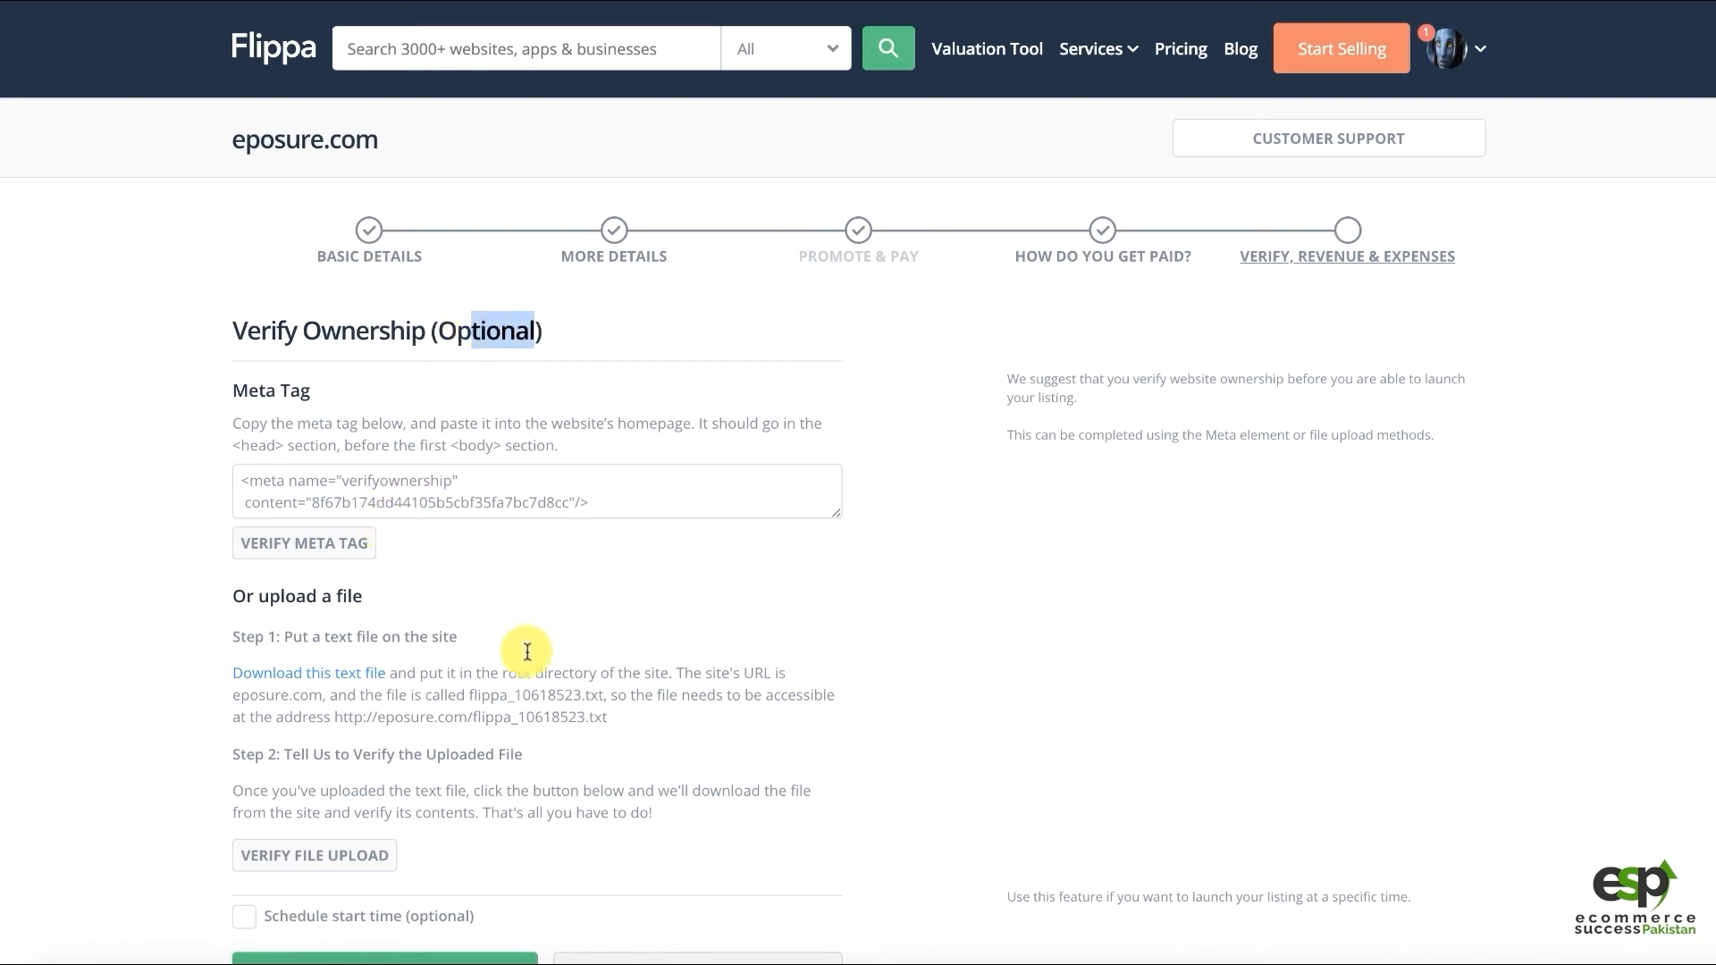
{"action": "scroll", "coordinate": [490, 581], "scroll_direction": "down", "scroll_amount": 2}
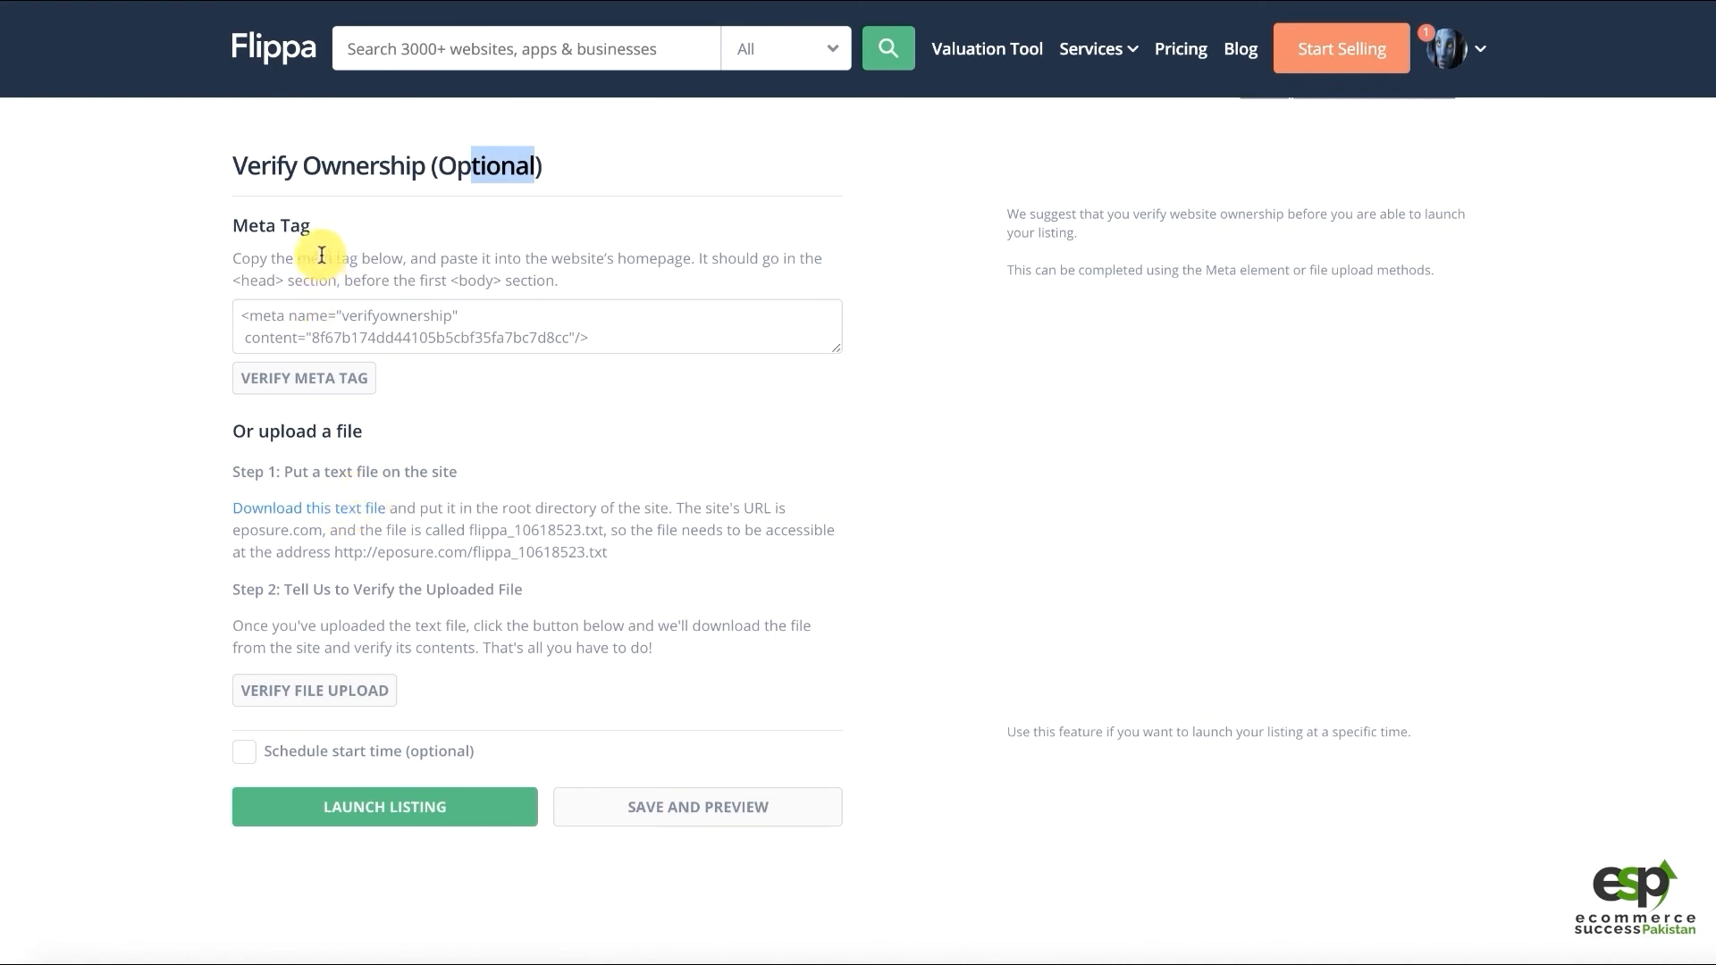
{"action": "left_click_drag", "start_coordinate": [319, 259], "coordinate": [342, 259]}
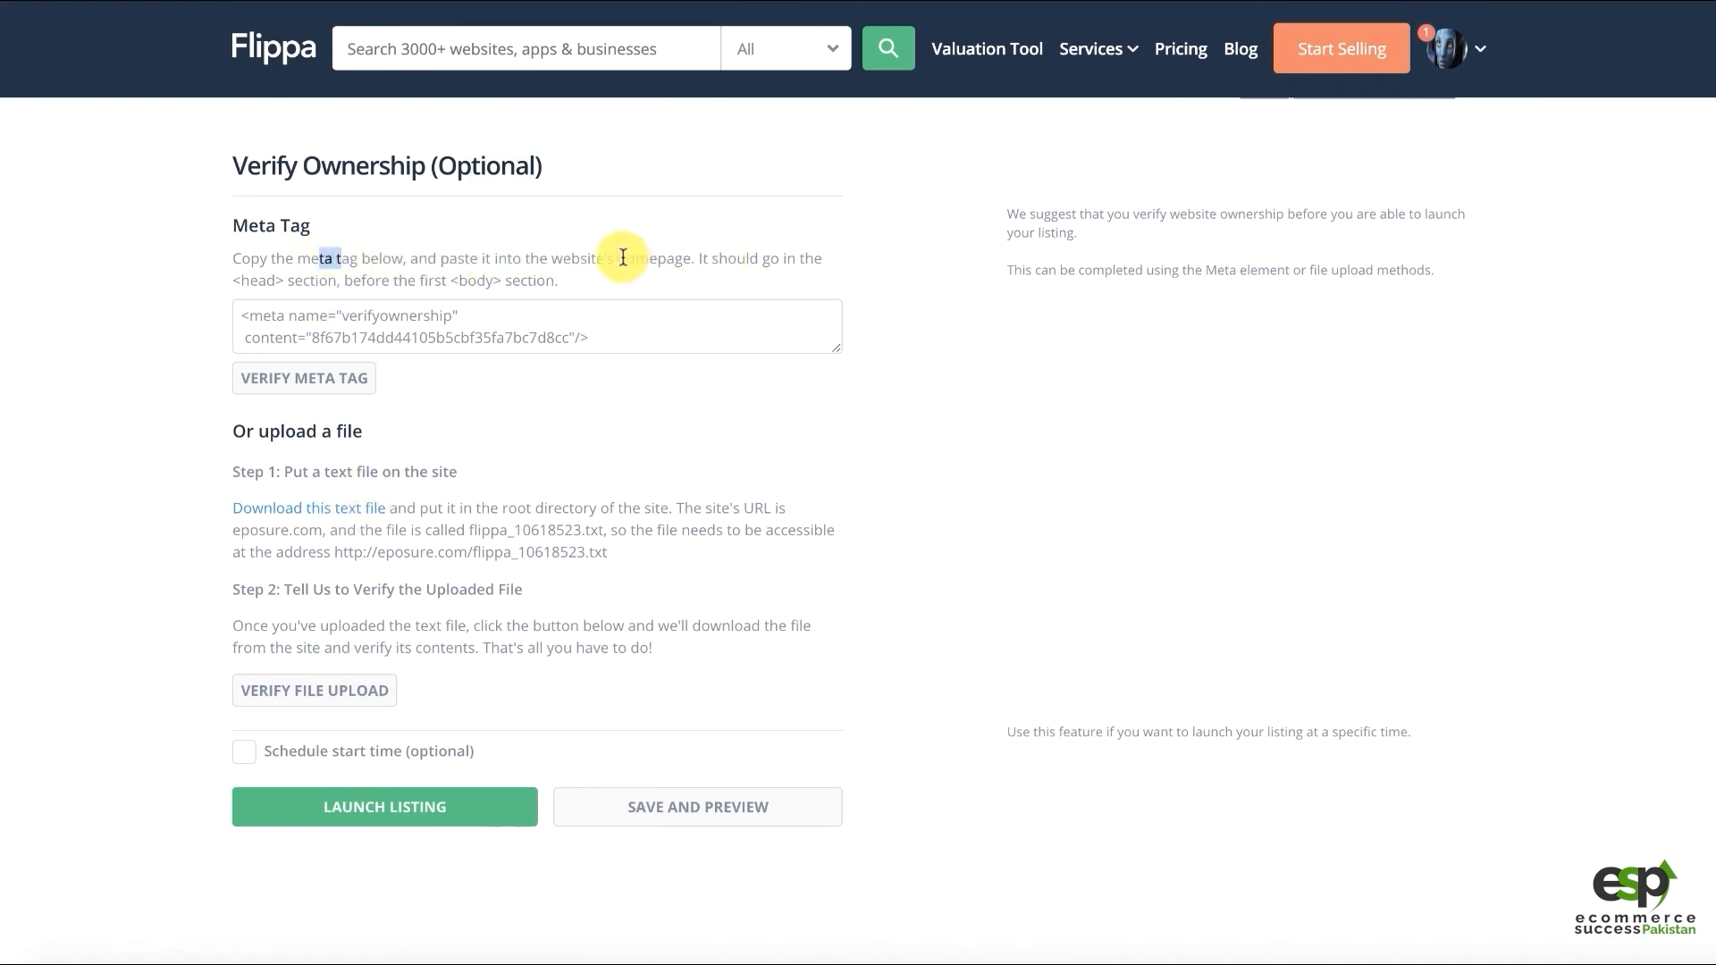
{"action": "double_click", "coordinate": [653, 258]}
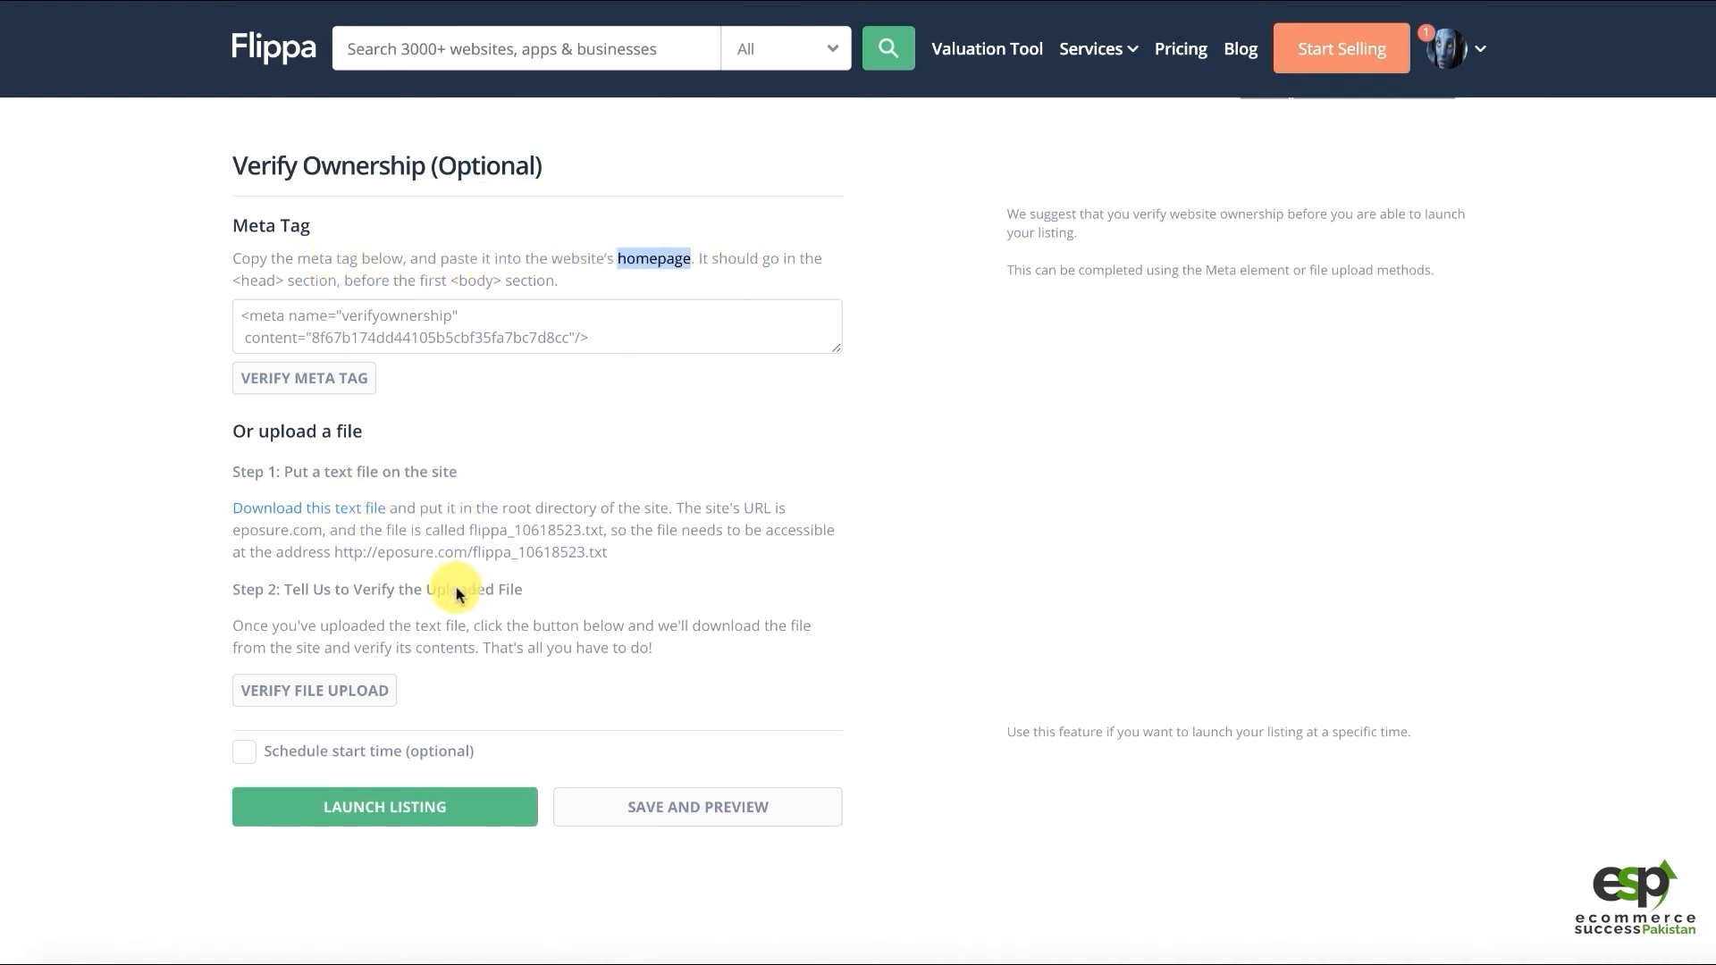
Download flippa_10618523.txt and note the eposure.com address where it must be placed
{"action": "left_click", "coordinate": [365, 518]}
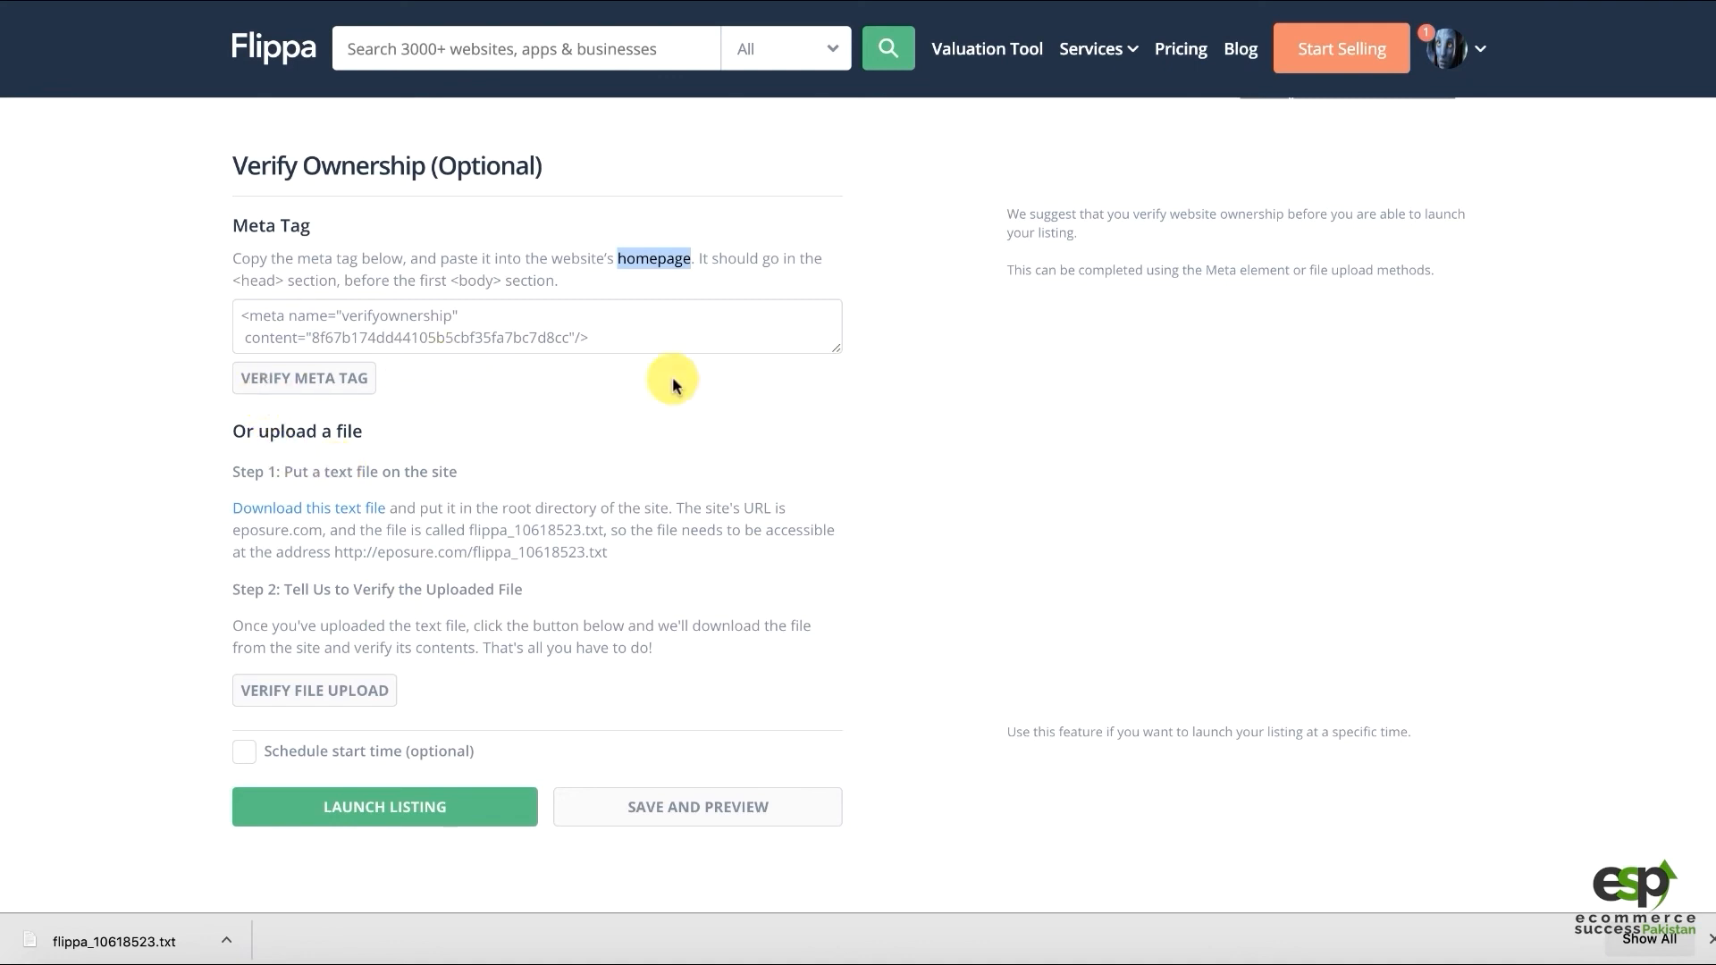
{"action": "left_click", "coordinate": [627, 332]}
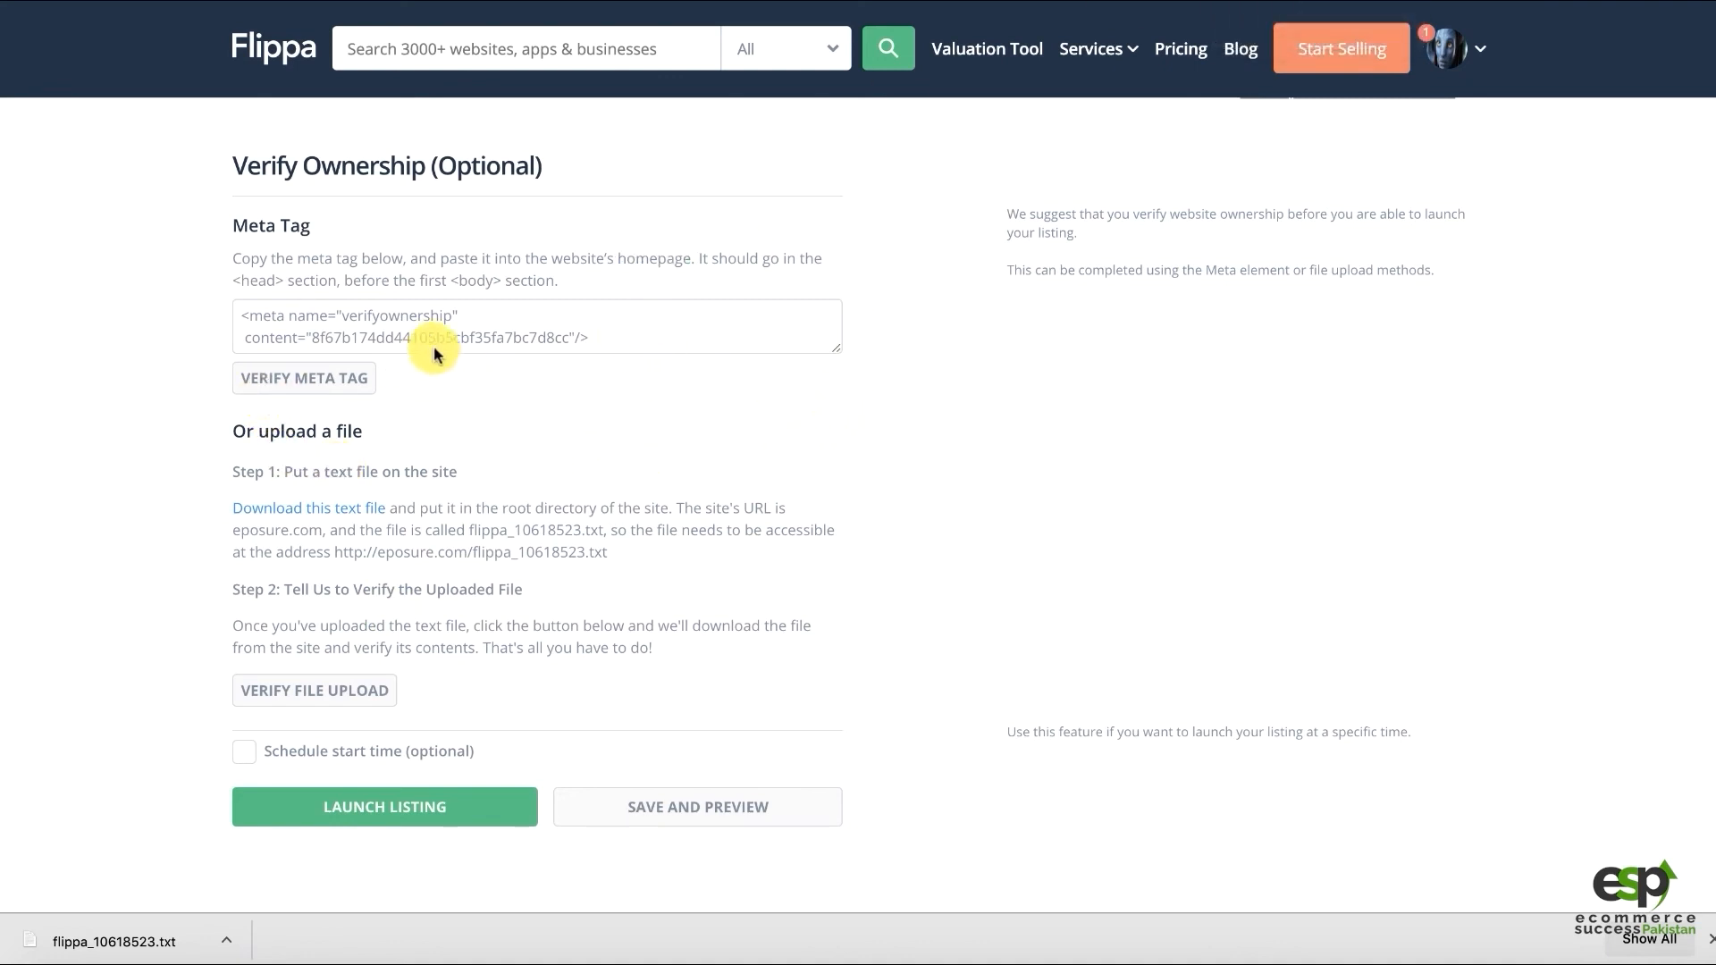
{"action": "left_click", "coordinate": [1222, 1]}
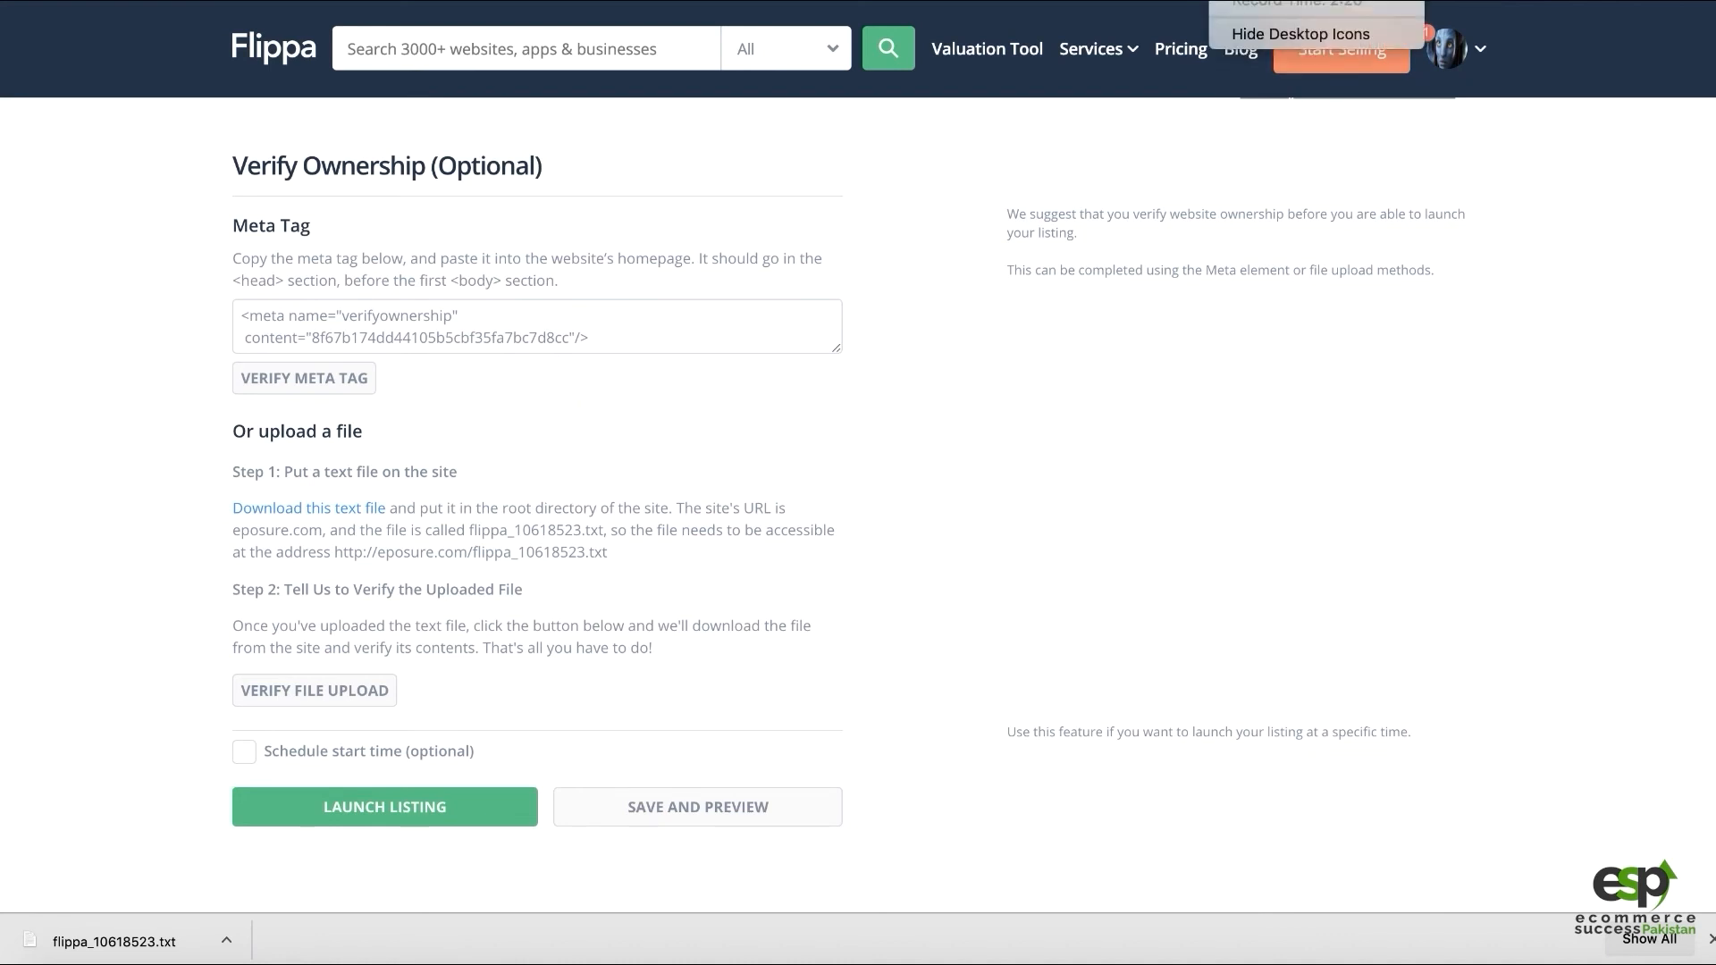
{"action": "left_click", "coordinate": [1278, 2]}
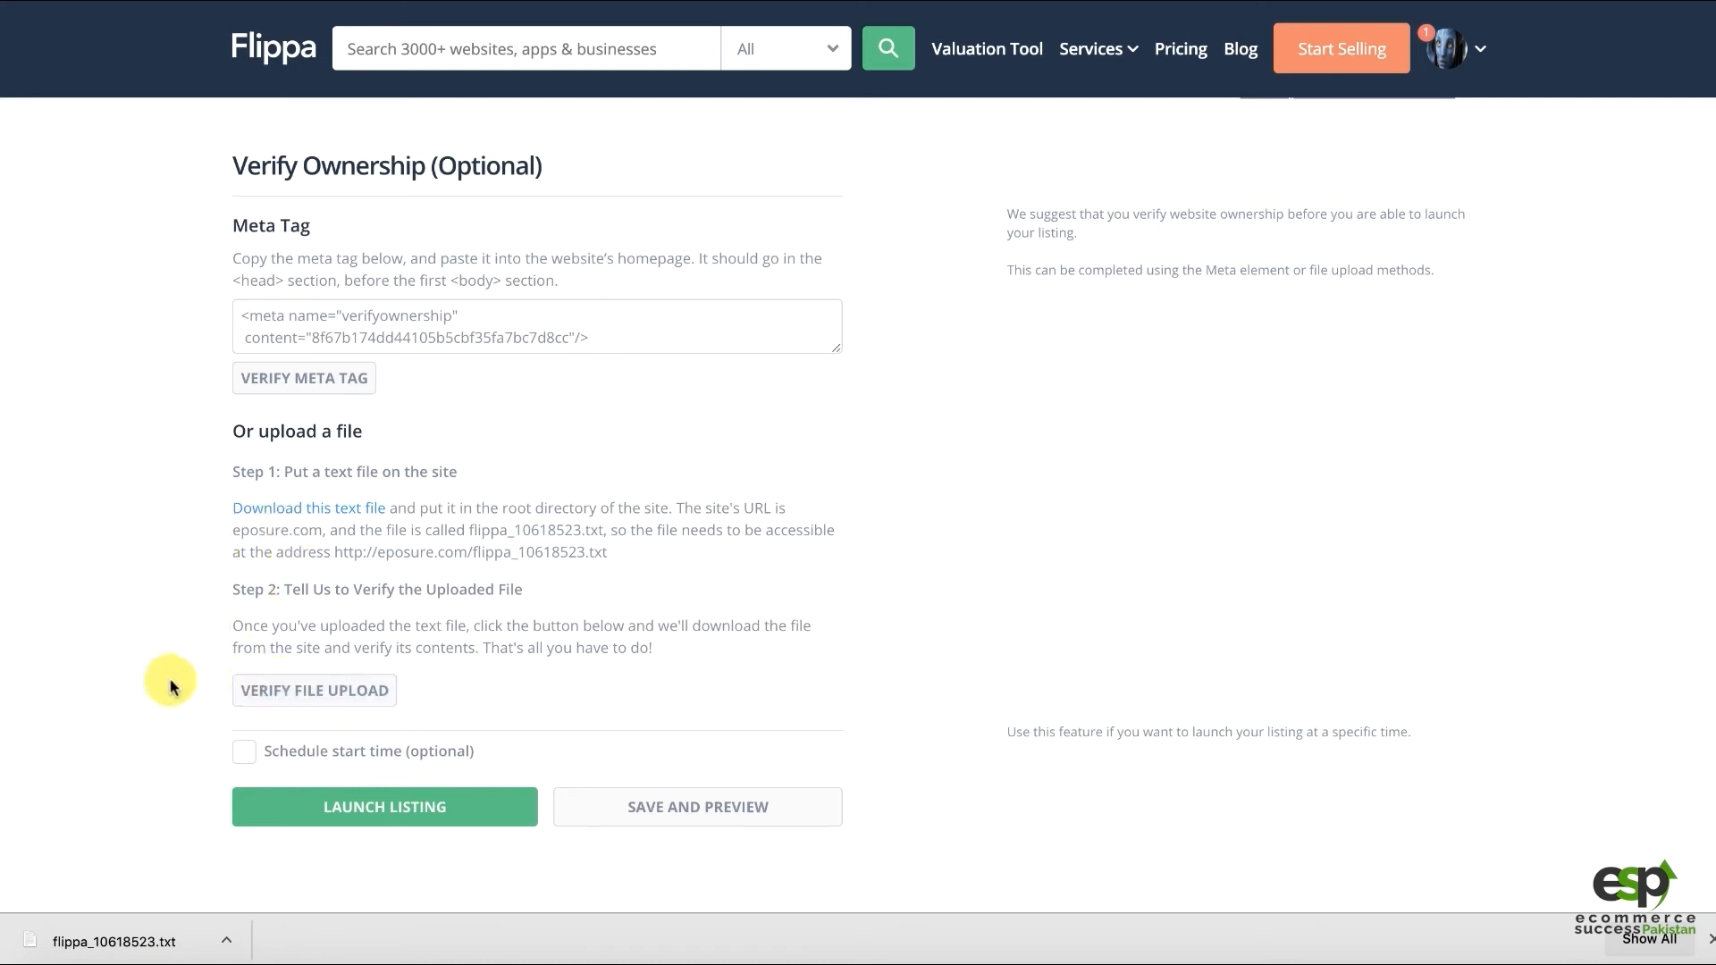
{"action": "left_click_drag", "start_coordinate": [354, 553], "coordinate": [561, 553]}
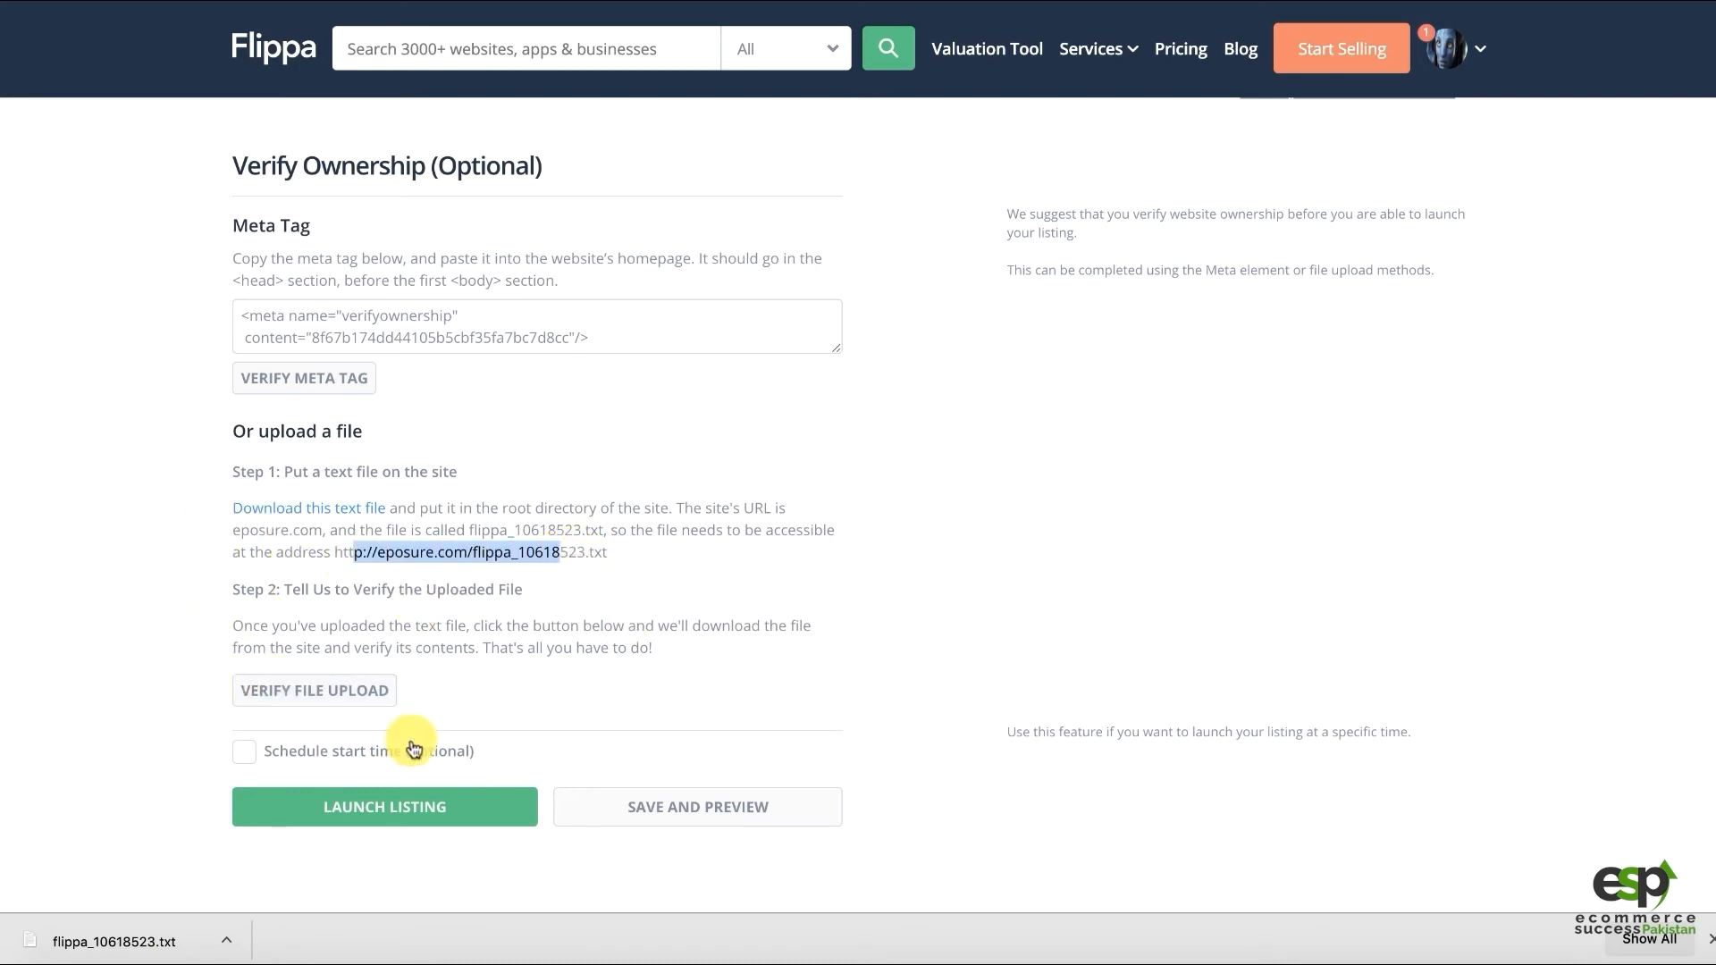
Verify the uploaded file for eposure.com, then leave 'Schedule start time (optional)' unticked
{"action": "left_click", "coordinate": [281, 699]}
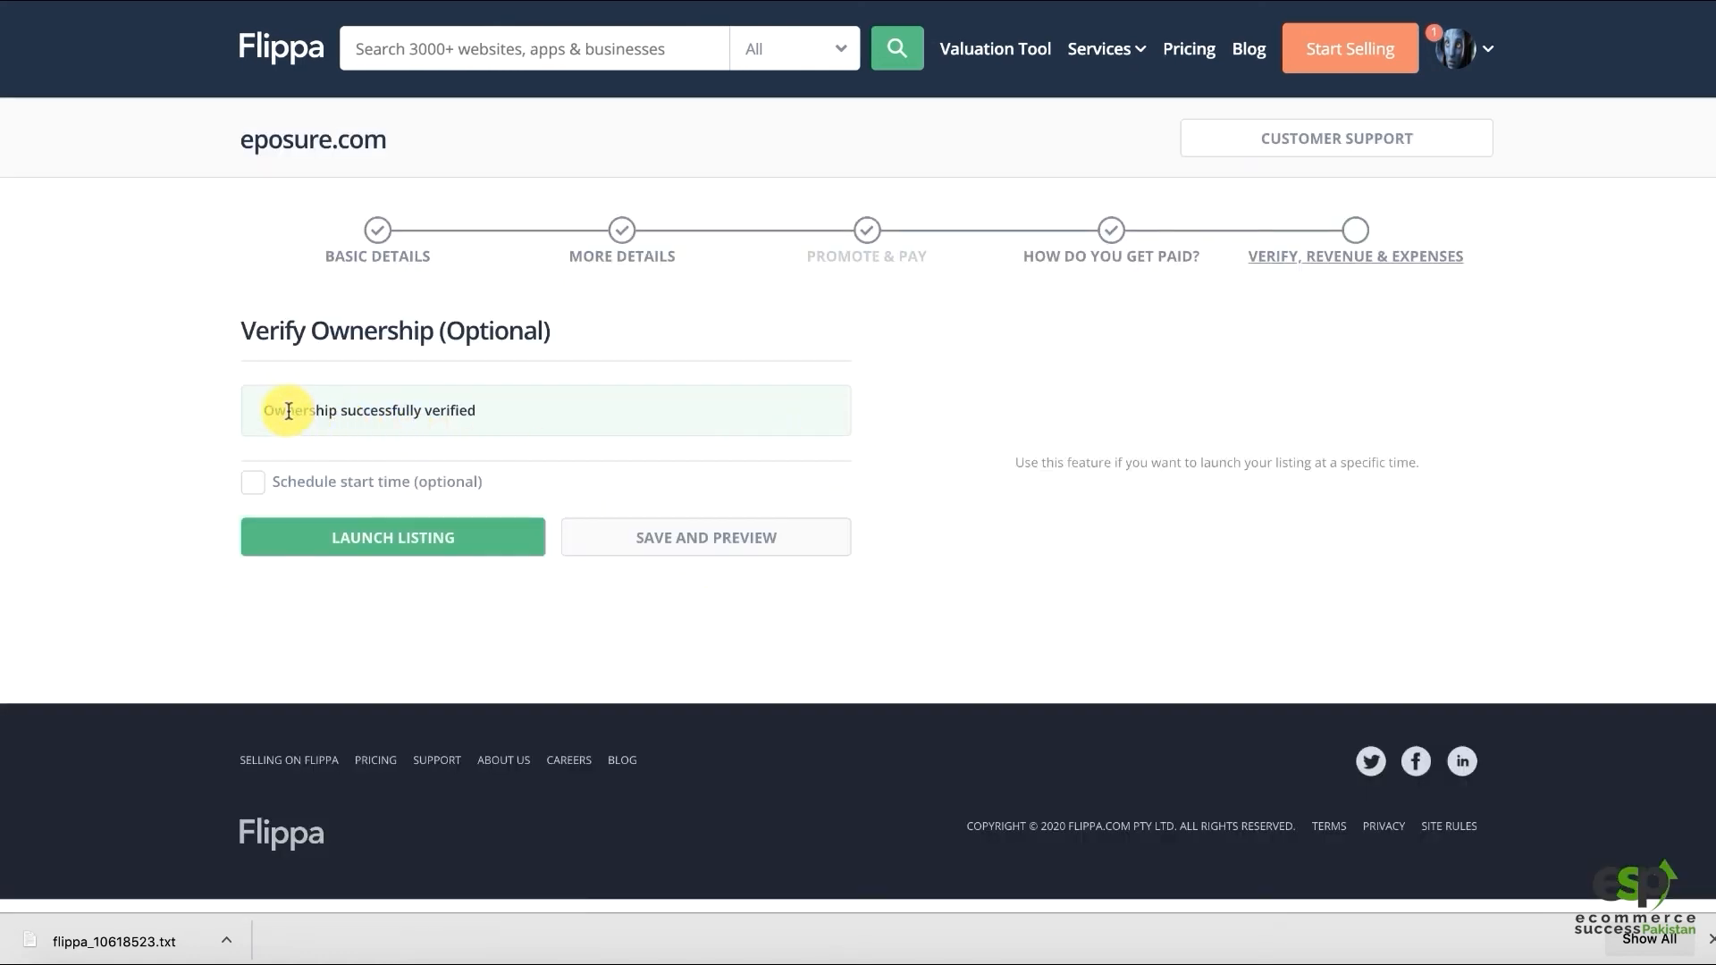
{"action": "left_click_drag", "start_coordinate": [286, 410], "coordinate": [514, 413]}
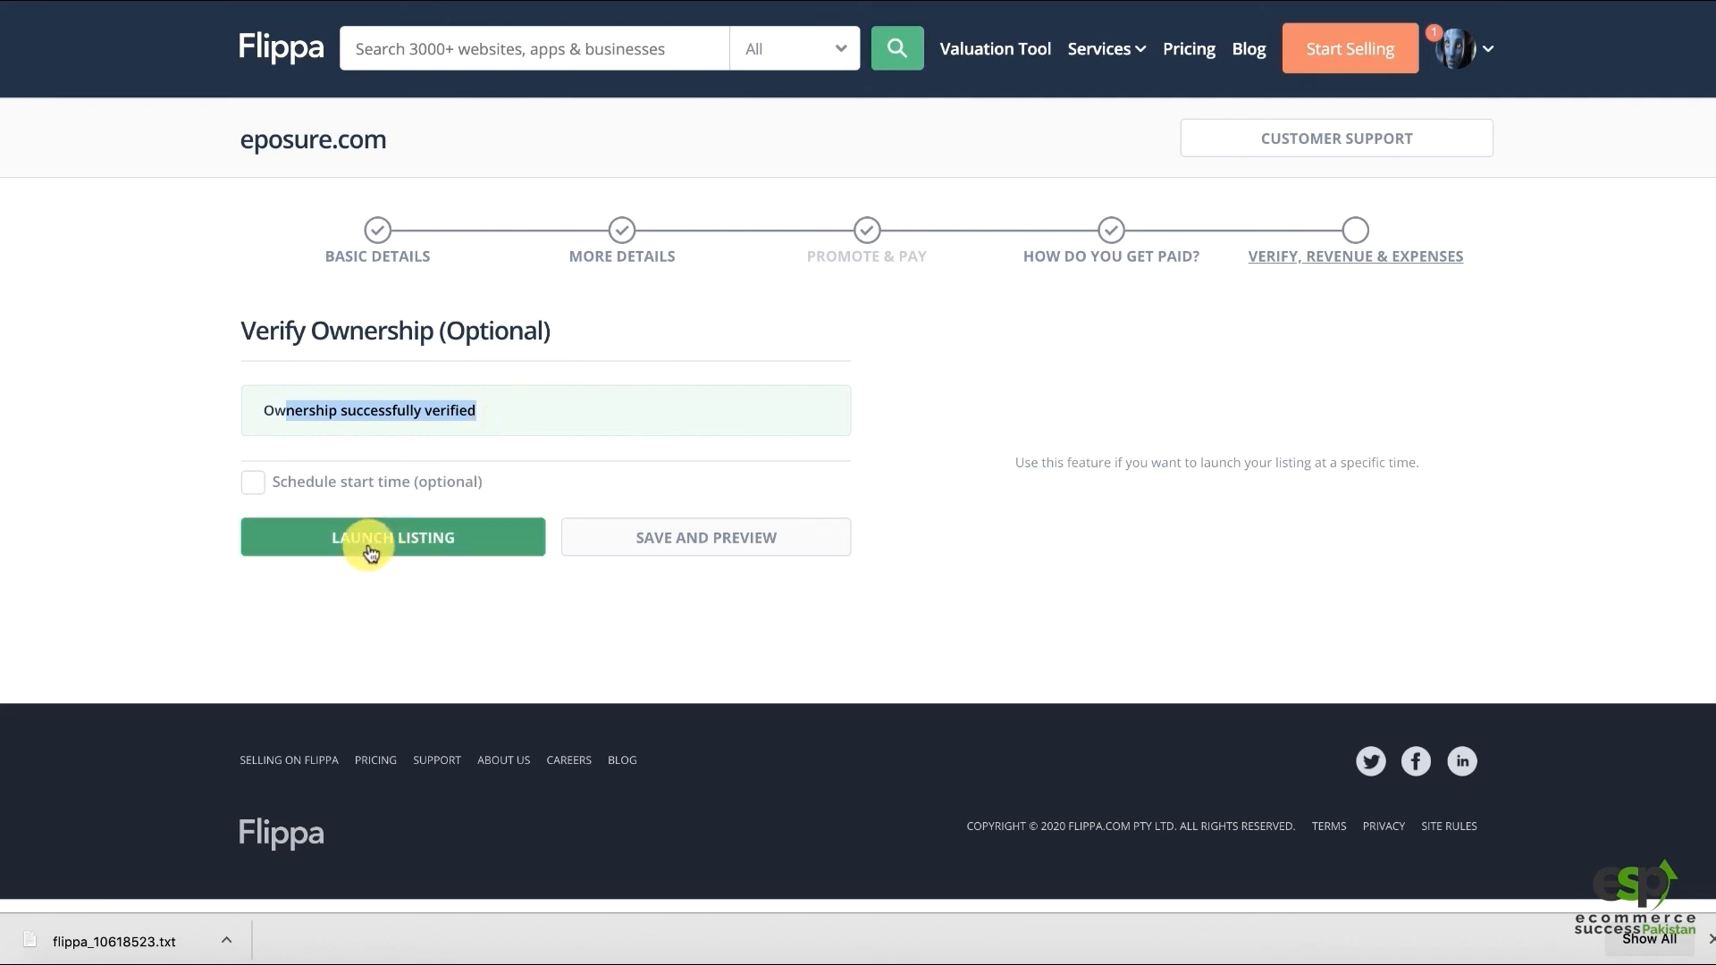
{"action": "left_click", "coordinate": [314, 486]}
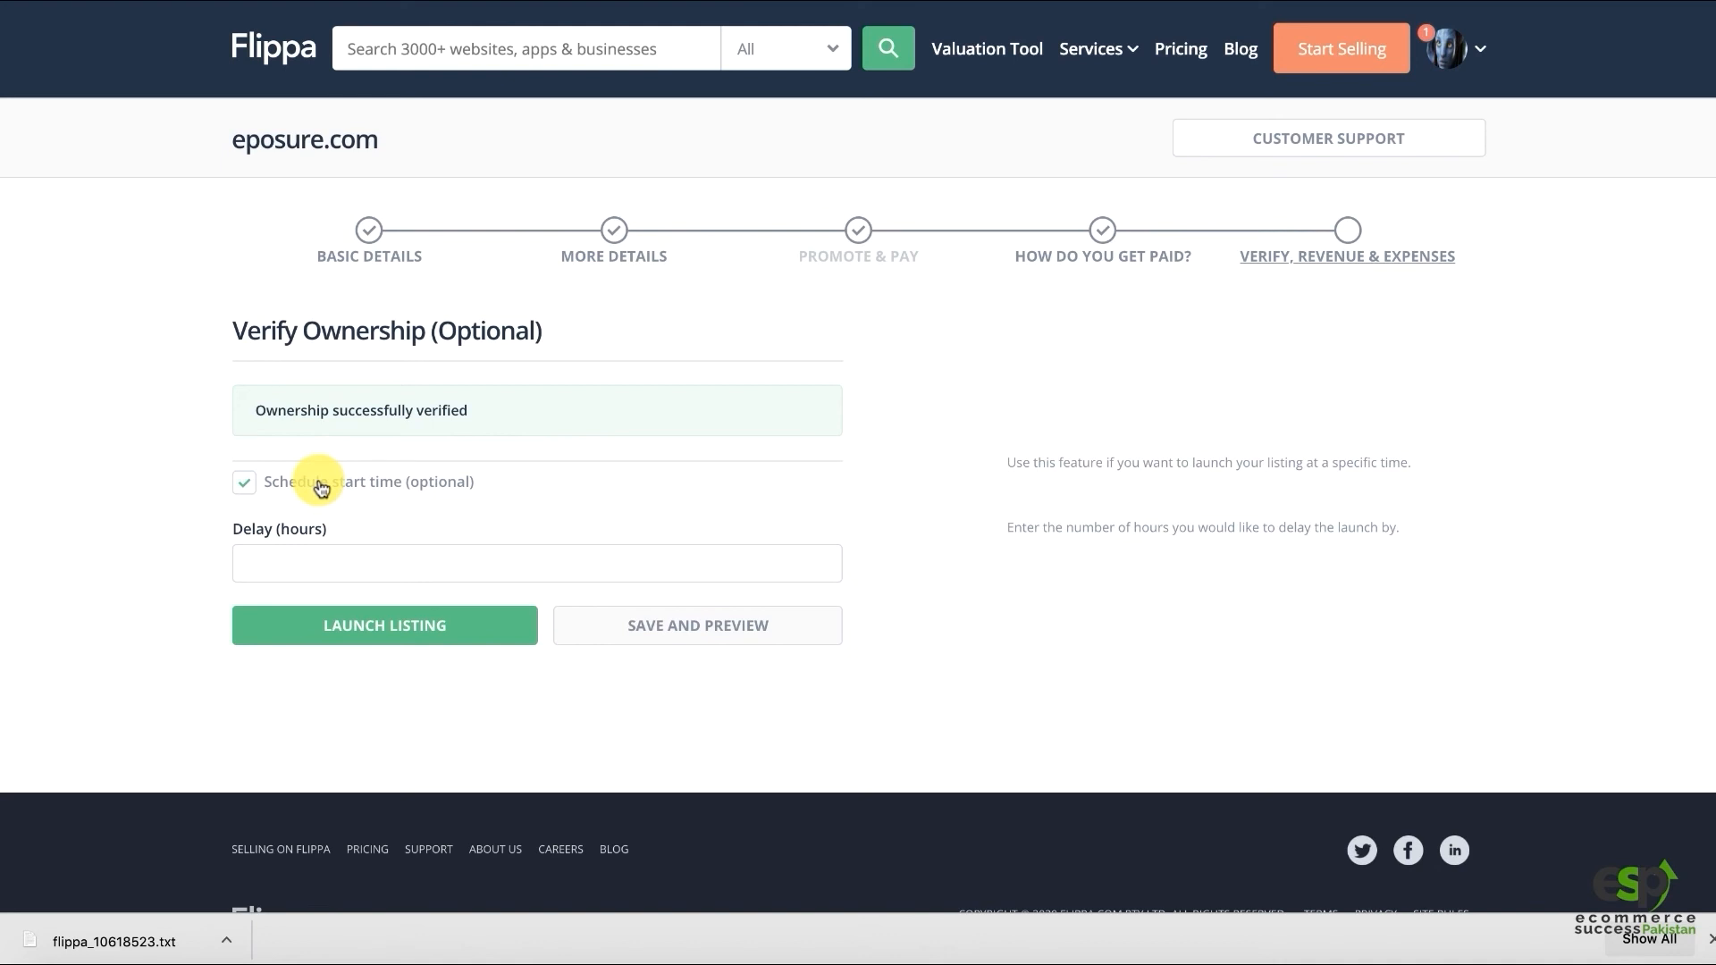
{"action": "left_click", "coordinate": [308, 569]}
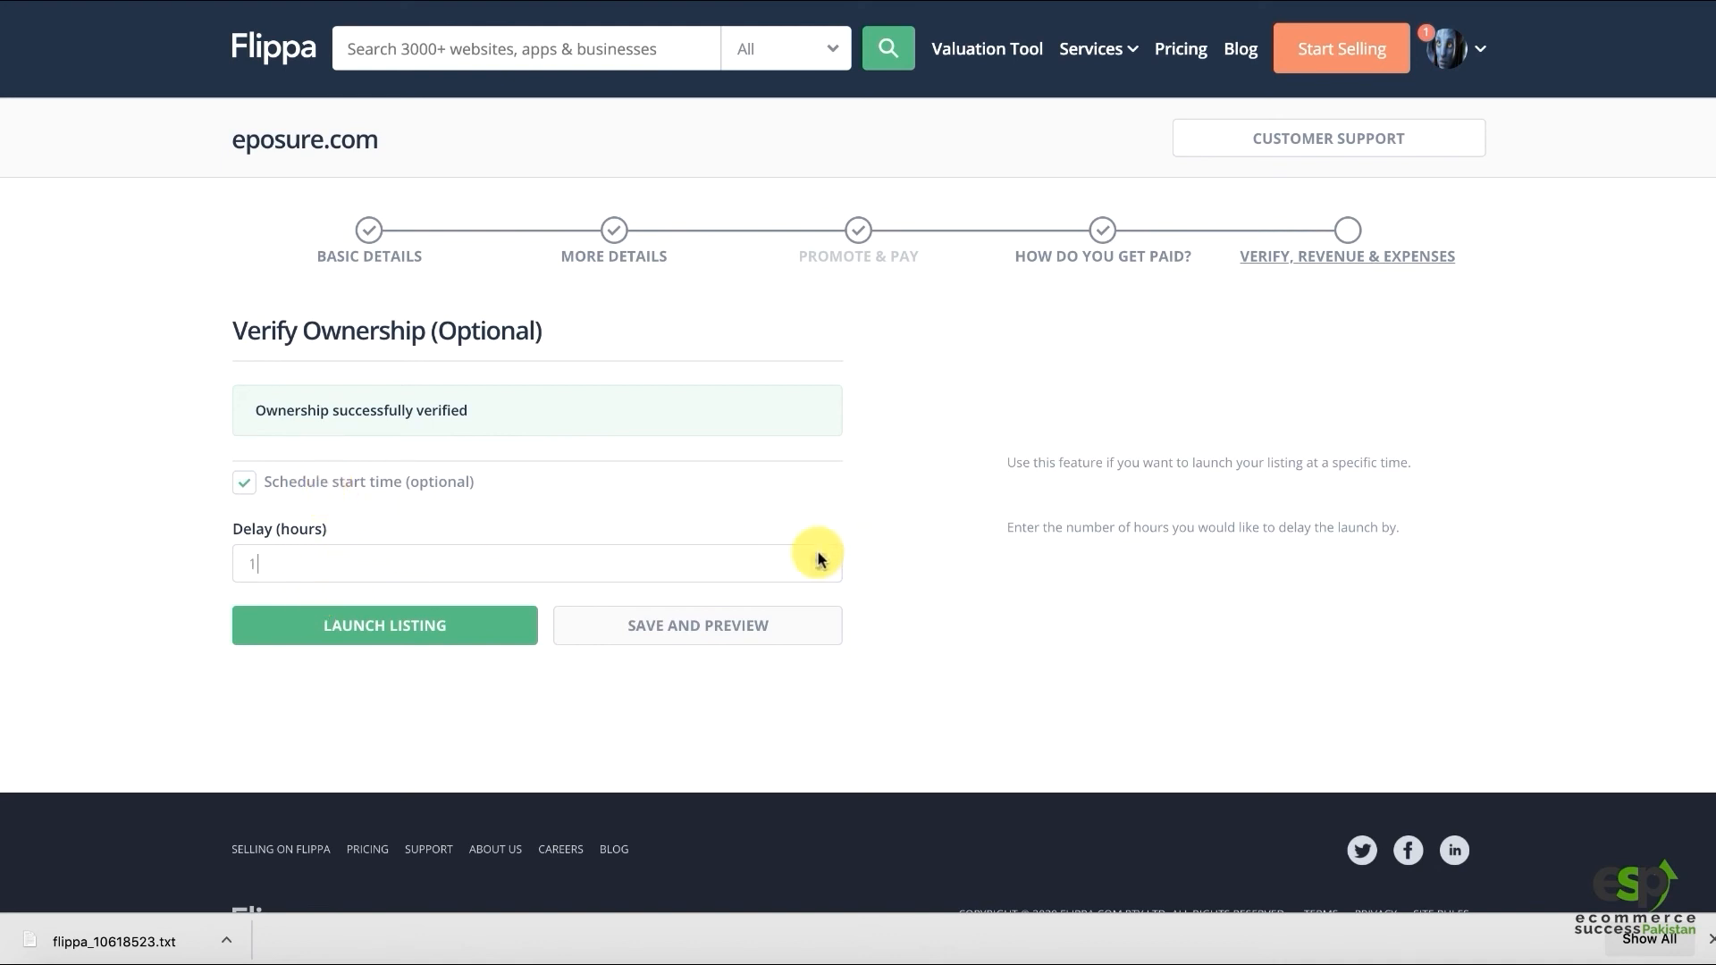
{"action": "left_click", "coordinate": [260, 486]}
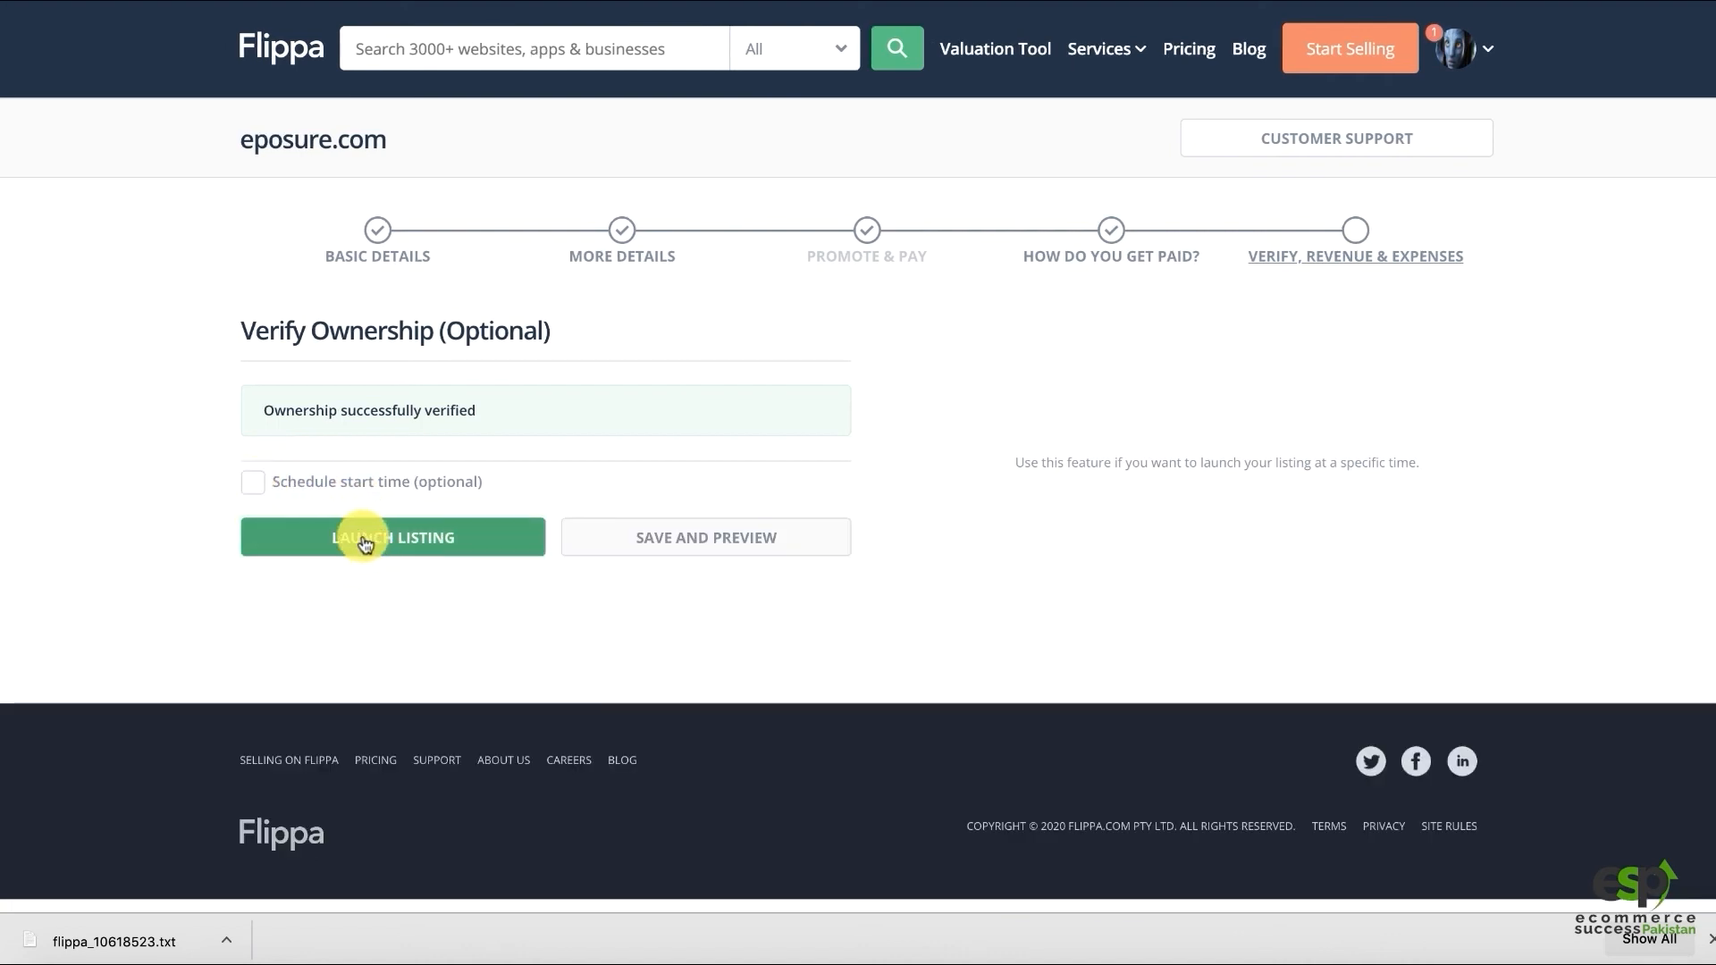
{"action": "left_click", "coordinate": [662, 543]}
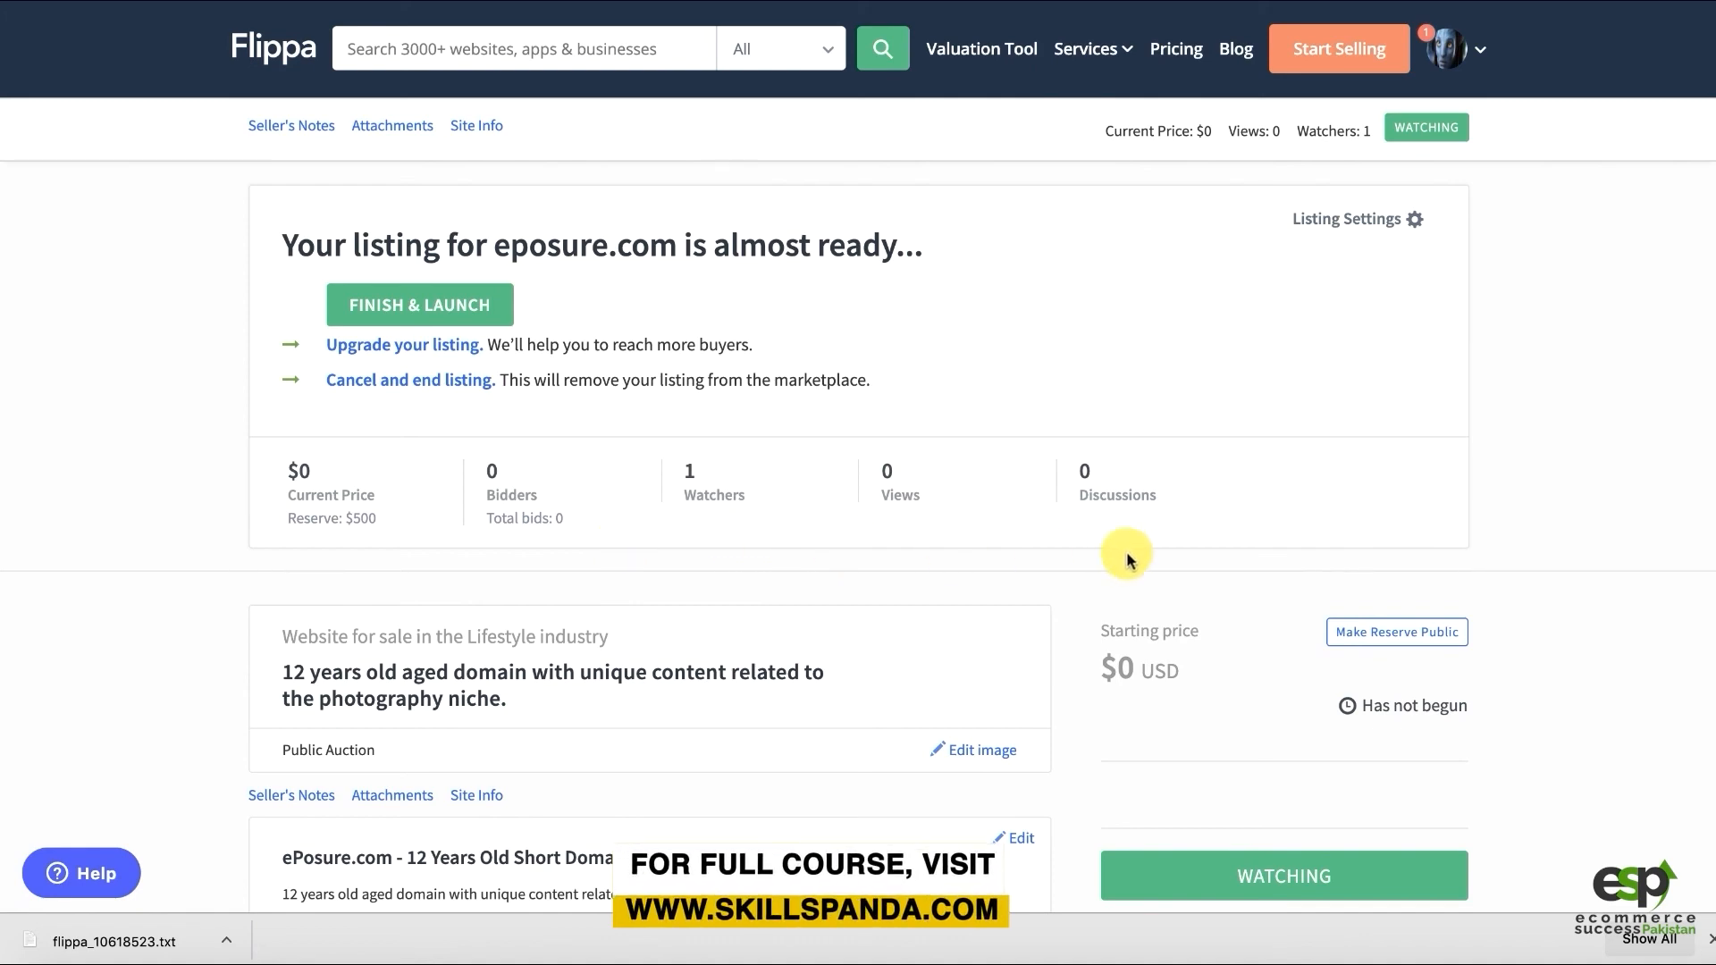
{"action": "scroll", "coordinate": [1027, 506], "scroll_direction": "down", "scroll_amount": 7}
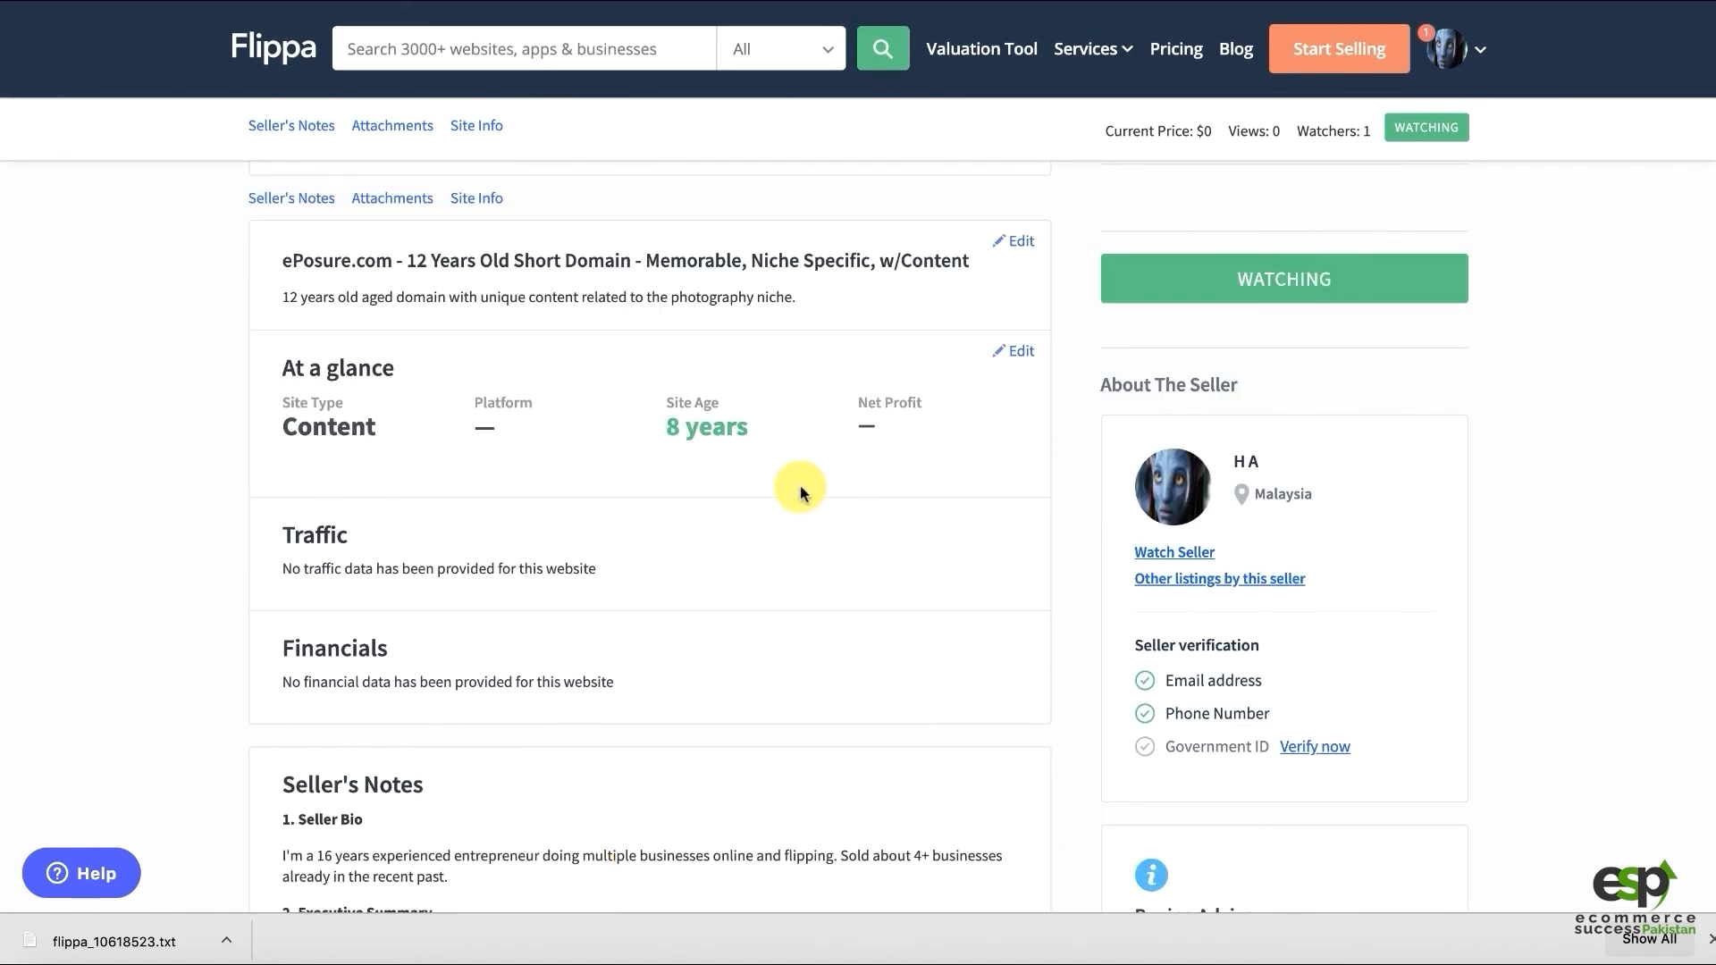
{"action": "mouse_move", "coordinate": [679, 411]}
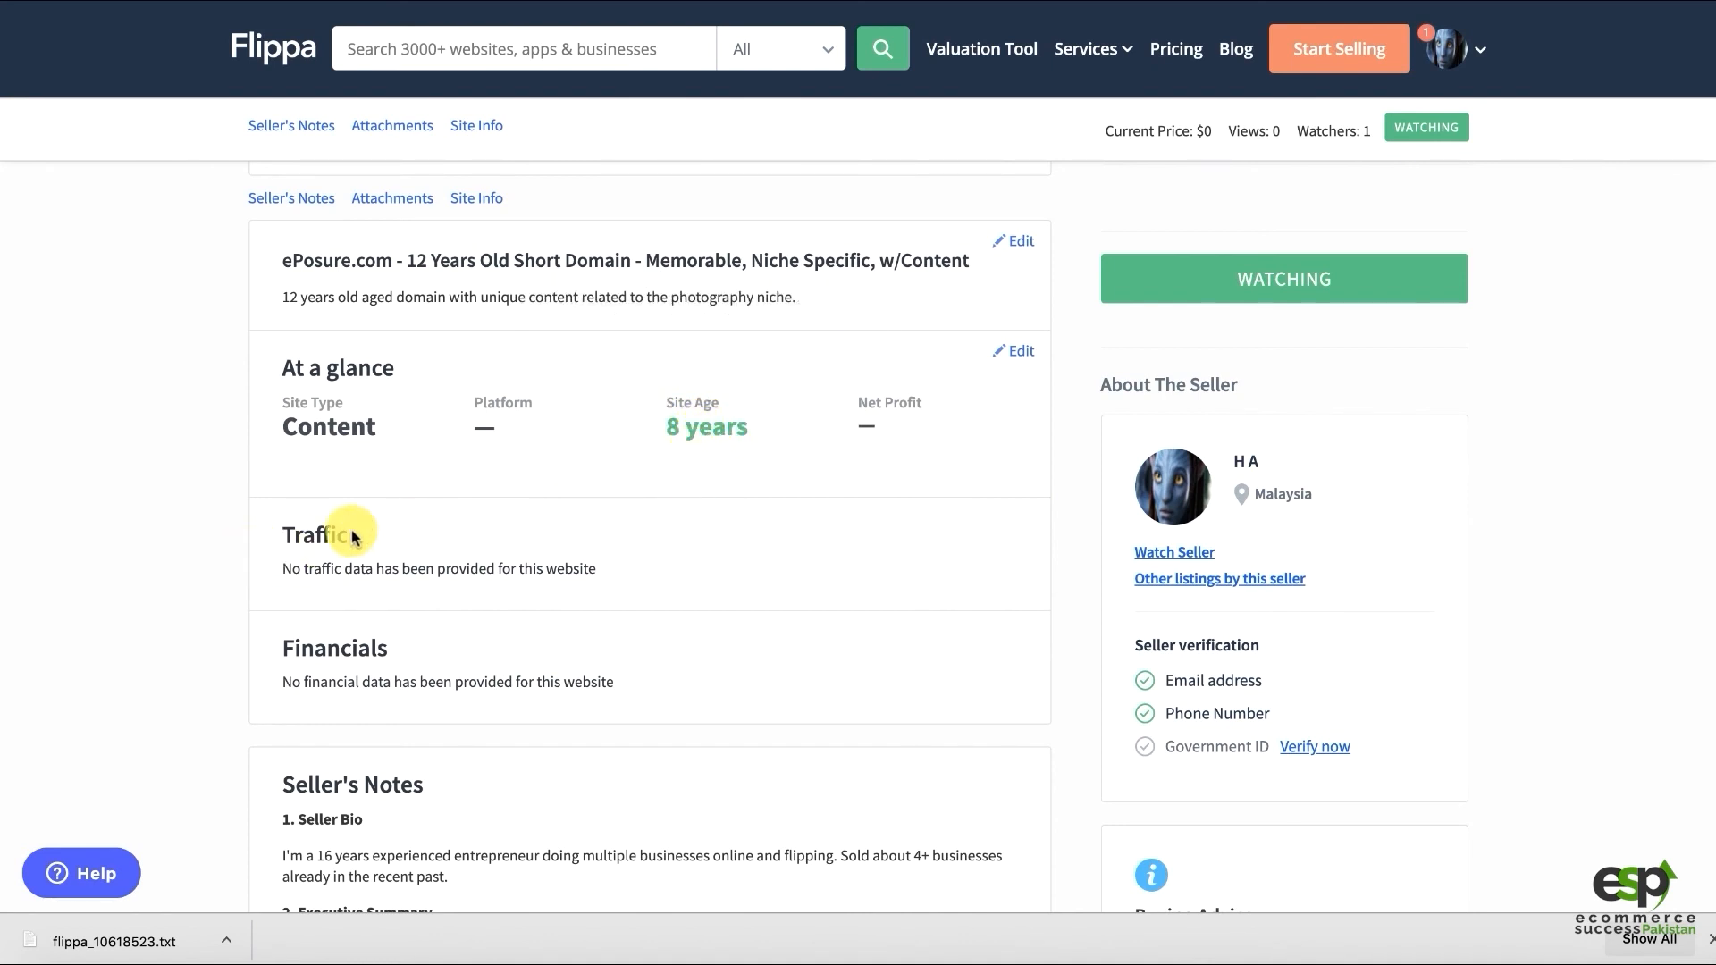
{"action": "scroll", "coordinate": [223, 591], "scroll_direction": "down", "scroll_amount": 3}
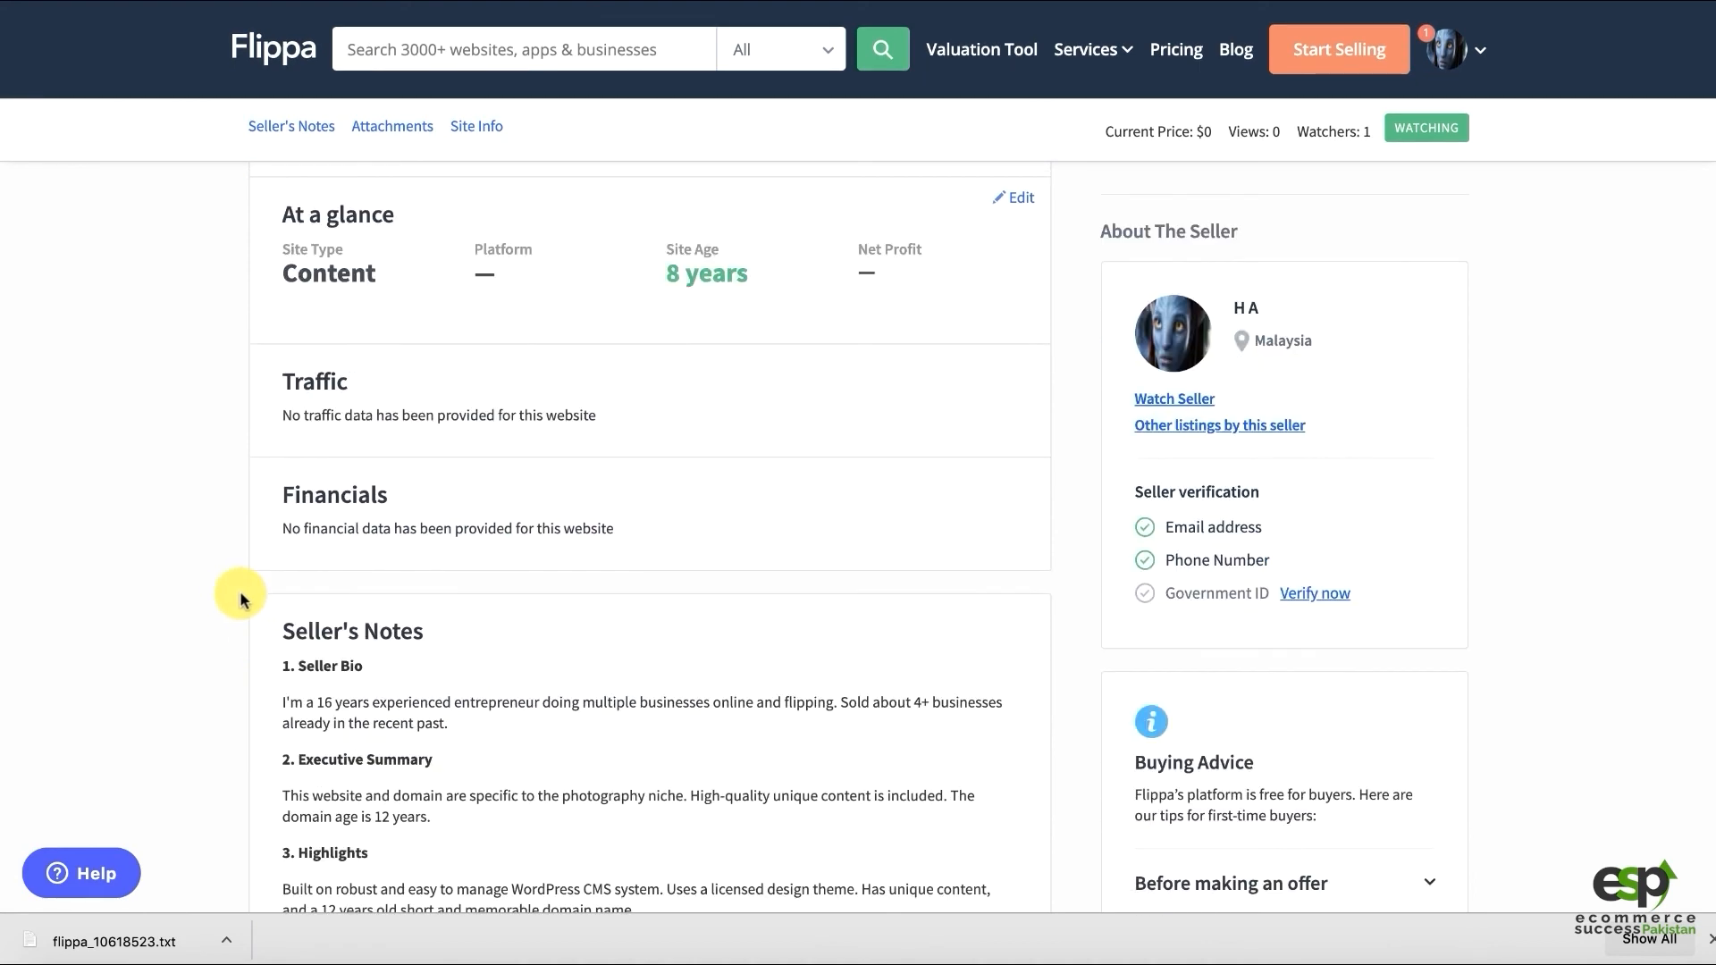
{"action": "scroll", "coordinate": [214, 590], "scroll_direction": "down", "scroll_amount": 2}
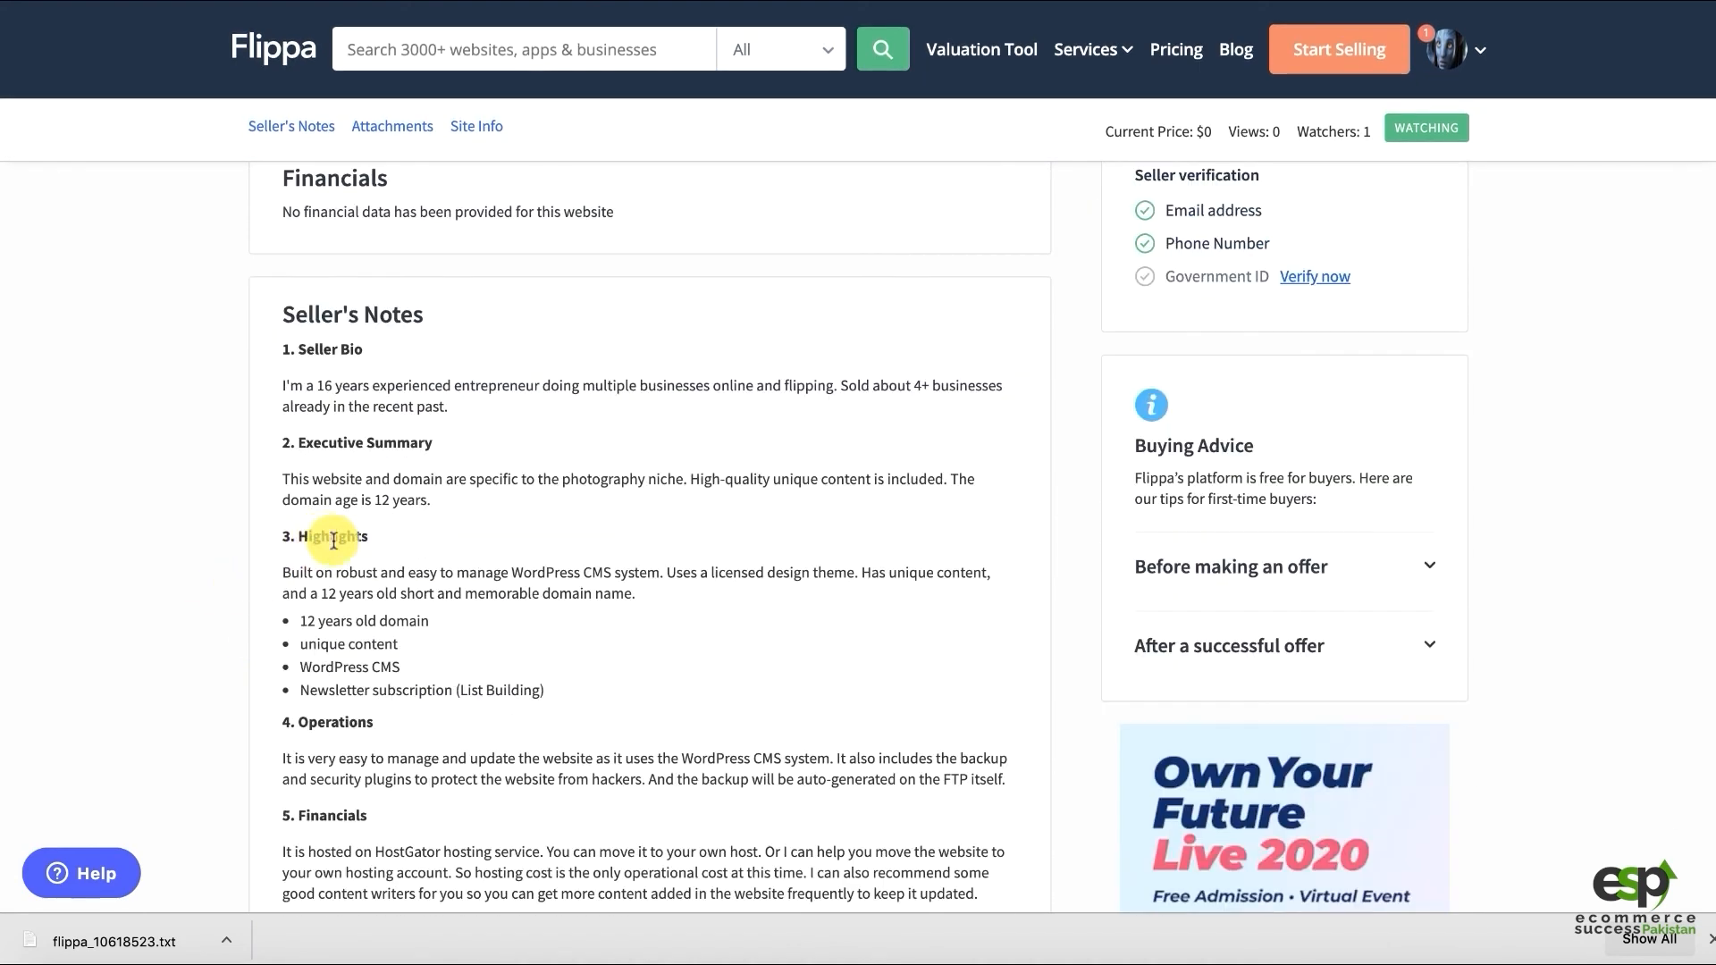
{"action": "scroll", "coordinate": [330, 554], "scroll_direction": "down", "scroll_amount": 7}
{"action": "scroll", "coordinate": [165, 510], "scroll_direction": "down", "scroll_amount": 2}
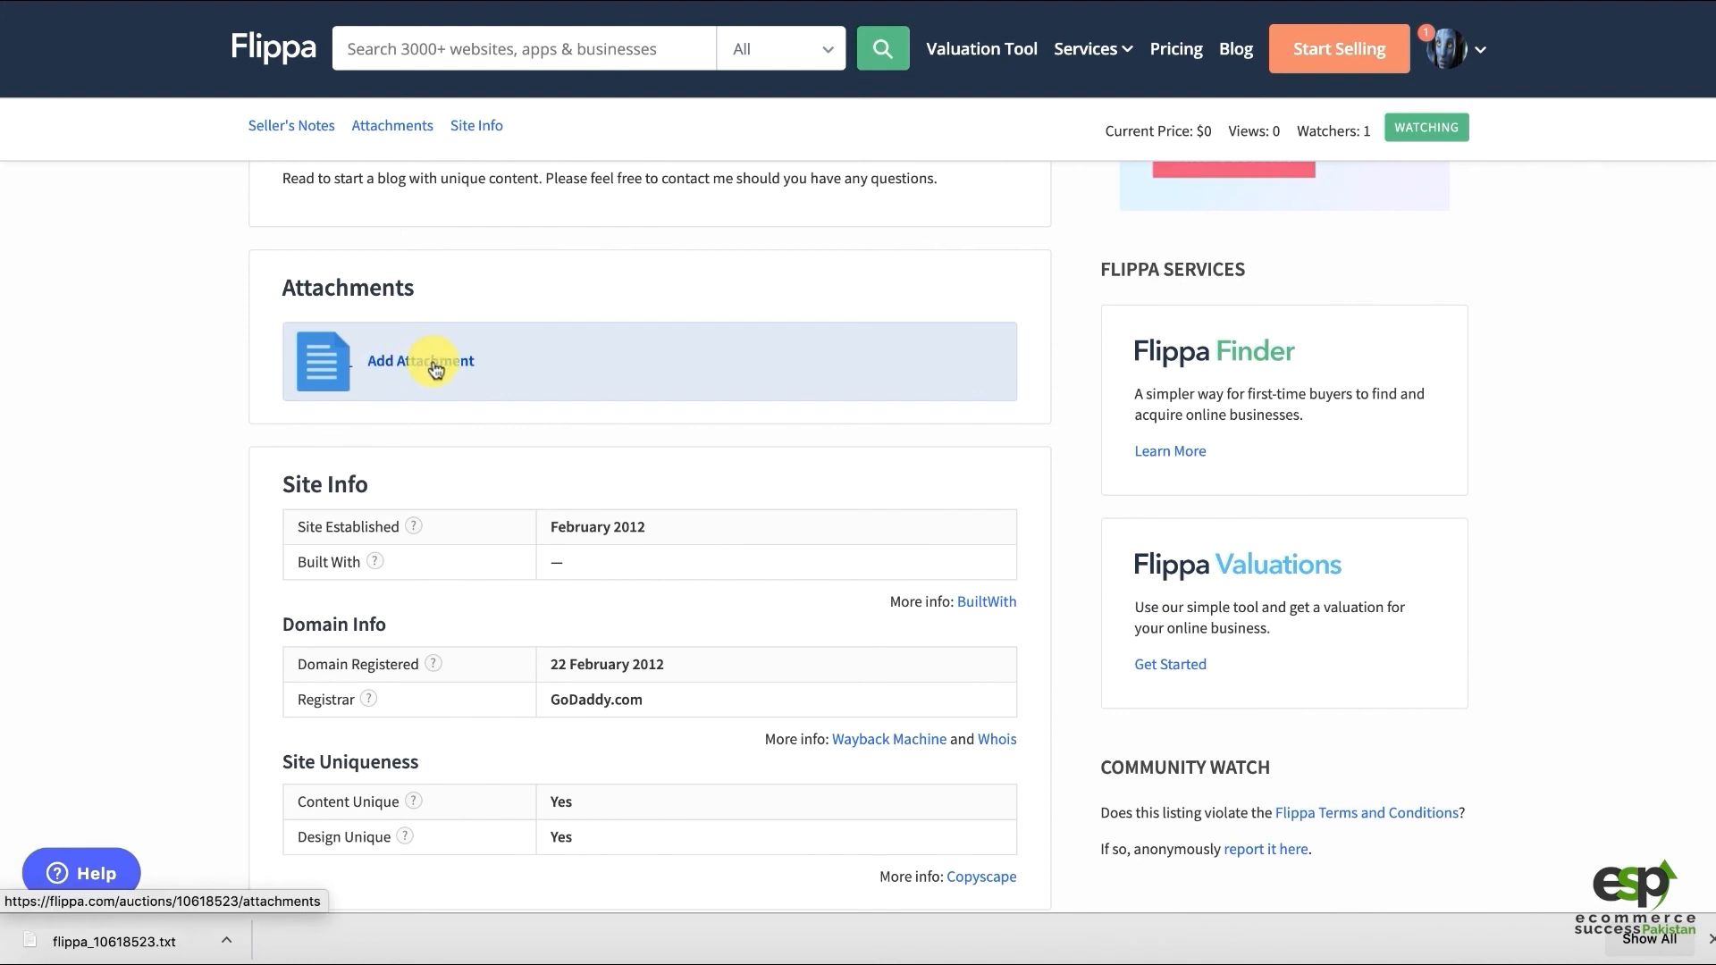
{"action": "scroll", "coordinate": [191, 521], "scroll_direction": "down", "scroll_amount": 2}
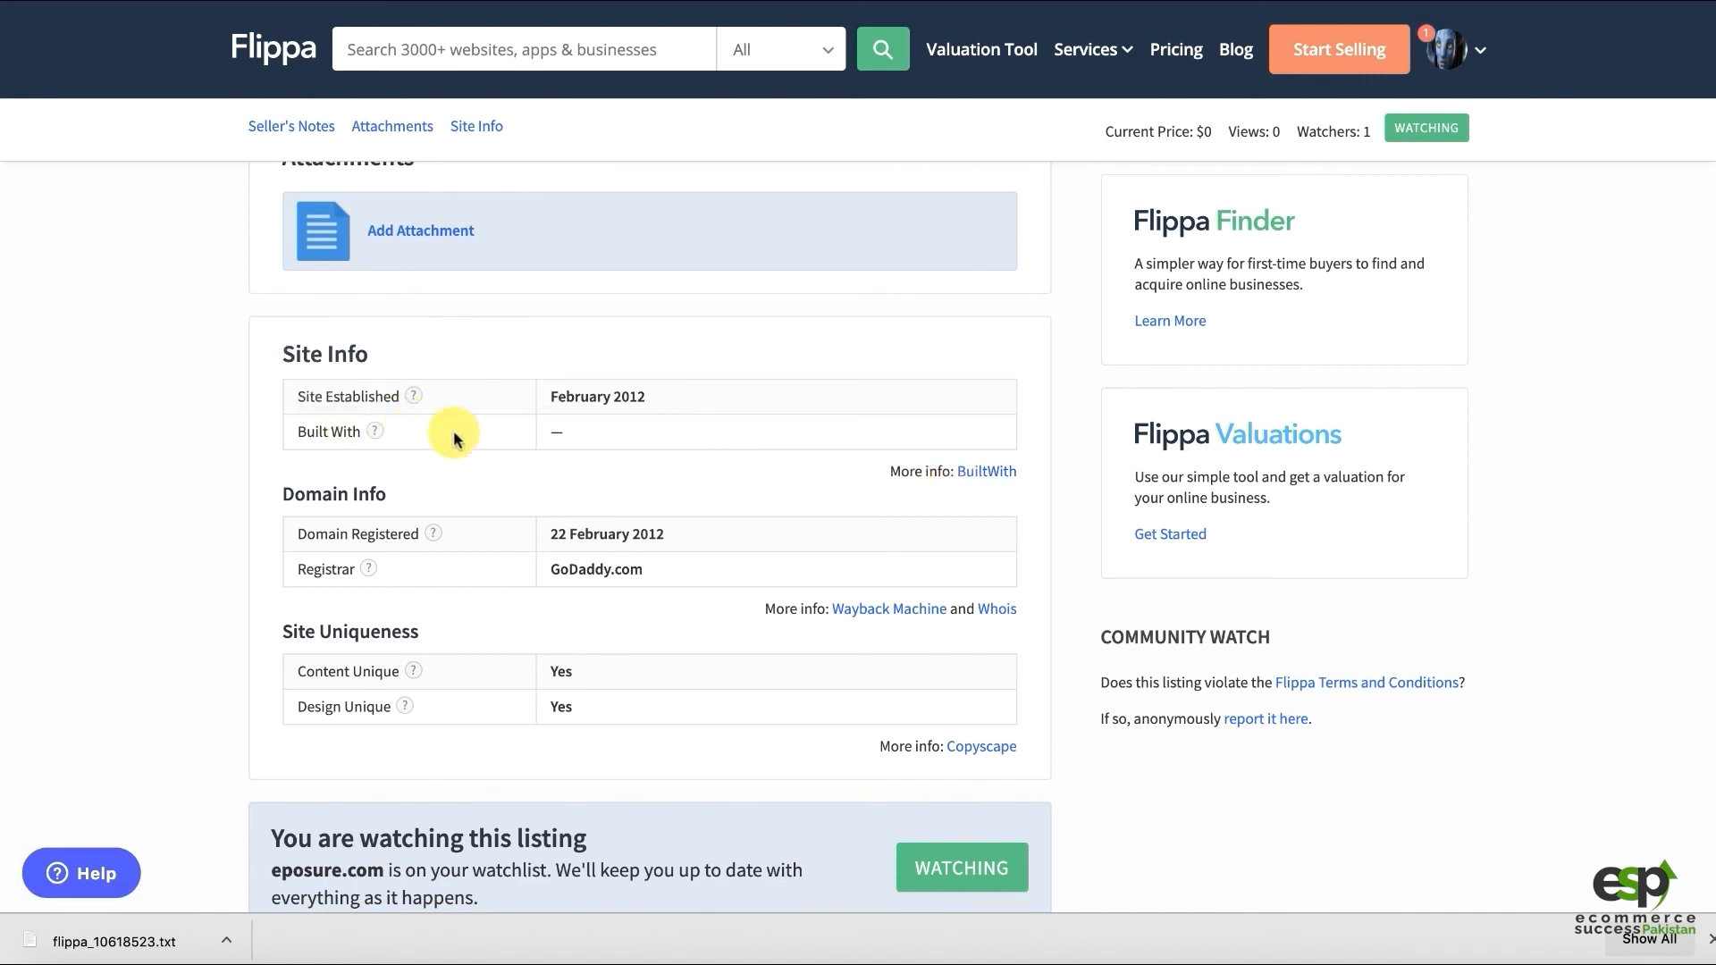
{"action": "mouse_move", "coordinate": [380, 435]}
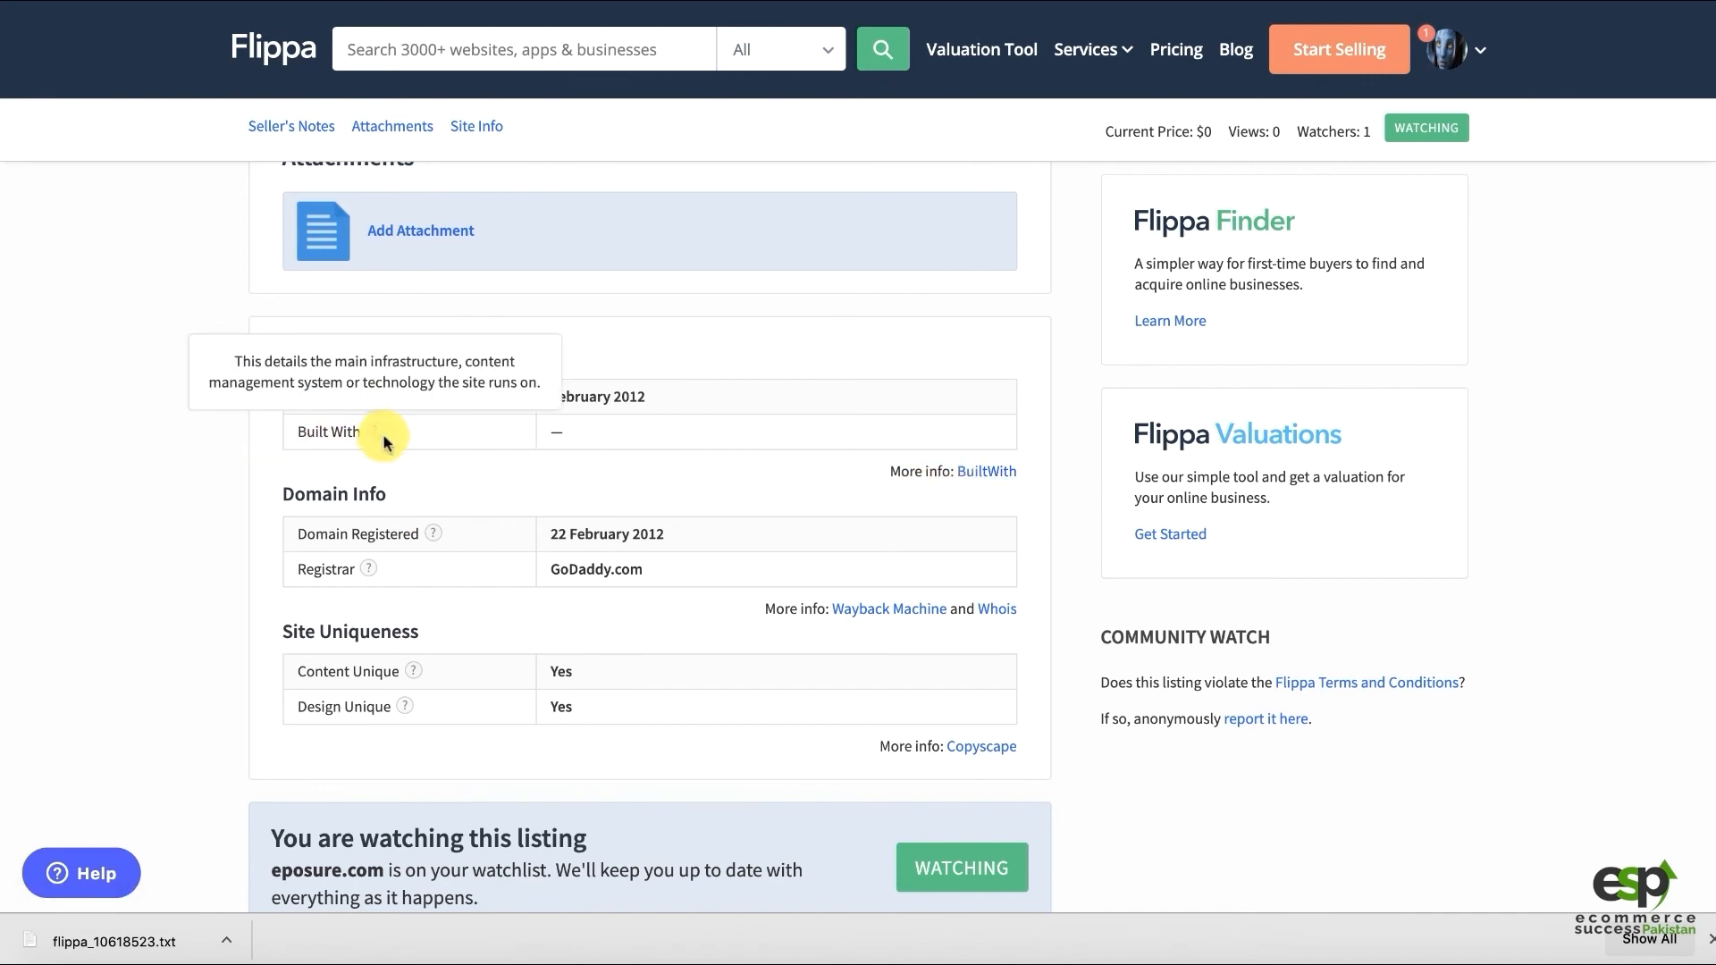
{"action": "scroll", "coordinate": [611, 624], "scroll_direction": "down", "scroll_amount": 4}
{"action": "scroll", "coordinate": [800, 526], "scroll_direction": "up", "scroll_amount": 15}
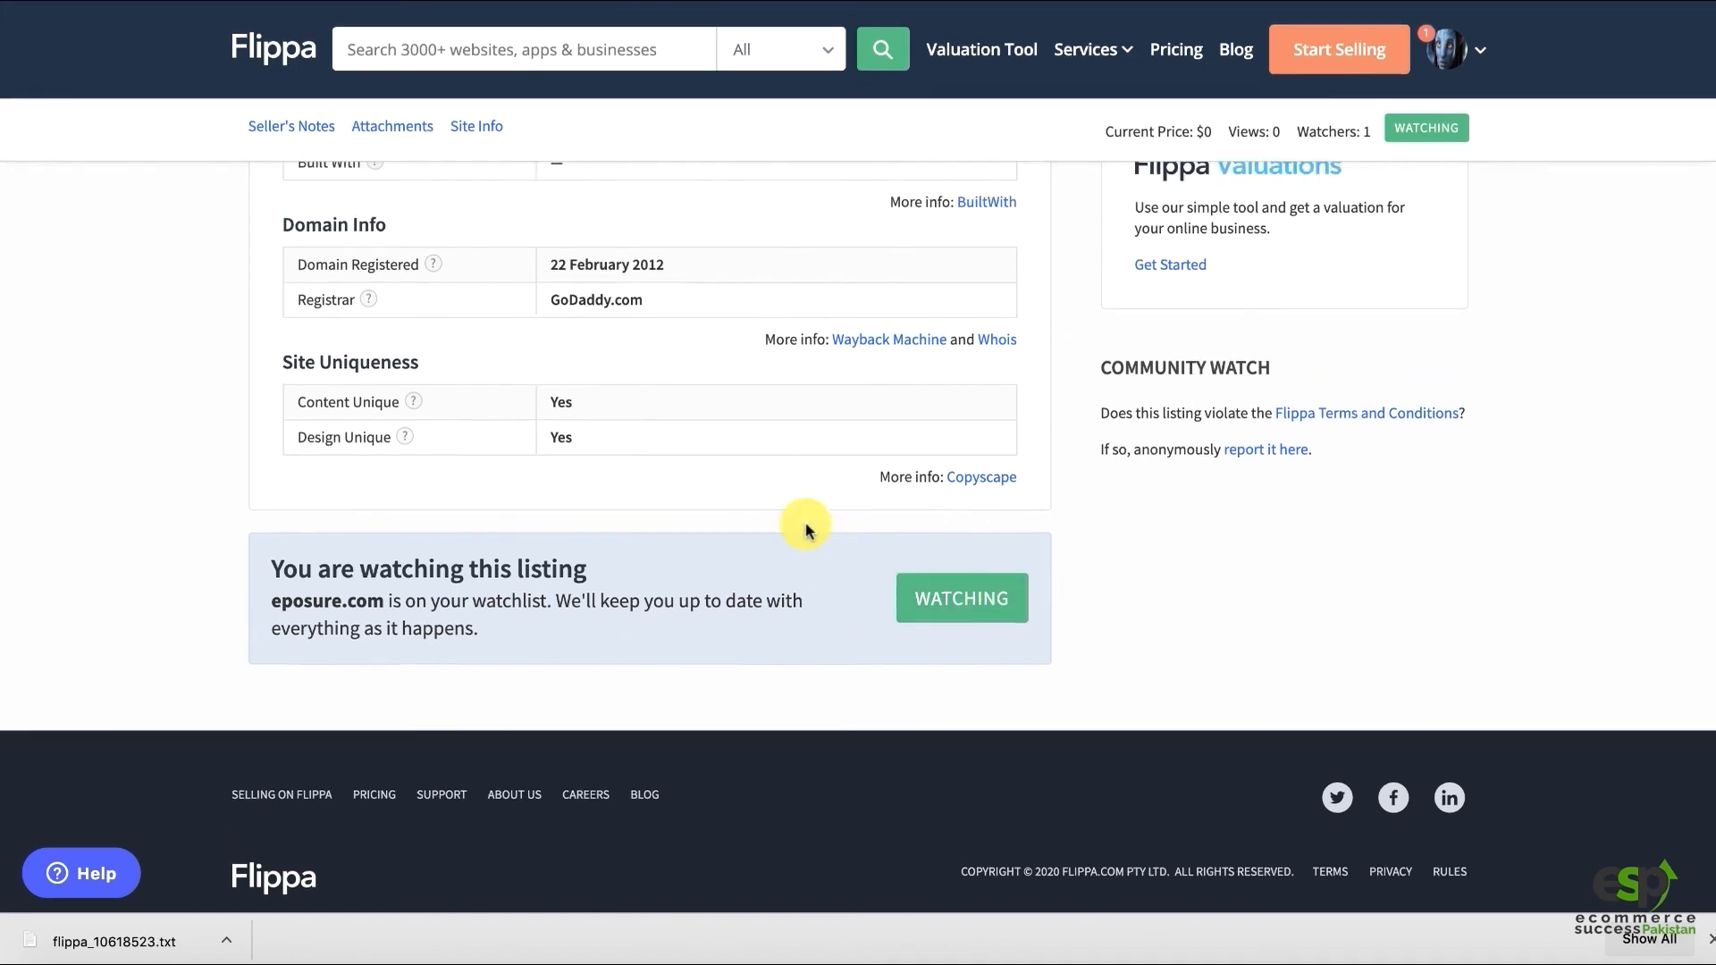
{"action": "scroll", "coordinate": [675, 545], "scroll_direction": "up", "scroll_amount": 9}
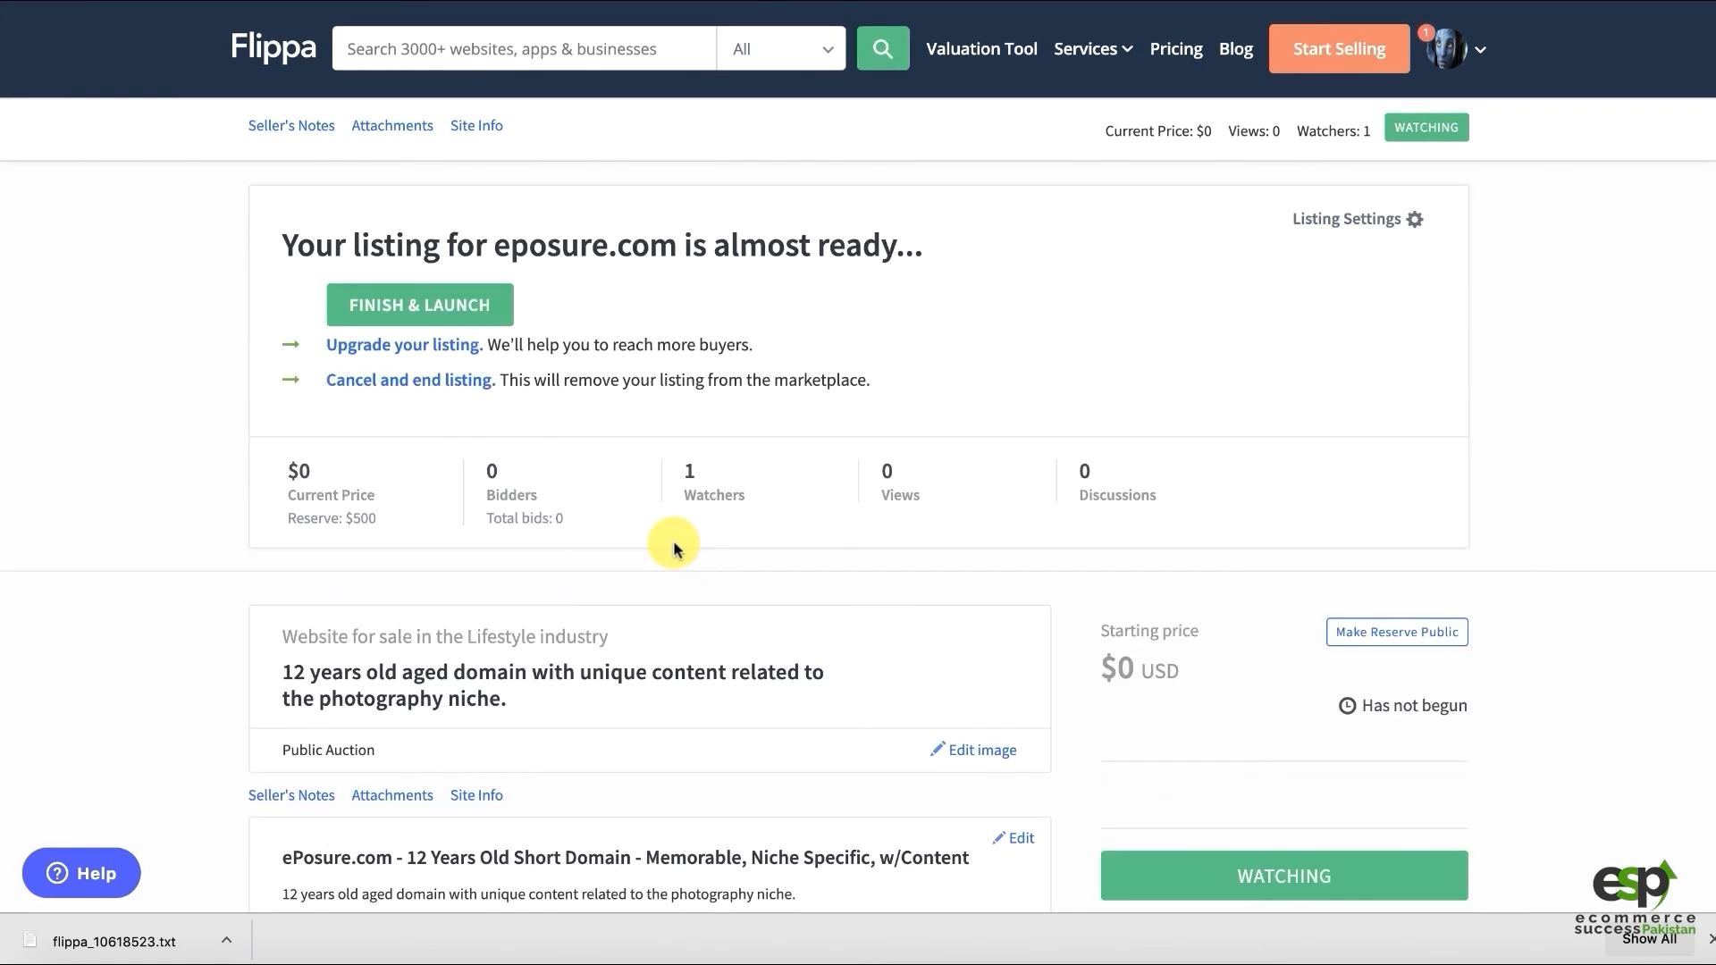
Finish the listing and launch the eposure.com auction from the Verify Ownership step
{"action": "left_click", "coordinate": [394, 309]}
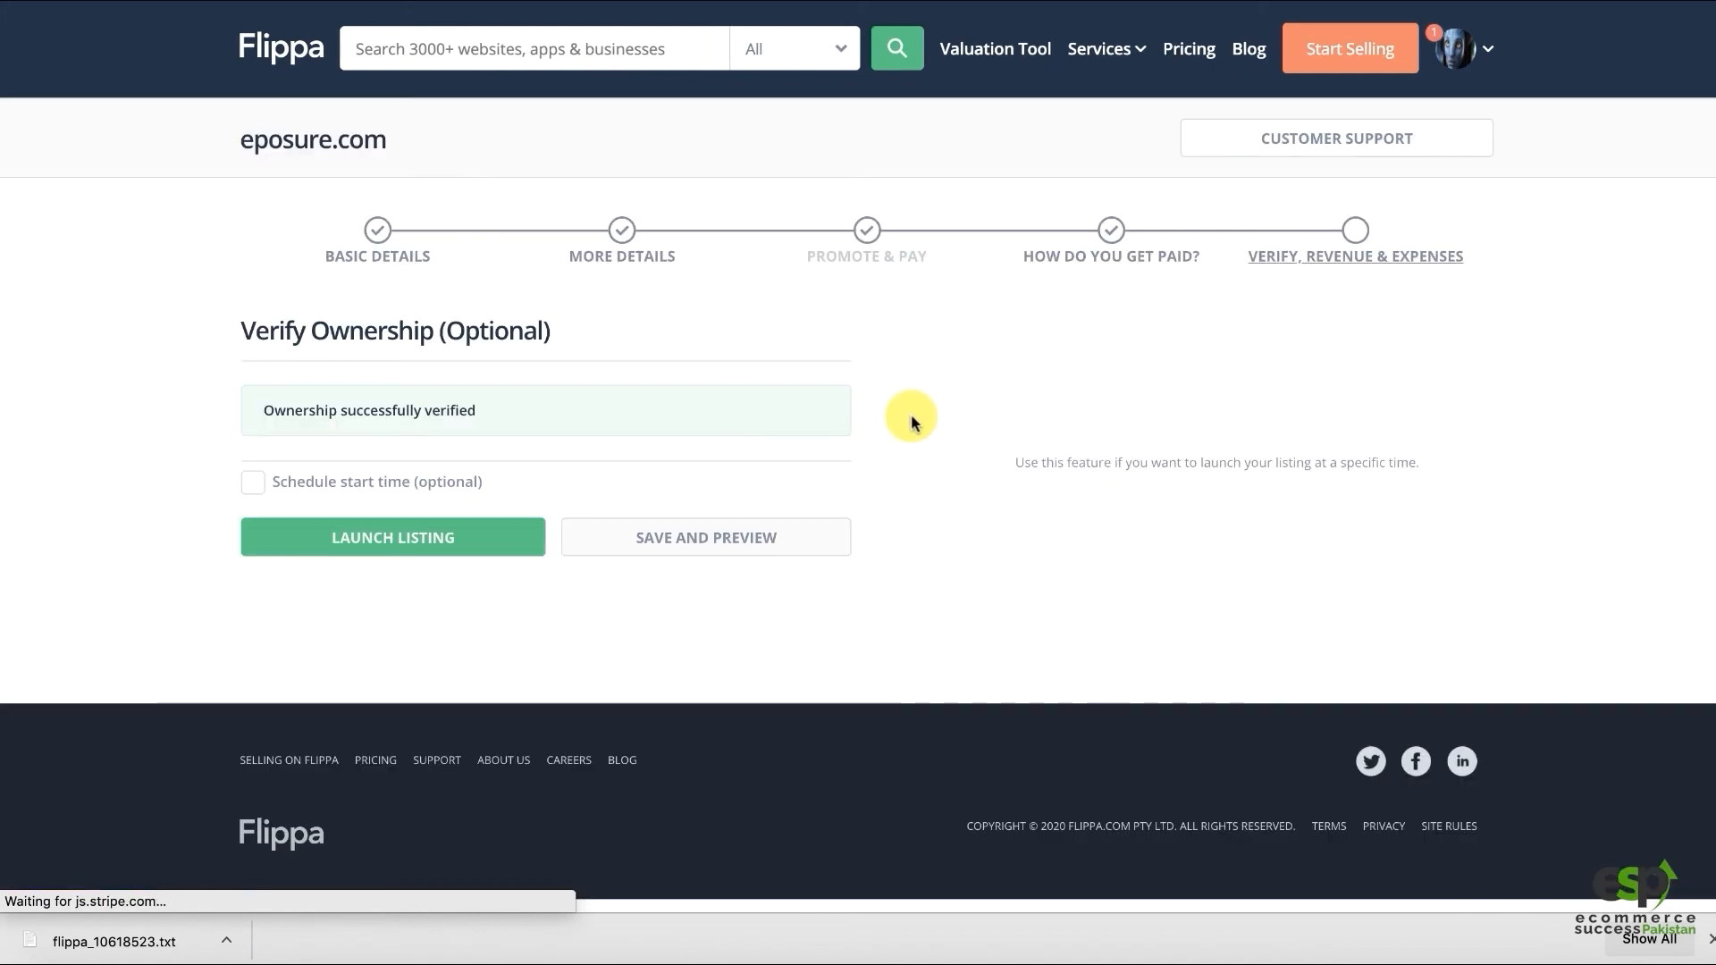
{"action": "left_click", "coordinate": [369, 552]}
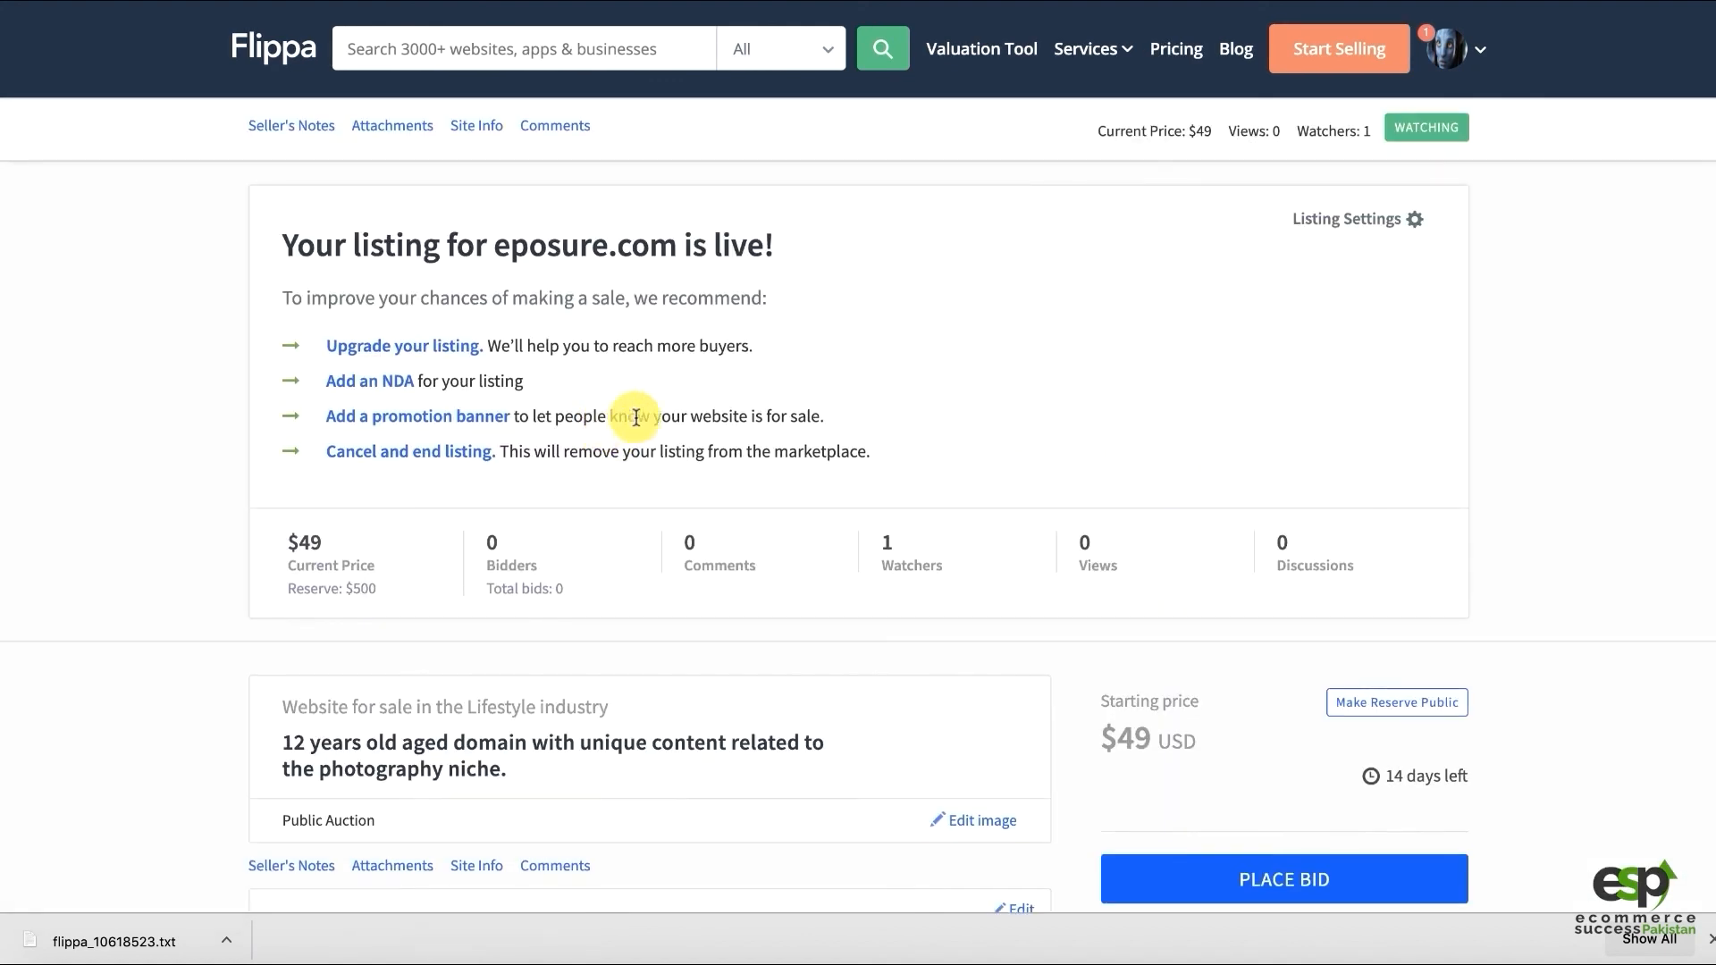
Check the 'Your listing for eposure.com is live!' heading, the $49 starting price and 14 days left
{"action": "left_click_drag", "start_coordinate": [275, 239], "coordinate": [818, 252]}
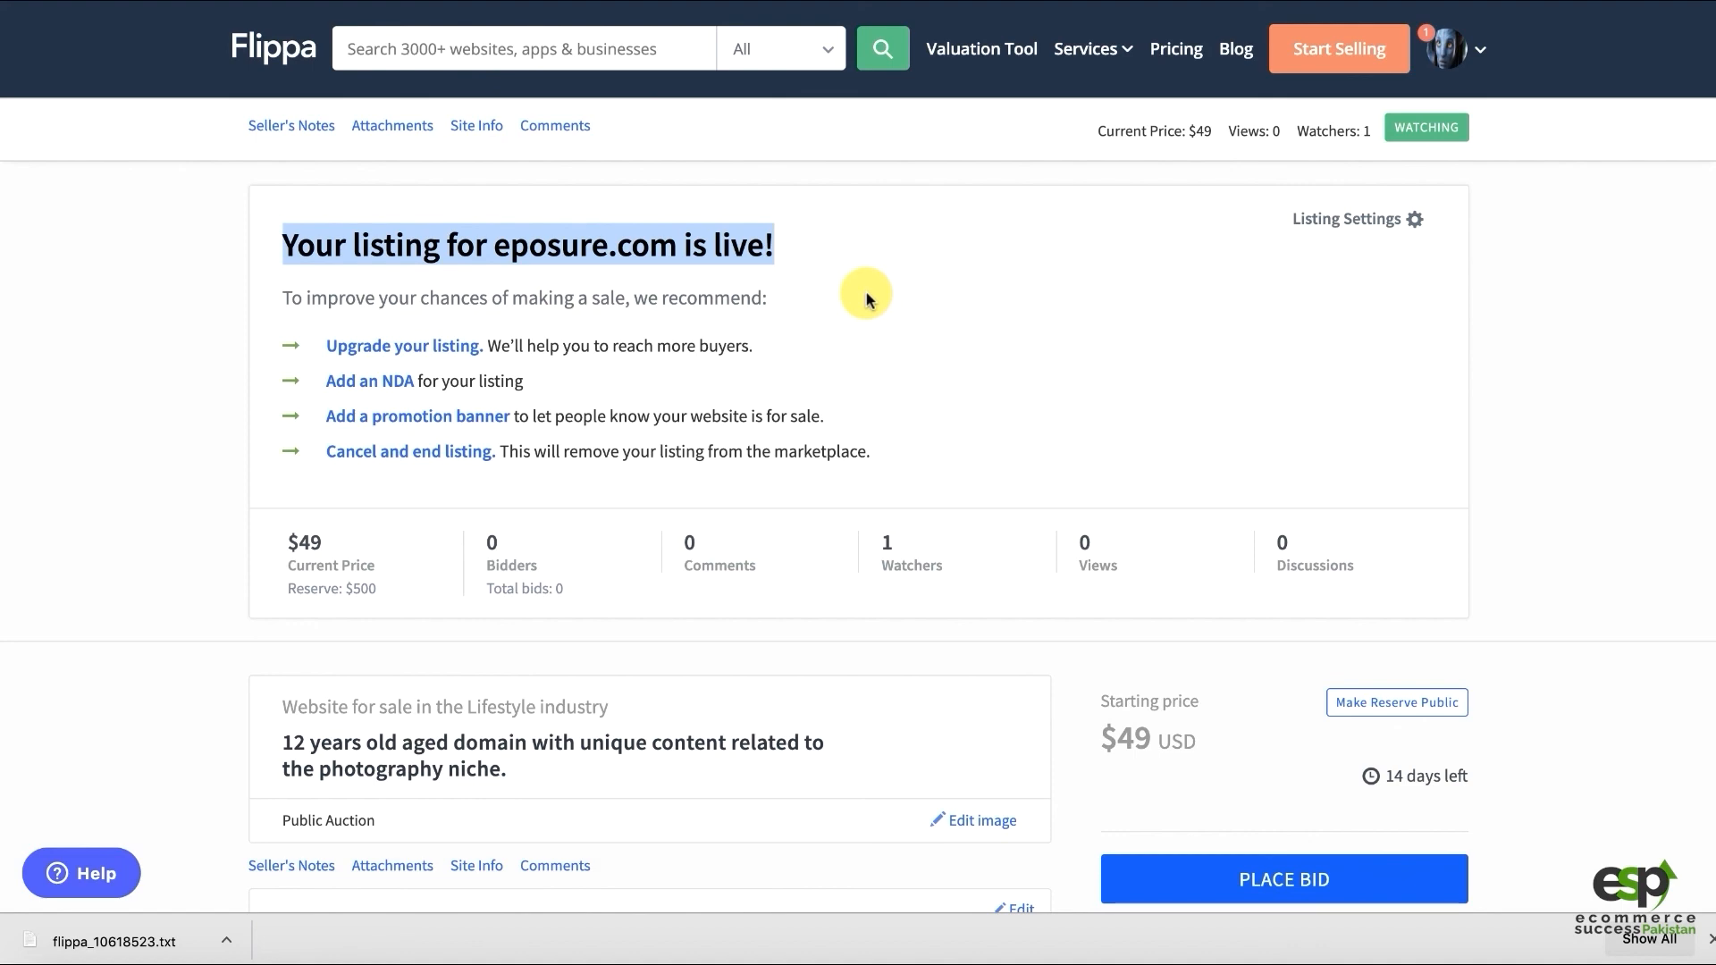
{"action": "scroll", "coordinate": [658, 537], "scroll_direction": "down", "scroll_amount": 2}
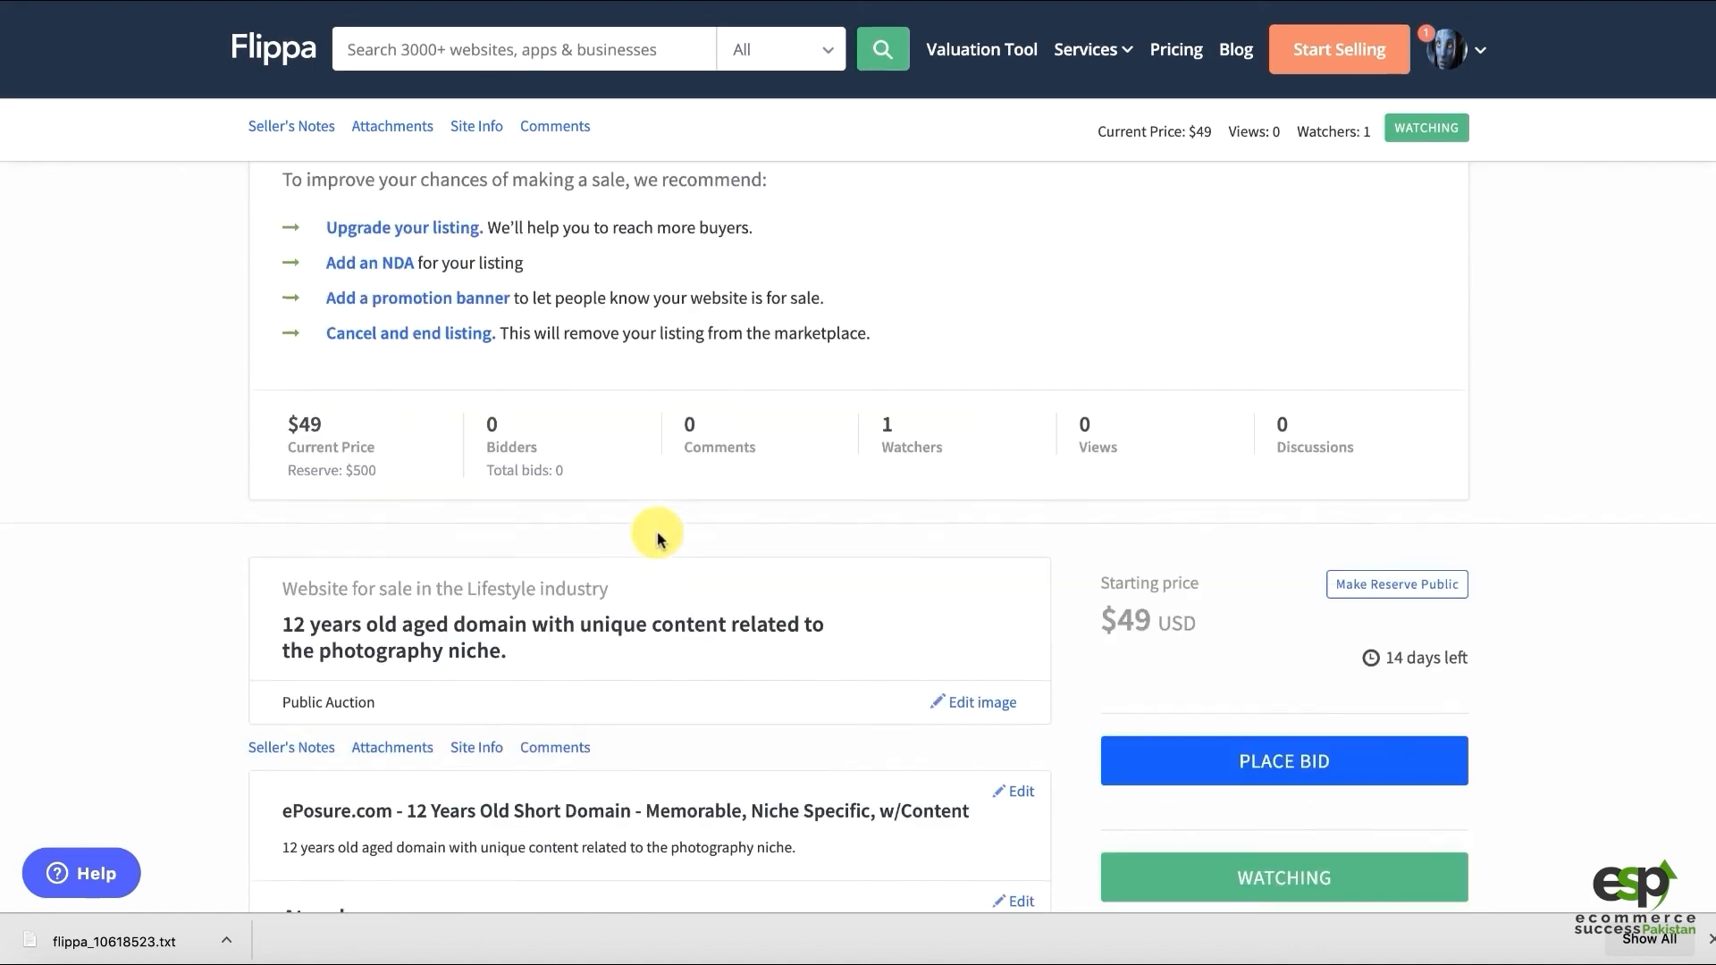
{"action": "scroll", "coordinate": [658, 537], "scroll_direction": "down", "scroll_amount": 1}
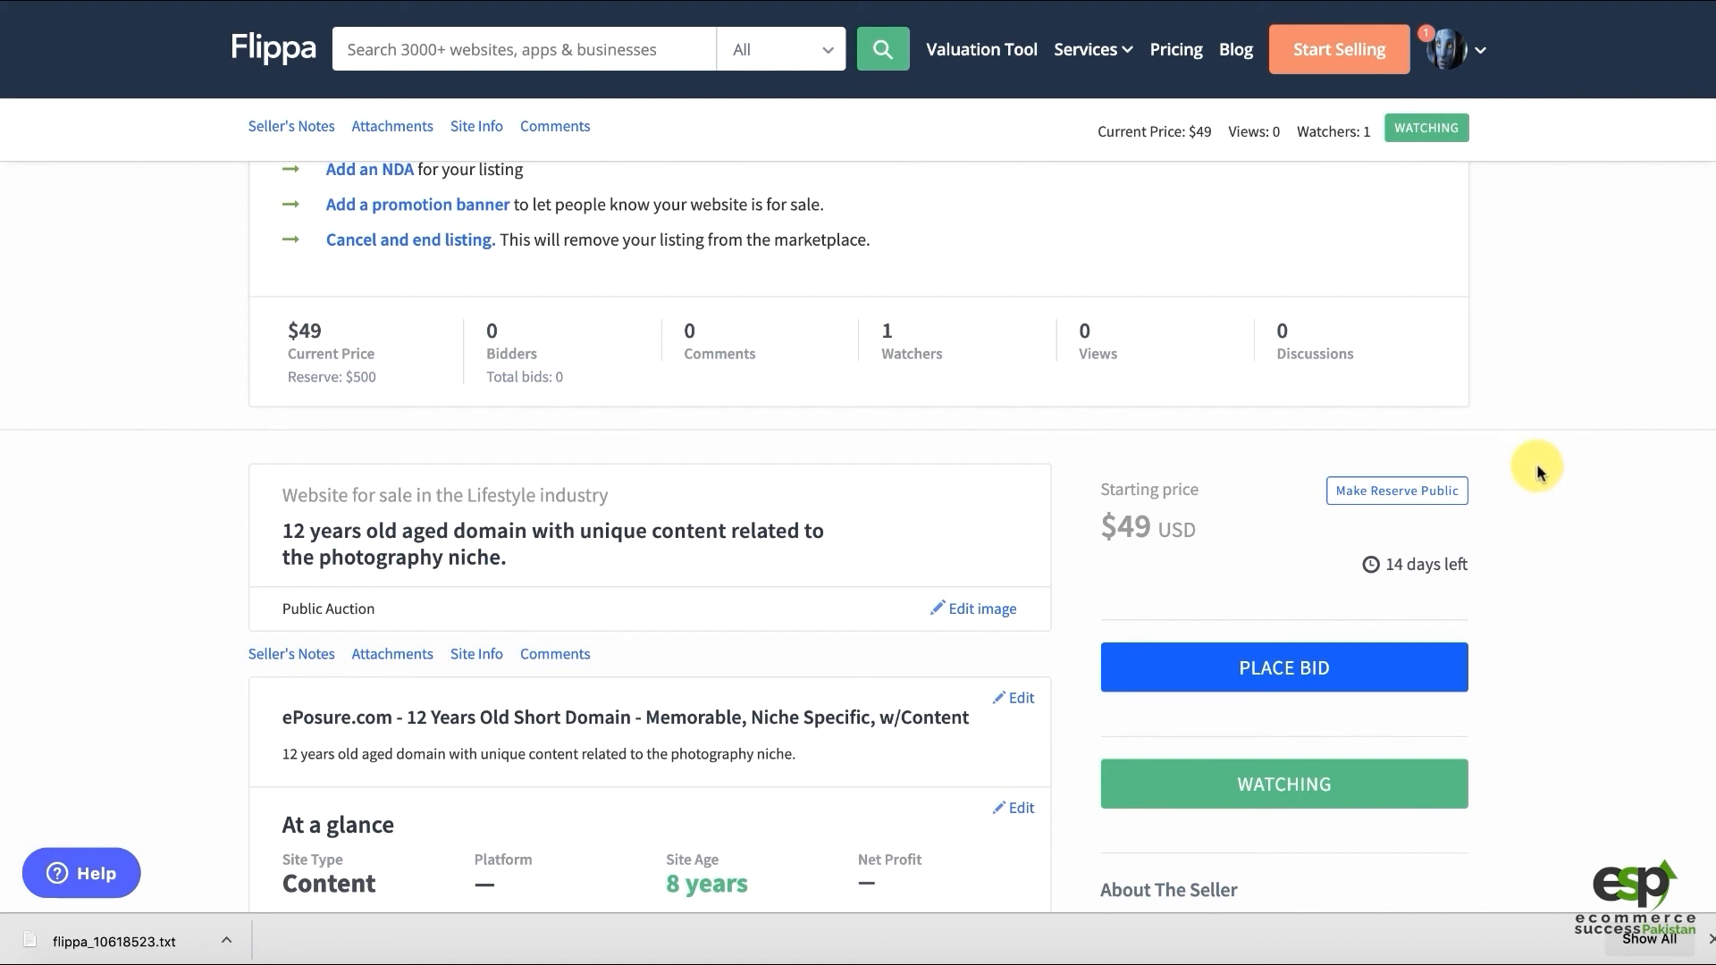
{"action": "scroll", "coordinate": [1492, 466], "scroll_direction": "up", "scroll_amount": 1}
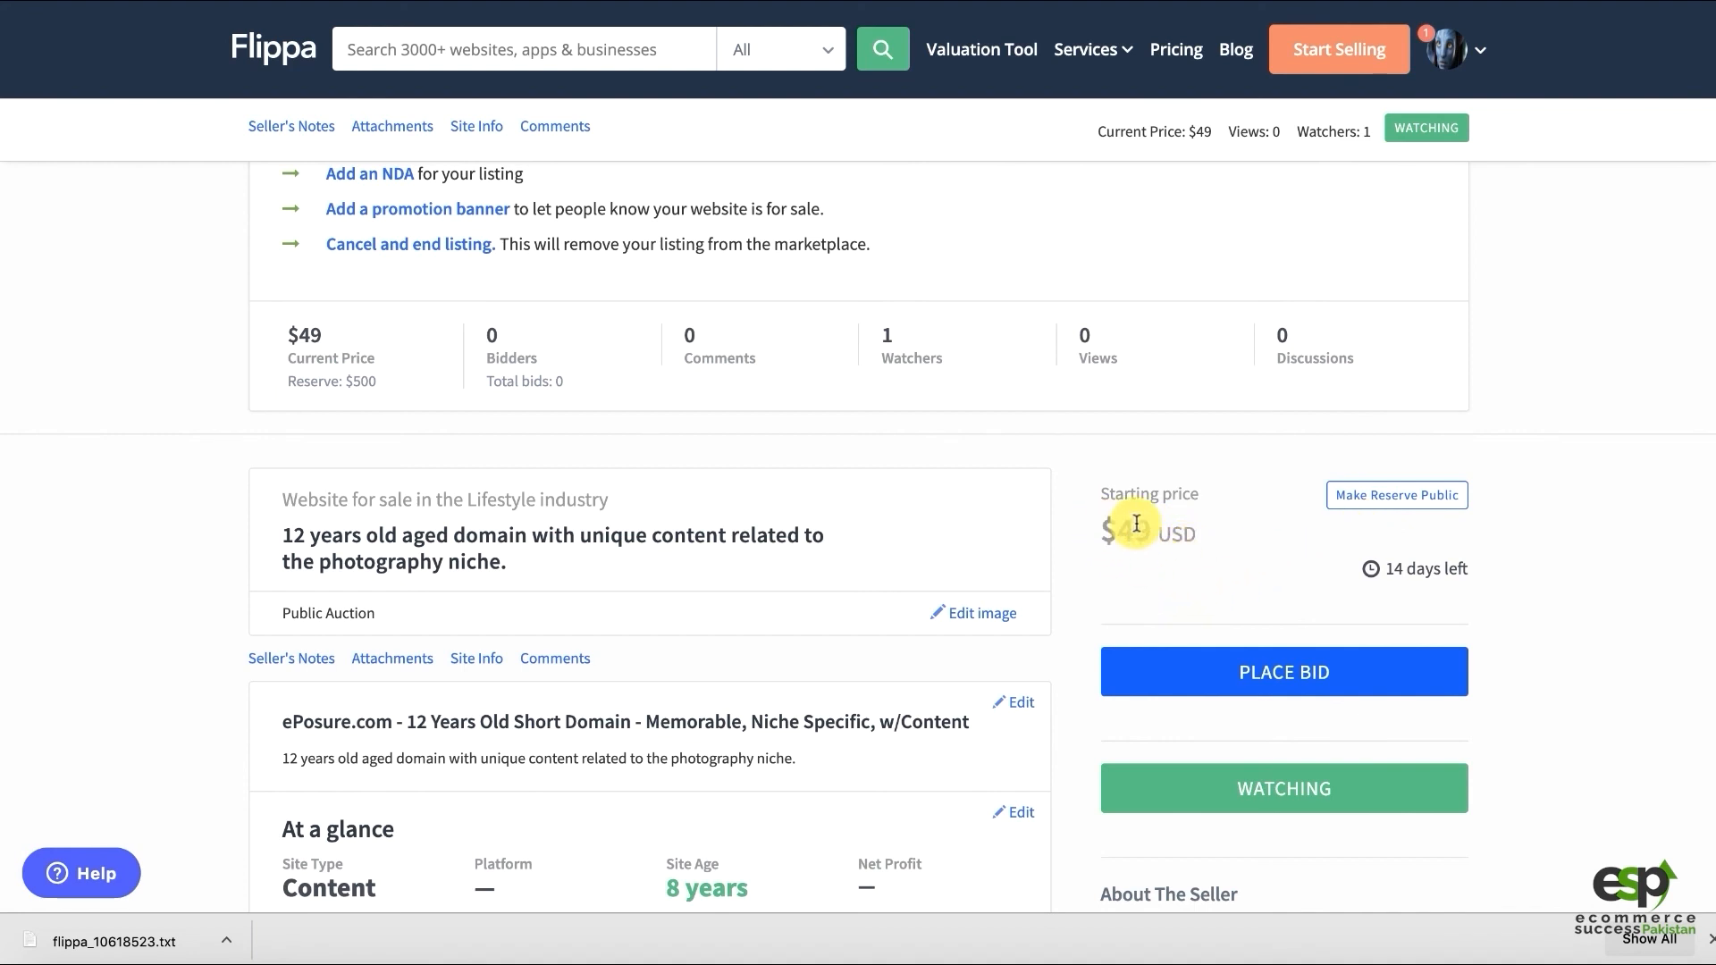
{"action": "scroll", "coordinate": [1133, 527], "scroll_direction": "down", "scroll_amount": 2}
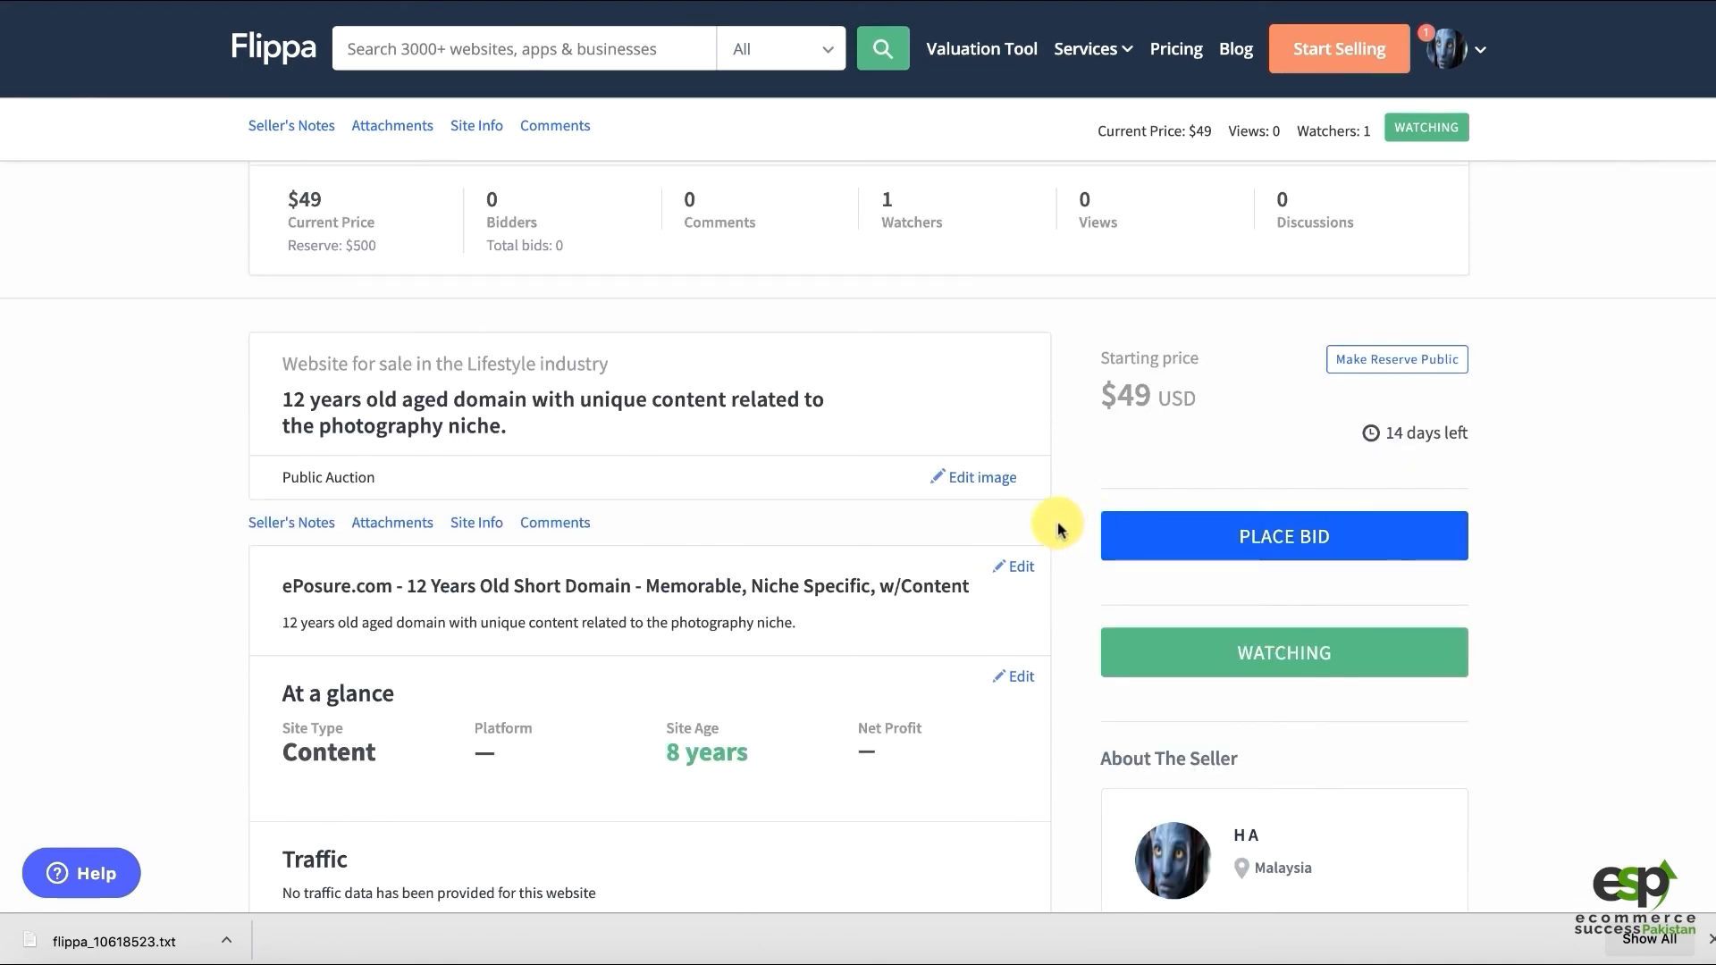
{"action": "scroll", "coordinate": [1059, 527], "scroll_direction": "down", "scroll_amount": 5}
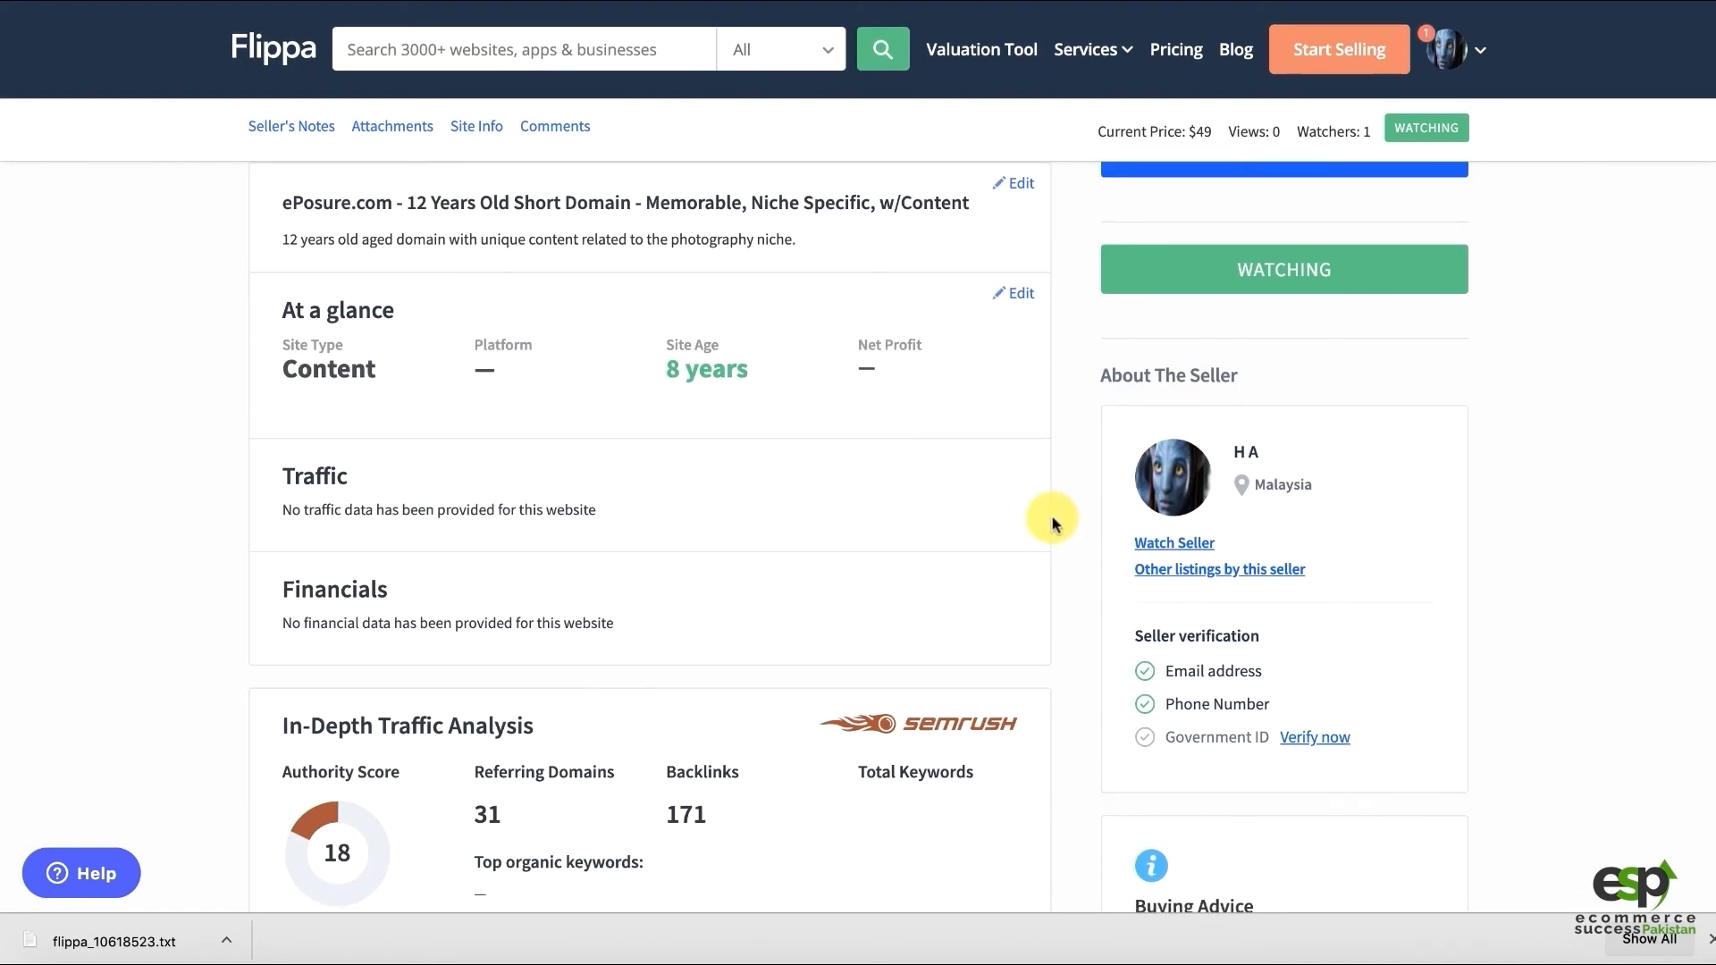
{"action": "scroll", "coordinate": [1076, 516], "scroll_direction": "down", "scroll_amount": 5}
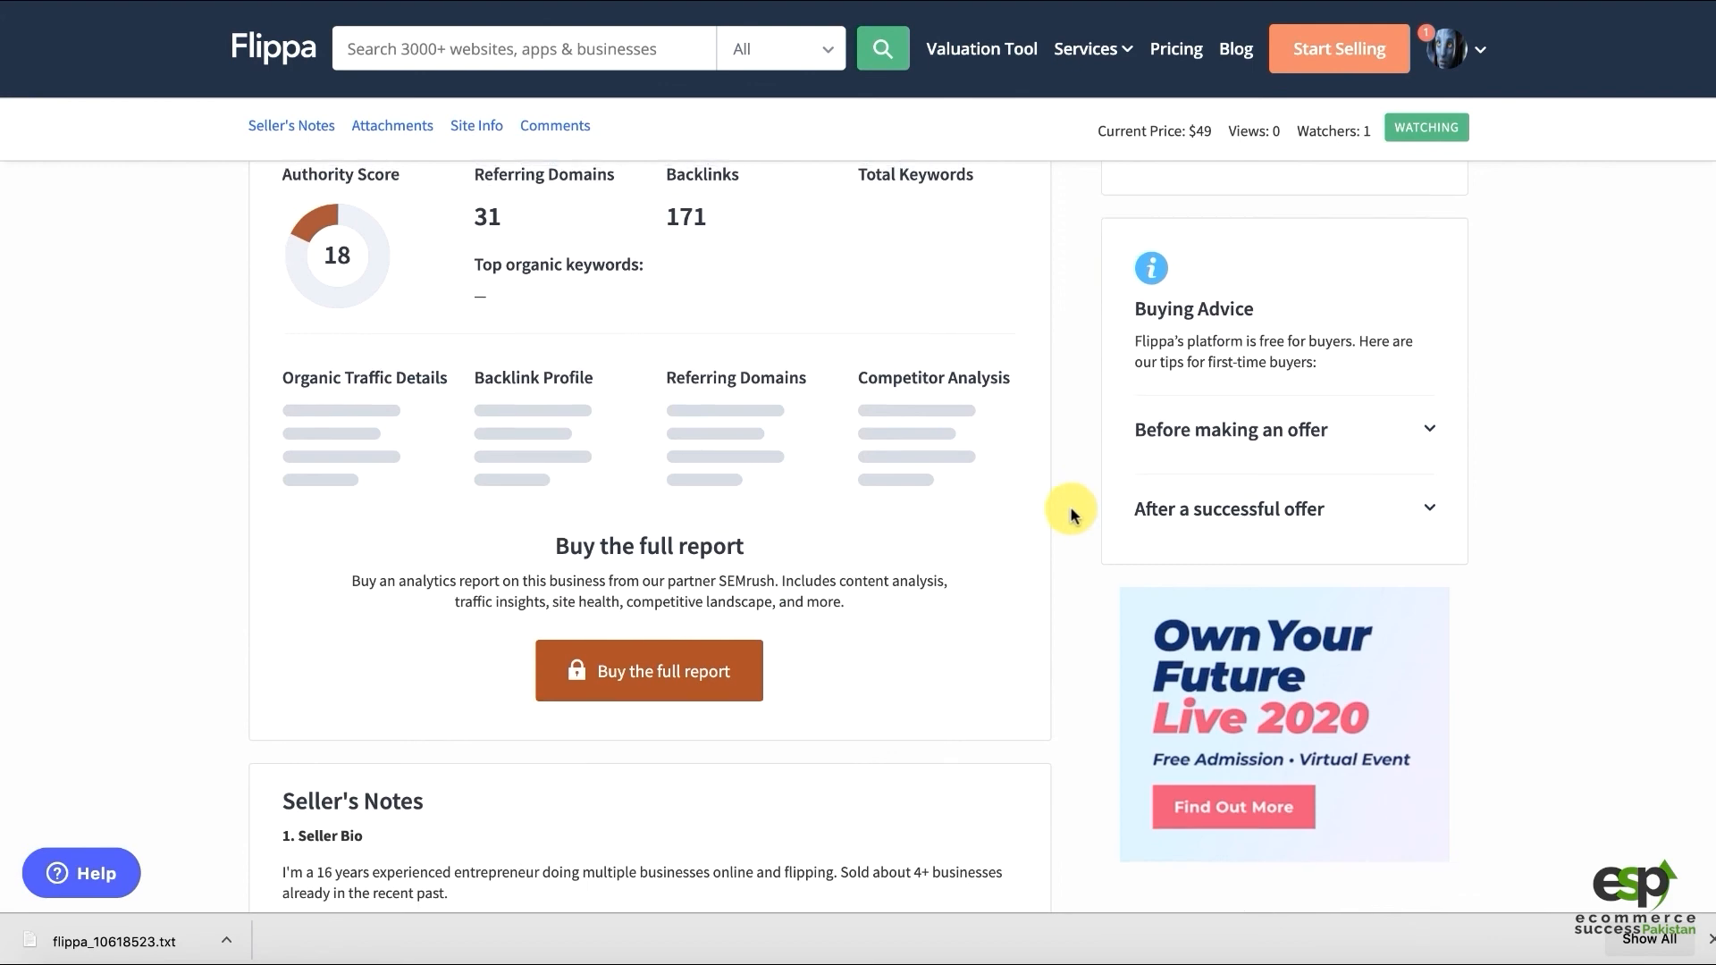
{"action": "scroll", "coordinate": [1071, 514], "scroll_direction": "up", "scroll_amount": 3}
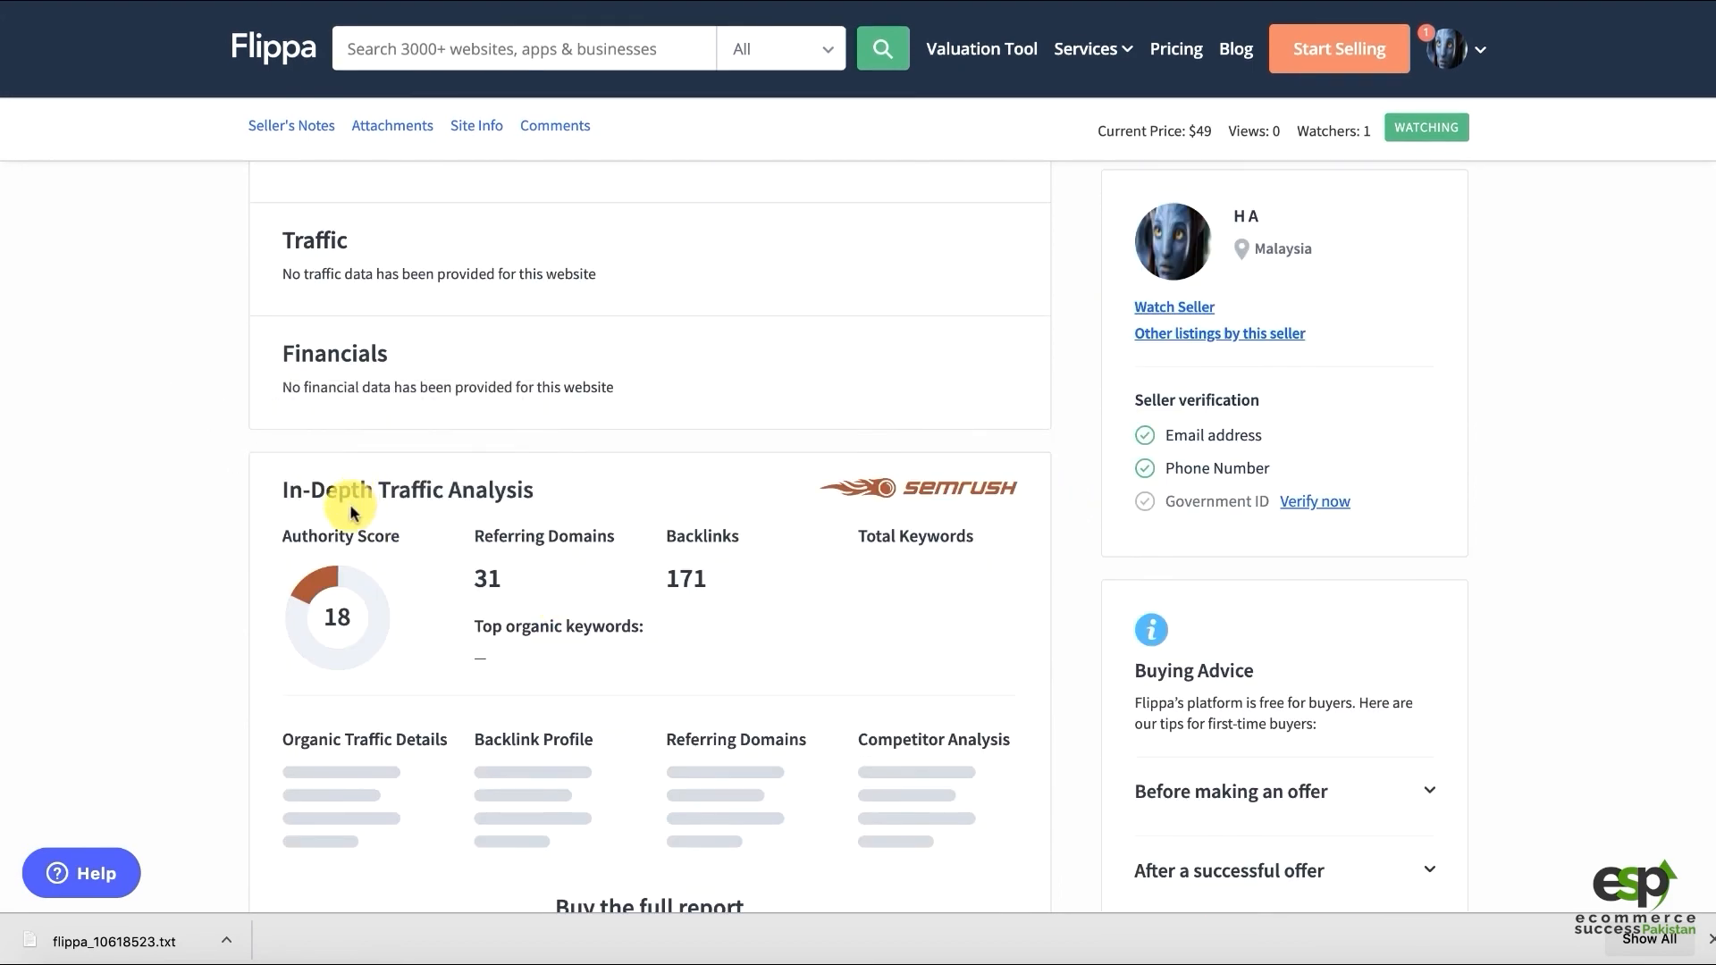
{"action": "double_click", "coordinate": [713, 579]}
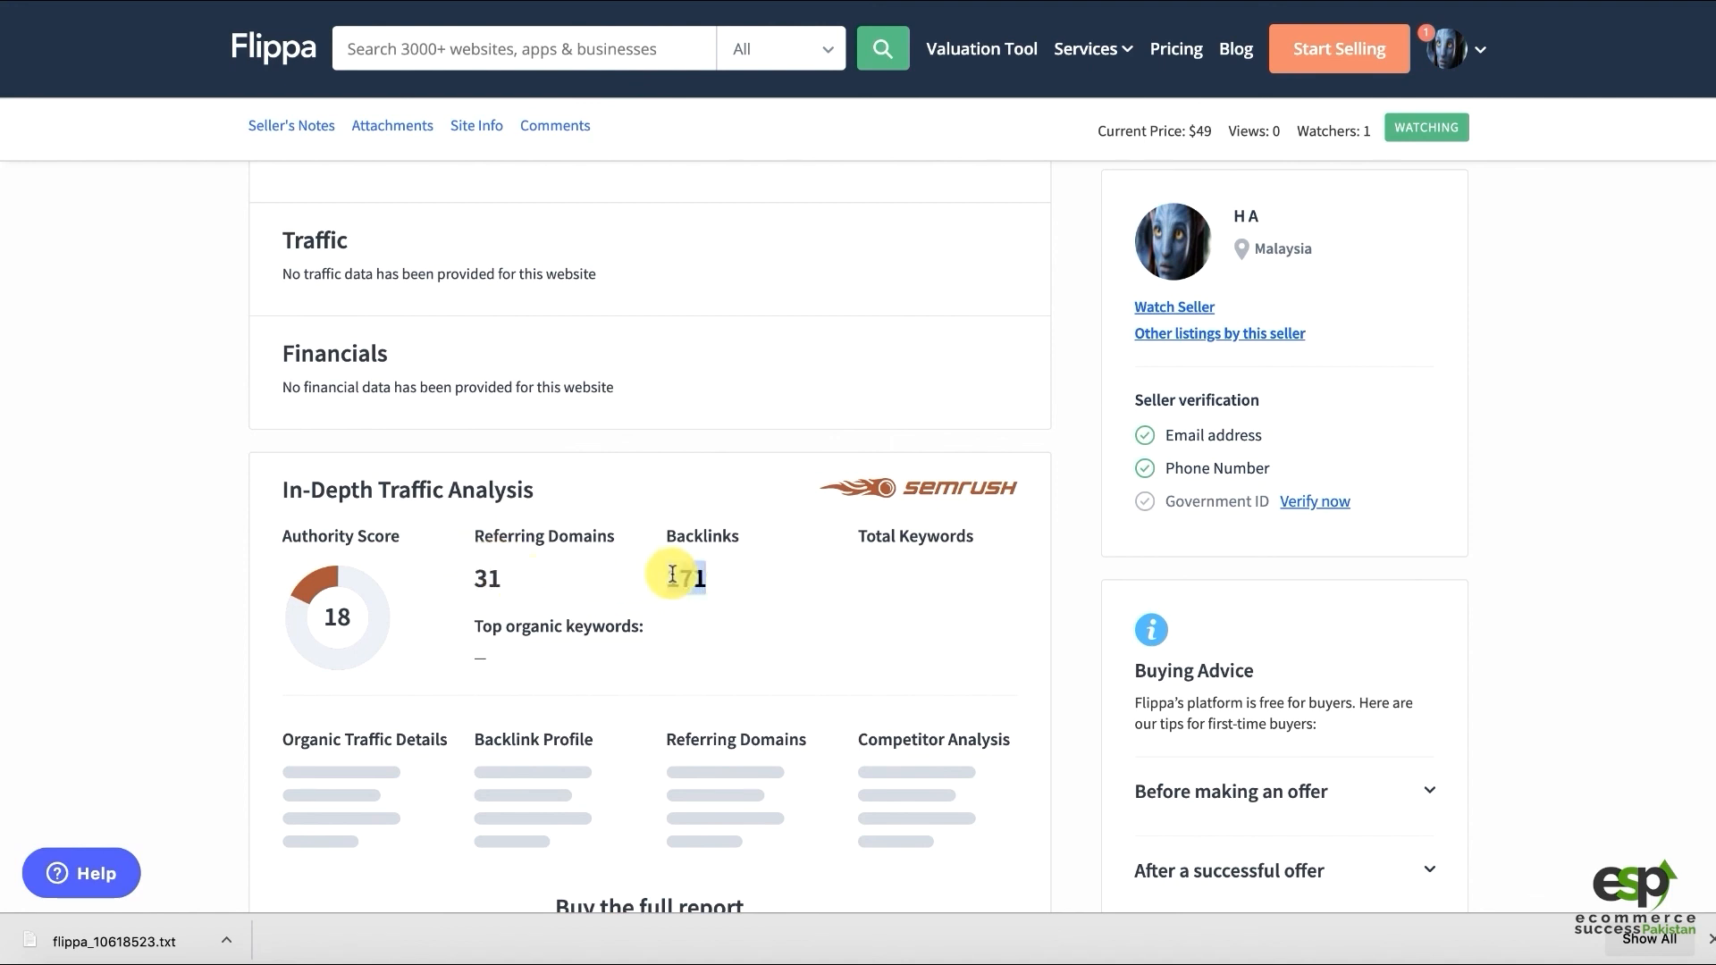
{"action": "left_click", "coordinate": [487, 581]}
{"action": "mouse_move", "coordinate": [325, 620]}
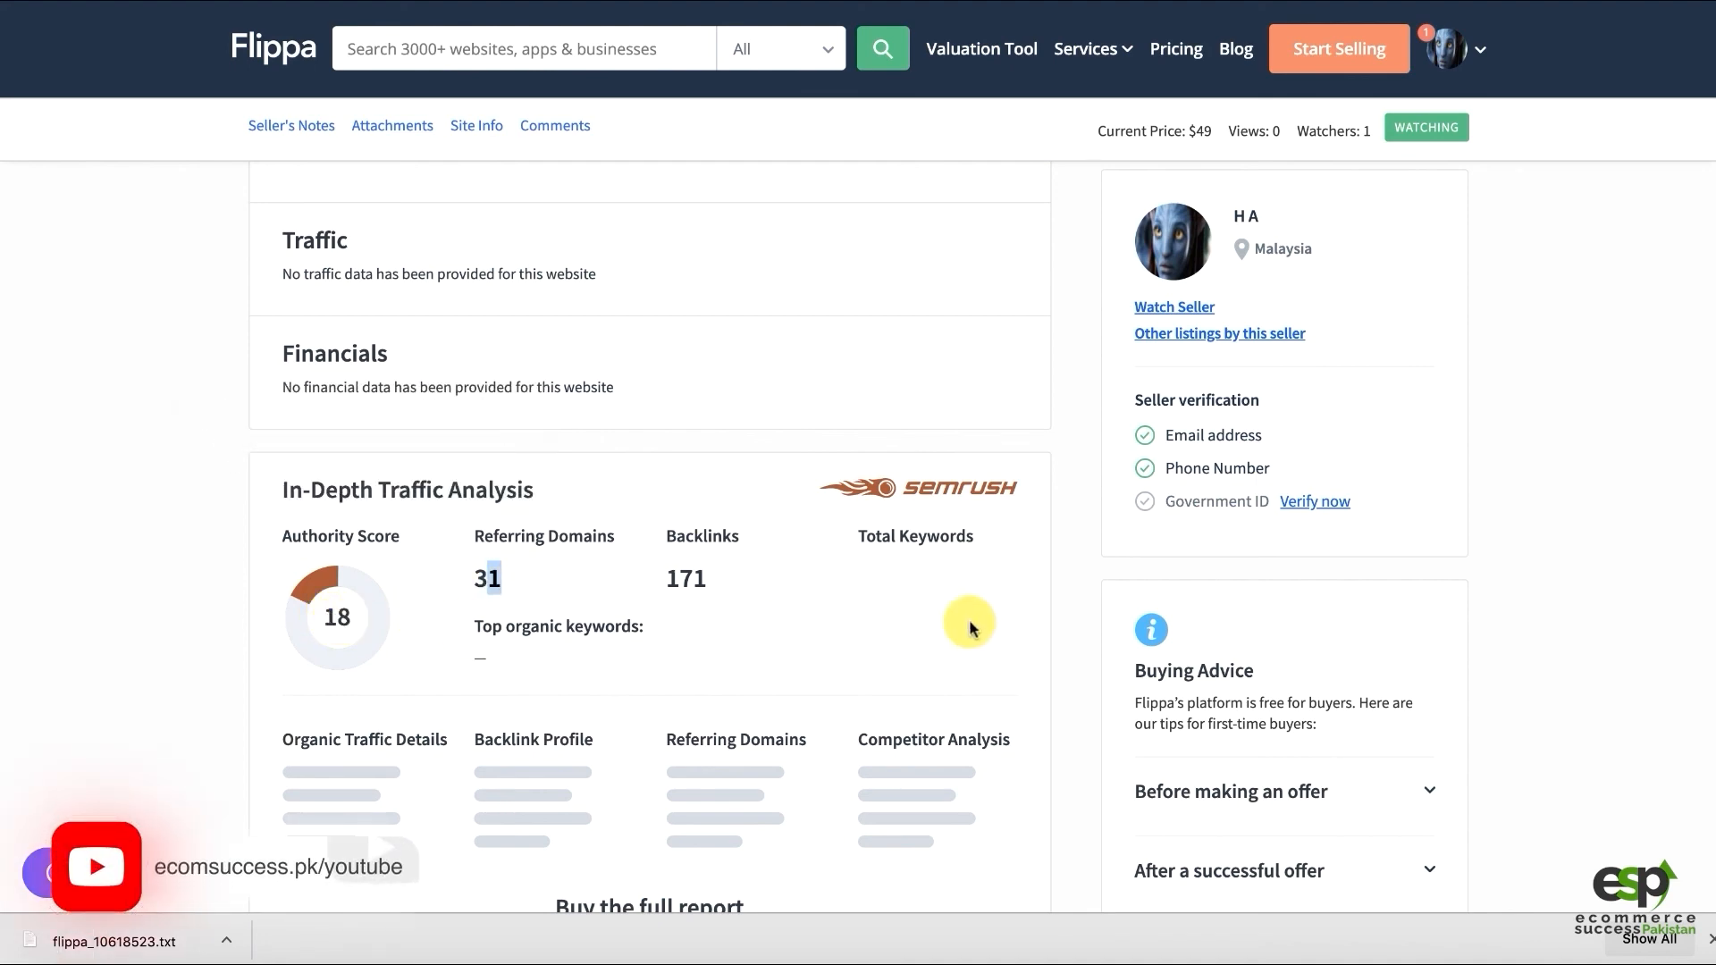
{"action": "scroll", "coordinate": [69, 525], "scroll_direction": "up", "scroll_amount": 1}
{"action": "scroll", "coordinate": [78, 522], "scroll_direction": "down", "scroll_amount": 5}
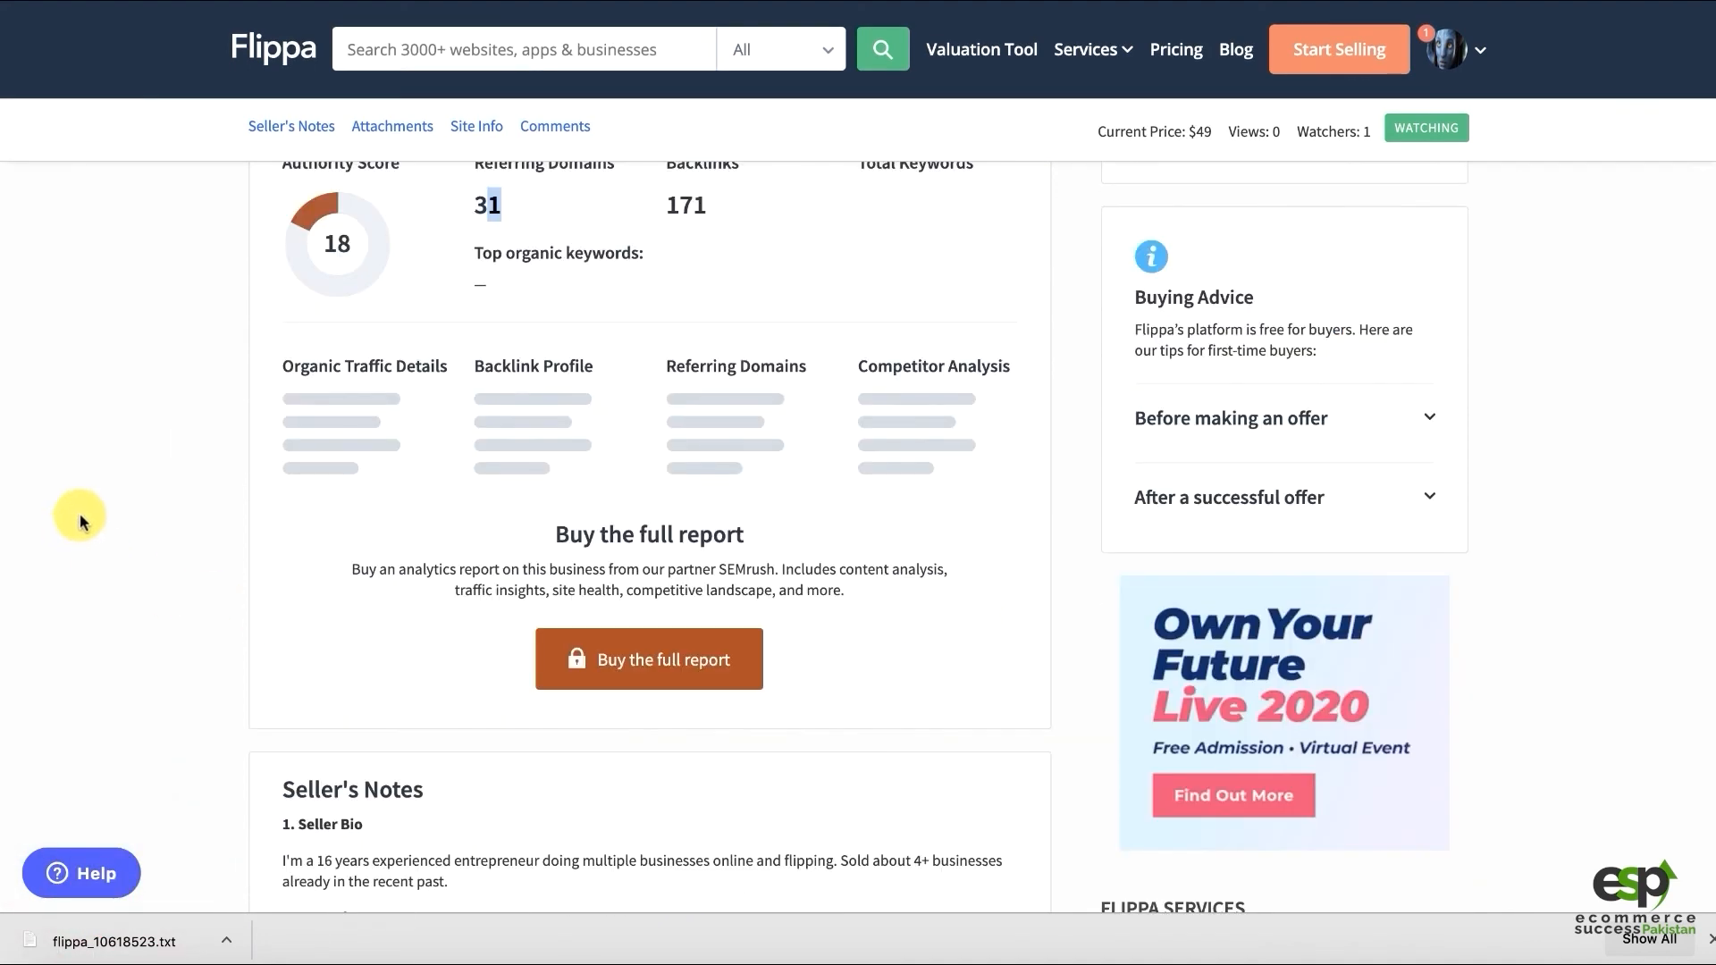
{"action": "scroll", "coordinate": [78, 521], "scroll_direction": "up", "scroll_amount": 2}
{"action": "scroll", "coordinate": [79, 521], "scroll_direction": "up", "scroll_amount": 9}
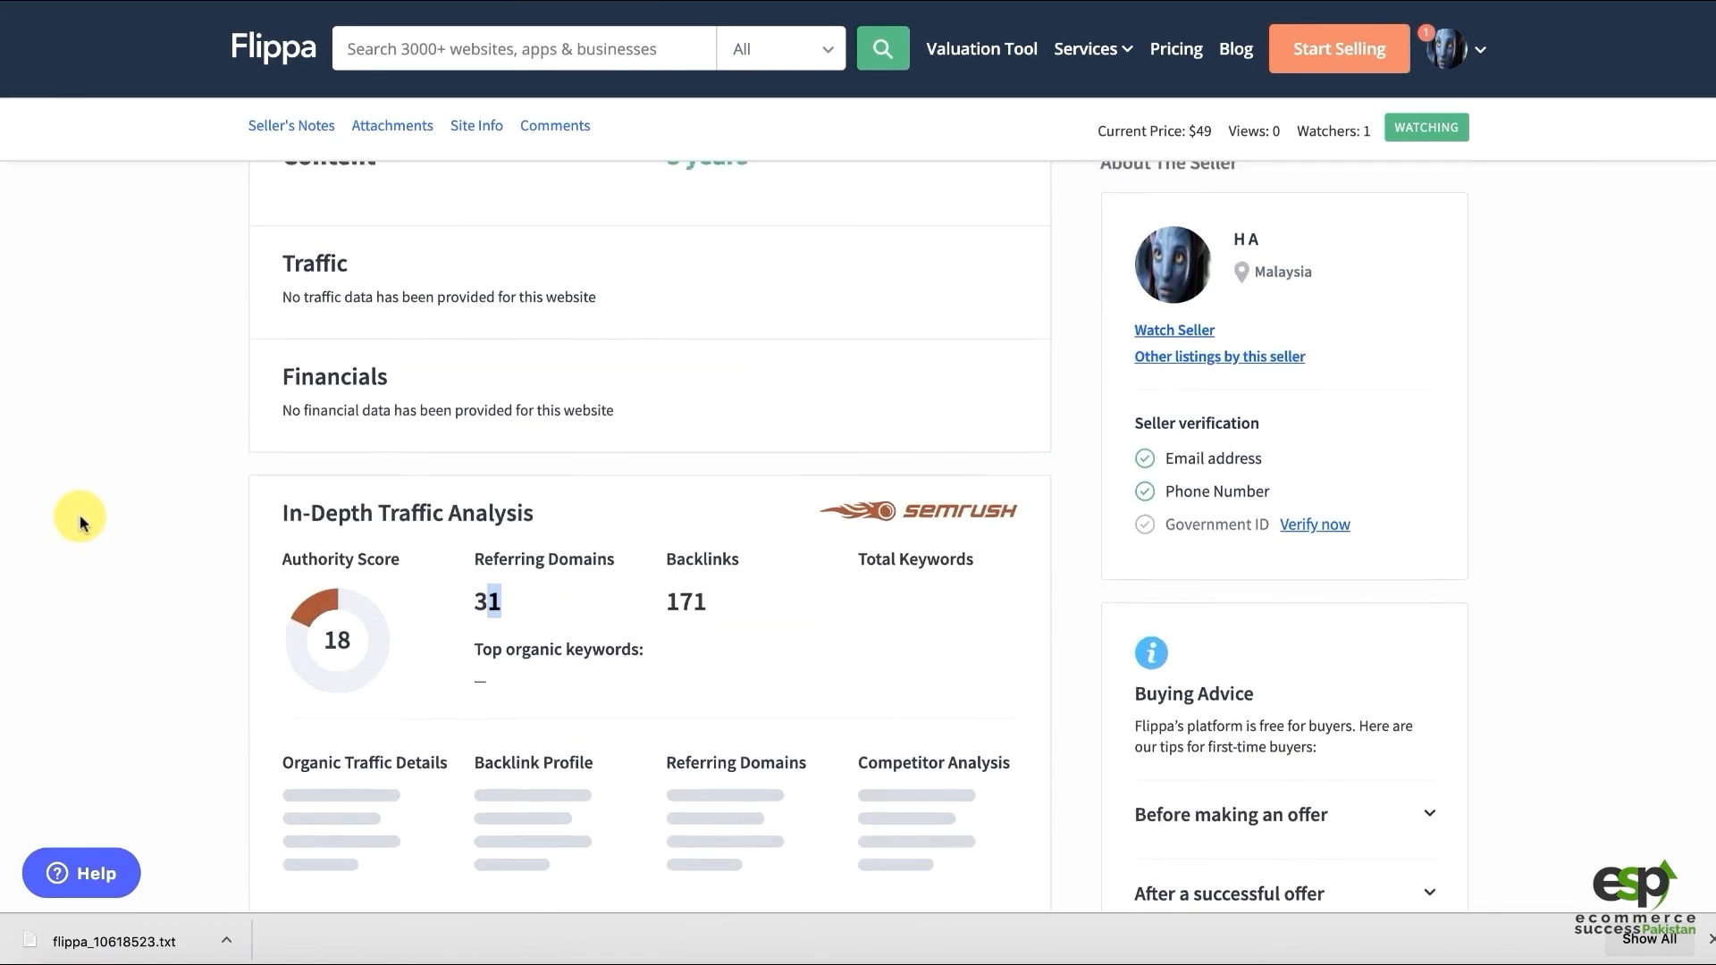
{"action": "scroll", "coordinate": [79, 522], "scroll_direction": "down", "scroll_amount": 20}
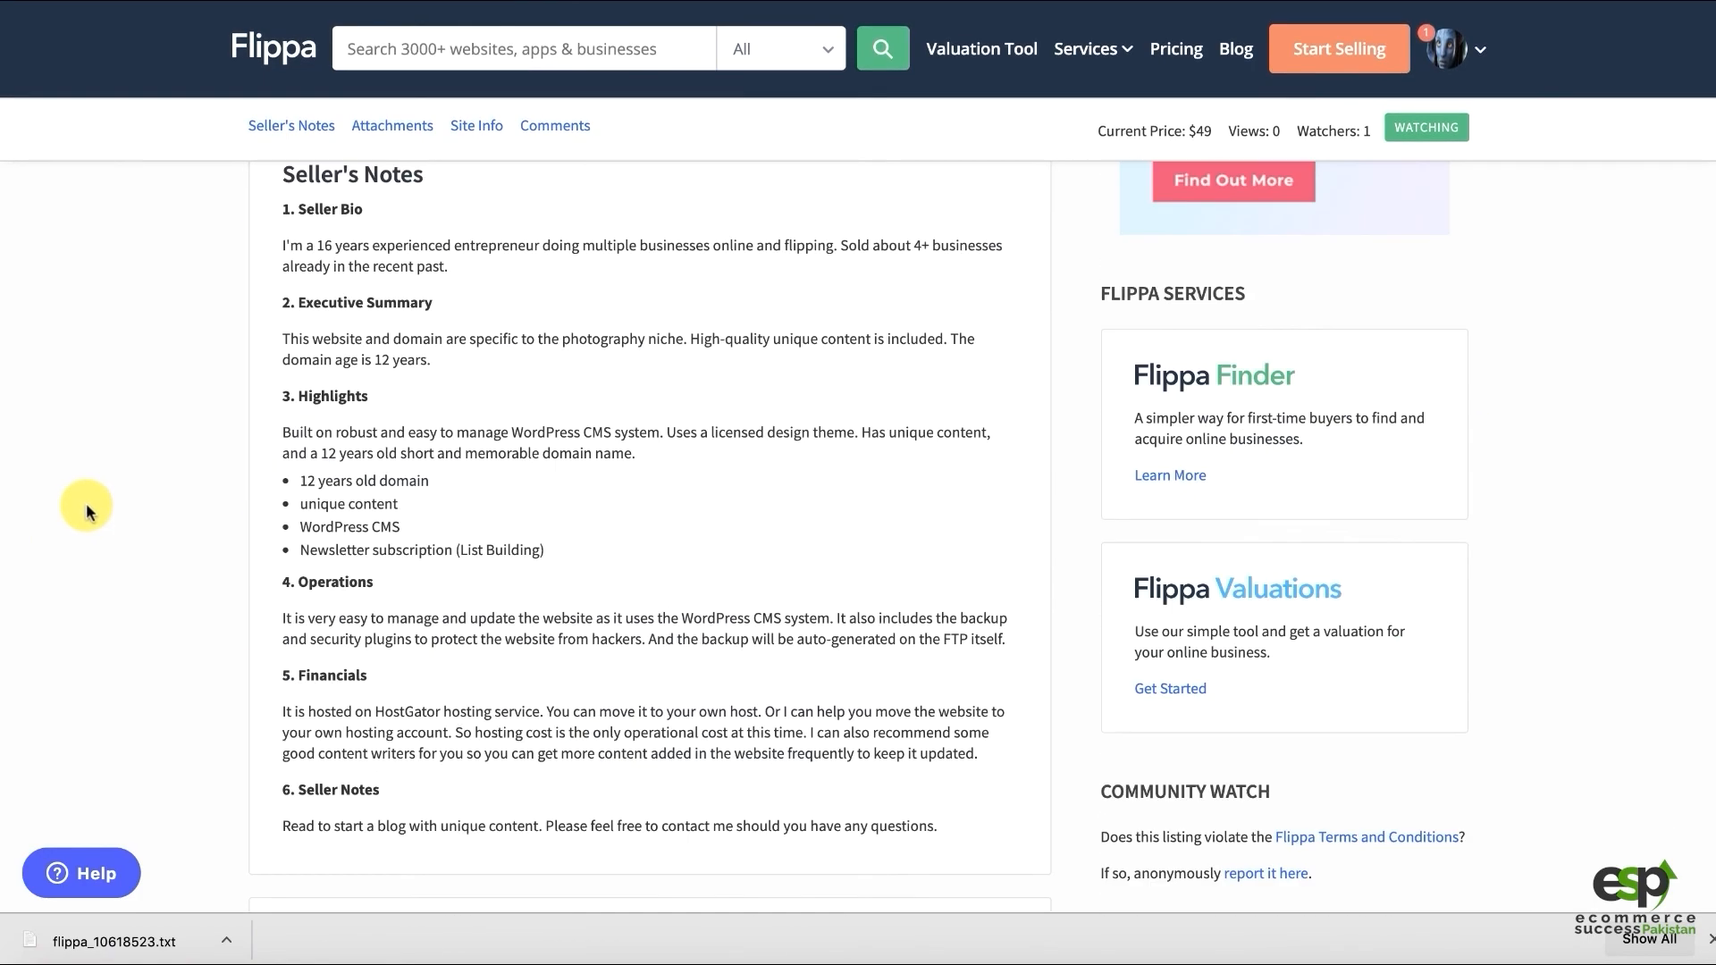
{"action": "scroll", "coordinate": [86, 510], "scroll_direction": "down", "scroll_amount": 13}
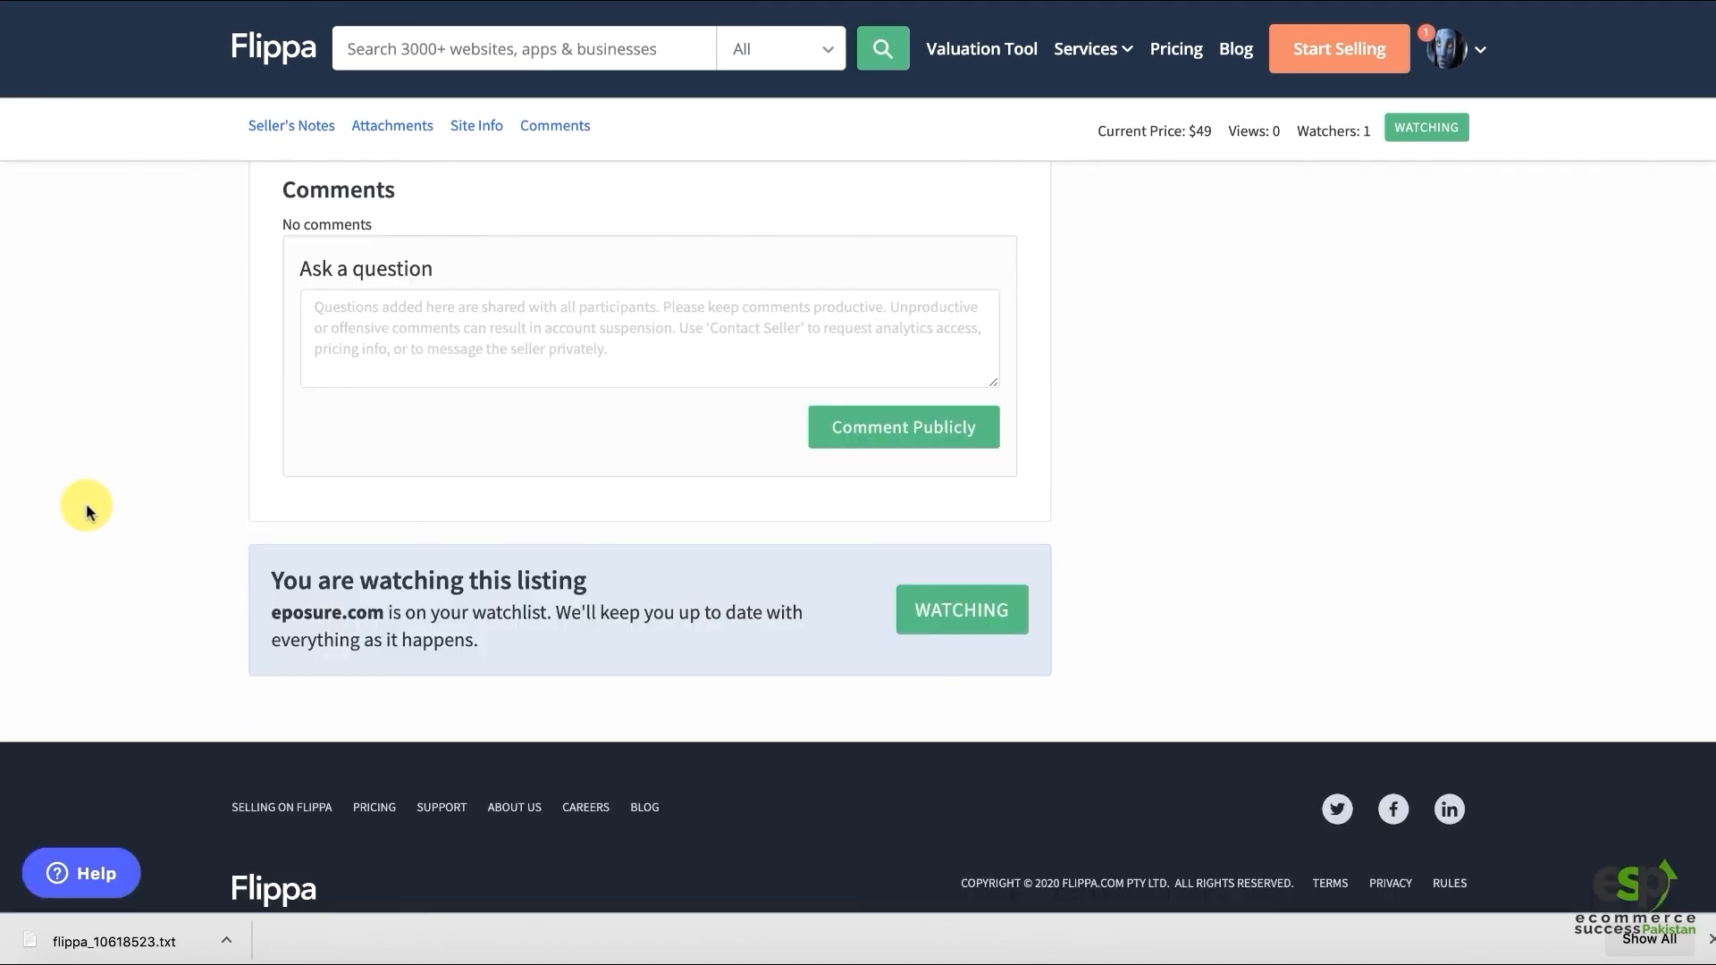
{"action": "scroll", "coordinate": [590, 483], "scroll_direction": "up", "scroll_amount": 10}
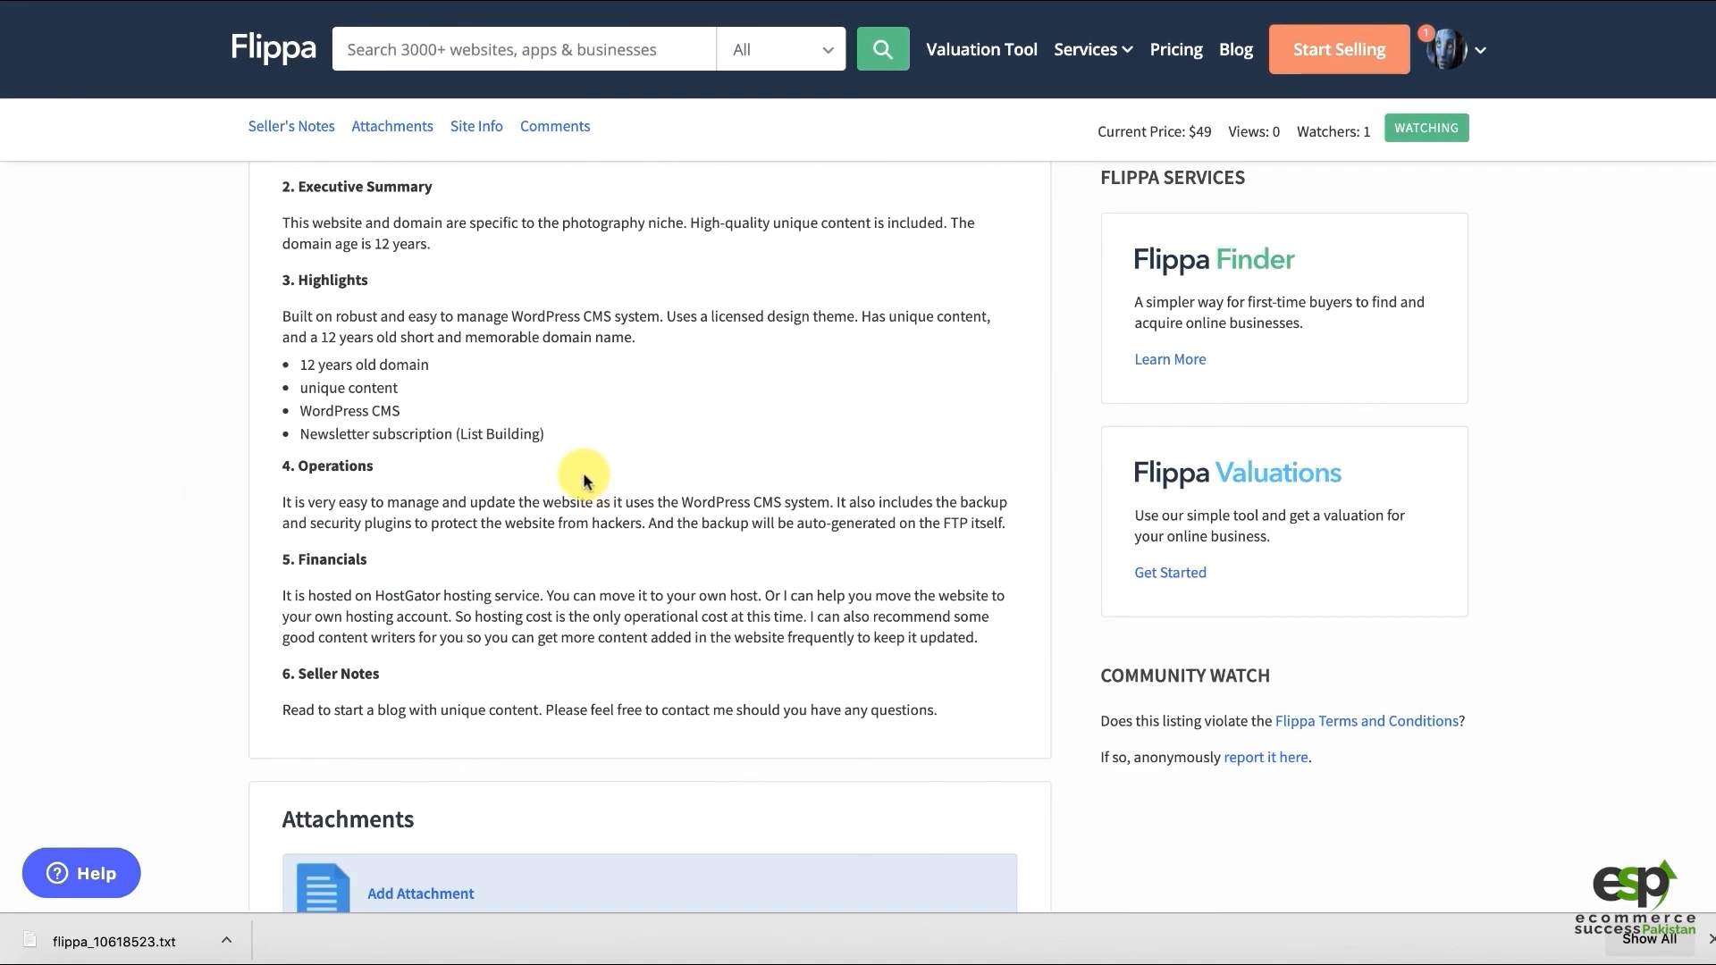
{"action": "scroll", "coordinate": [576, 481], "scroll_direction": "down", "scroll_amount": 10}
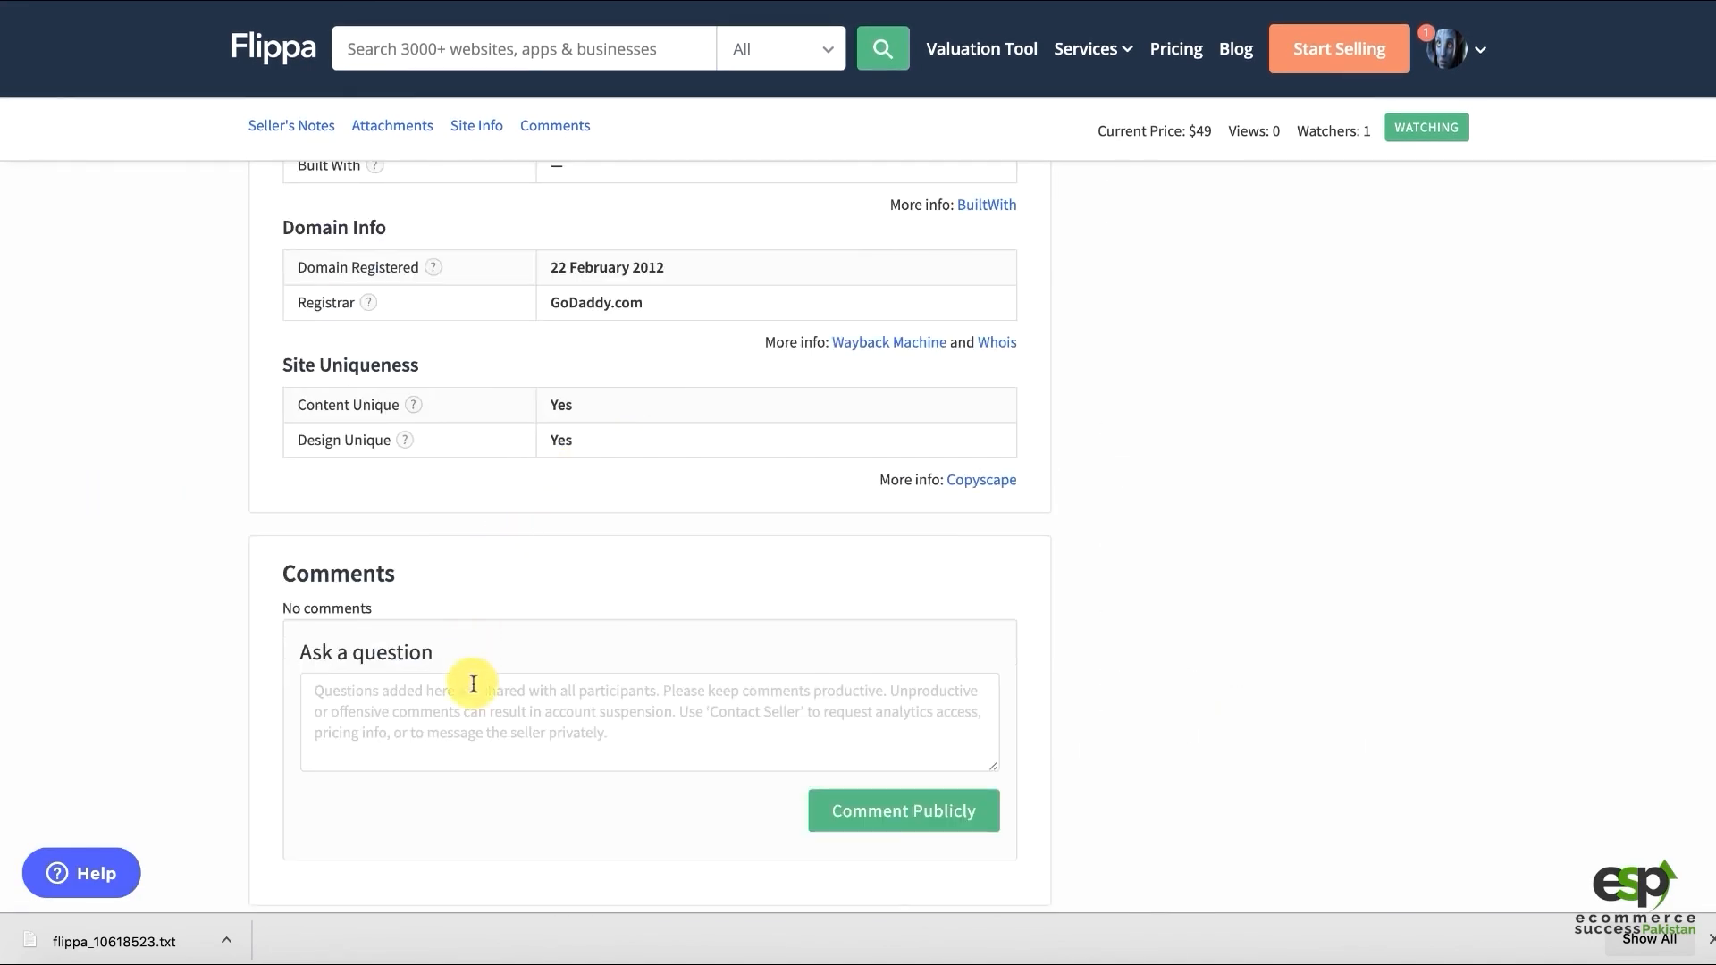
{"action": "left_click", "coordinate": [405, 718]}
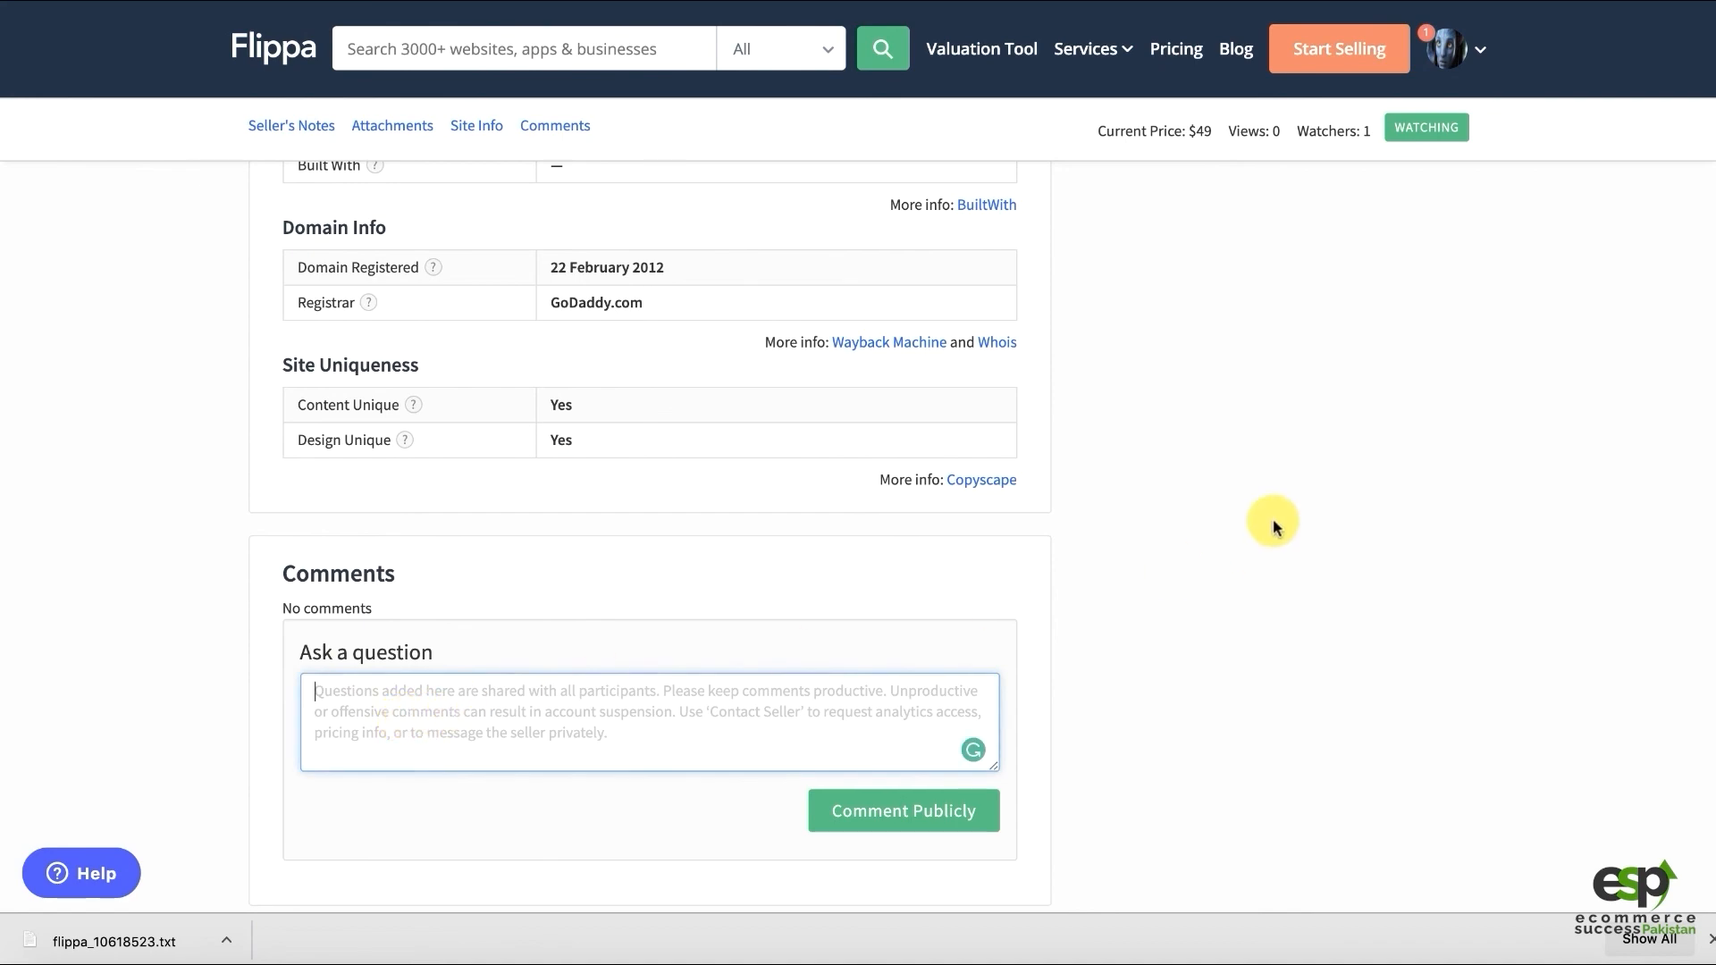
{"action": "scroll", "coordinate": [1226, 410], "scroll_direction": "up", "scroll_amount": 15}
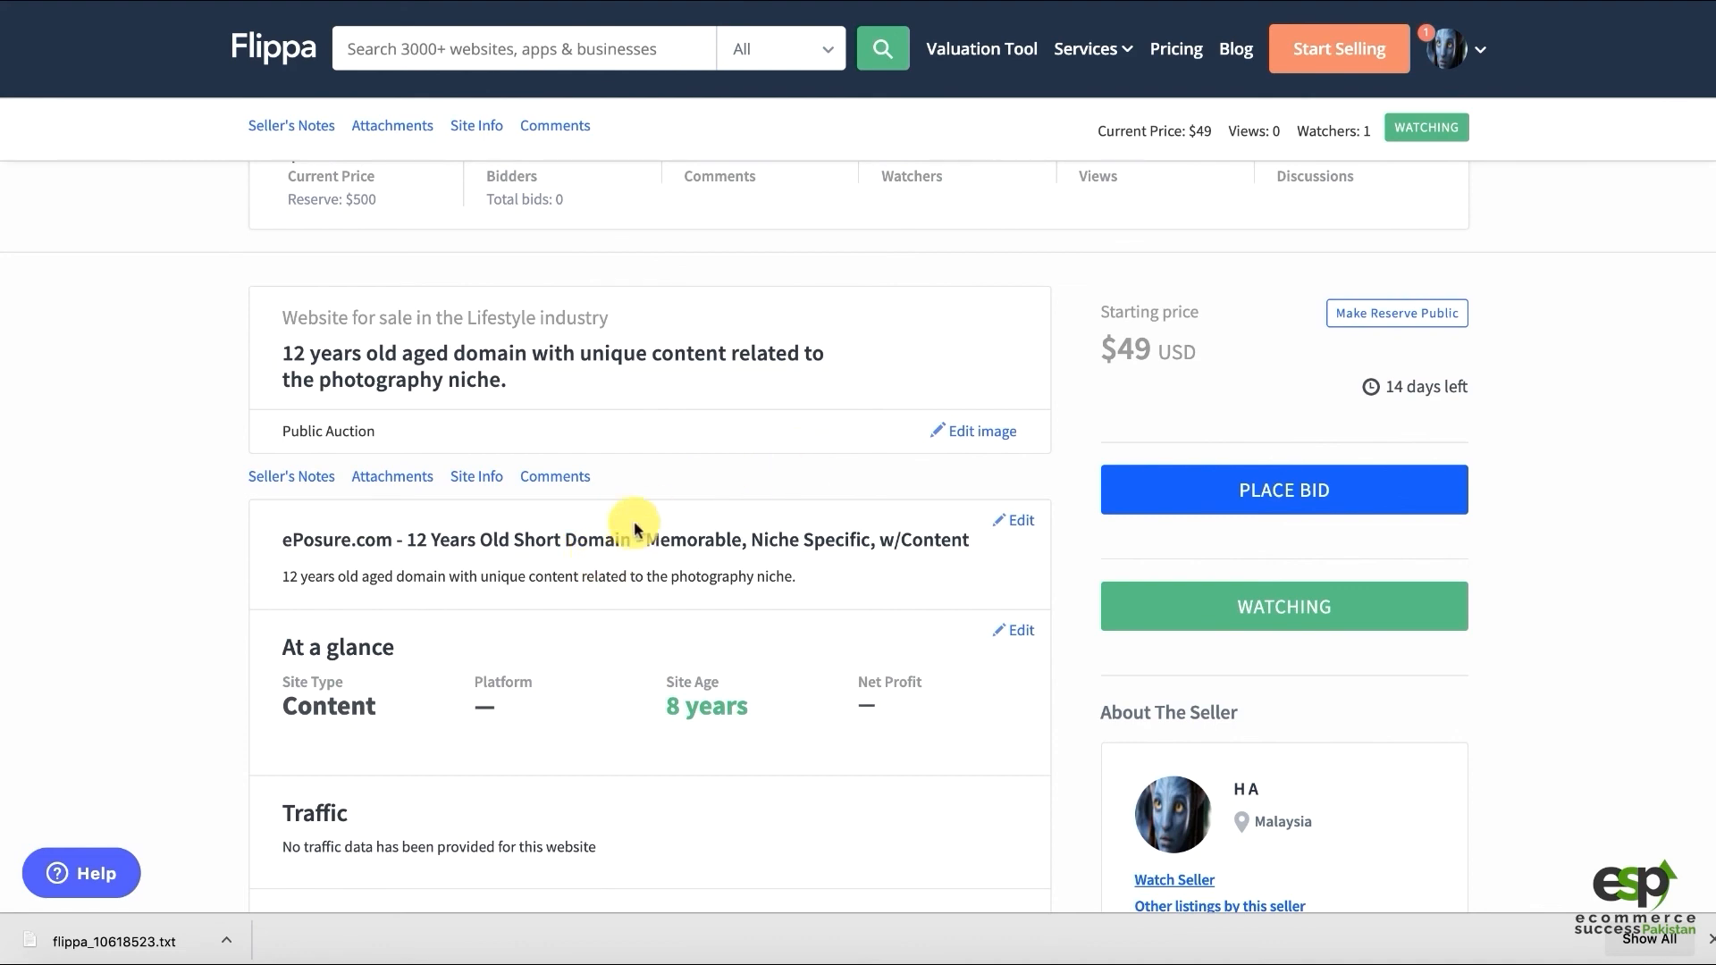
{"action": "scroll", "coordinate": [597, 387], "scroll_direction": "down", "scroll_amount": 3}
{"action": "scroll", "coordinate": [597, 391], "scroll_direction": "down", "scroll_amount": 1}
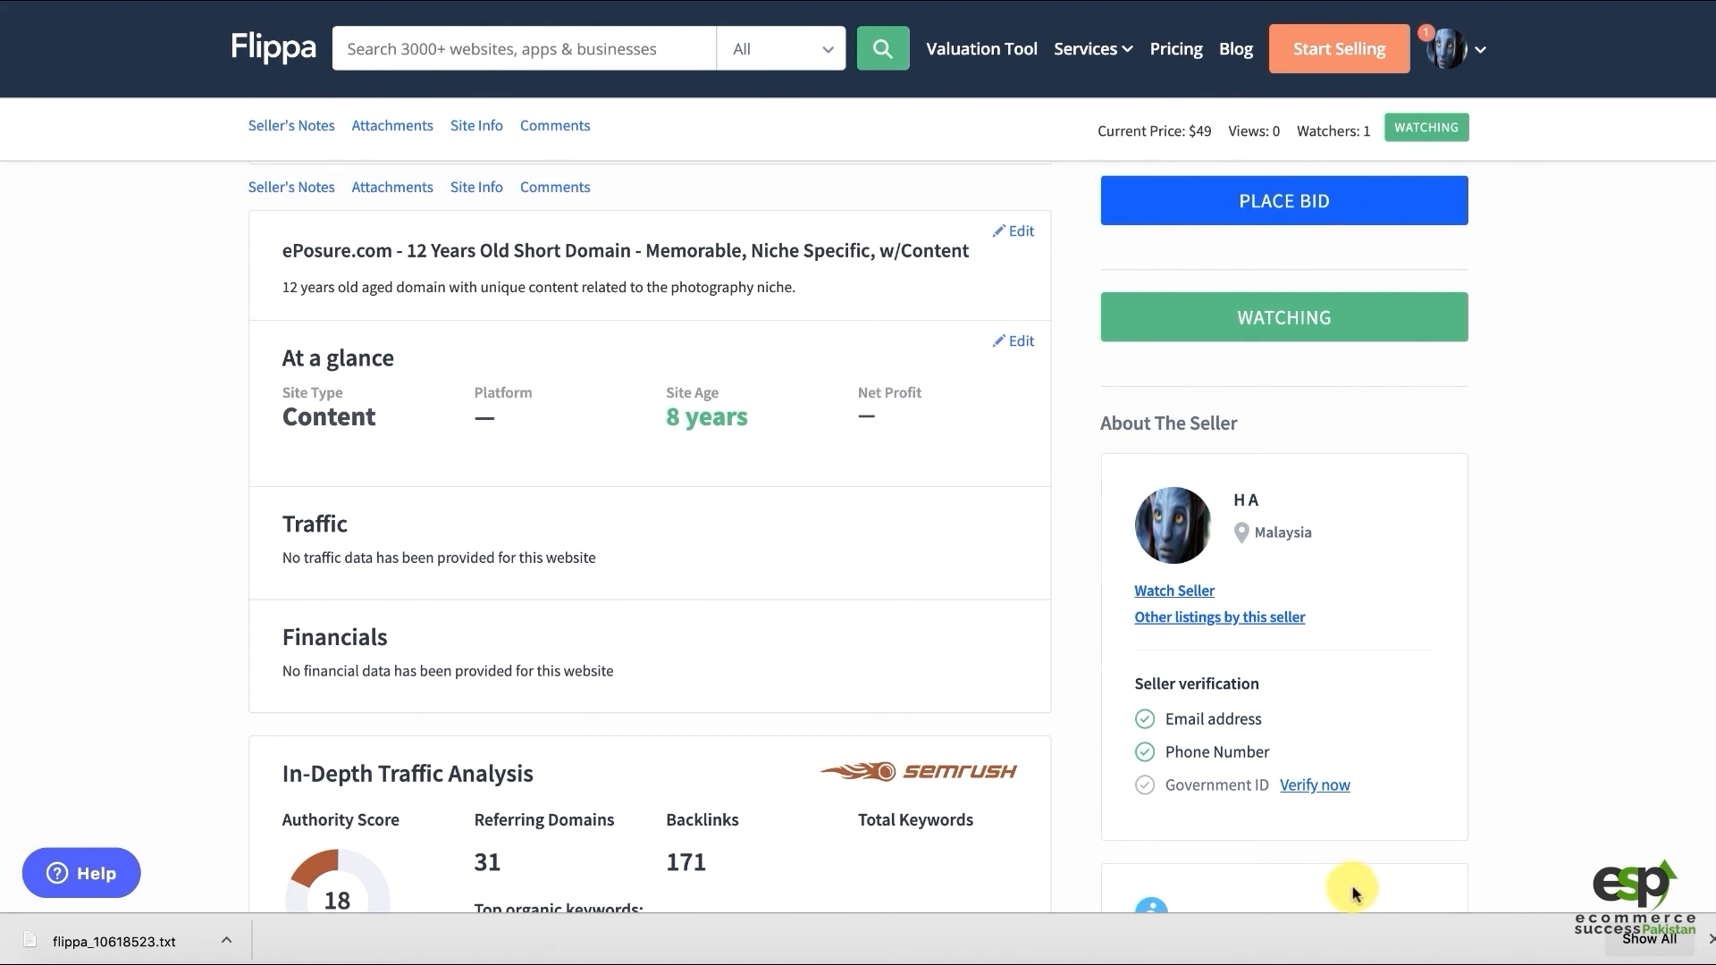
{"action": "left_click_drag", "start_coordinate": [1185, 786], "coordinate": [1303, 795]}
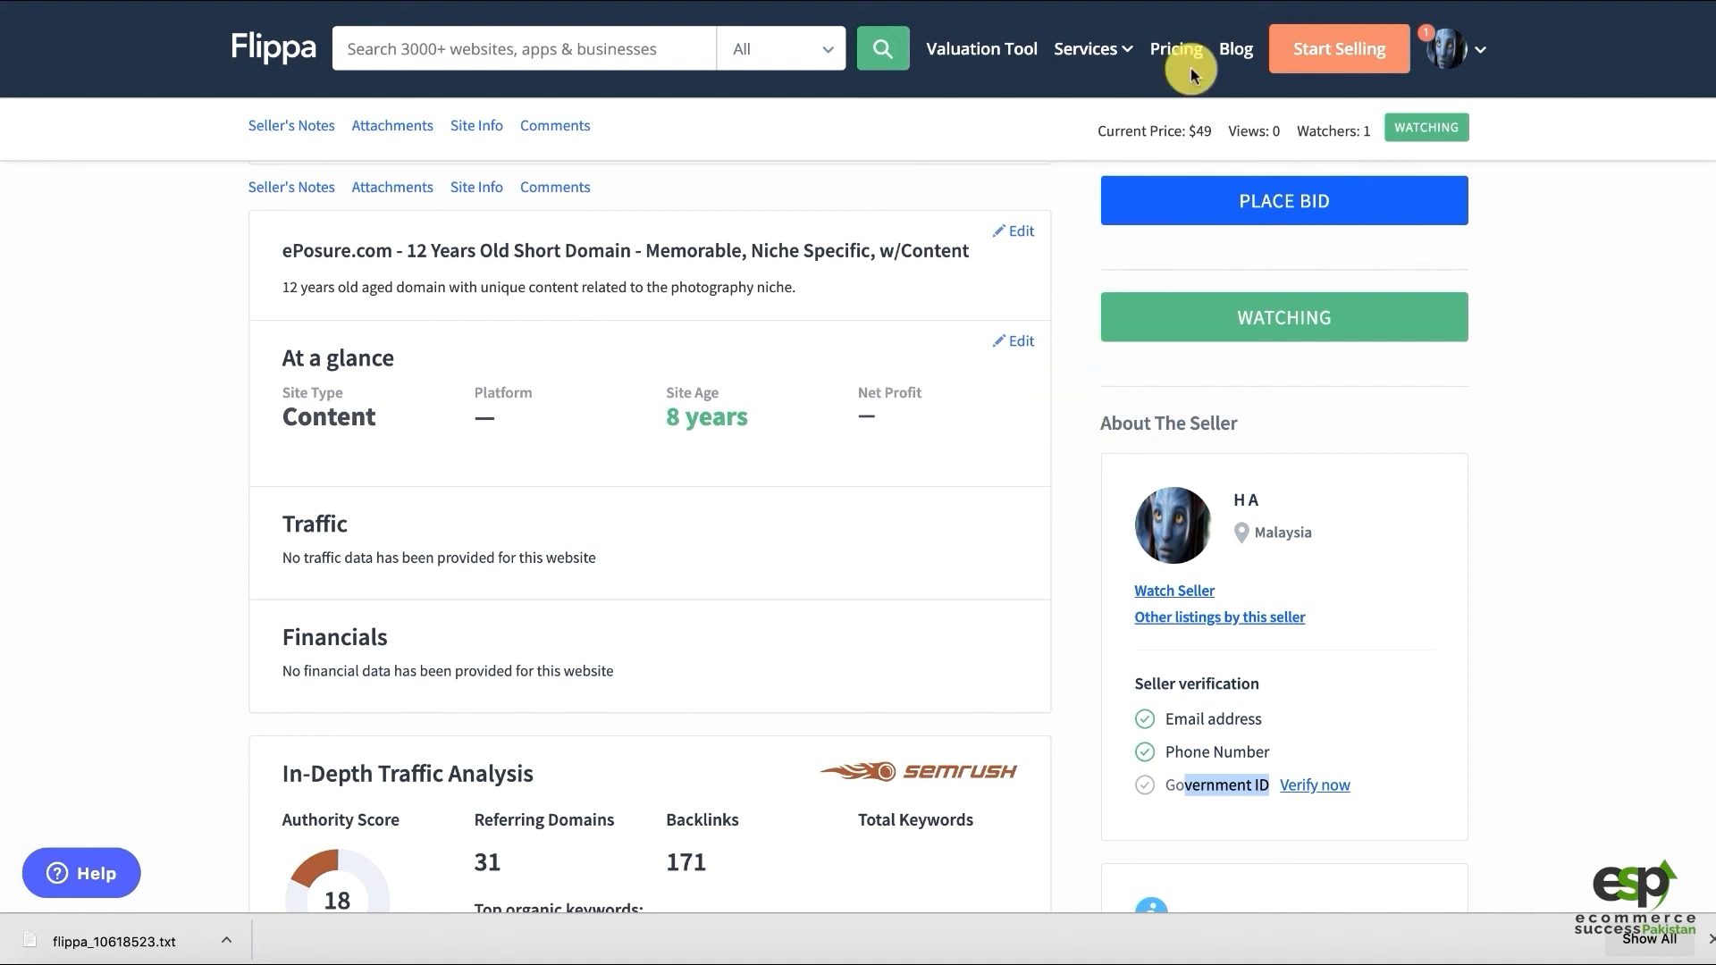
{"action": "left_click", "coordinate": [1222, 1]}
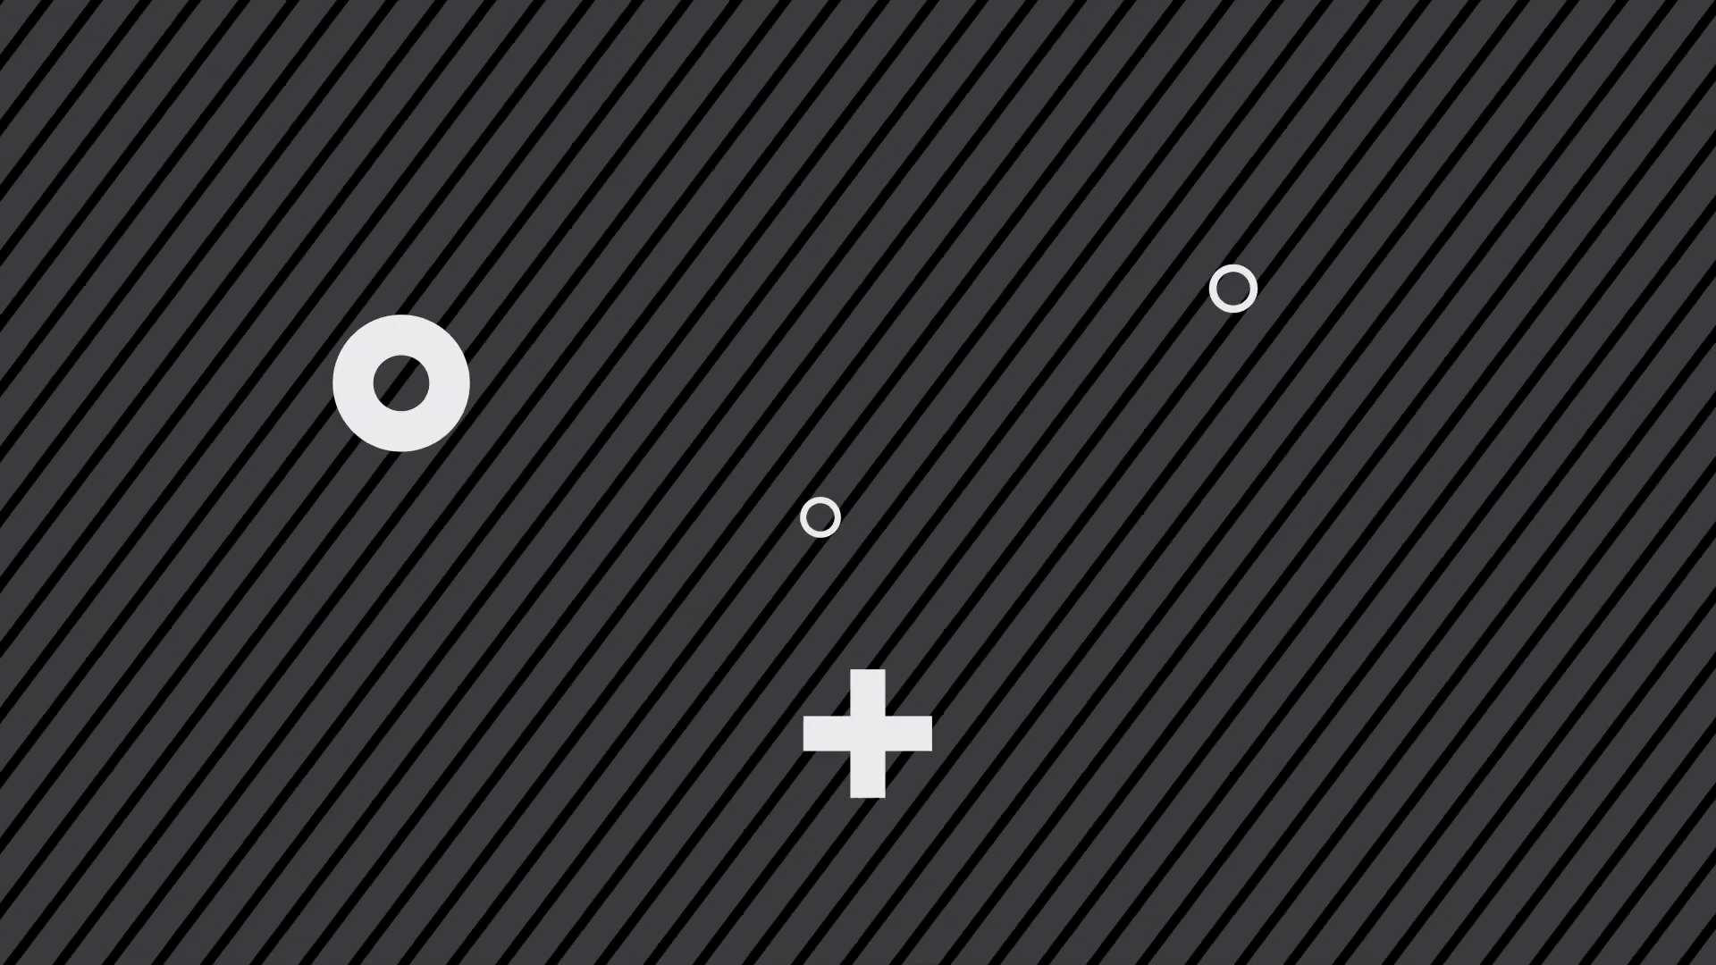